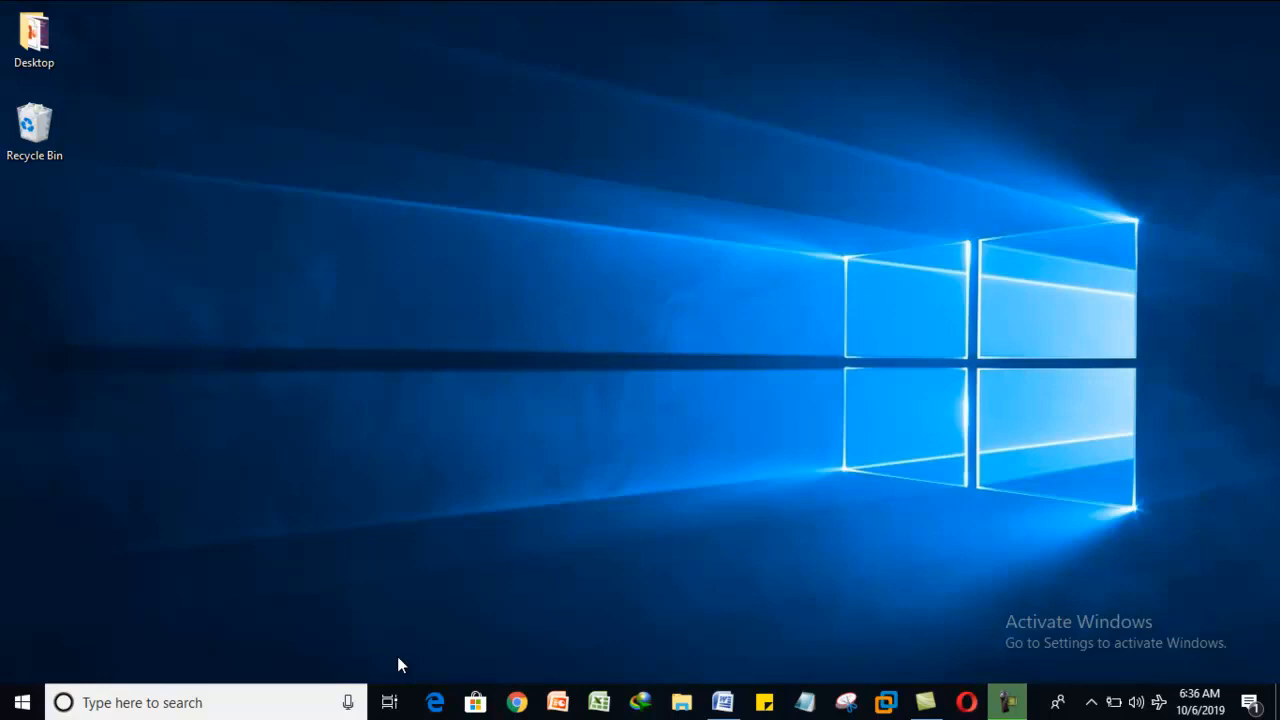
- Launch IBM SPSS Statistics 20 and look over the empty dataset's Data View and Variable View
click(285, 702)
text(spss)
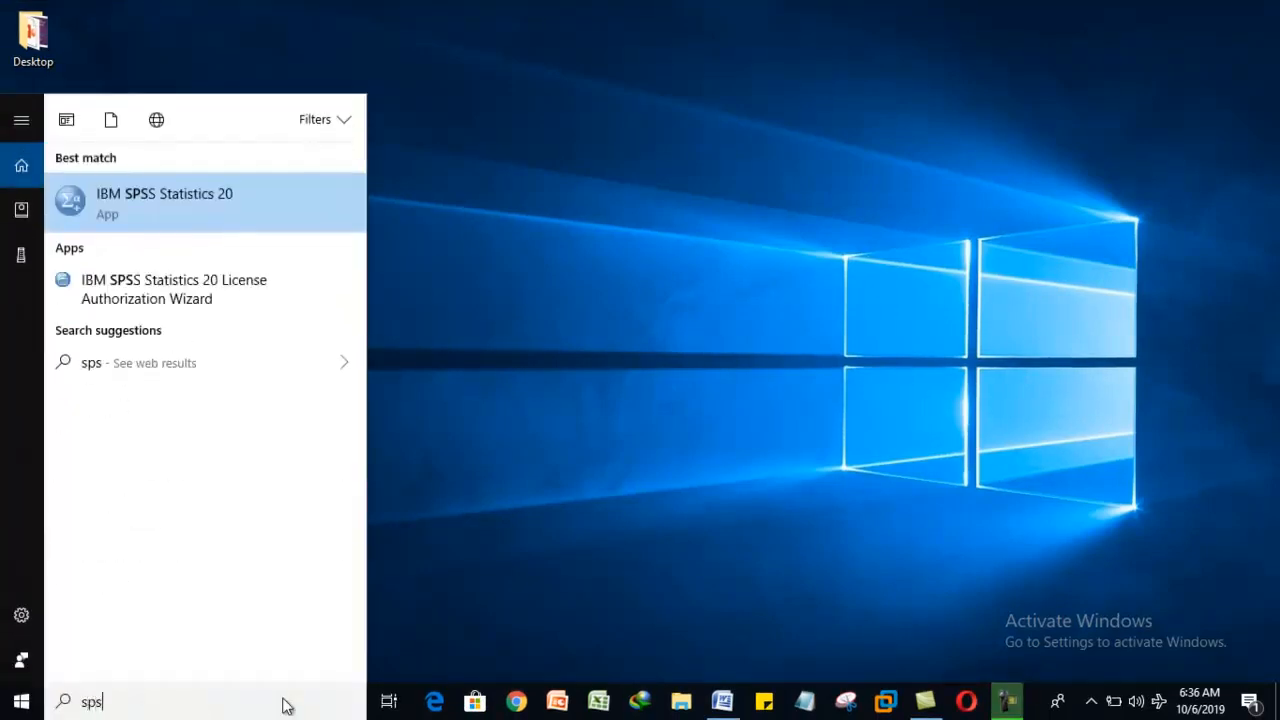
click(228, 194)
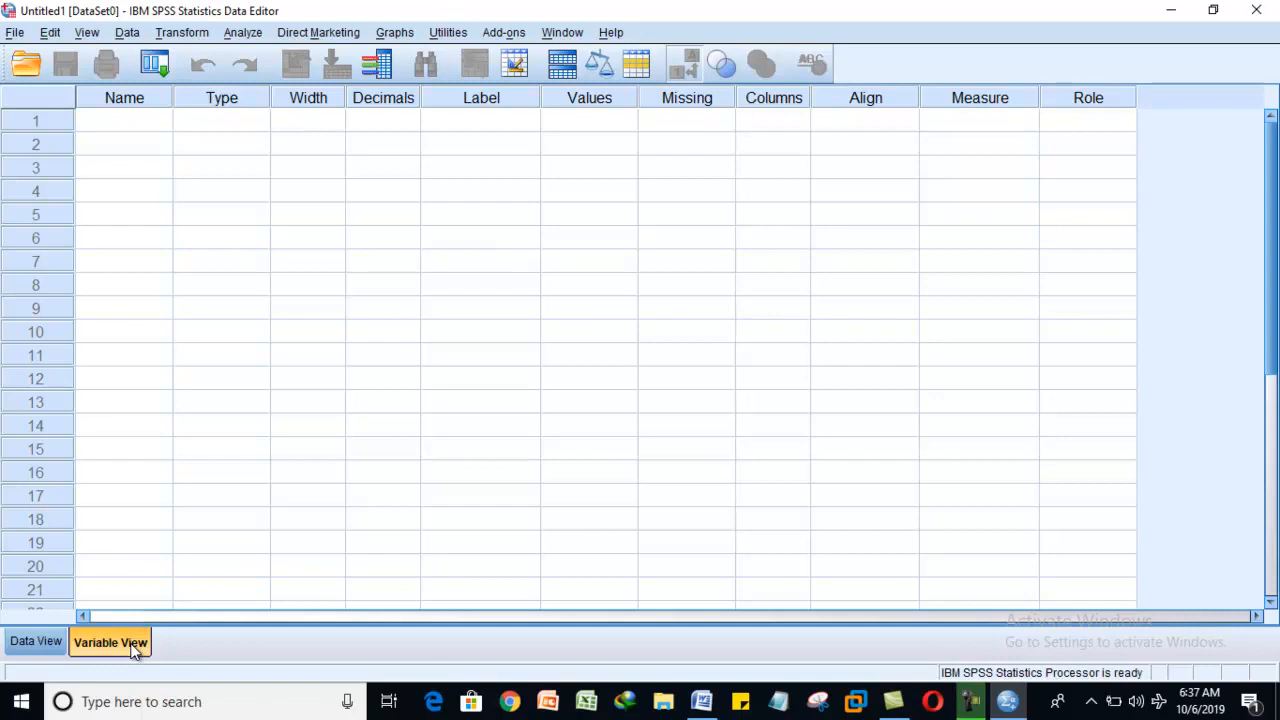
click(30, 643)
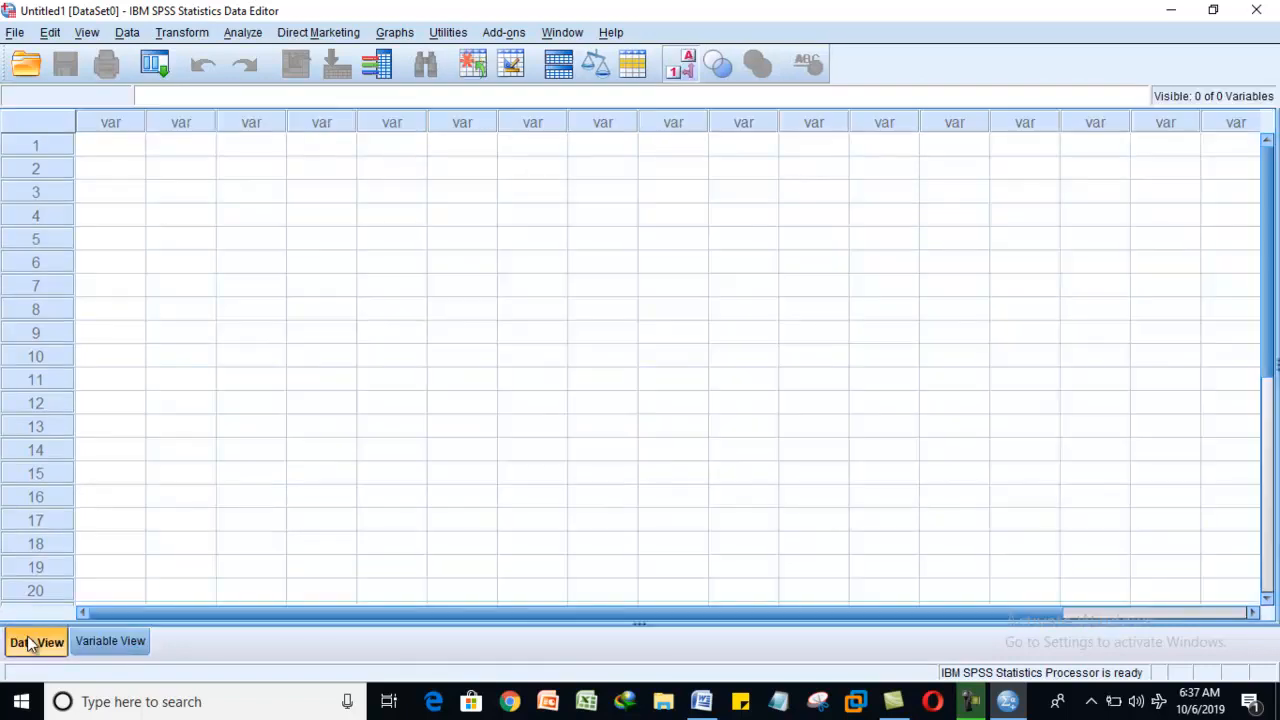
click(130, 643)
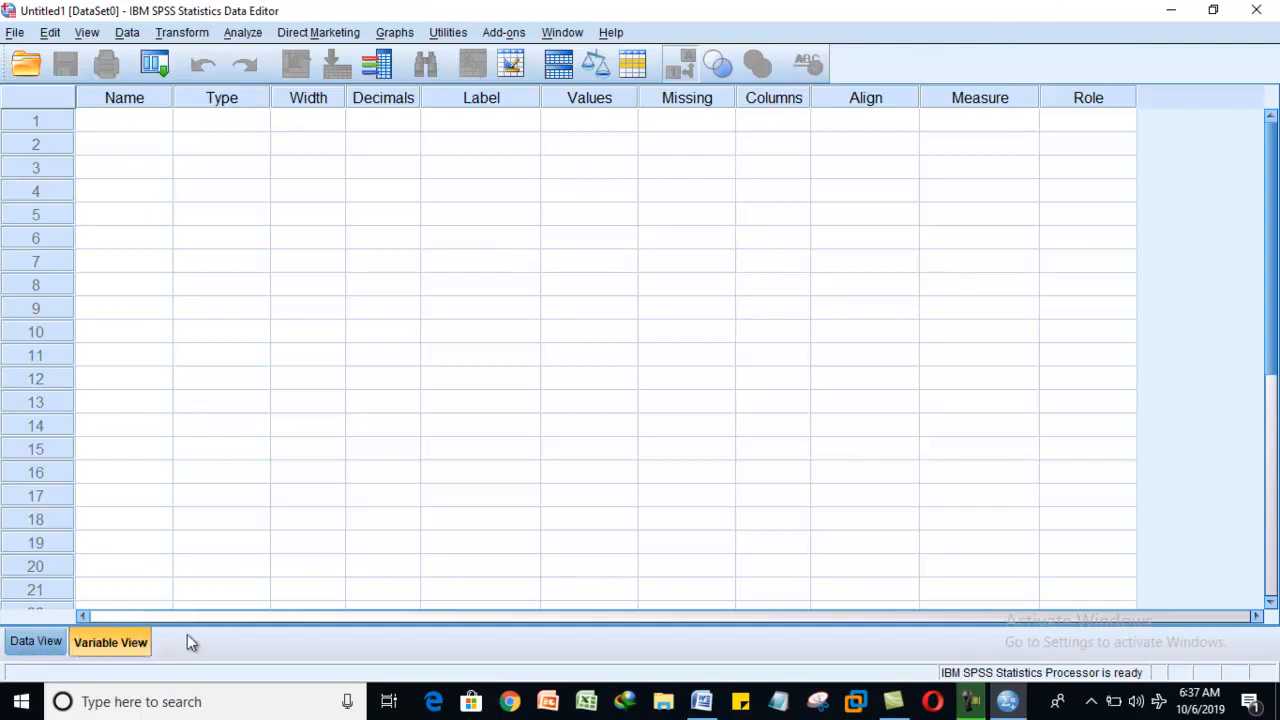
- Switch to Microsoft Word and insert a table with four columns and eight rows in the blank document
click(1171, 10)
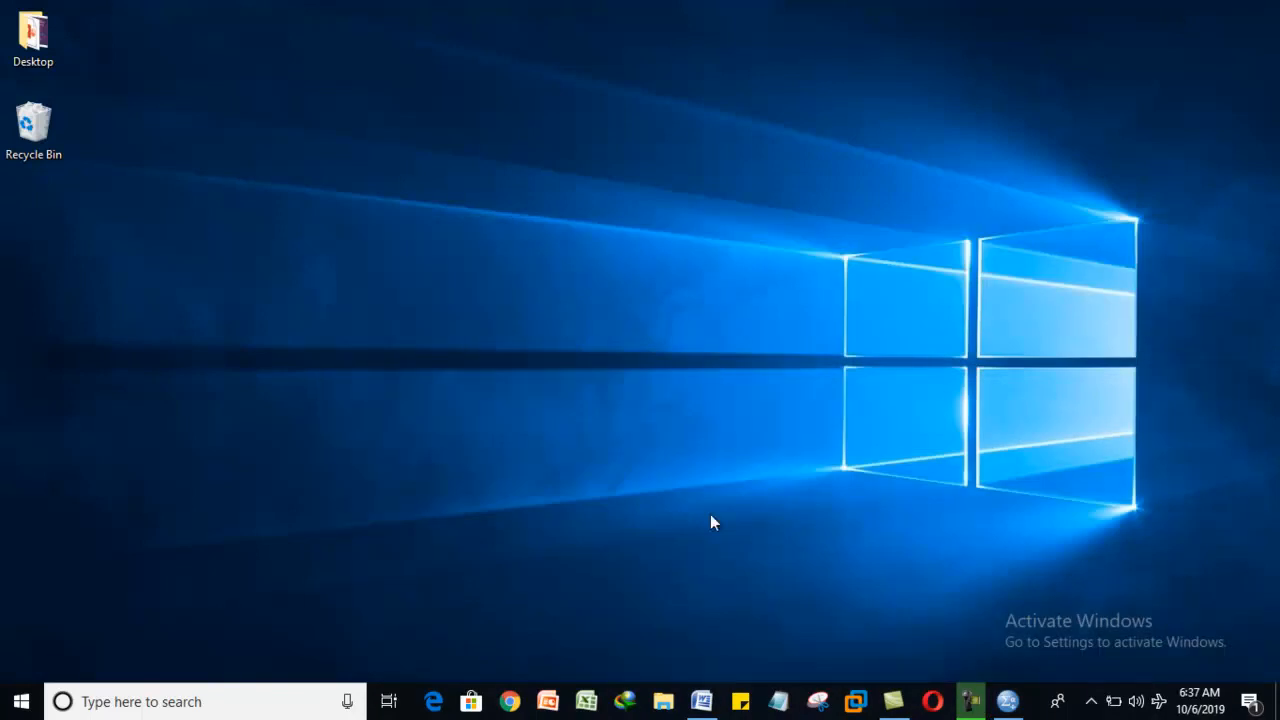
click(701, 701)
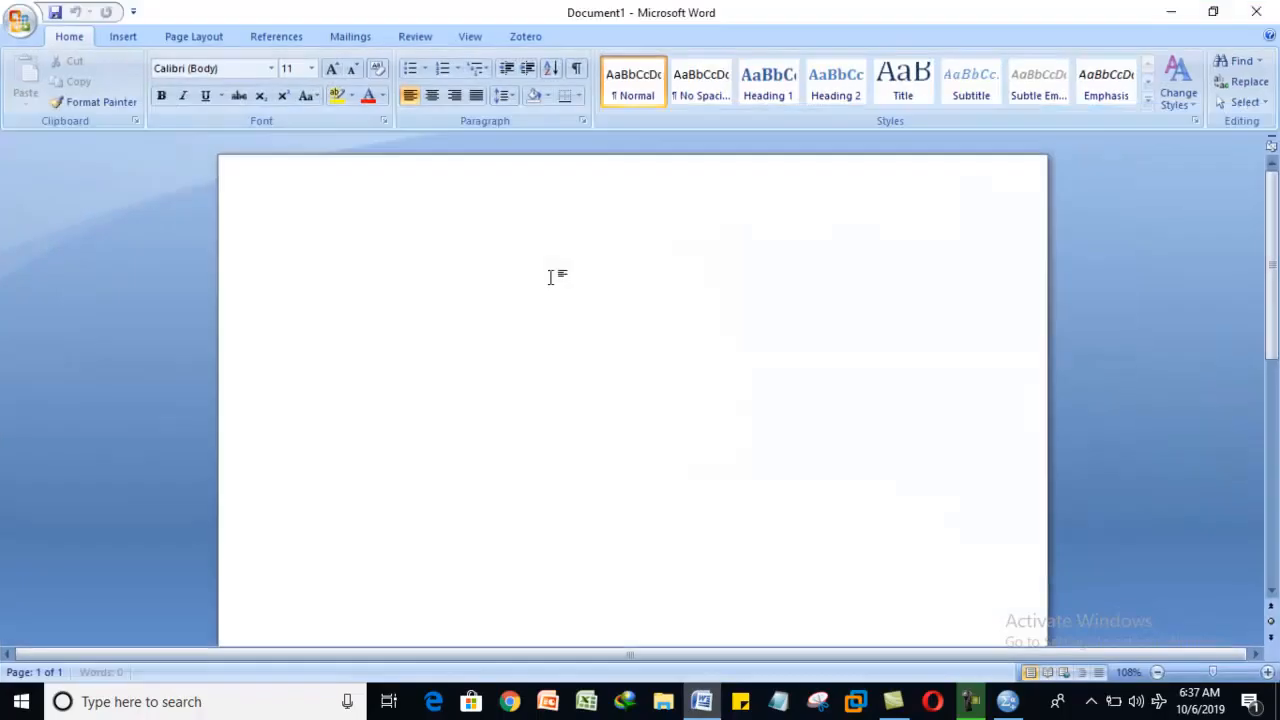
click(123, 37)
click(160, 88)
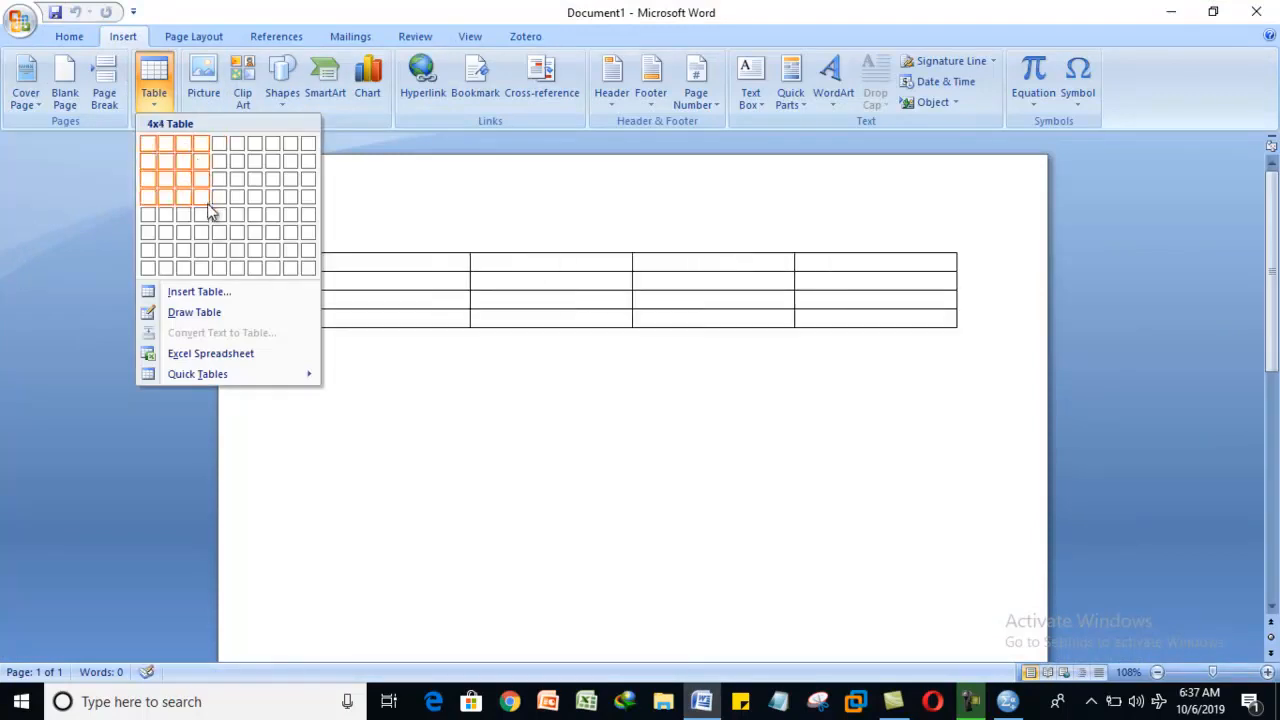
click(196, 266)
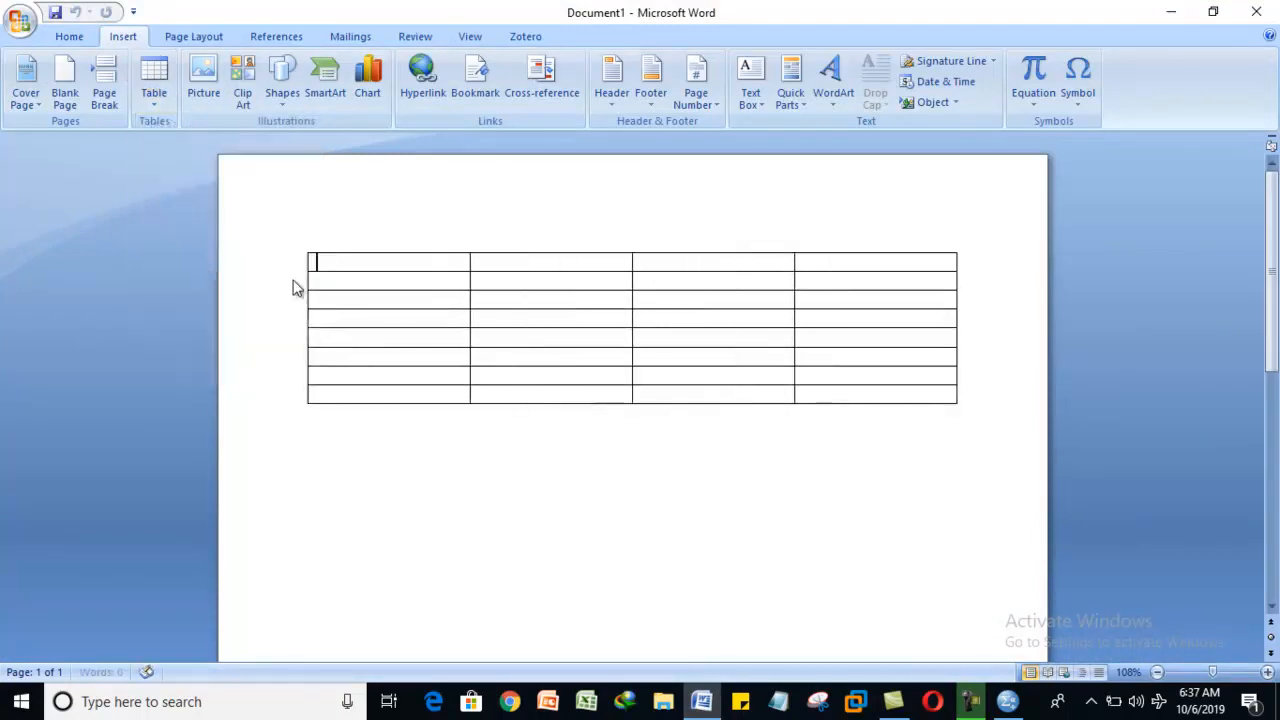
- Enter the column headings Name, Date of birth, Job and Income in the table's first row
text(Name)
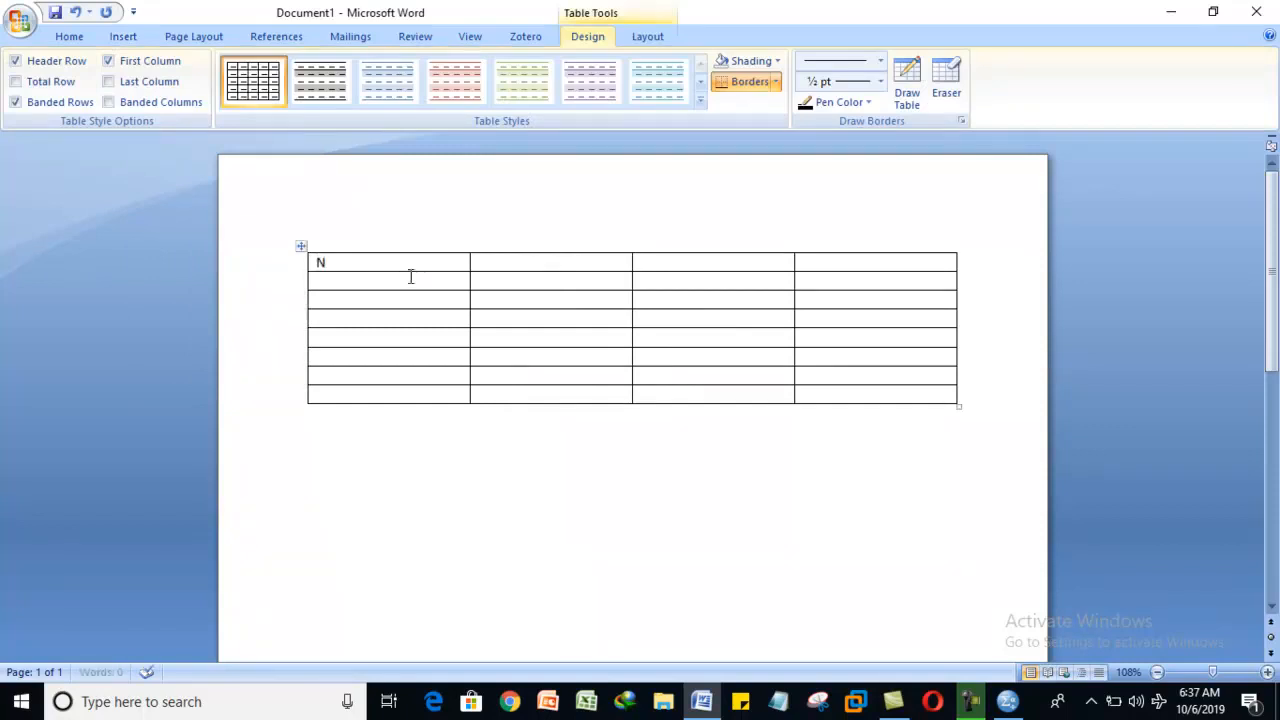
click(559, 268)
text(Date of b)
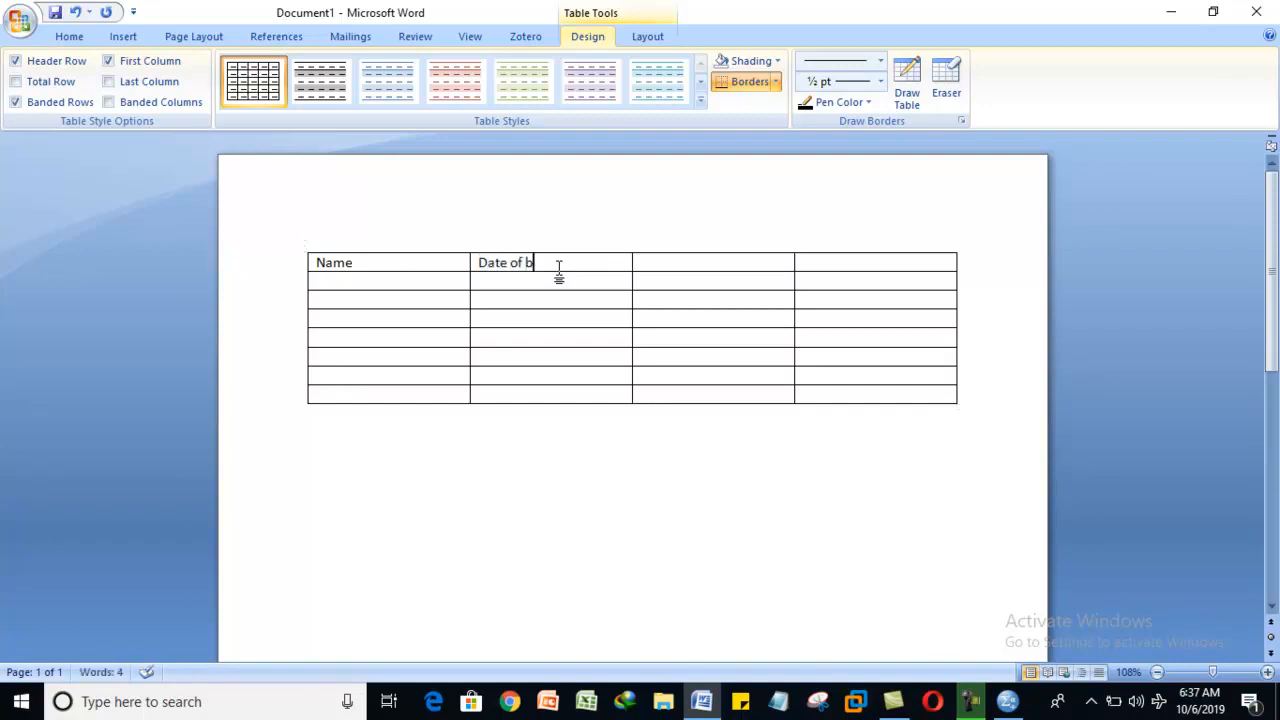
text(irth)
click(677, 270)
text(Job)
click(845, 264)
text(In)
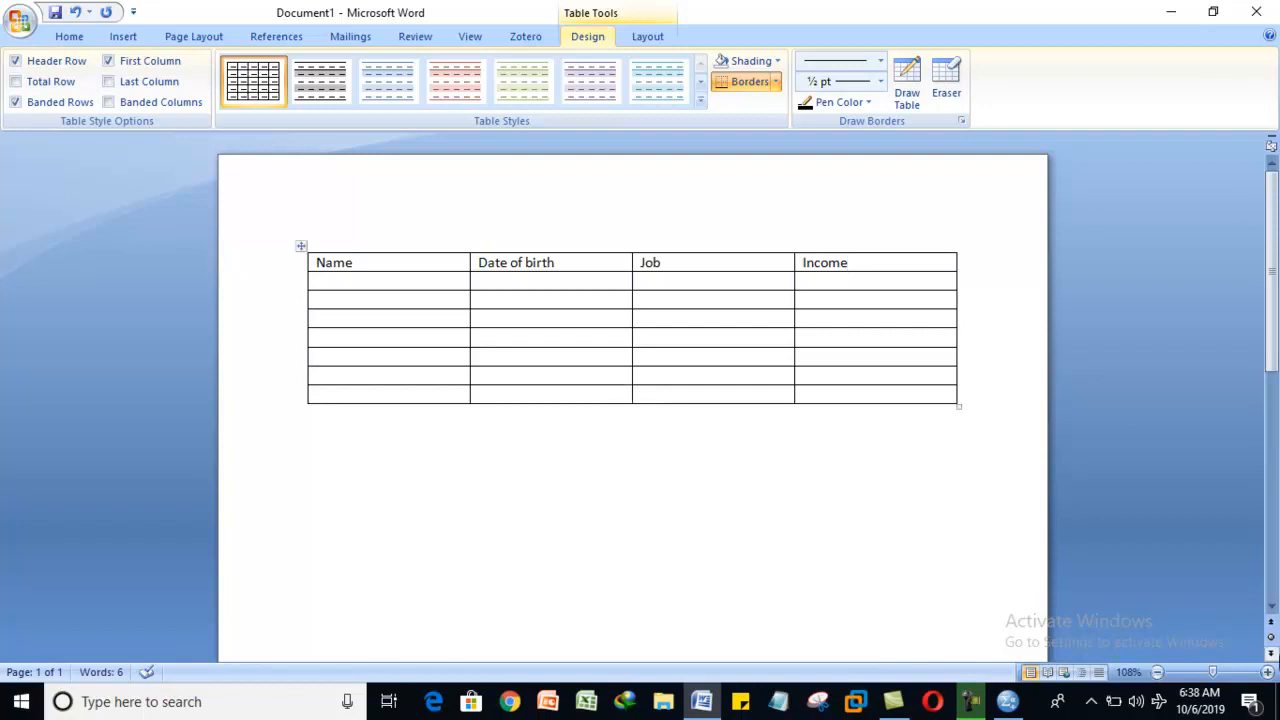
- Enter the people's first names in the first four rows below the Name heading
click(1268, 674)
click(1268, 674)
click(1268, 674)
click(1268, 674)
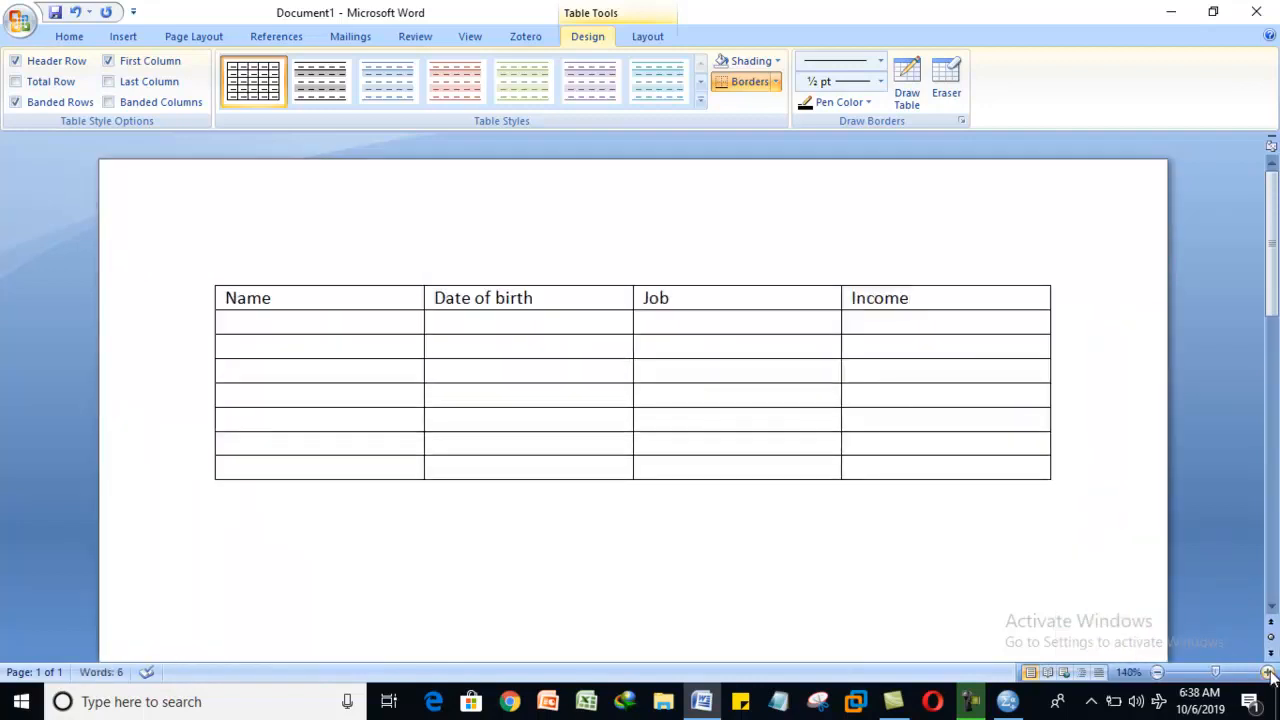
click(1268, 674)
click(336, 335)
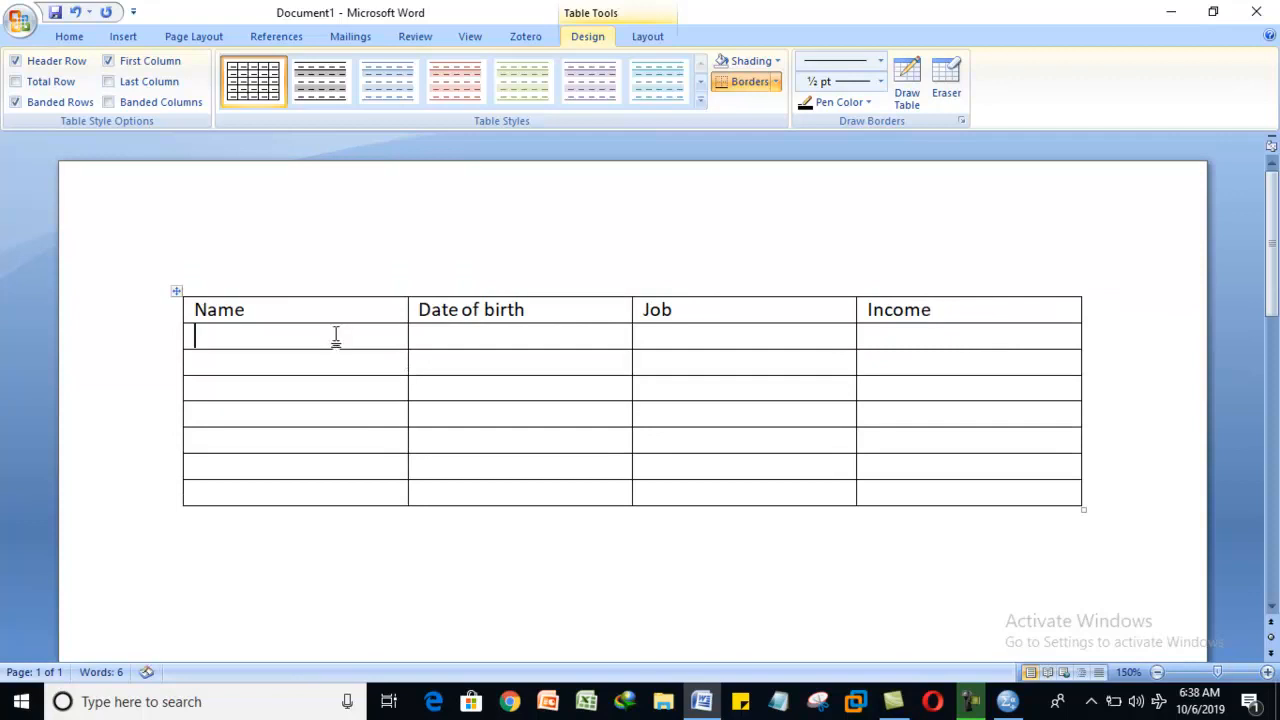
text(Ahmed)
key(Down)
text(A)
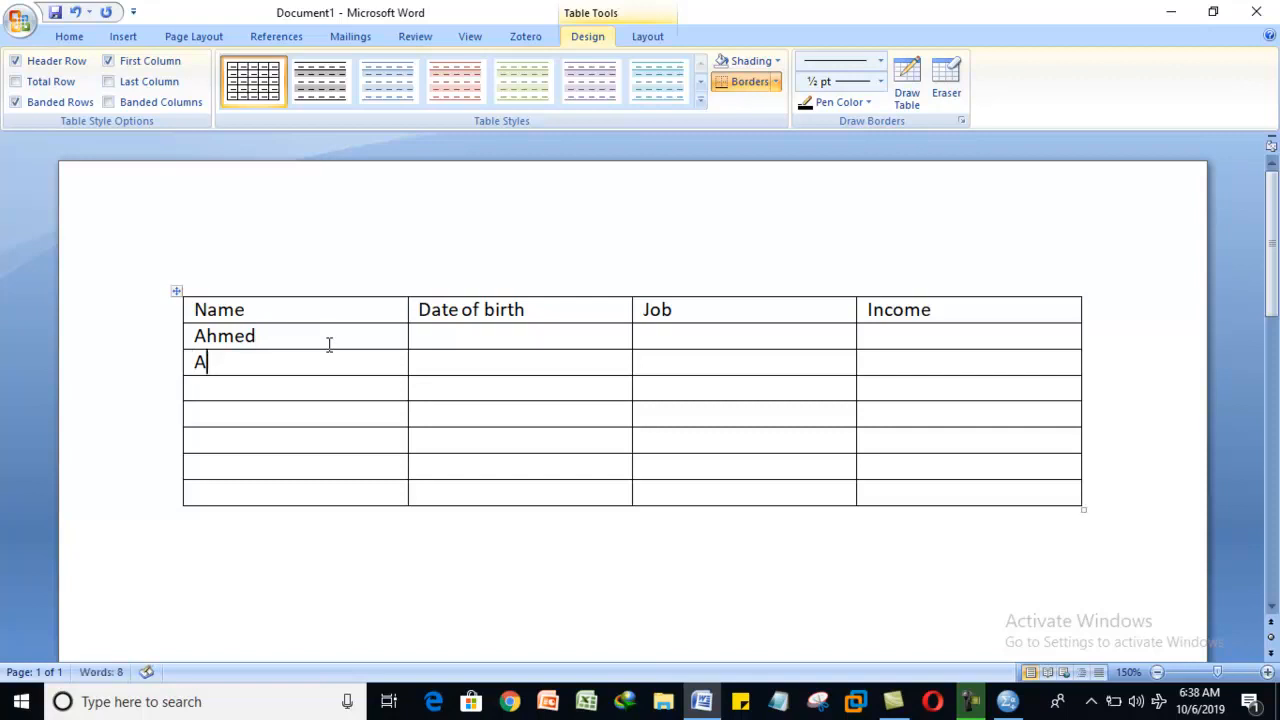
text(bdilahi)
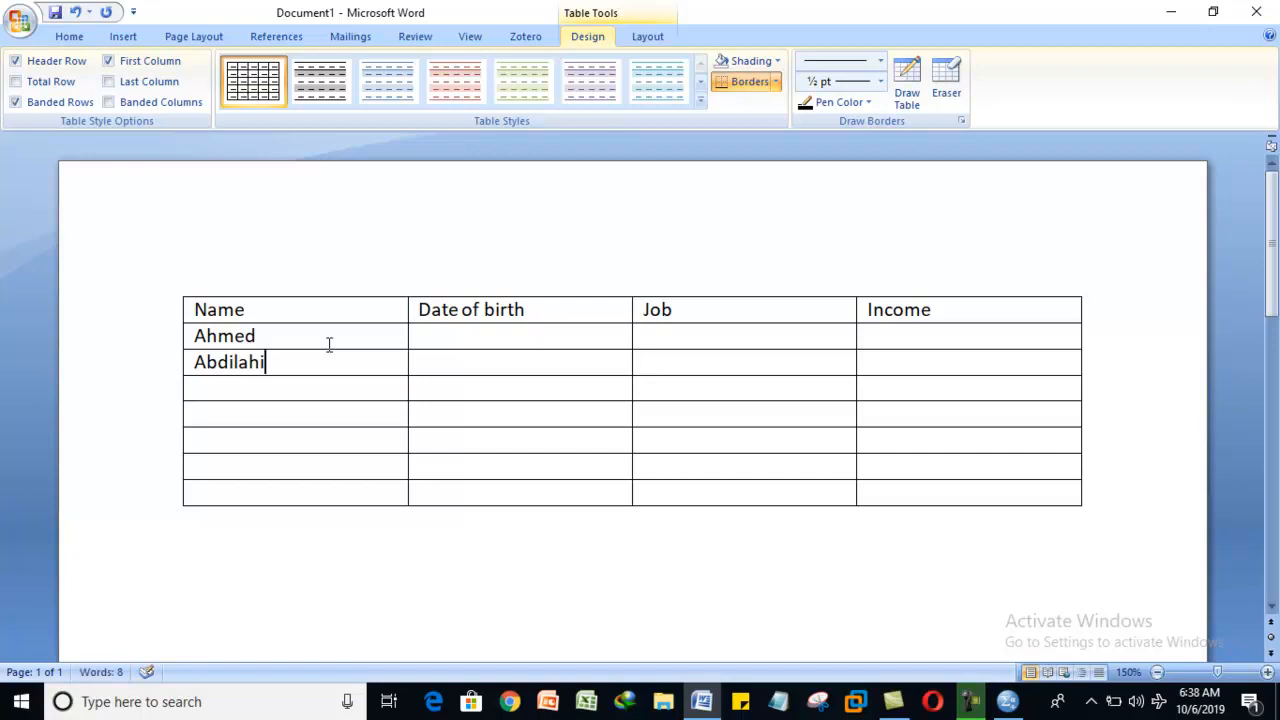
key(Down)
text(Moh)
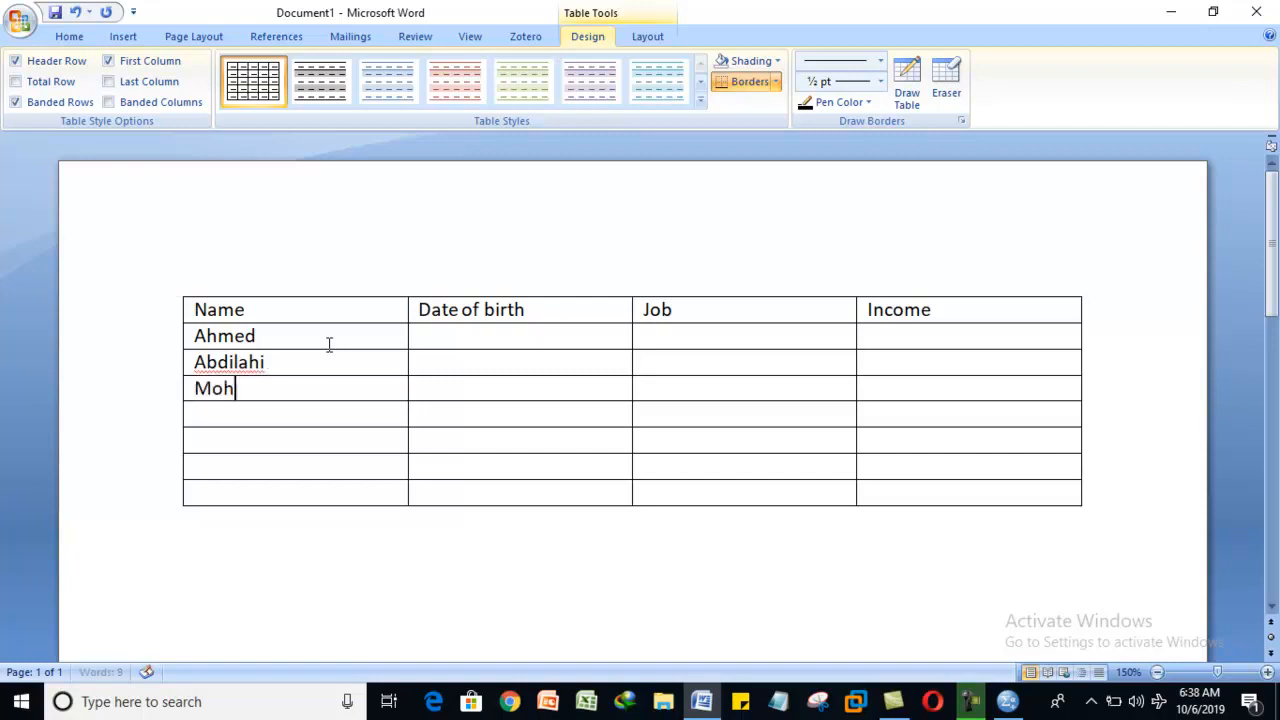
text(amed)
key(Down)
text(E)
text(lmi)
- Enter the people's first names in the last three rows of the Name column
text(Hamda)
key(Down)
text(Nimco)
key(BackSpace)
key(BackSpace)
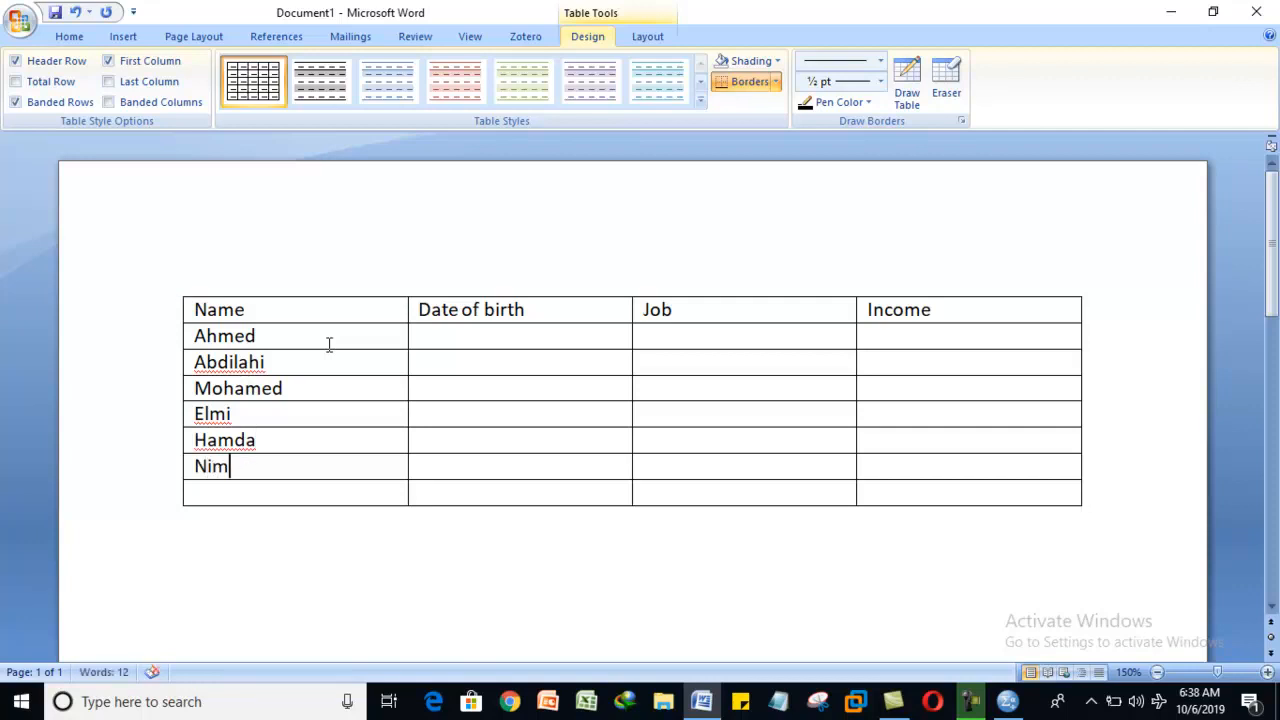
text(o)
text(Sagal)
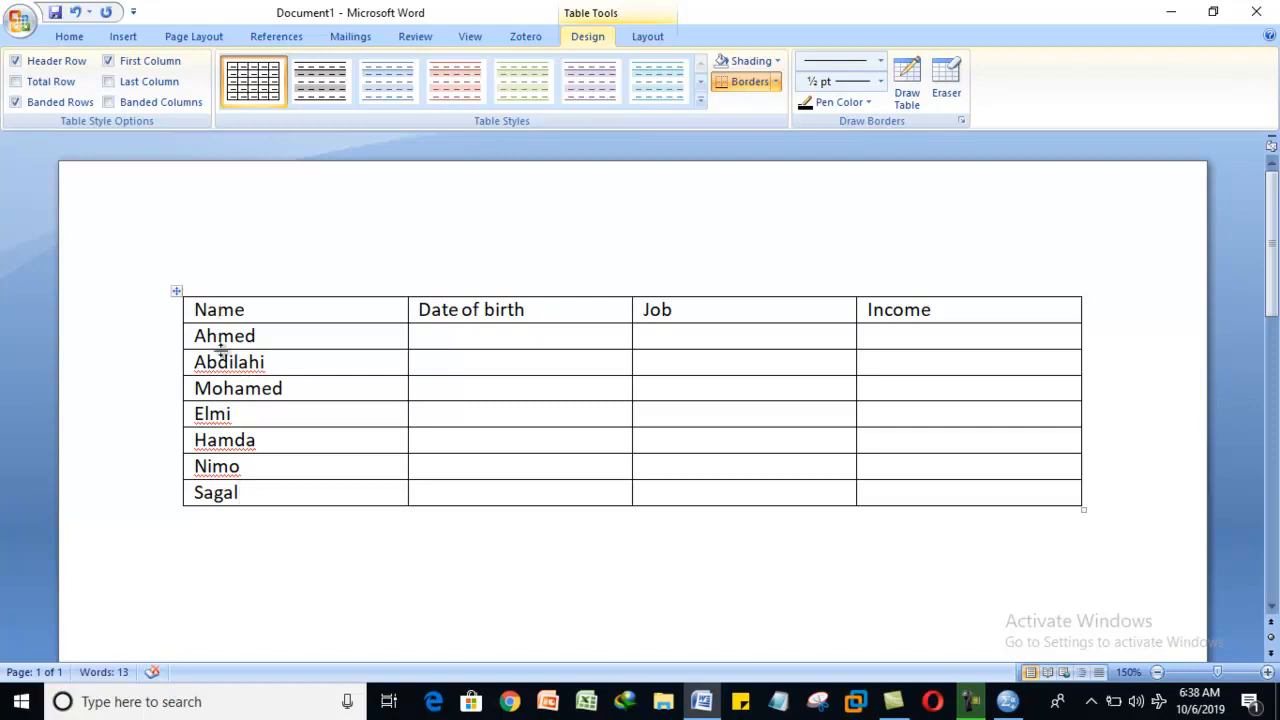
- Enter the dates of birth for the first three people in day.month.year format
click(454, 339)
text(1.2.1)
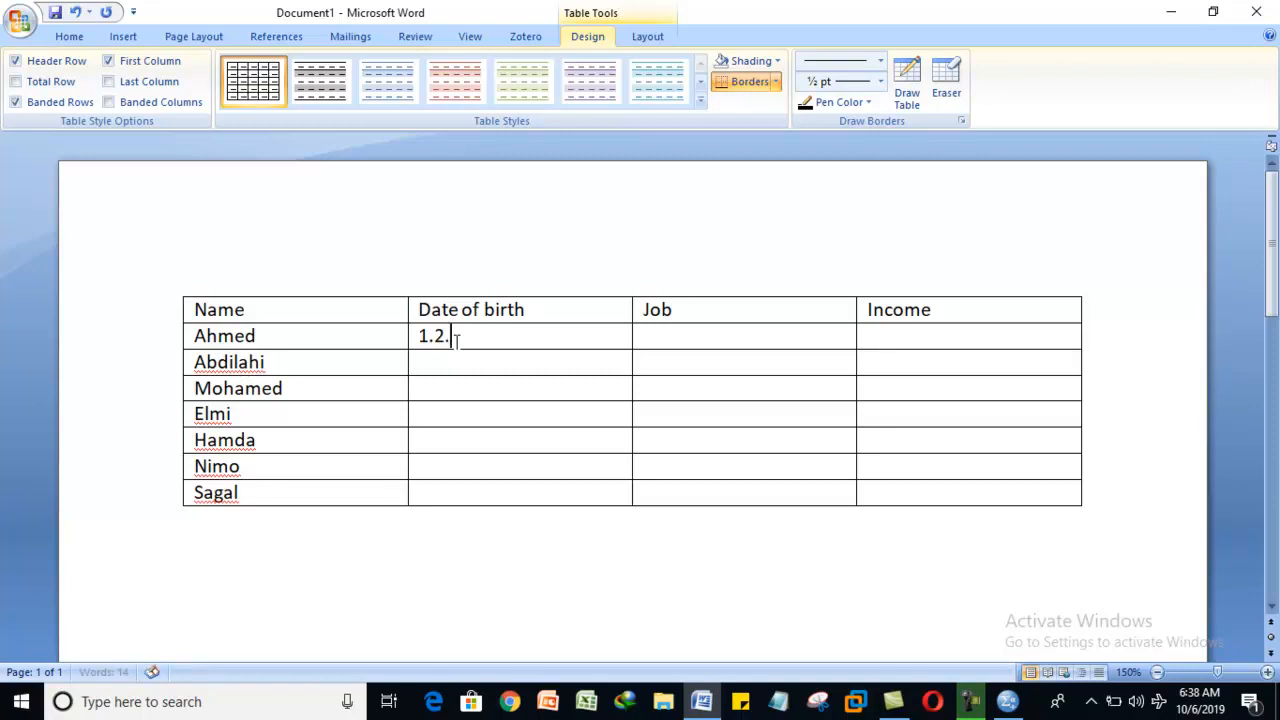
text(991)
key(Down)
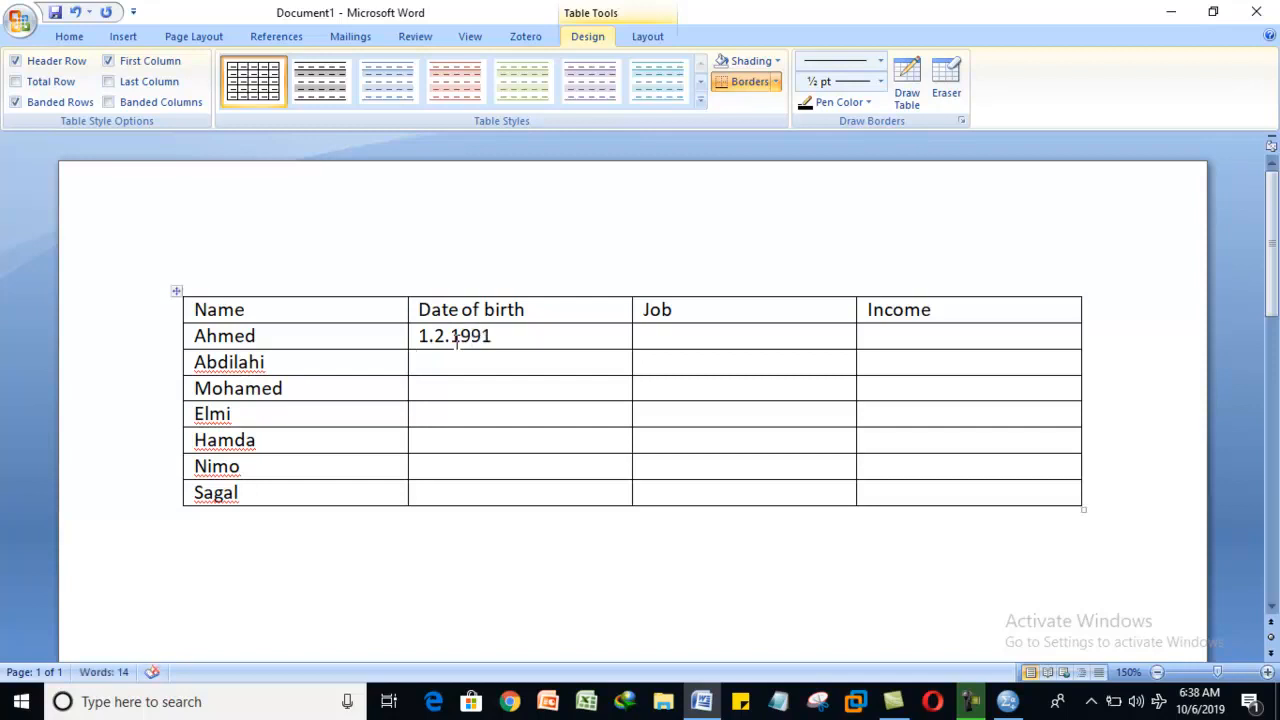
text(3.12.1988)
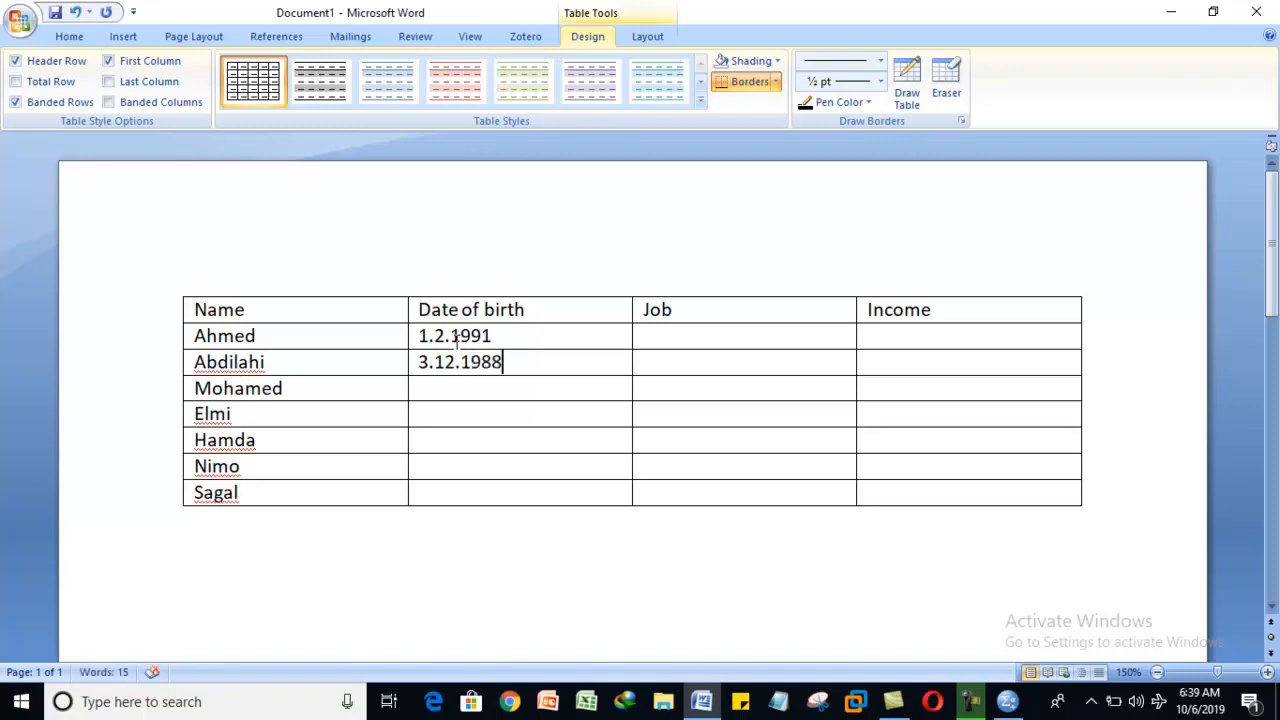
key(Down)
text(22.6.1999)
key(Down)
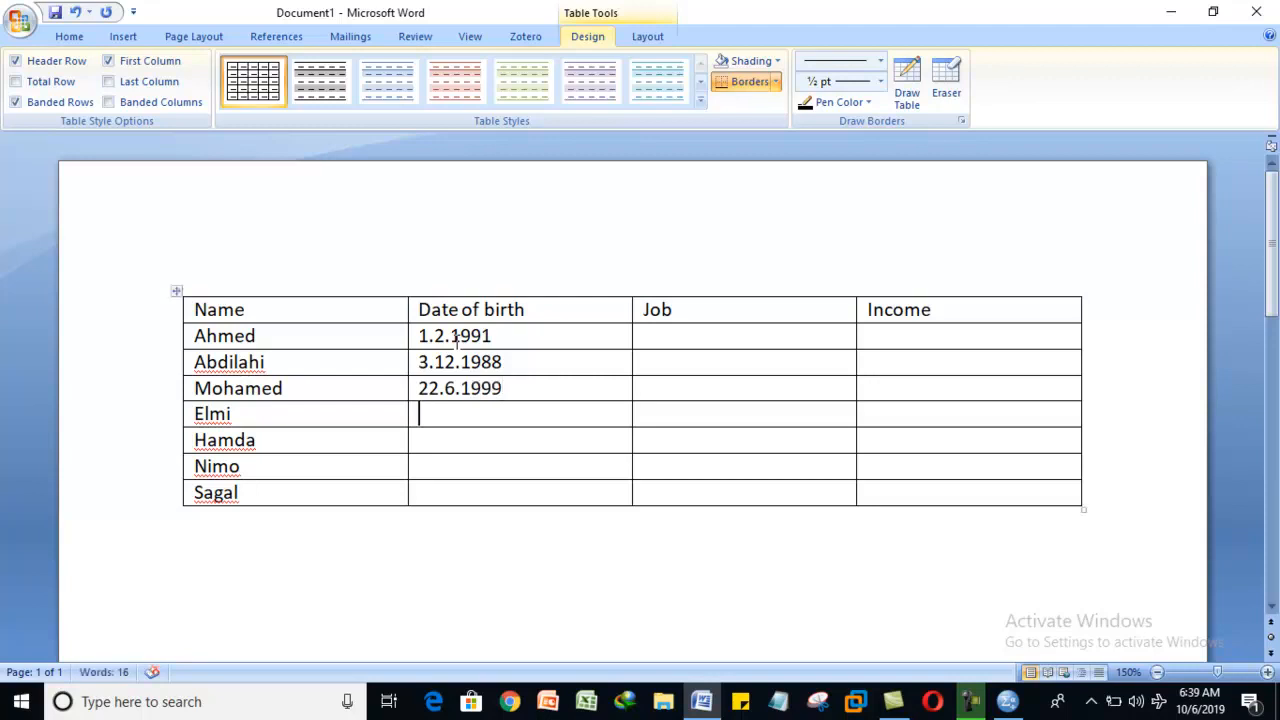
- Enter the dates of birth for the remaining four people in day.month.year format
text(23.7.2000)
key(Down)
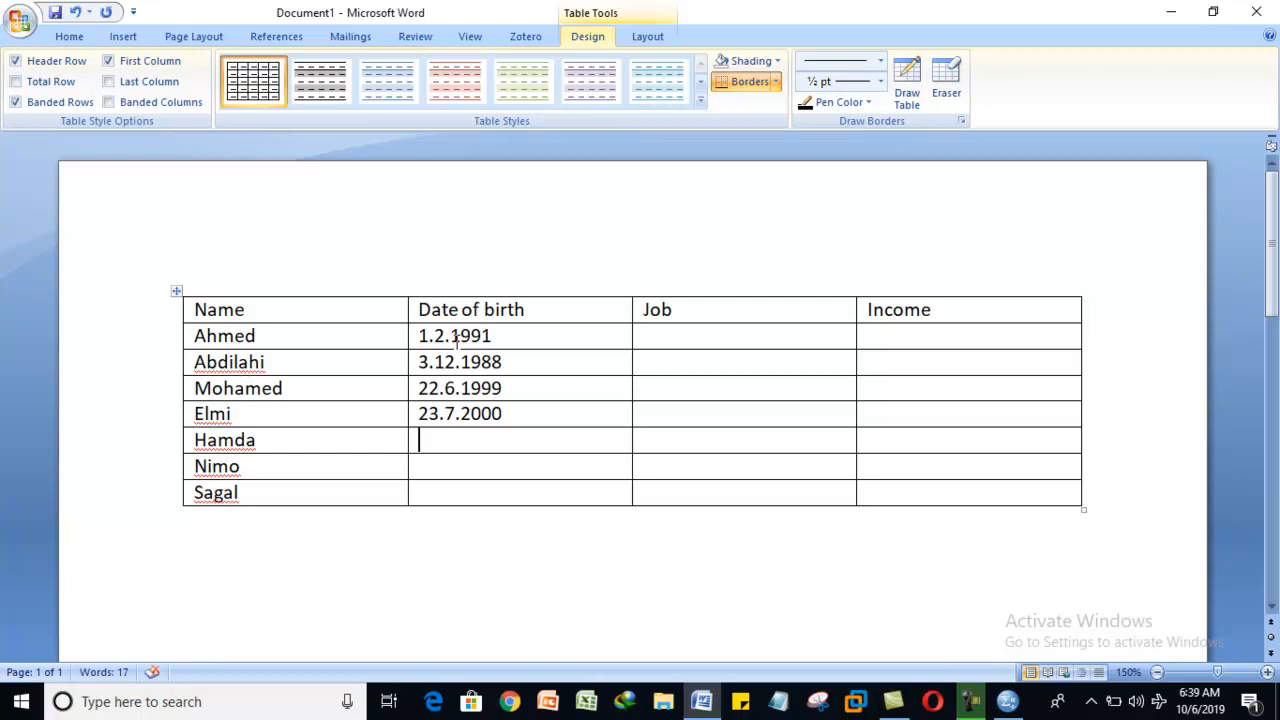
text(12.5.)
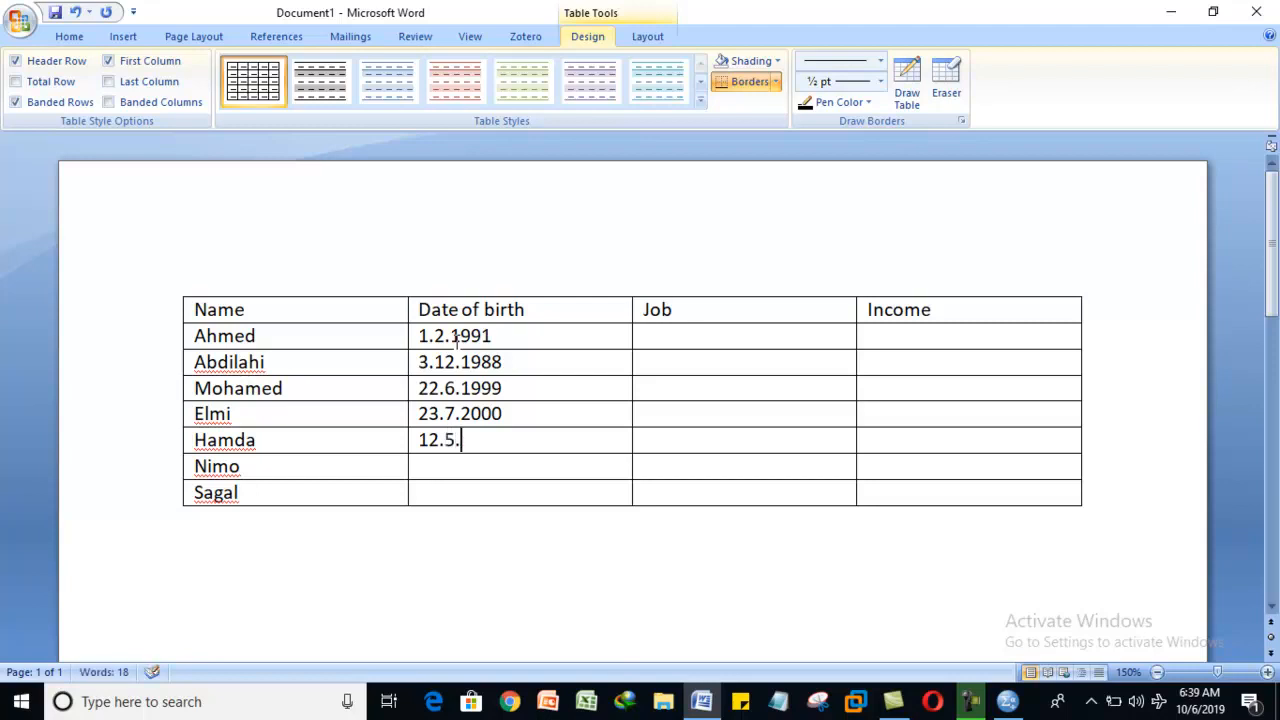
text(1994)
key(Down)
text(13)
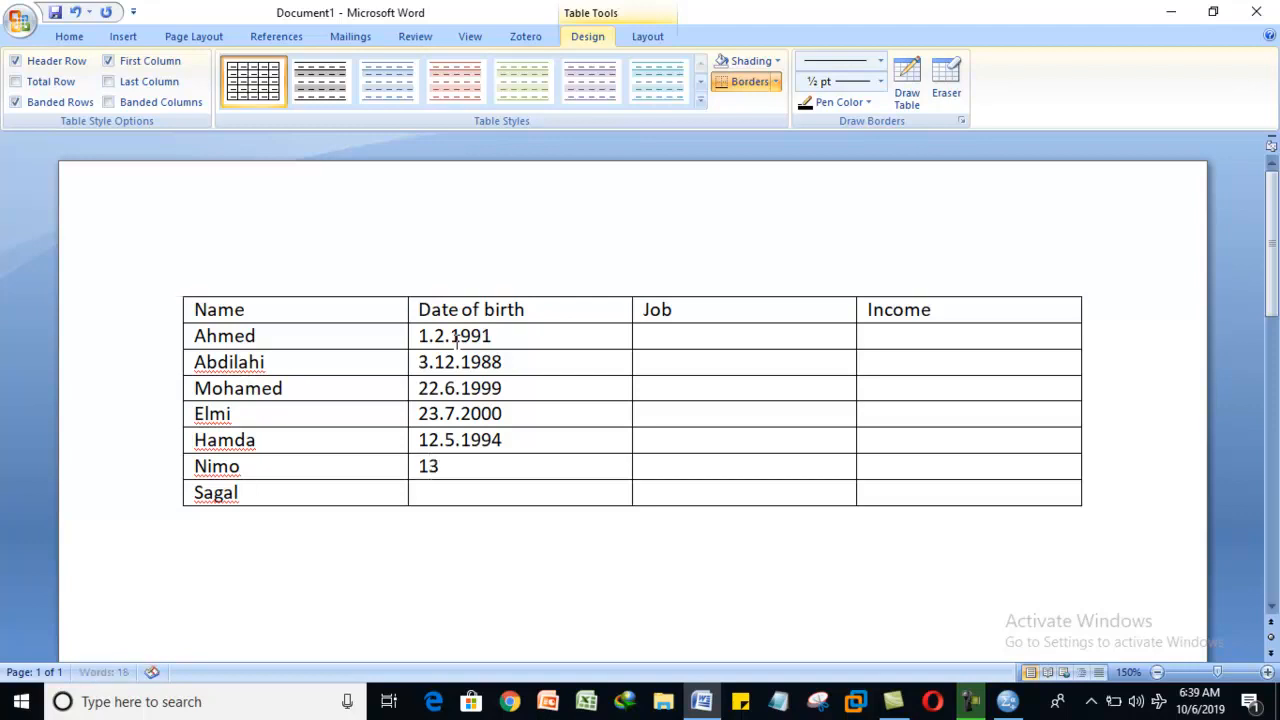
text(.9.1995)
key(Down)
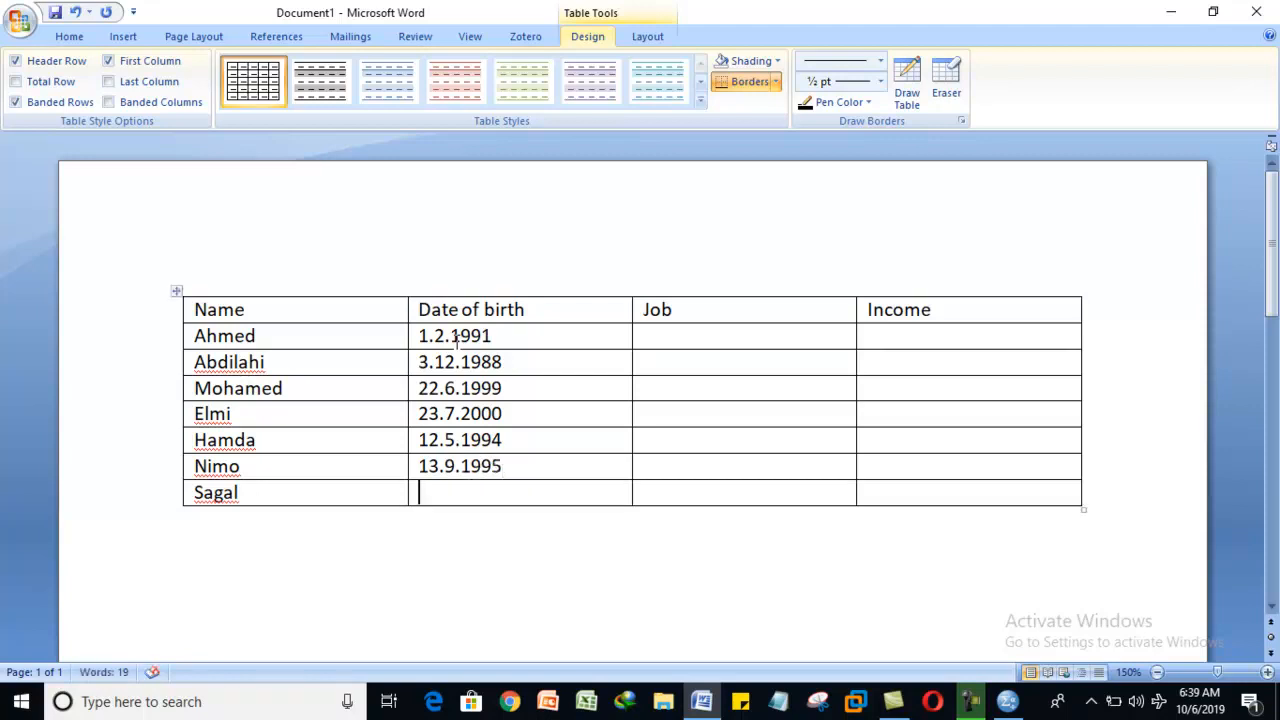
text(17.1.)
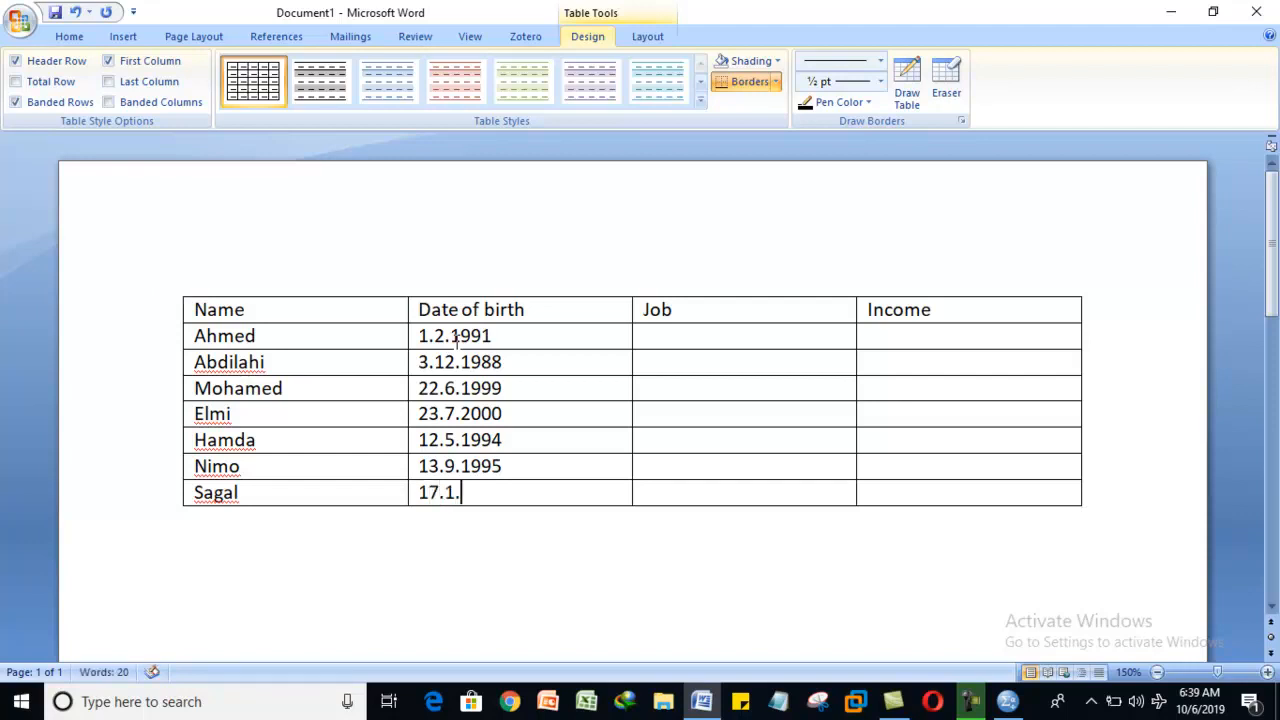
text(1981)
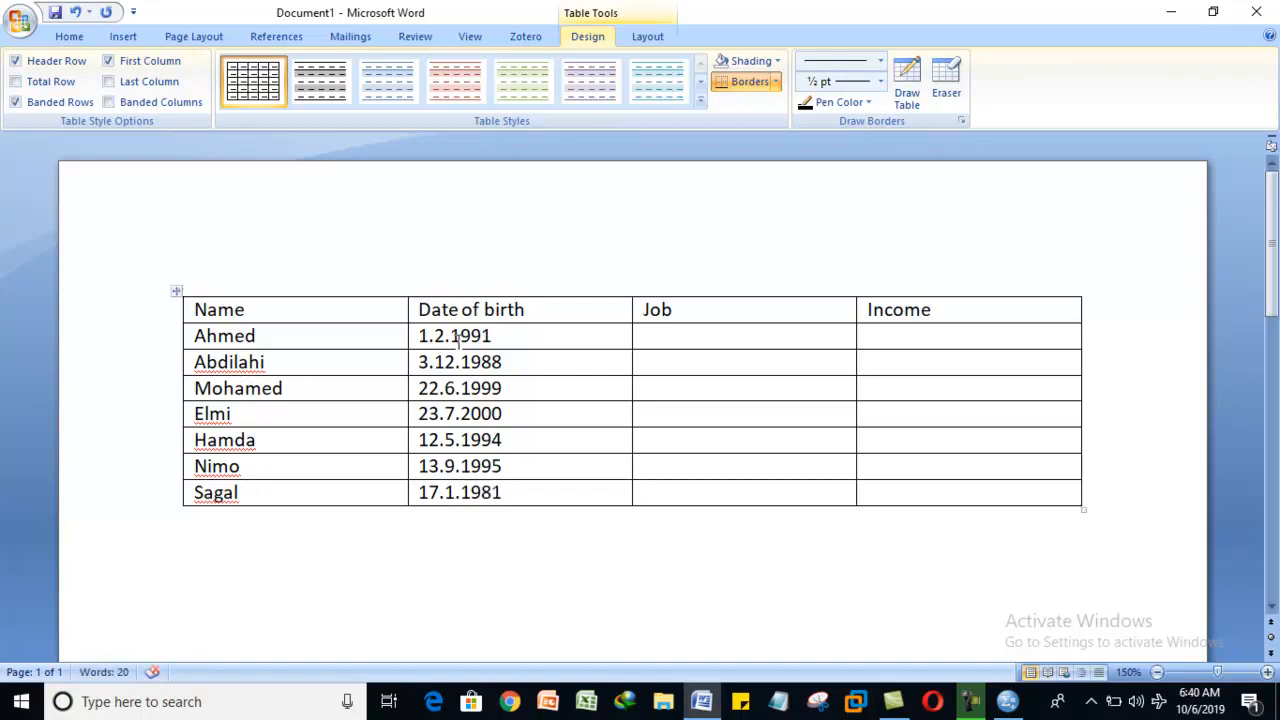
- Enter Student as the job for the first four people and STUDENT for the fifth
click(666, 332)
text(Stu)
text(dent)
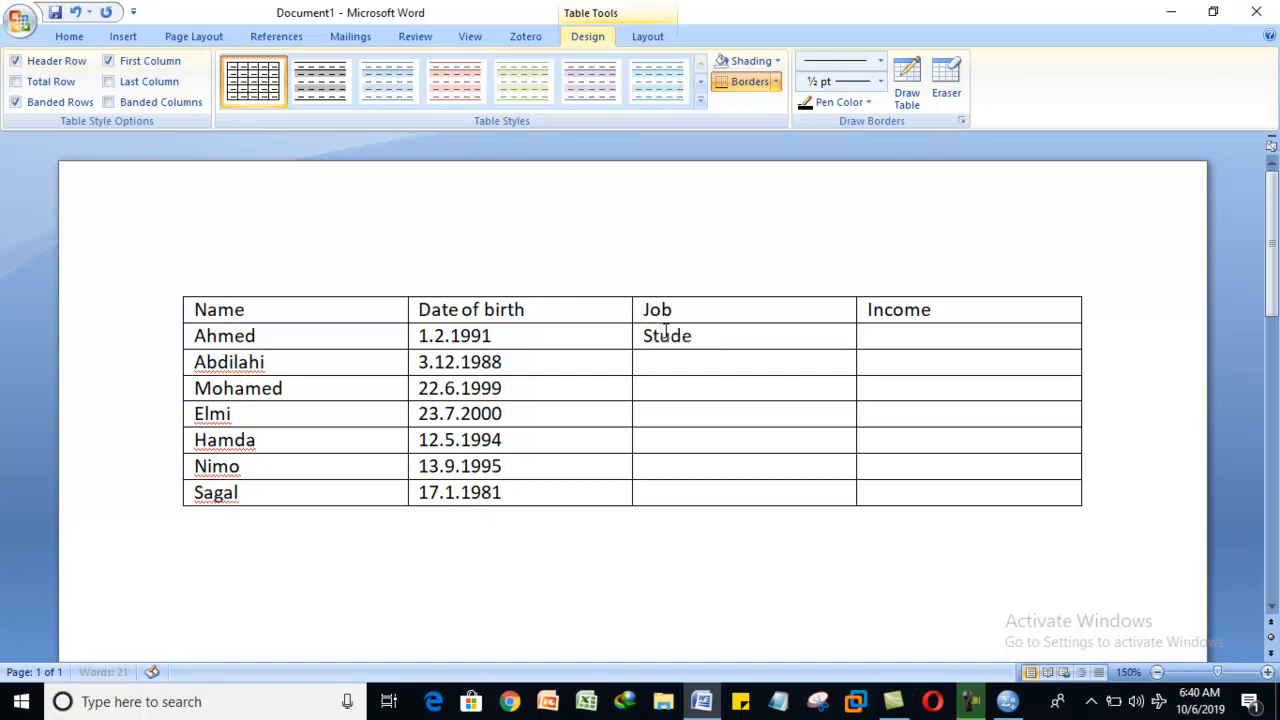
click(688, 366)
text(Student)
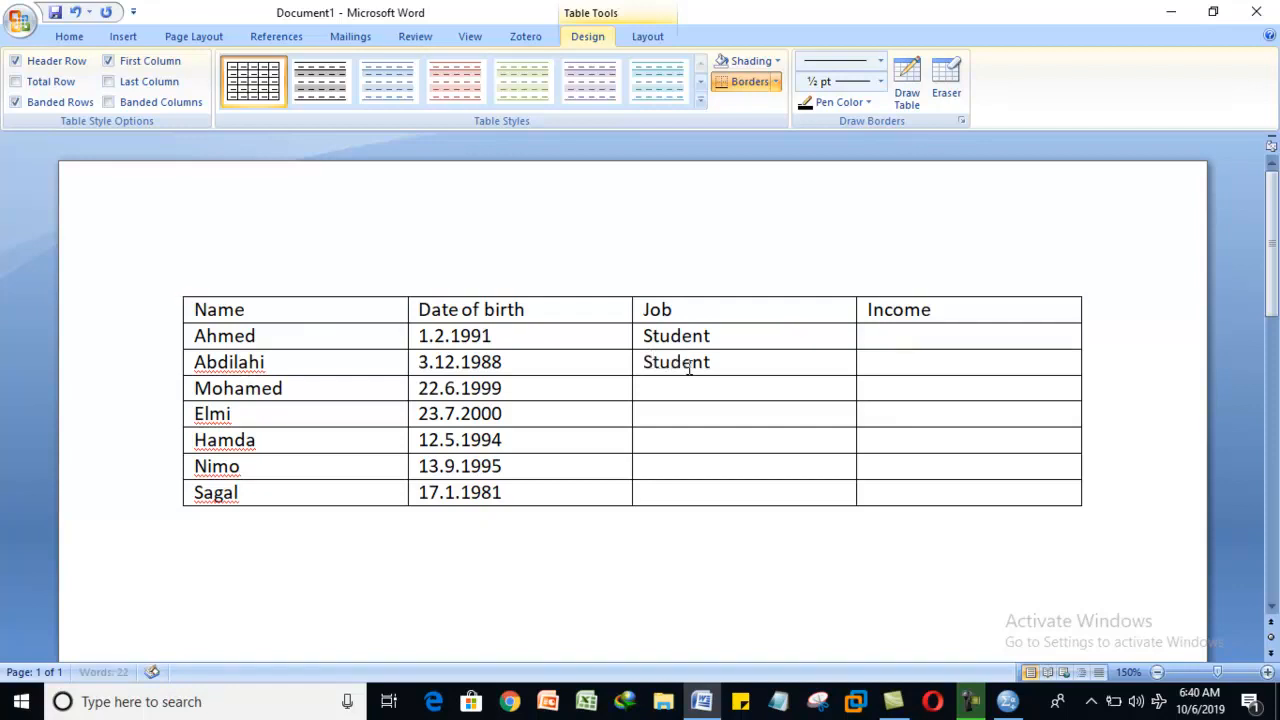
click(689, 390)
text(Student)
click(689, 415)
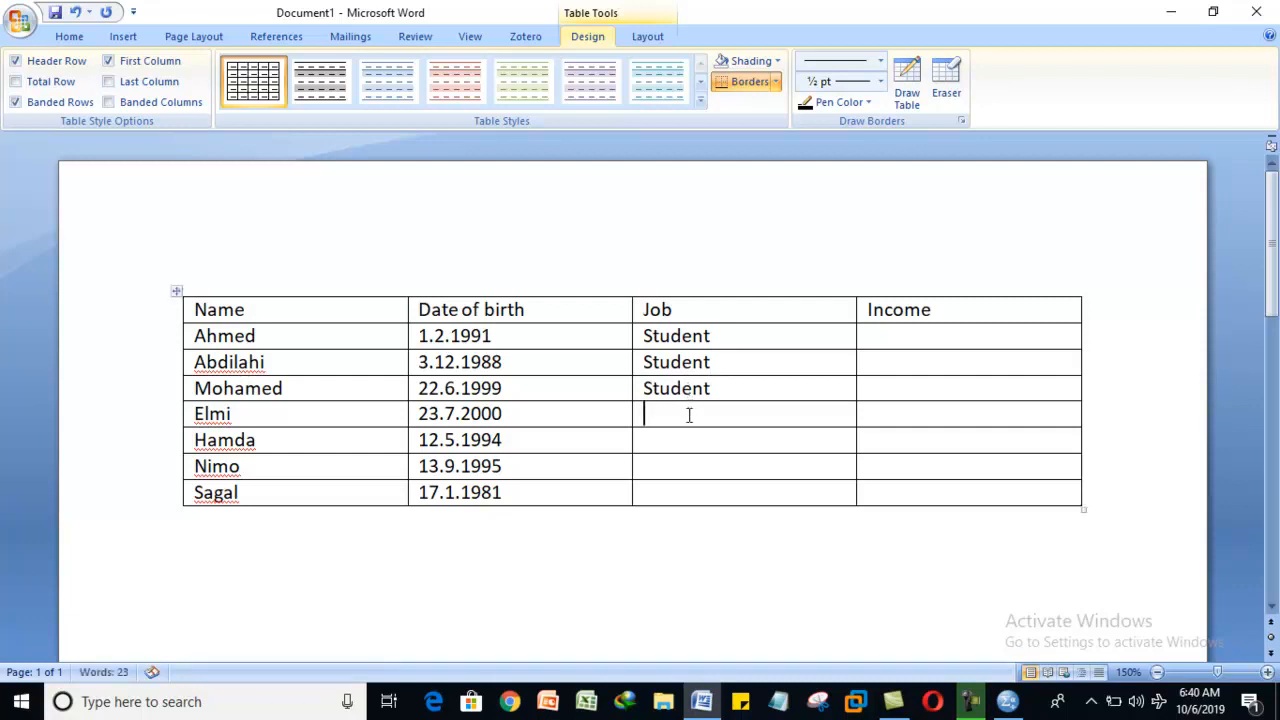
text(Student)
click(687, 441)
text(STUDENT)
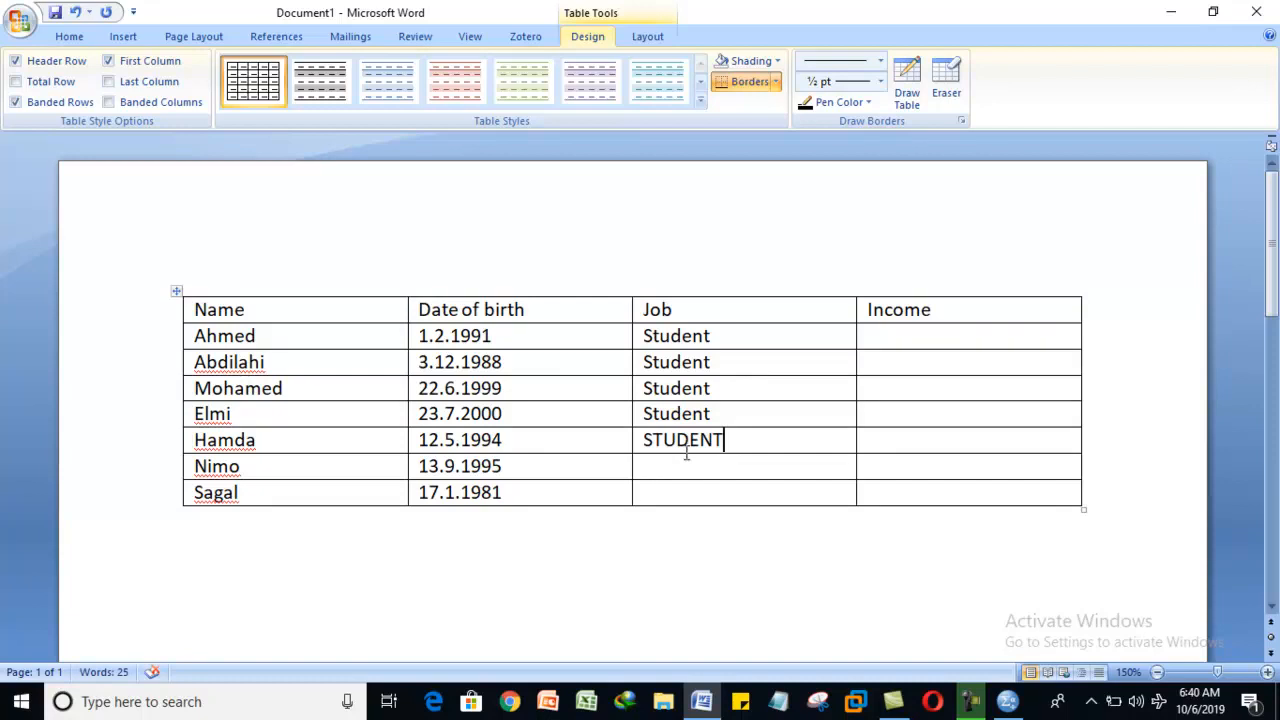
click(683, 464)
text(Lectu)
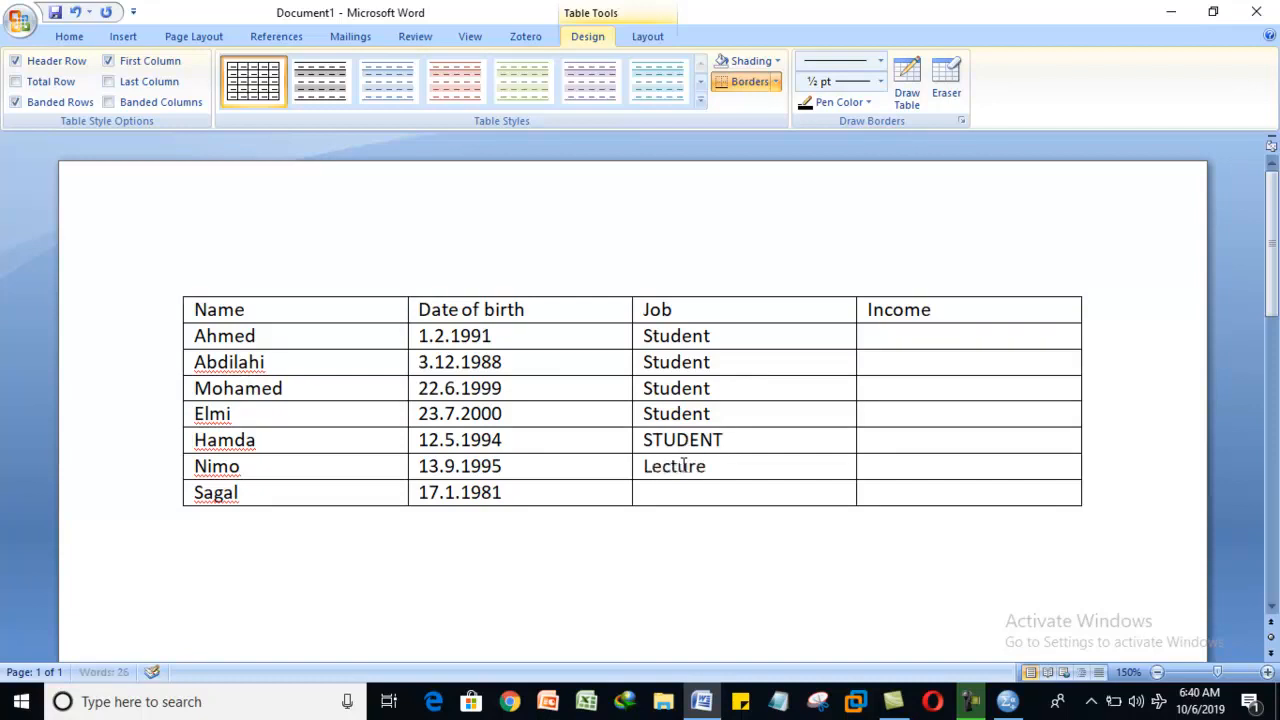
text(rer)
key(BackSpace)
key(BackSpace)
key(BackSpace)
key(BackSpace)
key(BackSpace)
key(BackSpace)
key(BackSpace)
key(BackSpace)
- Enter Student as the job for the sixth person in the table
text(Studen)
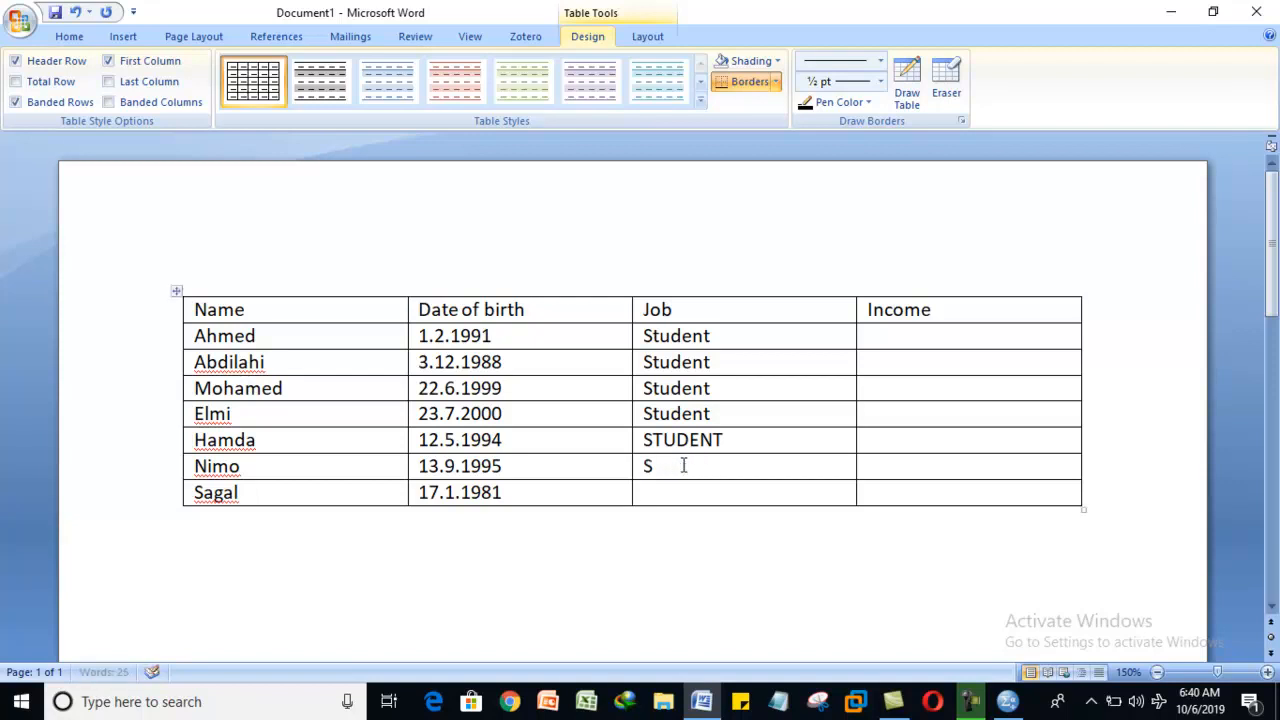
text(t)
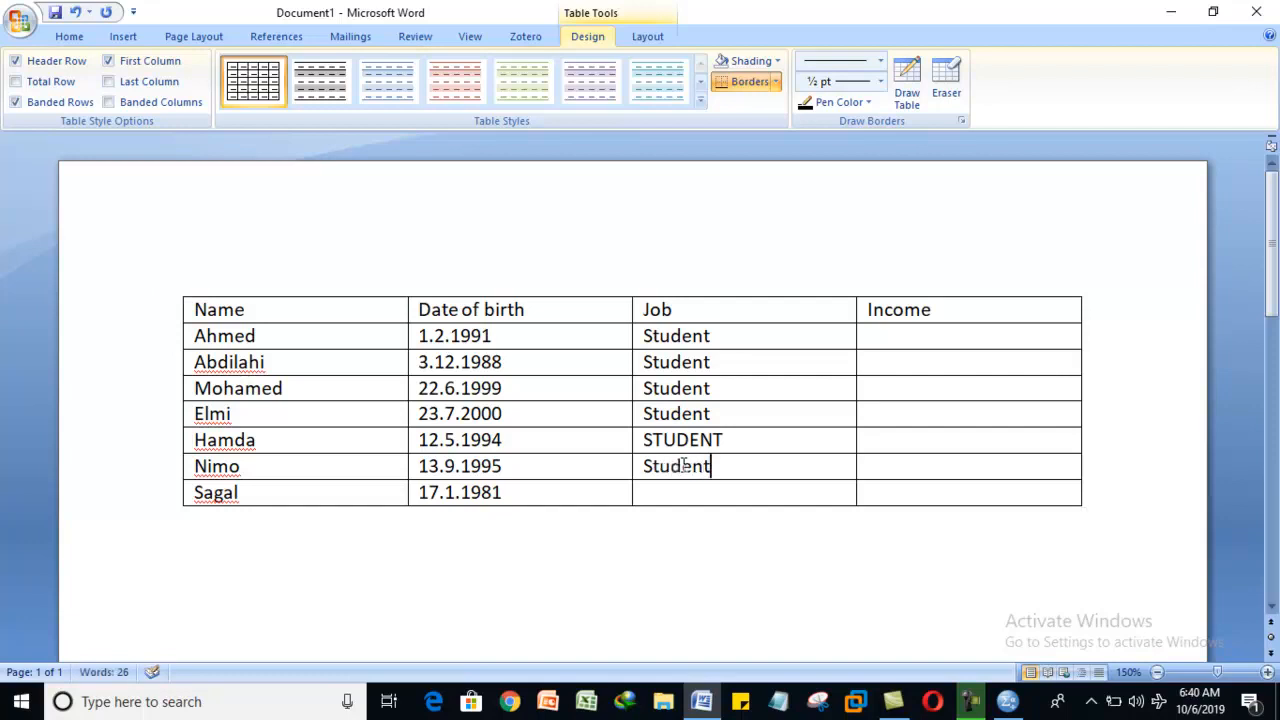
- Enter Lecturer as the job for the seventh person and change the second person's job to Lecturer
click(686, 490)
text(Lecturer)
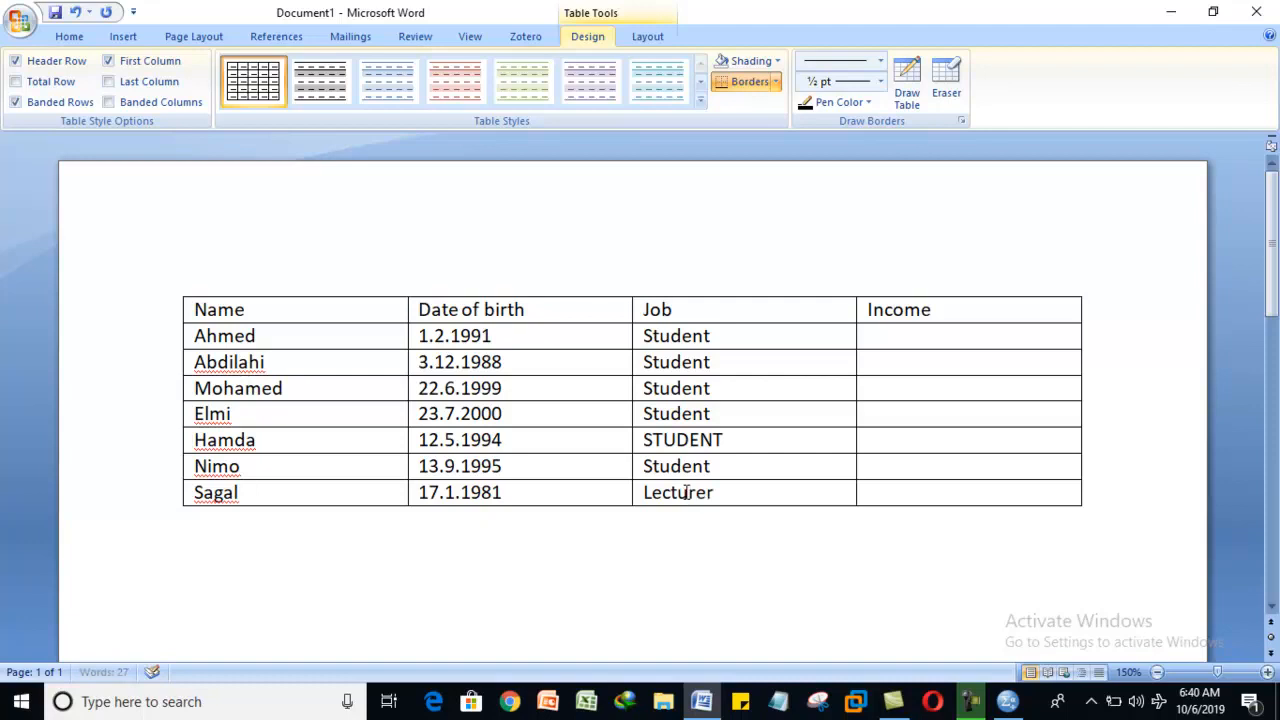
click(720, 366)
key(BackSpace)
key(BackSpace)
key(BackSpace)
key(BackSpace)
key(BackSpace)
key(BackSpace)
key(BackSpace)
text(Lectur)
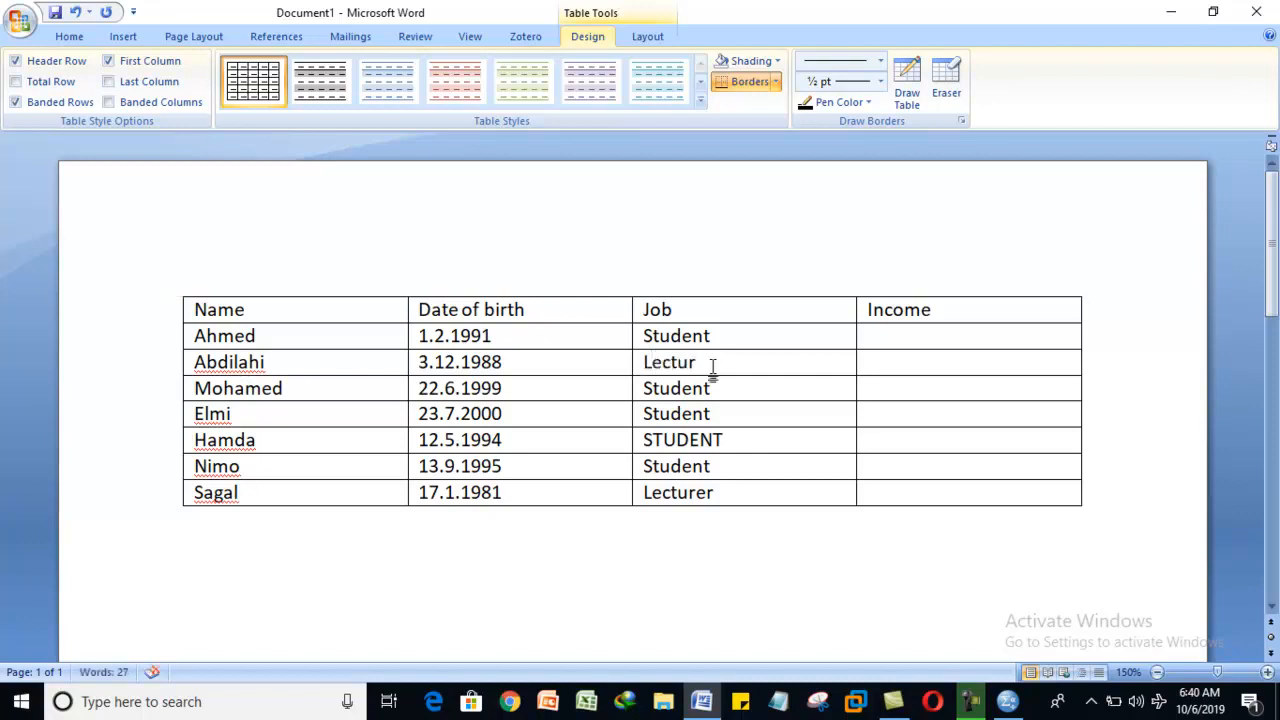
text(er)
- Enter incomes of 100, 900 and 200 for the first three people in the table
click(923, 332)
text(100)
key(Down)
text(900)
key(Down)
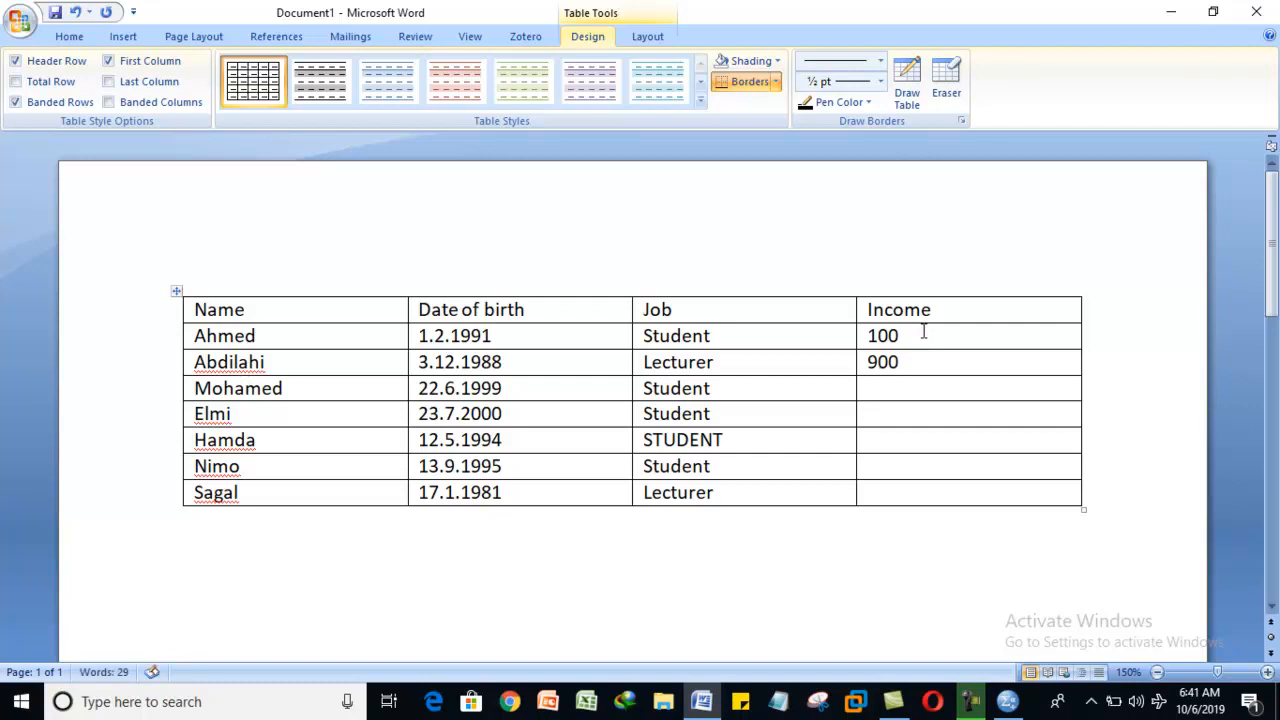
text(200)
- Enter incomes of 300, 400, 500 and 1200 for the remaining four people in the table
key(Down)
text(300)
key(Down)
text(400)
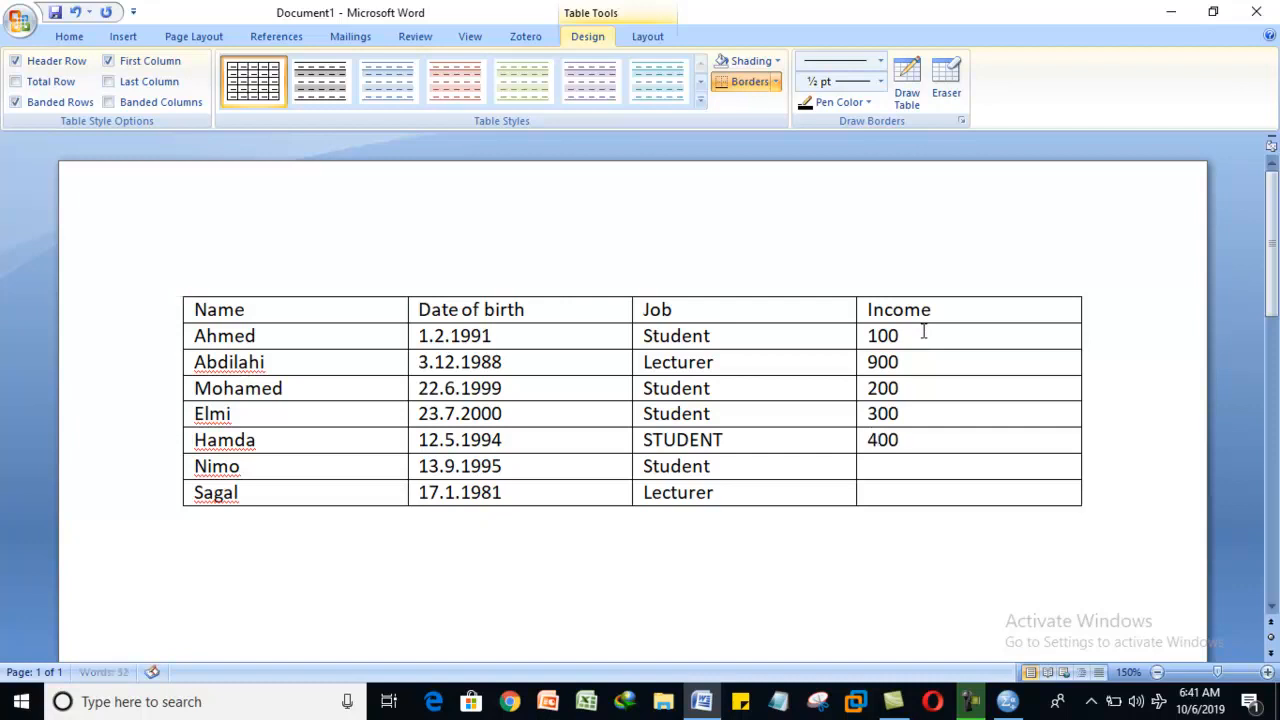
key(Down)
text(500)
key(Down)
text(1200)
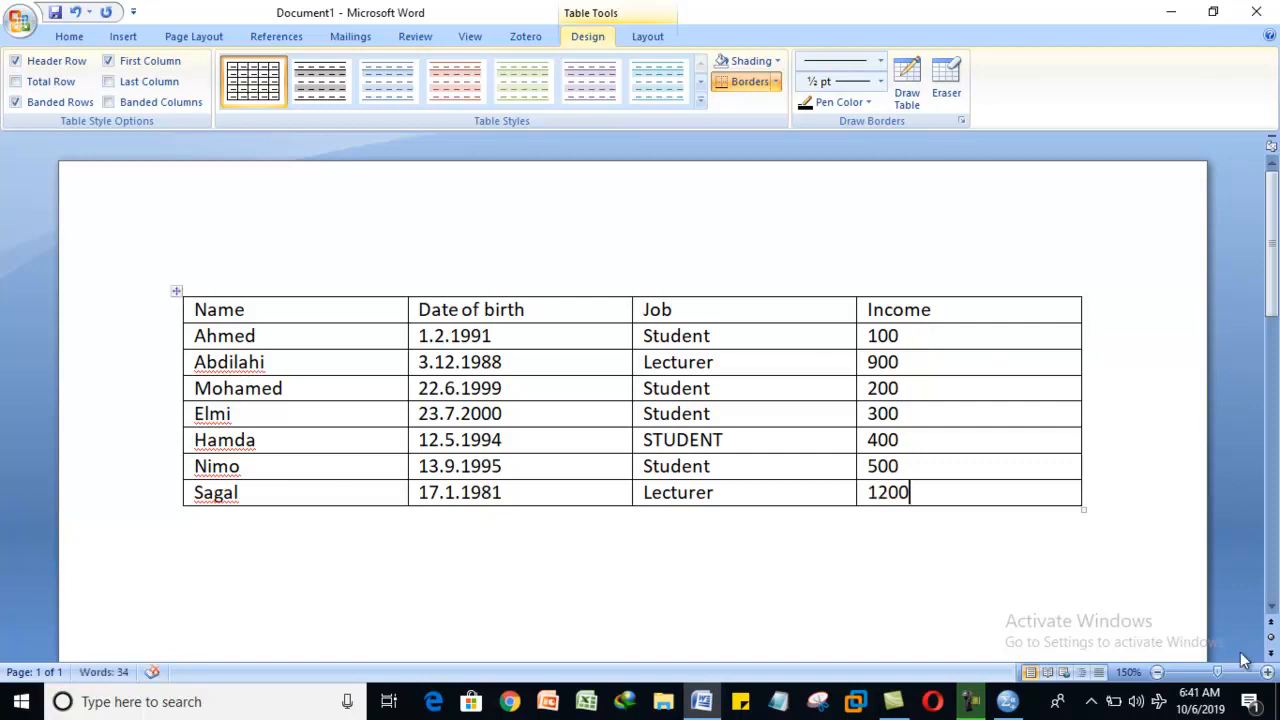
- Switch to SPSS Statistics and look at the Data View and Variable View of the empty dataset
click(1267, 672)
click(1267, 672)
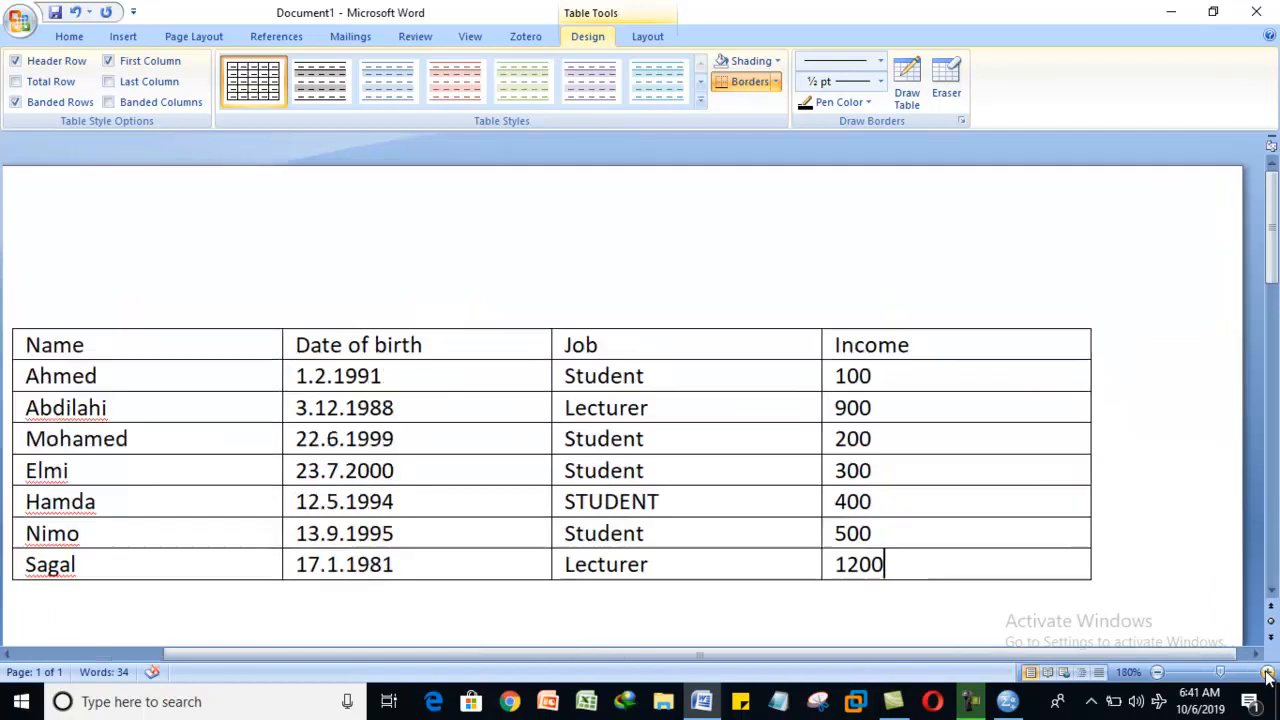
click(1157, 672)
click(1157, 672)
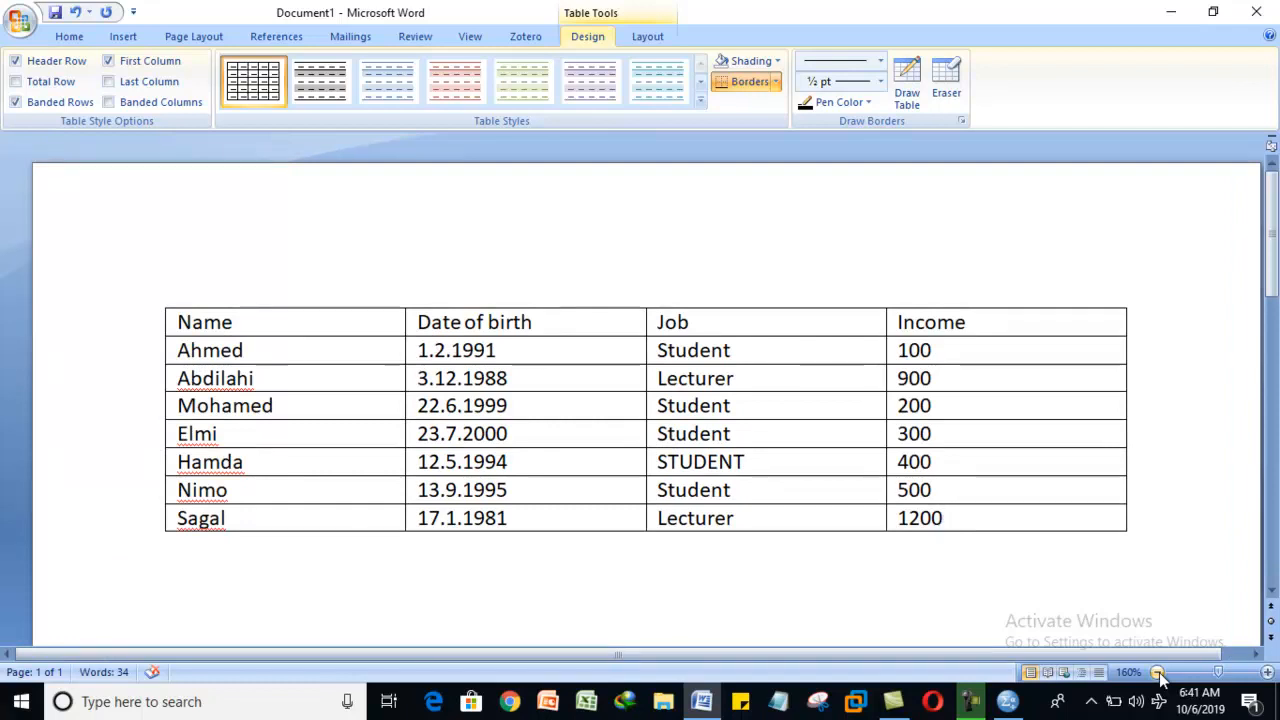
click(1008, 703)
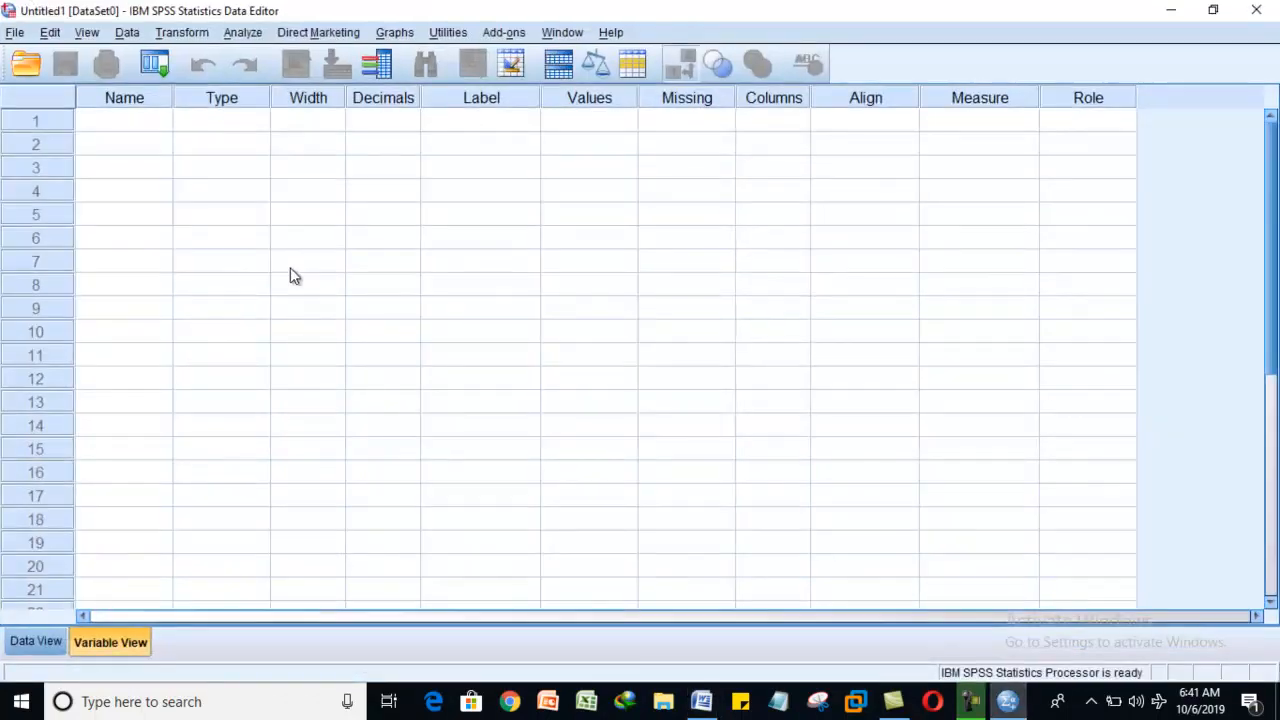
click(45, 637)
click(92, 642)
- Switch back to Word and review the table's header row, its data rows, and the date of birth and job columns
click(701, 701)
drag(343, 323, 1037, 329)
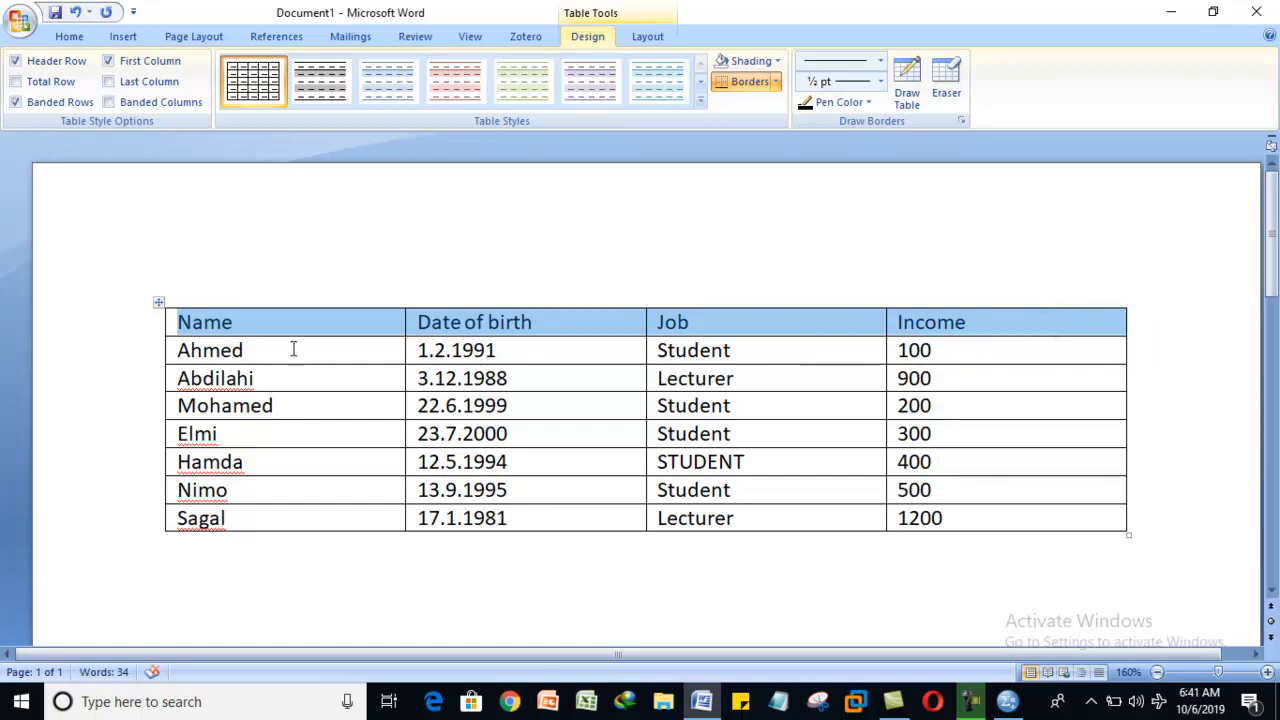
drag(294, 349, 983, 497)
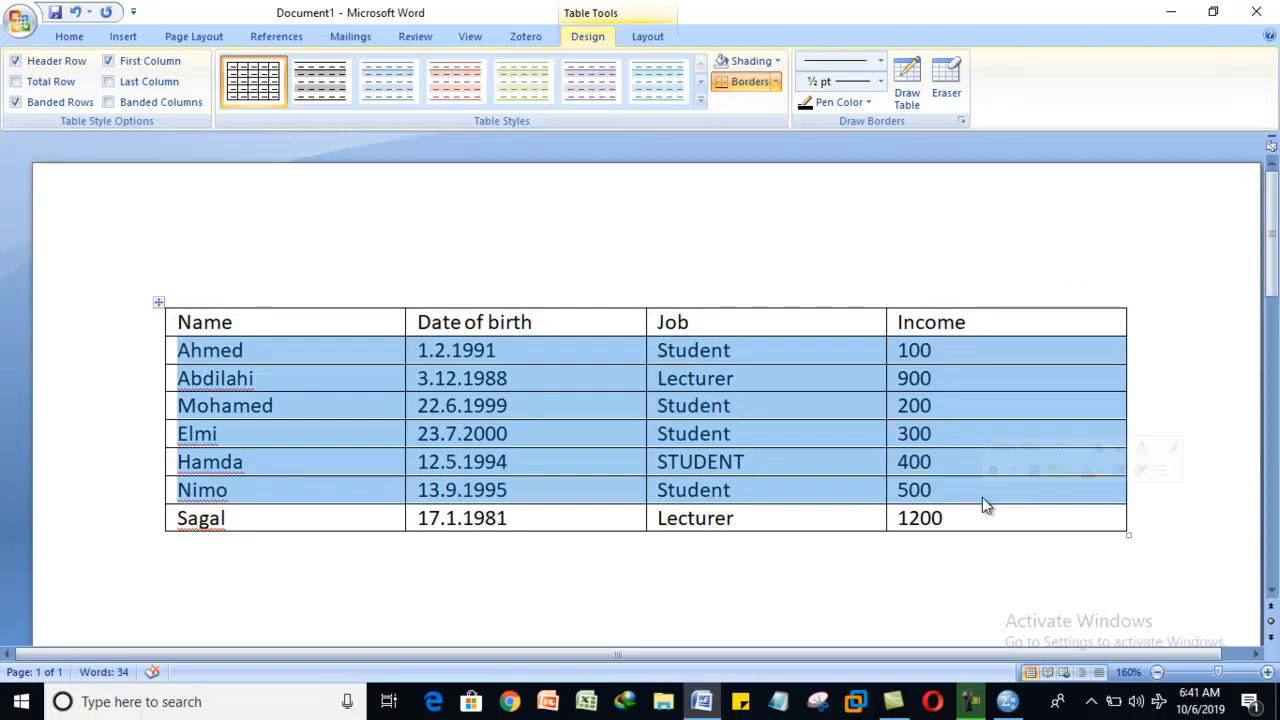
click(250, 349)
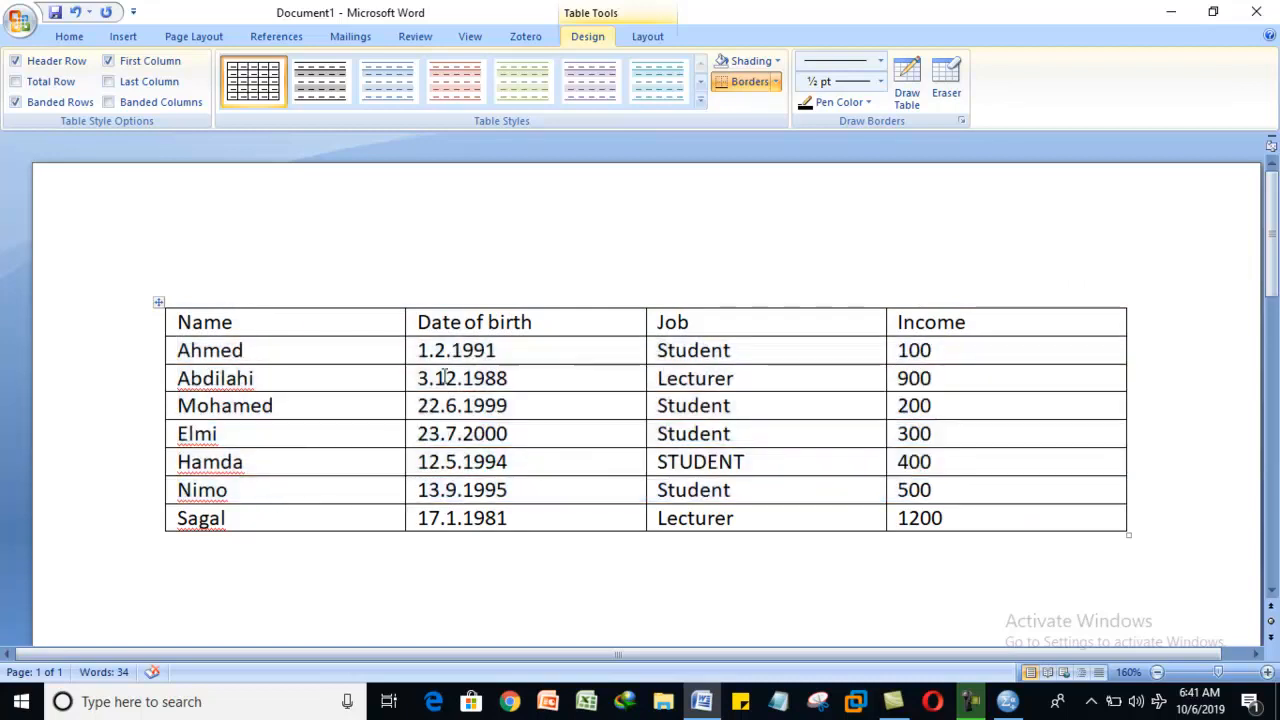
drag(420, 349, 487, 531)
click(700, 322)
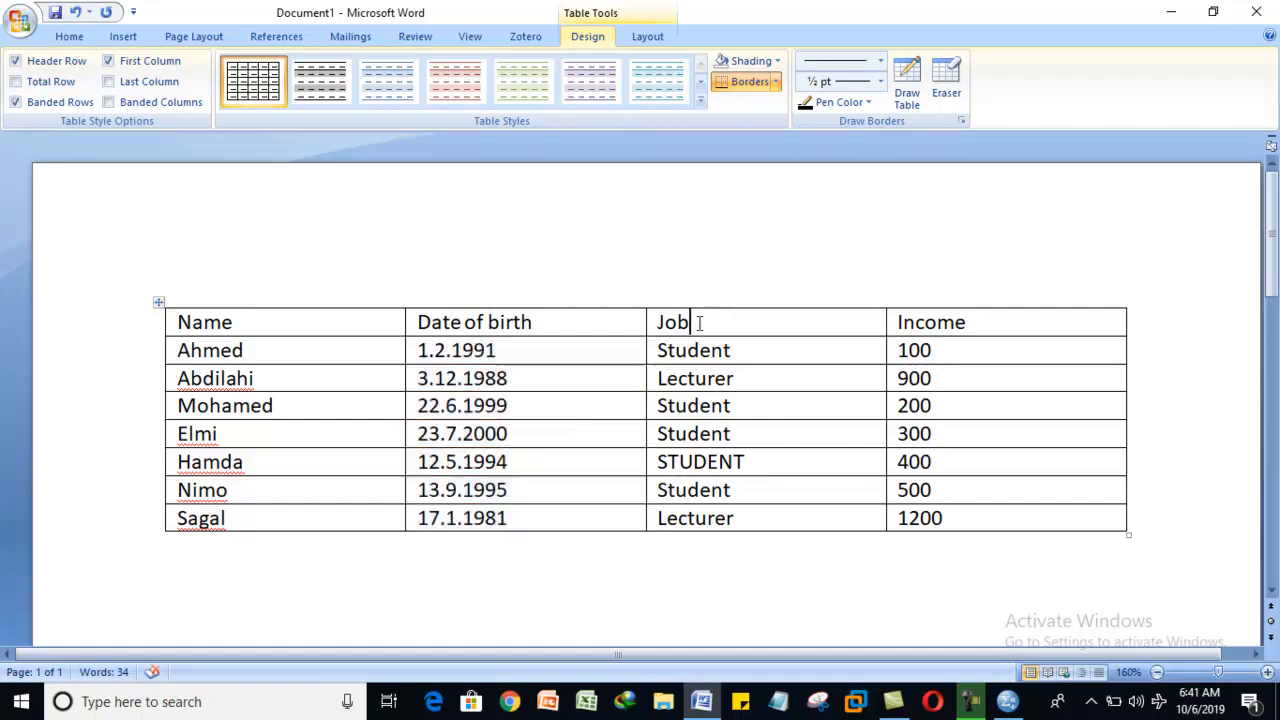
drag(668, 350, 705, 525)
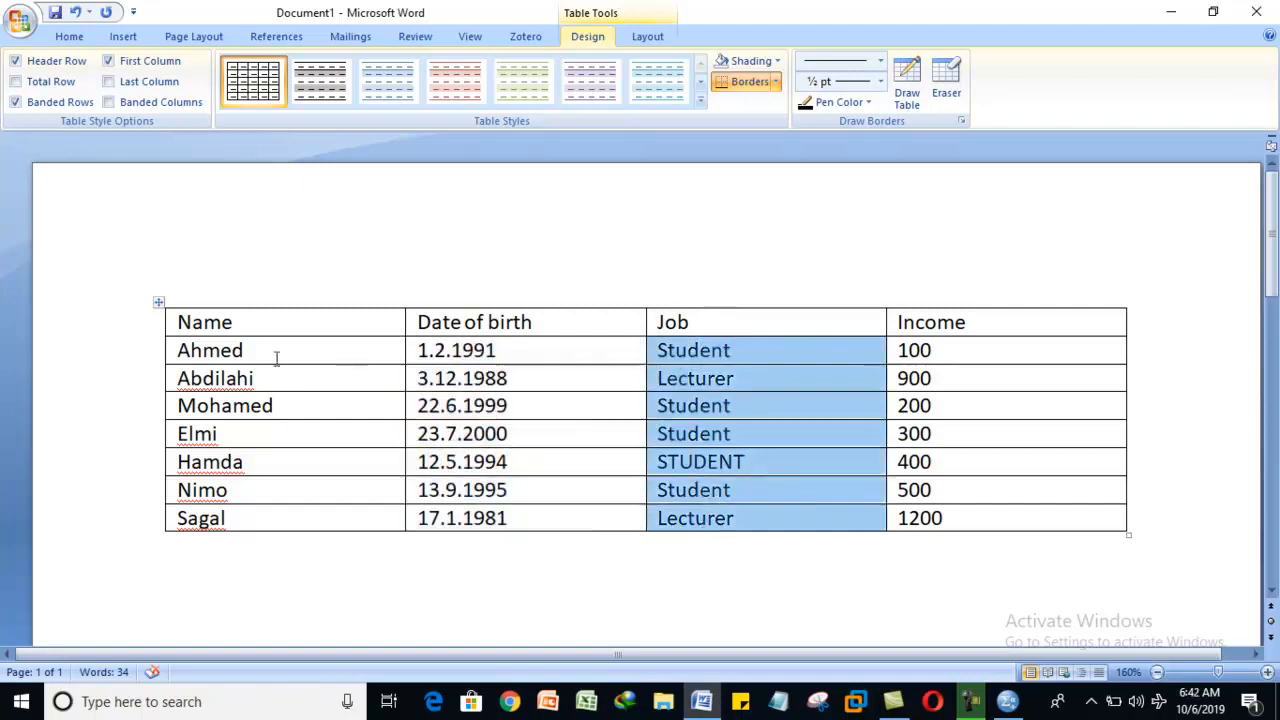
drag(276, 358, 975, 505)
drag(472, 298, 861, 307)
drag(337, 323, 975, 323)
- Switch to SPSS Statistics and define the first variable with the name Name
click(1007, 701)
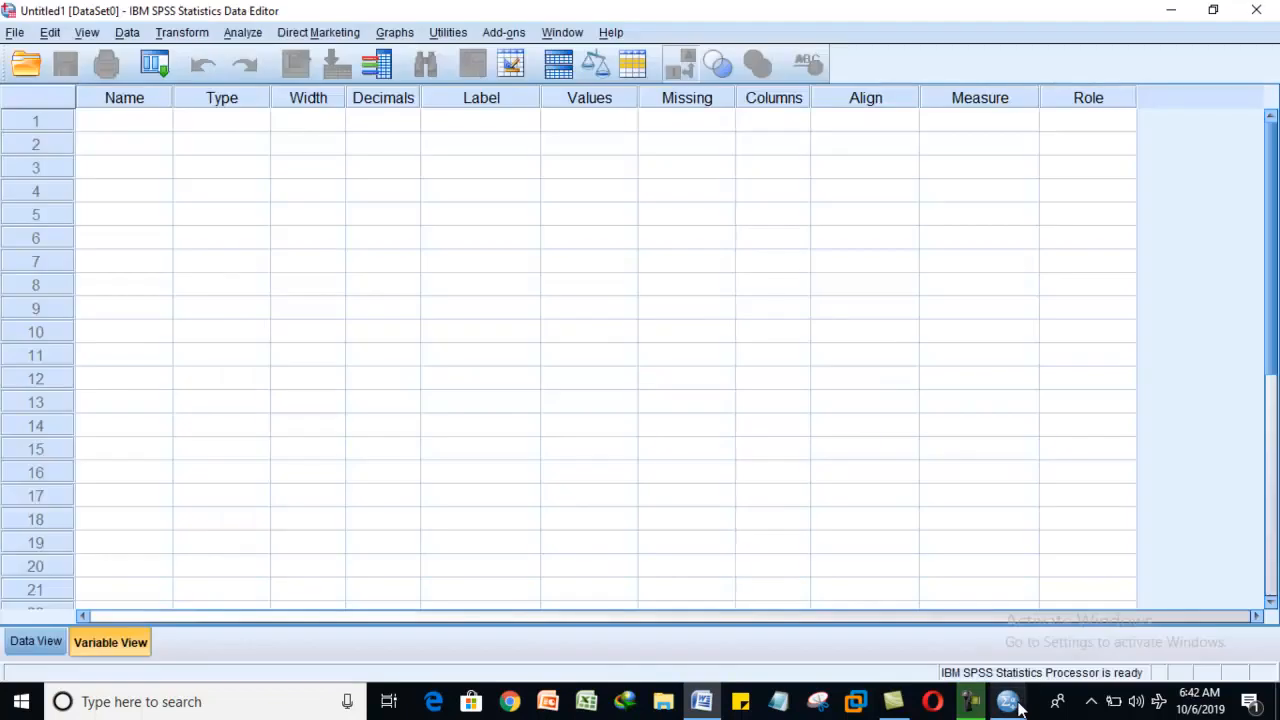
click(163, 122)
click(163, 122)
text(Name)
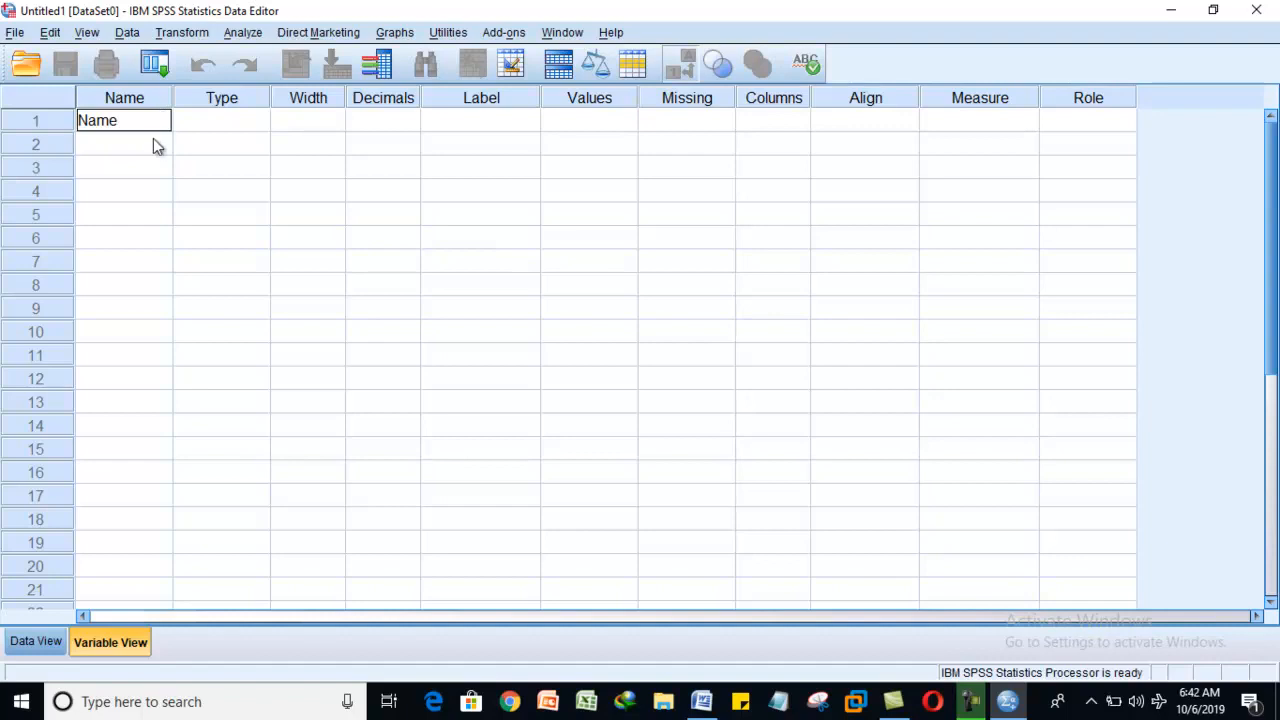
click(153, 140)
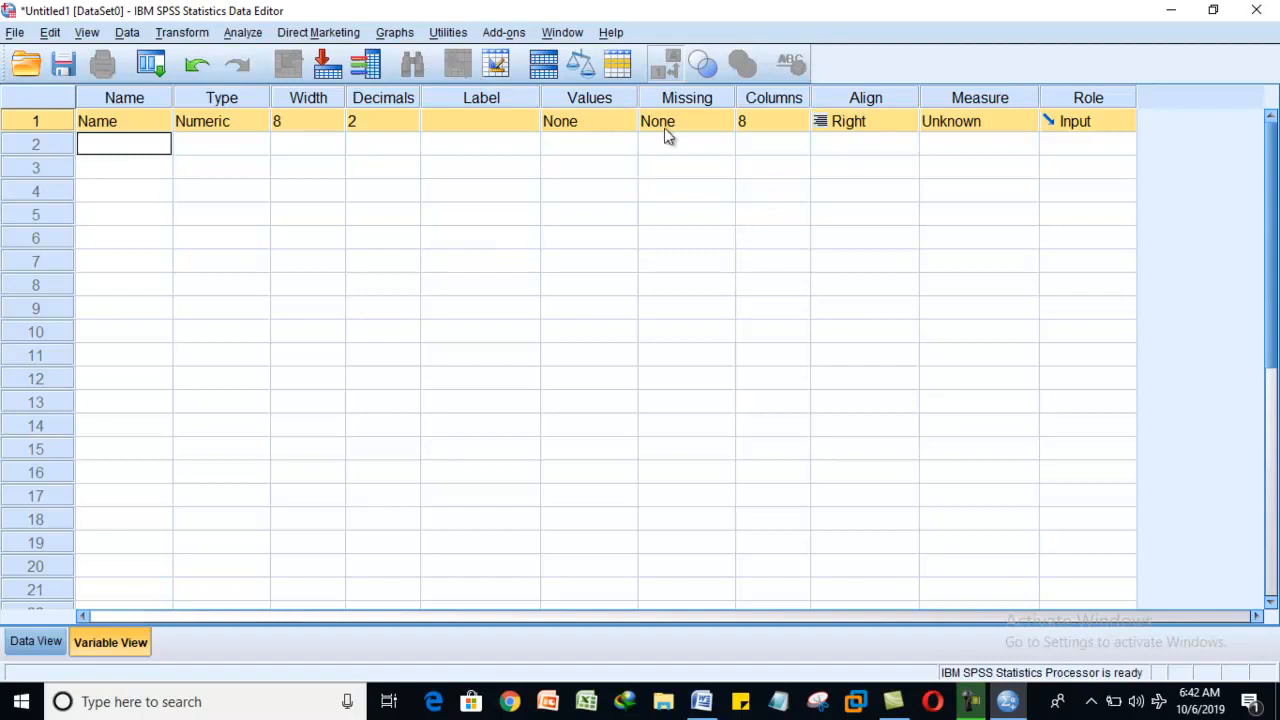
- Try to name the second variable Date of birth, with spaces between the words
text(Date of birth)
click(110, 167)
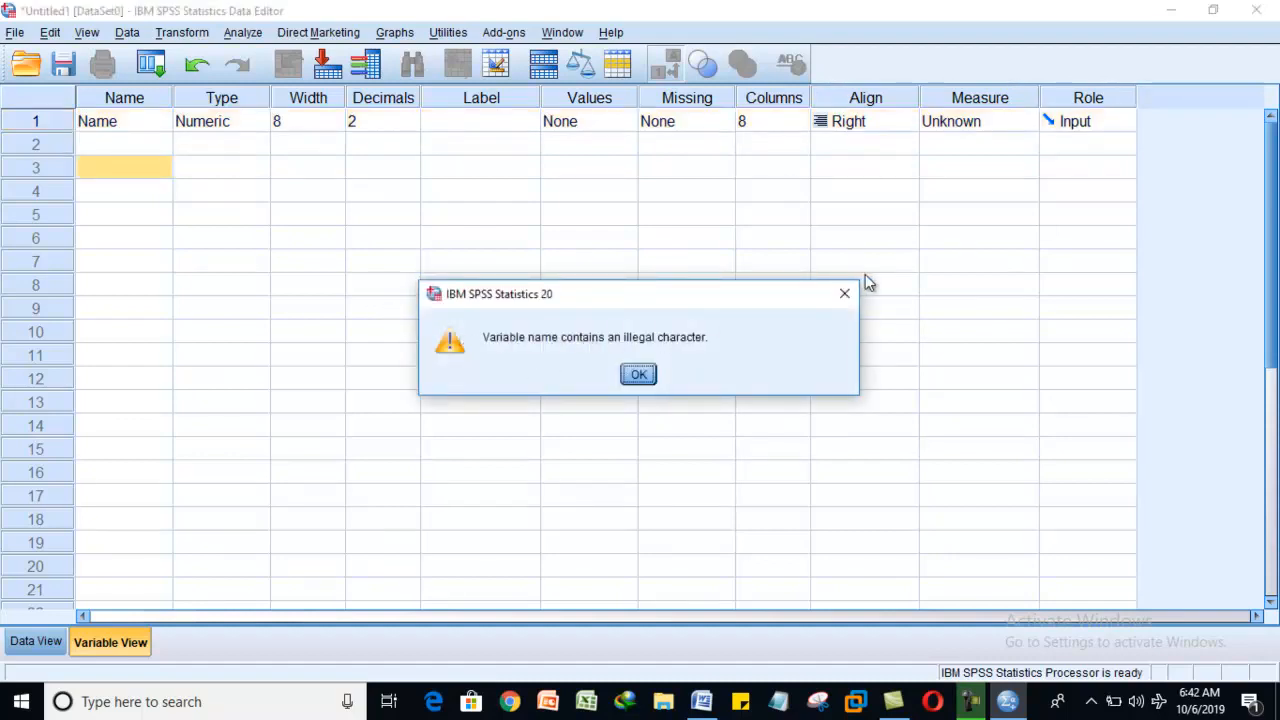
click(846, 295)
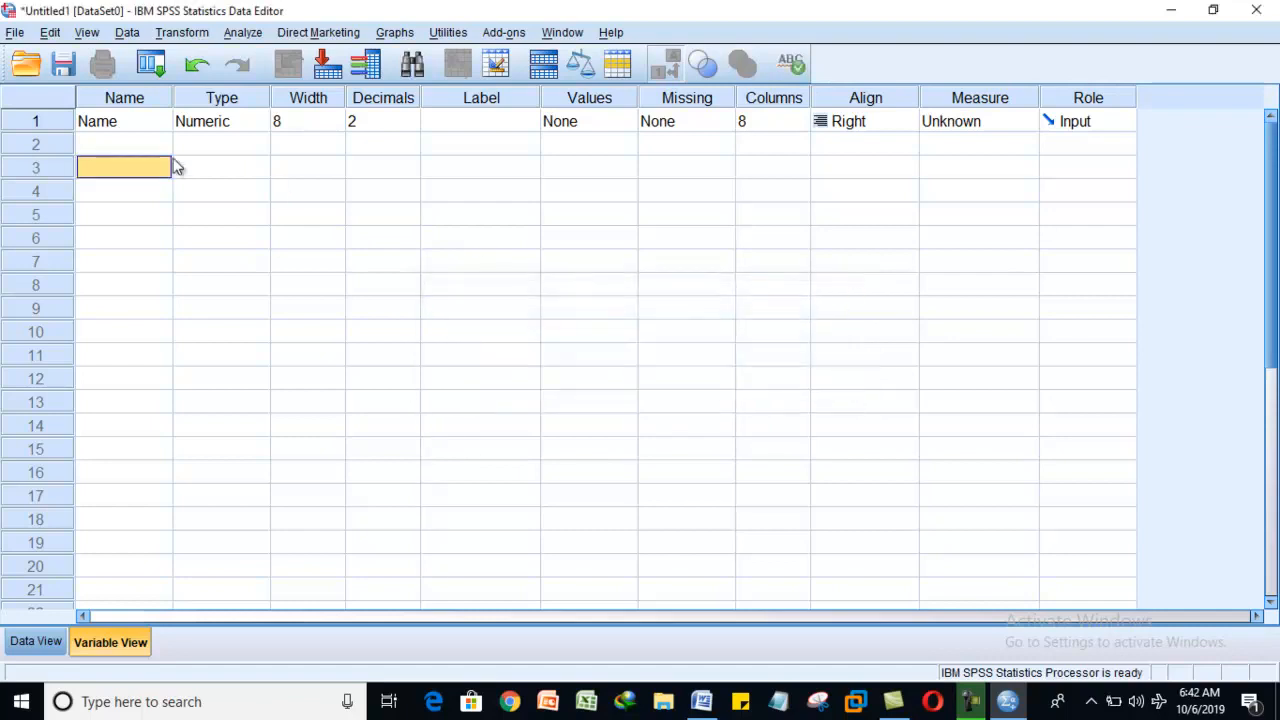
- Define the second variable as Date_Birth, using an underscore between the two words
click(140, 142)
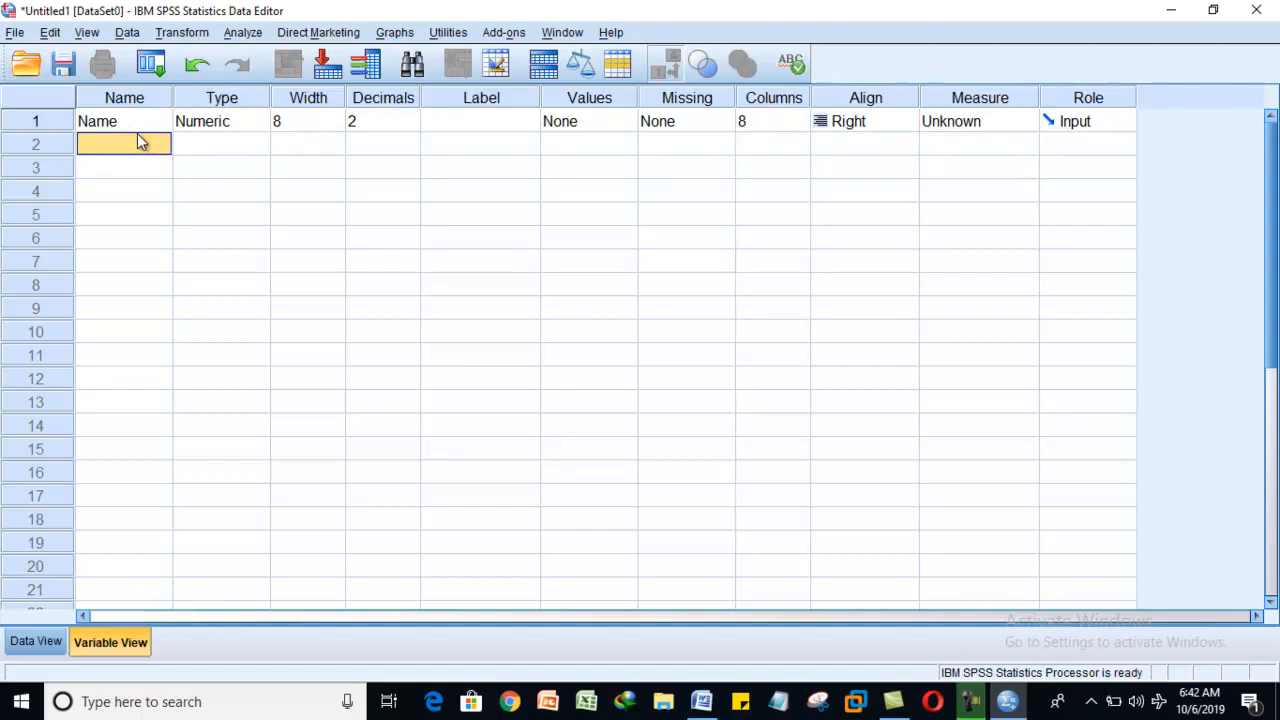
text(Dat)
text(e_Birth)
click(143, 171)
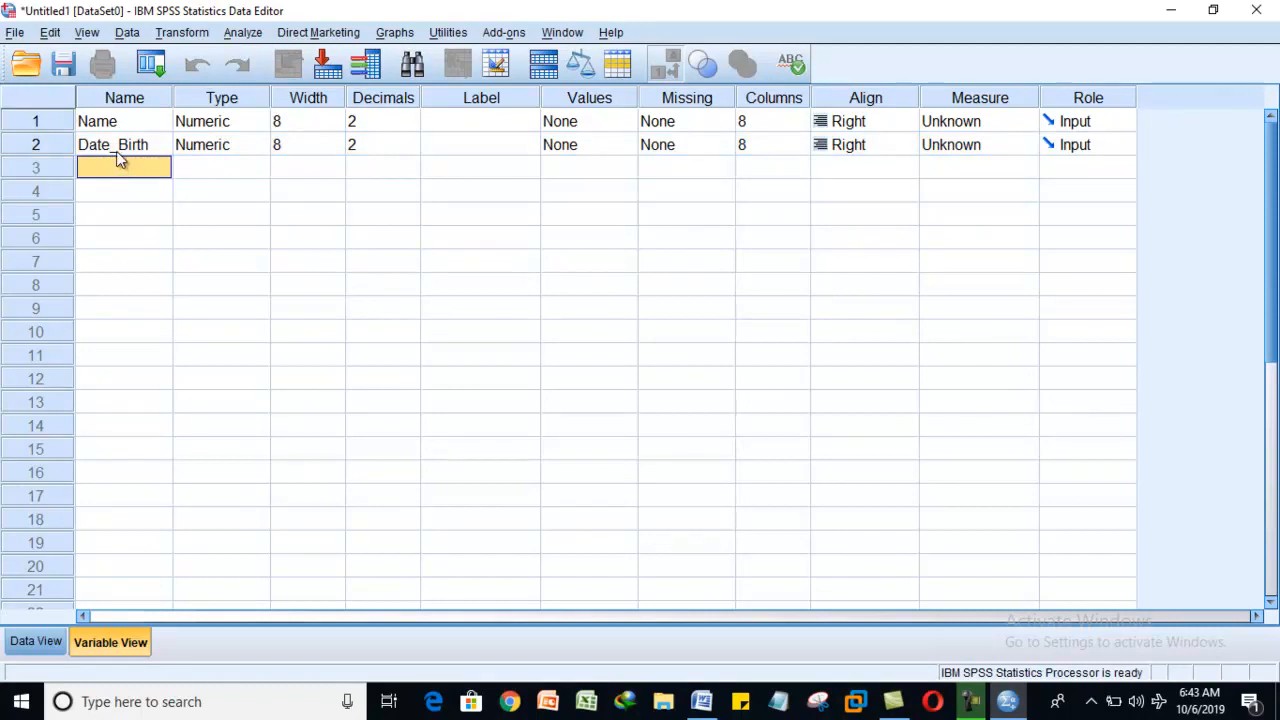
click(117, 153)
double_click(117, 146)
drag(118, 146, 112, 147)
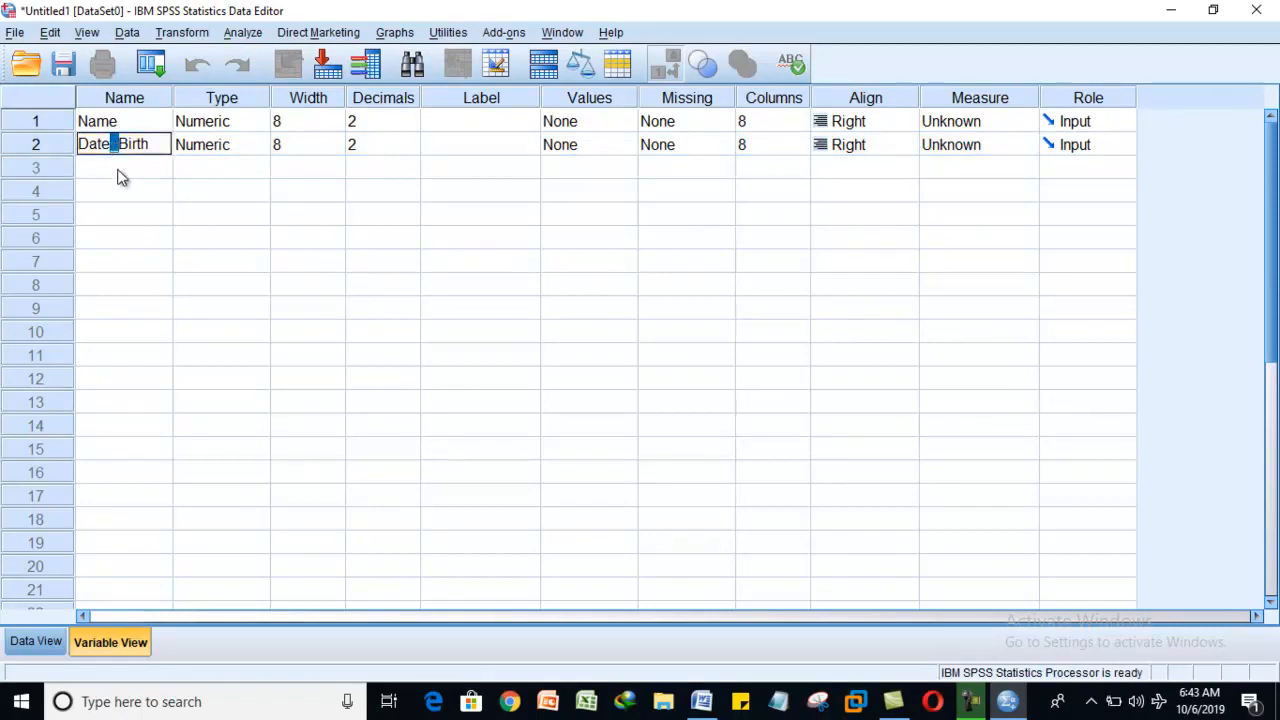
- Define the third and fourth variables with the names Job and Income
click(118, 176)
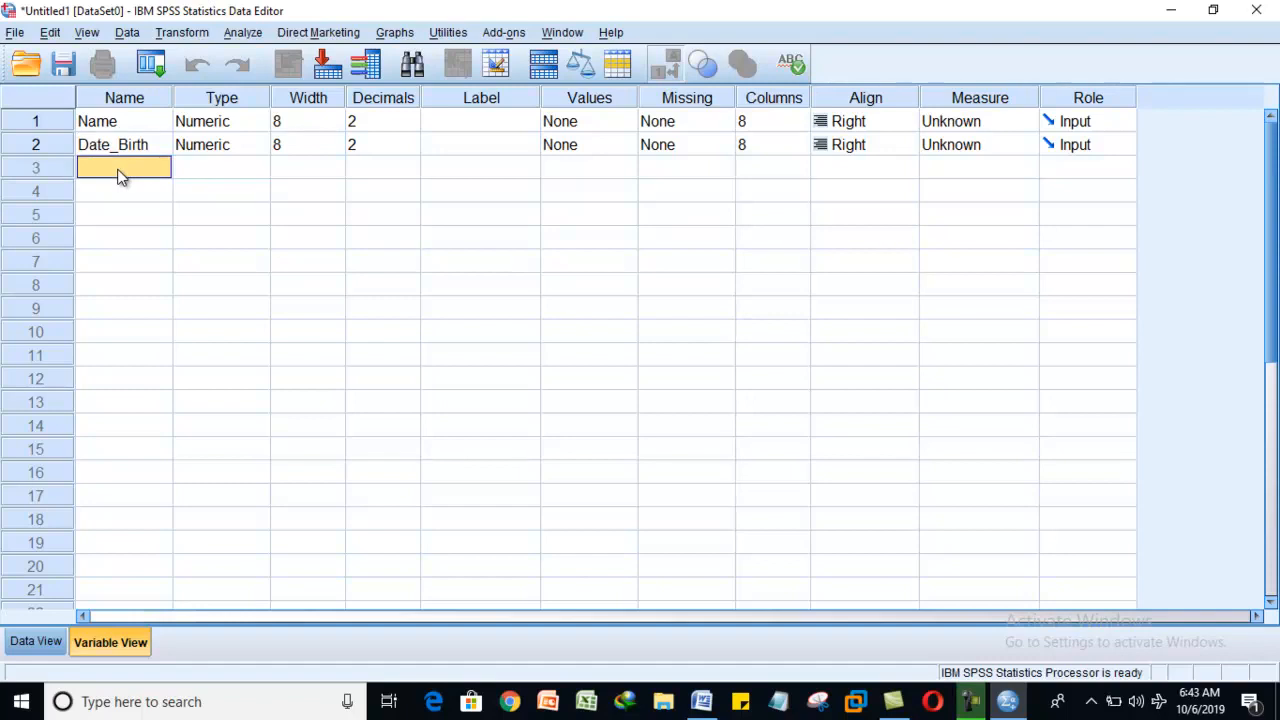
double_click(119, 169)
click(118, 189)
click(118, 200)
double_click(118, 195)
text(Income)
click(207, 198)
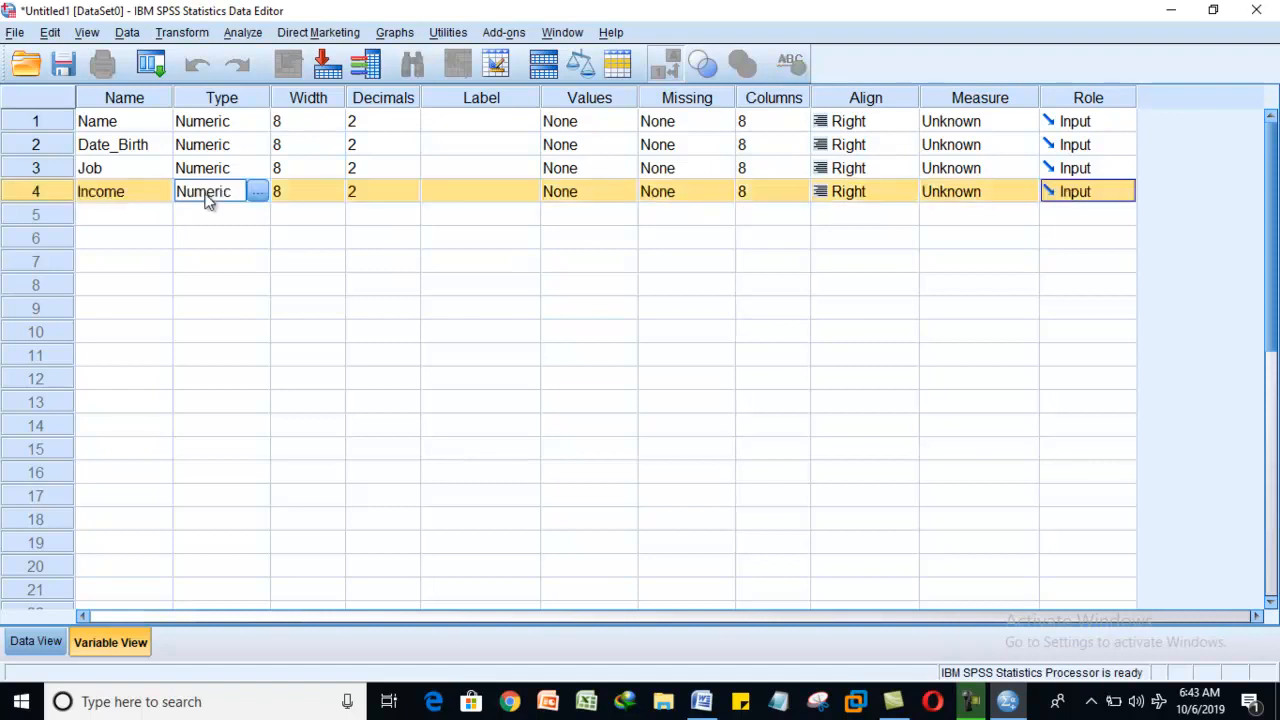
- Set the label of the Name variable to Name of respondents and widen the Label column
click(125, 96)
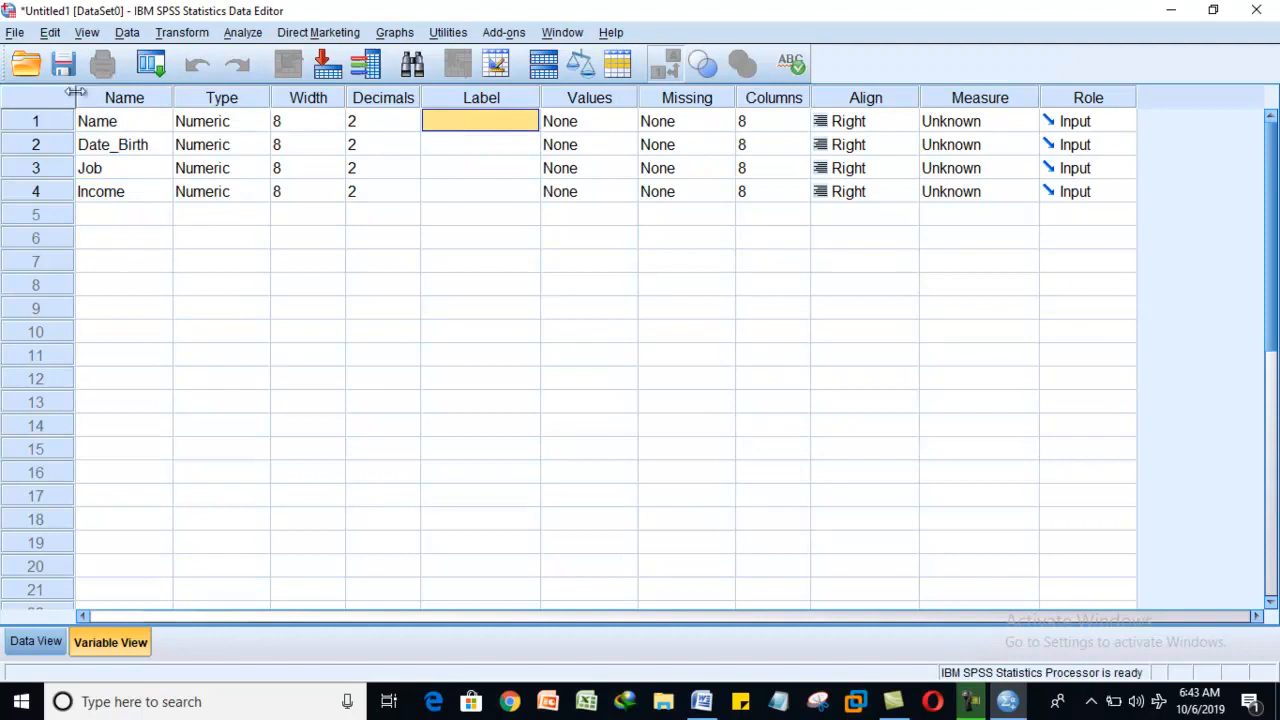
click(123, 100)
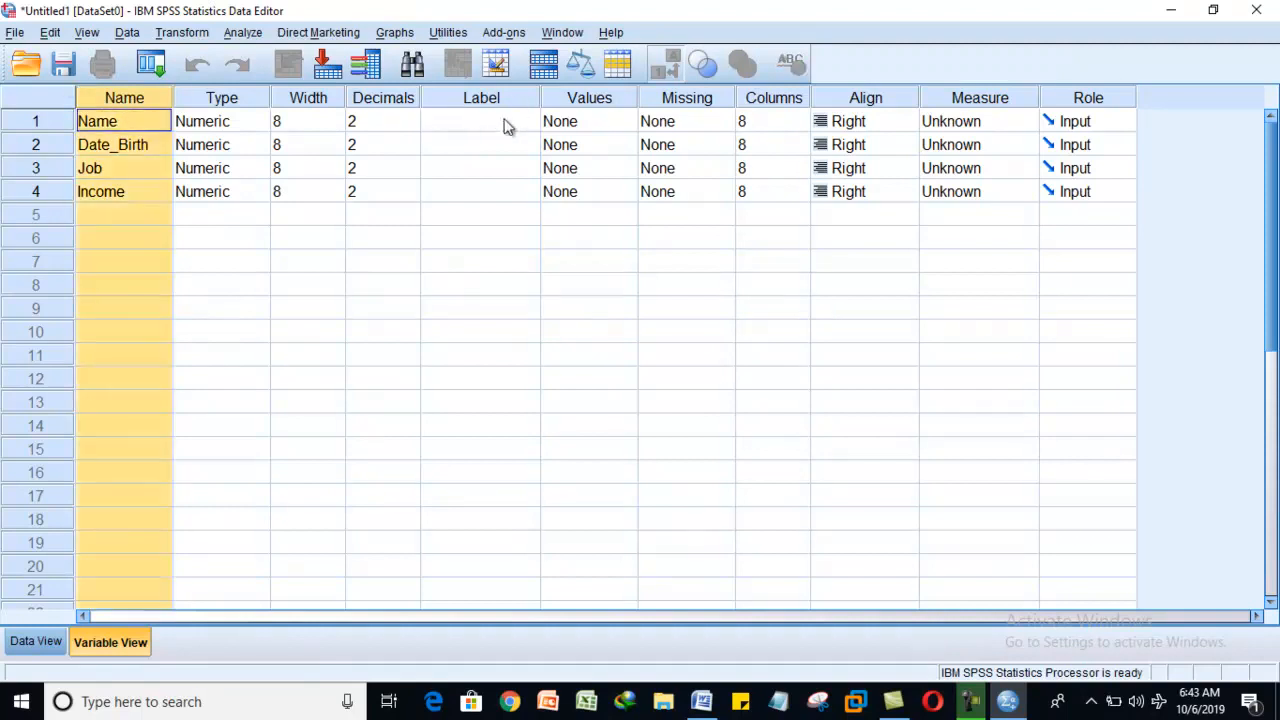
click(140, 120)
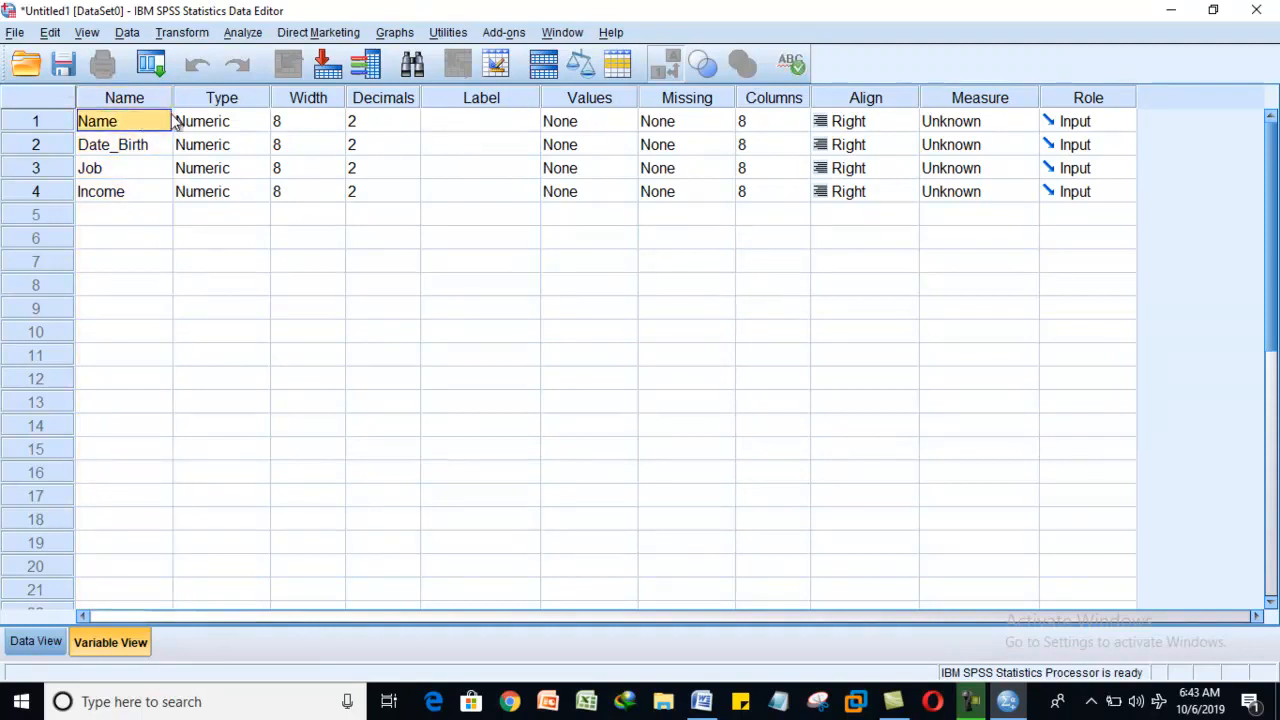
click(448, 122)
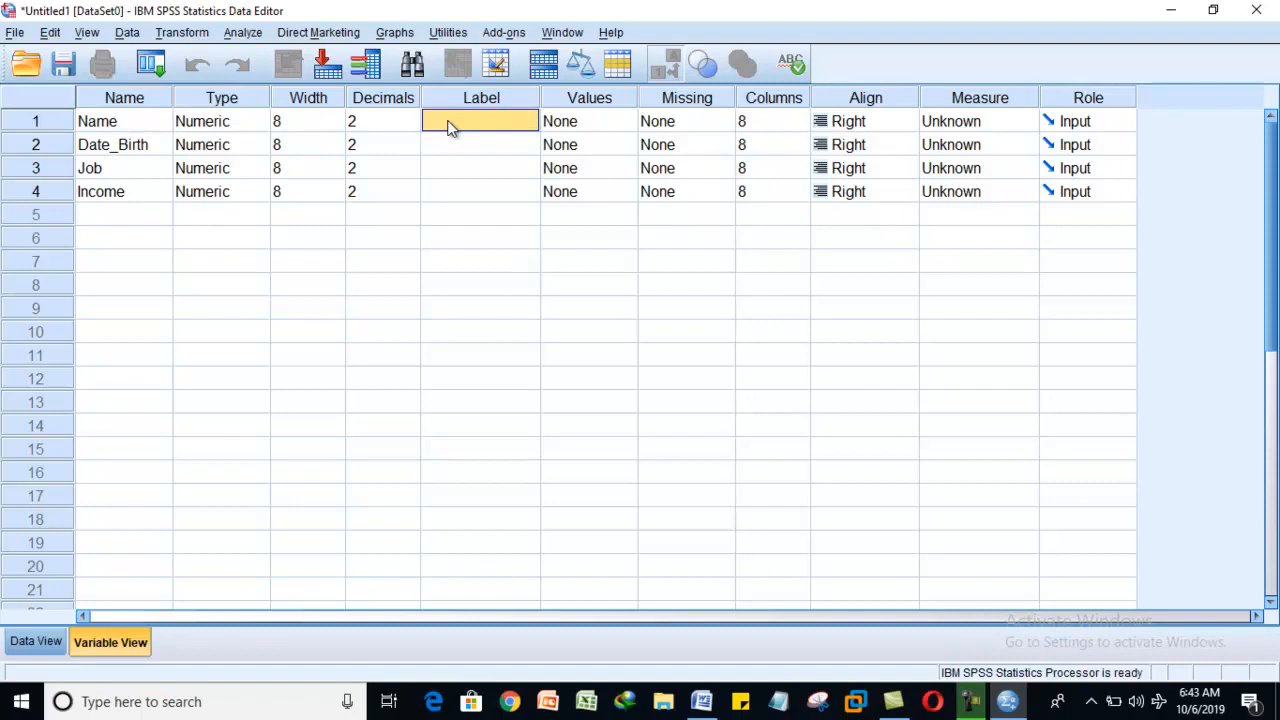
click(449, 121)
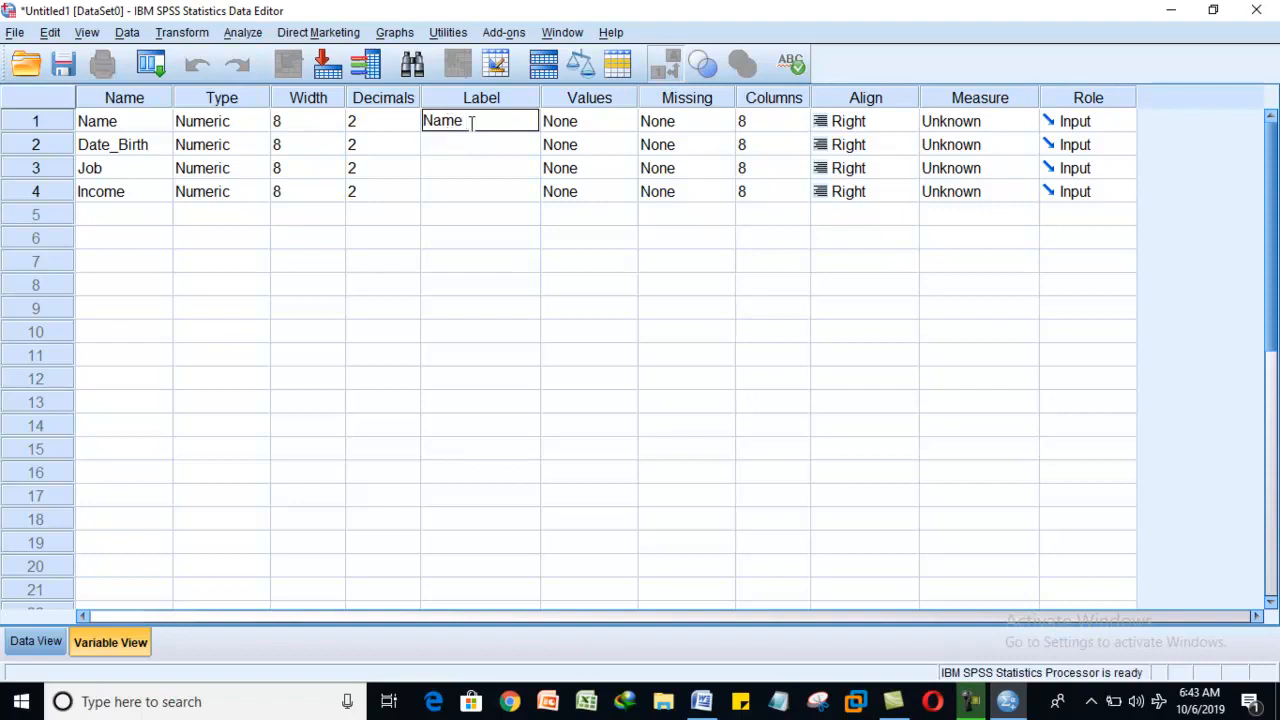
text(Name of reso)
text(ondents)
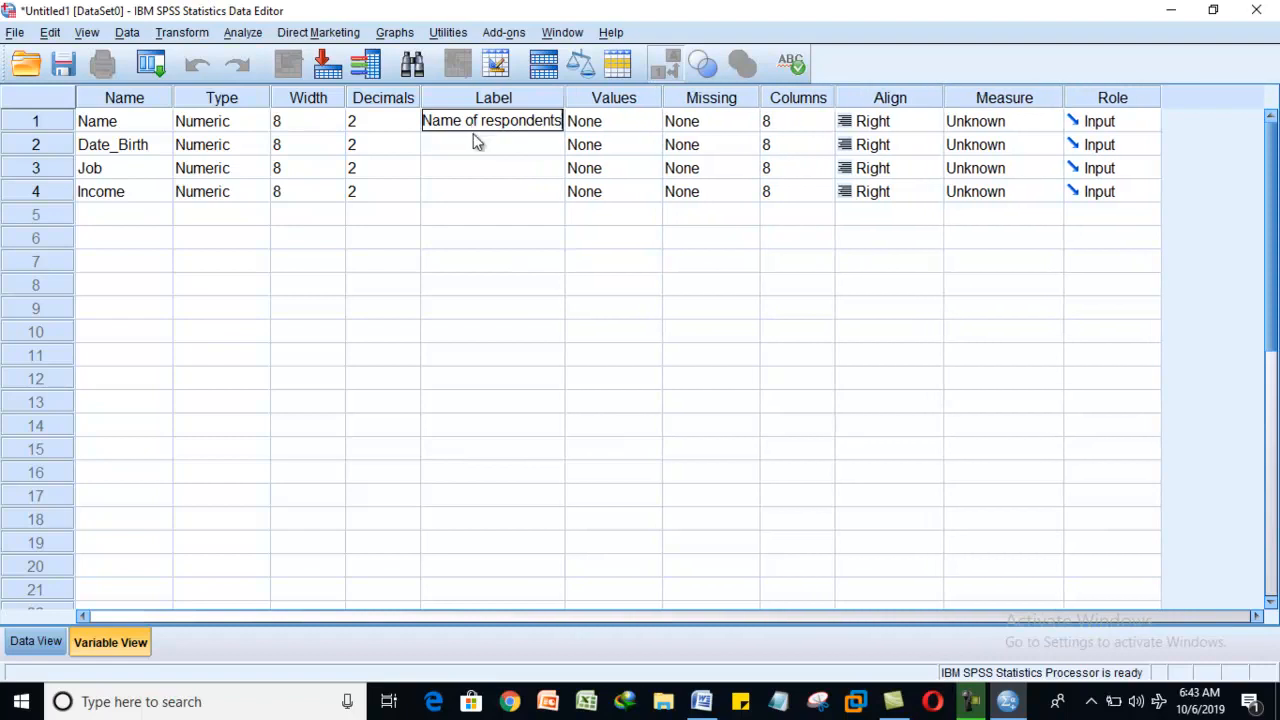
key(Return)
drag(566, 98, 616, 98)
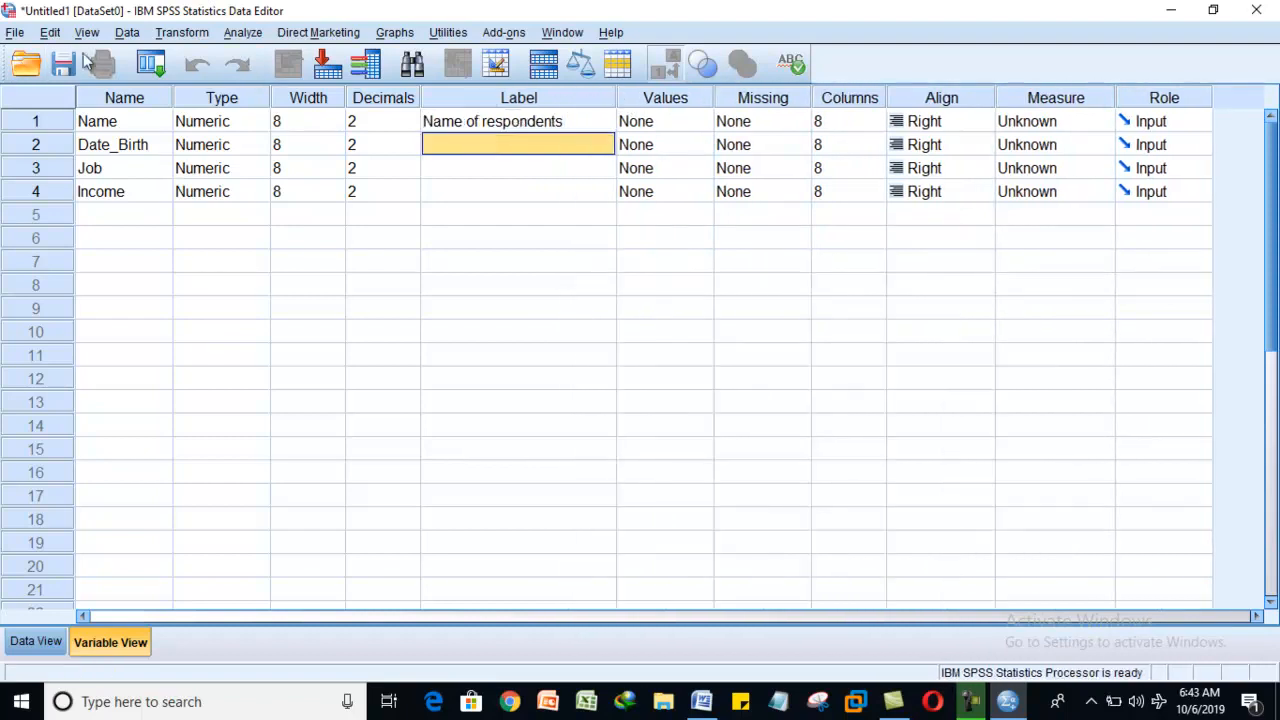
- Set the font size of the Variable View grid to 22
click(205, 170)
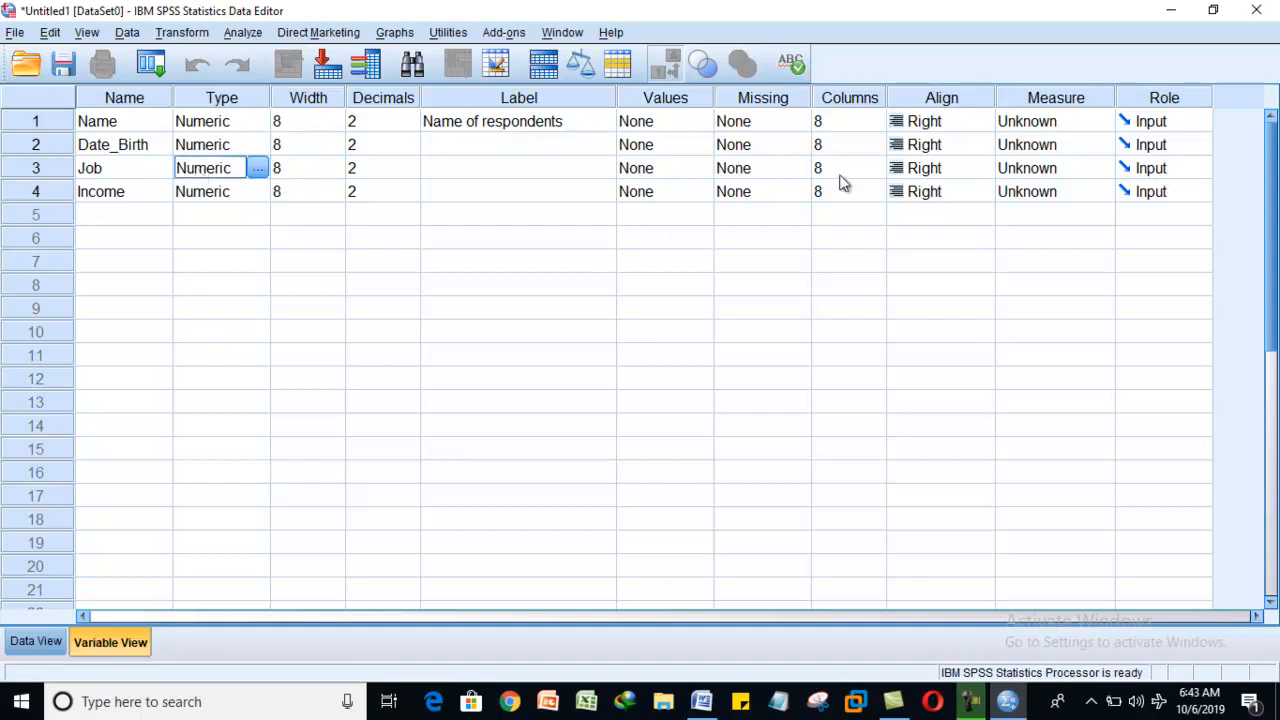
click(36, 168)
click(48, 121)
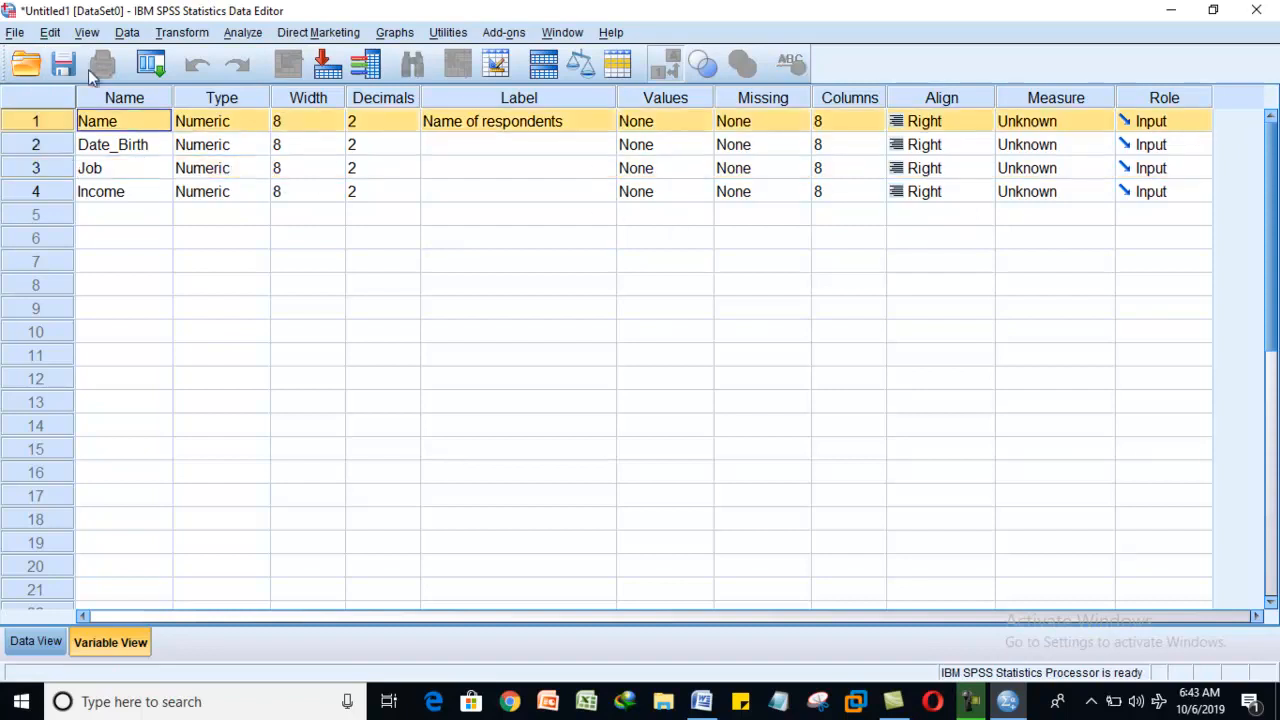
click(87, 33)
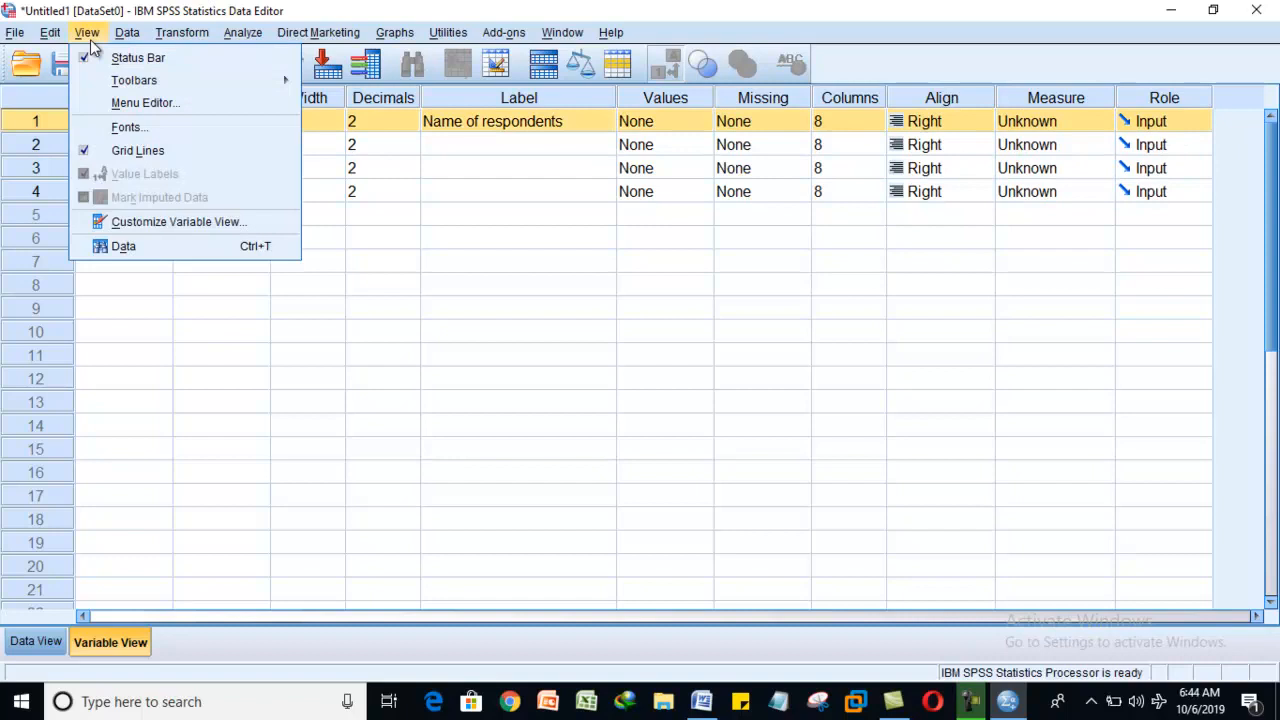
click(127, 127)
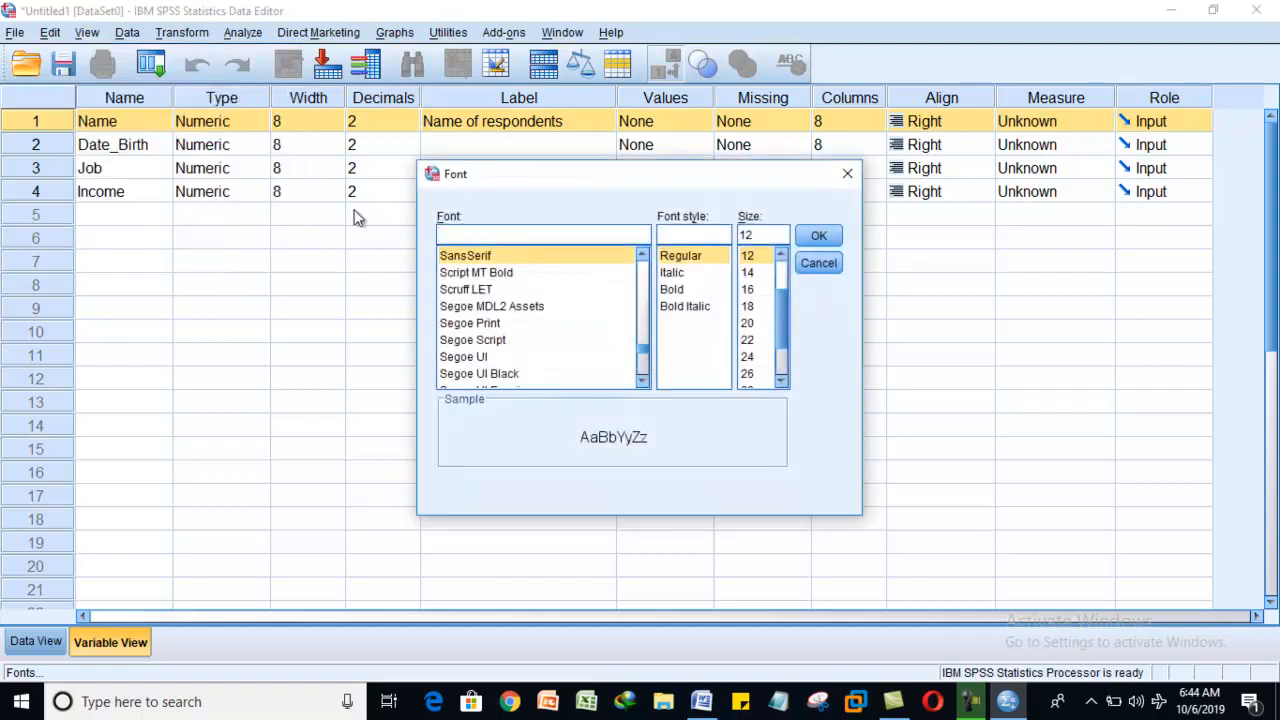
click(748, 357)
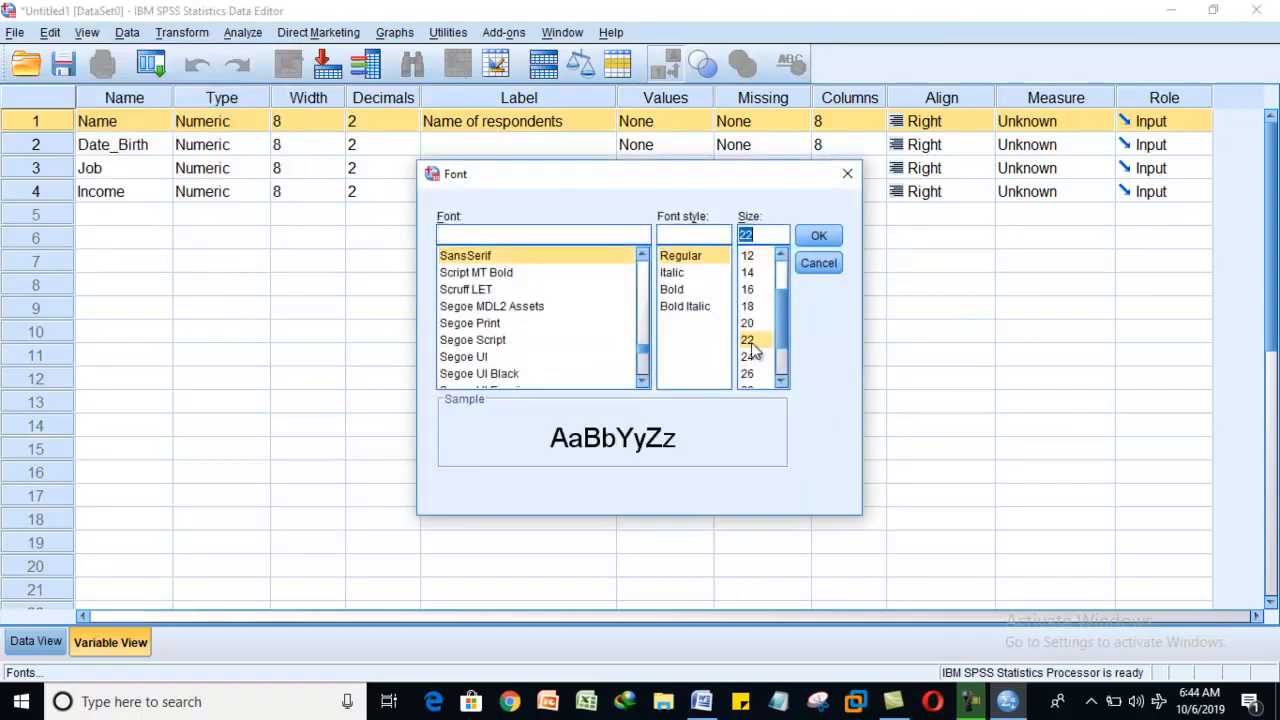
click(828, 234)
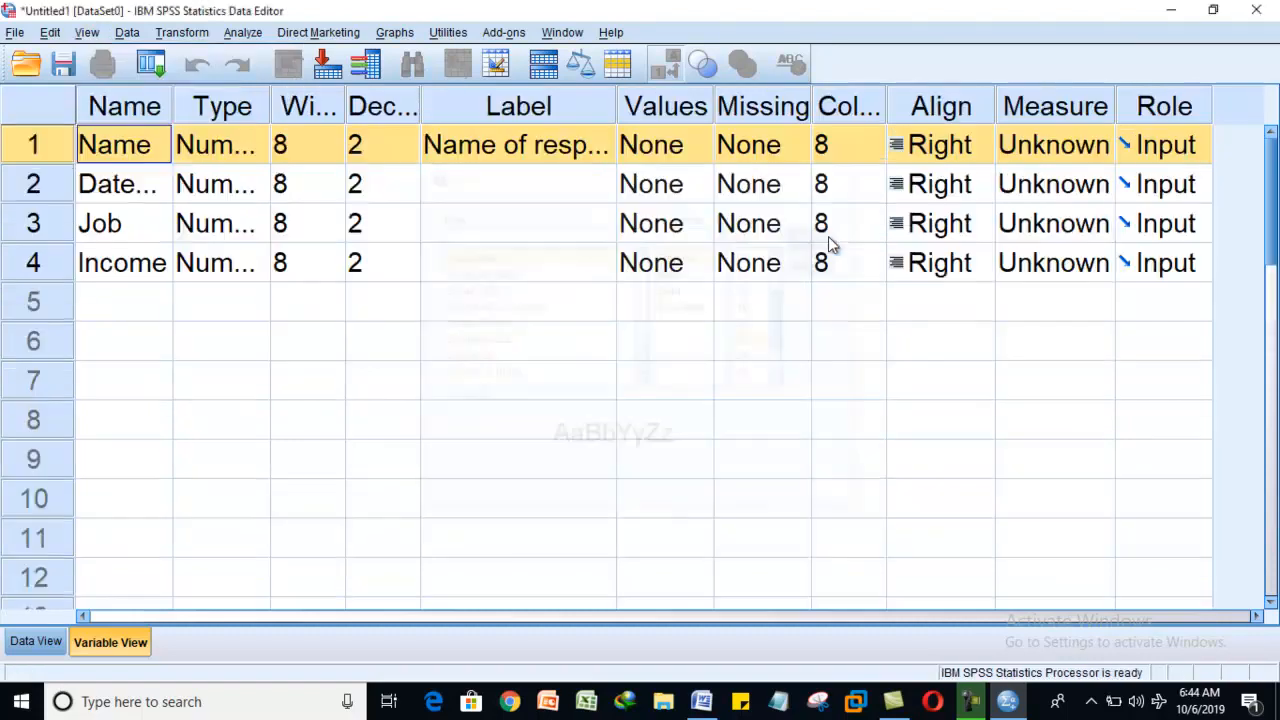
- Widen the Label column until the full label of the Name variable fits
click(612, 118)
click(622, 118)
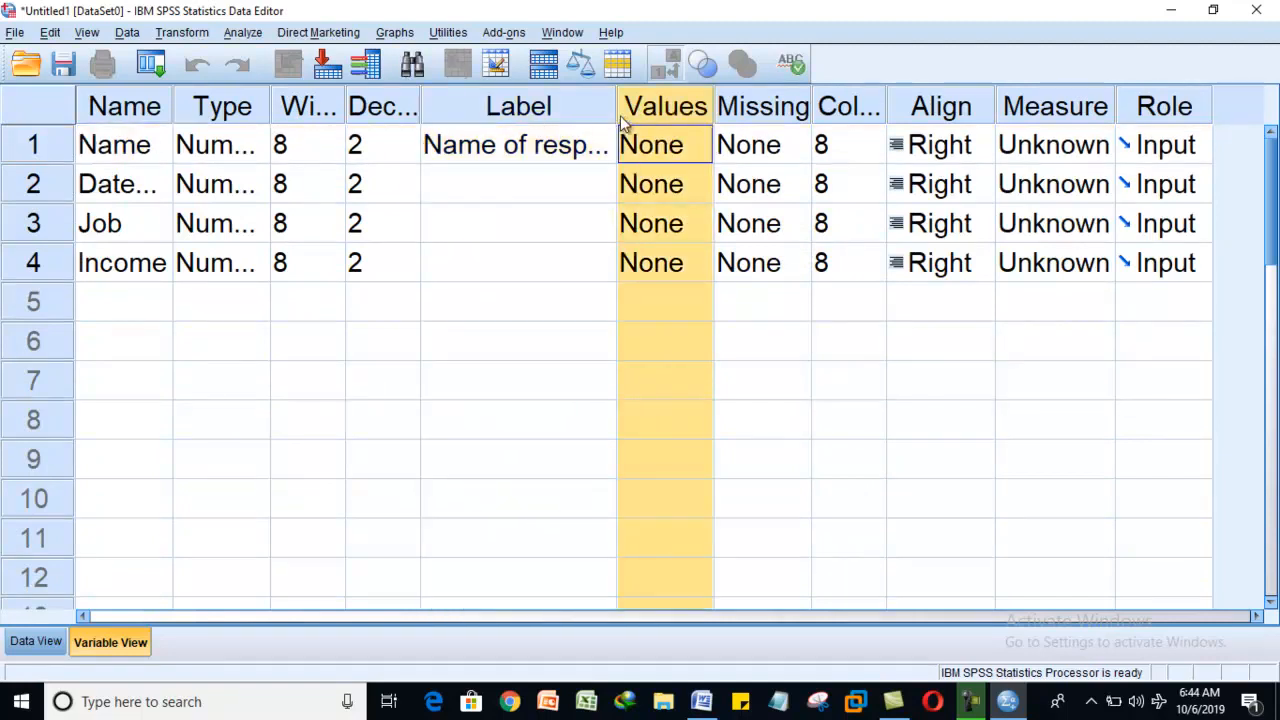
drag(617, 113, 738, 112)
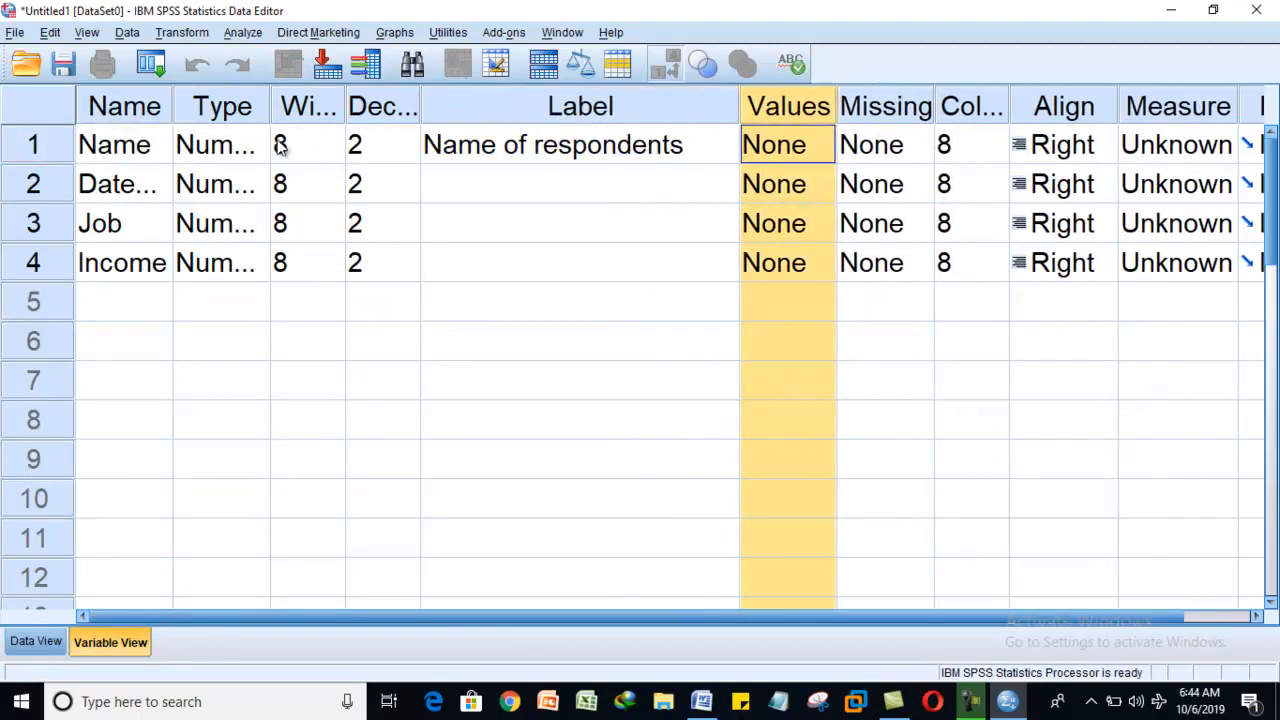
click(147, 113)
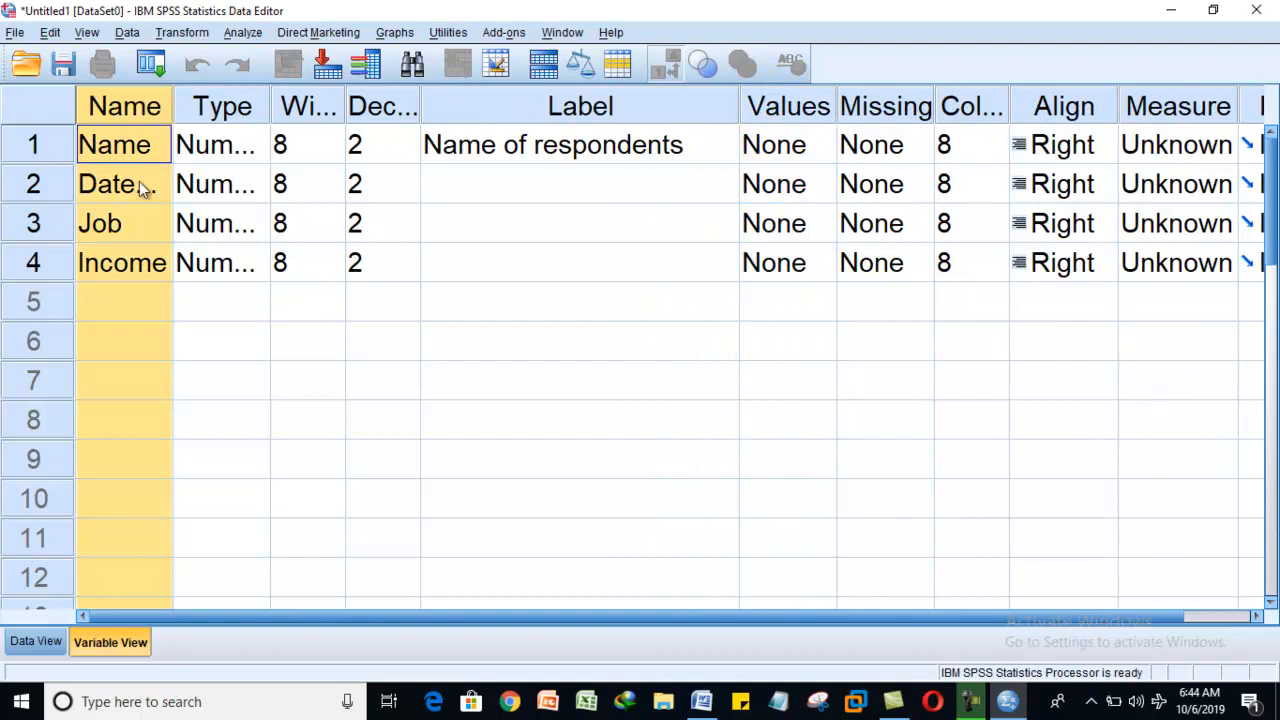
- Set the label of the Date_Birth variable to Date of birth of respondents
click(495, 187)
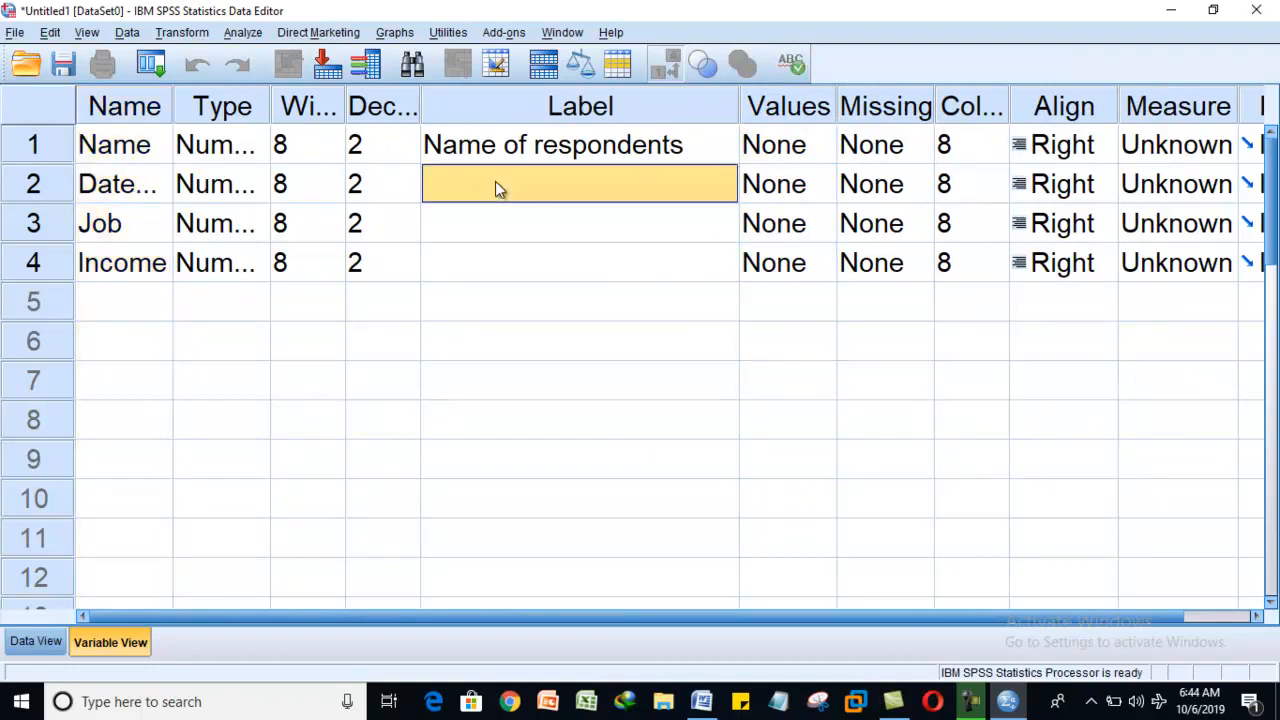
text(Dat)
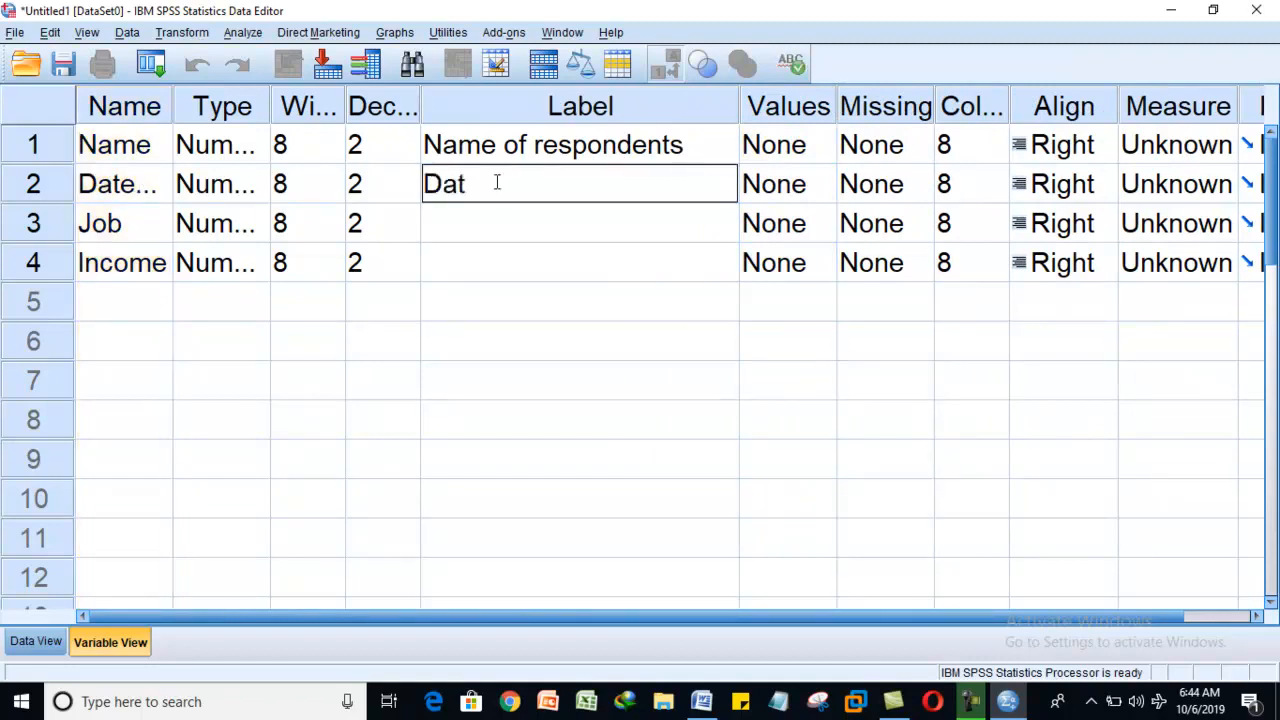
text(e of birth of)
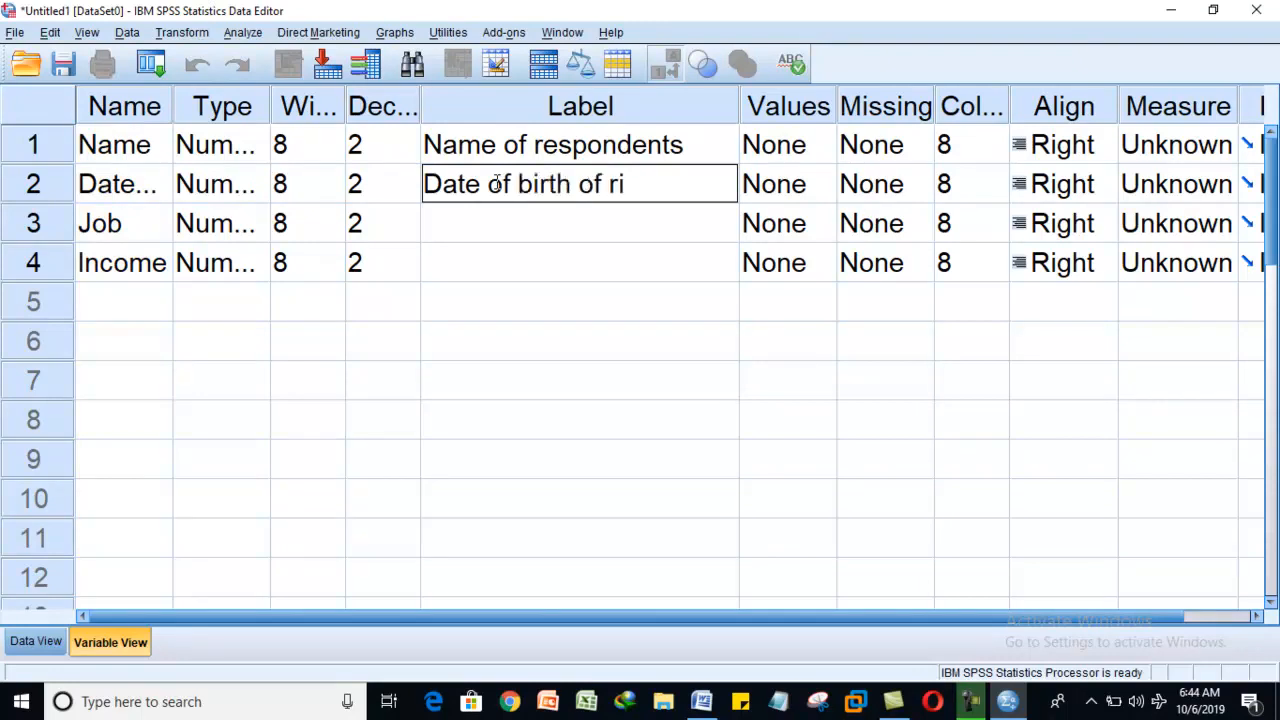
text( respondents)
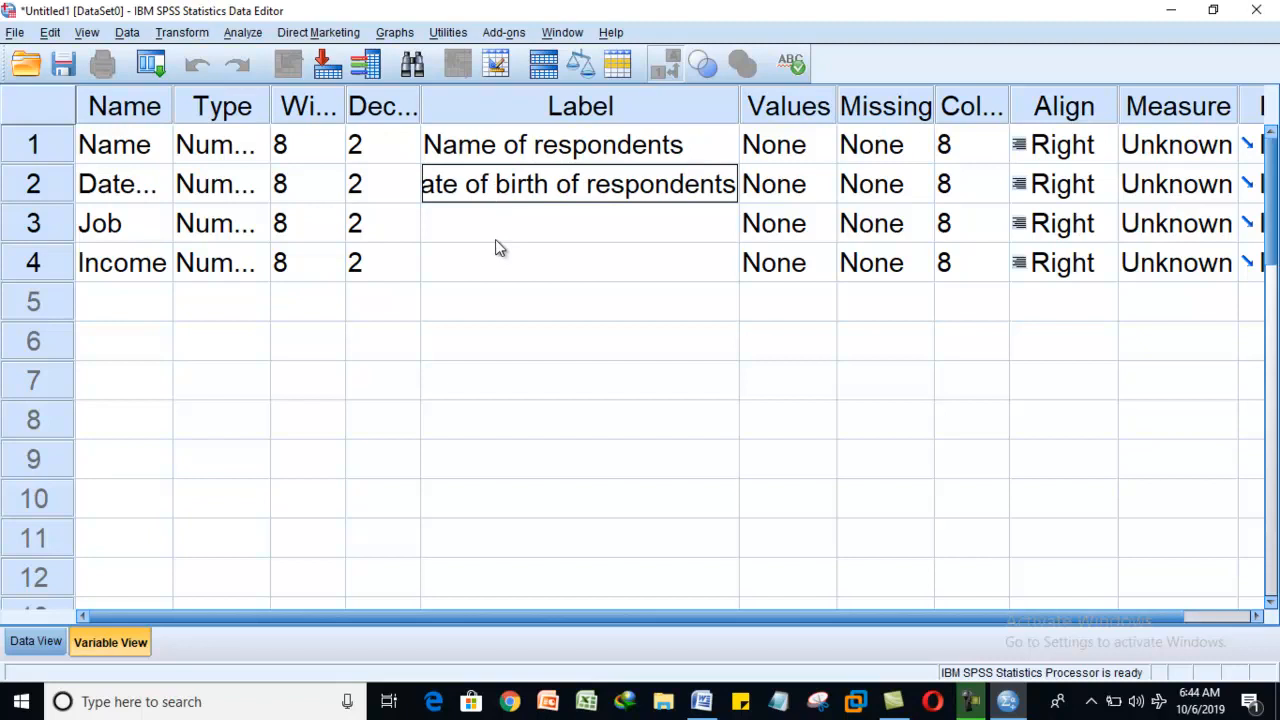
key(Return)
- Set the label of the Job variable to Job of respondents
click(495, 240)
text(Job of)
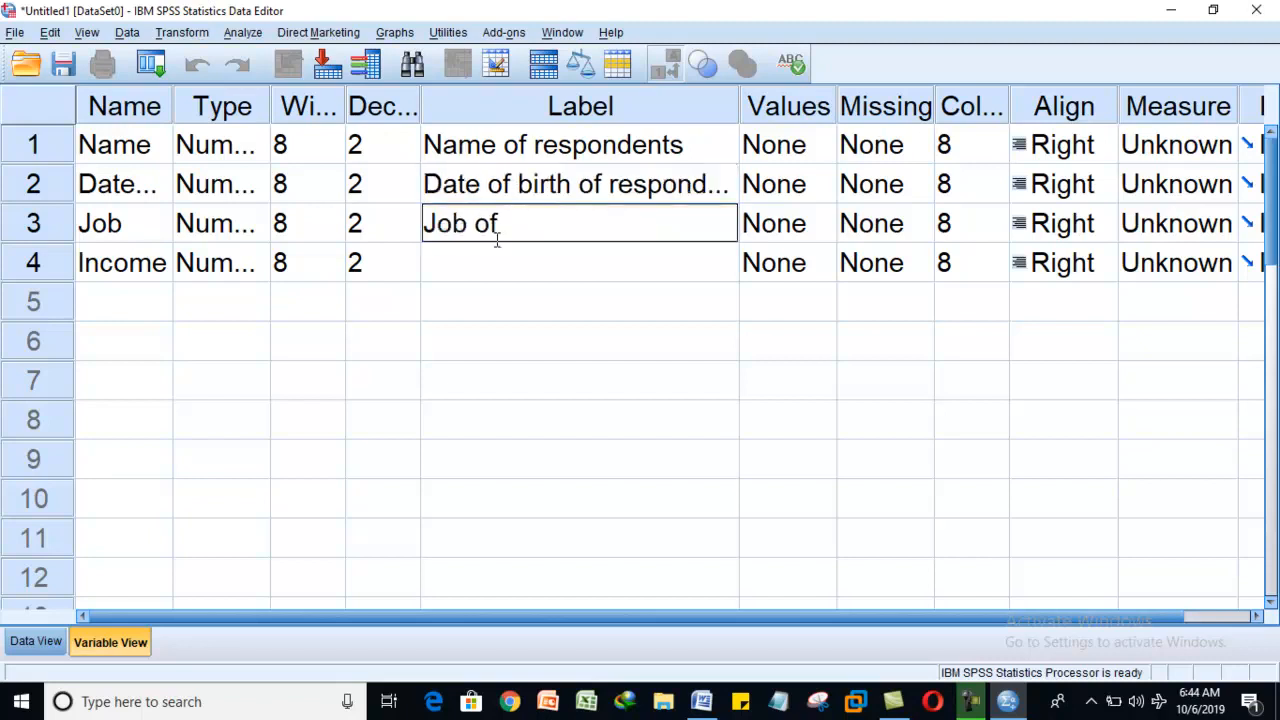
text( respondents)
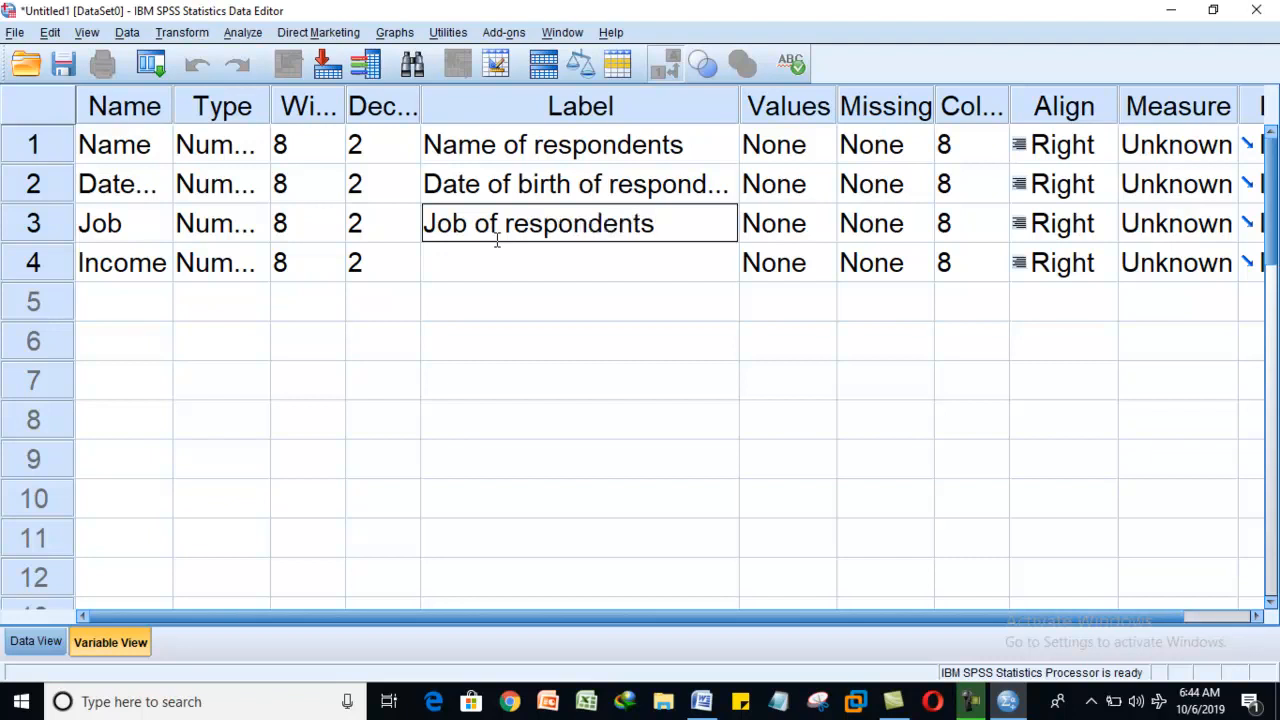
click(505, 256)
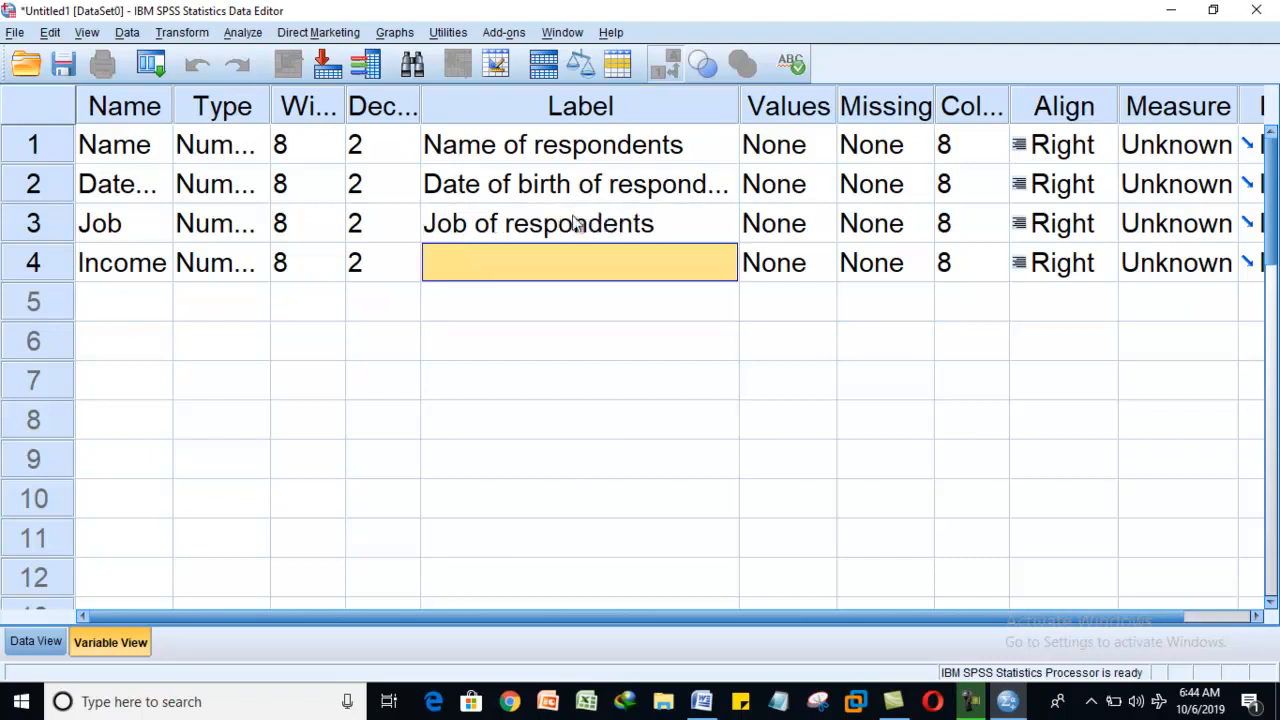
- Switch to the Word document and copy the Income heading cell of the table
click(701, 701)
click(904, 322)
drag(895, 322, 974, 316)
key(ctrl+c)
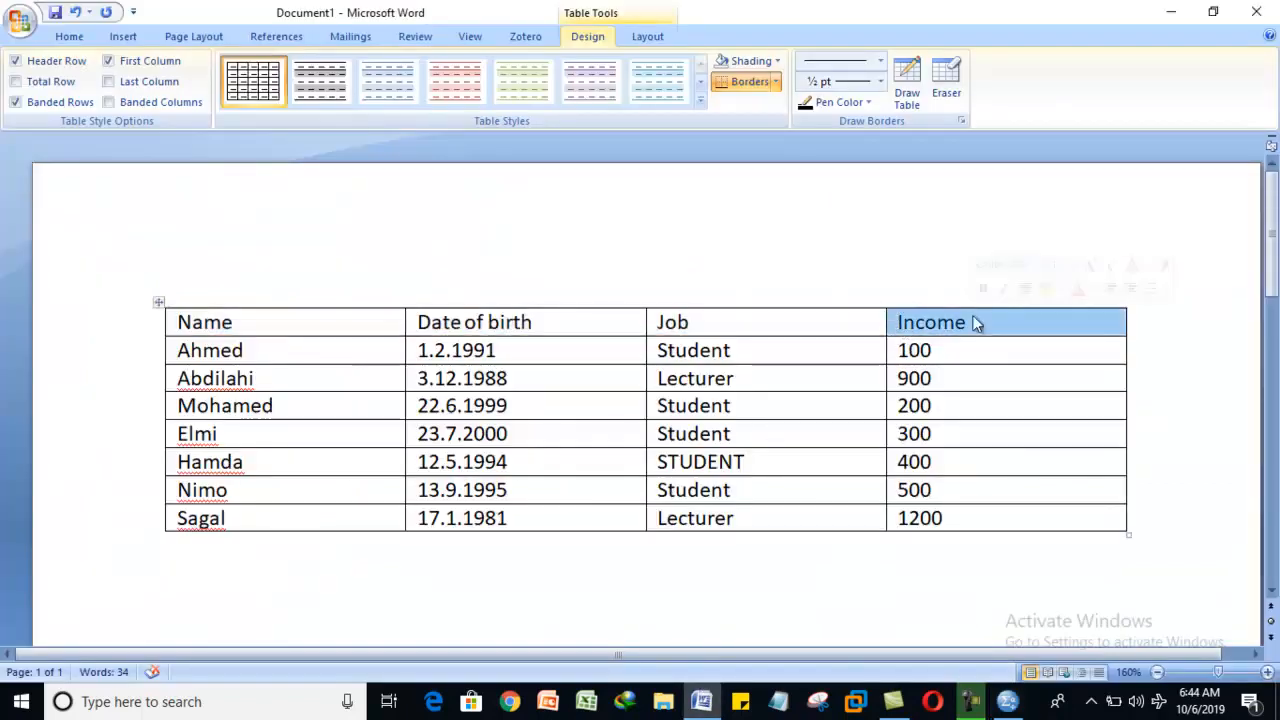
right_click(974, 318)
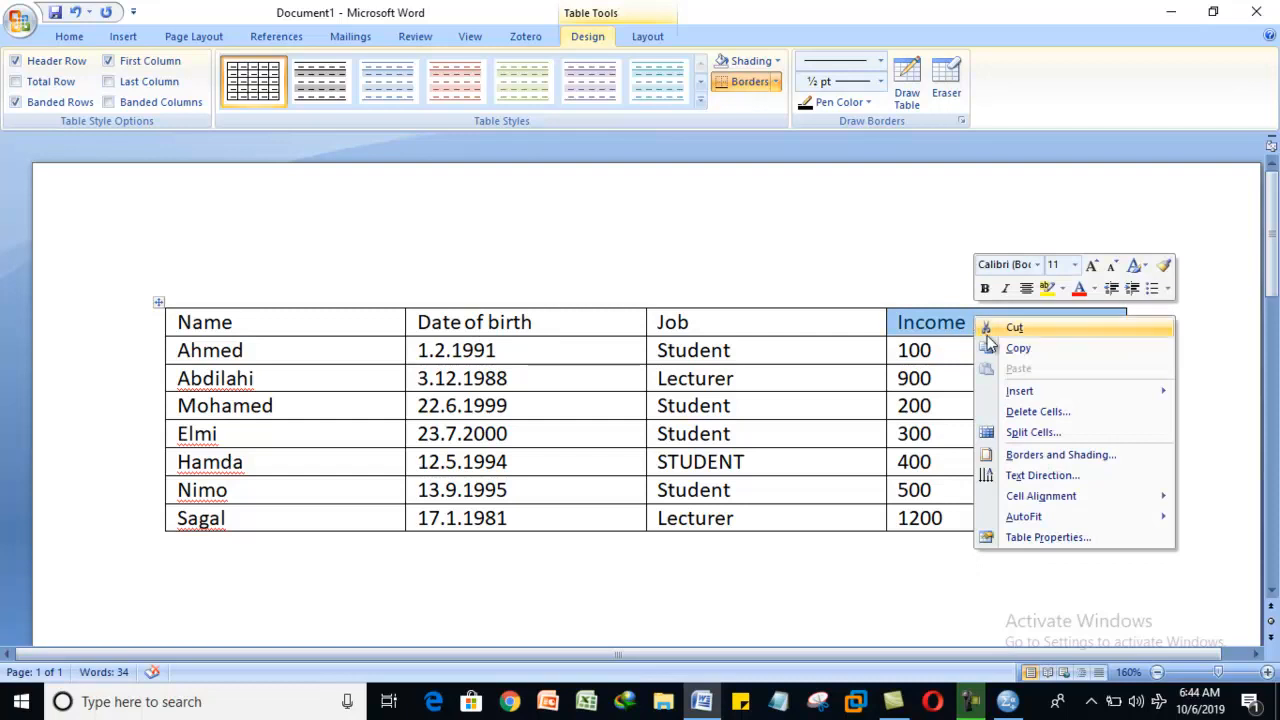
click(1016, 348)
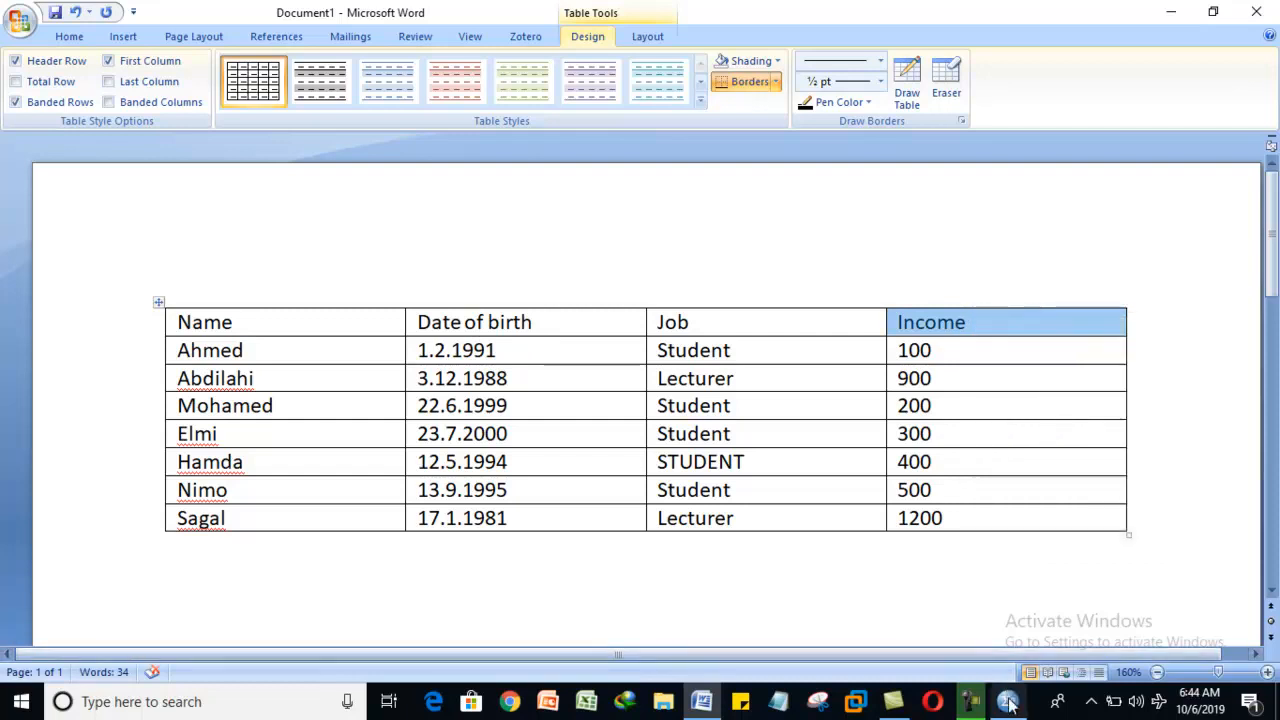
- Switch back to SPSS and paste the copied heading as the label of the Income variable
click(1008, 704)
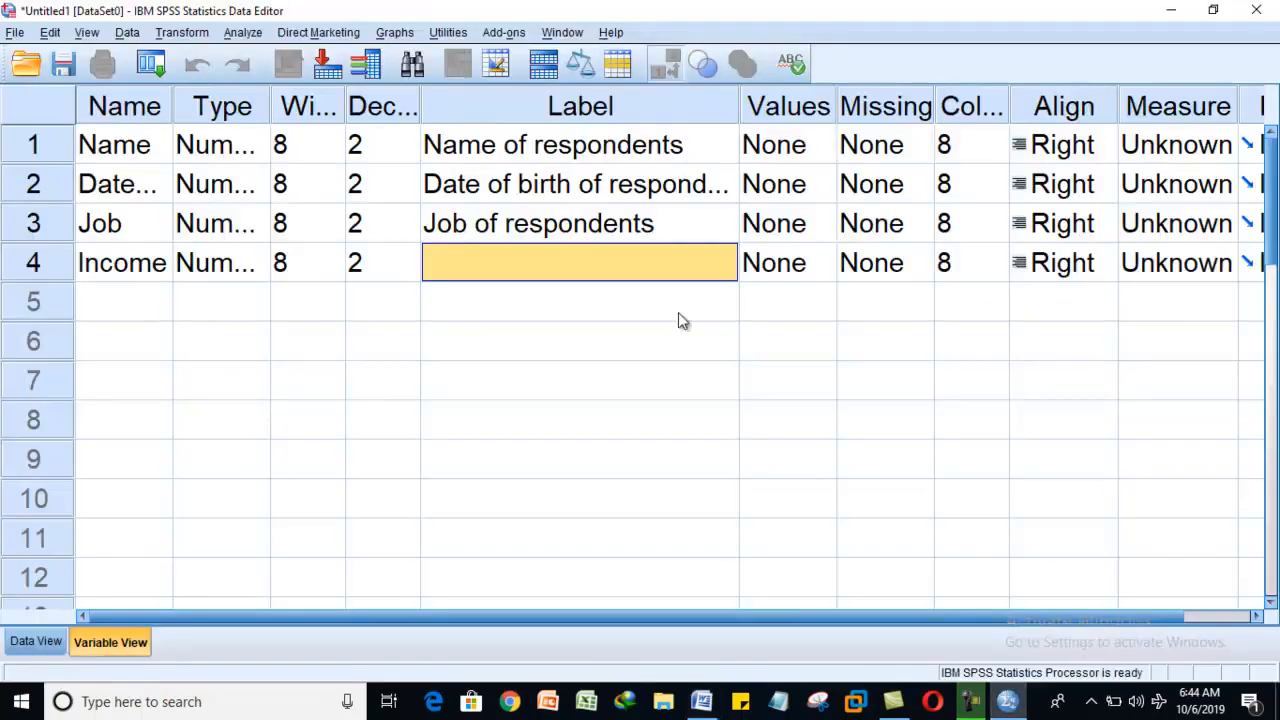
right_click(556, 265)
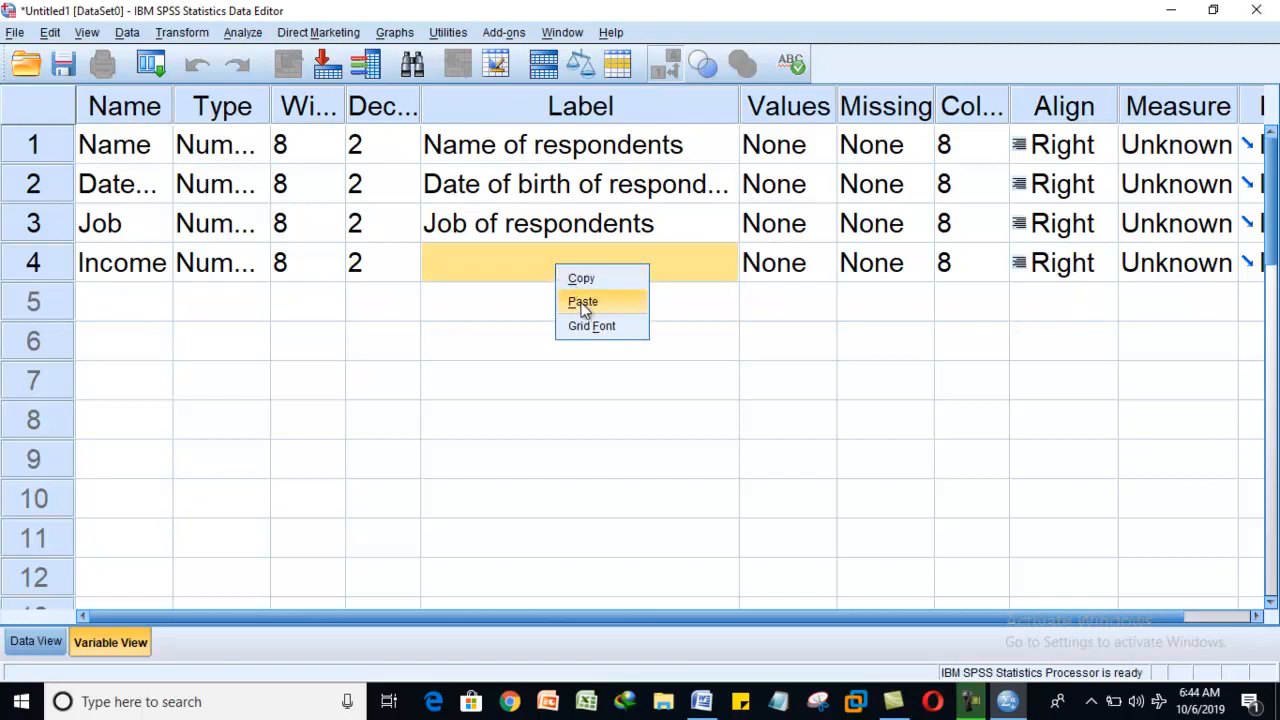
click(583, 302)
click(543, 238)
click(526, 260)
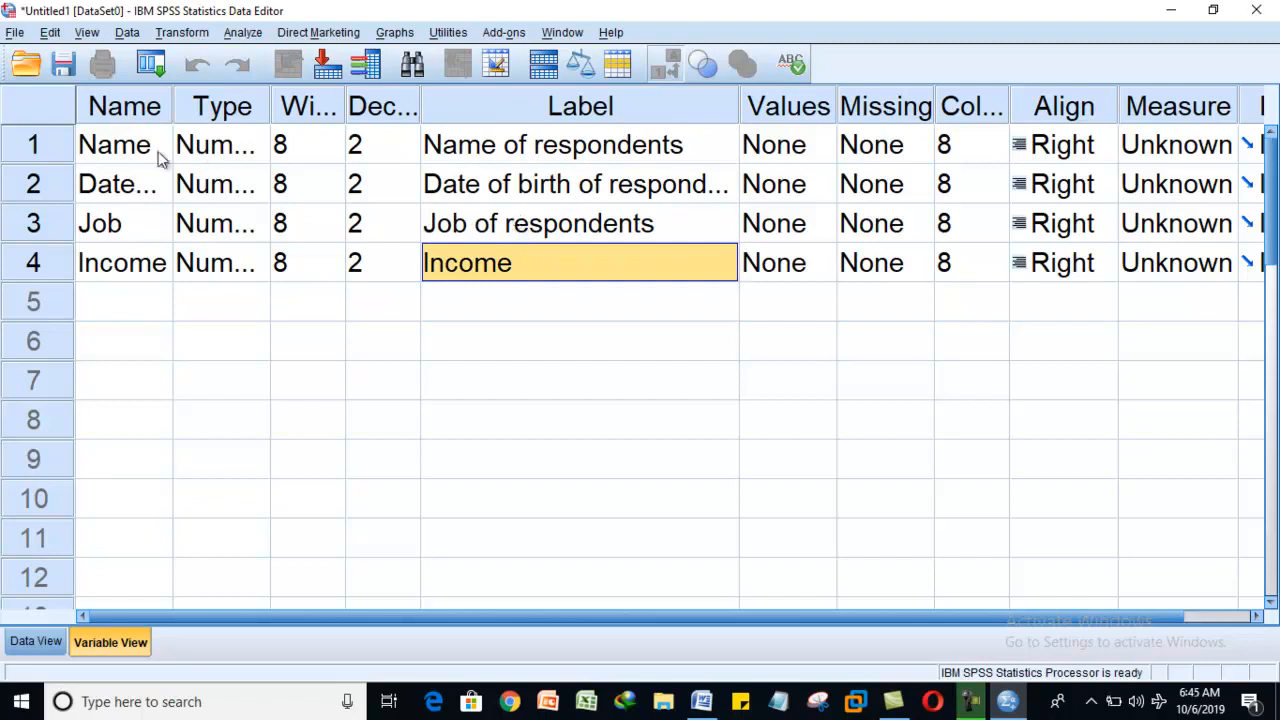
- Widen the Name column until the full Date_Birth variable name fits
click(118, 116)
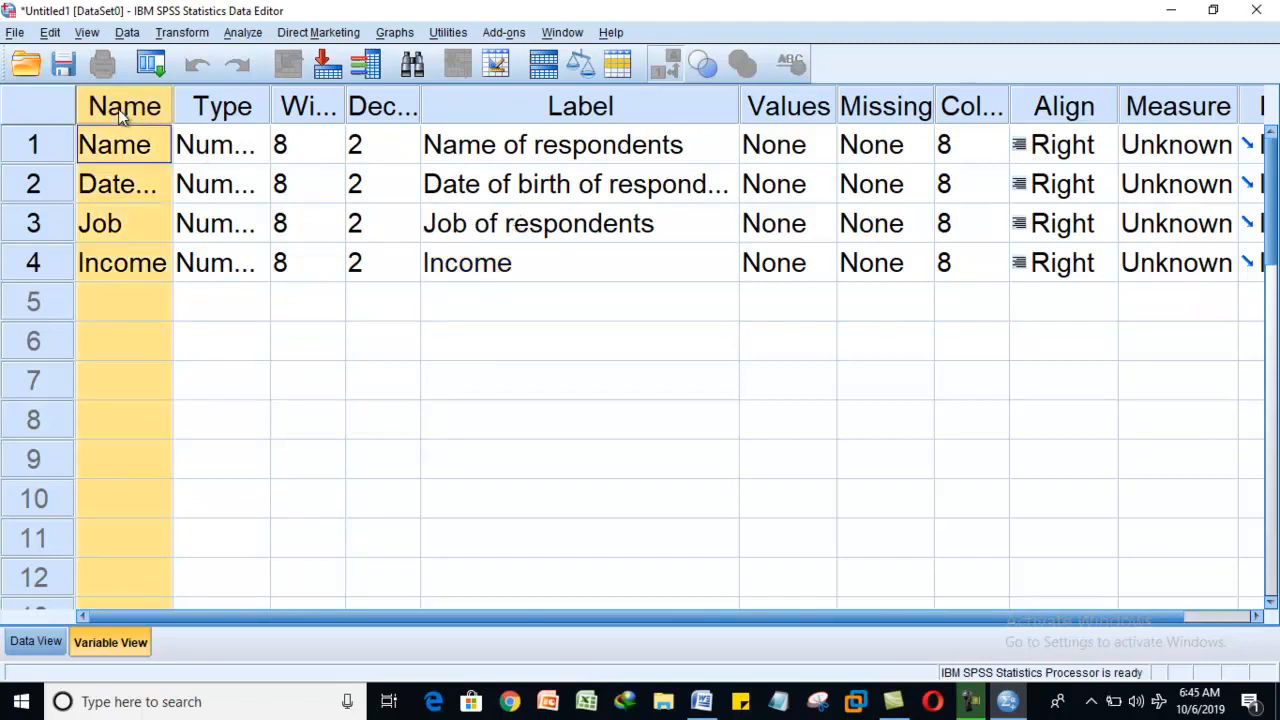
click(558, 120)
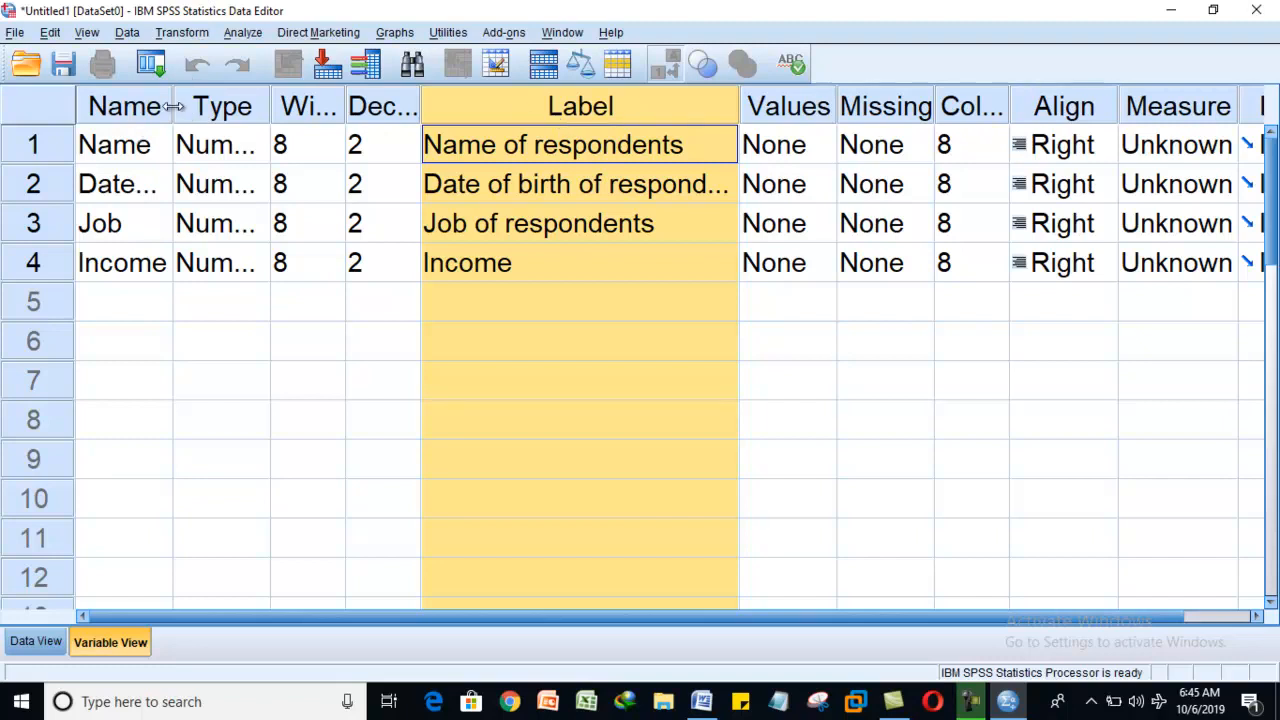
drag(172, 106, 348, 110)
click(145, 200)
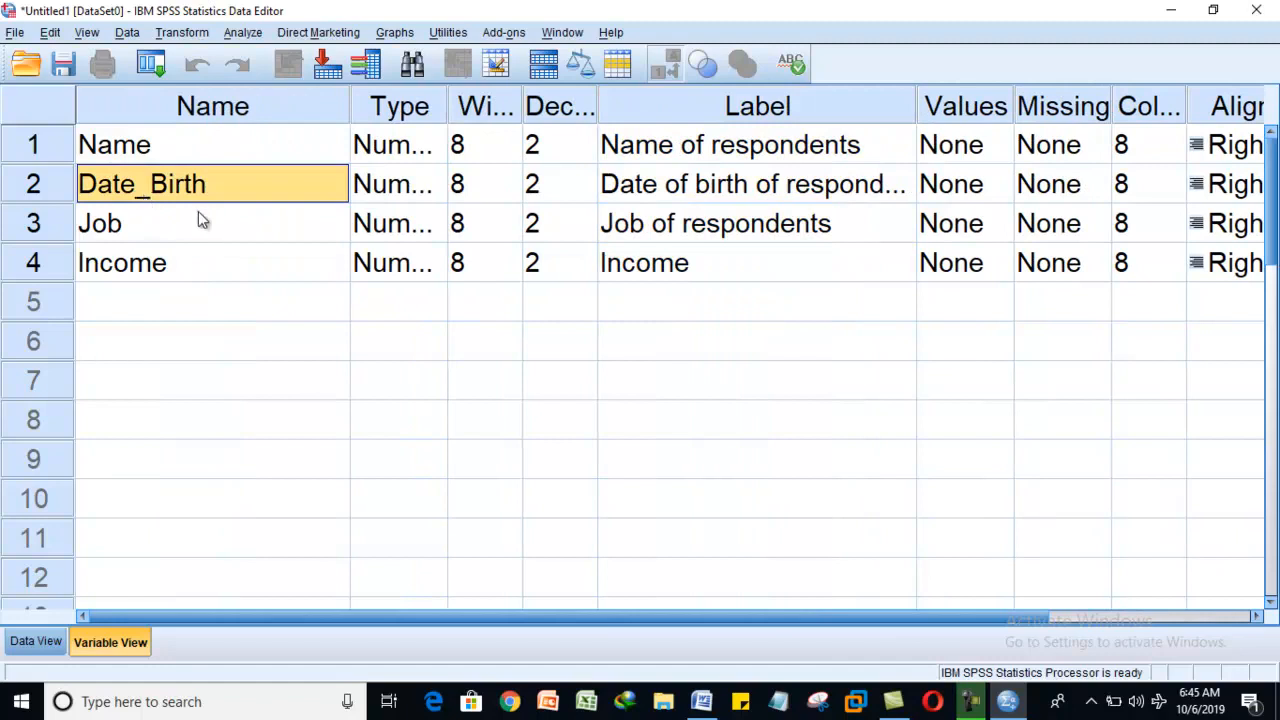
- Compare the Name and Label columns with the heading row of the table in Word
click(238, 107)
click(717, 110)
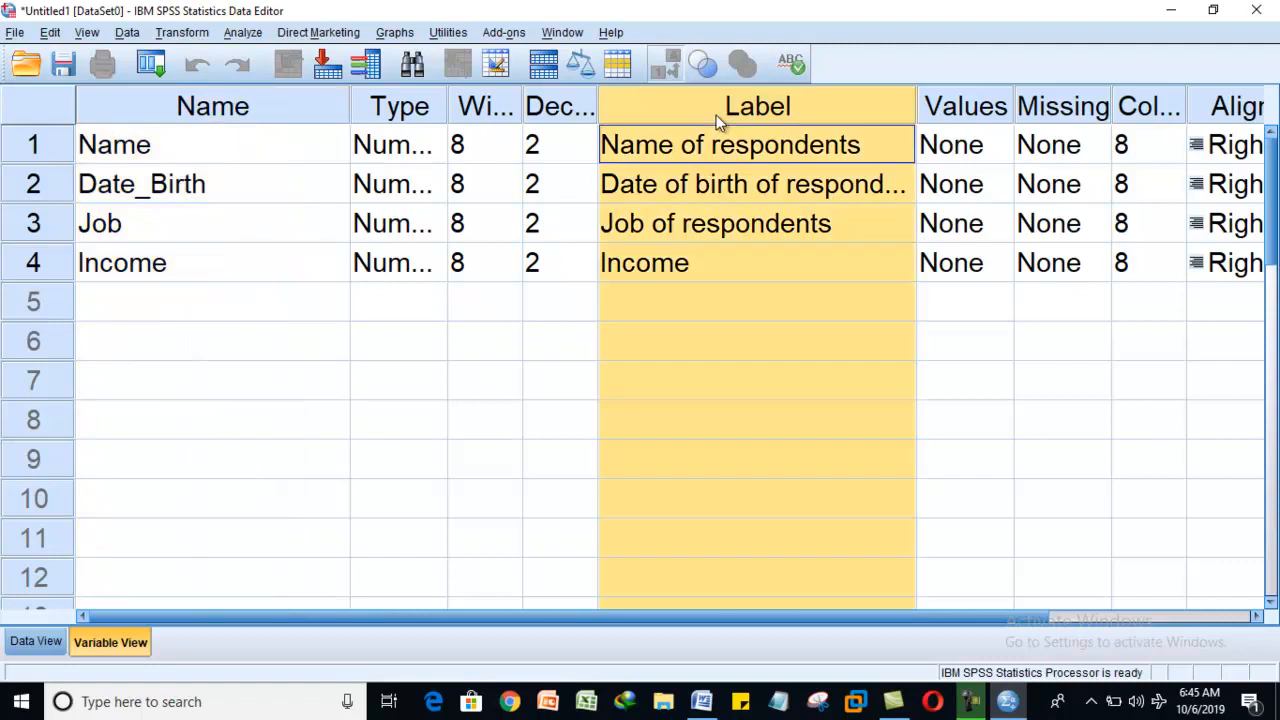
click(1008, 704)
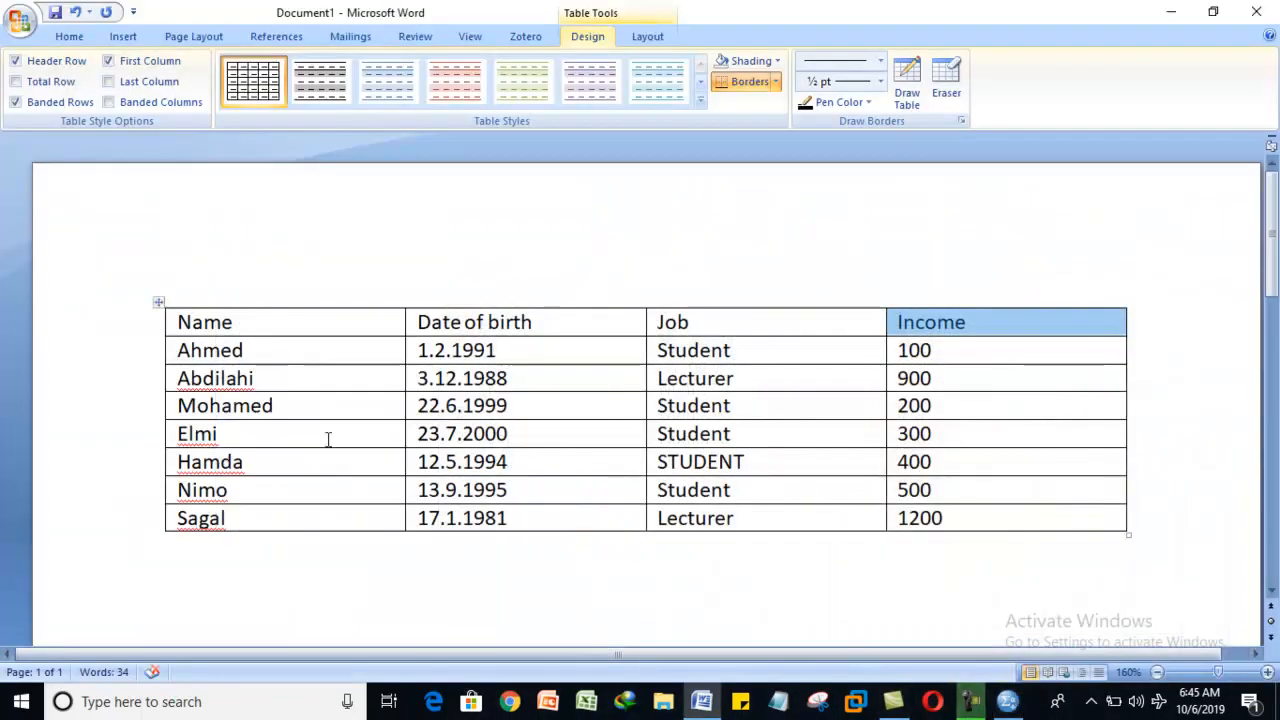
drag(312, 326, 900, 307)
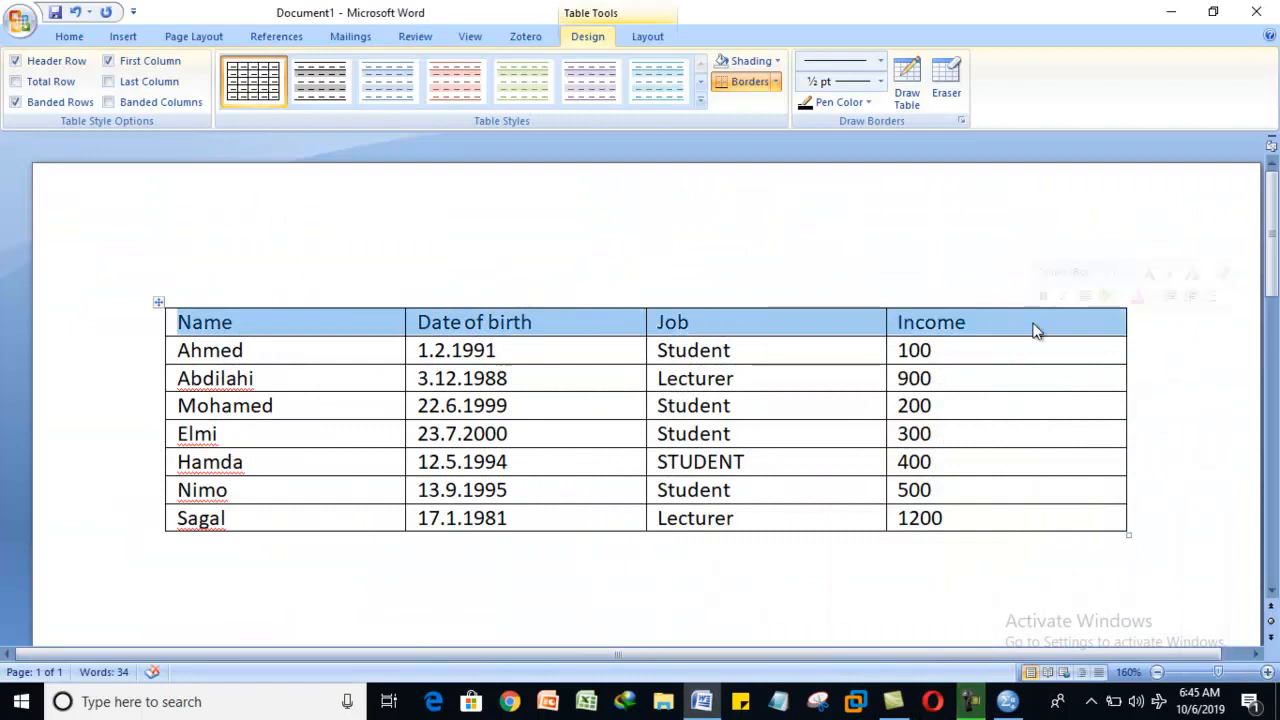
- Return to SPSS and widen the Type column until the full type names fit
click(1008, 702)
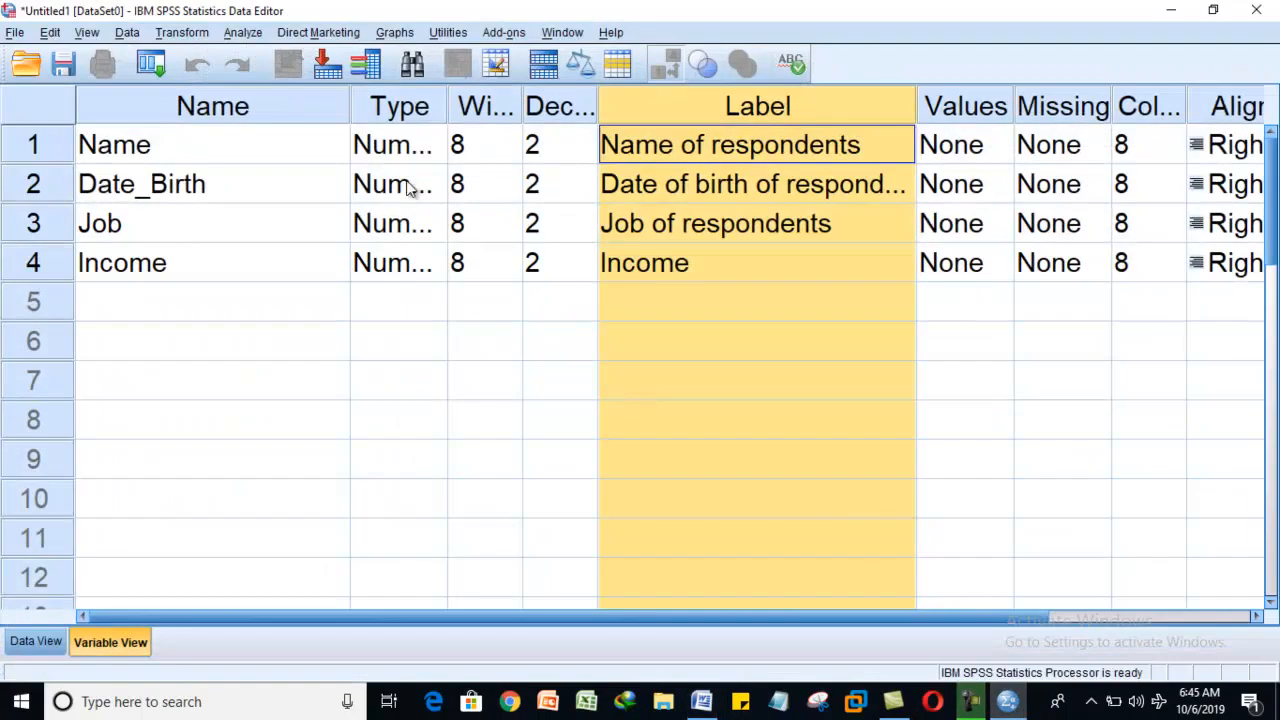
drag(447, 106, 620, 96)
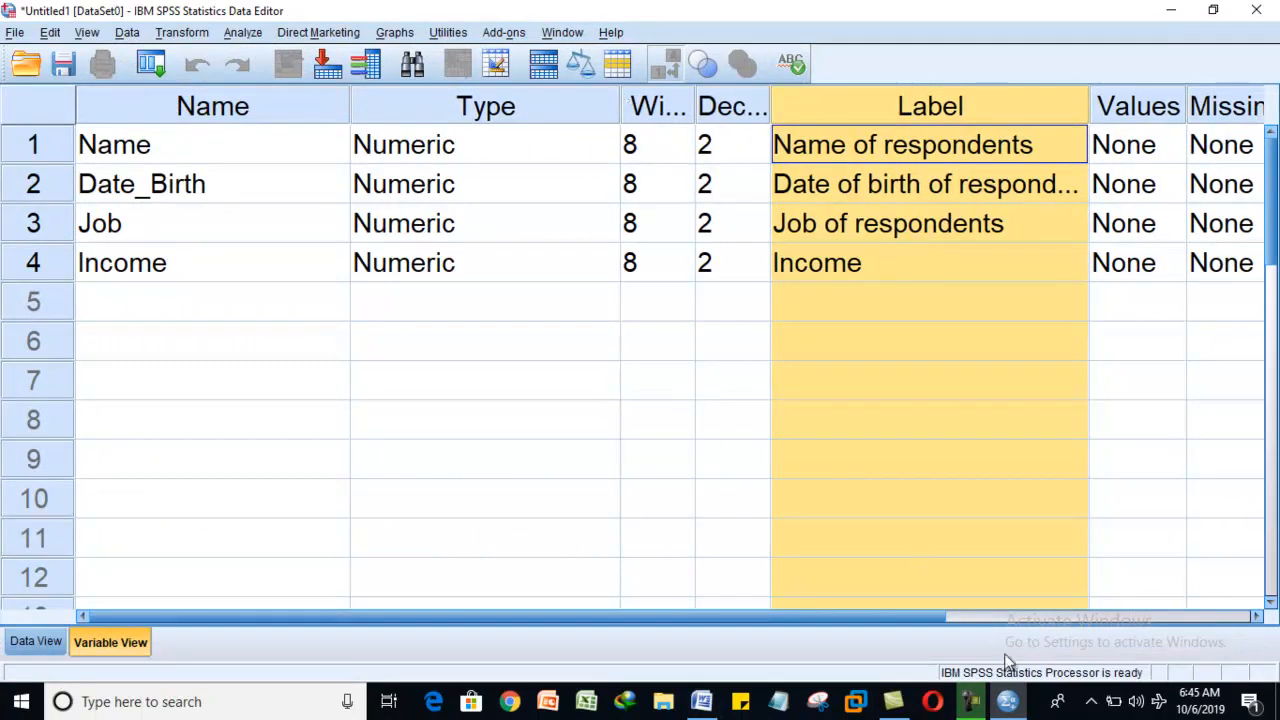
- Switch to the Word table and append "(String)" to the Name column heading
mouse_move(1008, 702)
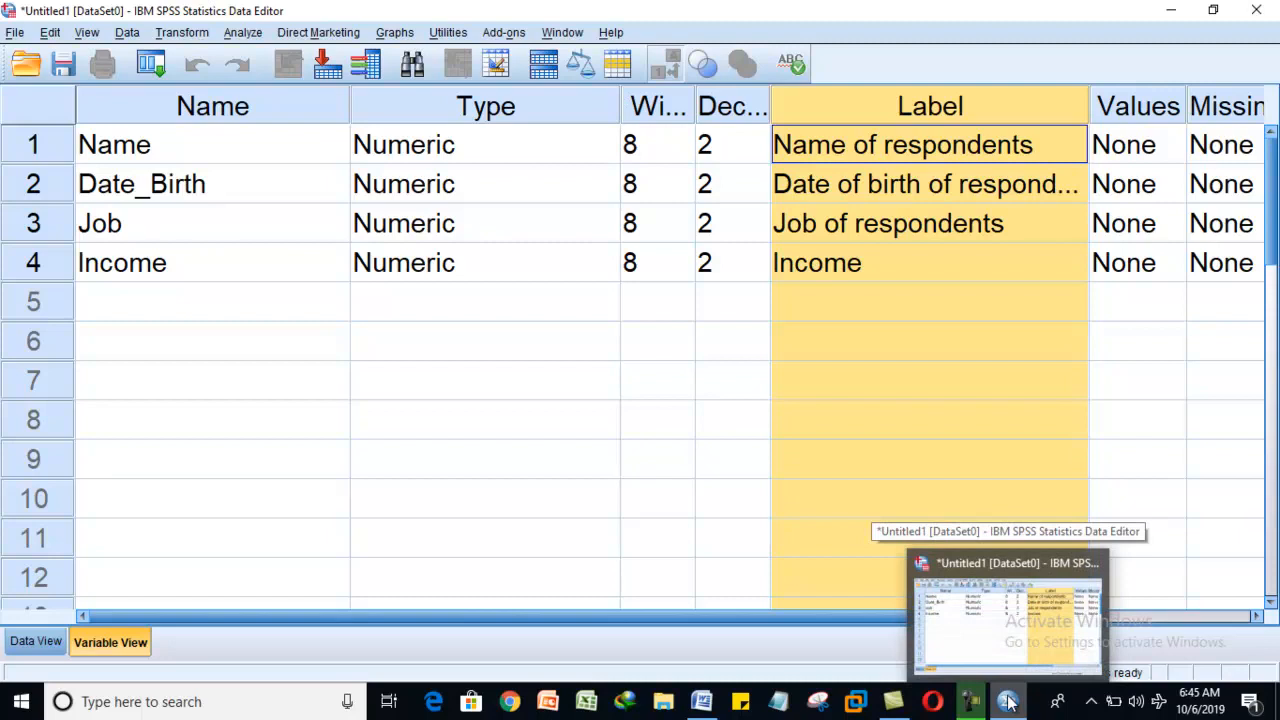
click(697, 702)
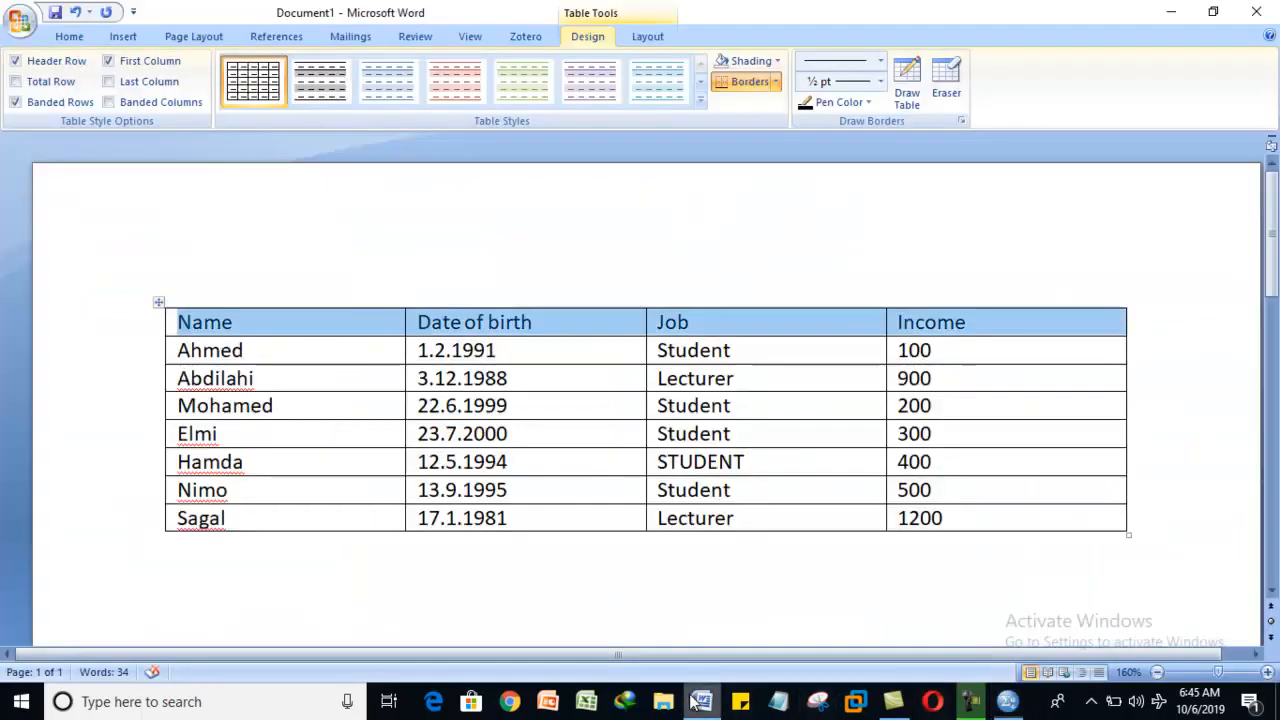
click(273, 316)
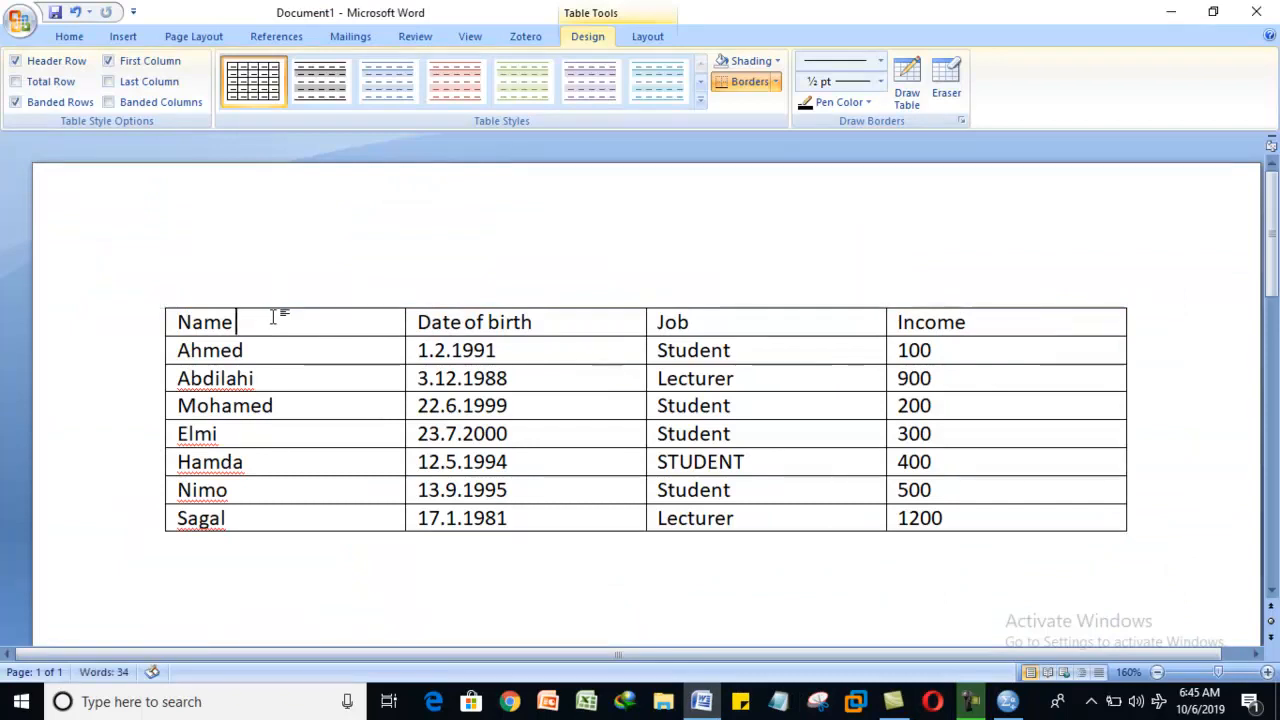
text(*)
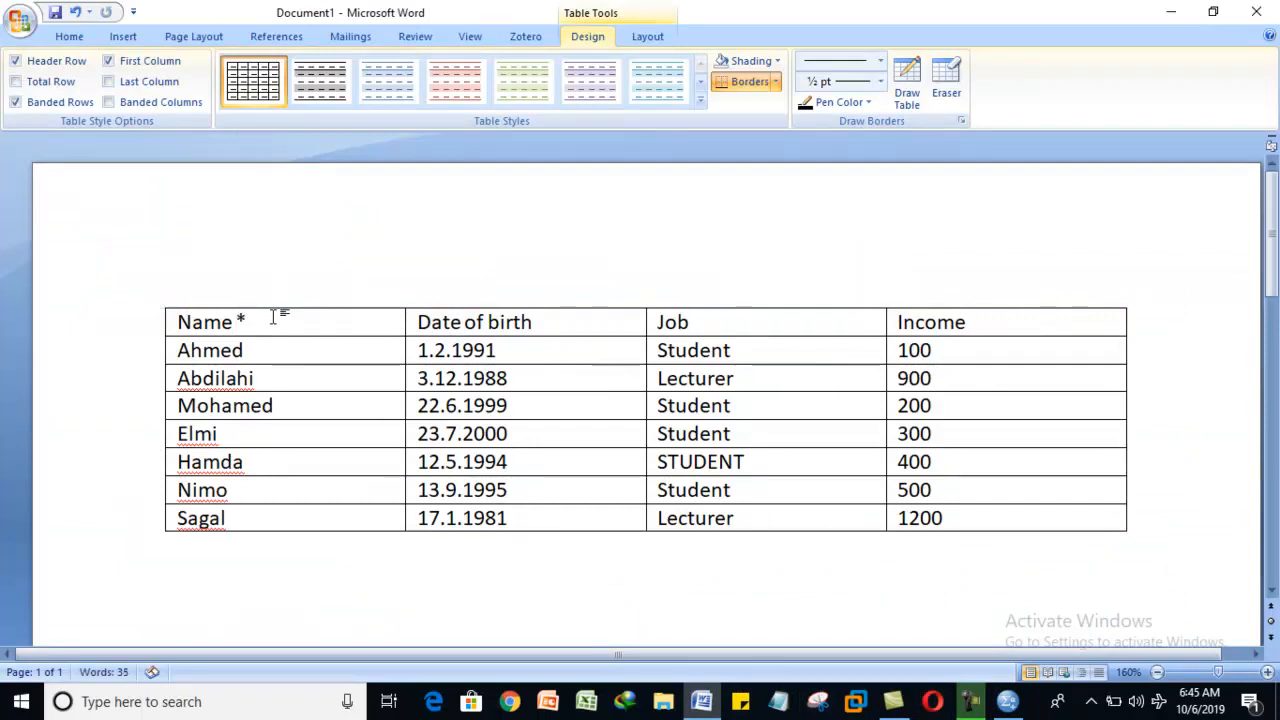
key(BackSpace)
key(BackSpace)
text((String)
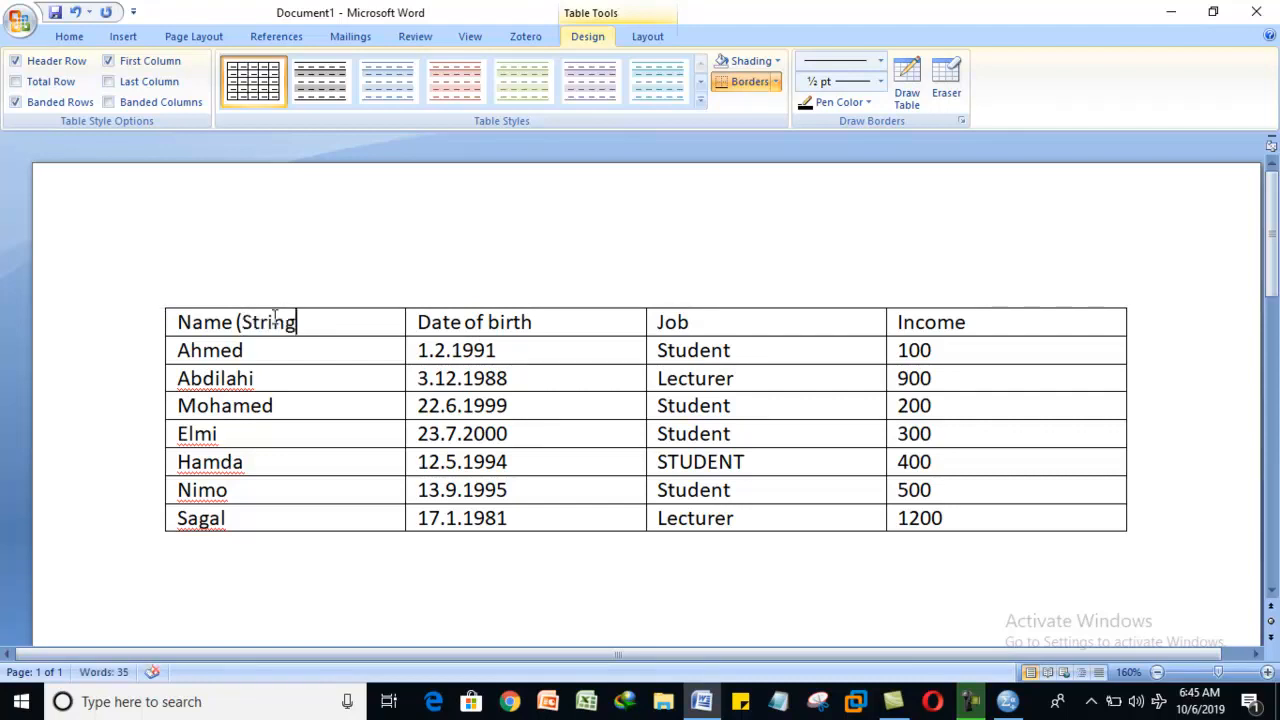
text())
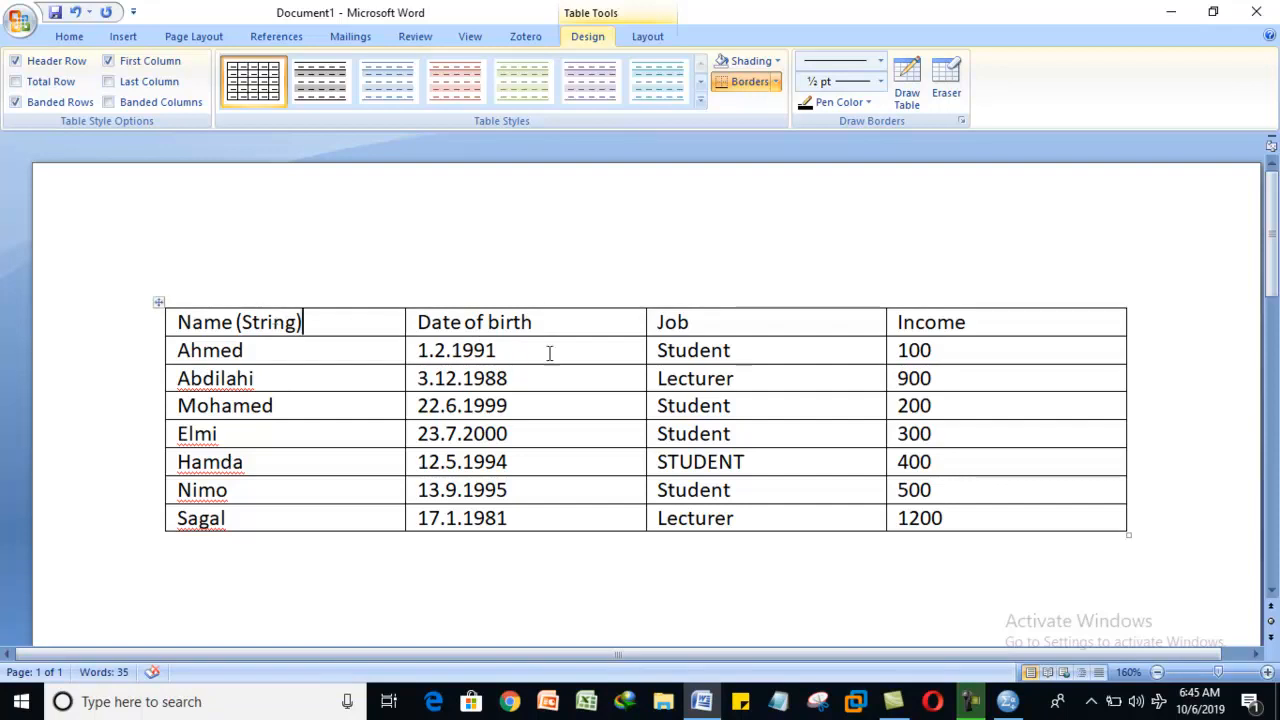
- Append "( Date)" to the Date of birth column heading
click(545, 320)
text(( )
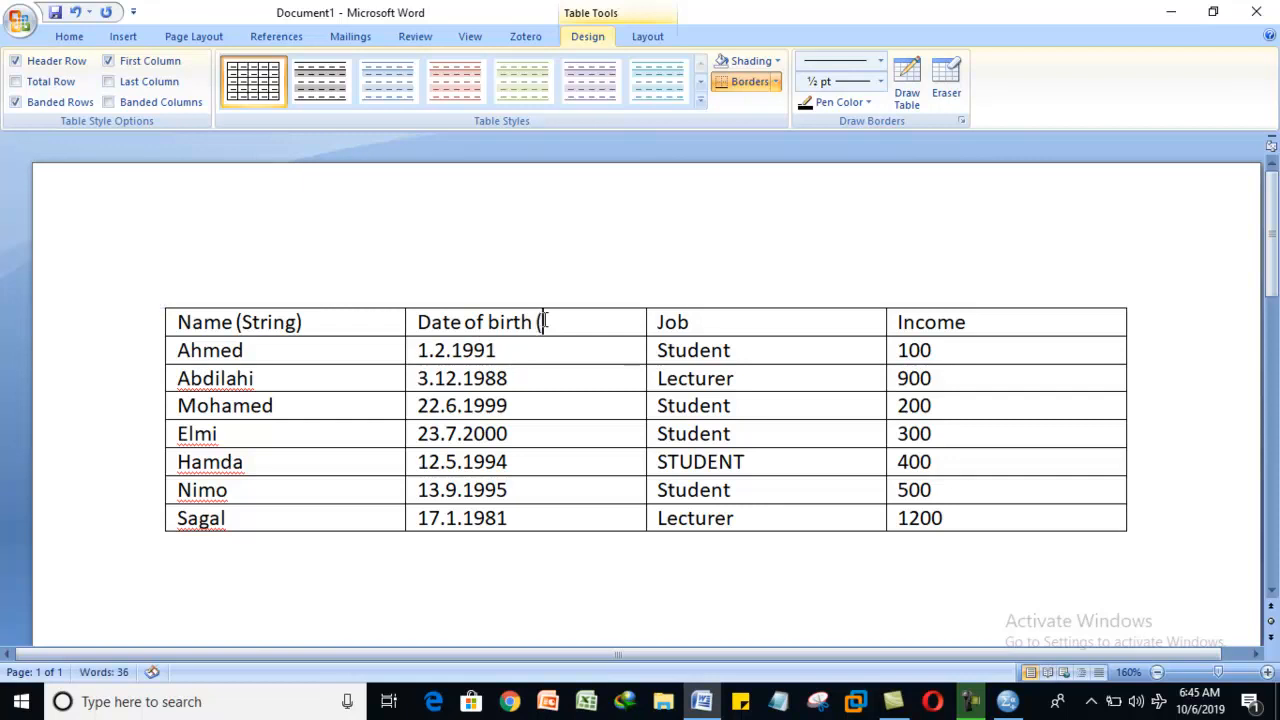
text(Date)
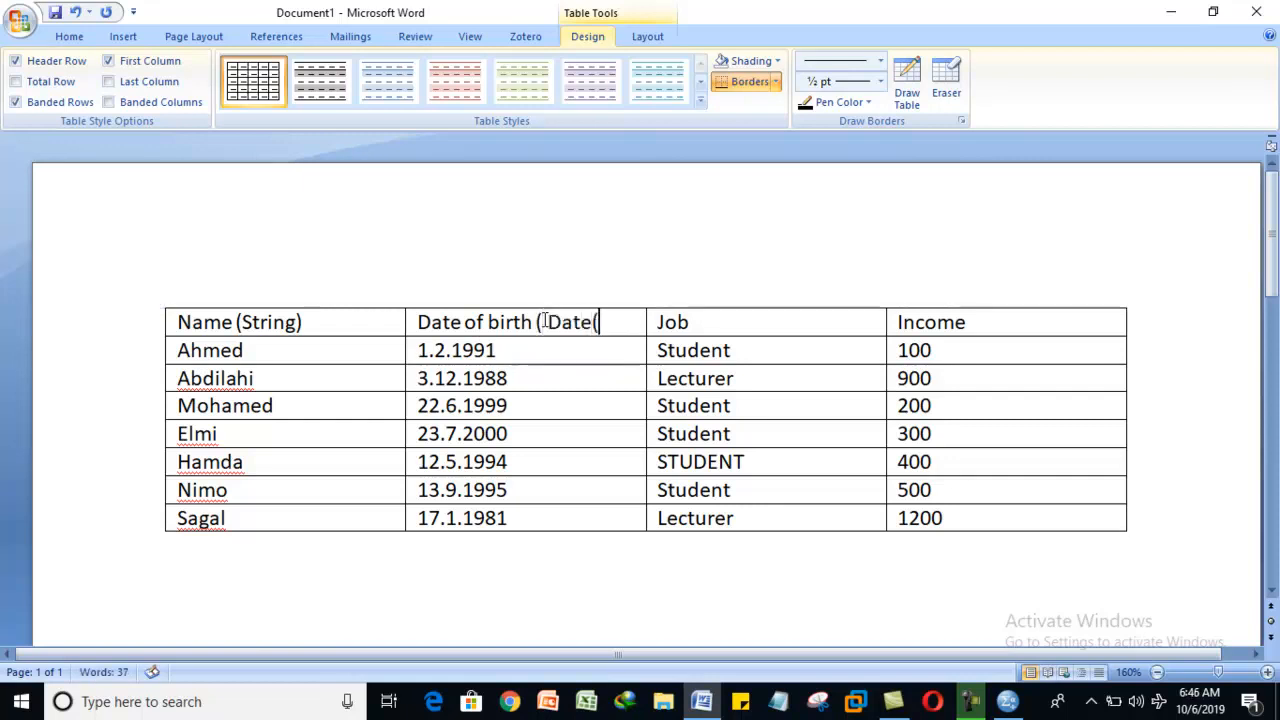
text())
click(545, 320)
- Append "(Coding variable)" to the Job heading and "(Numaric)" to the Income heading
click(698, 322)
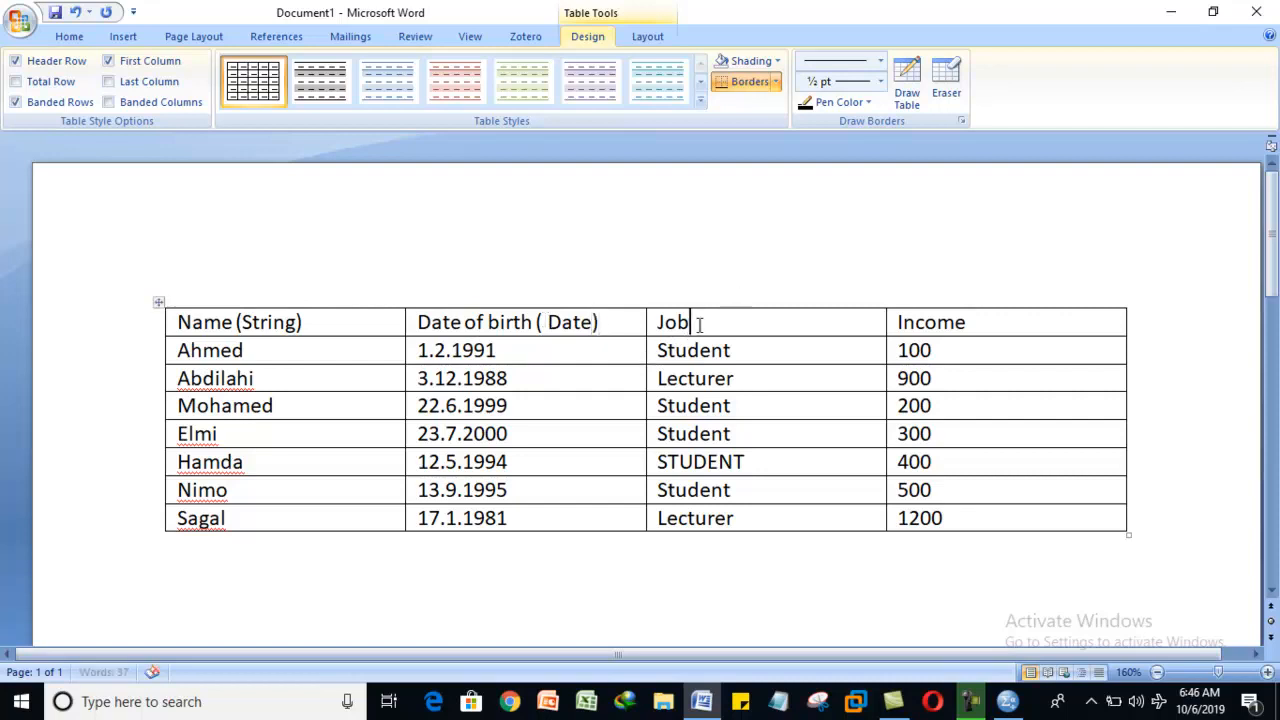
text((Coding variable)
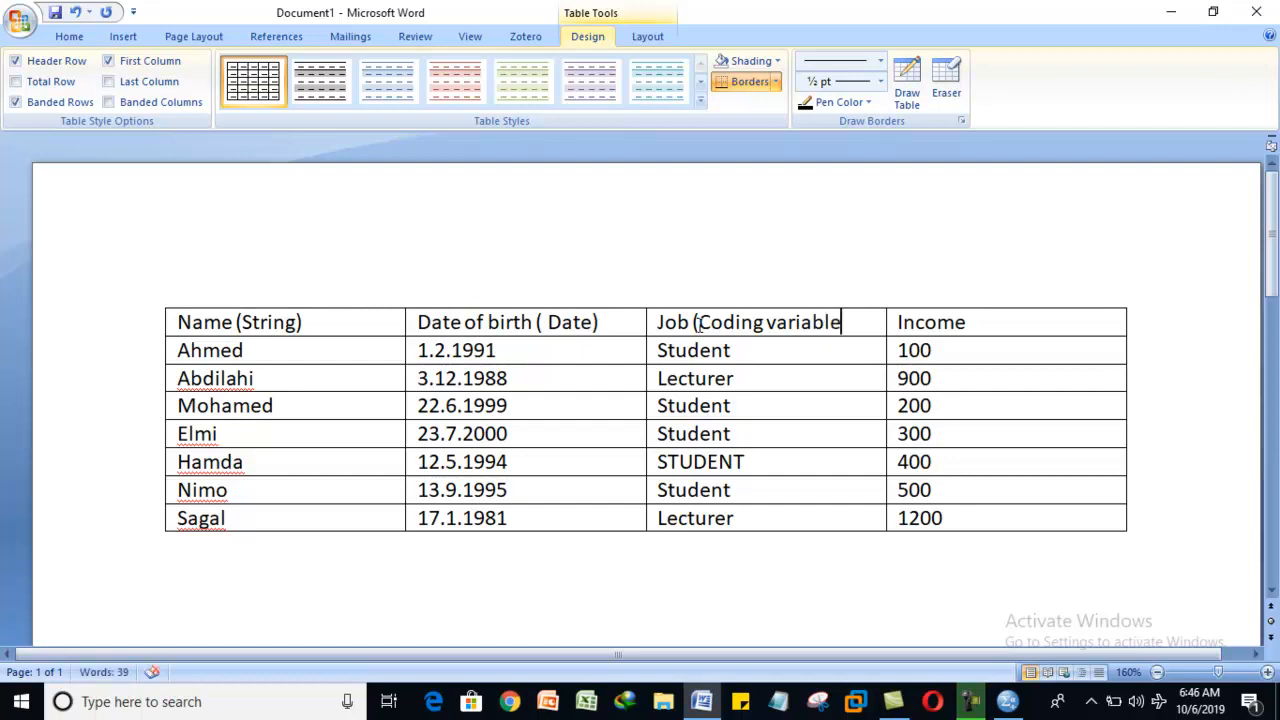
text())
click(980, 324)
text((Numaric))
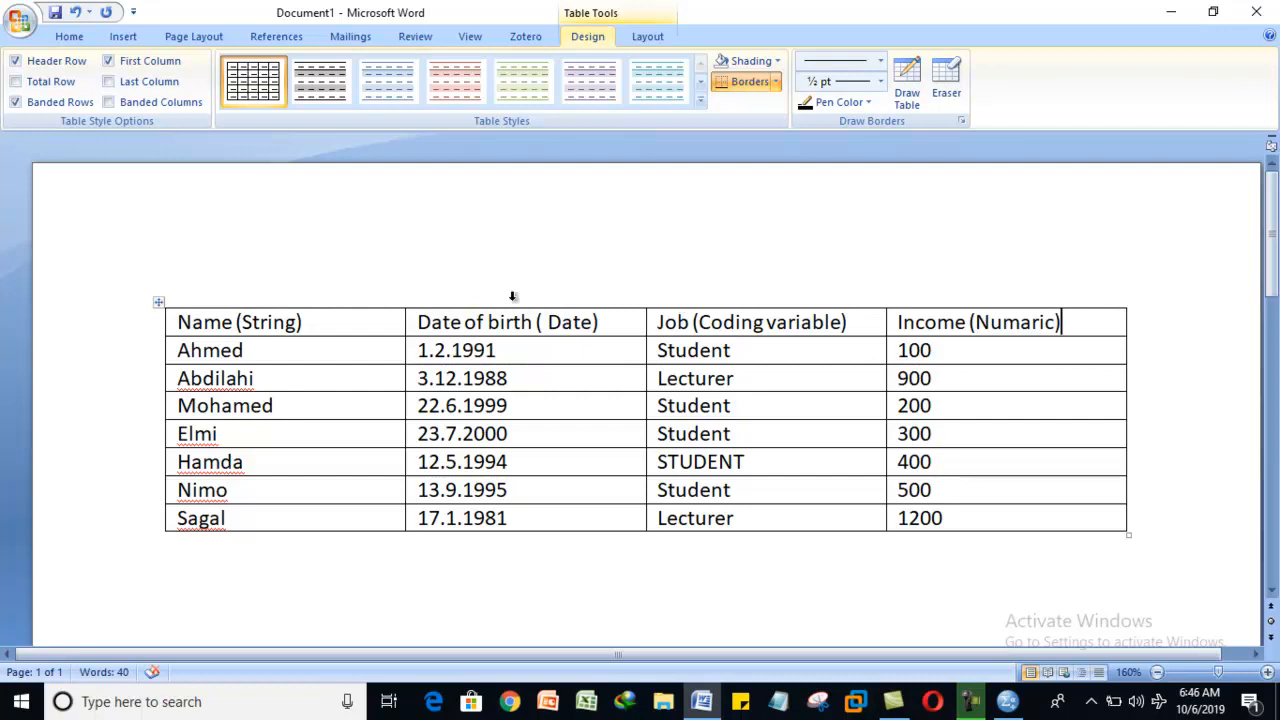
- Compare the type noted in each table heading with the column's entries, especially the repeated categories under Job and the amounts under Income
drag(250, 322, 297, 322)
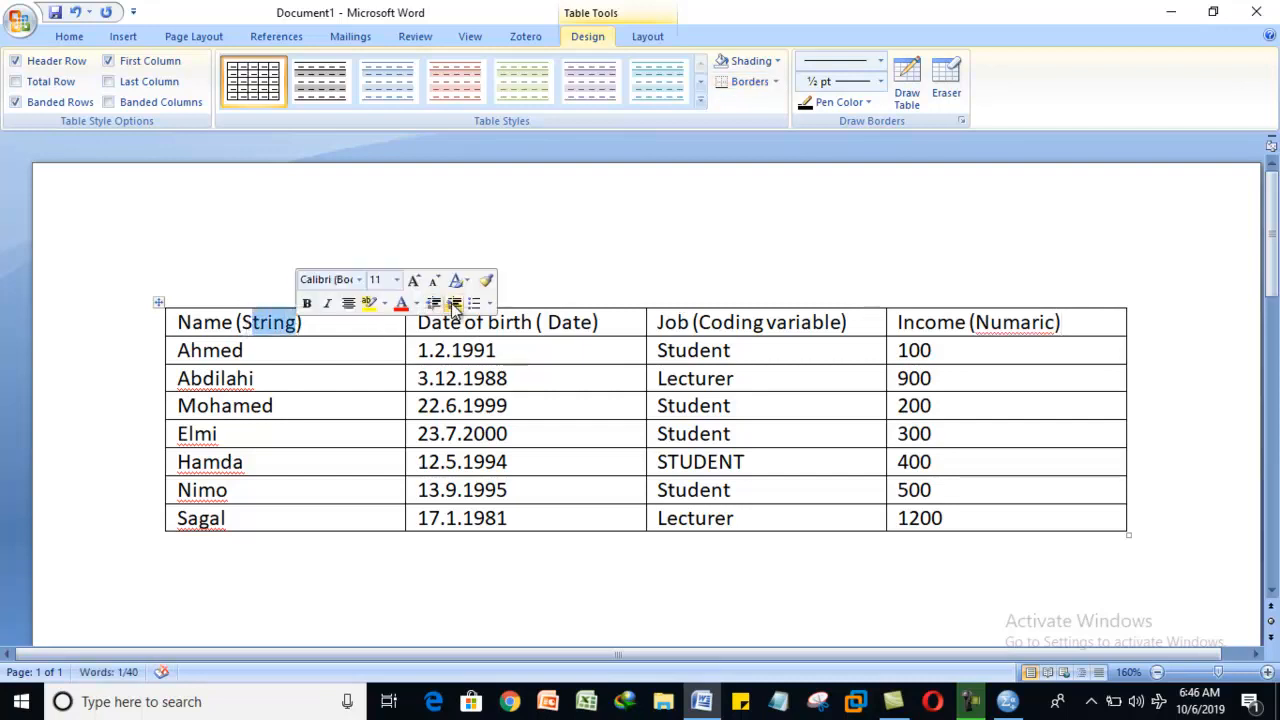
drag(535, 322, 606, 324)
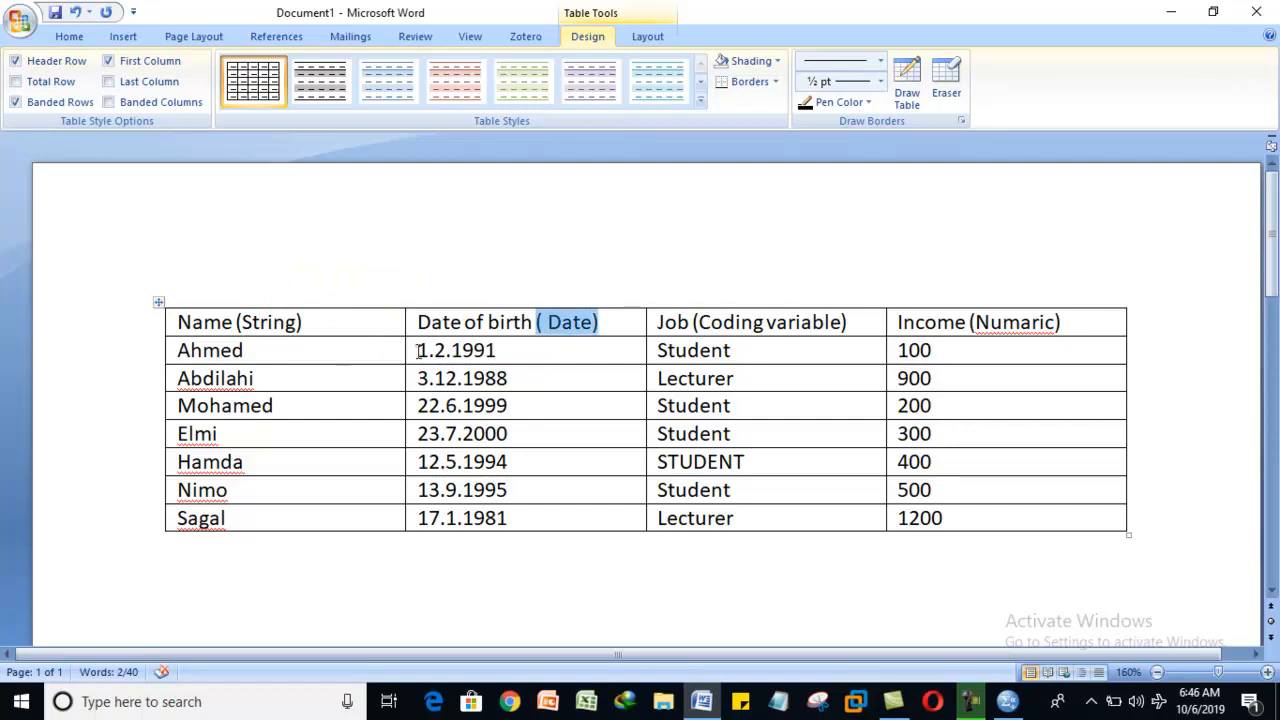
drag(446, 352, 482, 360)
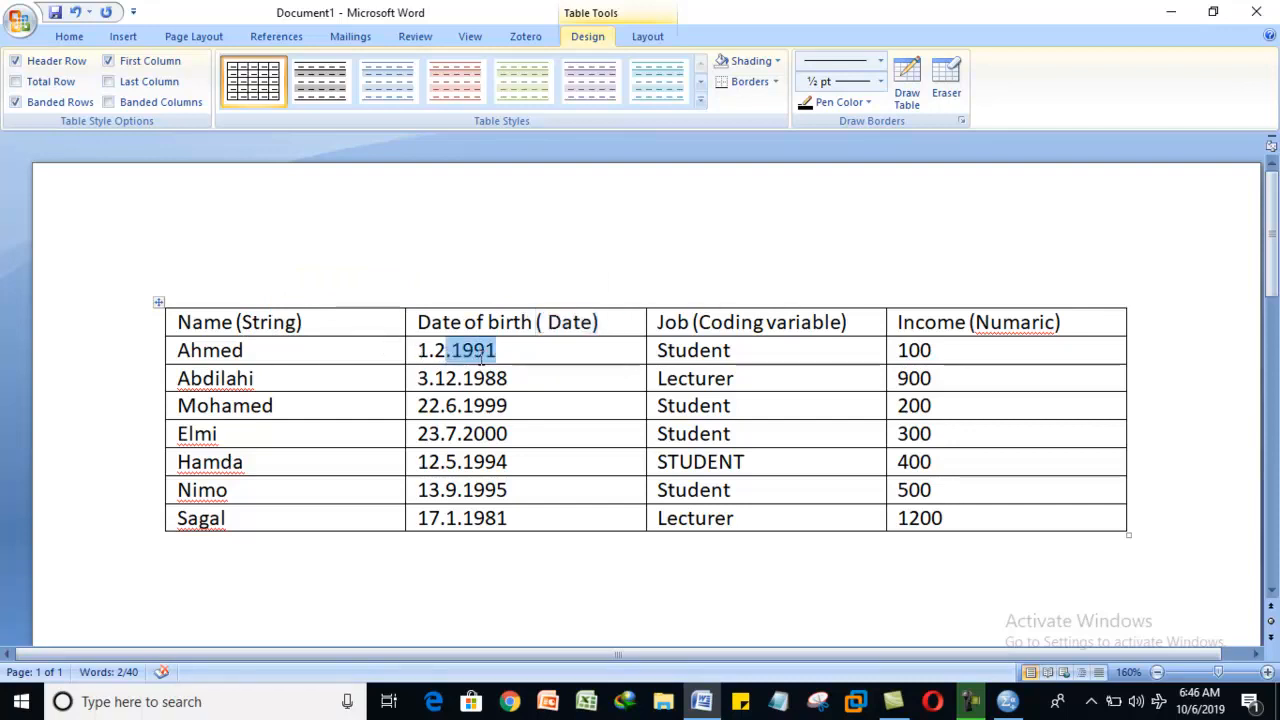
drag(694, 378, 706, 378)
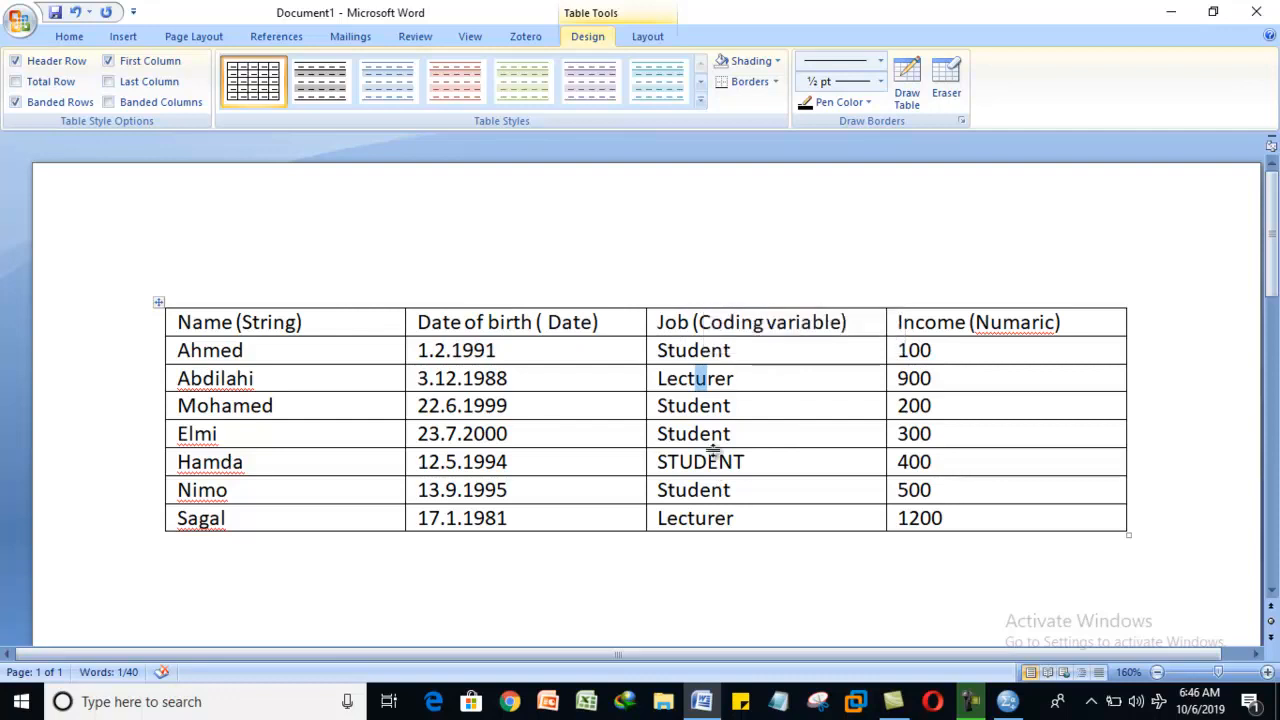
drag(662, 352, 713, 520)
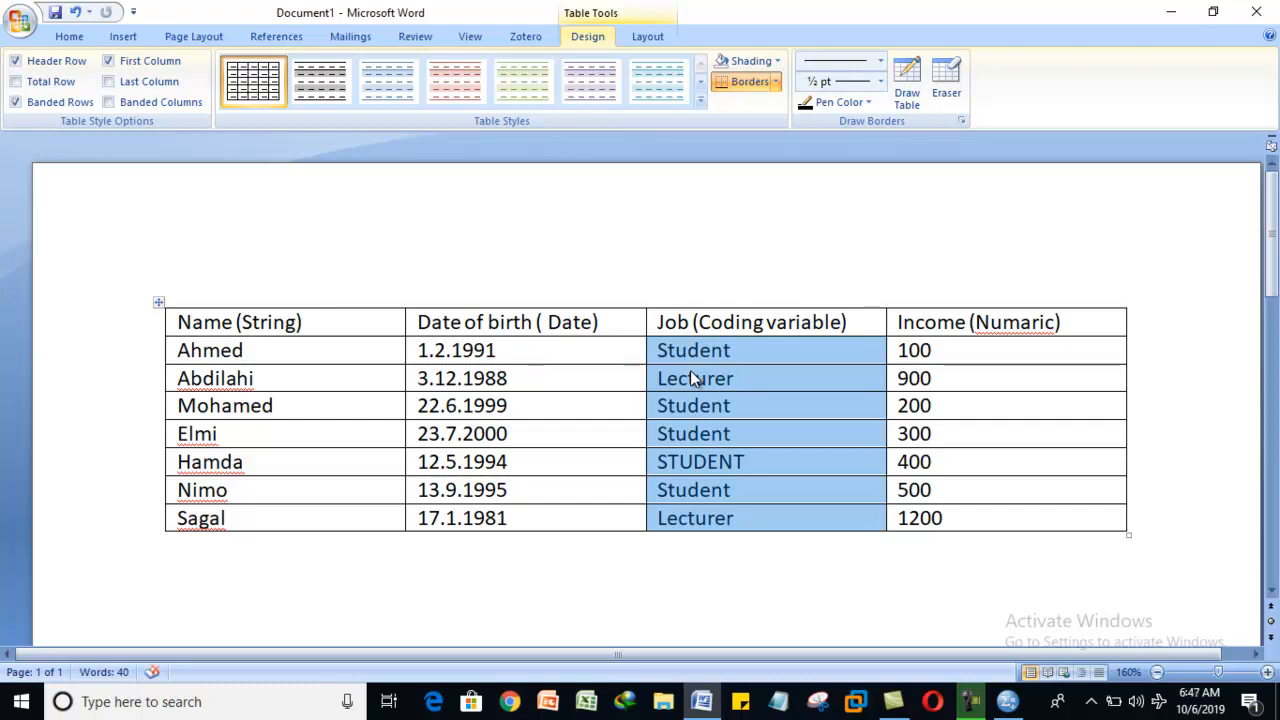
click(712, 377)
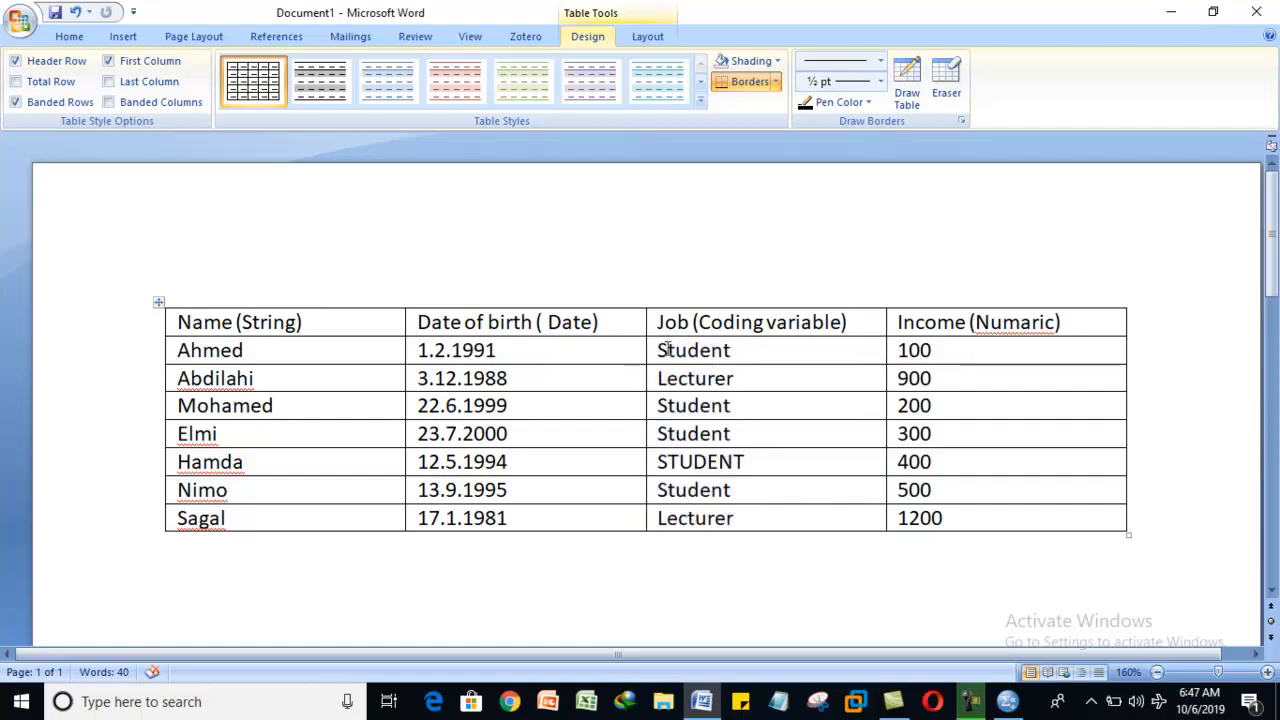
drag(668, 349, 710, 518)
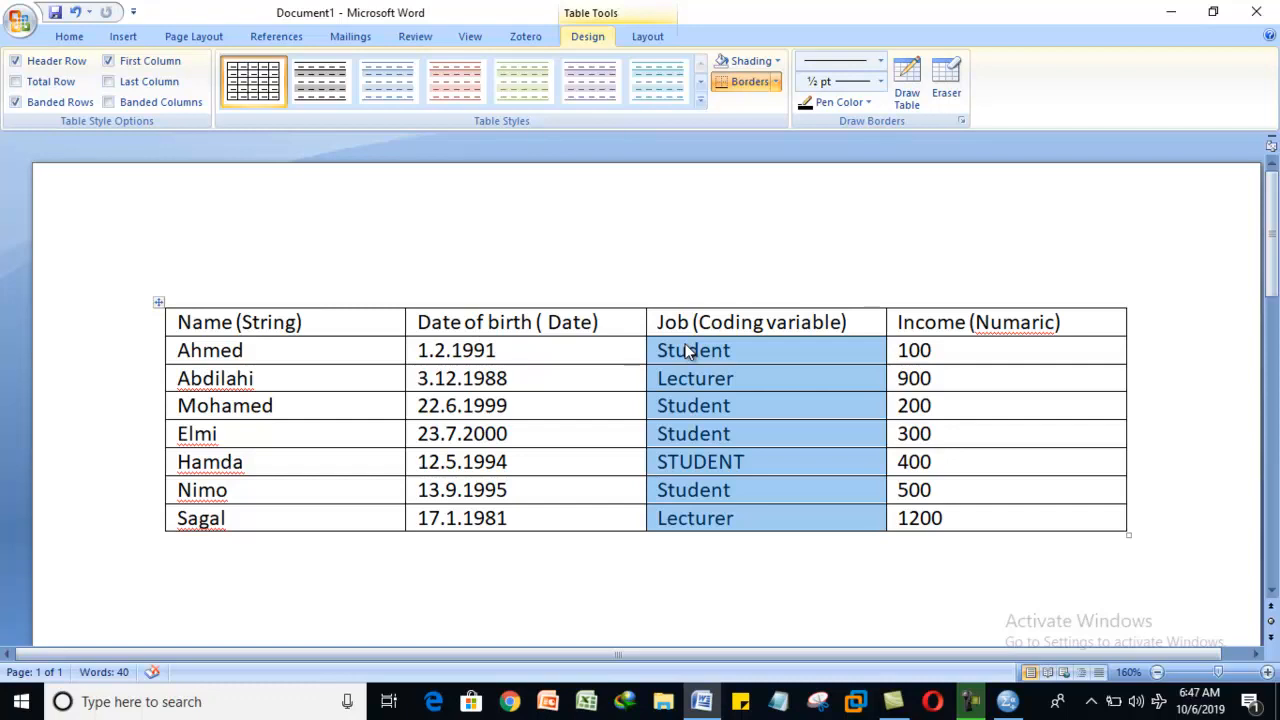
click(652, 322)
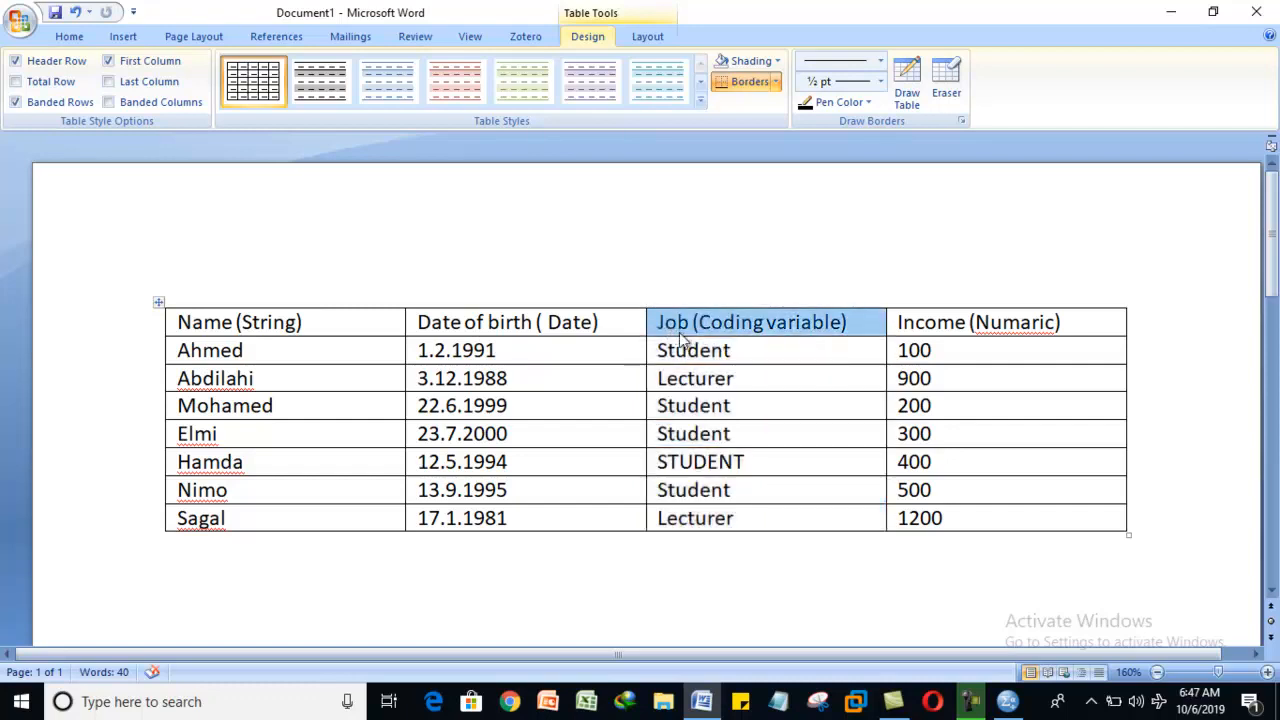
click(688, 350)
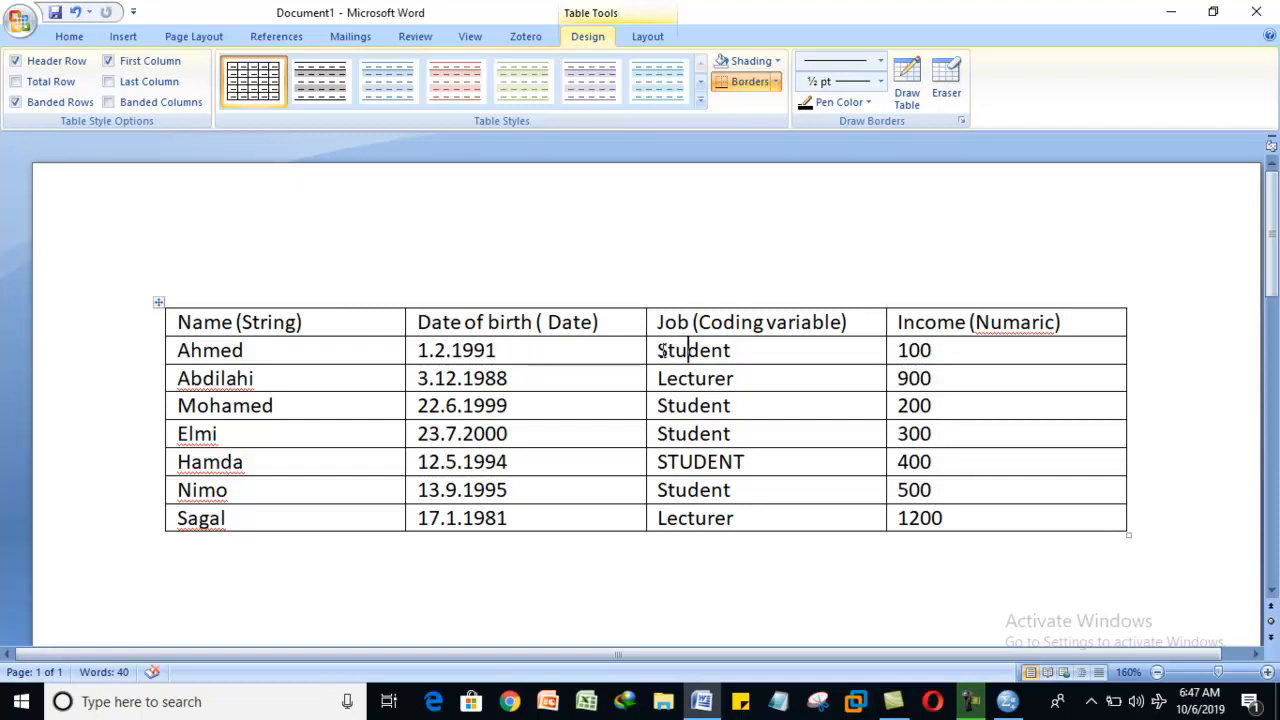
drag(689, 350, 724, 518)
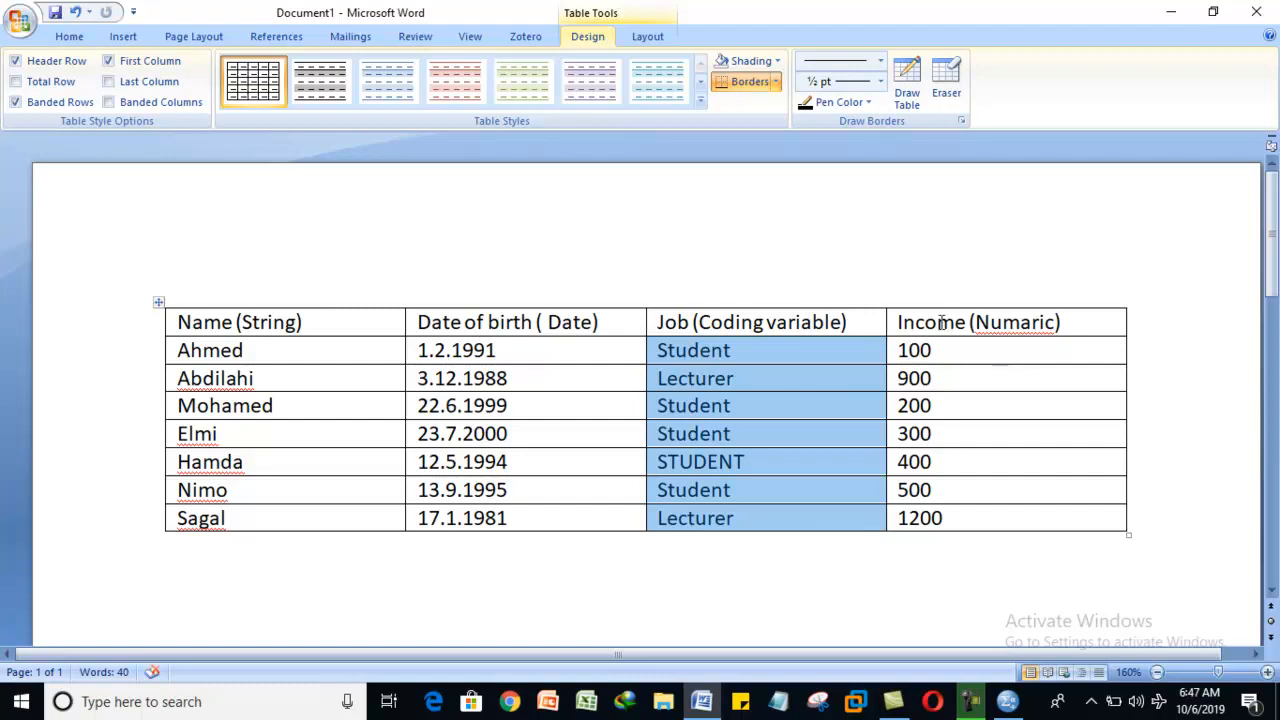
drag(915, 327, 933, 518)
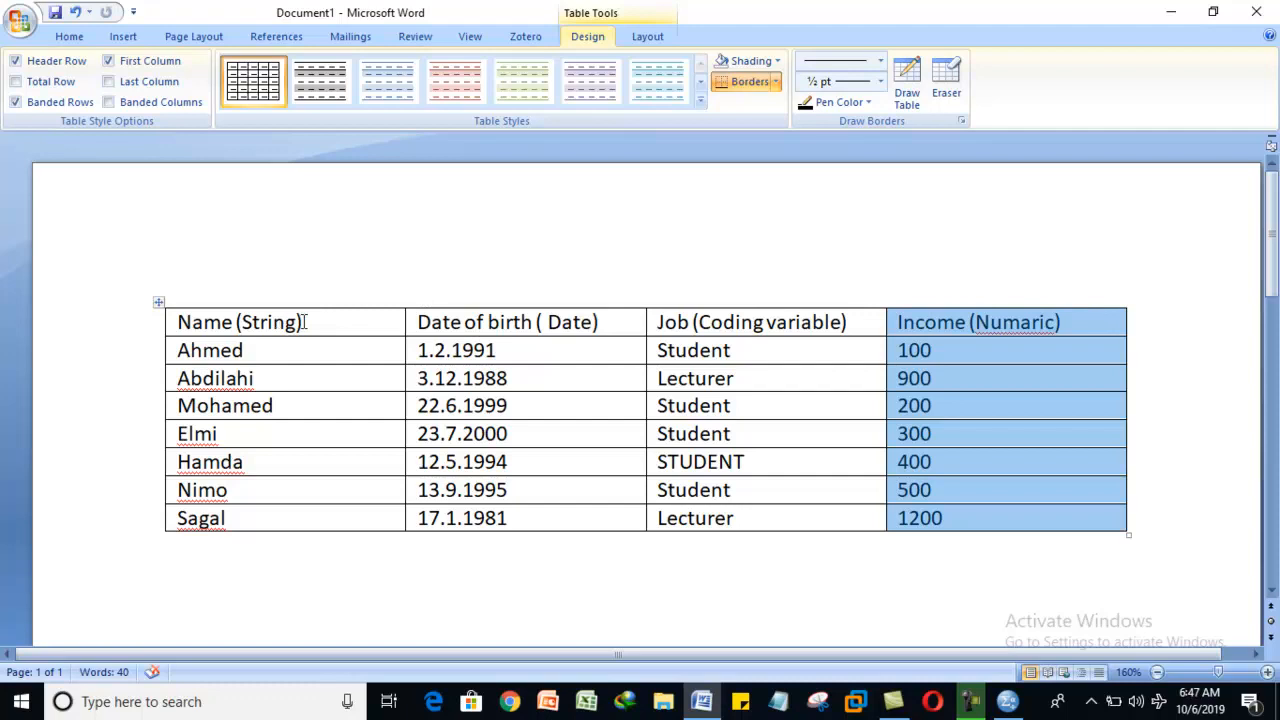
drag(302, 322, 262, 337)
click(544, 322)
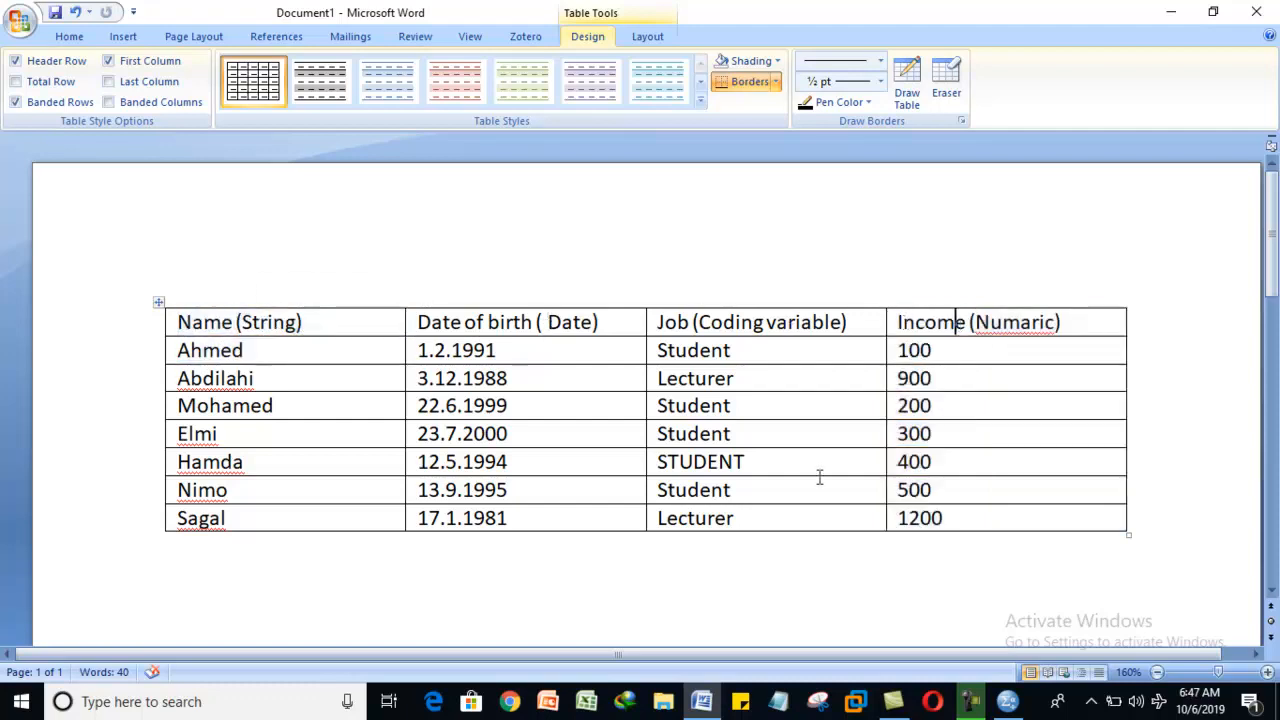
- Return to SPSS and set the Name variable's type to String with 30 characters
click(1007, 704)
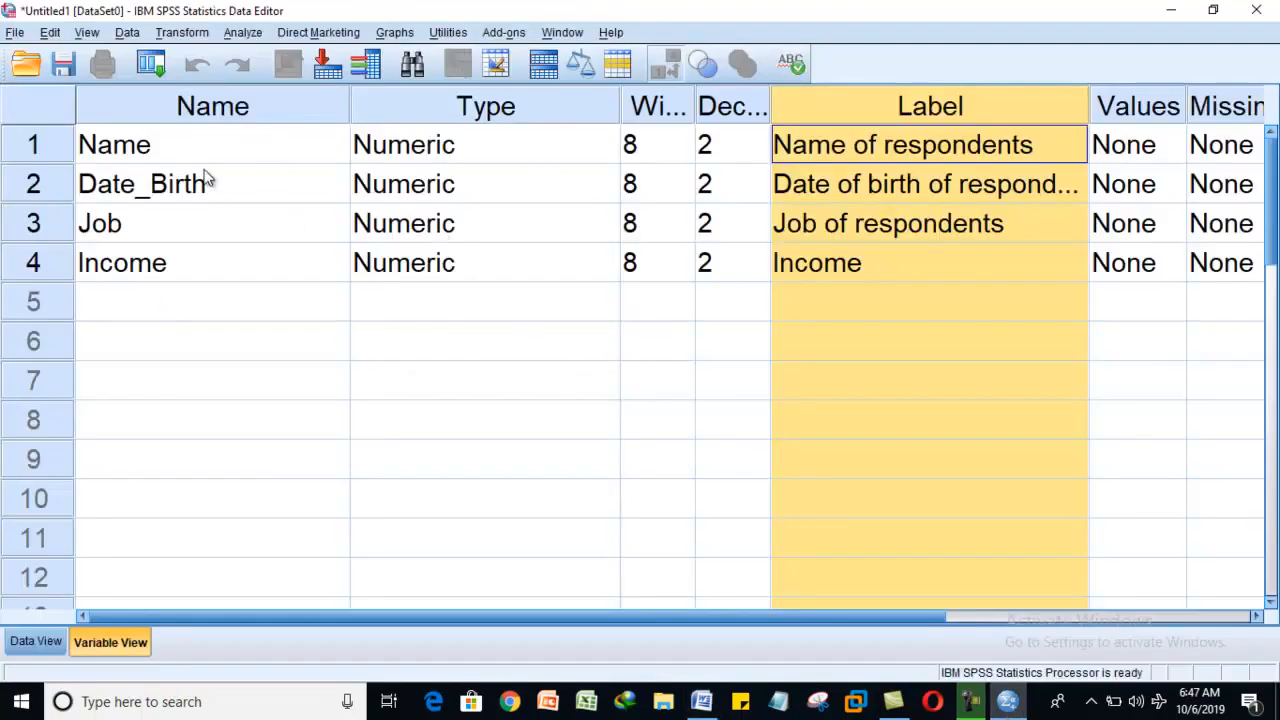
click(570, 146)
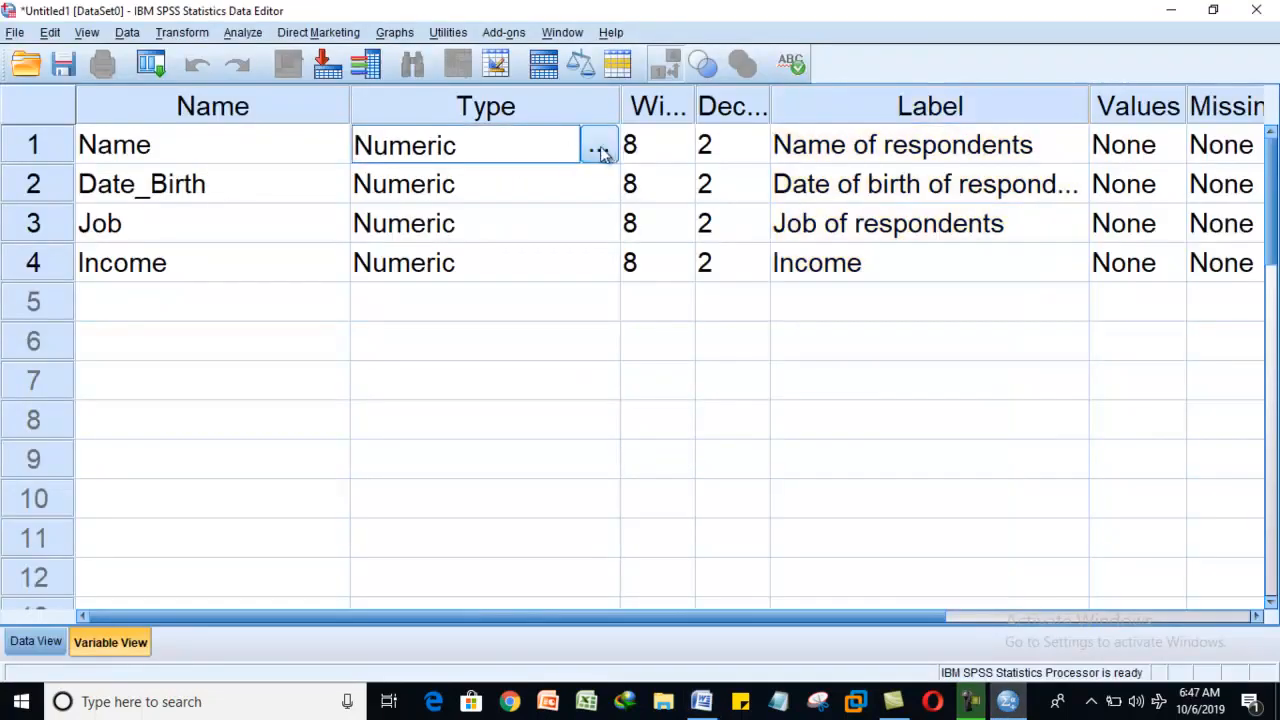
click(599, 146)
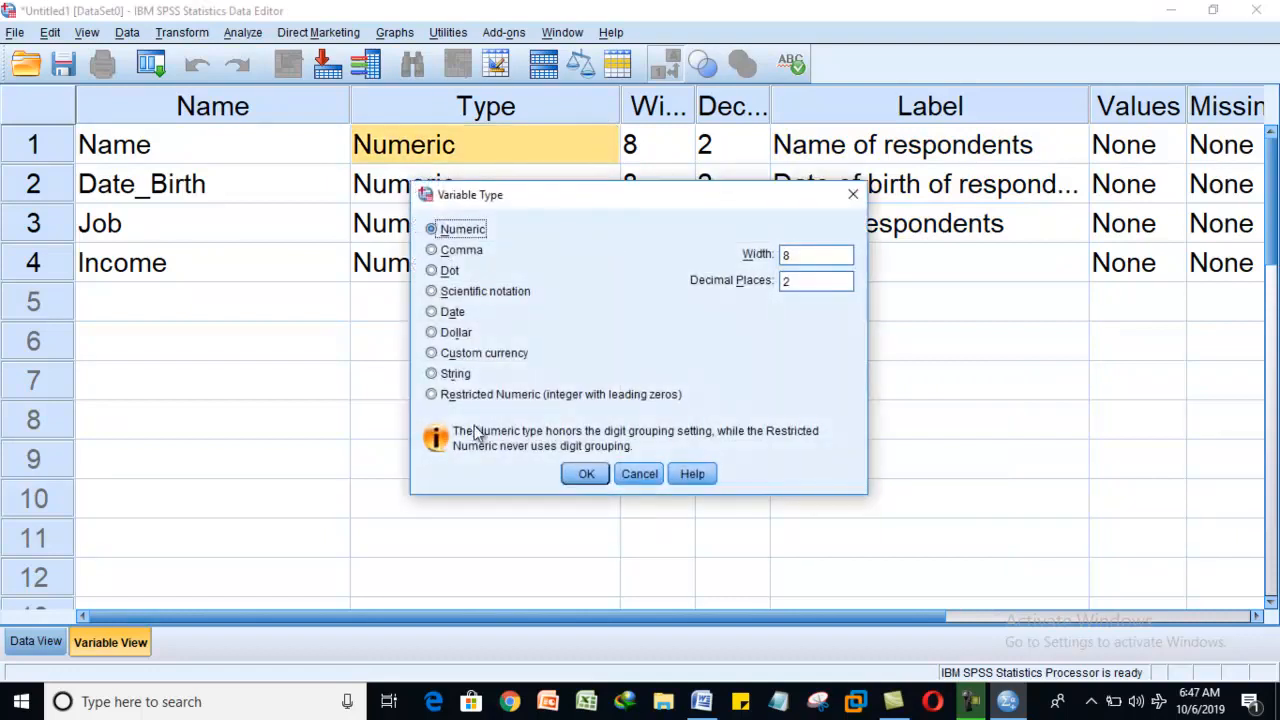
click(449, 375)
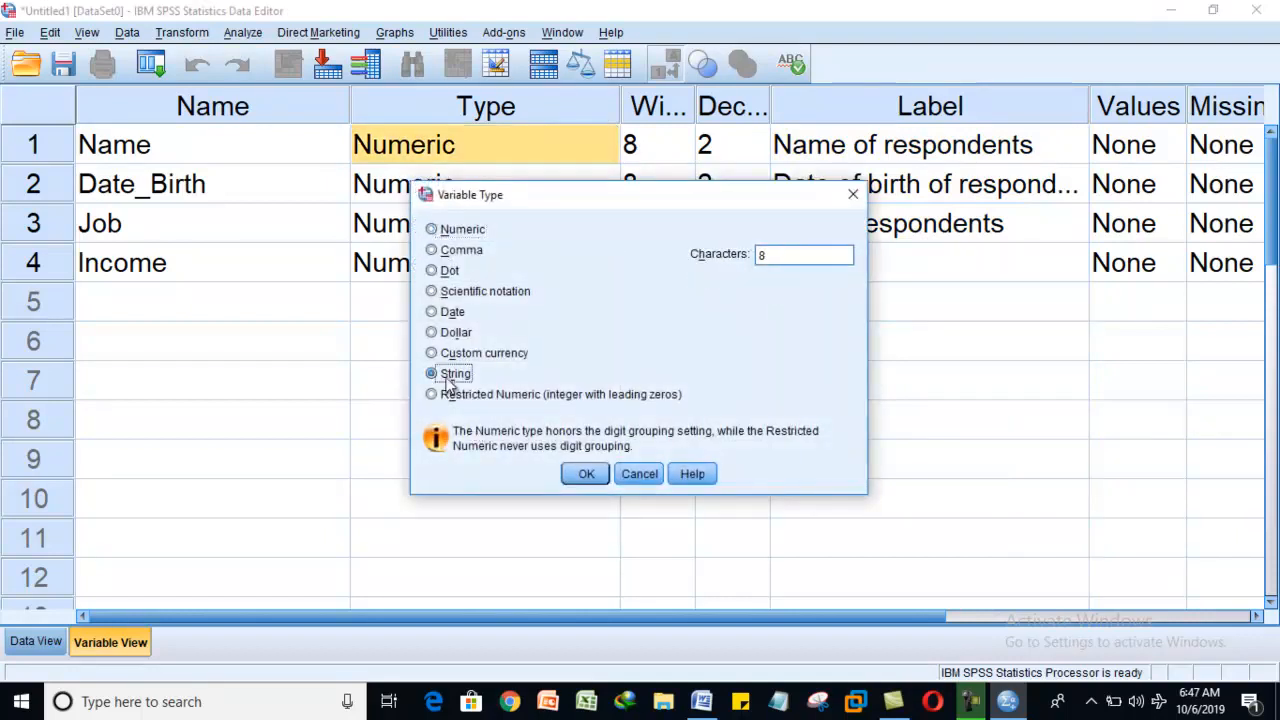
drag(563, 197, 607, 229)
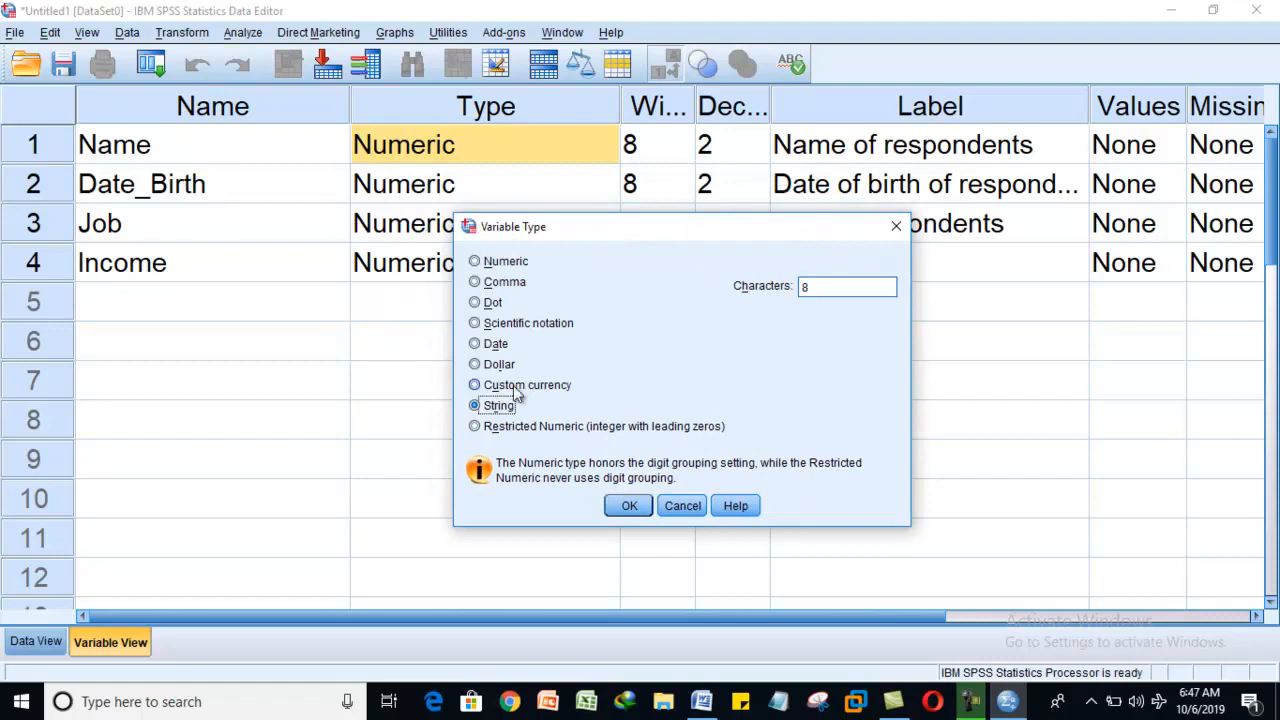
click(495, 263)
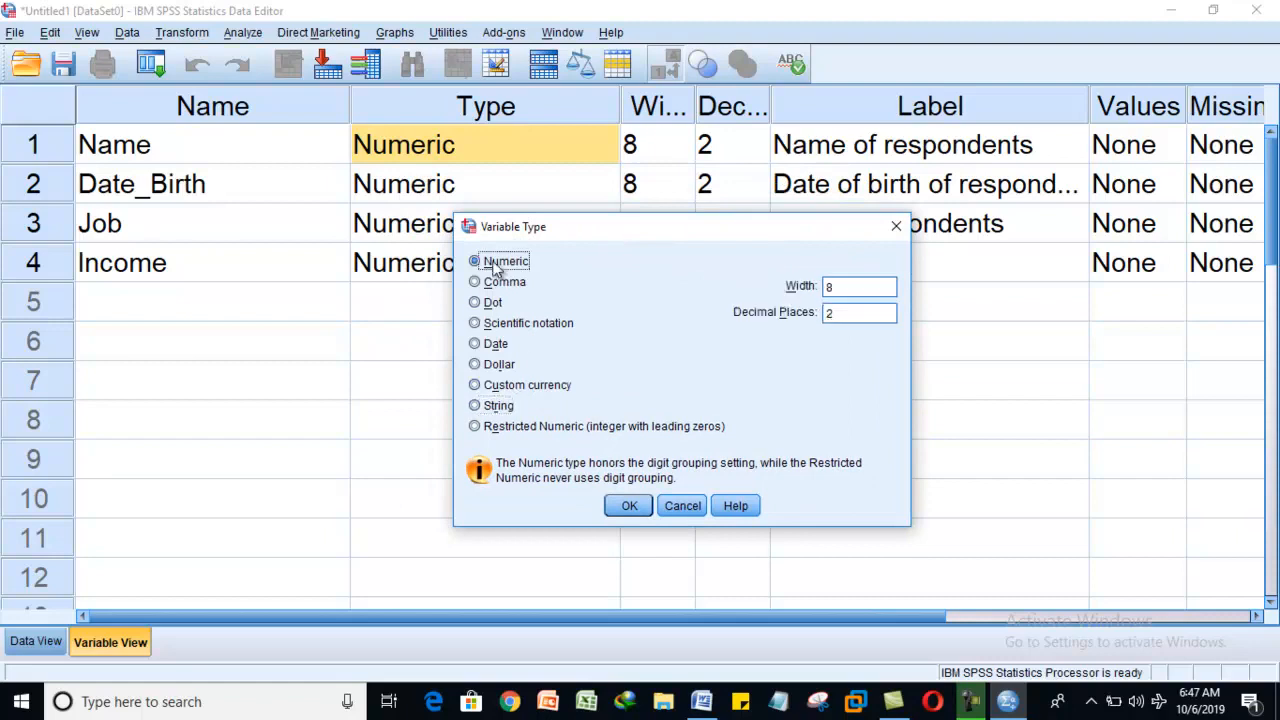
click(476, 407)
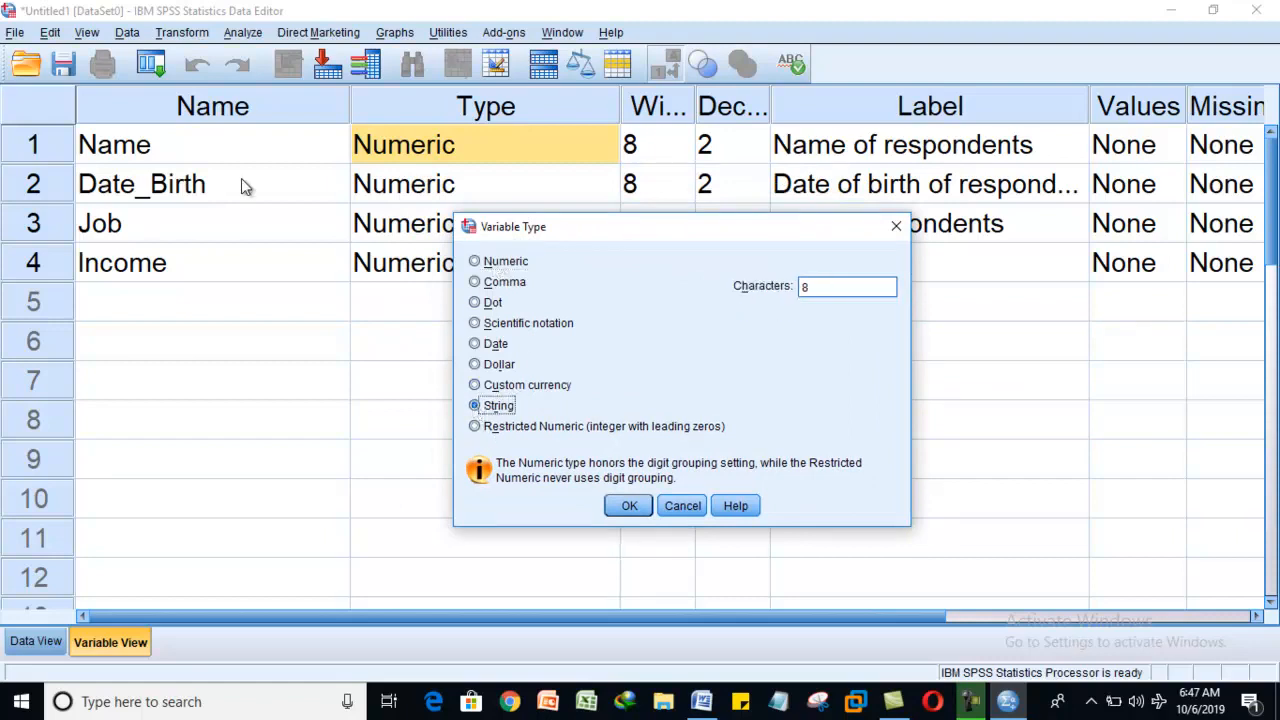
click(833, 290)
click(630, 507)
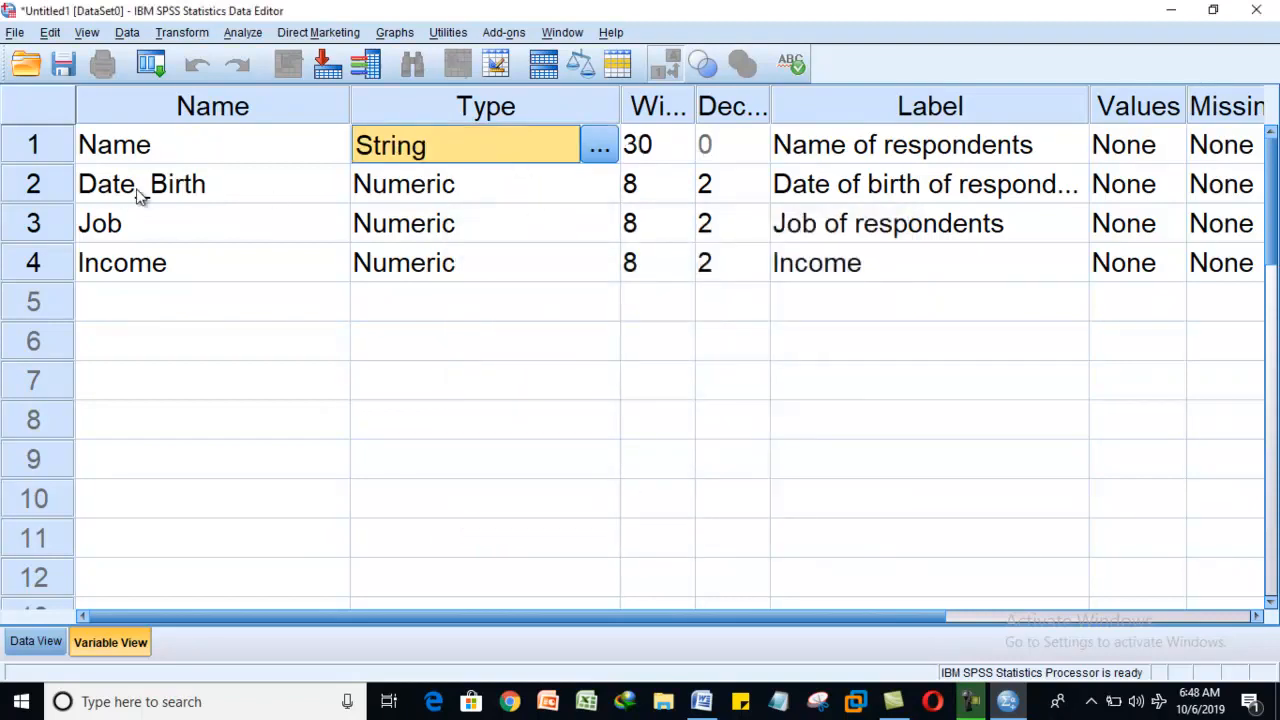
- Set the Date_Birth variable's type to Date with the dd-mmm-yyyy format
click(578, 193)
click(600, 184)
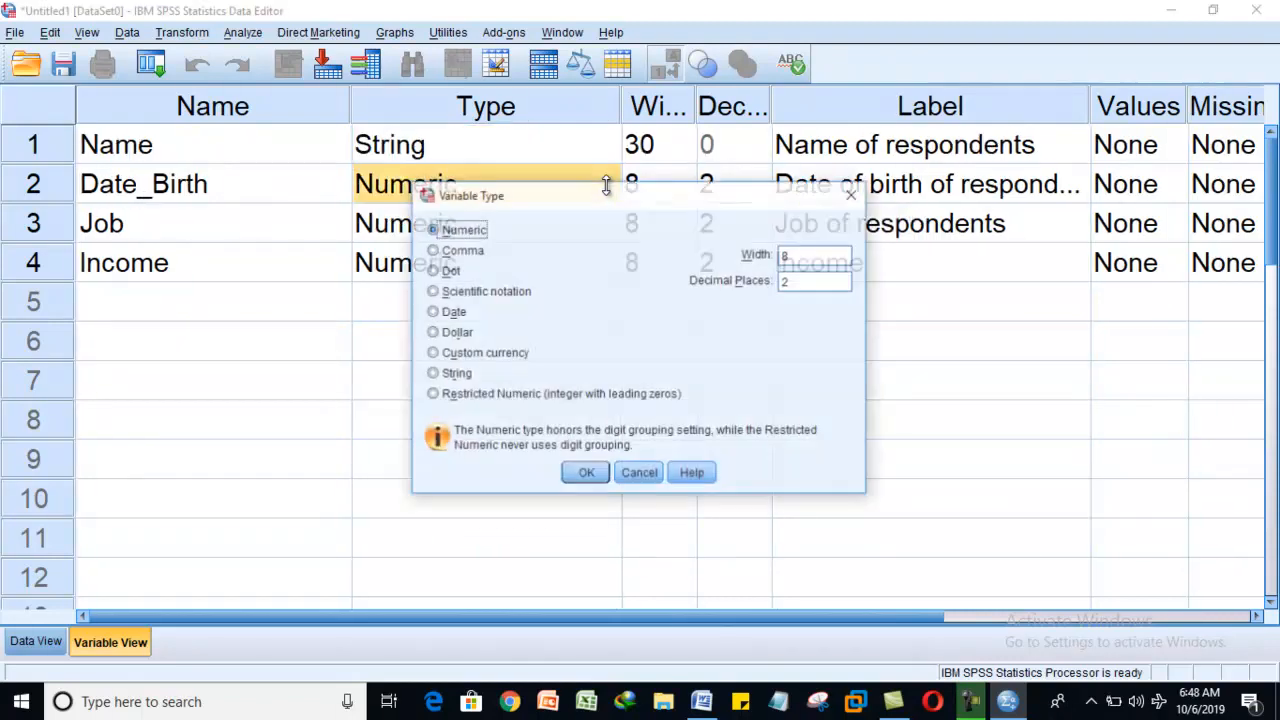
click(705, 702)
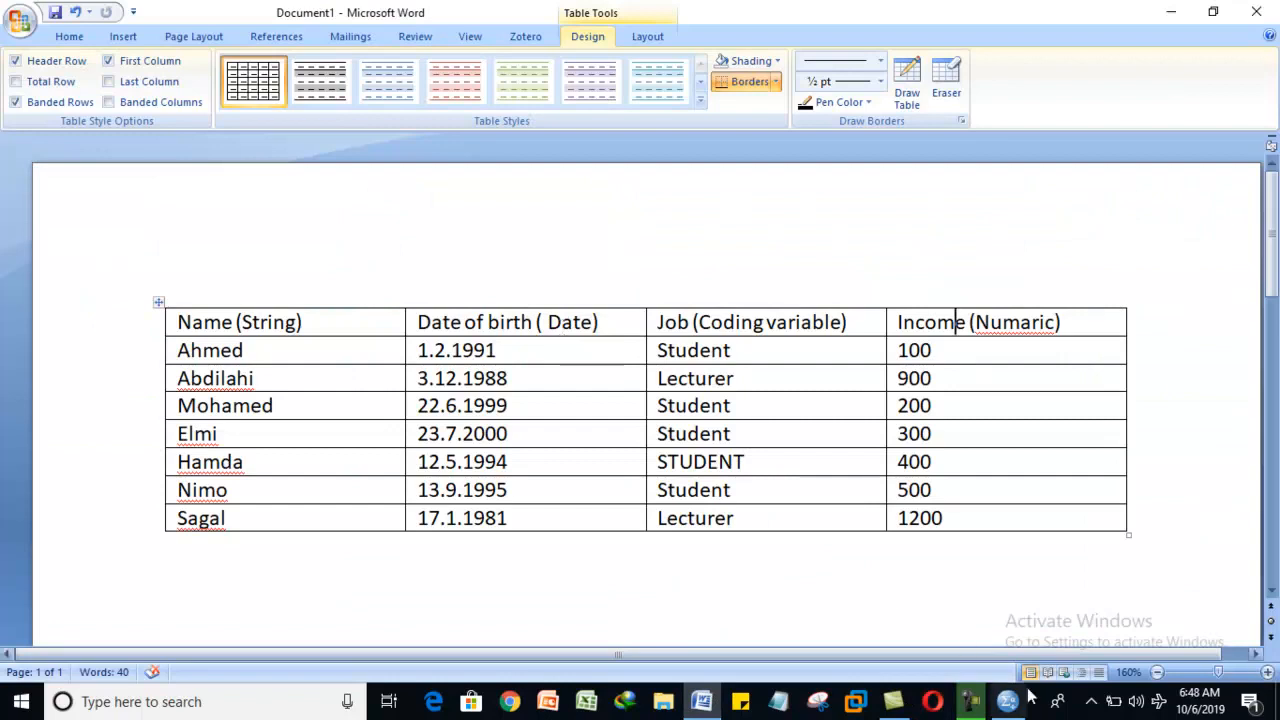
click(978, 702)
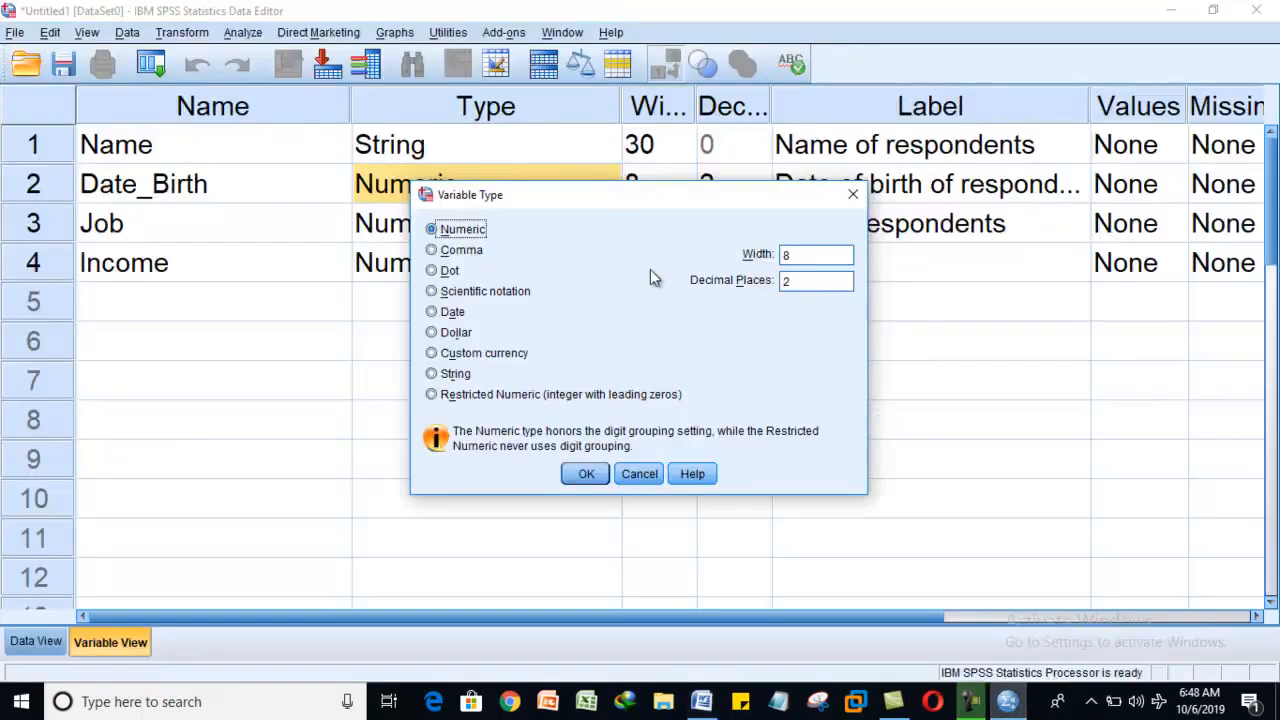
click(446, 315)
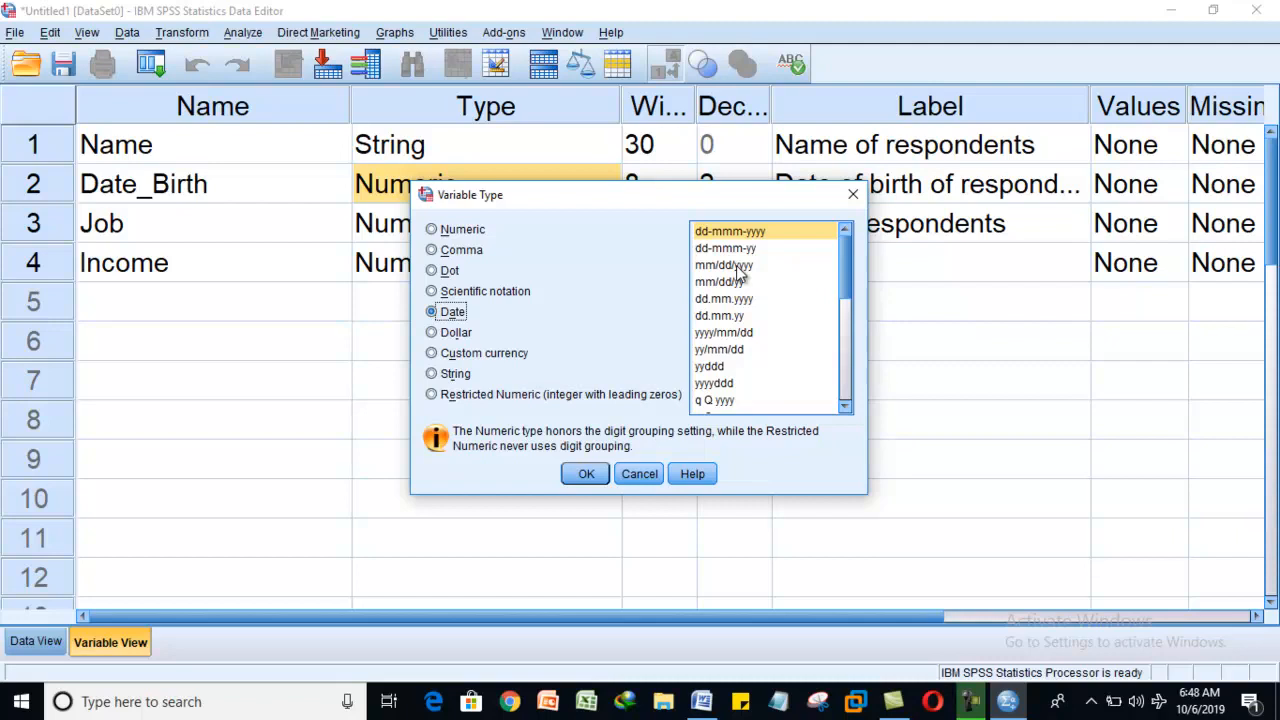
click(740, 355)
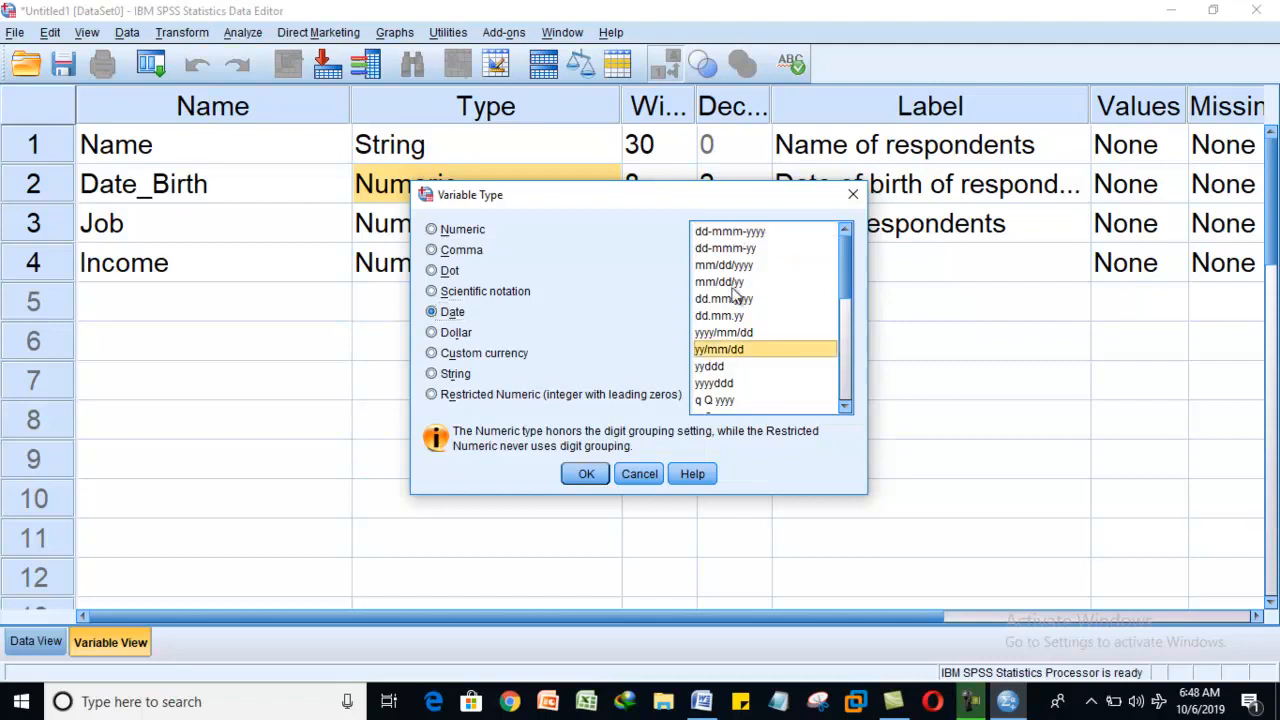
click(715, 235)
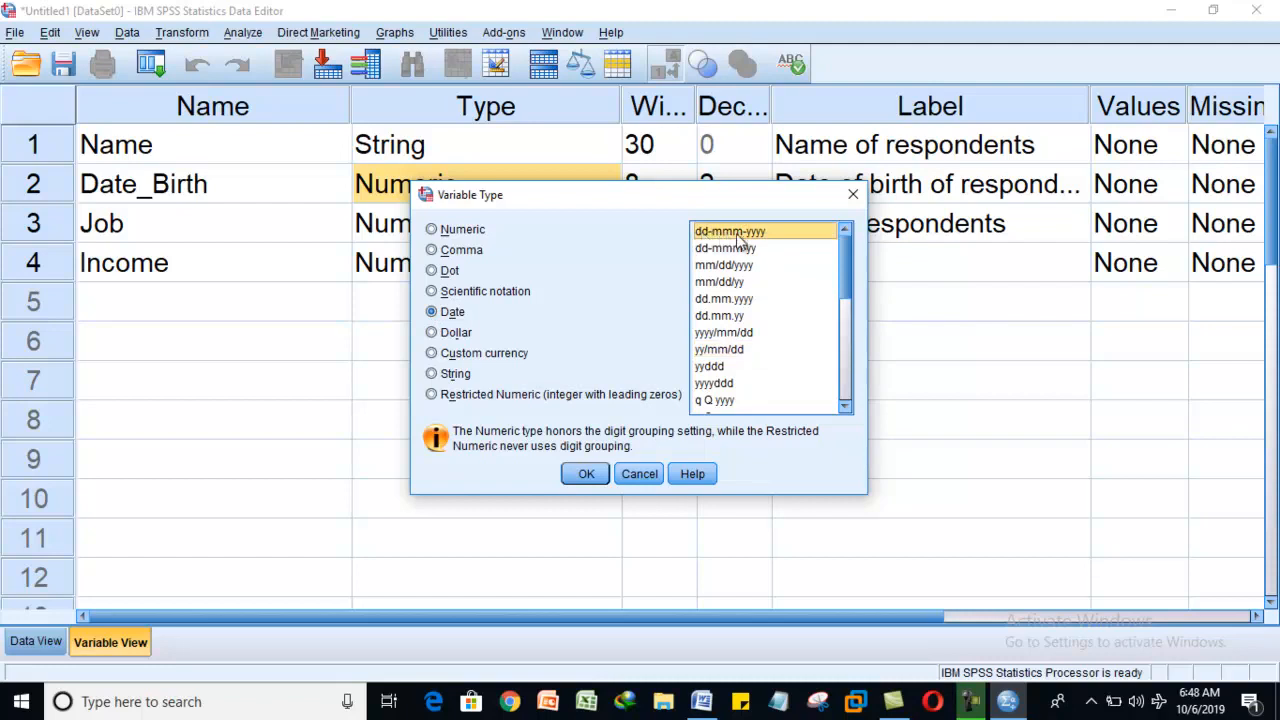
click(586, 474)
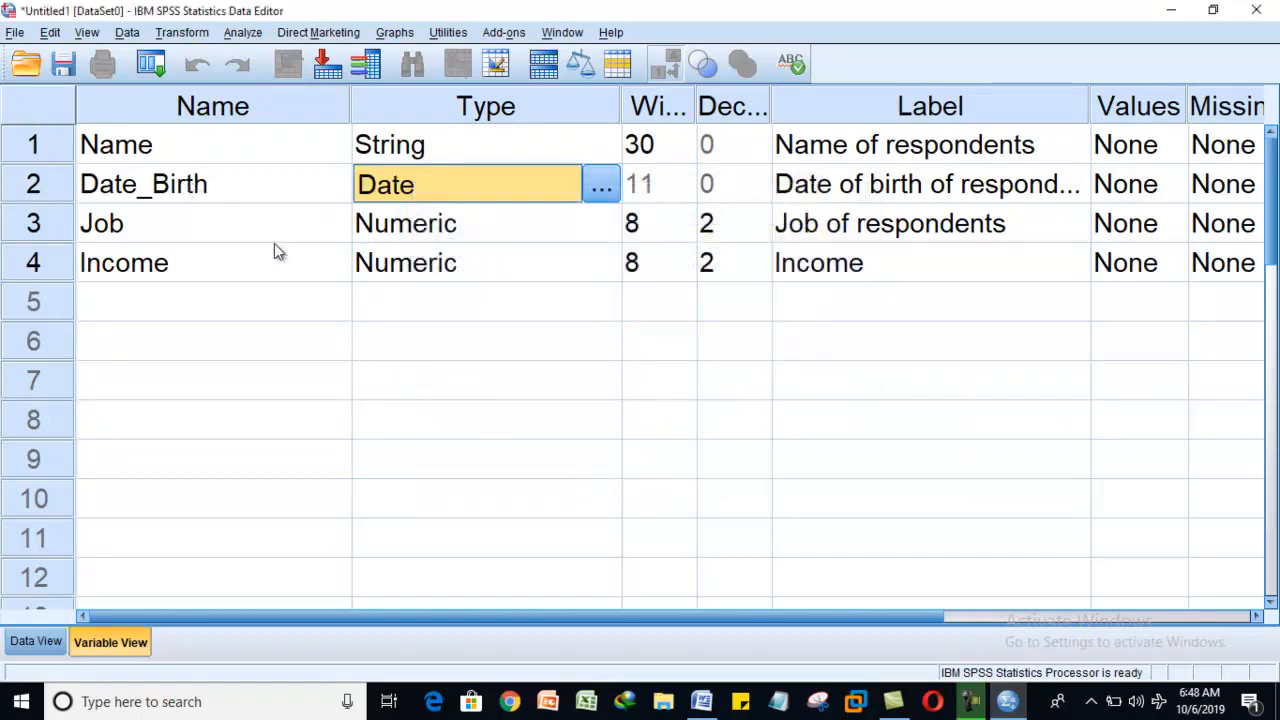
- Open the Job variable's type settings and check them against the coding note and entries under Job in the Word table
click(463, 237)
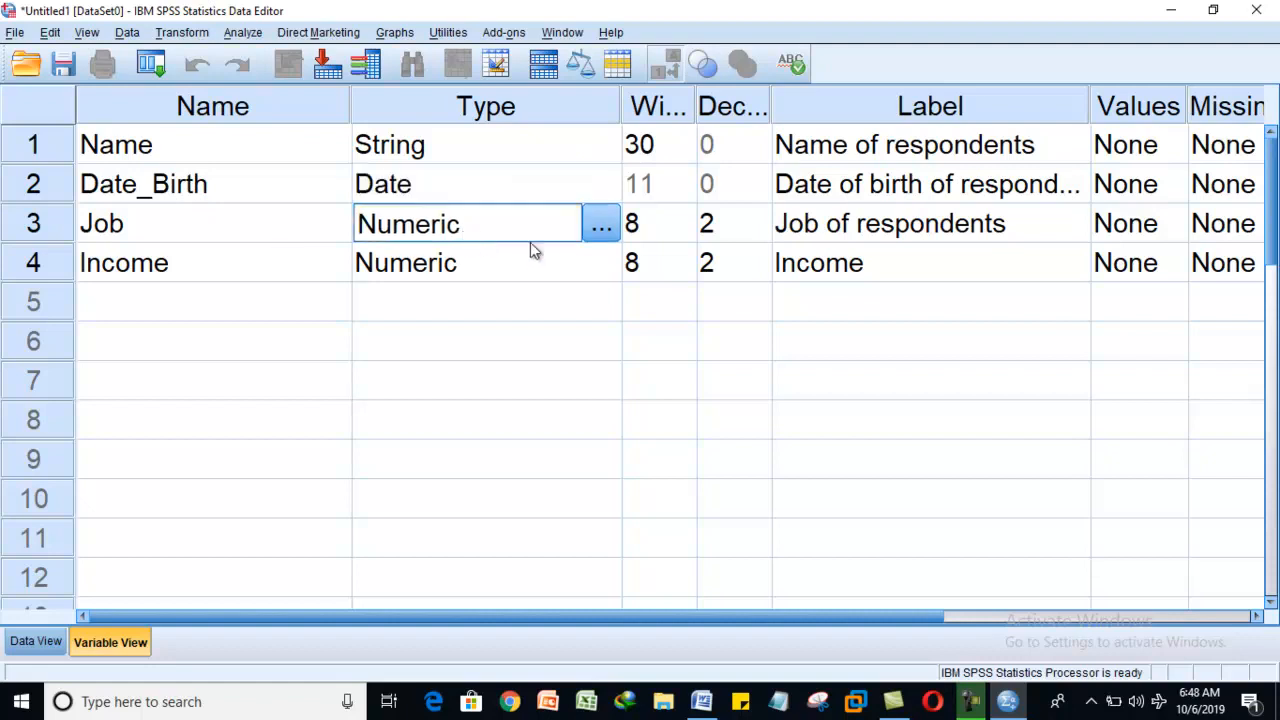
click(605, 225)
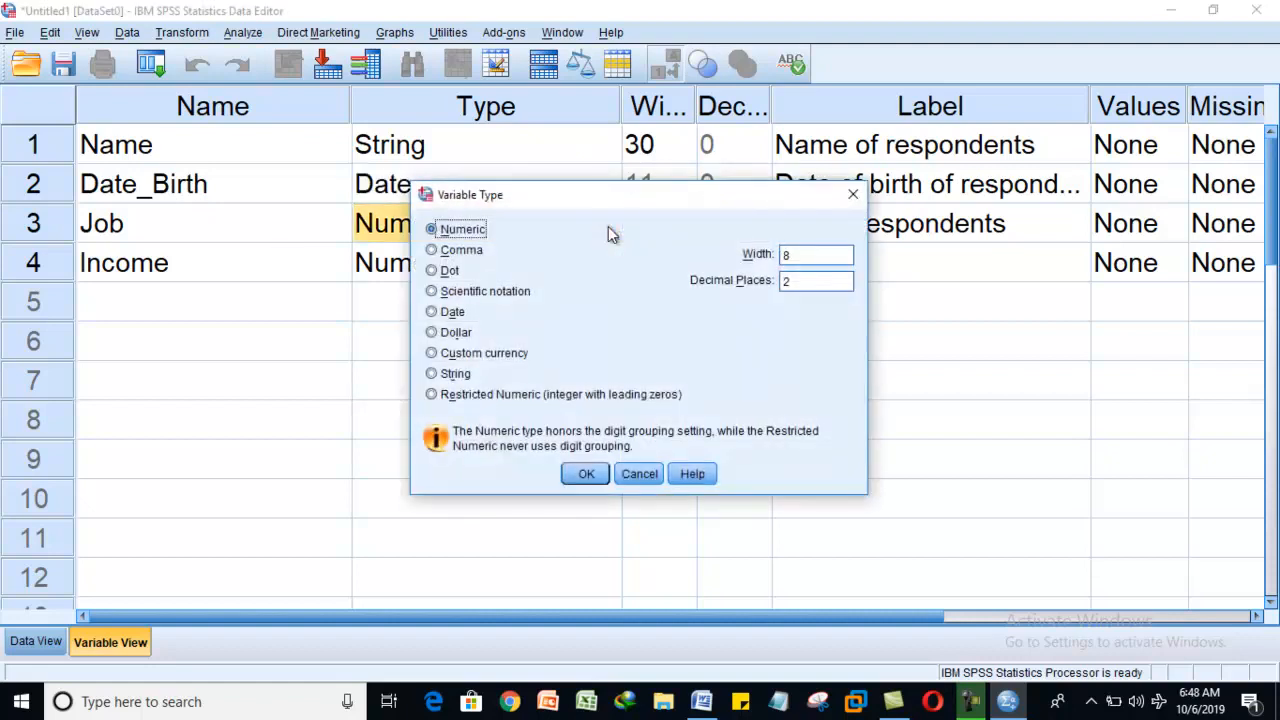
drag(649, 194, 822, 172)
click(701, 701)
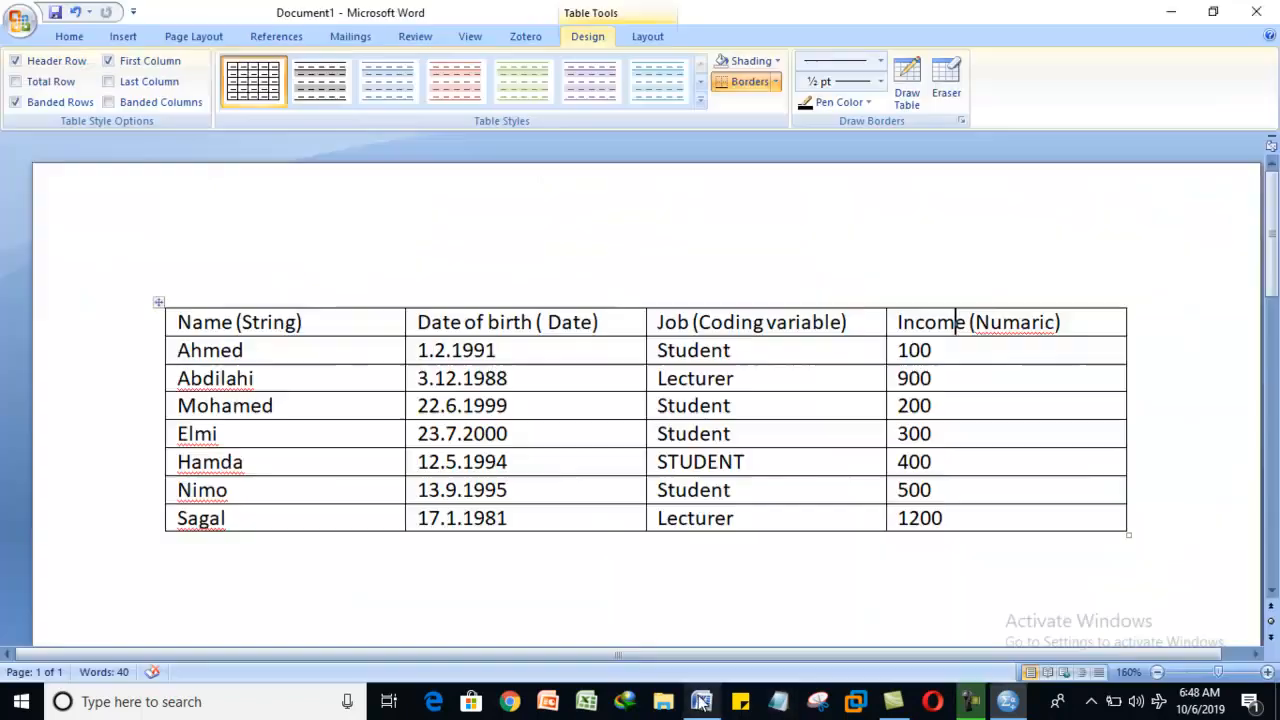
drag(699, 322, 838, 324)
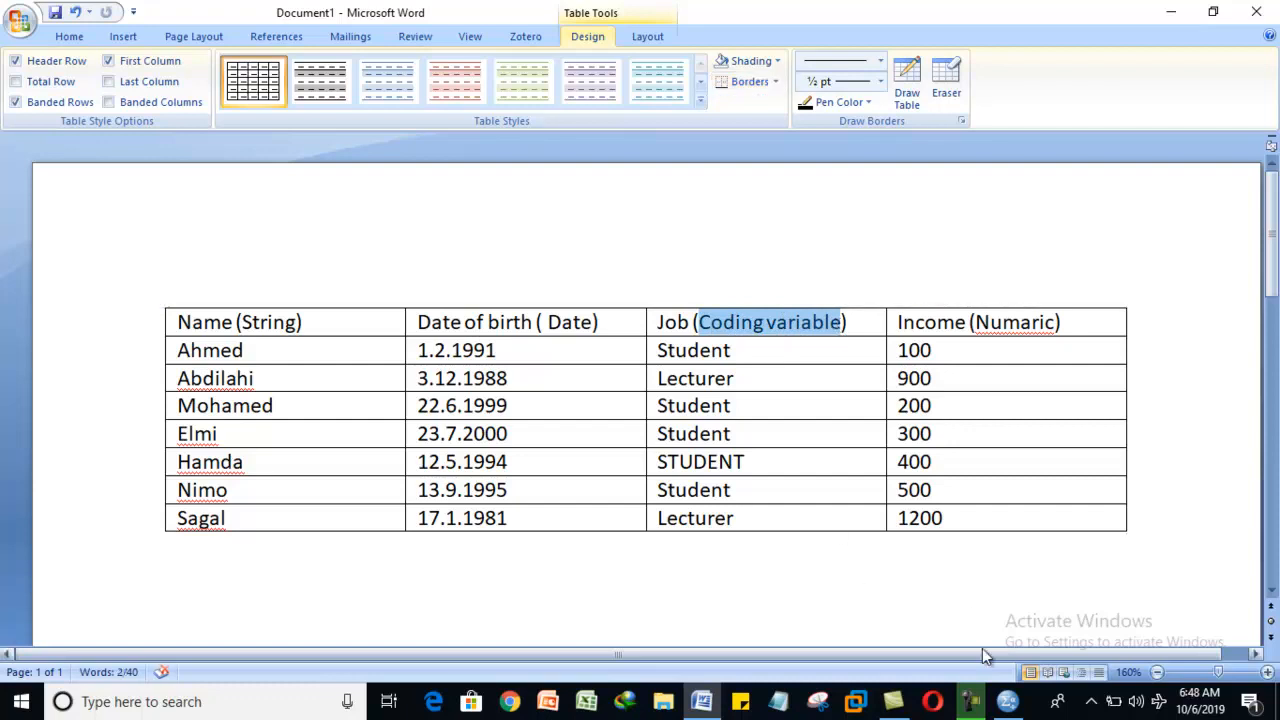
click(1007, 701)
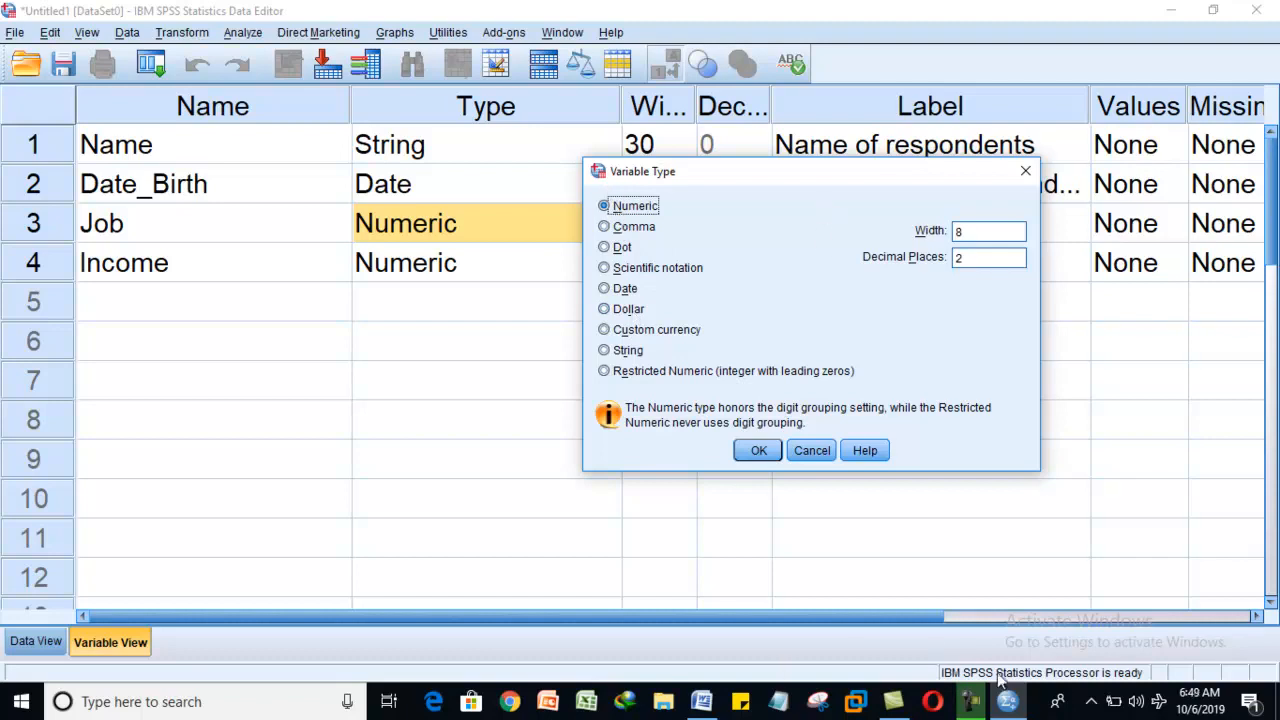
click(701, 699)
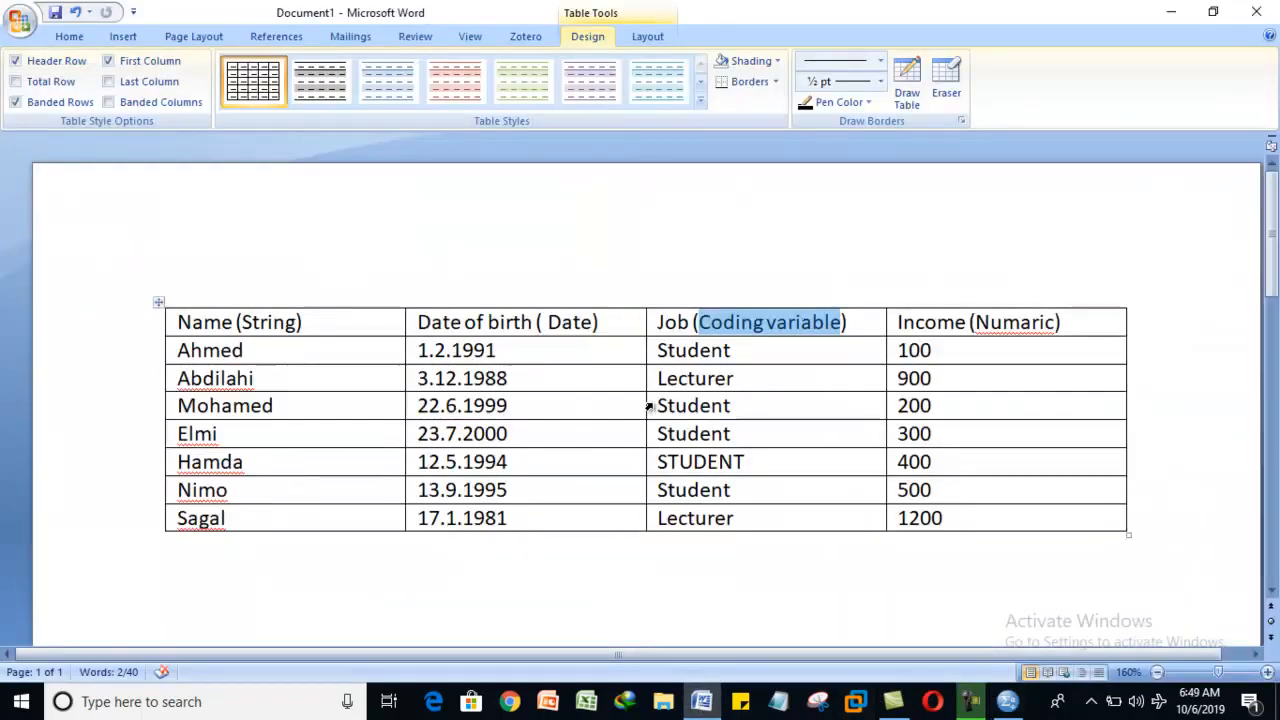
drag(689, 347, 695, 532)
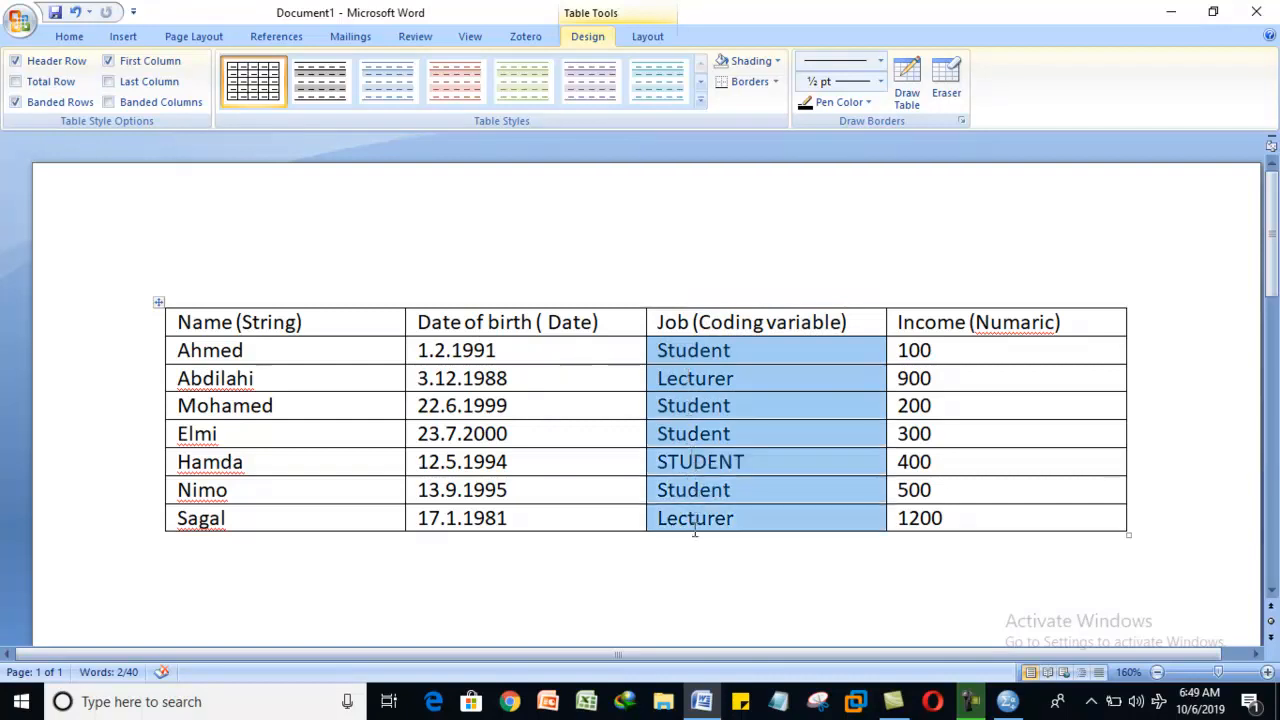
- Add code 1 after the first Student entry and code 2 after the first Lecturer entry in the Job column
click(750, 353)
text(1)
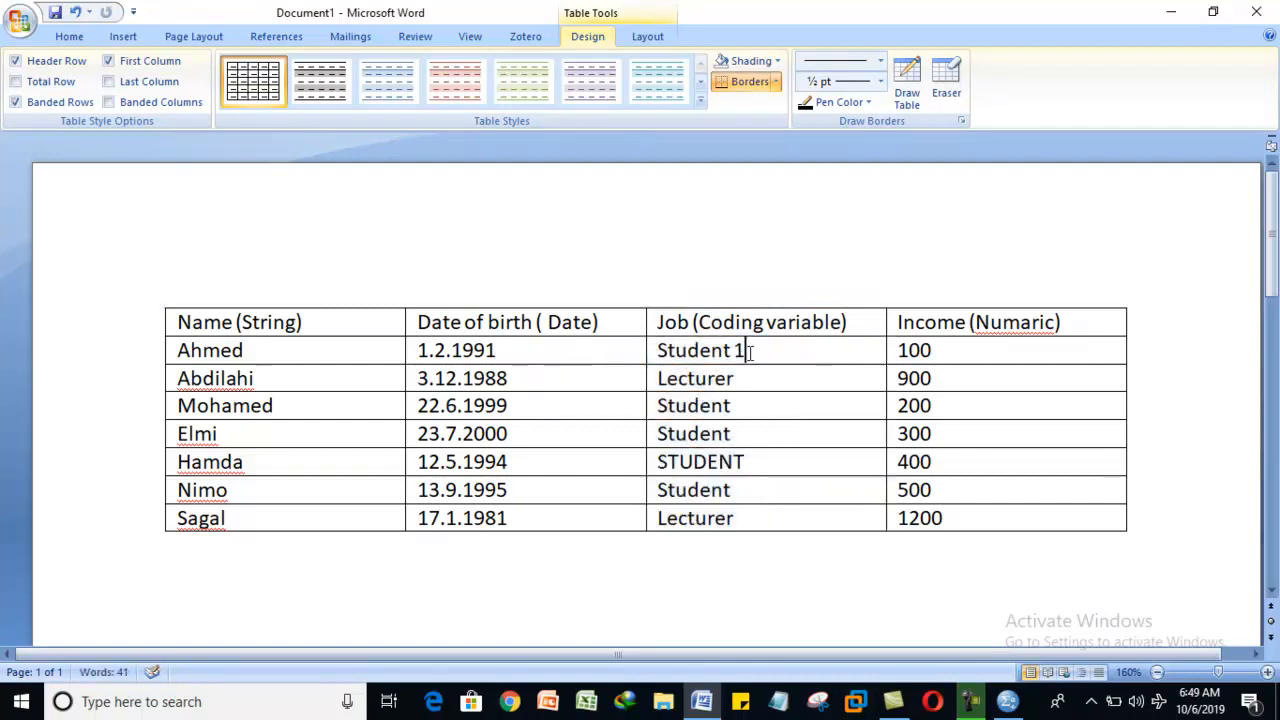
click(745, 378)
text(2)
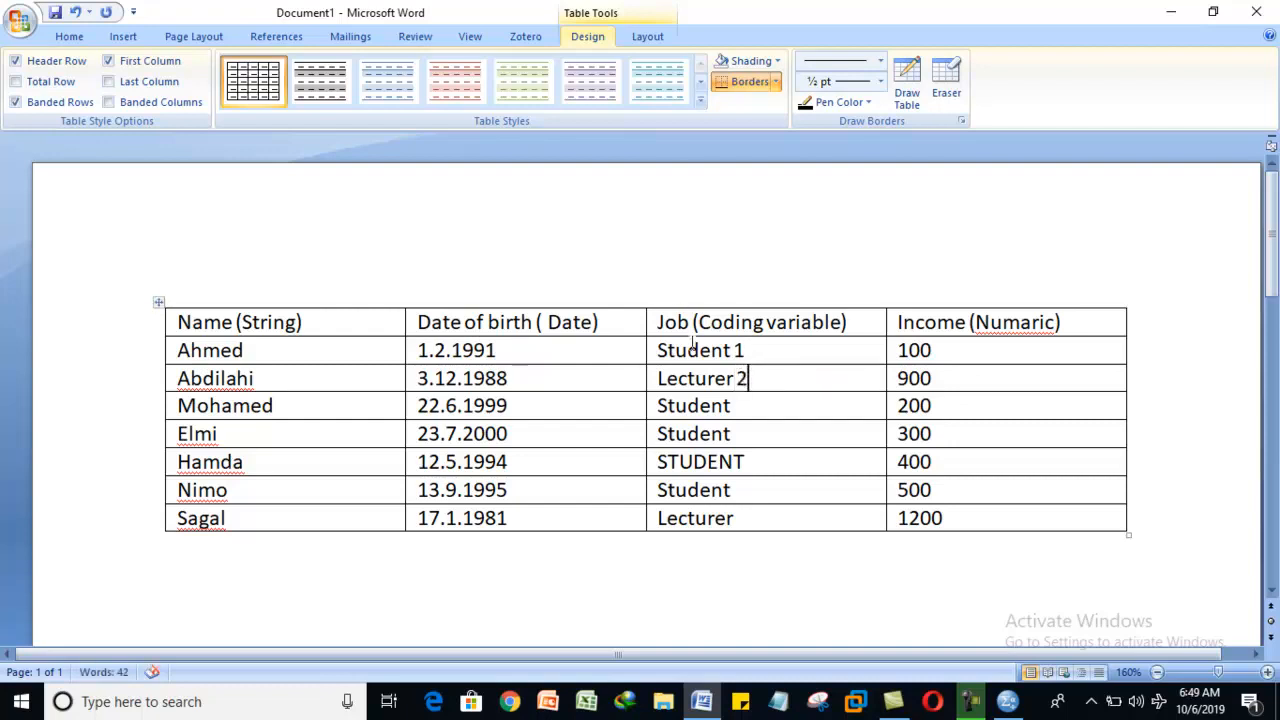
drag(745, 351, 734, 379)
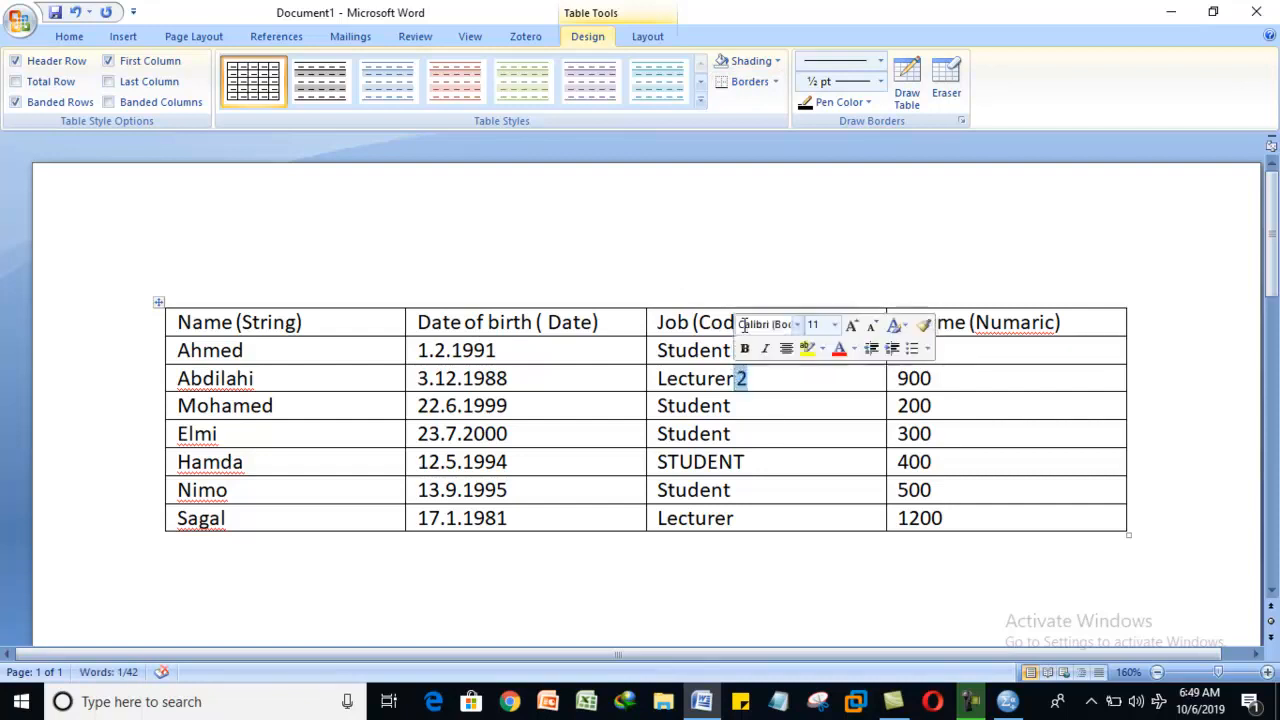
drag(734, 351, 745, 351)
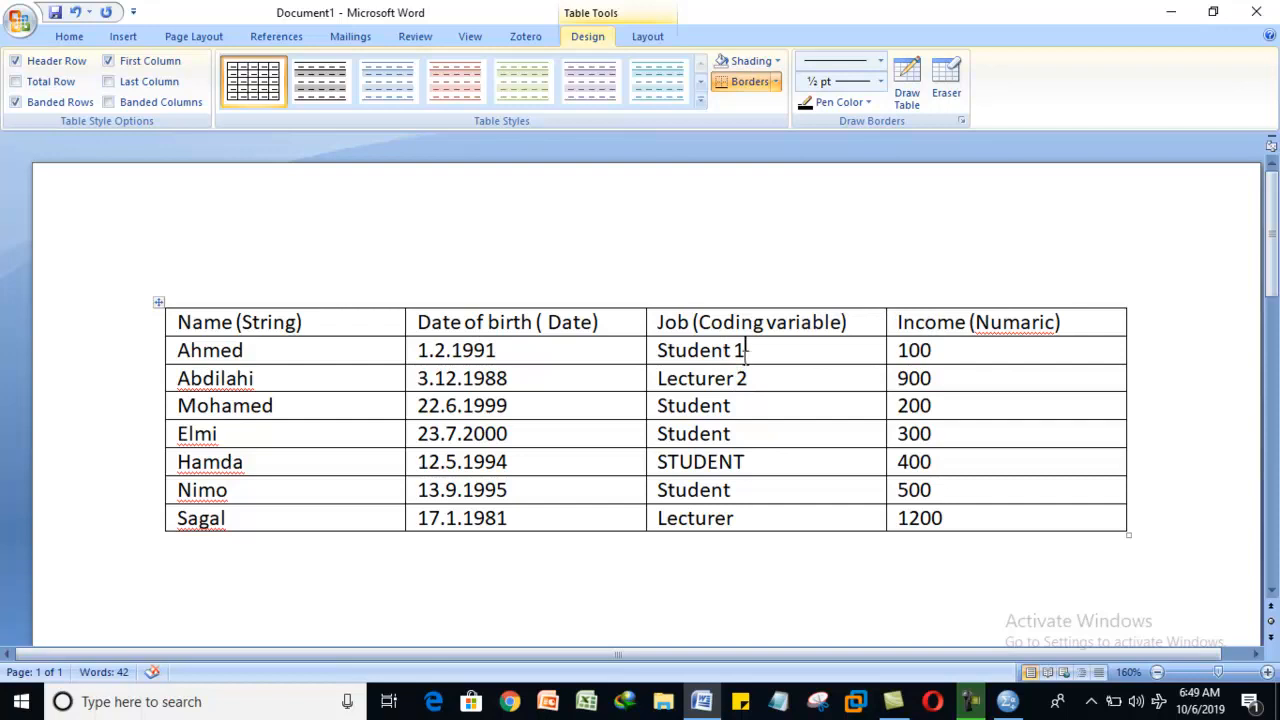
click(745, 379)
triple_click(745, 381)
click(744, 381)
- Return to SPSS, confirm Numeric as the Job variable's type, and check Income's type against its heading in the Word table
click(1007, 701)
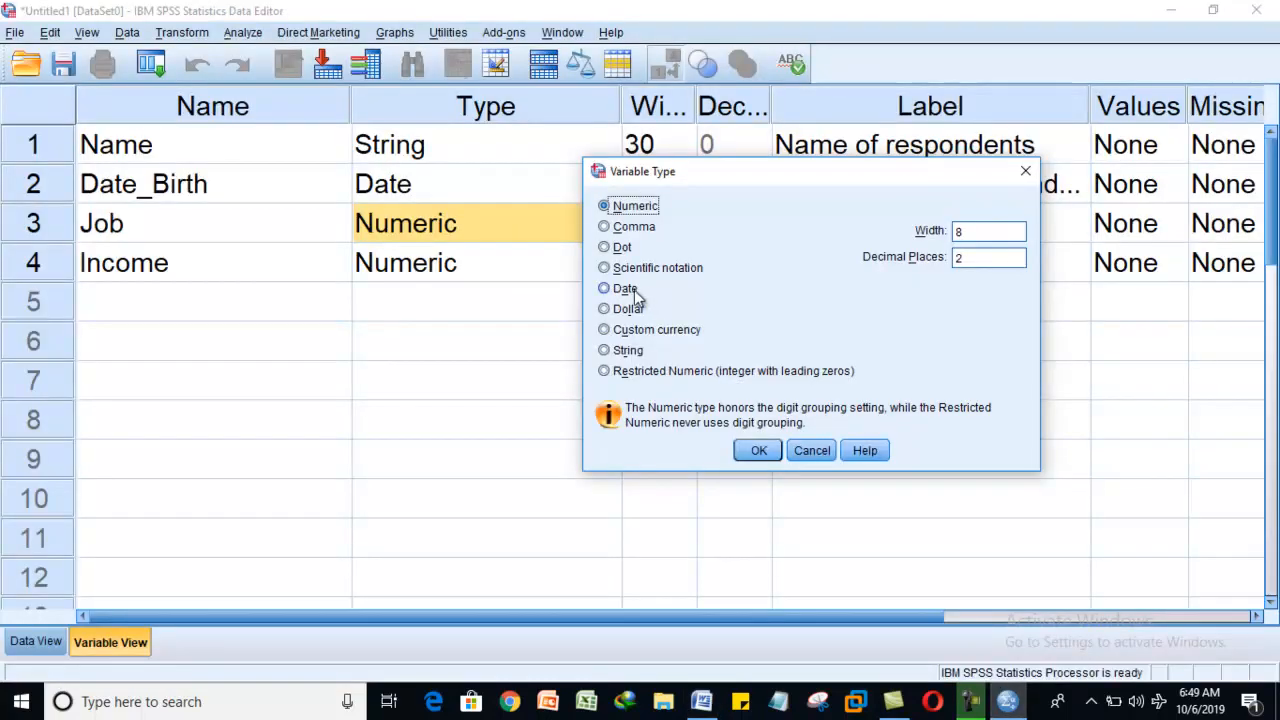
click(757, 450)
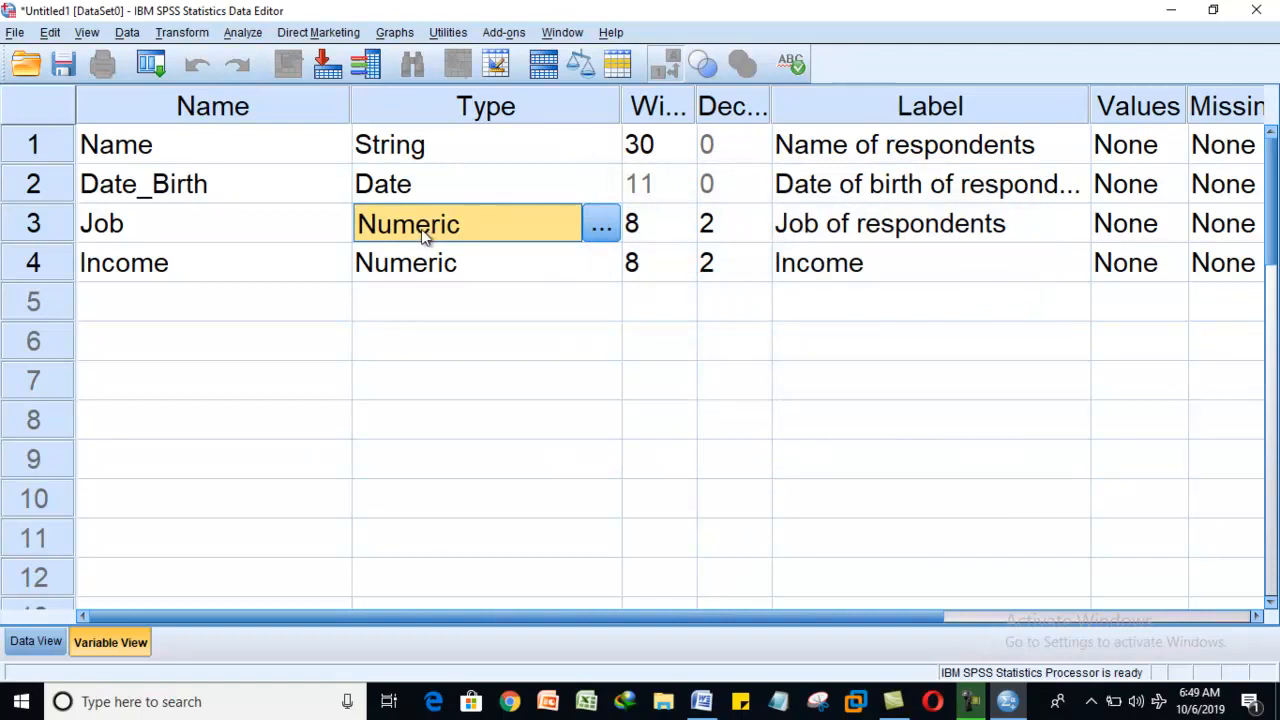
click(501, 266)
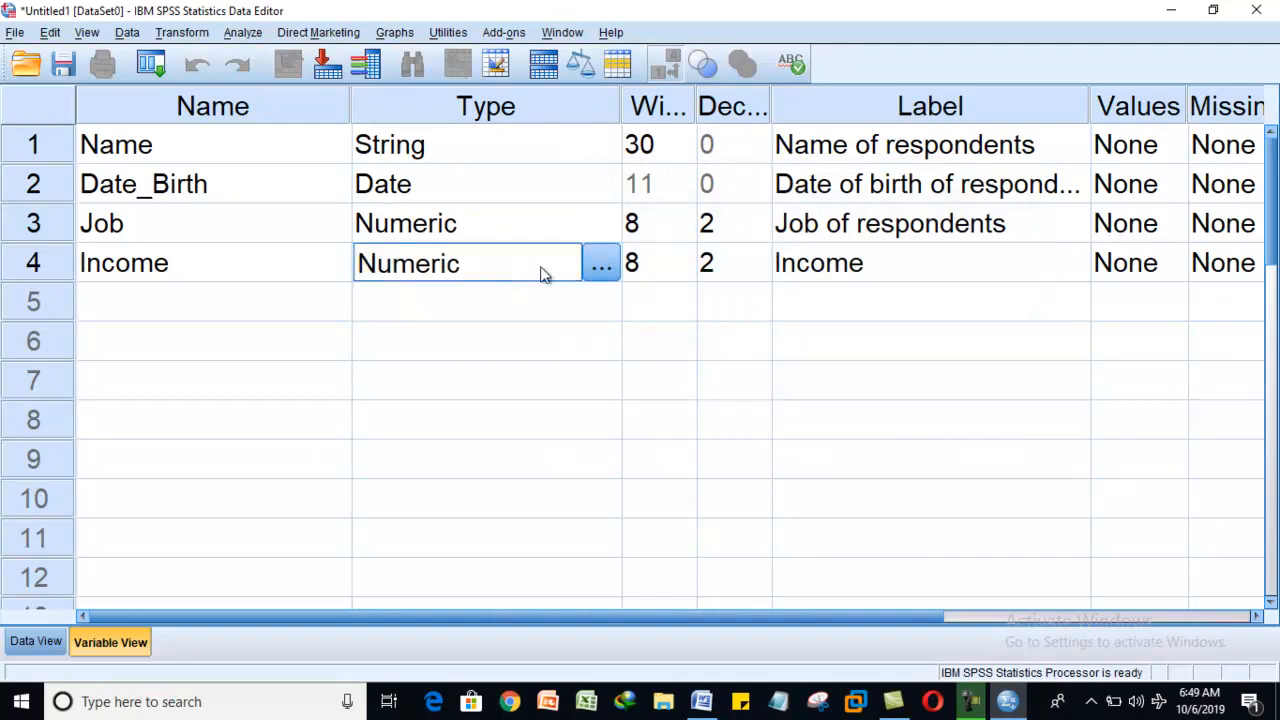
click(712, 701)
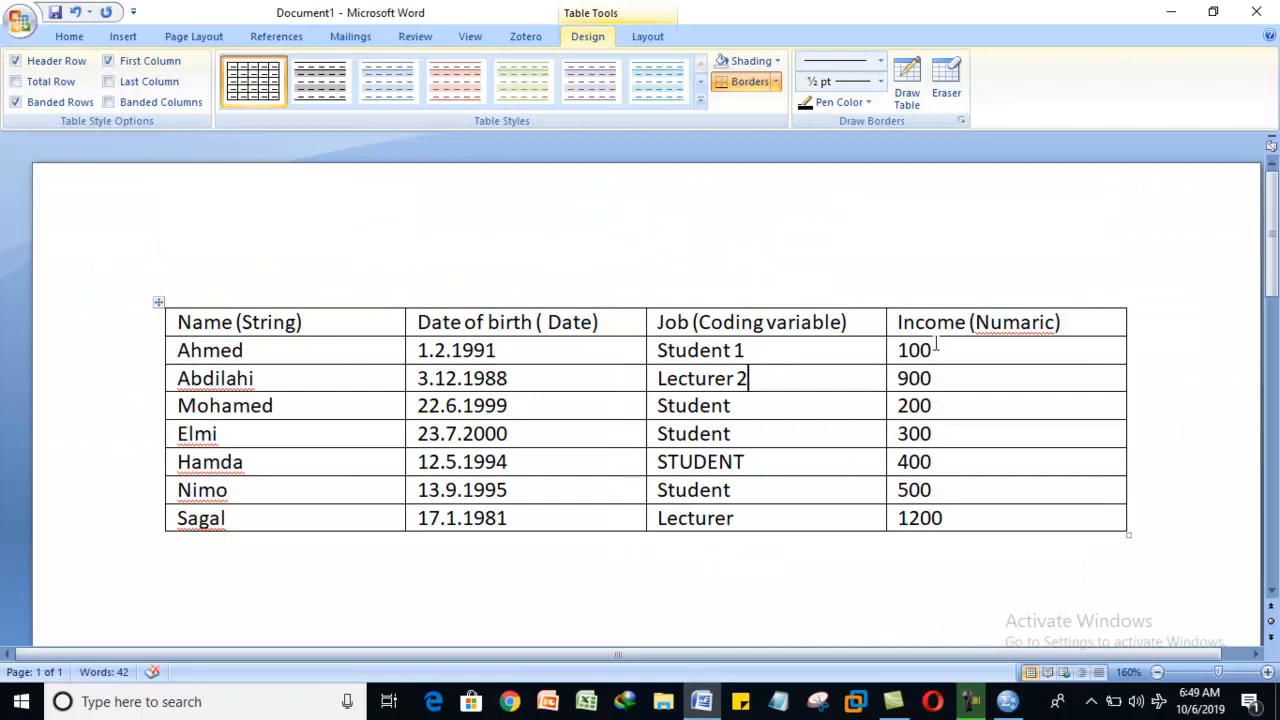
drag(976, 322, 1055, 322)
click(1007, 701)
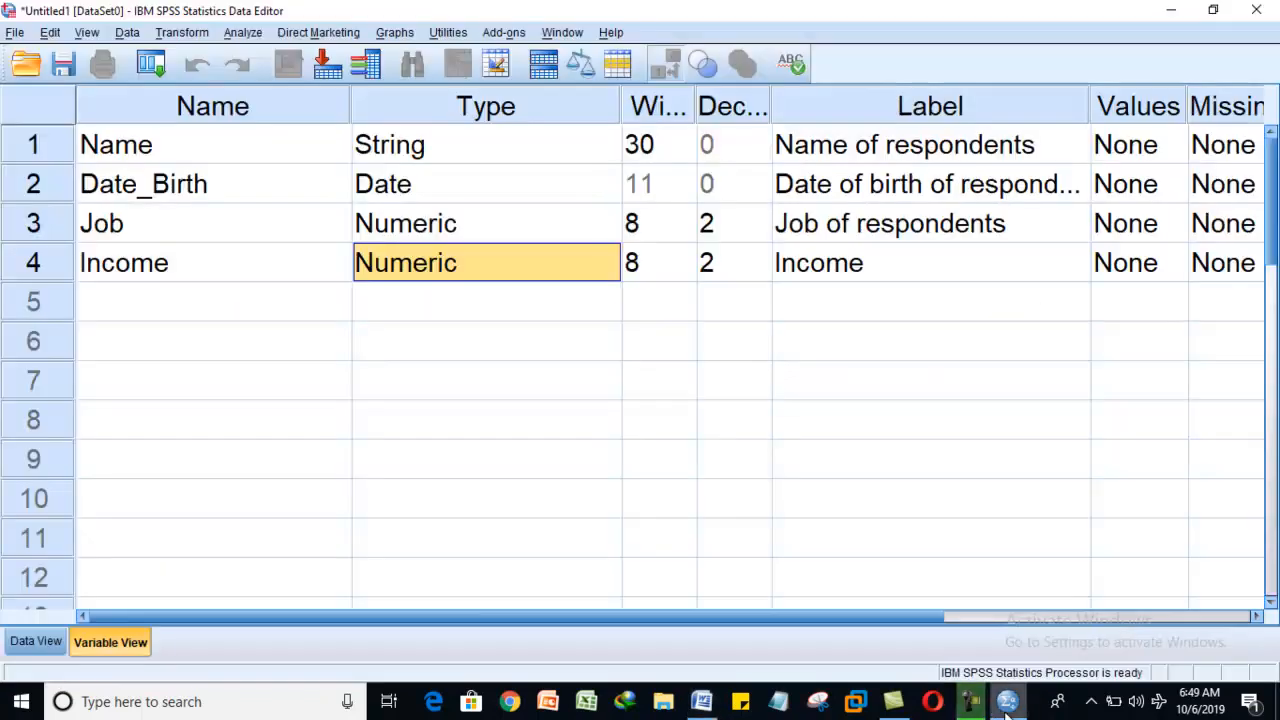
click(512, 268)
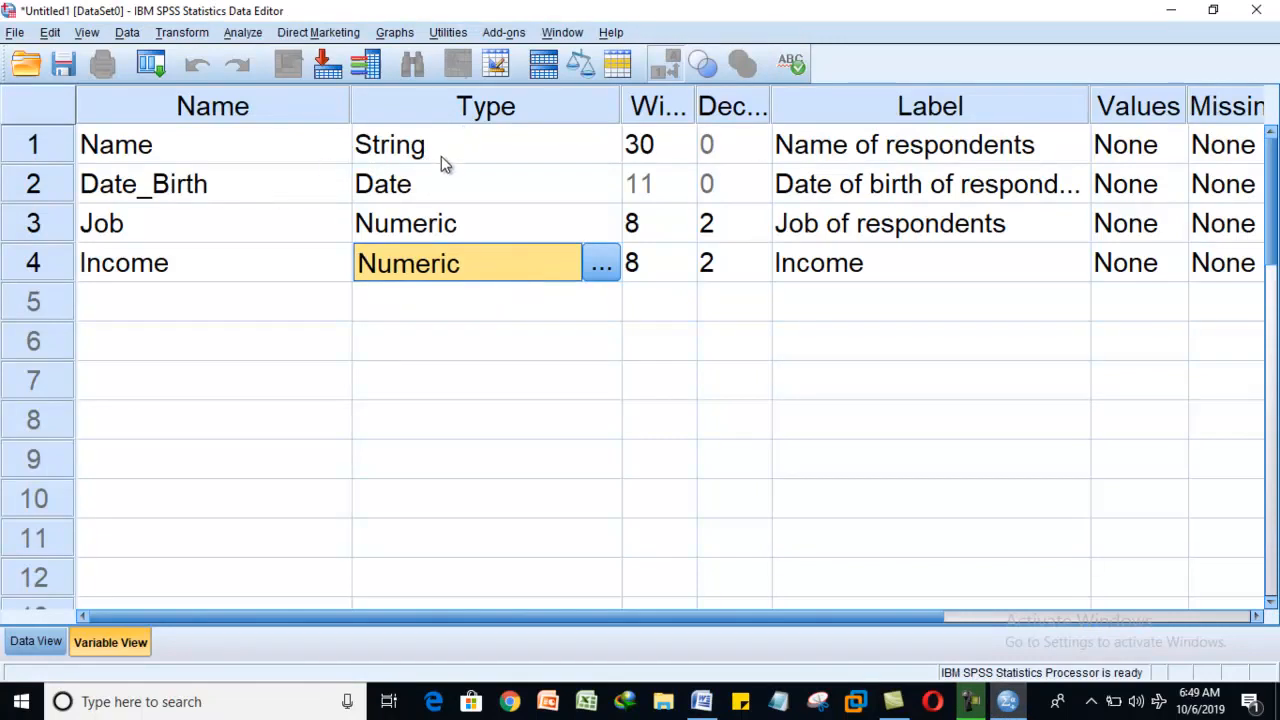
click(449, 191)
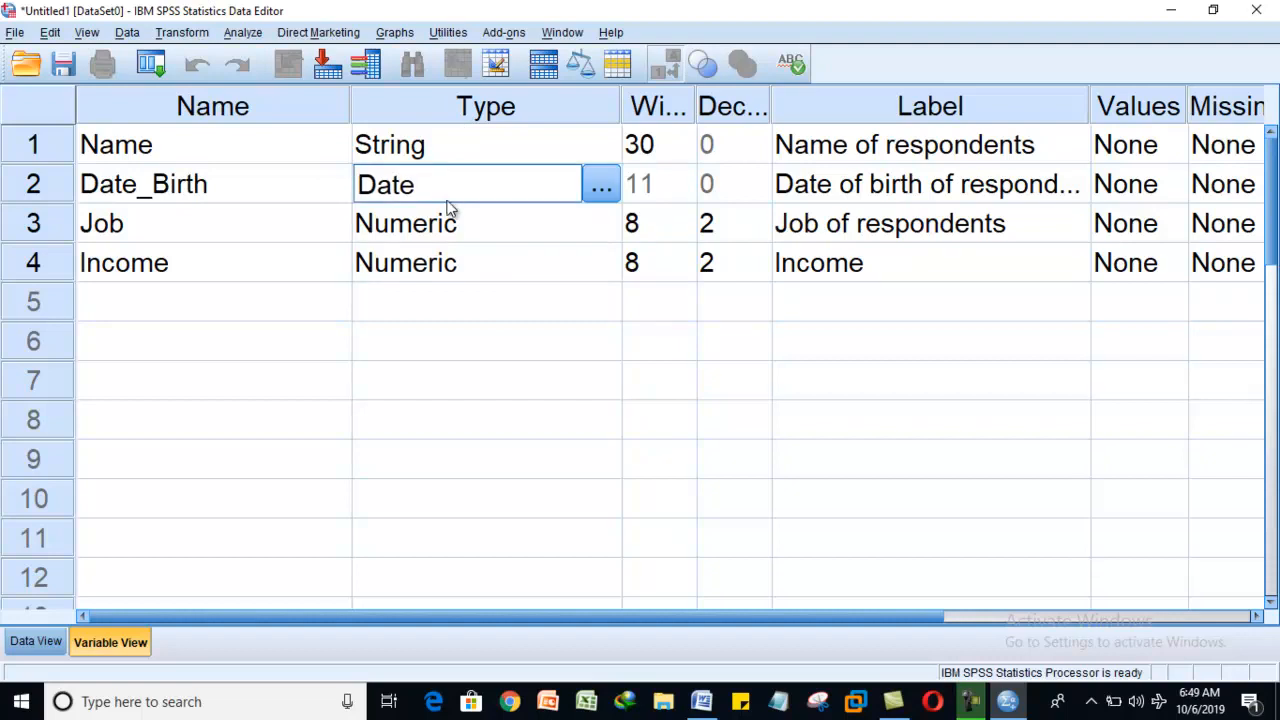
click(452, 265)
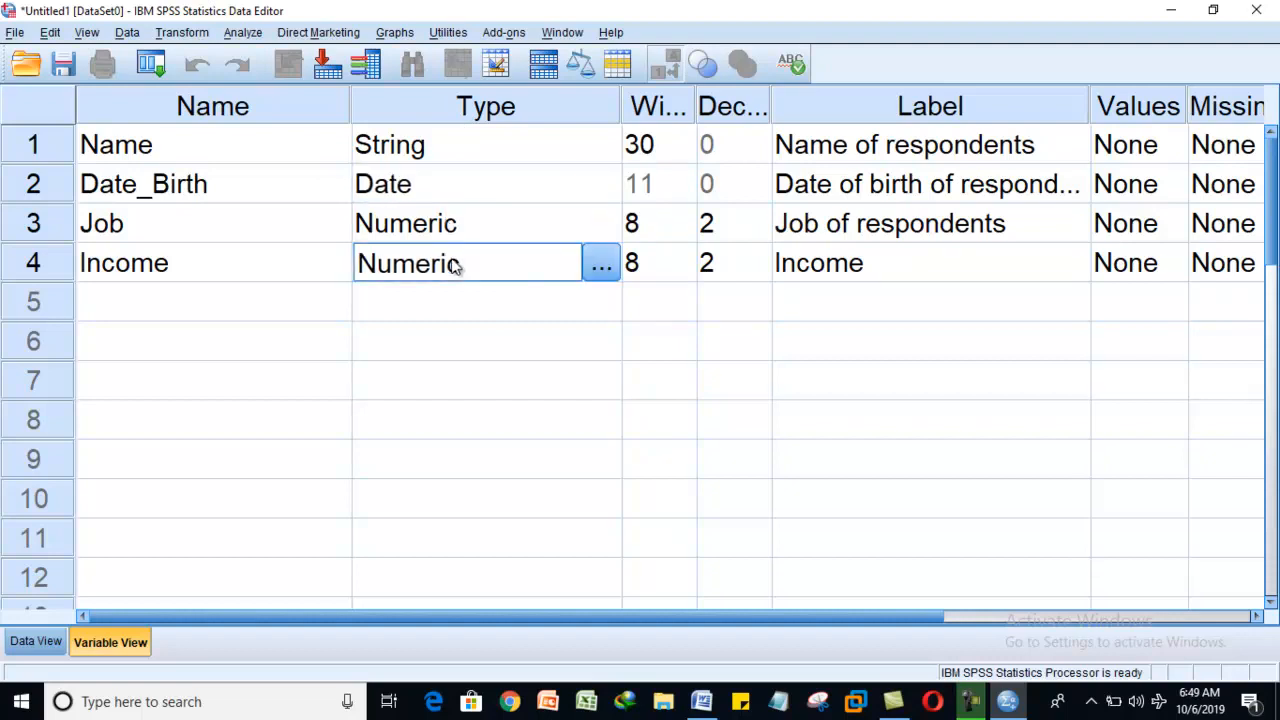
click(436, 228)
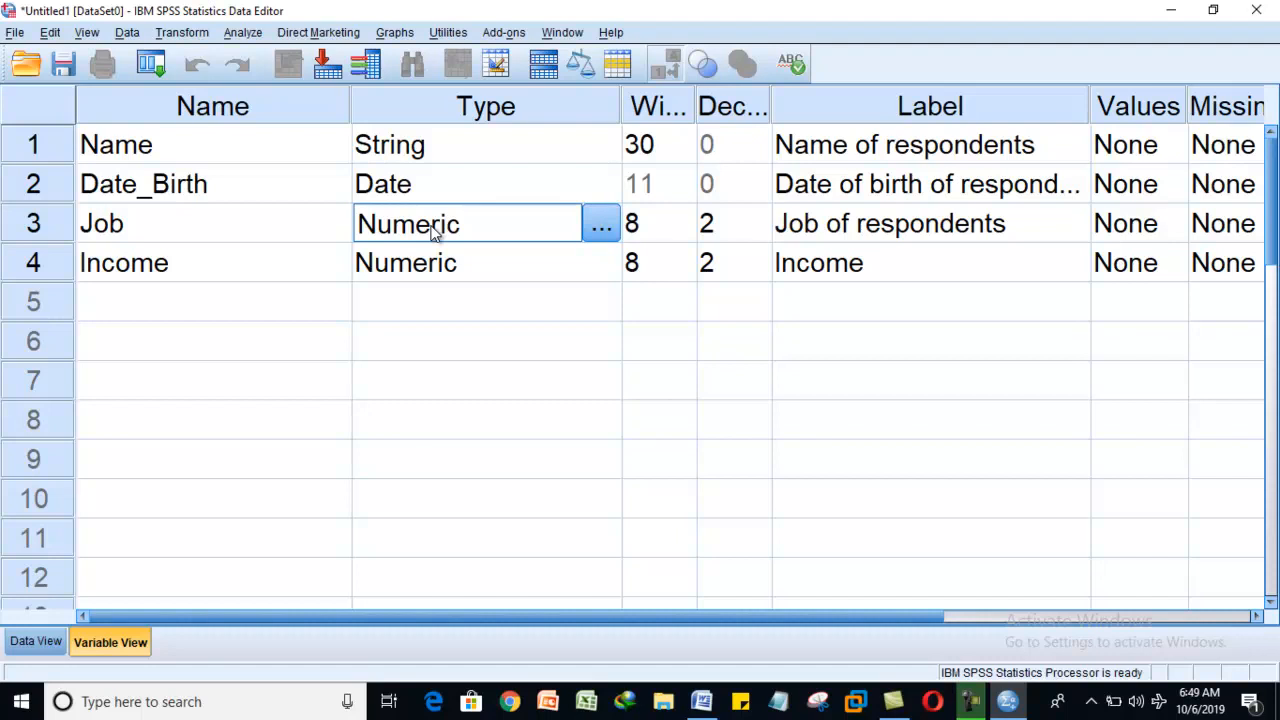
- Widen the Width column and review the width values of the Job and Income variables
drag(621, 100, 709, 102)
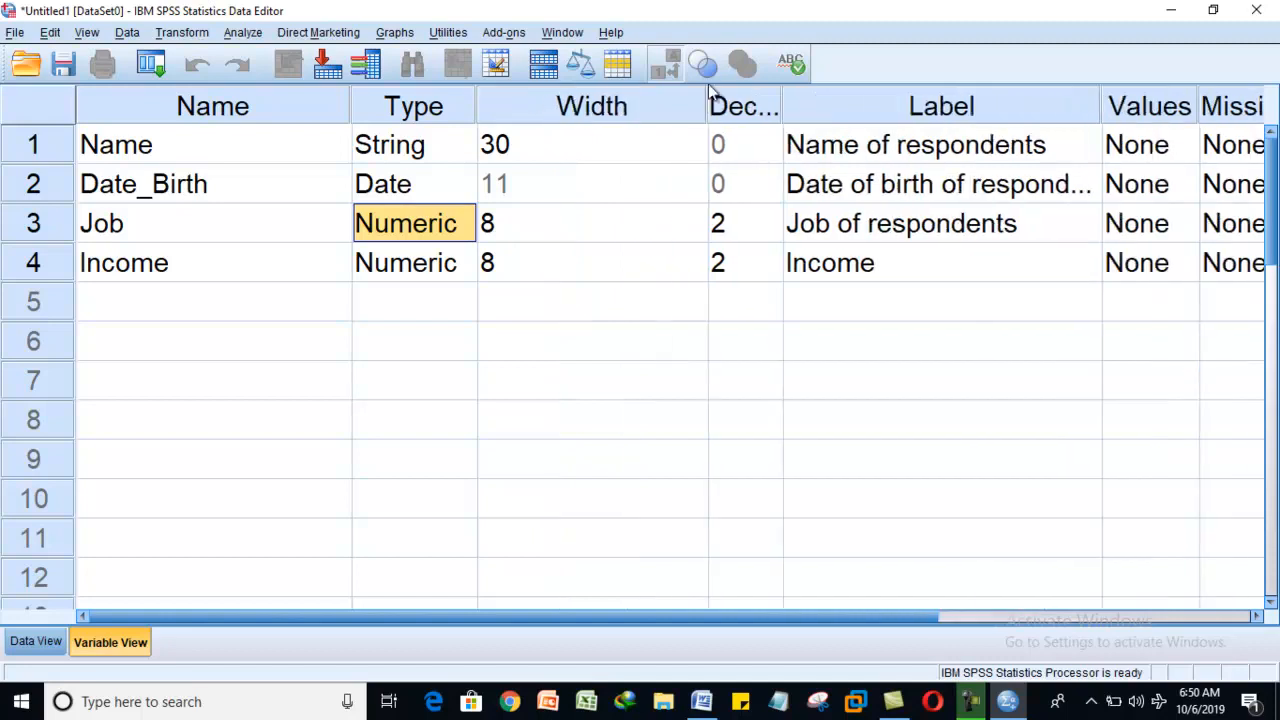
click(634, 107)
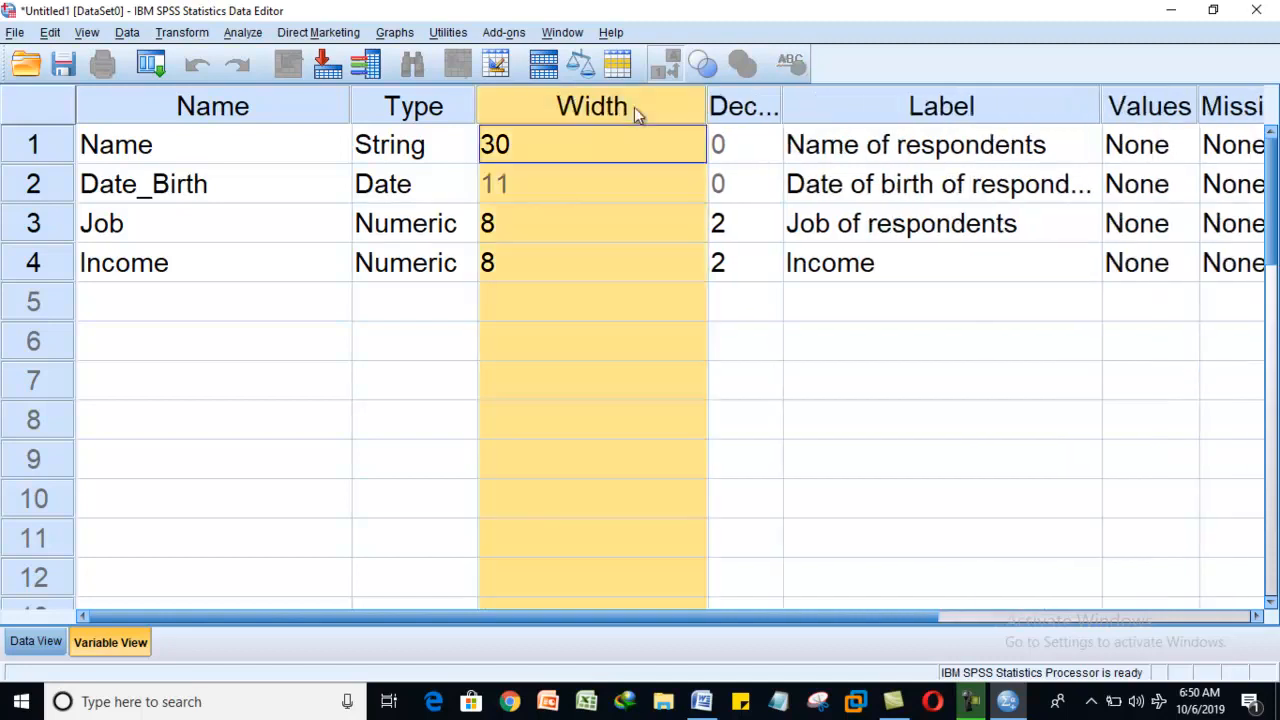
click(600, 159)
click(504, 229)
click(512, 256)
click(508, 230)
click(515, 259)
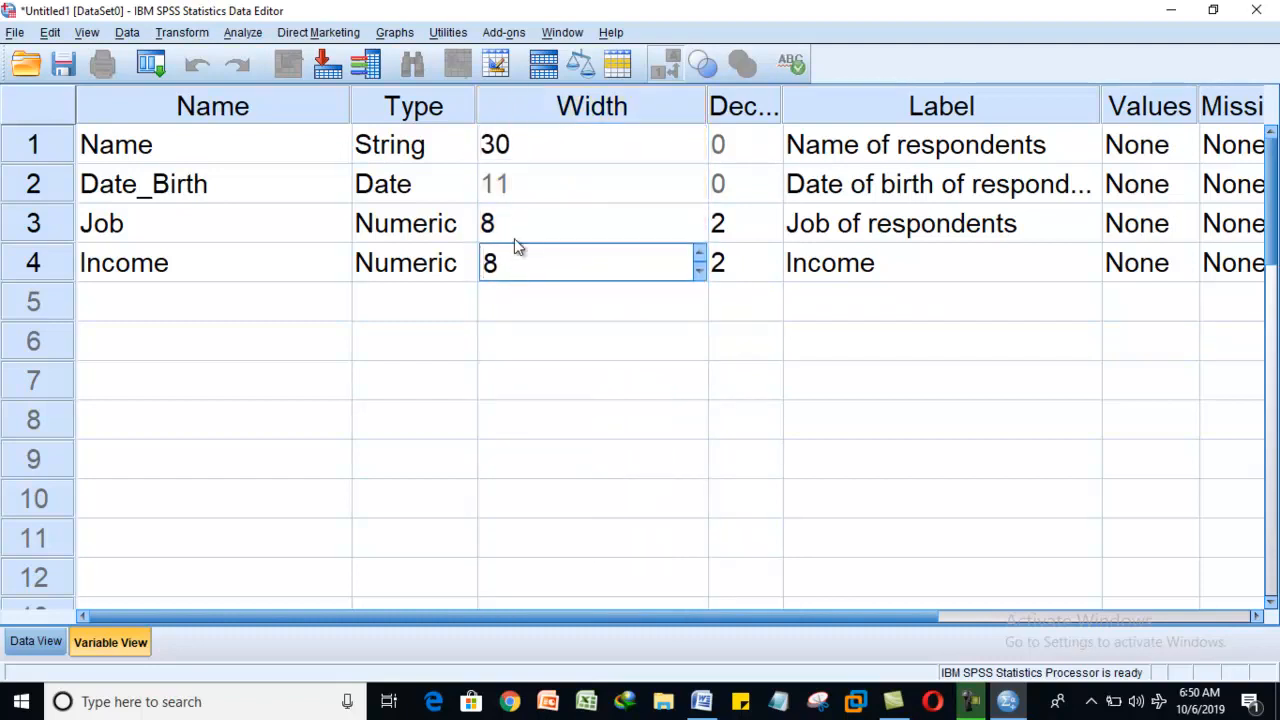
click(513, 224)
click(526, 260)
click(511, 229)
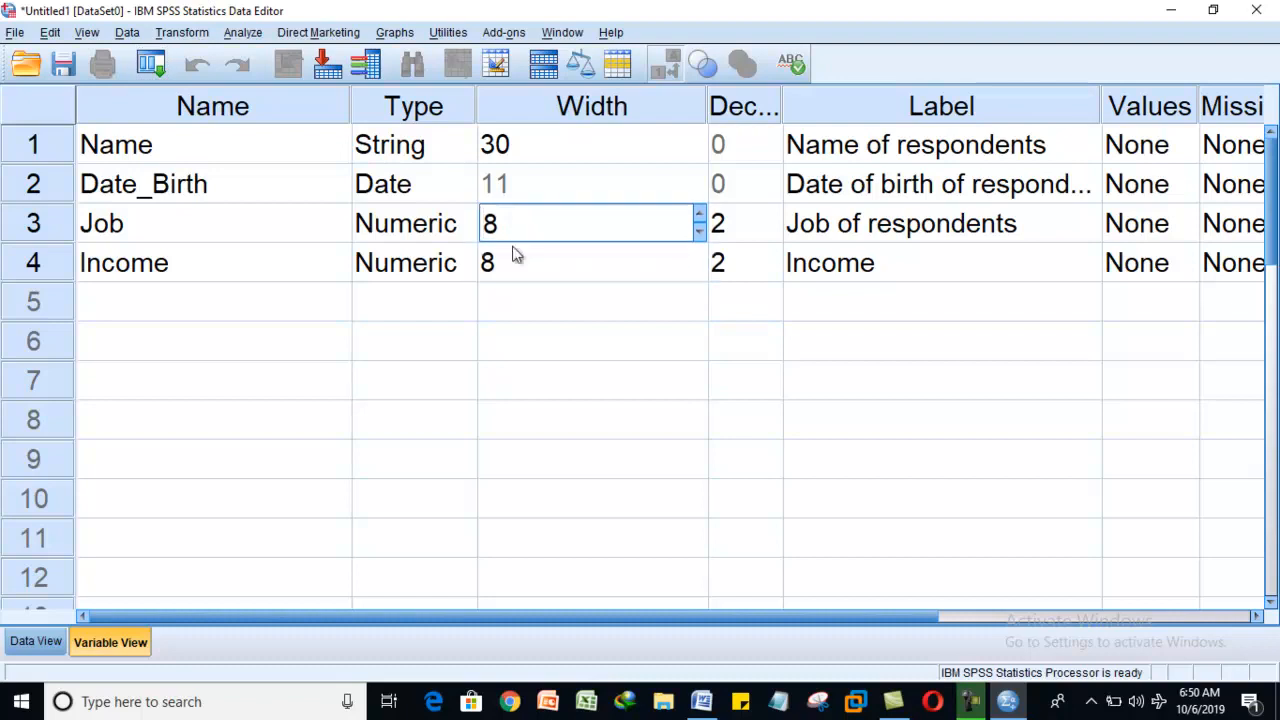
- Try decreasing the Job variable's width and raise it back to 8
click(699, 231)
click(699, 231)
click(700, 232)
click(700, 232)
click(701, 216)
click(700, 216)
click(700, 216)
click(700, 216)
- Adjust the Name variable's width up and down, ending at 29 characters
click(600, 135)
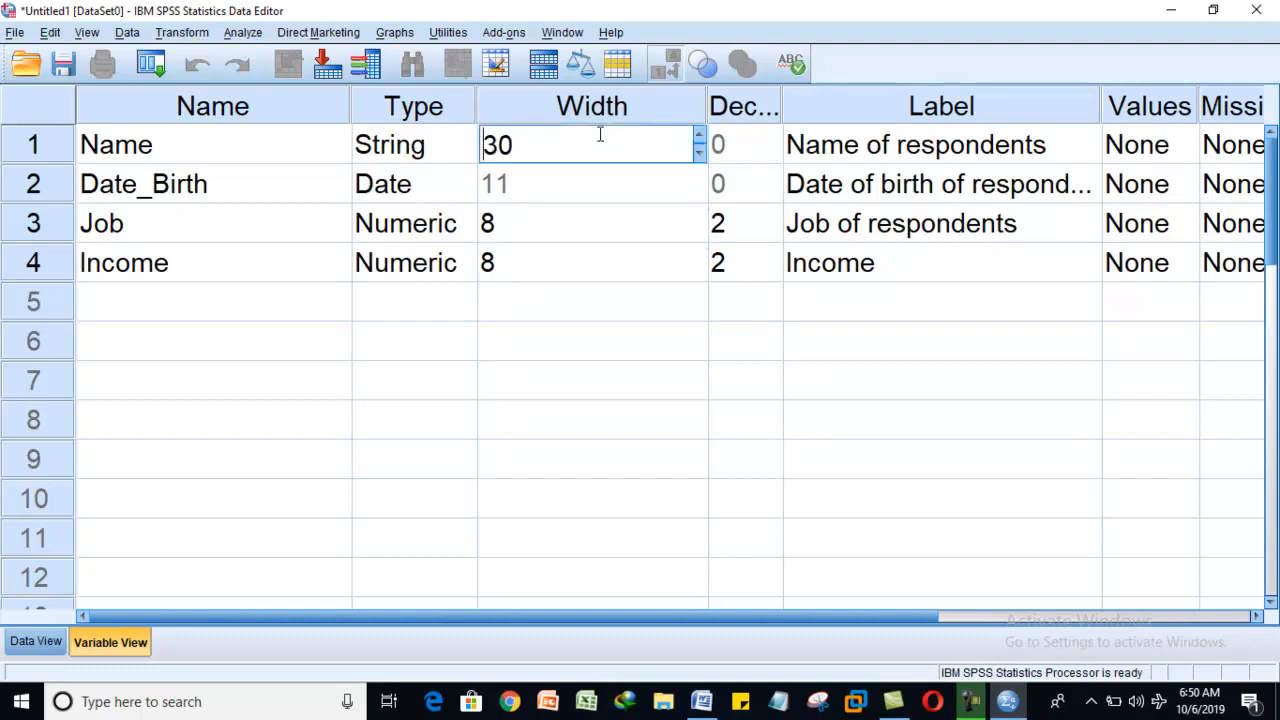
click(700, 137)
click(700, 137)
click(700, 137)
click(700, 137)
click(700, 137)
click(700, 155)
click(700, 155)
click(700, 155)
click(700, 155)
click(700, 155)
click(700, 155)
click(642, 233)
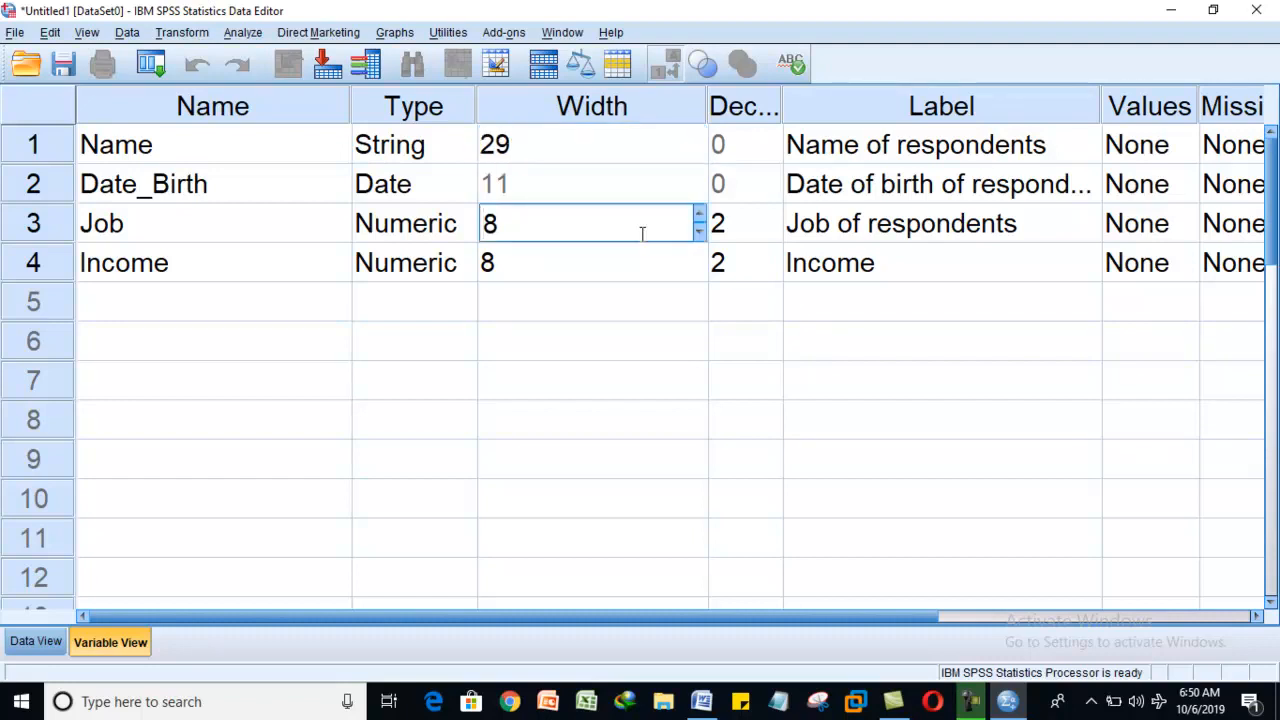
- Check the Date_Birth variable's width and review its date format options in the variable type settings without changing them
click(580, 180)
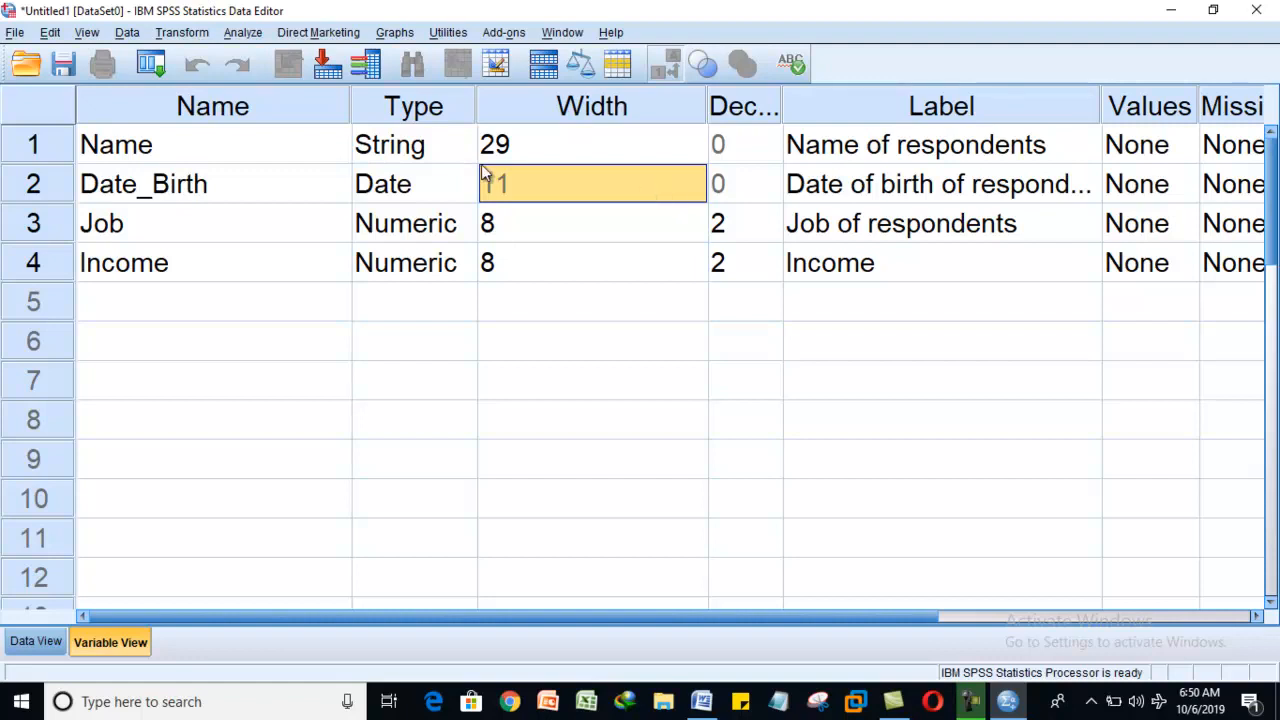
click(440, 184)
click(450, 184)
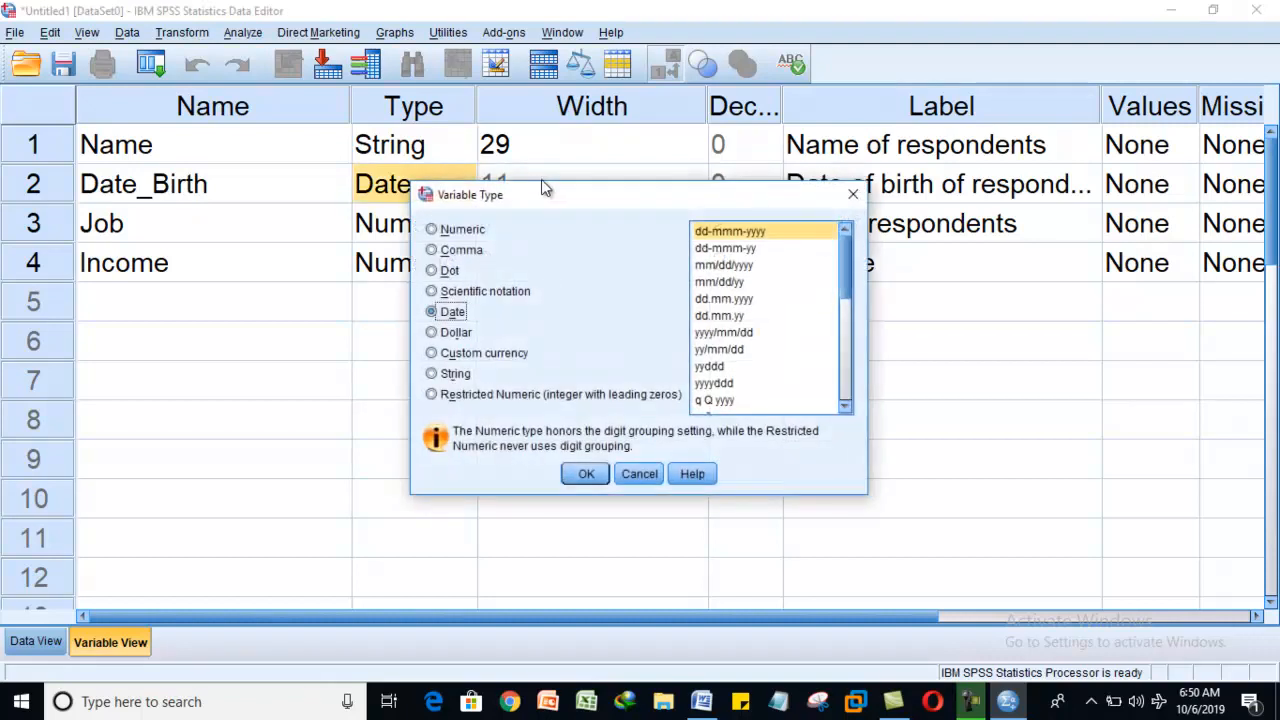
click(852, 192)
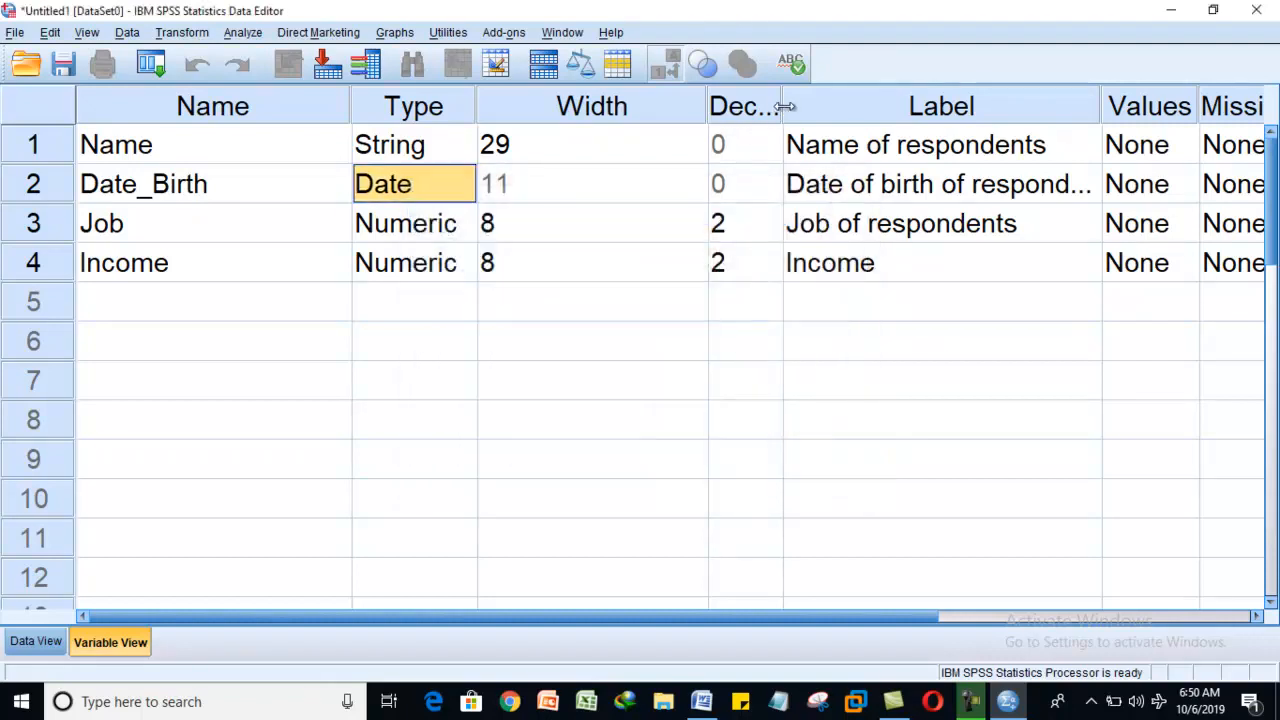
- Widen the Decimals column and try the Job variable's decimals at 0, finishing at 5
drag(783, 106, 948, 92)
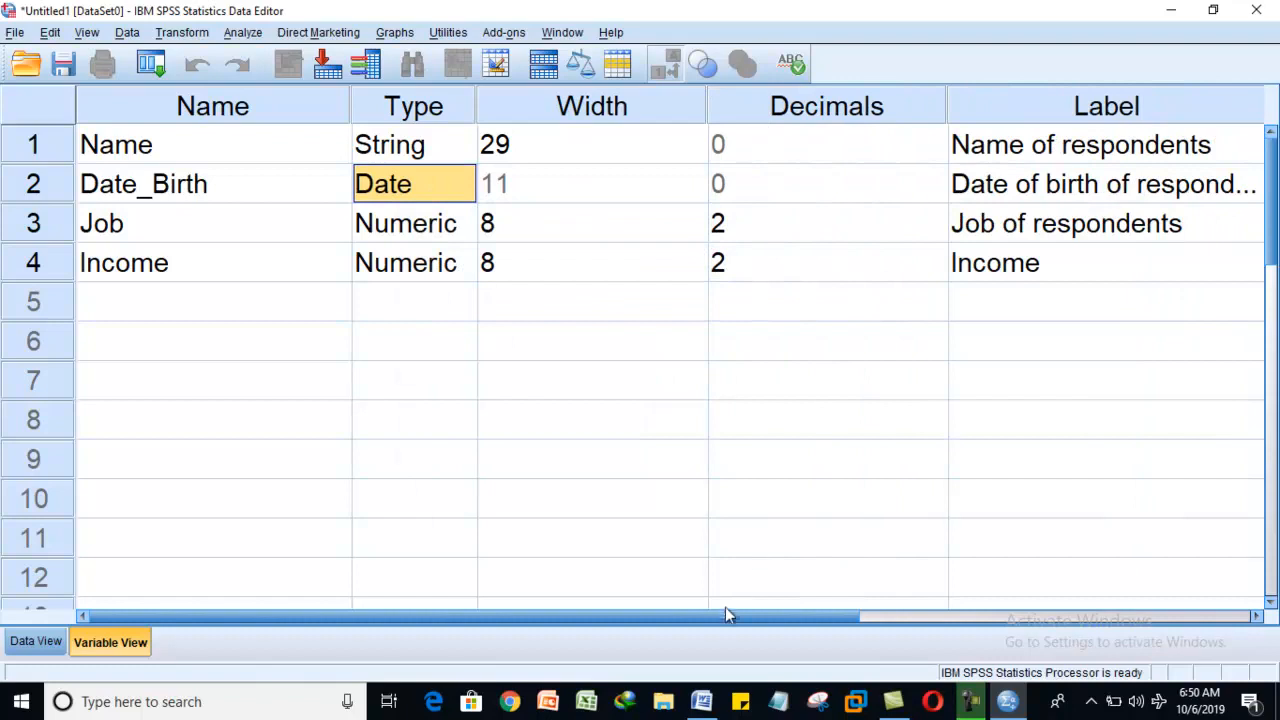
mouse_move(726, 614)
mouse_down()
mouse_move(815, 620)
mouse_move(727, 618)
mouse_up()
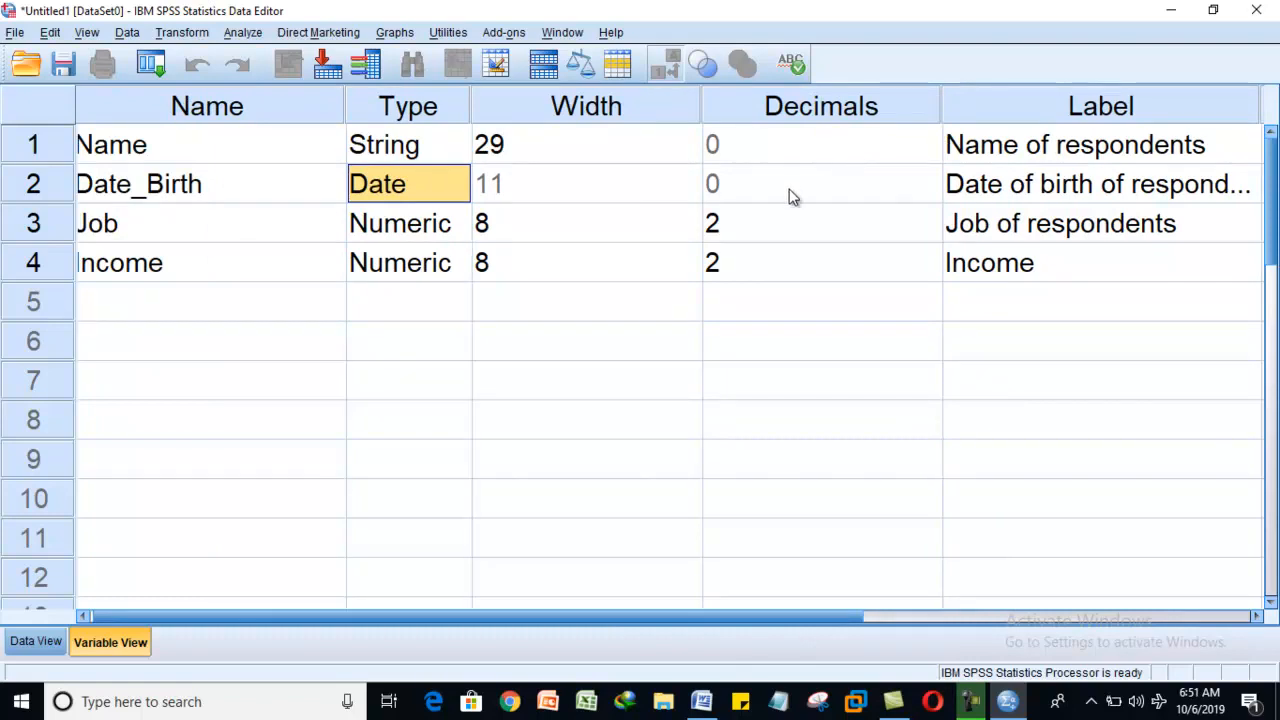
click(814, 220)
double_click(933, 236)
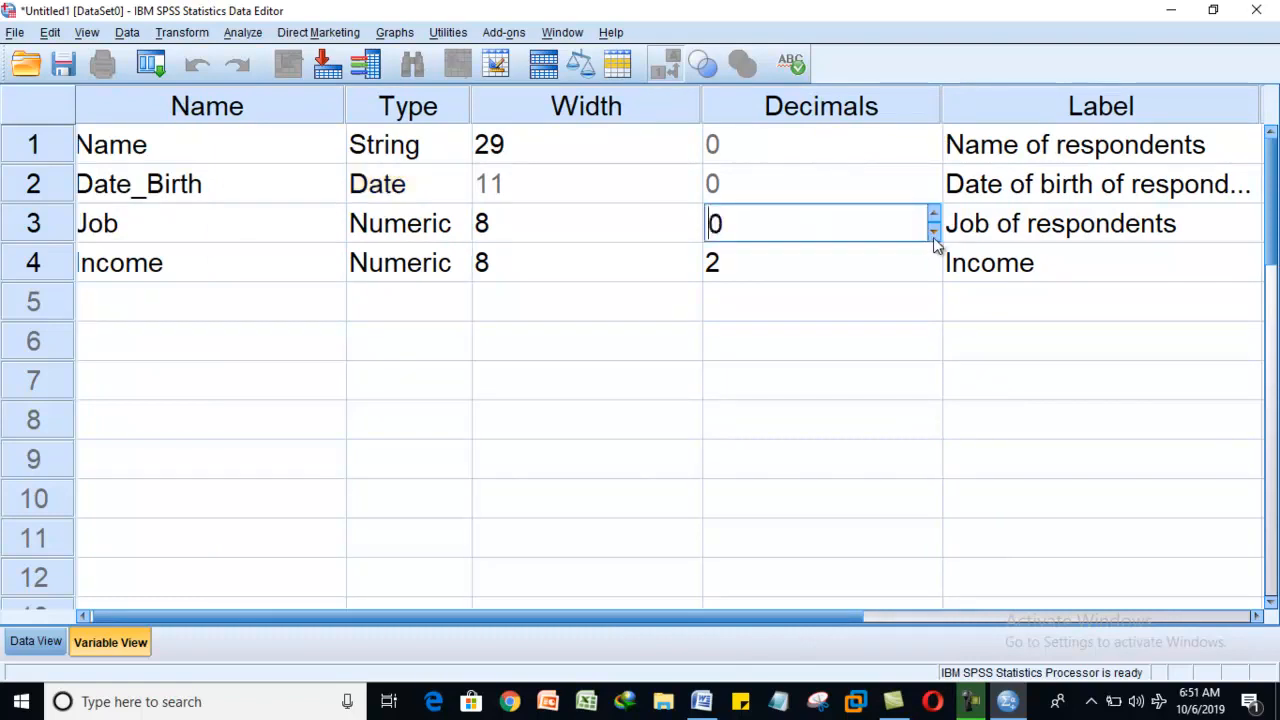
triple_click(938, 207)
double_click(935, 213)
click(763, 251)
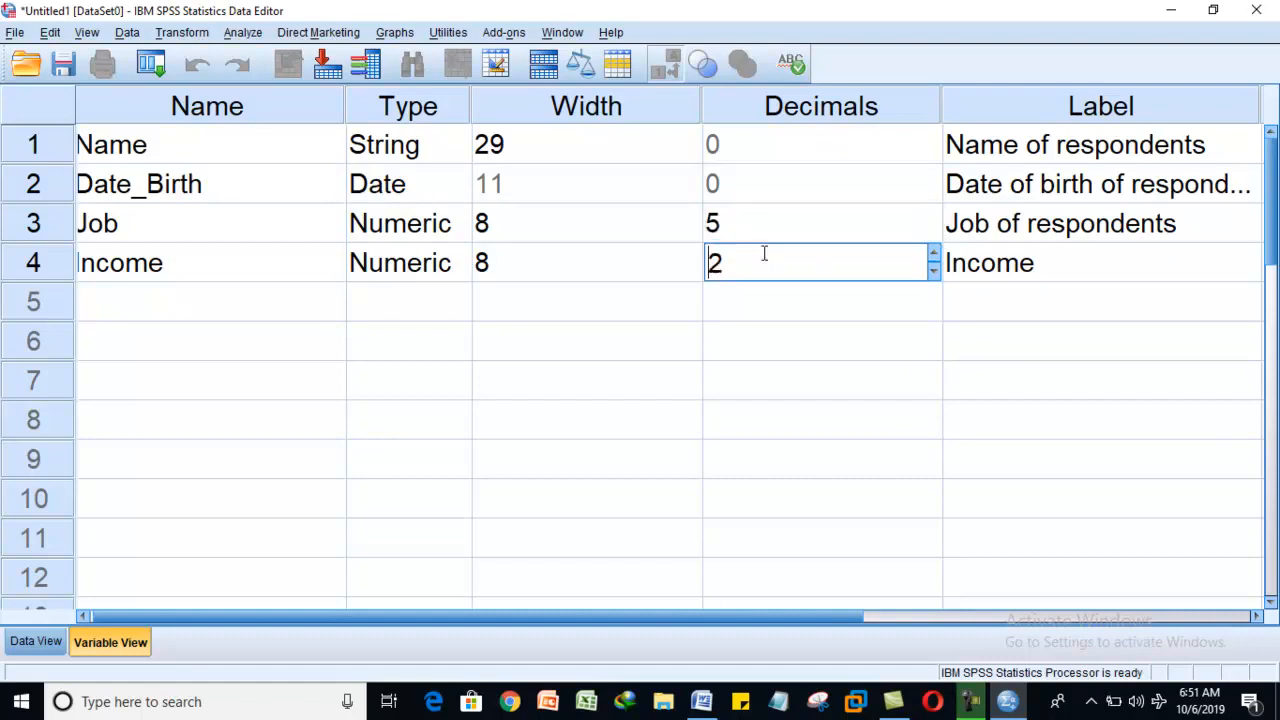
click(284, 153)
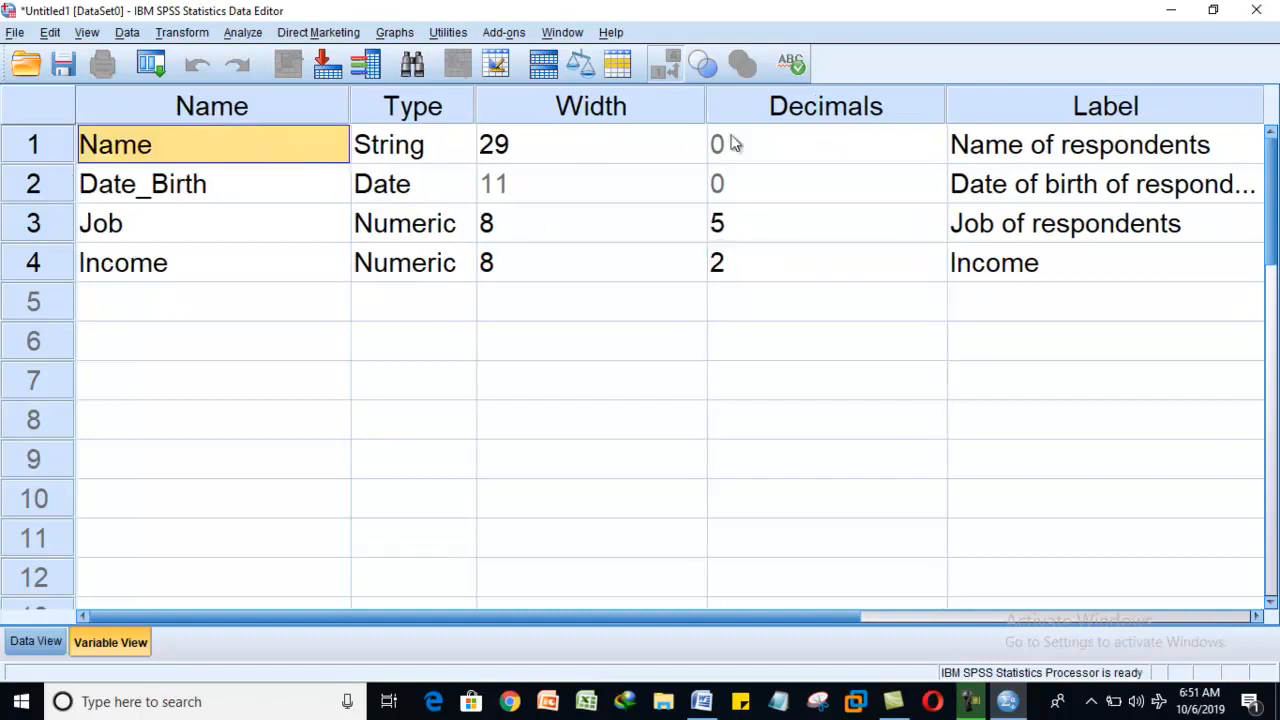
- Switch to the Word table and try appending the digits 1 and 0 to the first respondent's name, erasing each
click(701, 701)
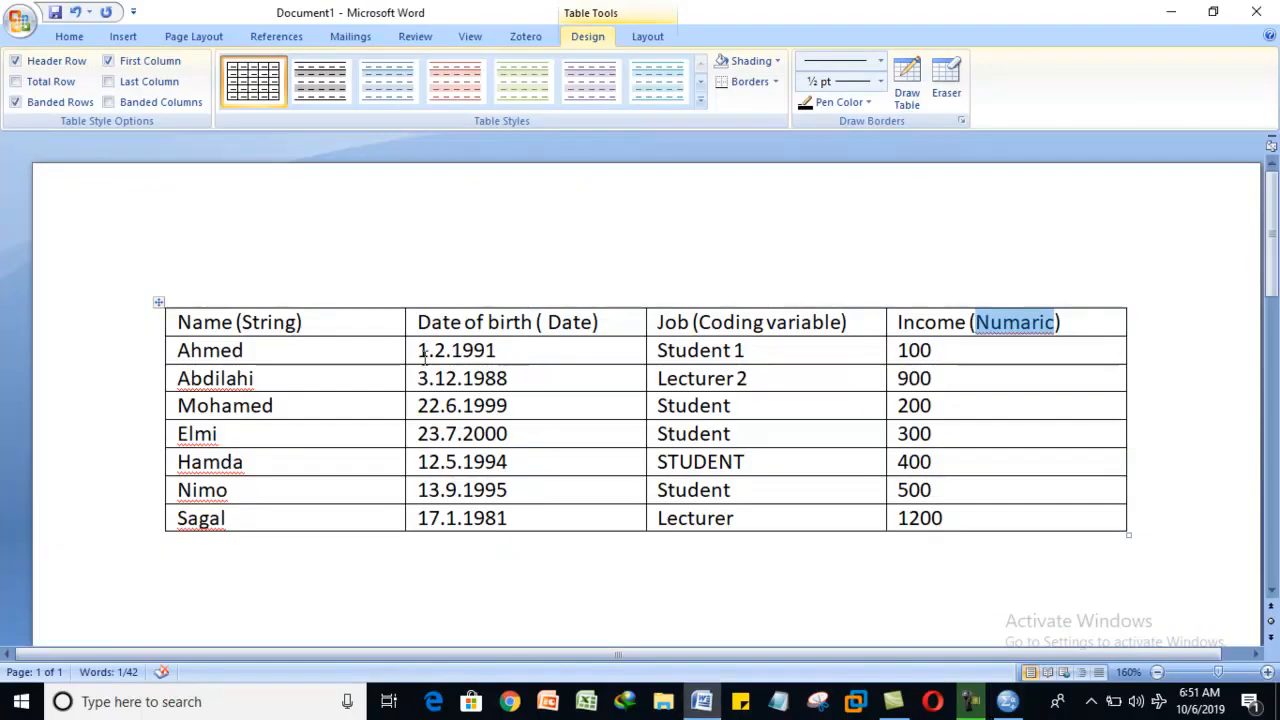
click(248, 350)
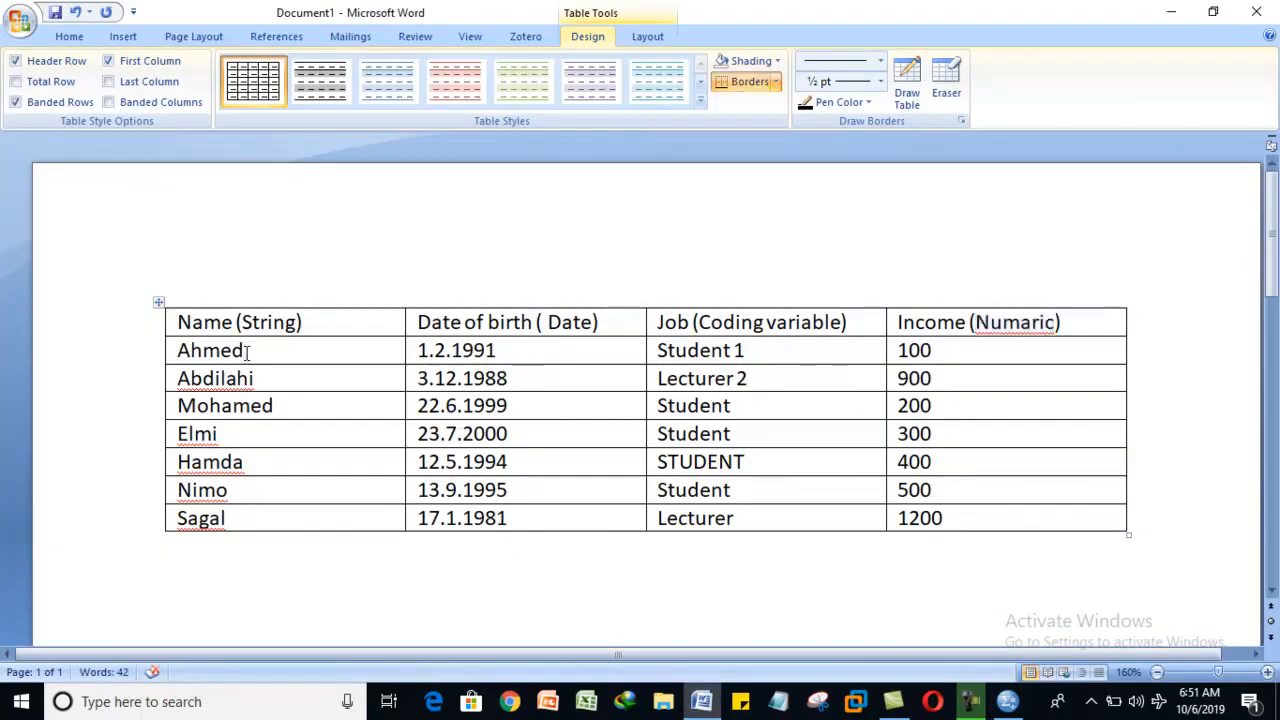
text(1)
key(BackSpace)
text(0)
key(BackSpace)
- Try adding extra digits to the first date of birth and a 5 to the first income, erasing them again
click(502, 348)
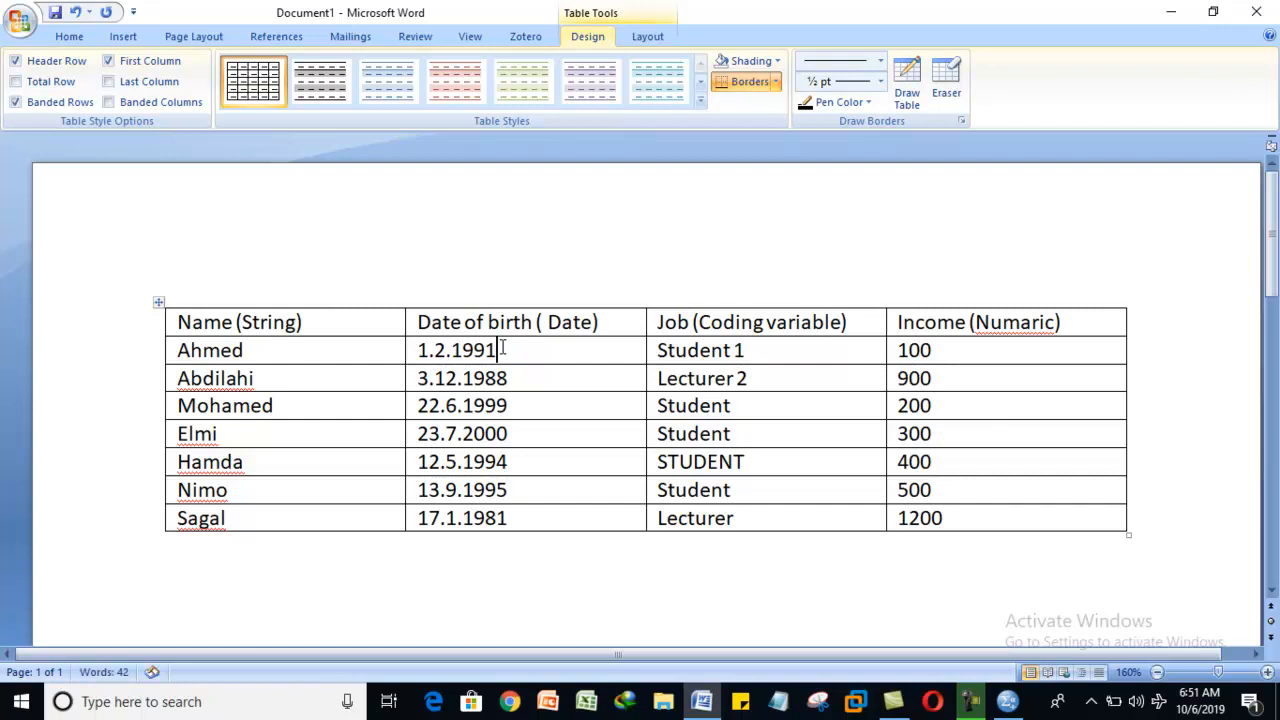
click(428, 350)
text(.2)
key(BackSpace)
key(BackSpace)
click(933, 350)
text(5)
key(BackSpace)
- Return to SPSS and examine the decimals cells of the Name and Date_Birth variables
click(1007, 701)
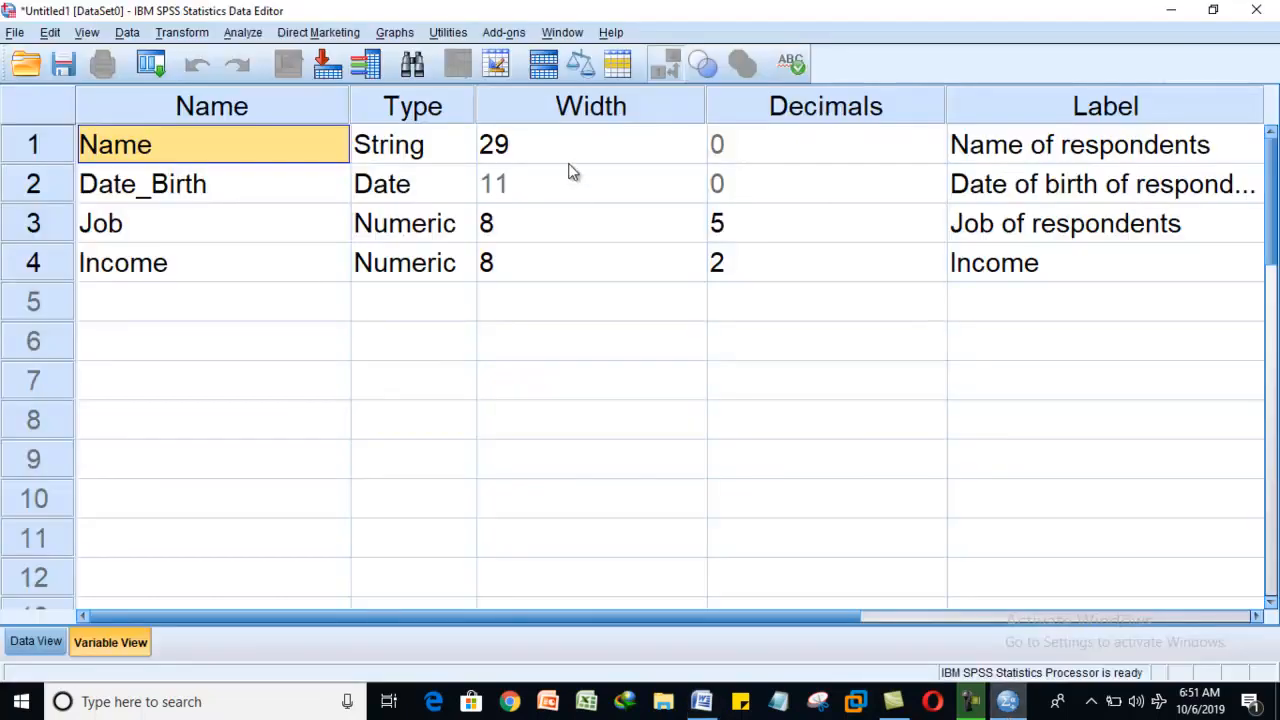
click(815, 145)
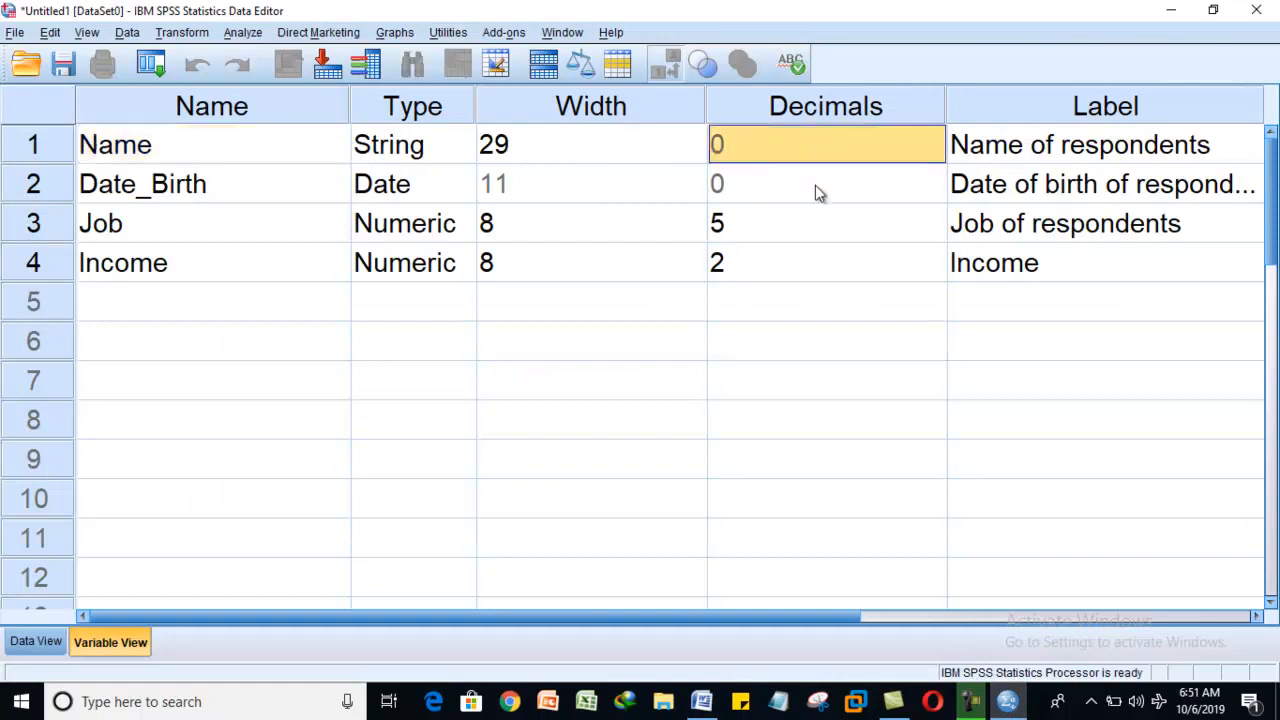
click(815, 185)
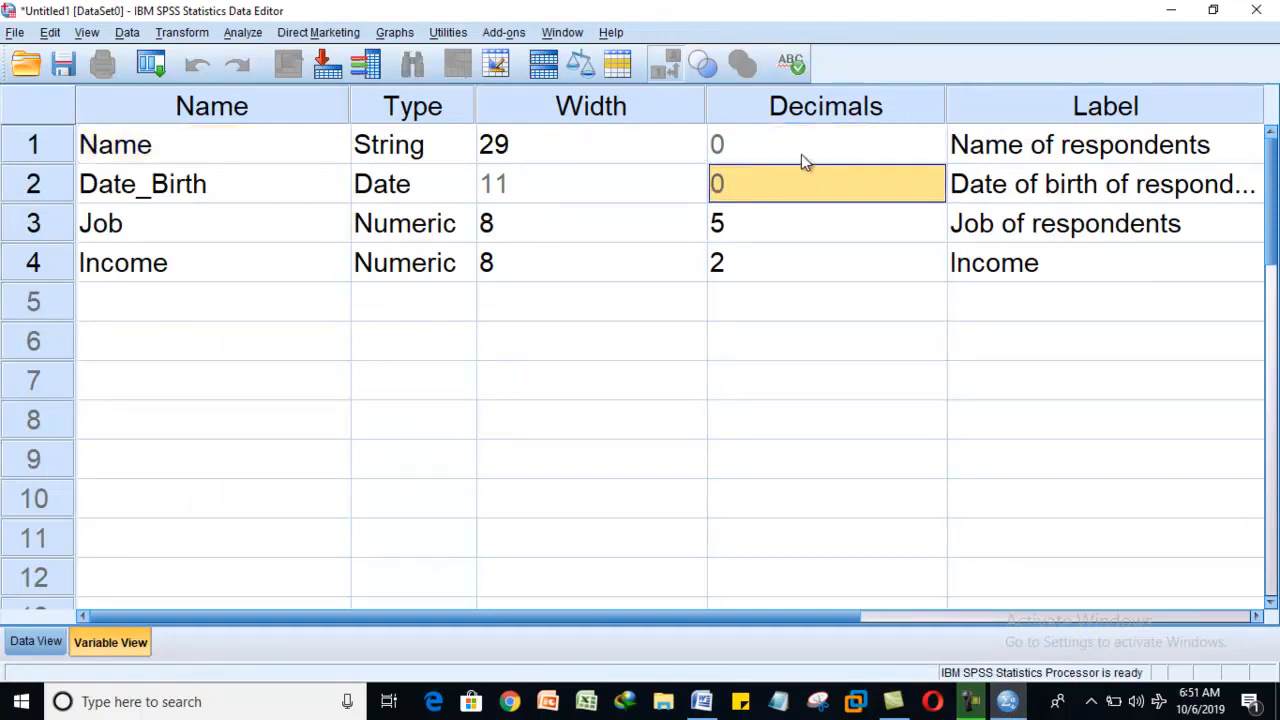
click(798, 147)
drag(798, 145, 798, 166)
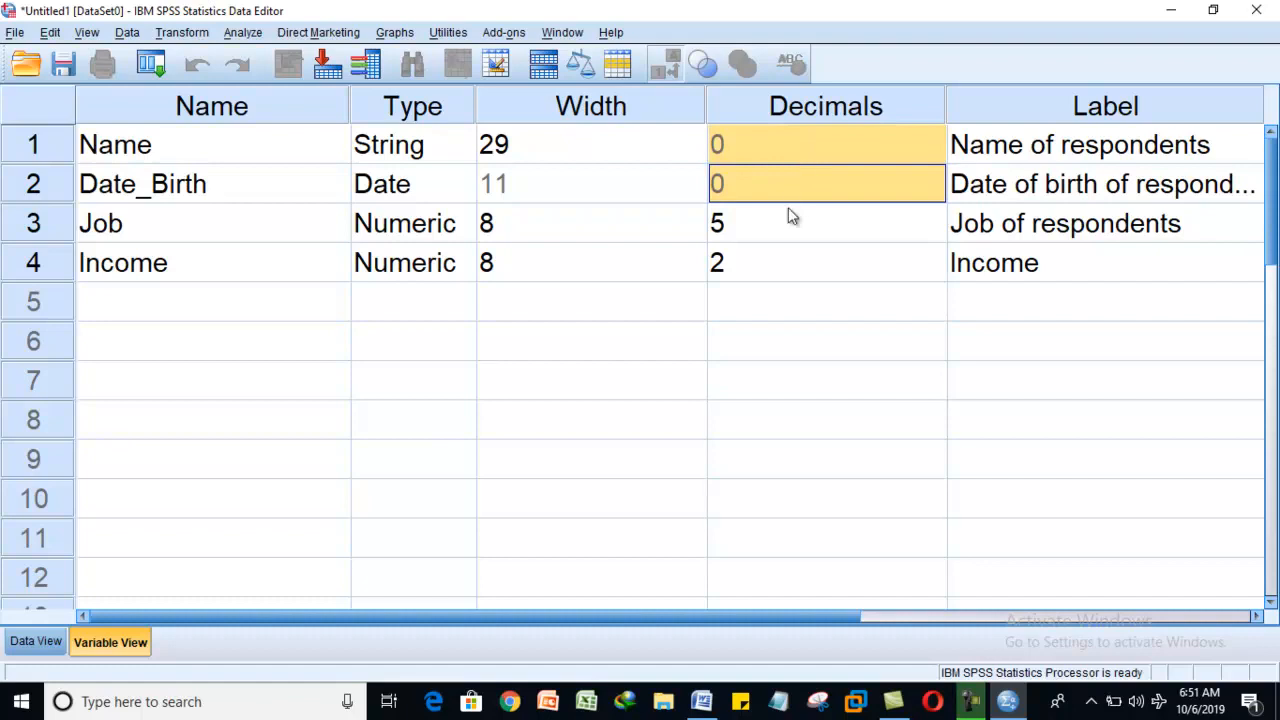
- Raise the Job variable's decimals to 6 and lower them to 2
double_click(800, 212)
click(938, 215)
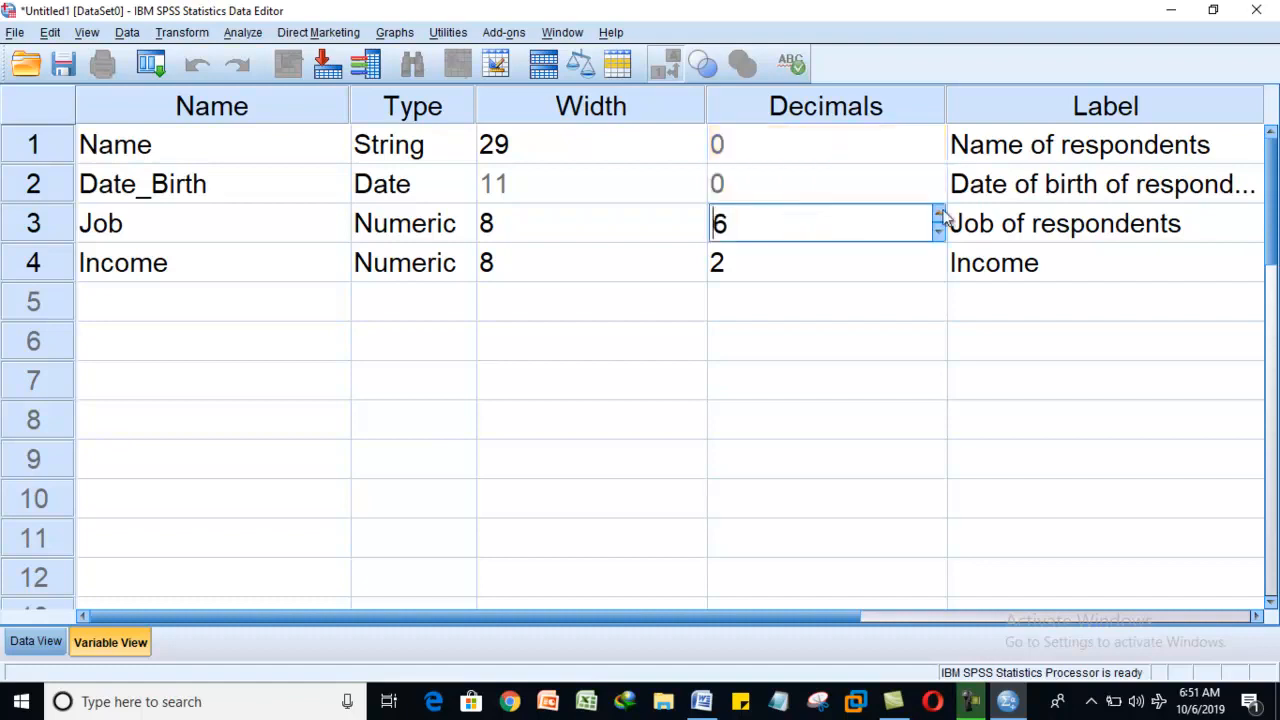
click(939, 231)
click(939, 231)
click(939, 231)
click(939, 231)
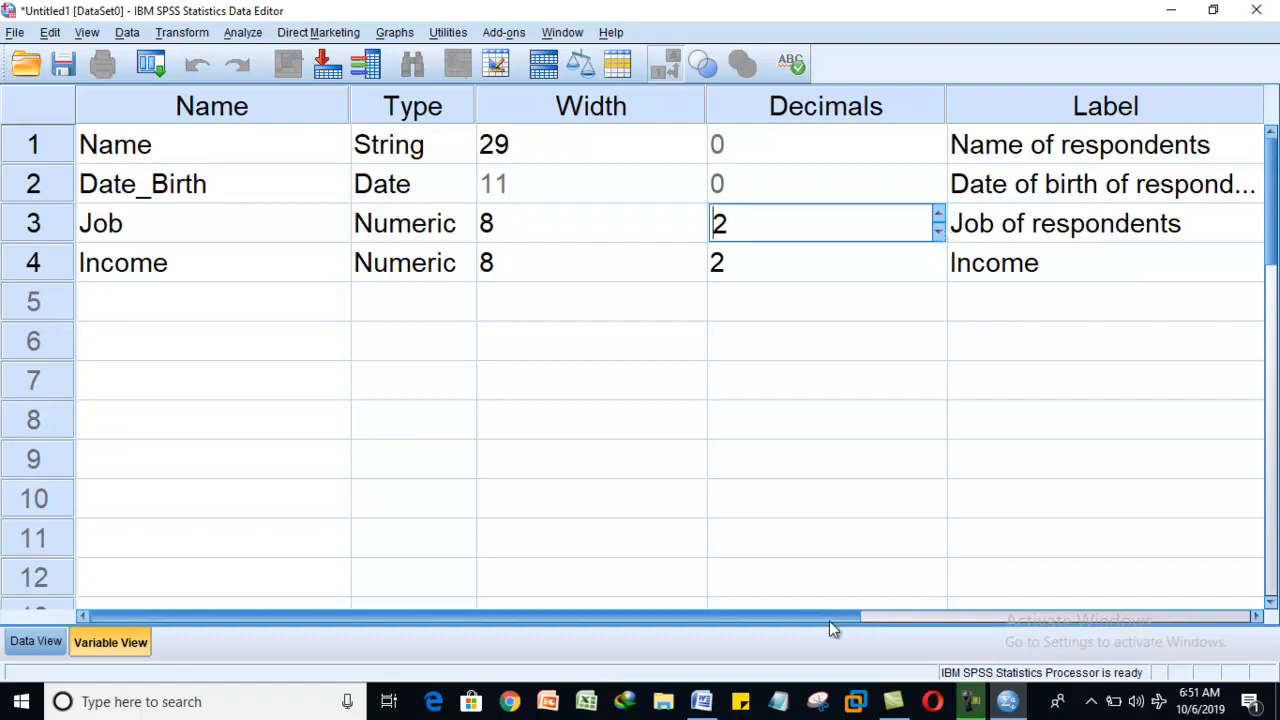
- Review the Label, Name and Decimals columns of the four variables
drag(829, 621, 1033, 619)
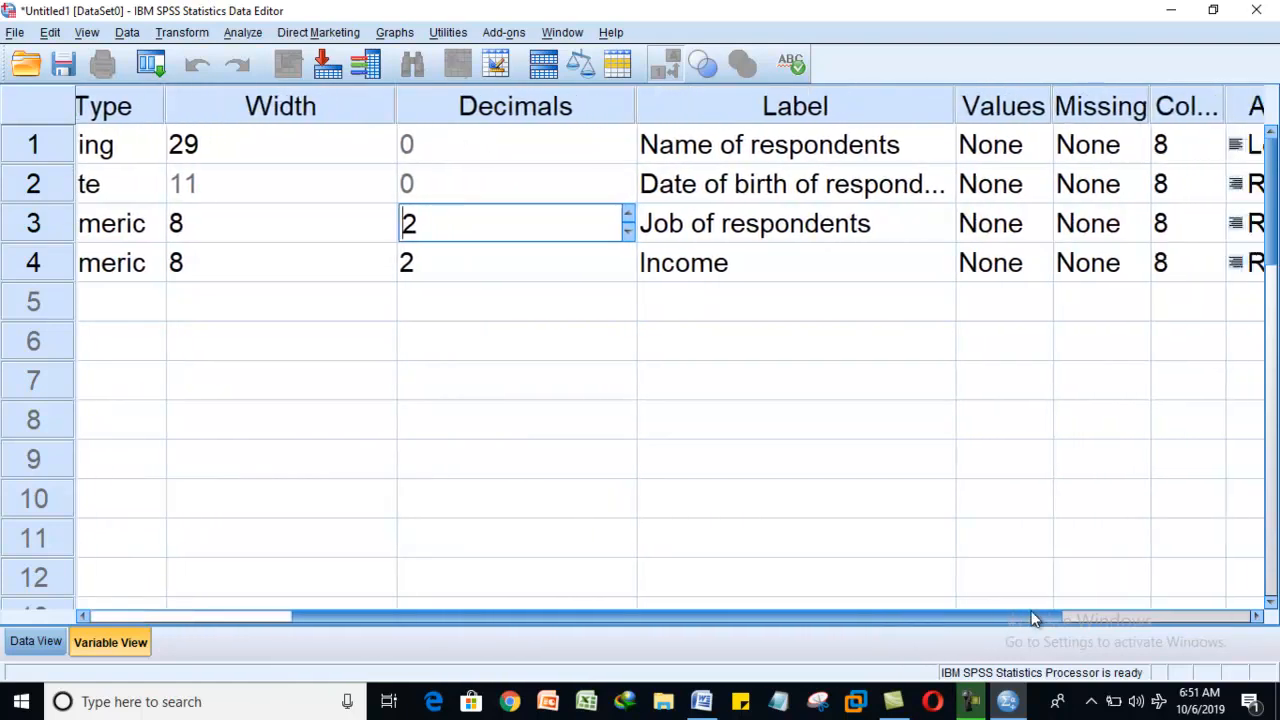
click(779, 118)
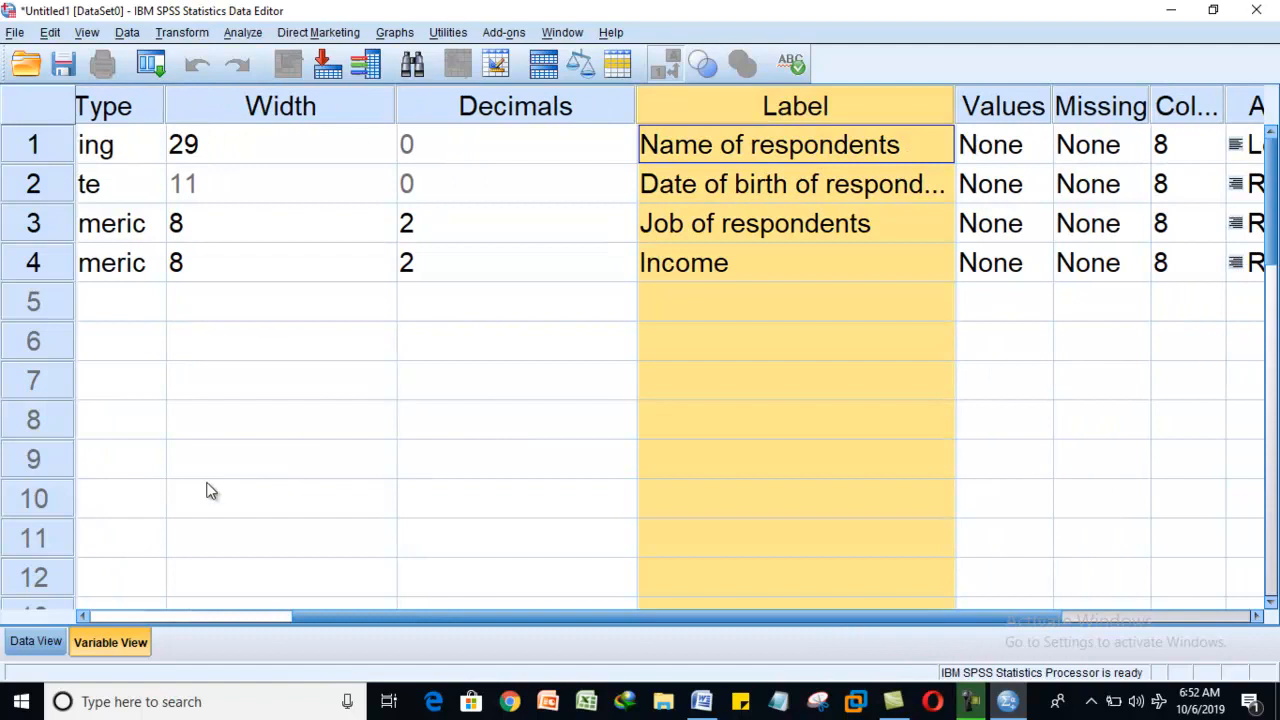
click(84, 616)
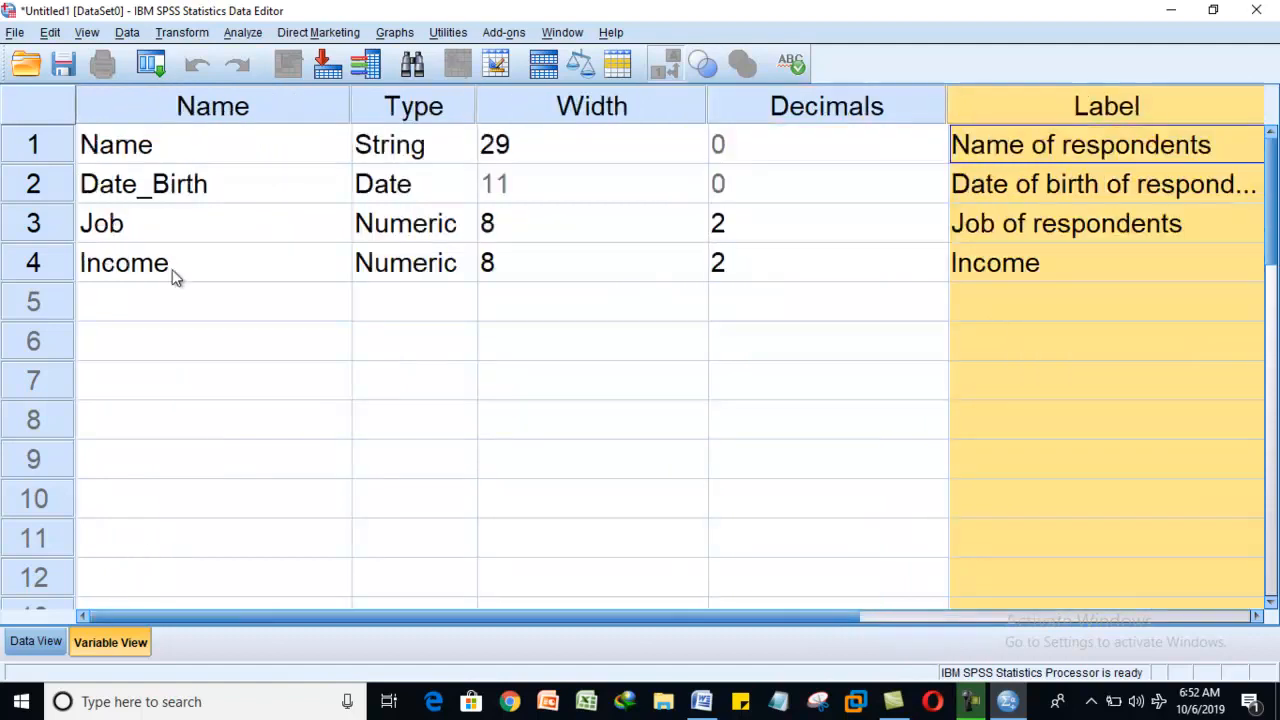
click(241, 108)
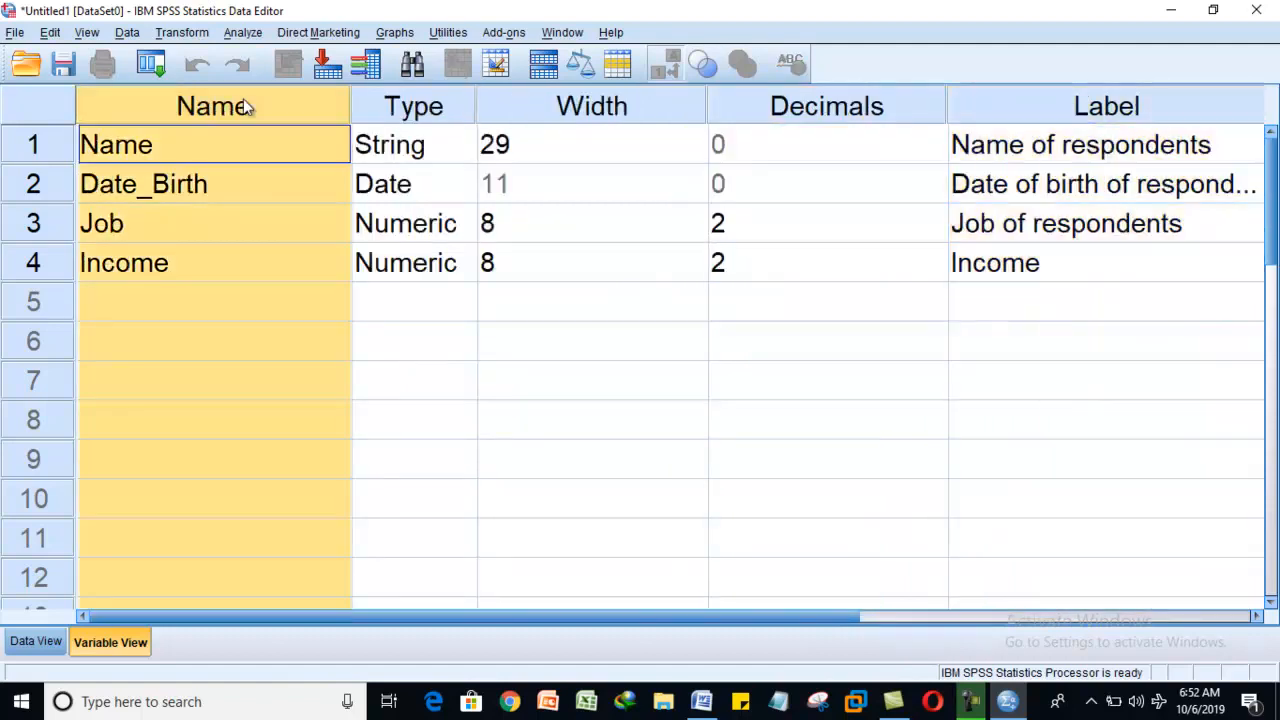
click(826, 106)
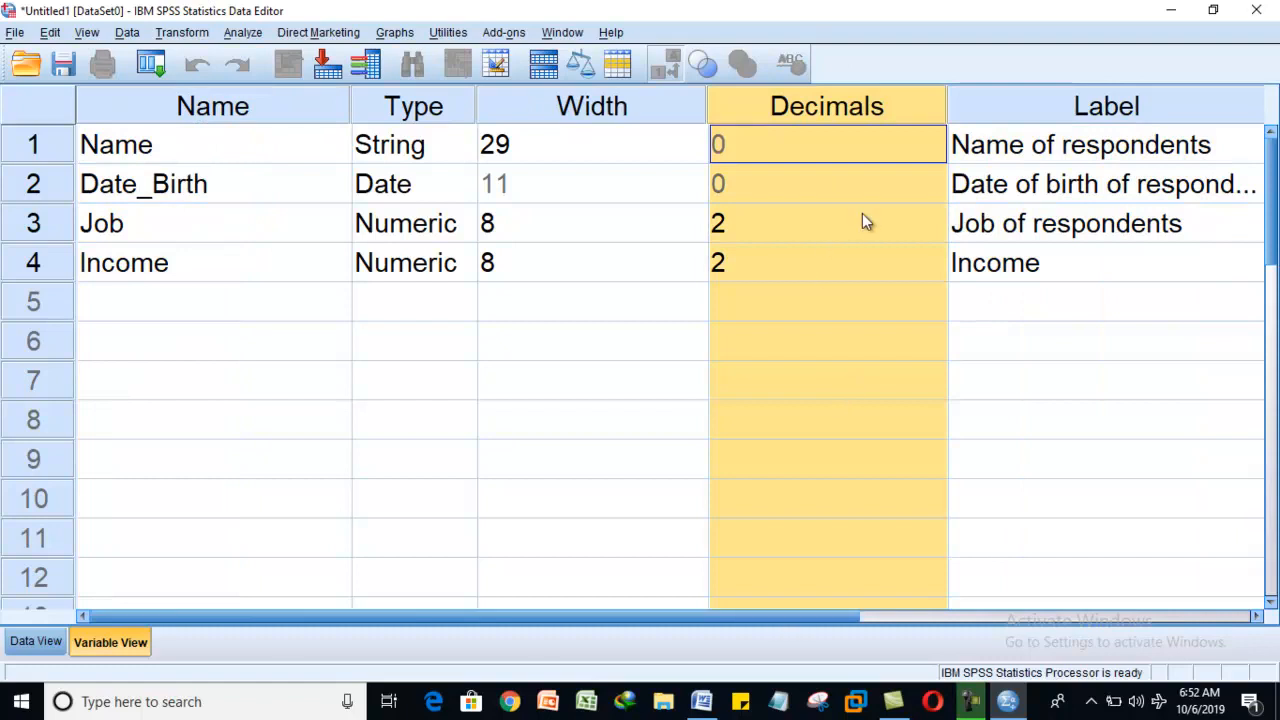
click(1088, 112)
drag(830, 618, 1037, 603)
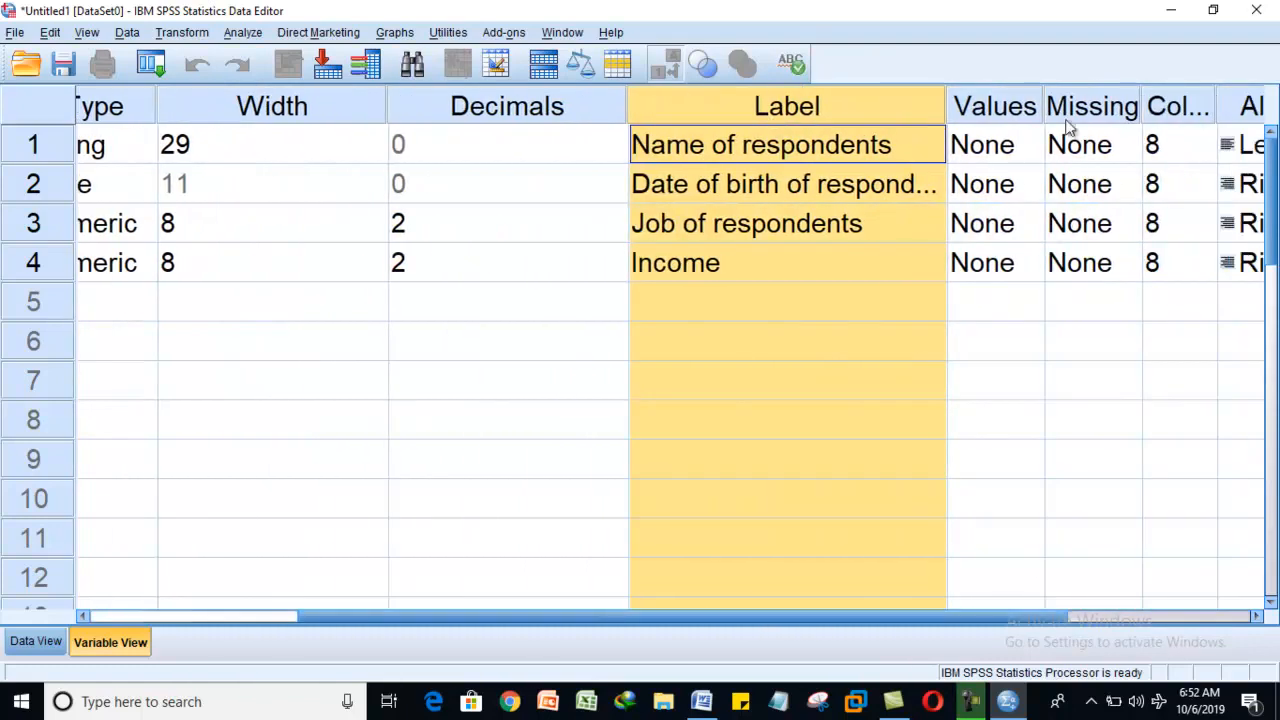
- Widen the Values column and select the Name variable's Values cell
drag(974, 610, 1115, 595)
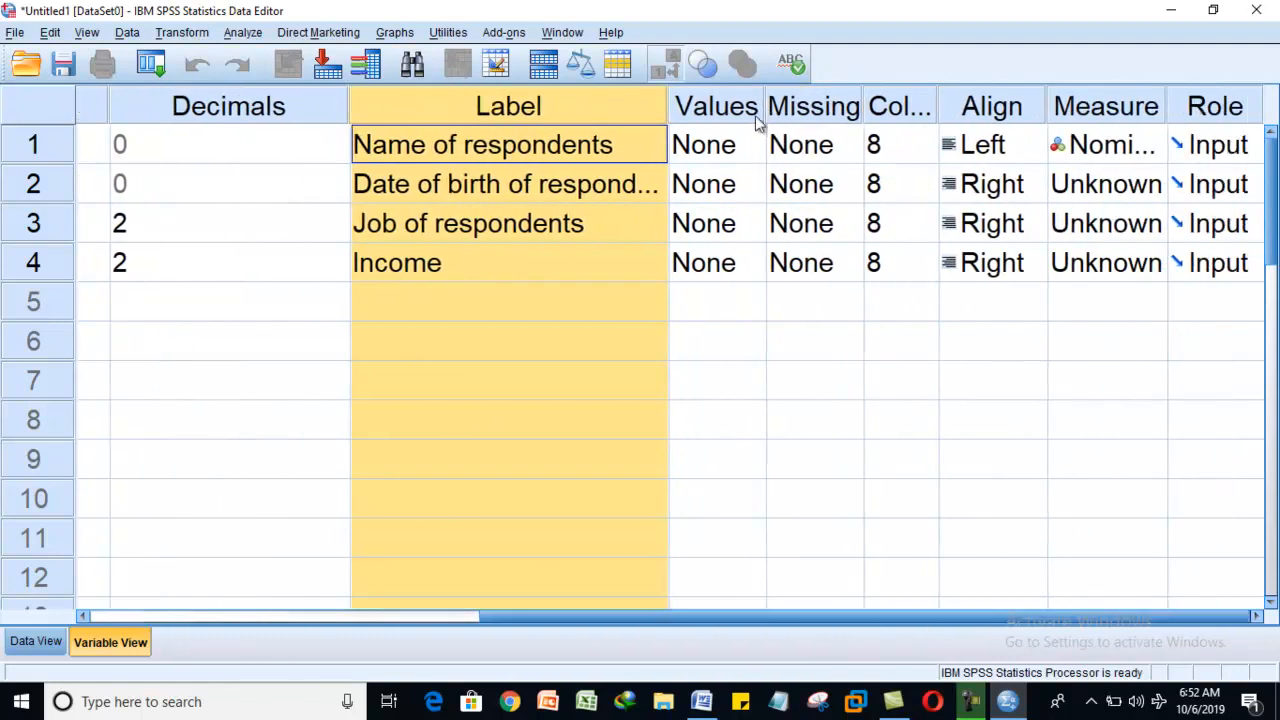
drag(766, 105, 913, 100)
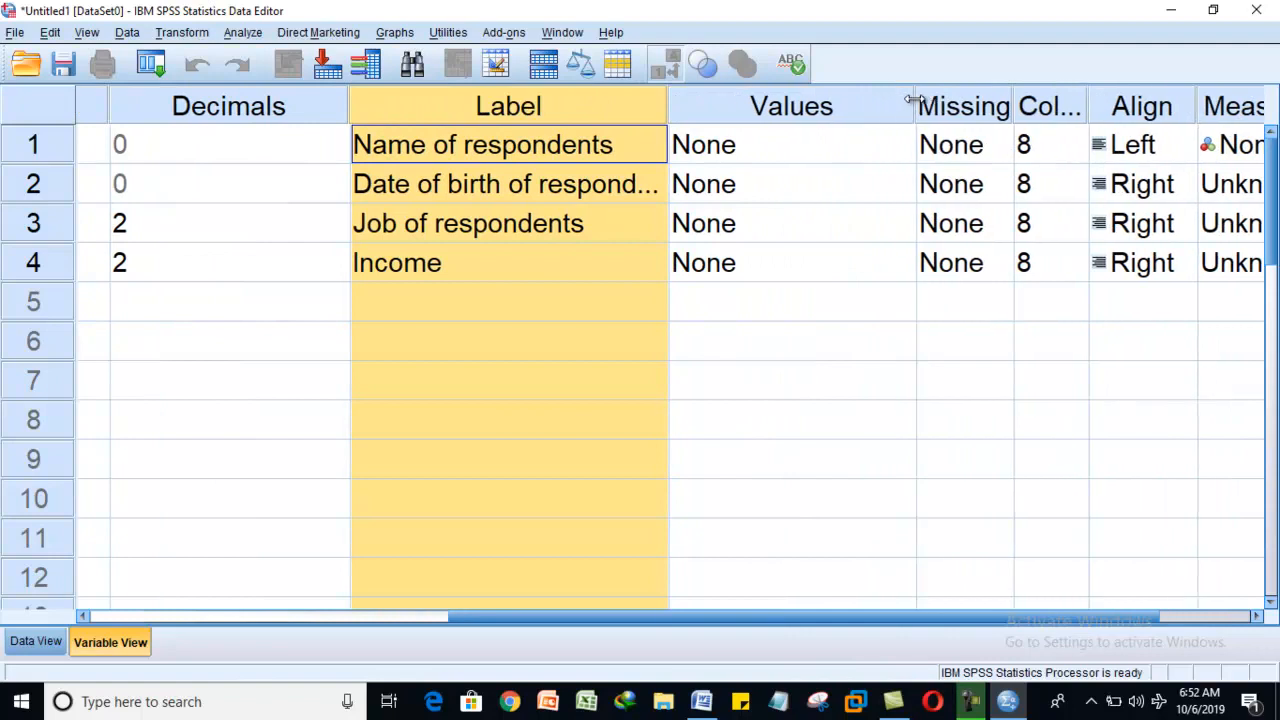
click(876, 147)
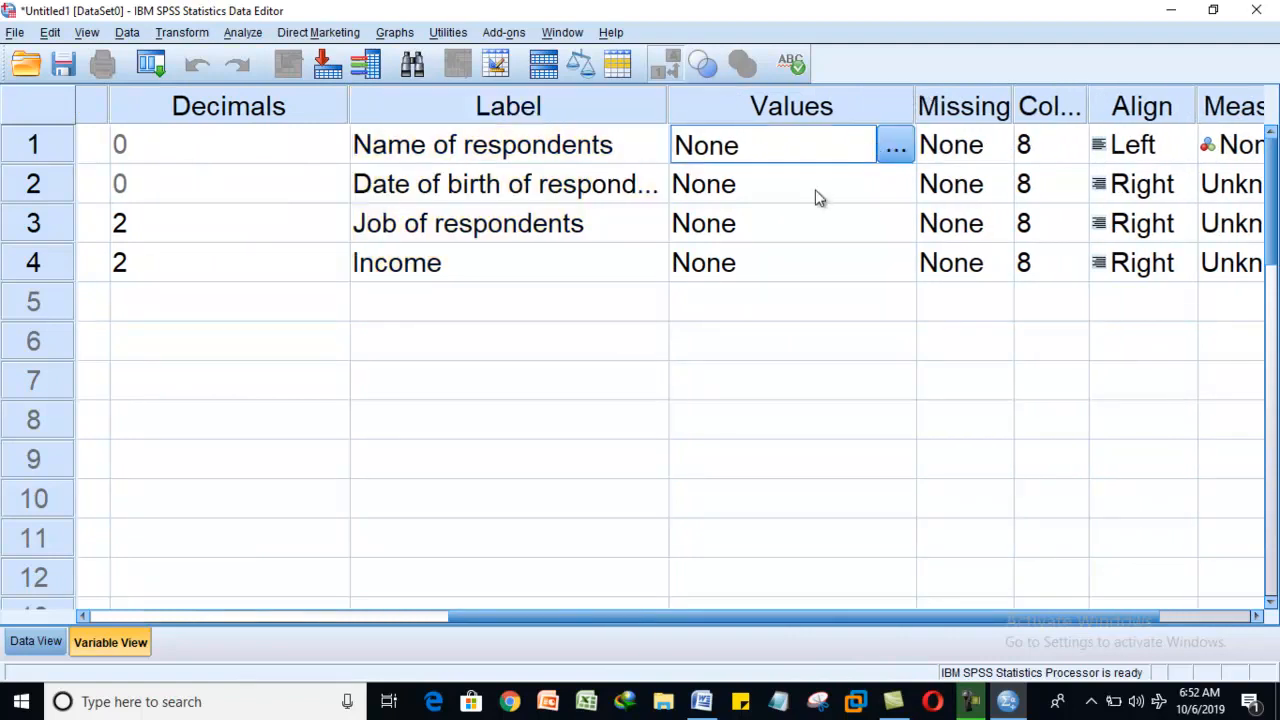
- Switch to the Word table and examine the Name, Date of birth, Income and Job entries for columns needing coded values
click(701, 701)
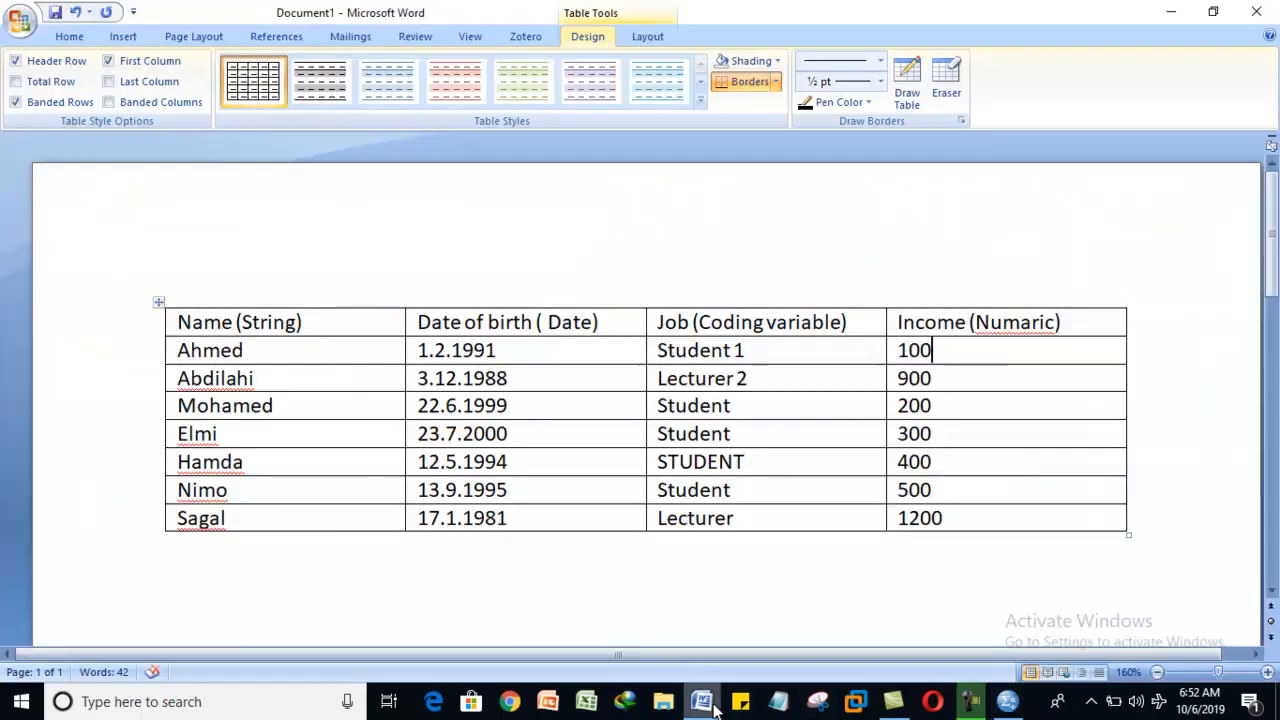
drag(260, 348, 293, 516)
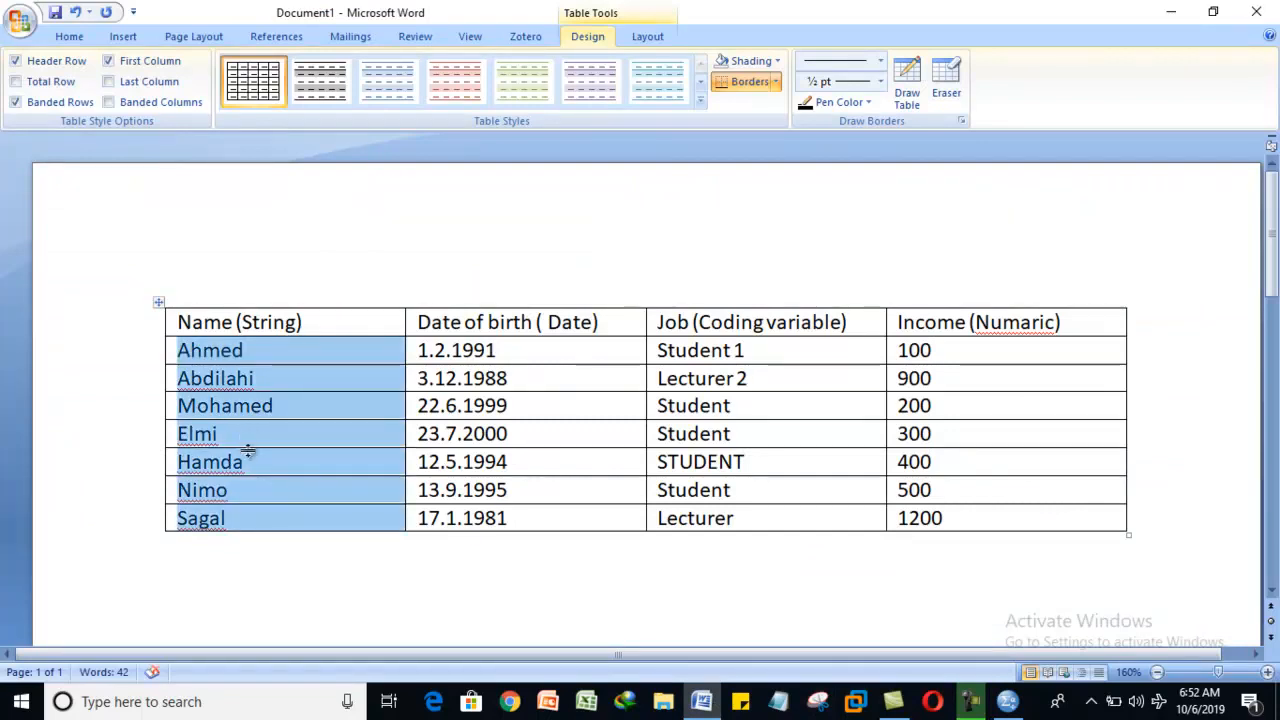
drag(432, 351, 462, 522)
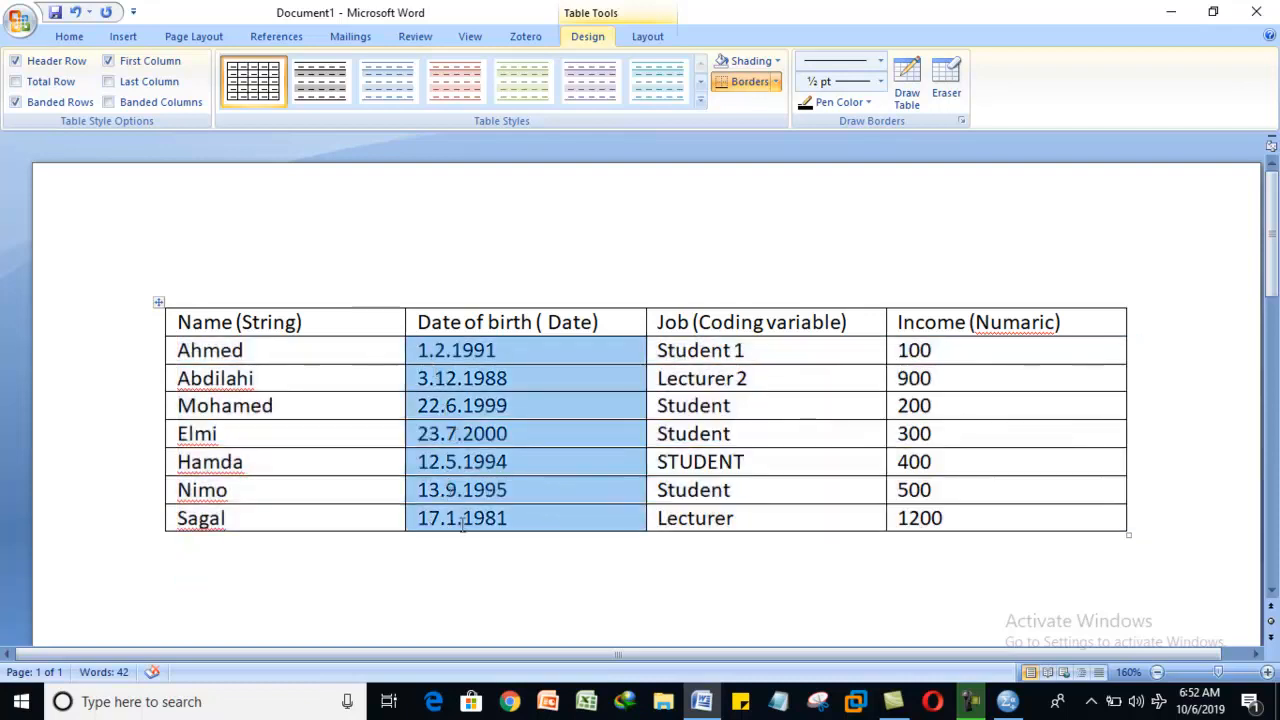
click(910, 349)
drag(910, 349, 935, 512)
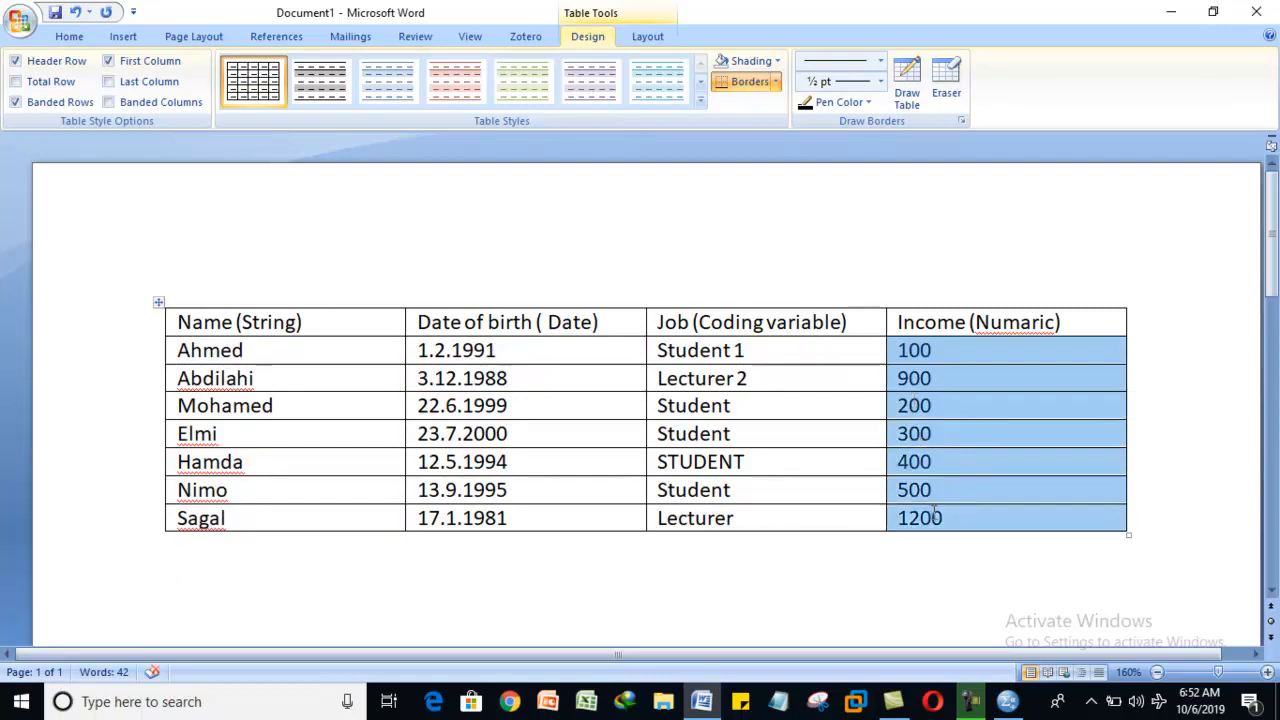
drag(665, 348, 718, 528)
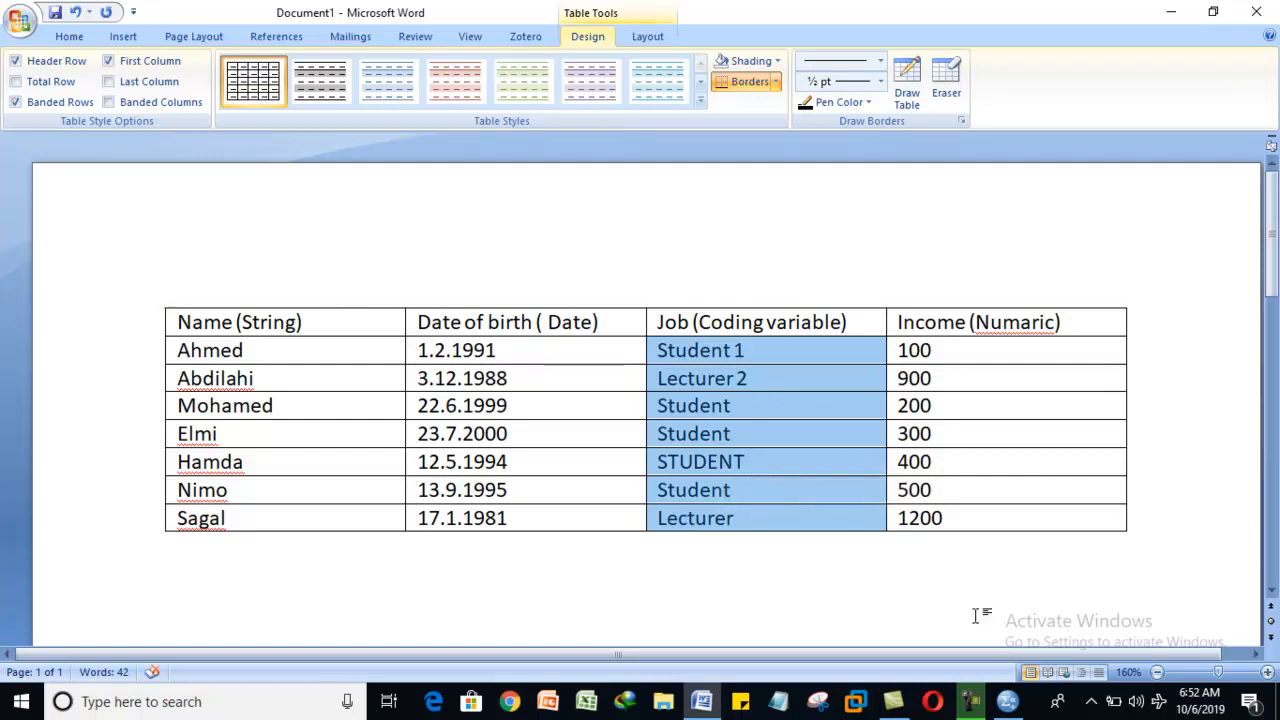
- Return to SPSS and view the Job variable's Value Labels settings, closing them without adding any labels
click(1008, 706)
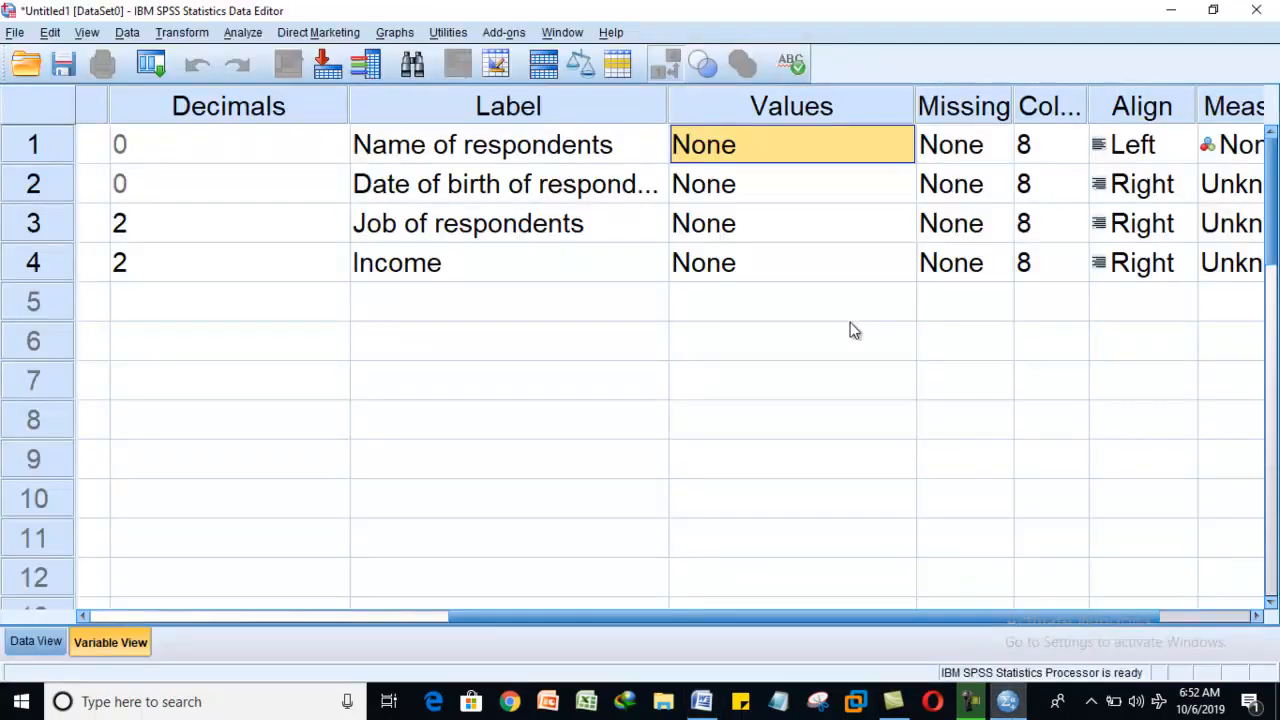
click(912, 223)
click(904, 223)
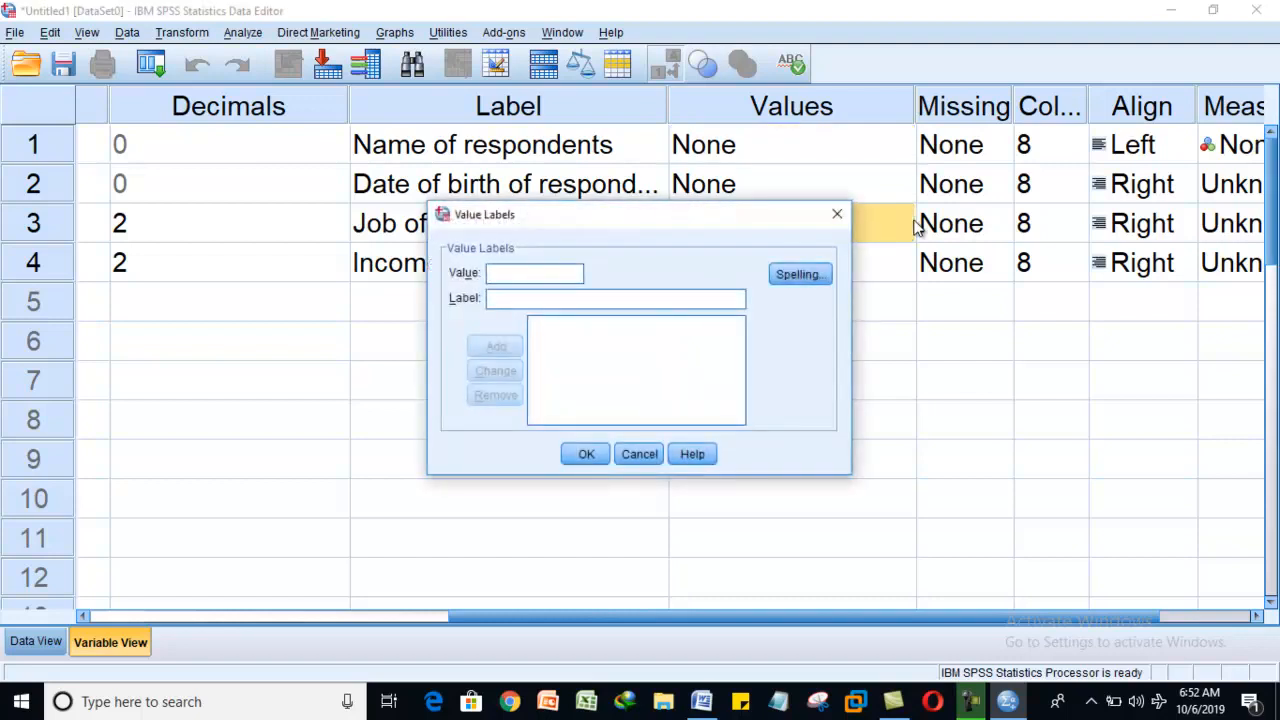
click(837, 216)
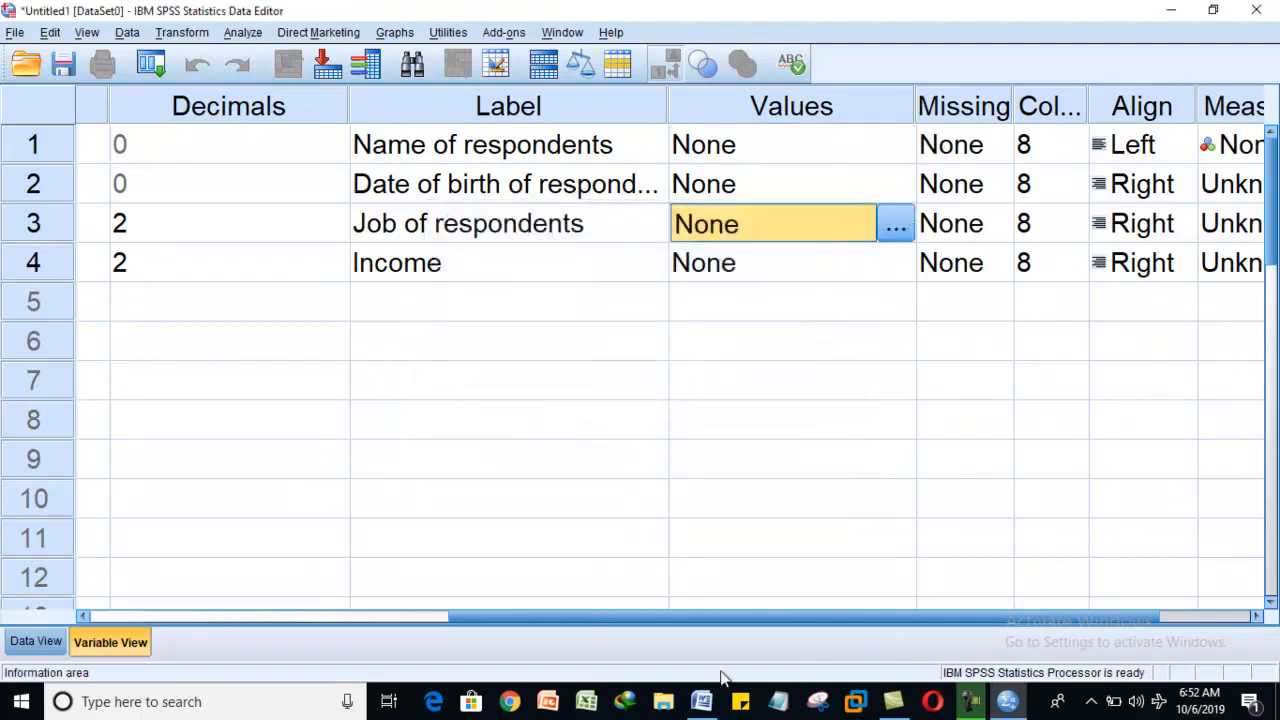
- Check the Job column in the Word table, then add value 1 with the label Student to the Job variable in SPSS
click(702, 704)
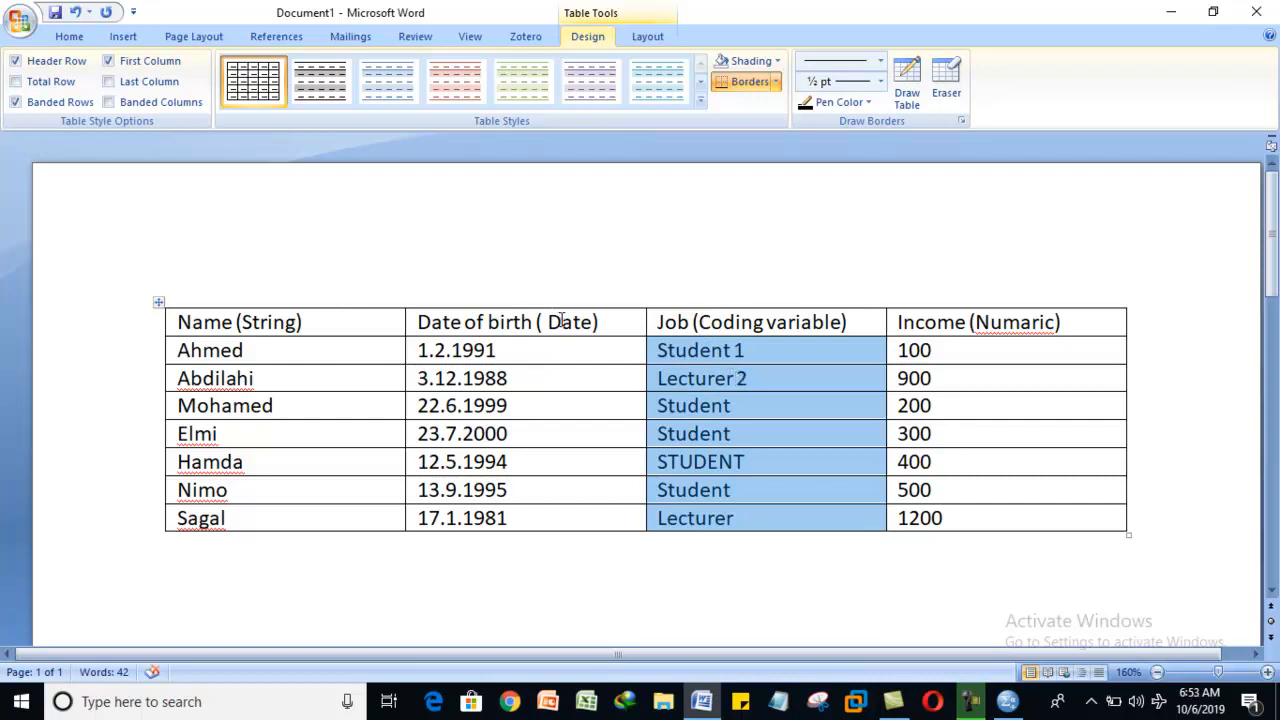
click(1007, 701)
click(886, 232)
click(895, 226)
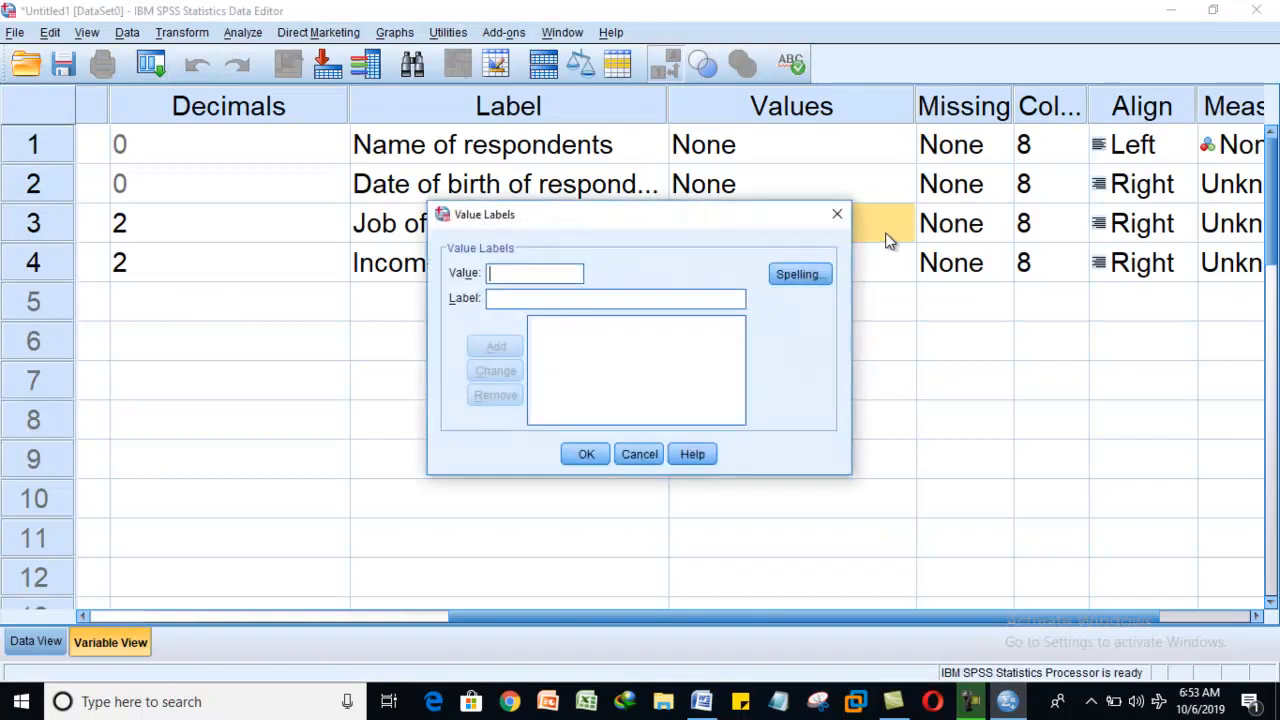
click(843, 216)
click(895, 226)
text(1)
click(529, 302)
text(Student)
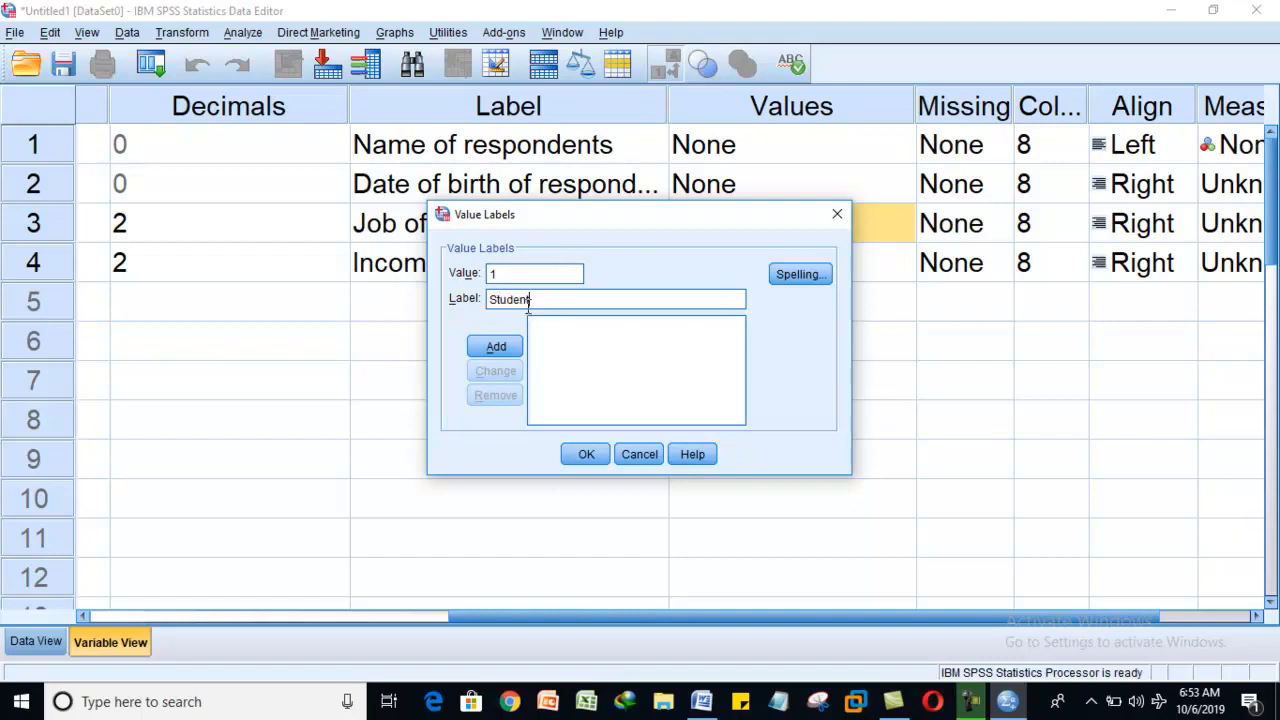
click(500, 352)
- Add value 2 with the label Lecturer to the Job variable's value labels, and remove that entry again
text(2)
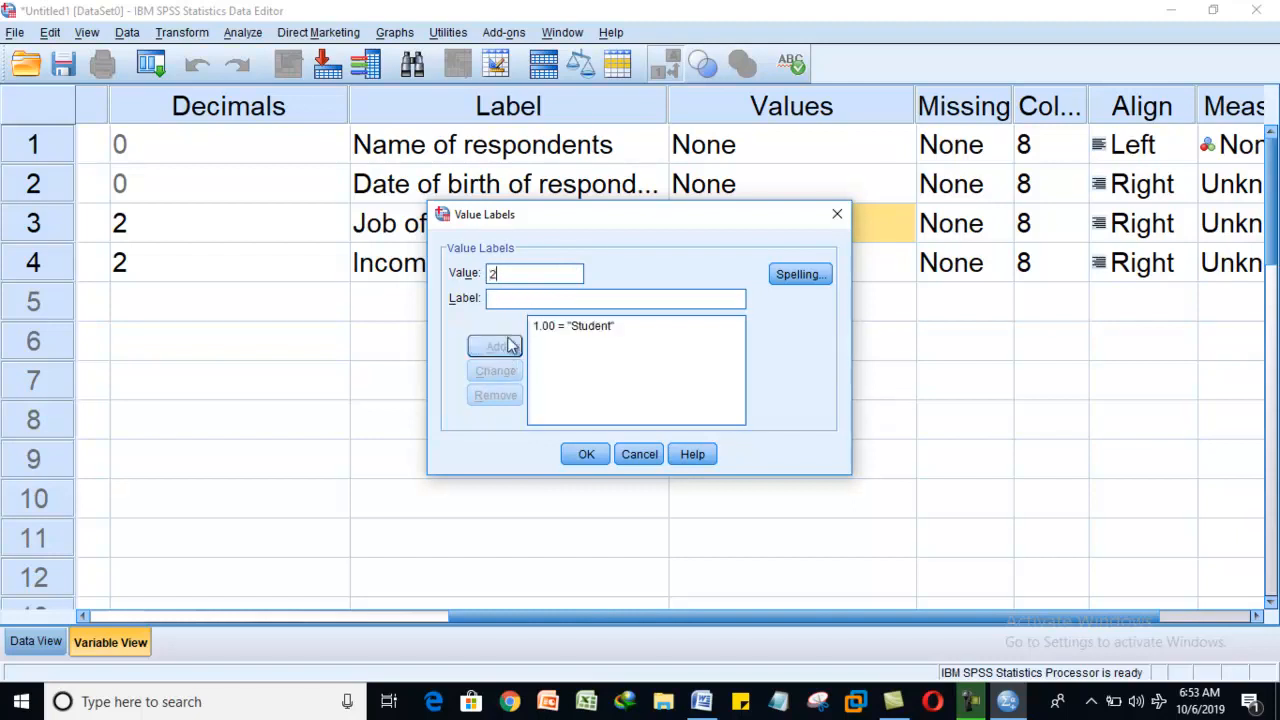
click(531, 296)
text(L)
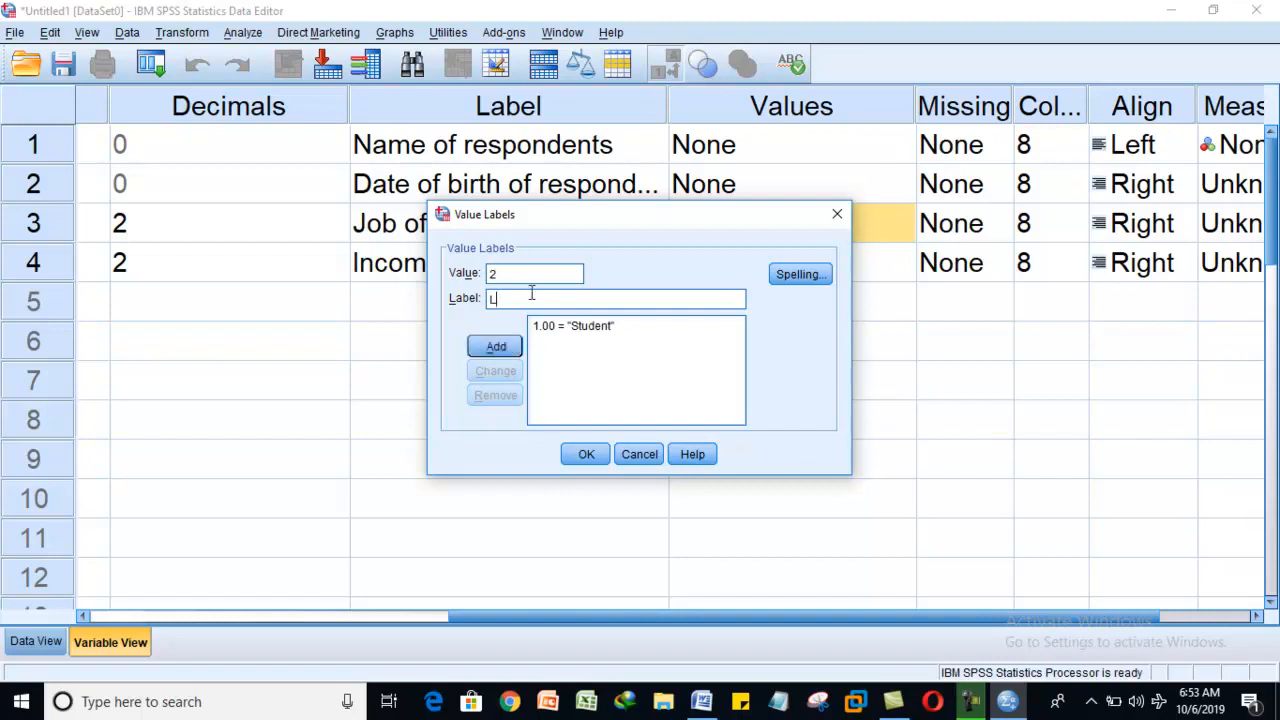
text(ecturer)
click(512, 347)
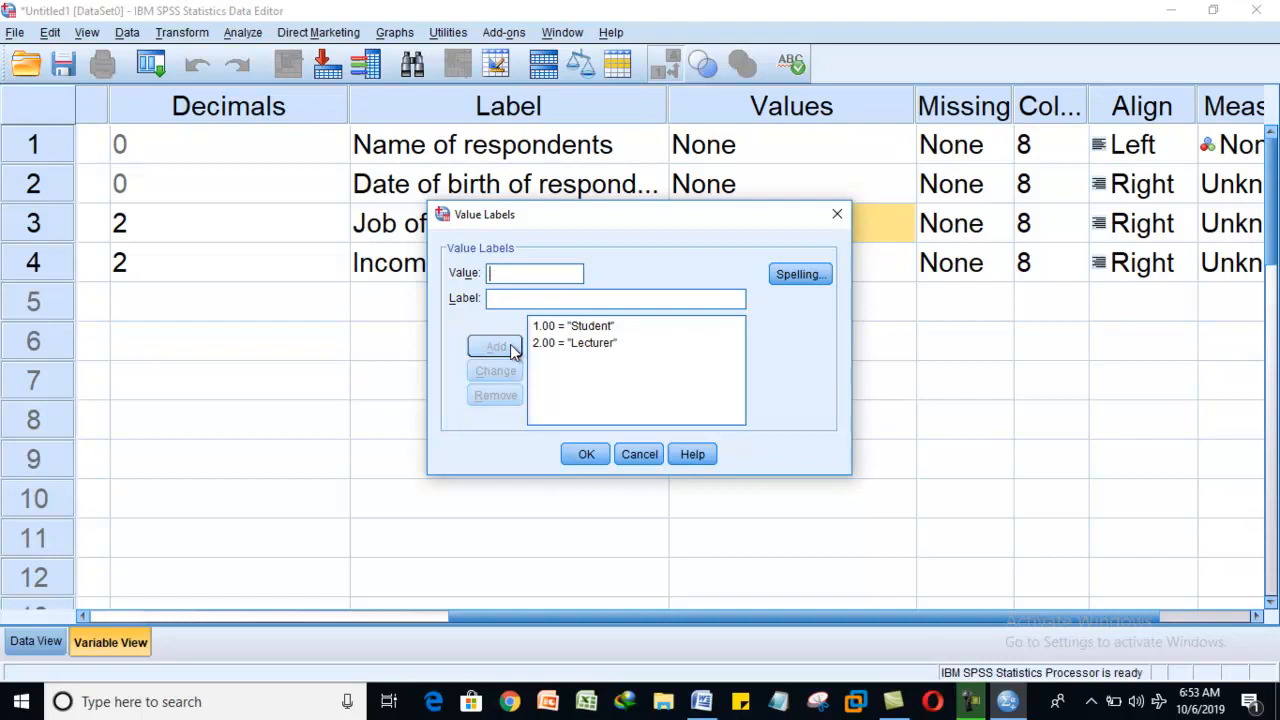
click(558, 345)
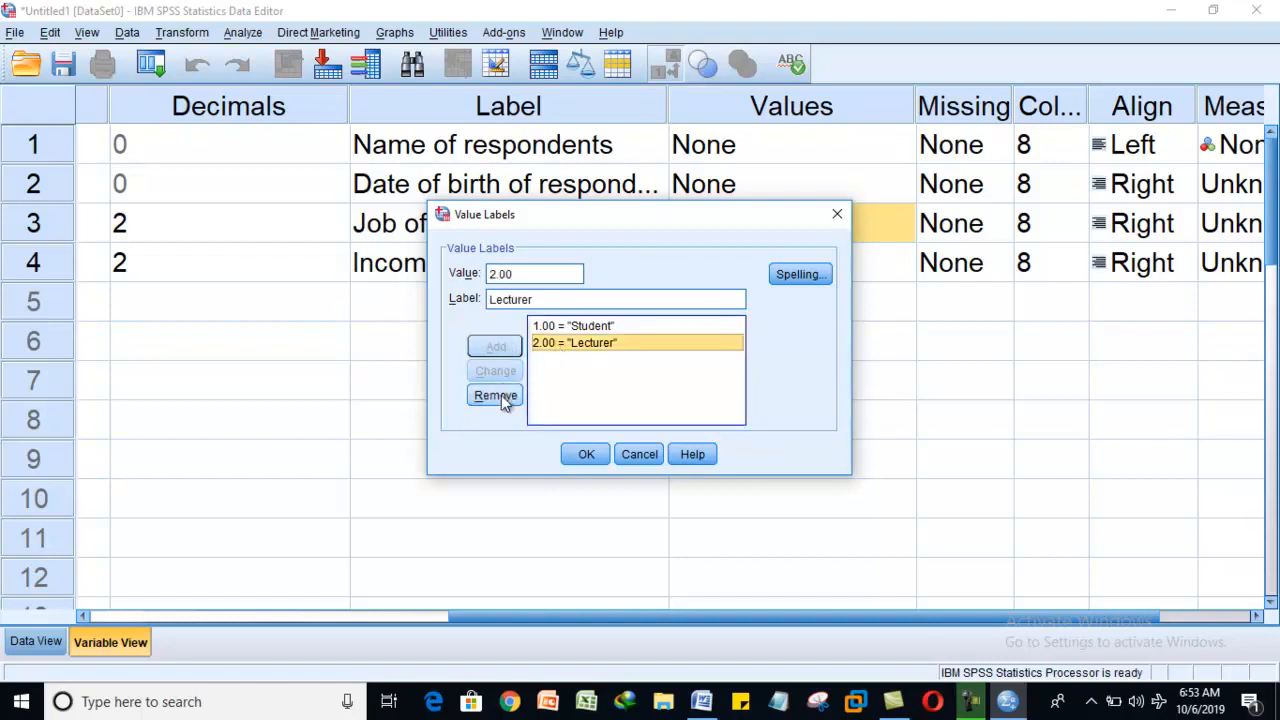
click(497, 395)
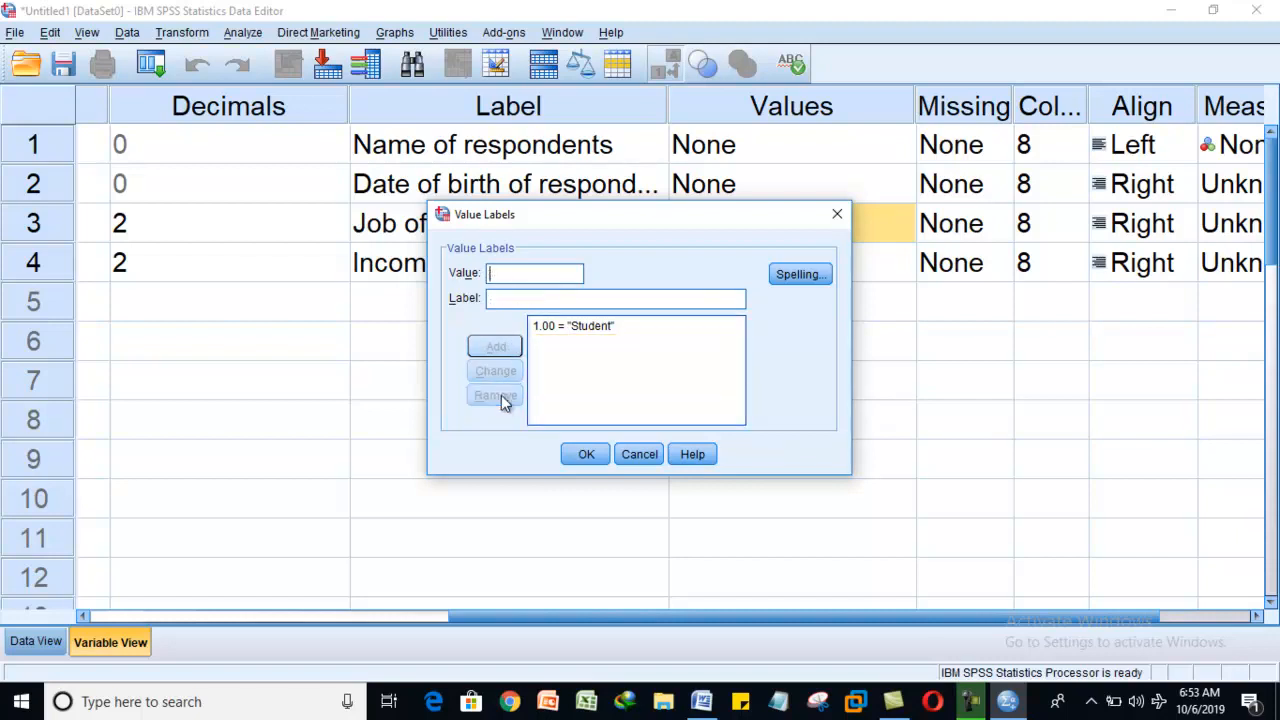
- Enter value 2 with the label Lecturer for the Job variable and apply the value labels
click(504, 297)
text(Lecturer)
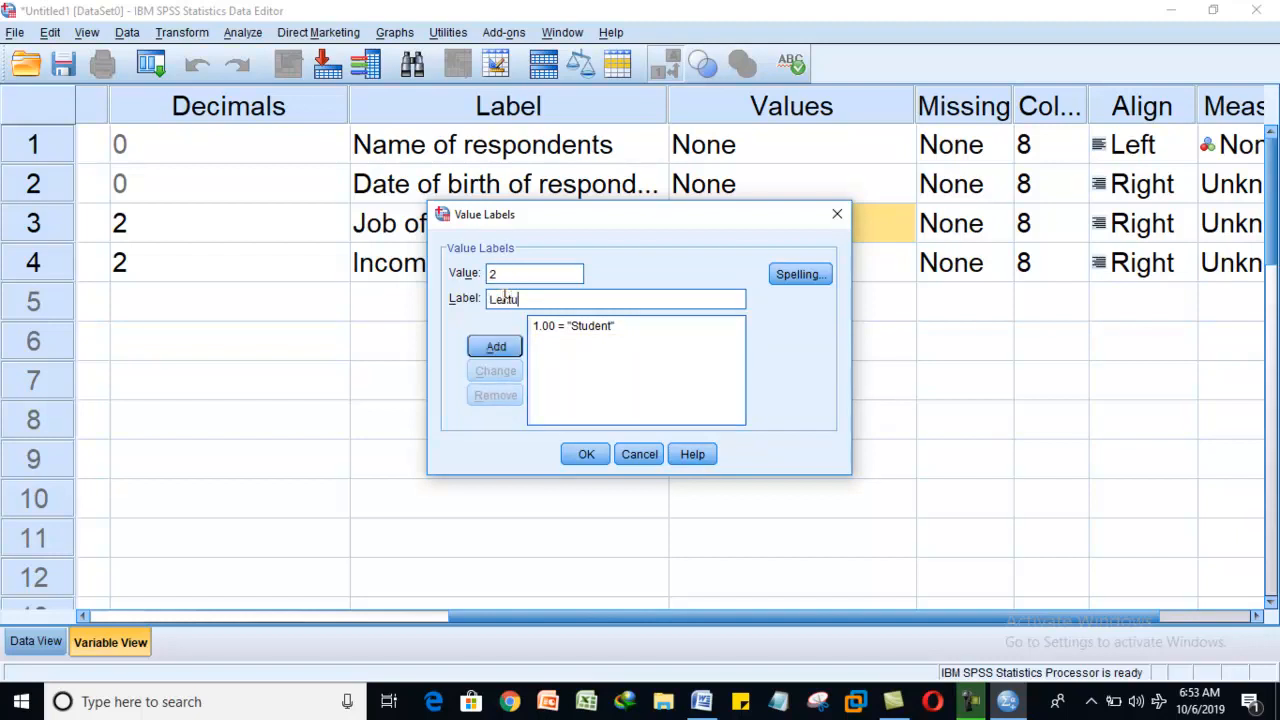
click(503, 358)
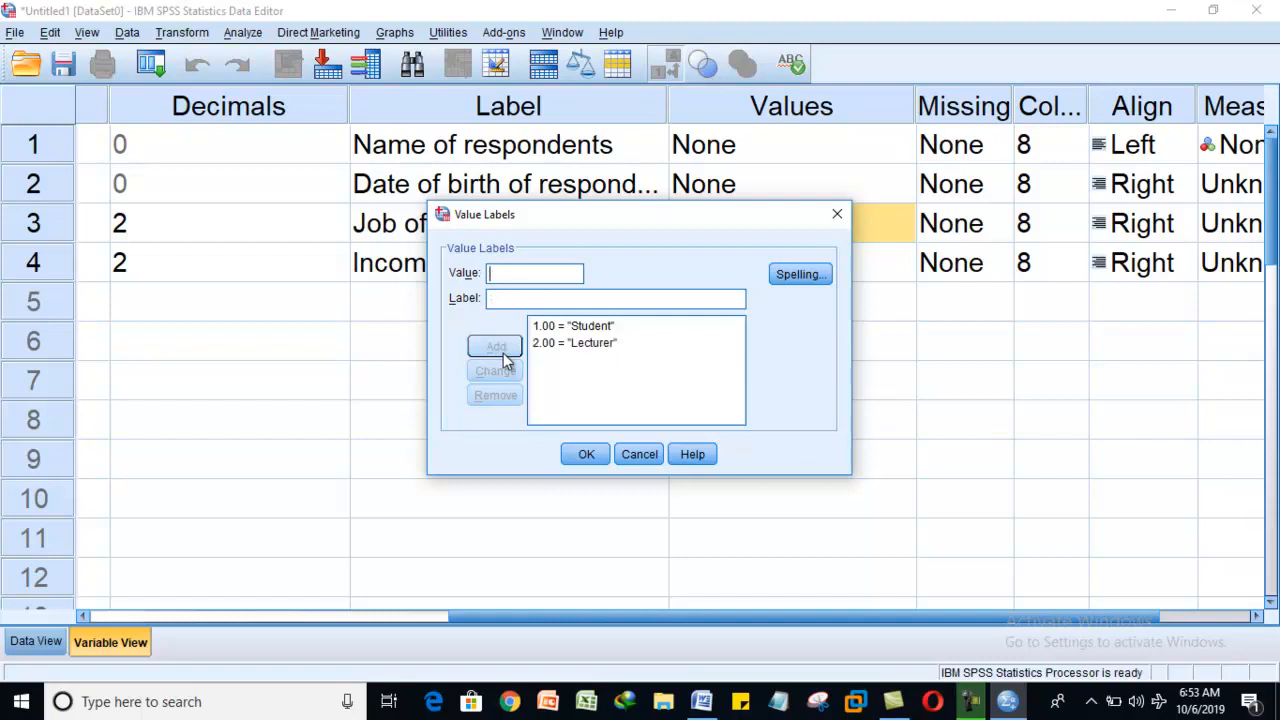
click(586, 452)
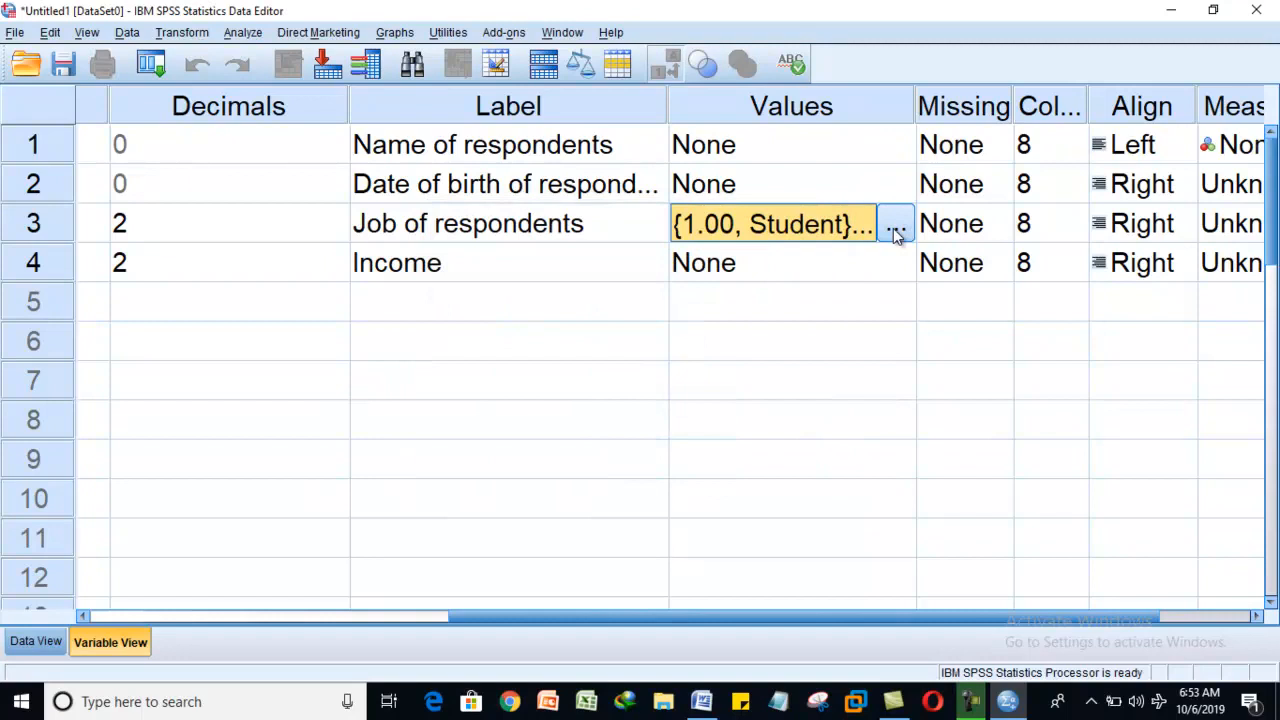
- Switch to the Word table and examine the Job, Date of birth and Income columns, comparing which entries need coding
click(701, 701)
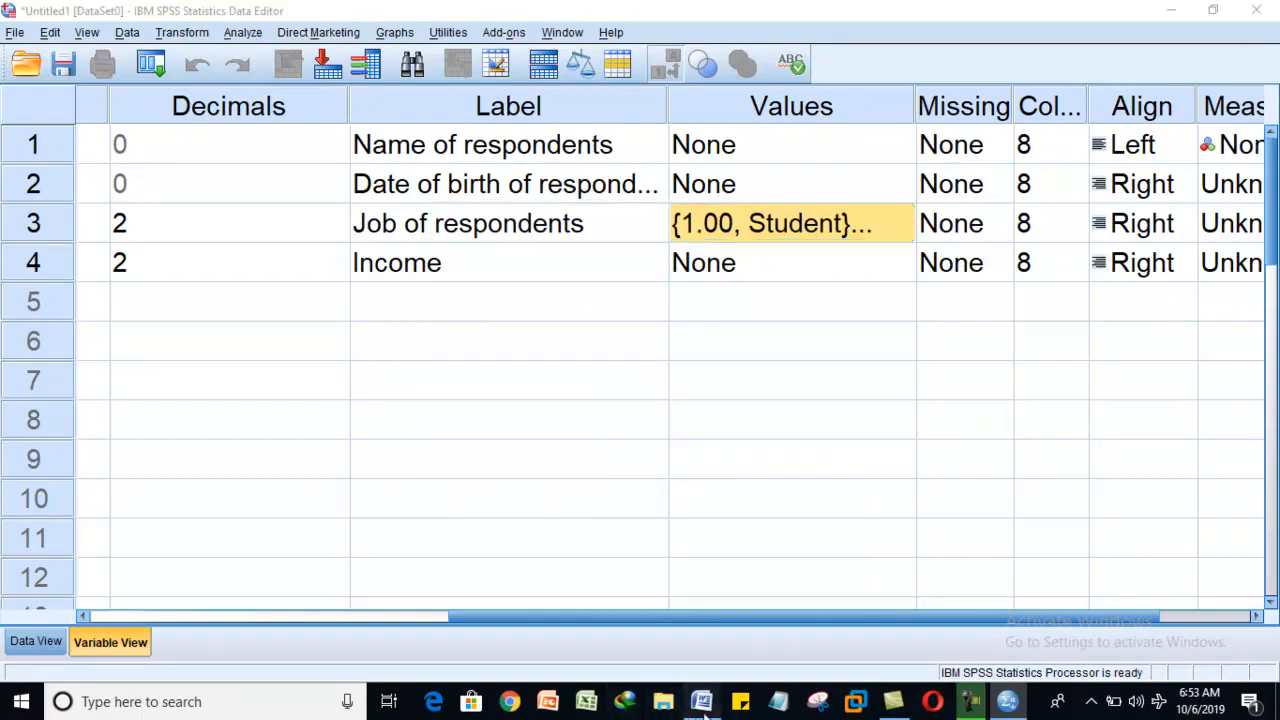
click(1267, 672)
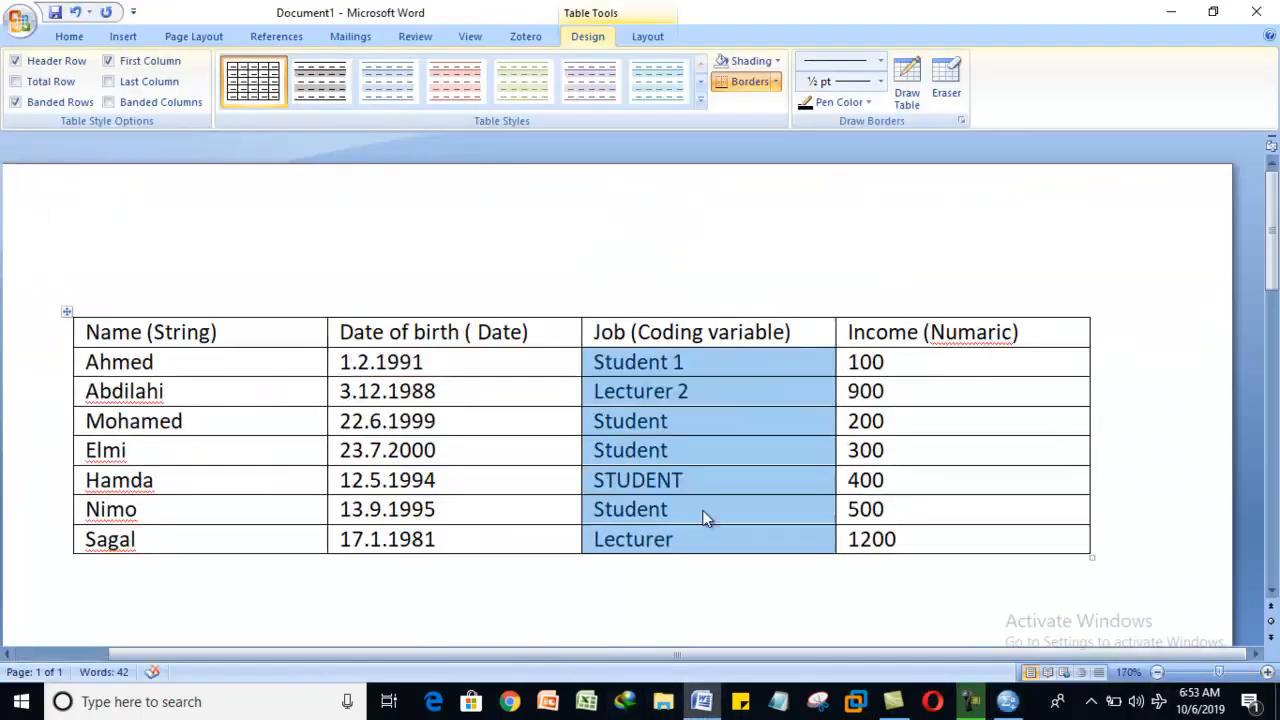
click(1267, 672)
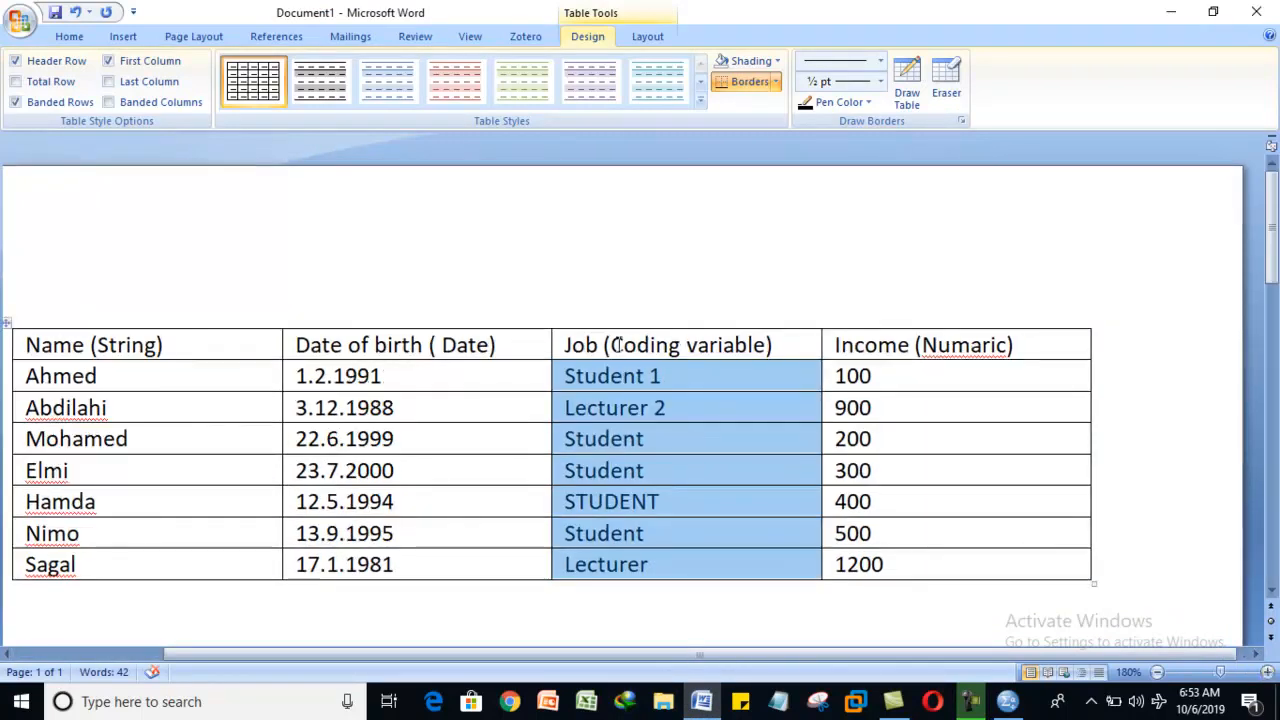
click(1267, 672)
click(1267, 672)
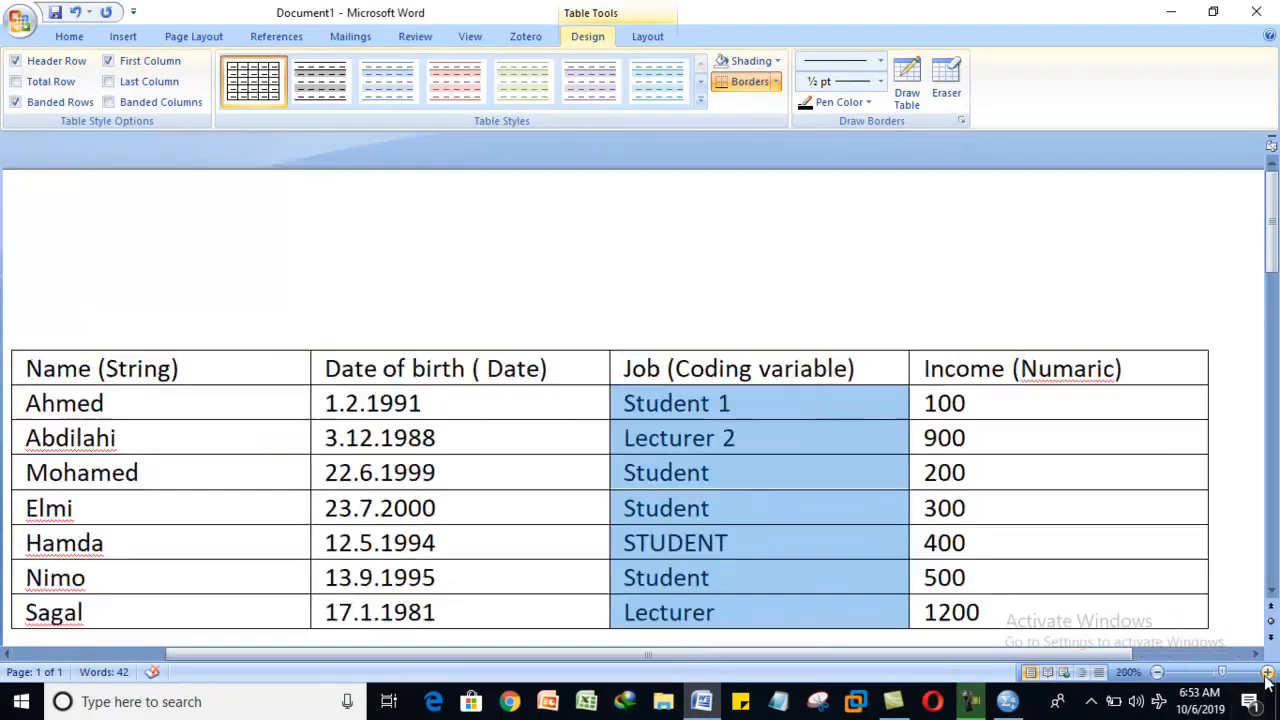
click(1267, 672)
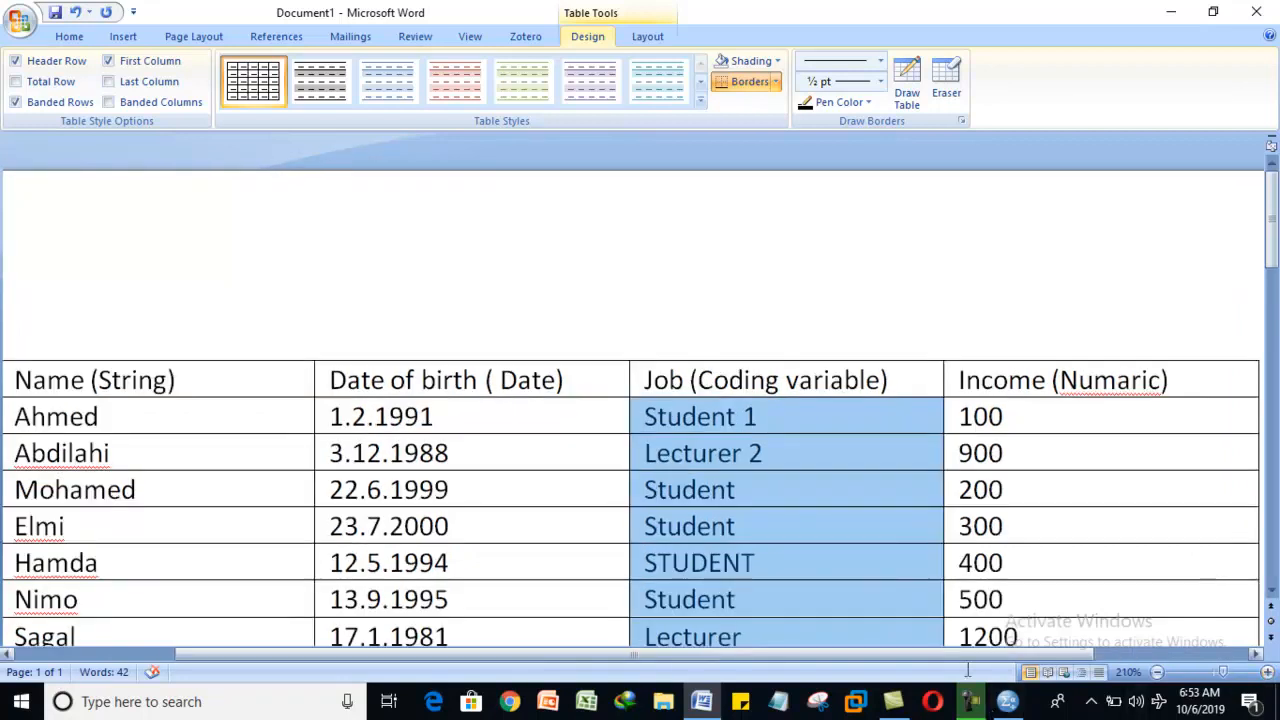
click(1272, 582)
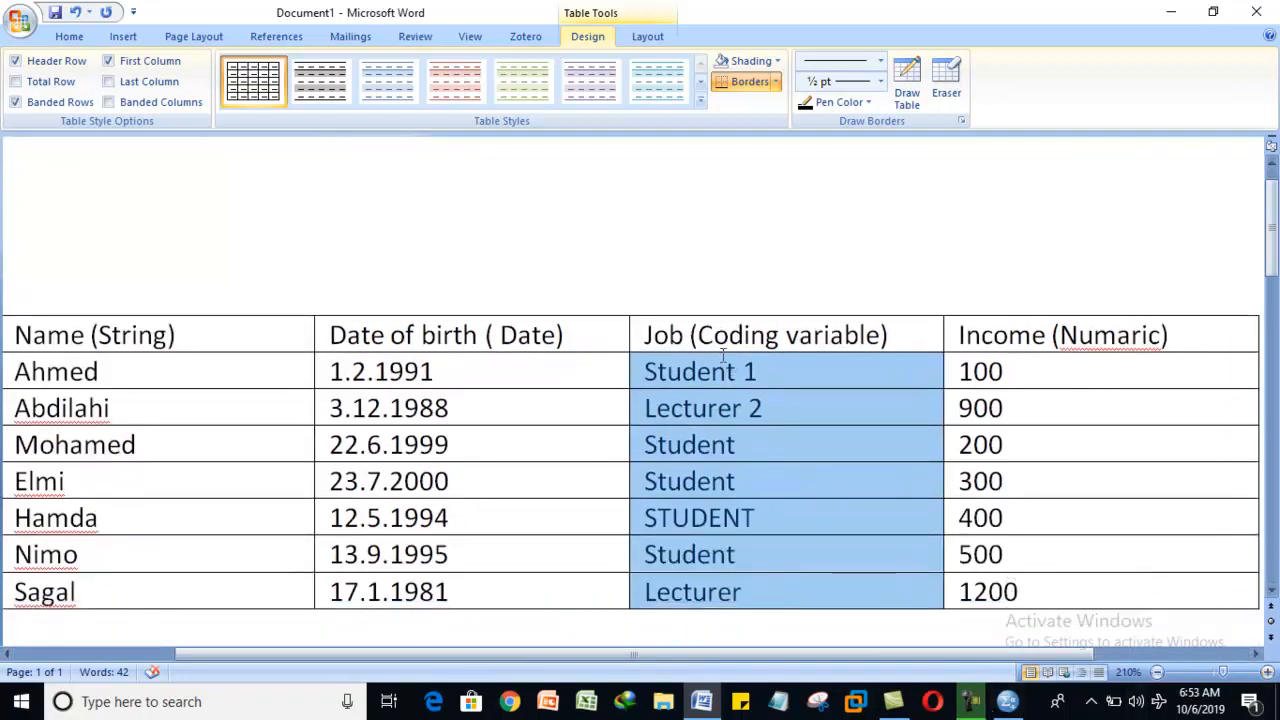
drag(650, 338, 733, 591)
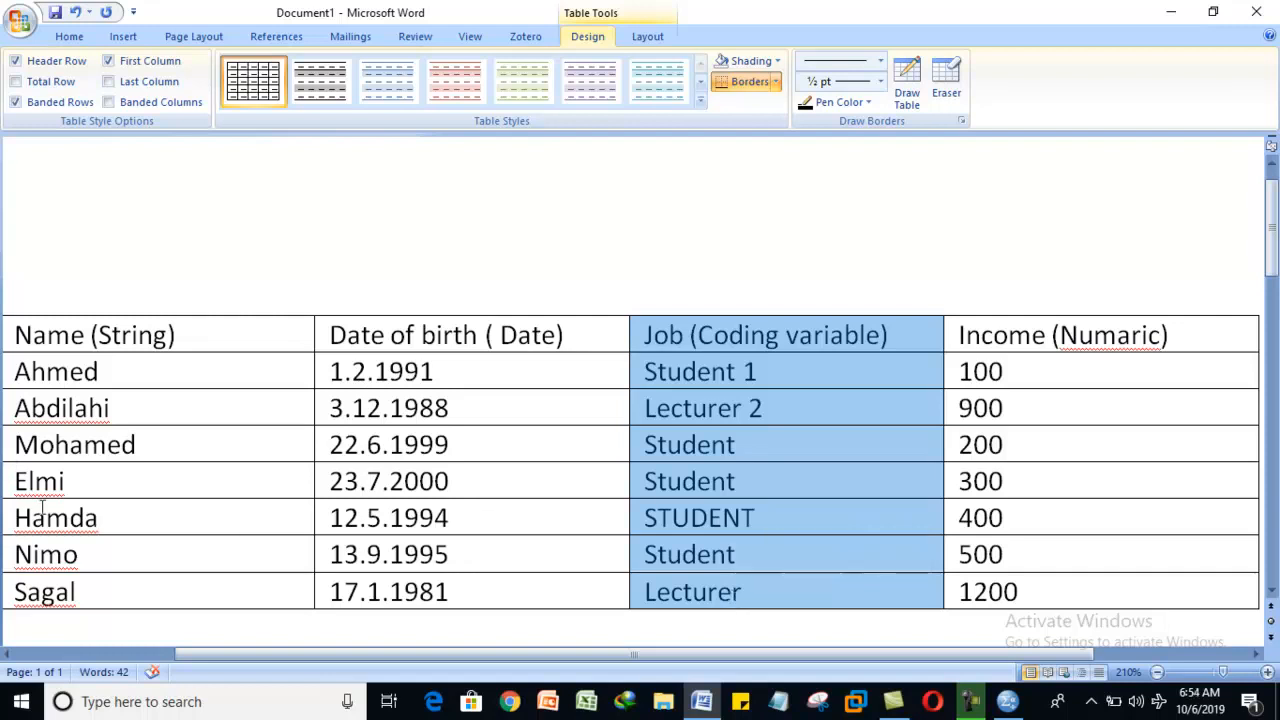
drag(350, 380, 423, 537)
drag(981, 372, 1020, 582)
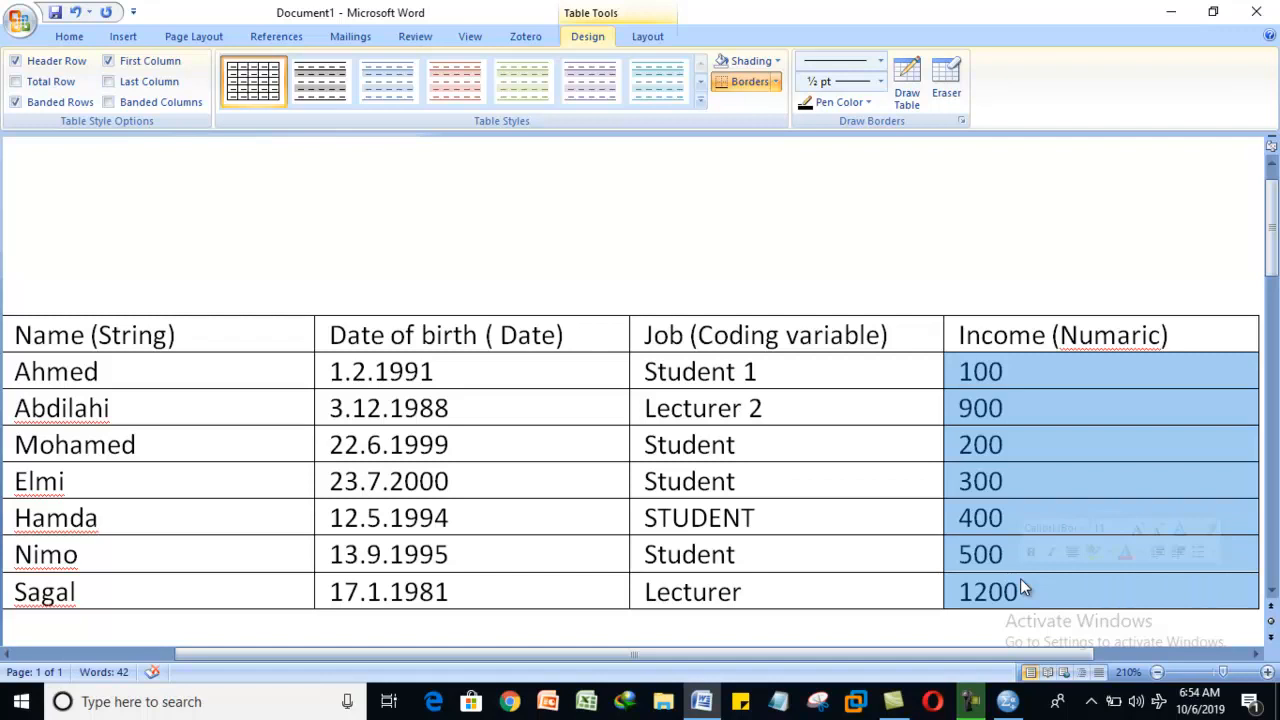
drag(674, 368, 719, 572)
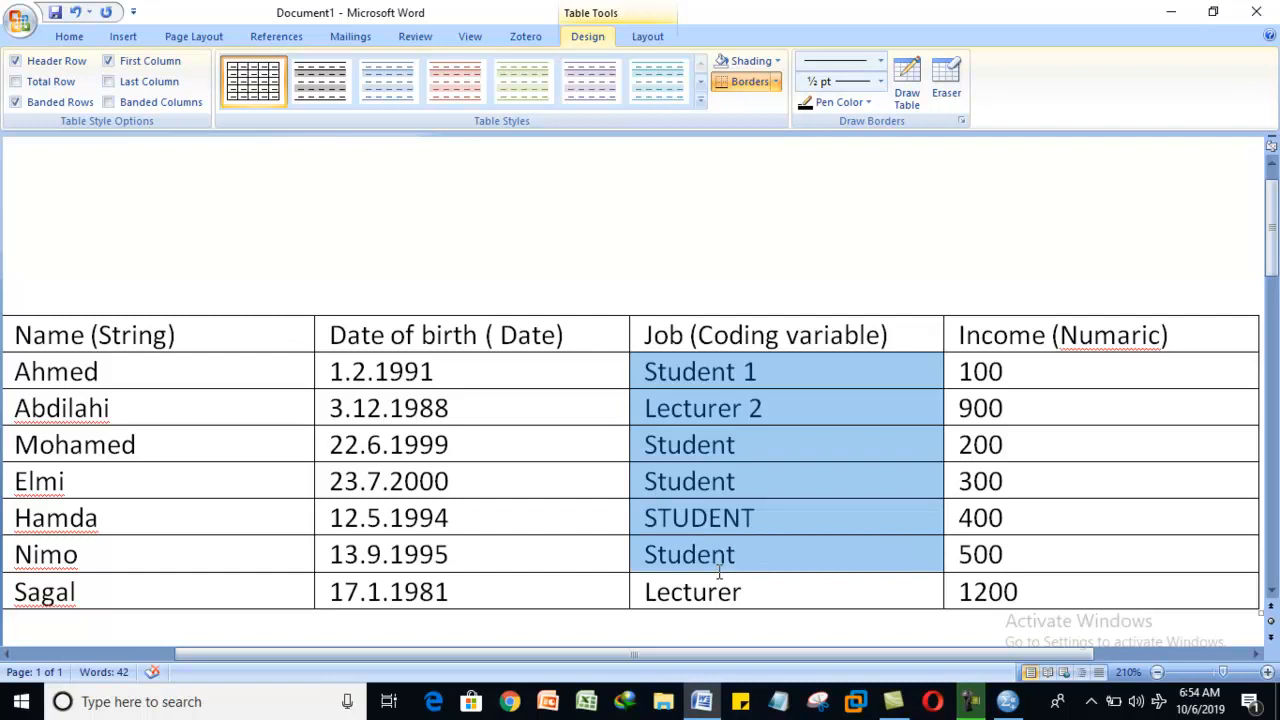
drag(719, 572, 890, 695)
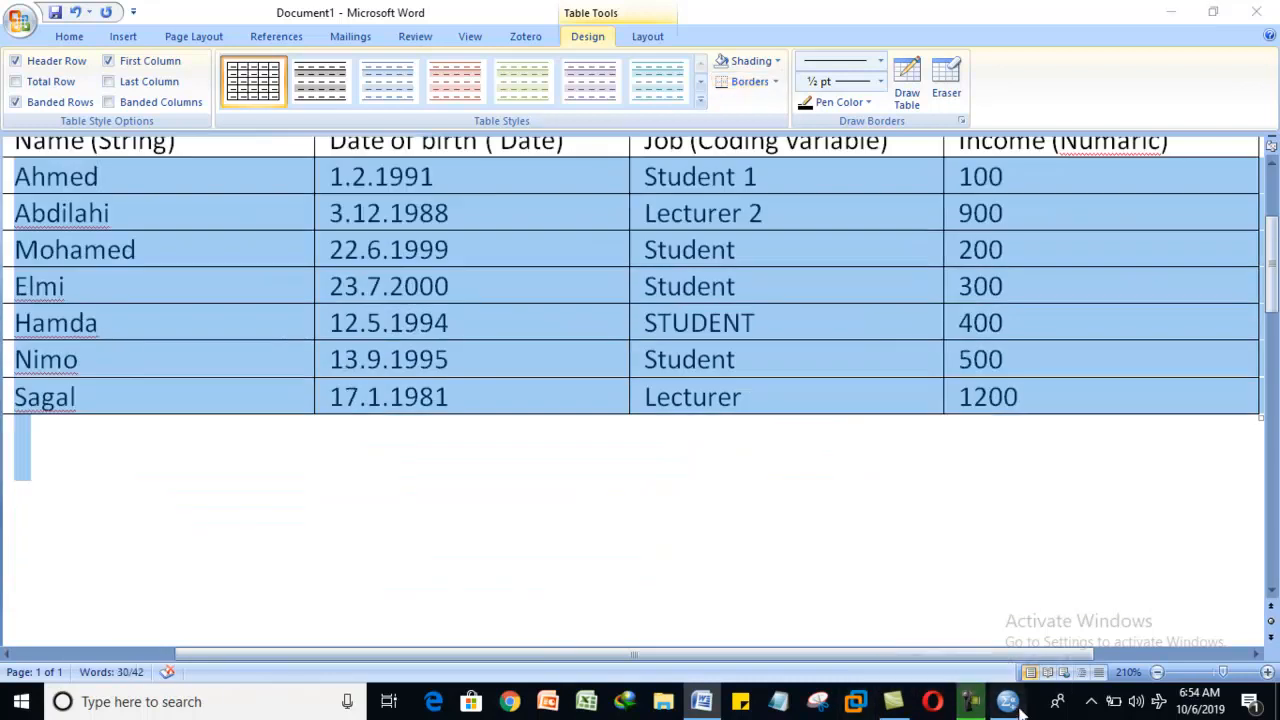
- Return to SPSS and widen the Missing column in the variable list
click(1012, 704)
drag(849, 616, 982, 618)
click(863, 107)
drag(863, 107, 1006, 80)
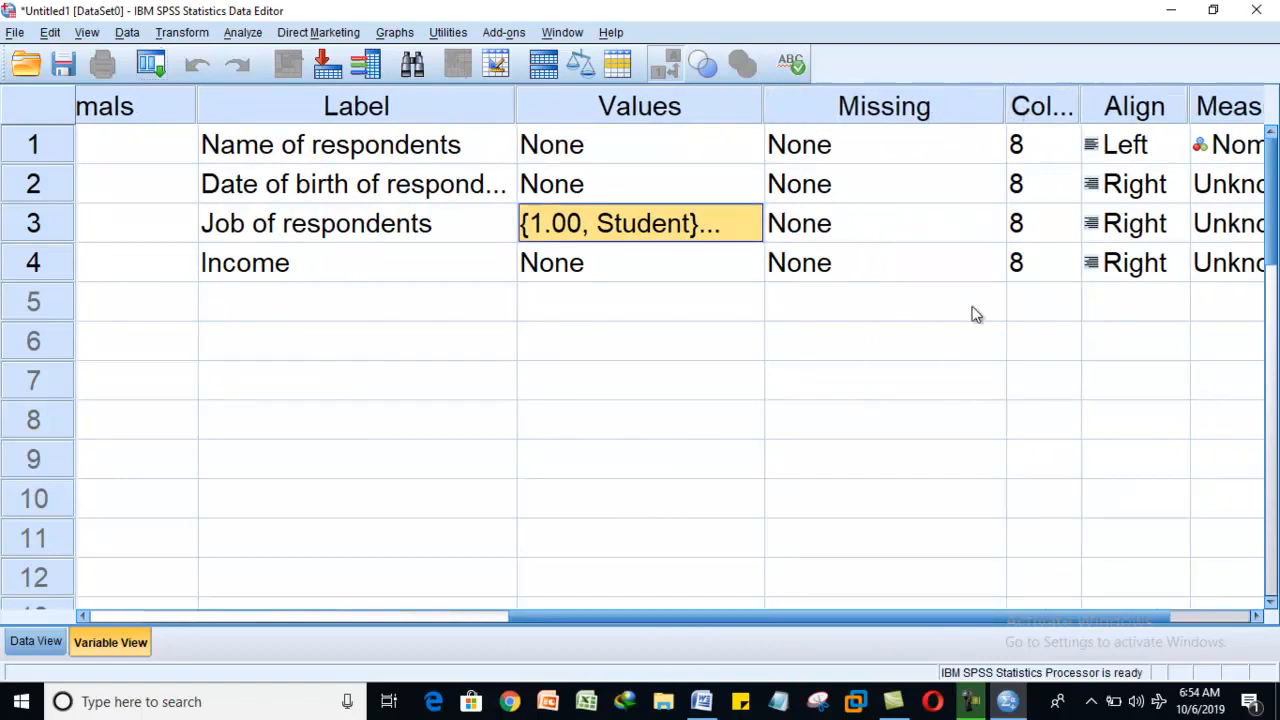
- View the discrete missing values option for the Name variable, and keep it set to No missing values
click(930, 153)
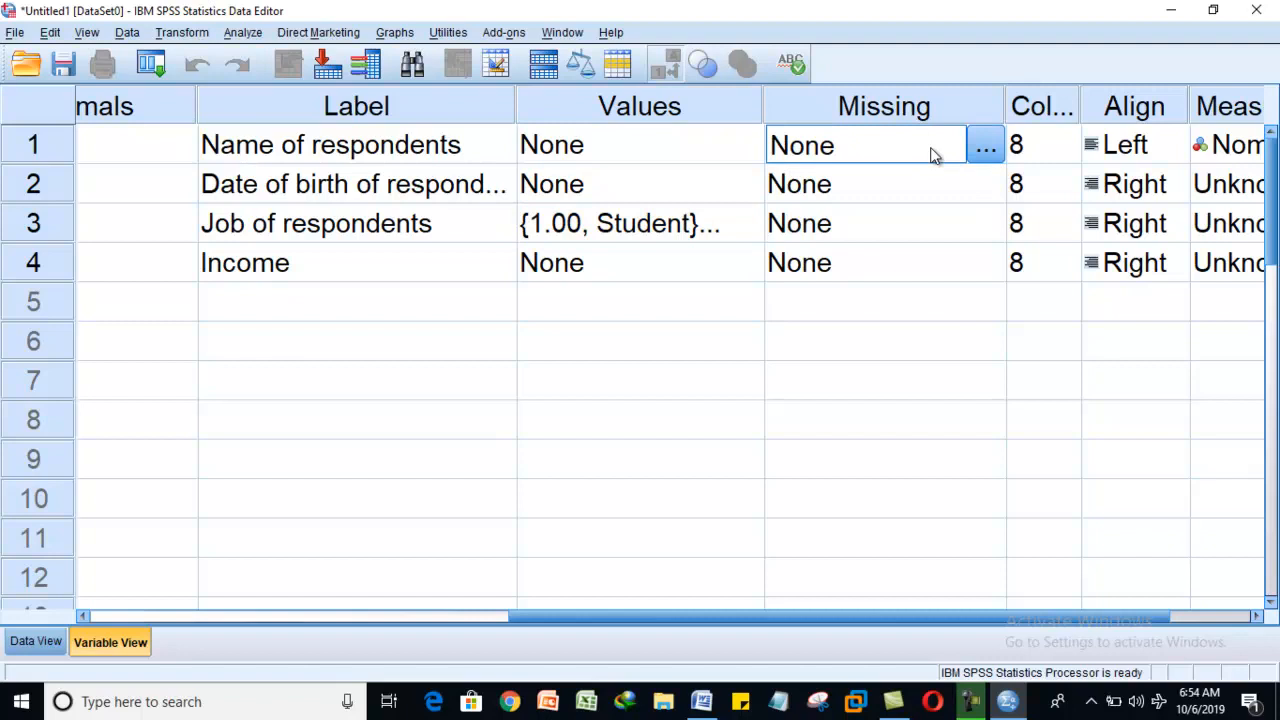
click(988, 149)
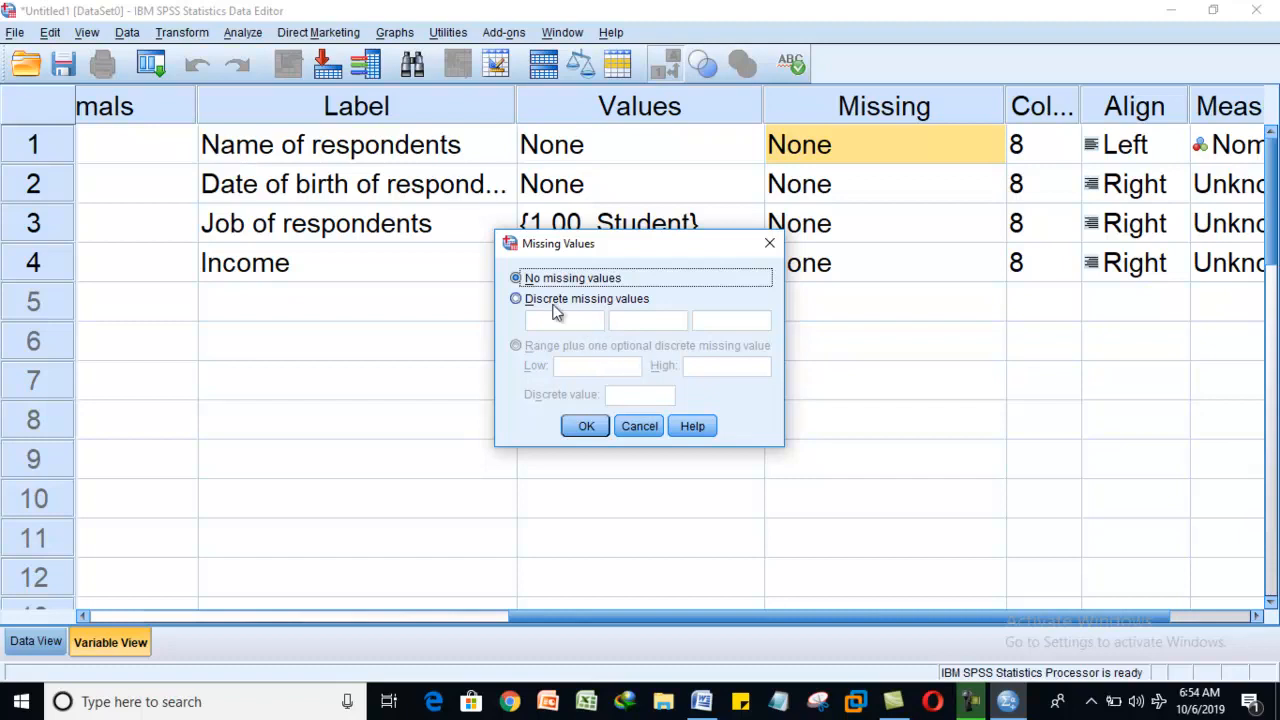
click(547, 303)
click(555, 316)
key(Tab)
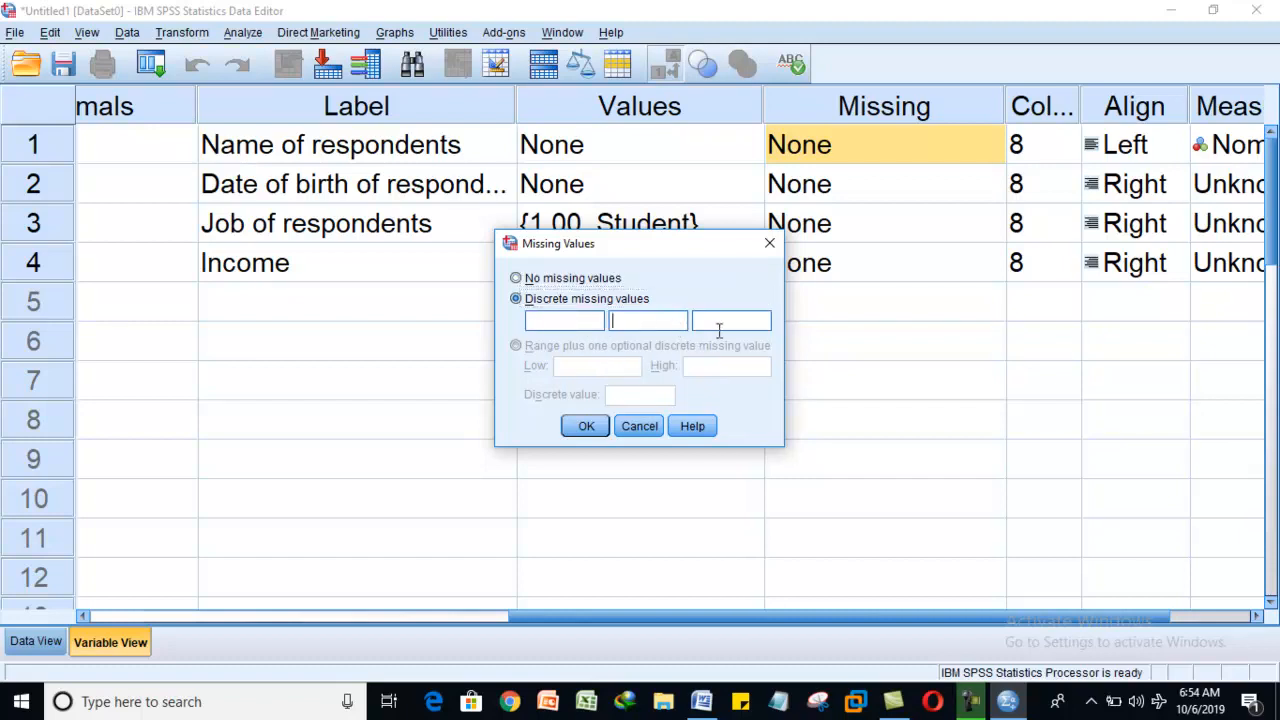
click(539, 281)
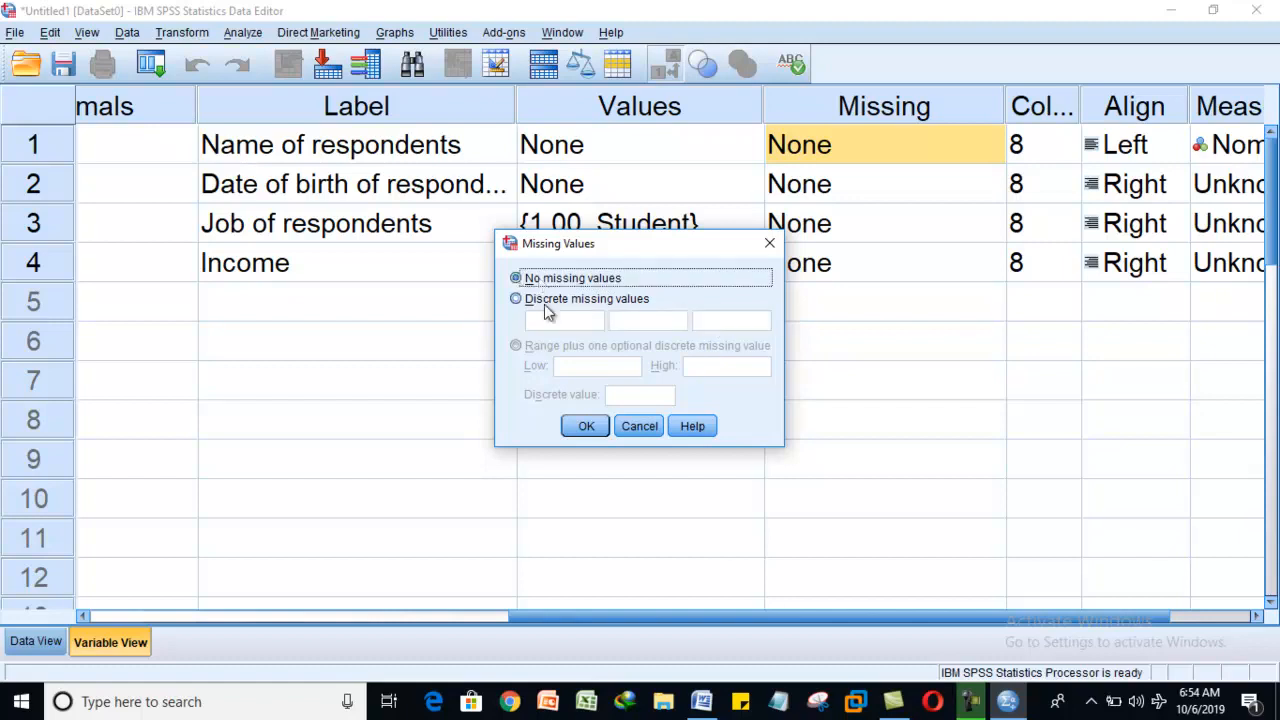
click(592, 425)
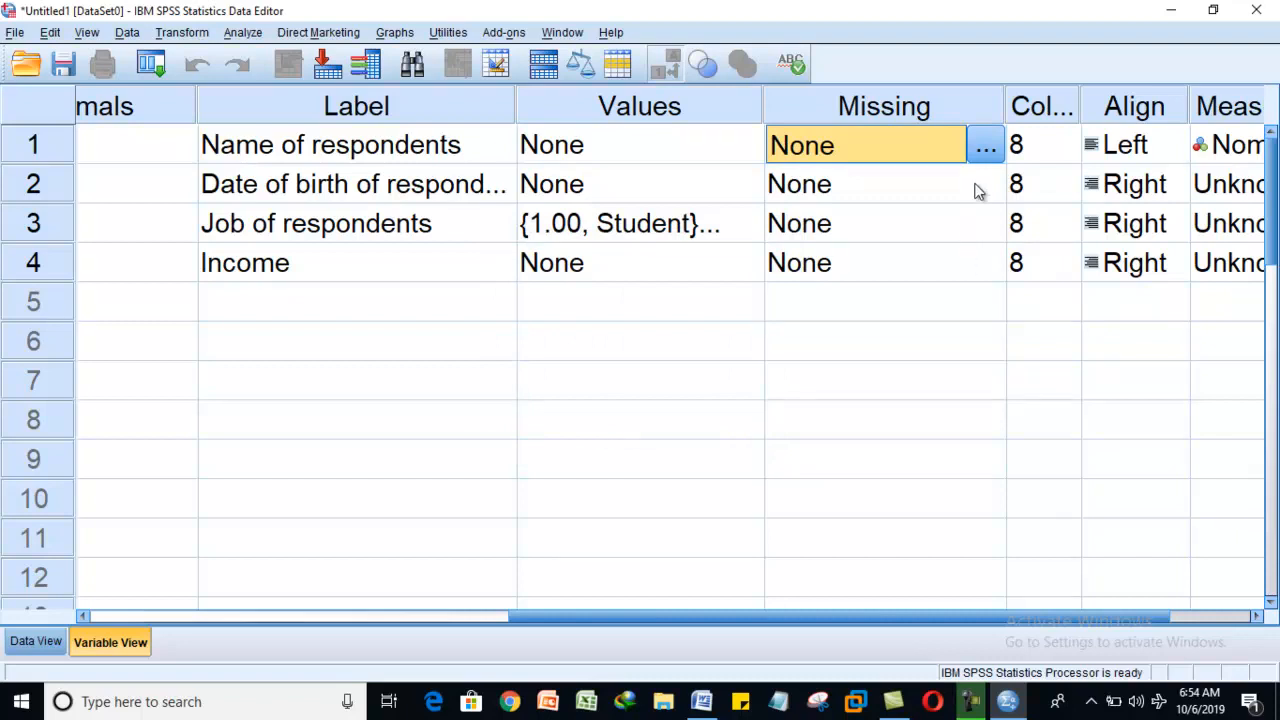
- Widen the Columns column and set the Name variable's Columns value to 9
click(1258, 617)
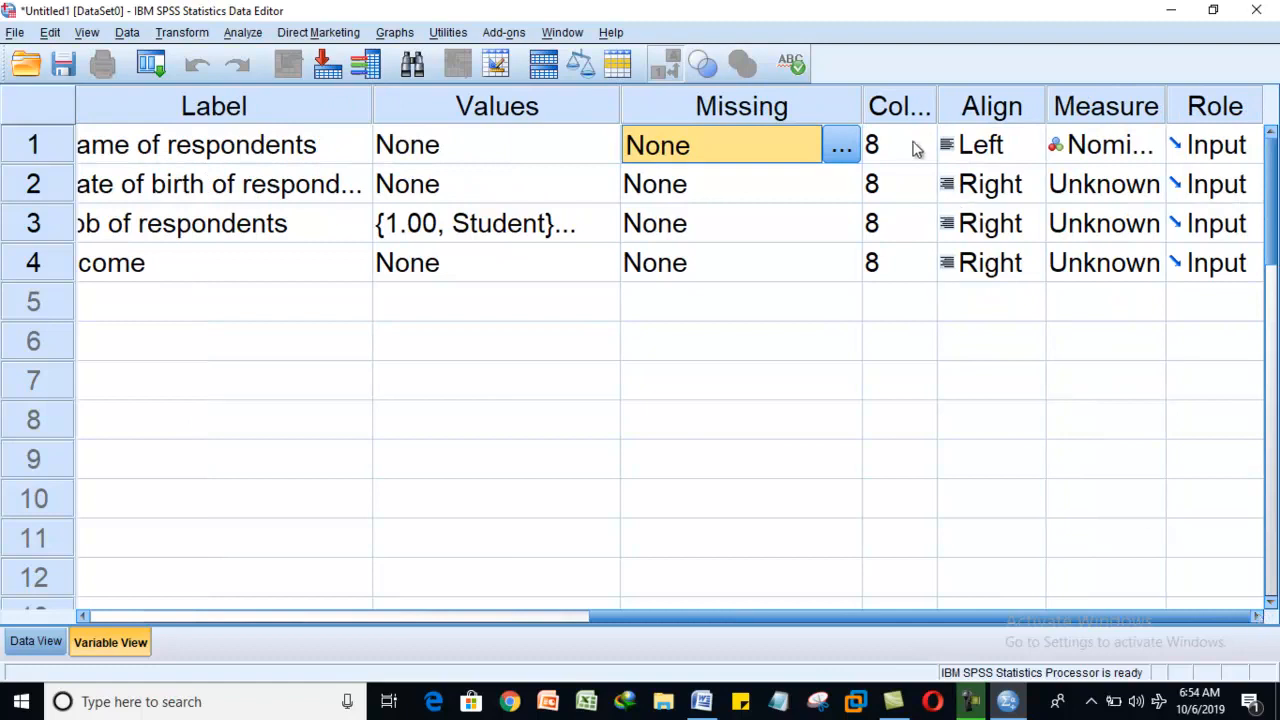
drag(938, 110, 1120, 104)
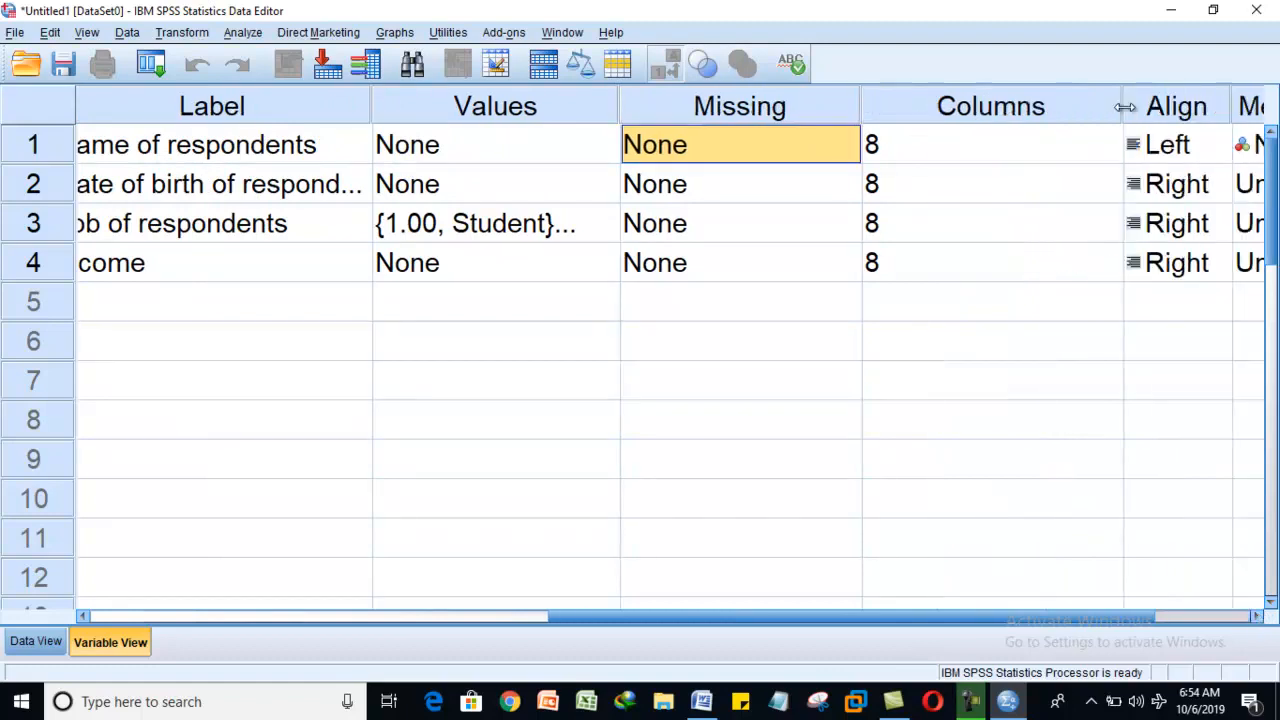
click(977, 108)
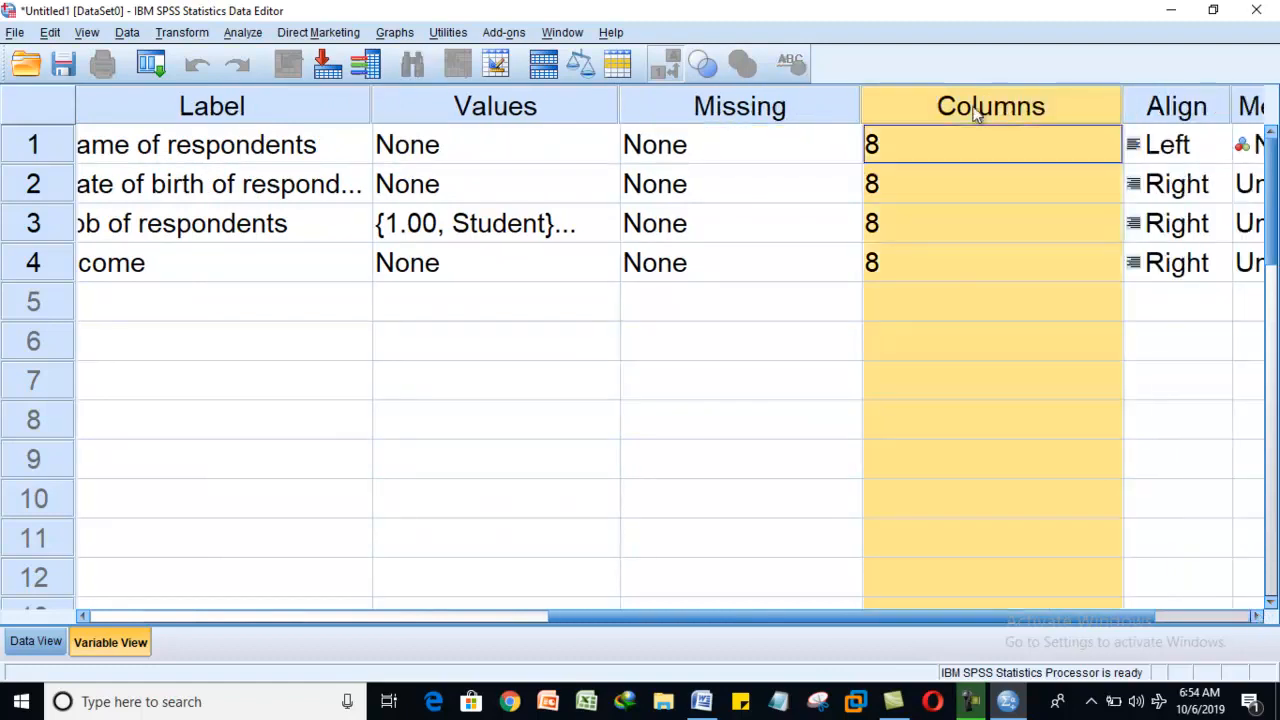
click(1070, 140)
click(1117, 152)
click(1117, 152)
click(1116, 138)
click(1116, 138)
click(1116, 138)
- Review the Width settings of the variables for comparison with their Columns settings
drag(628, 614, 254, 569)
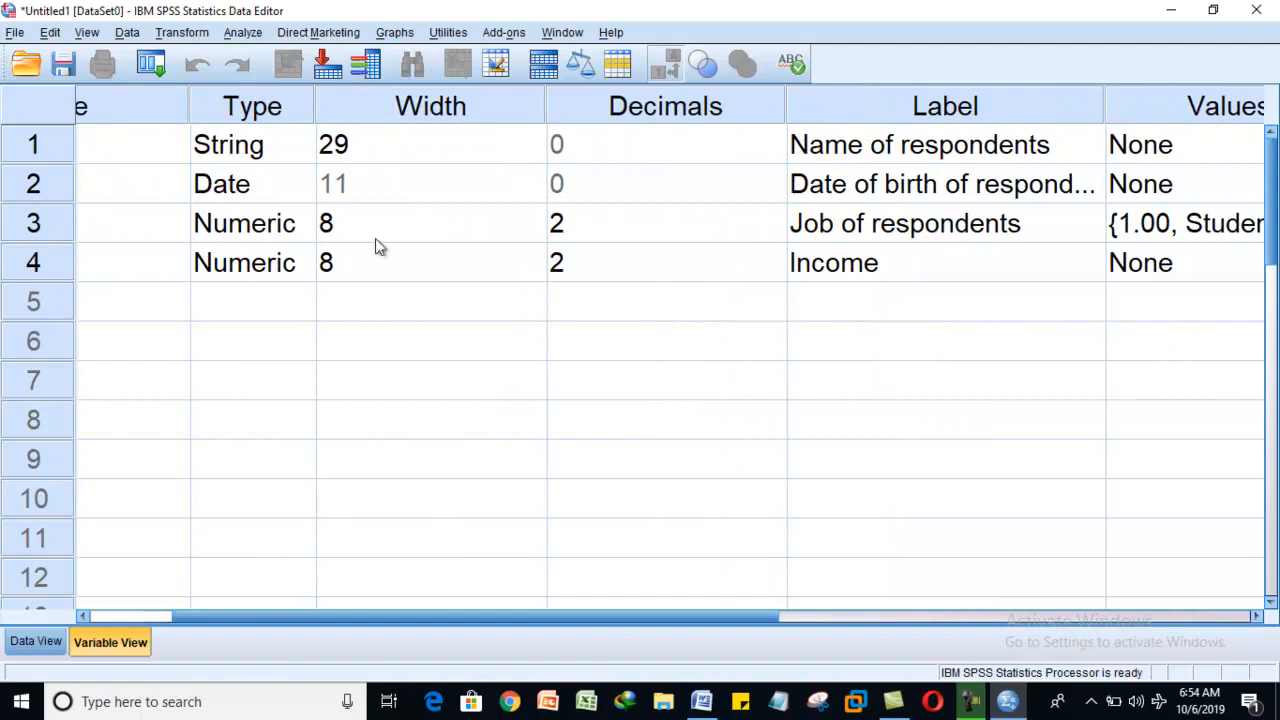
click(433, 104)
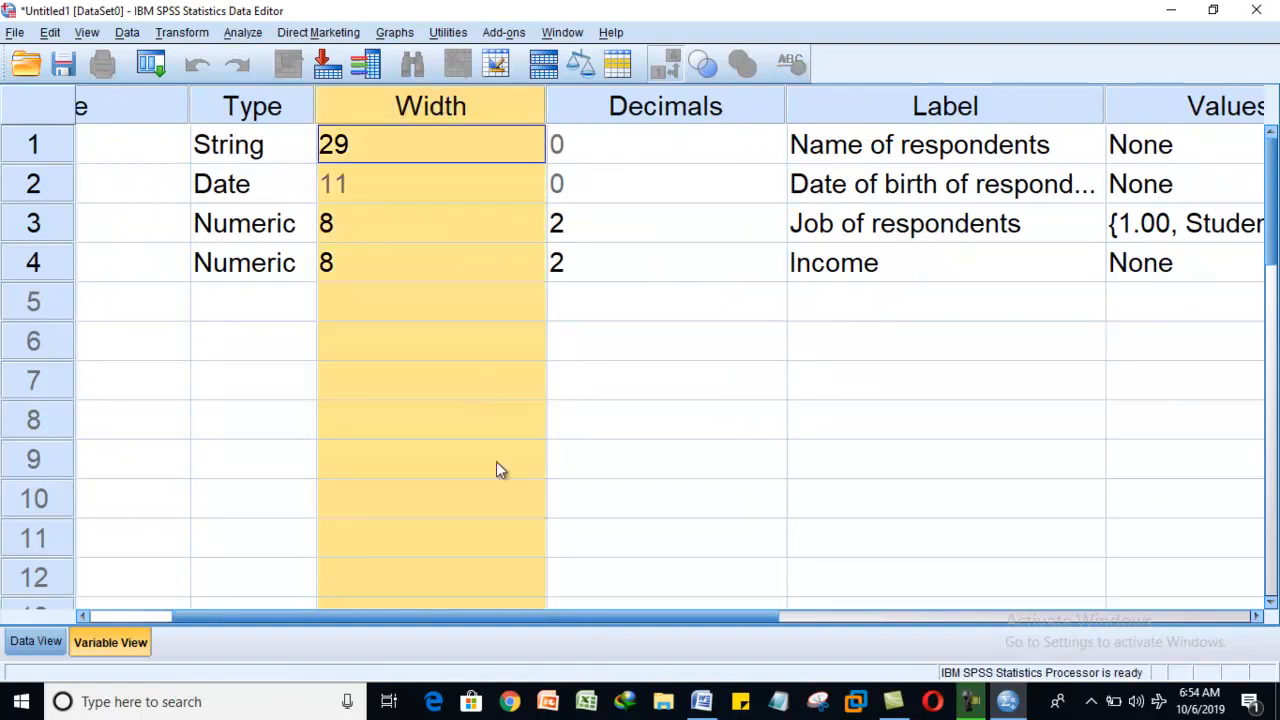
drag(574, 620, 997, 623)
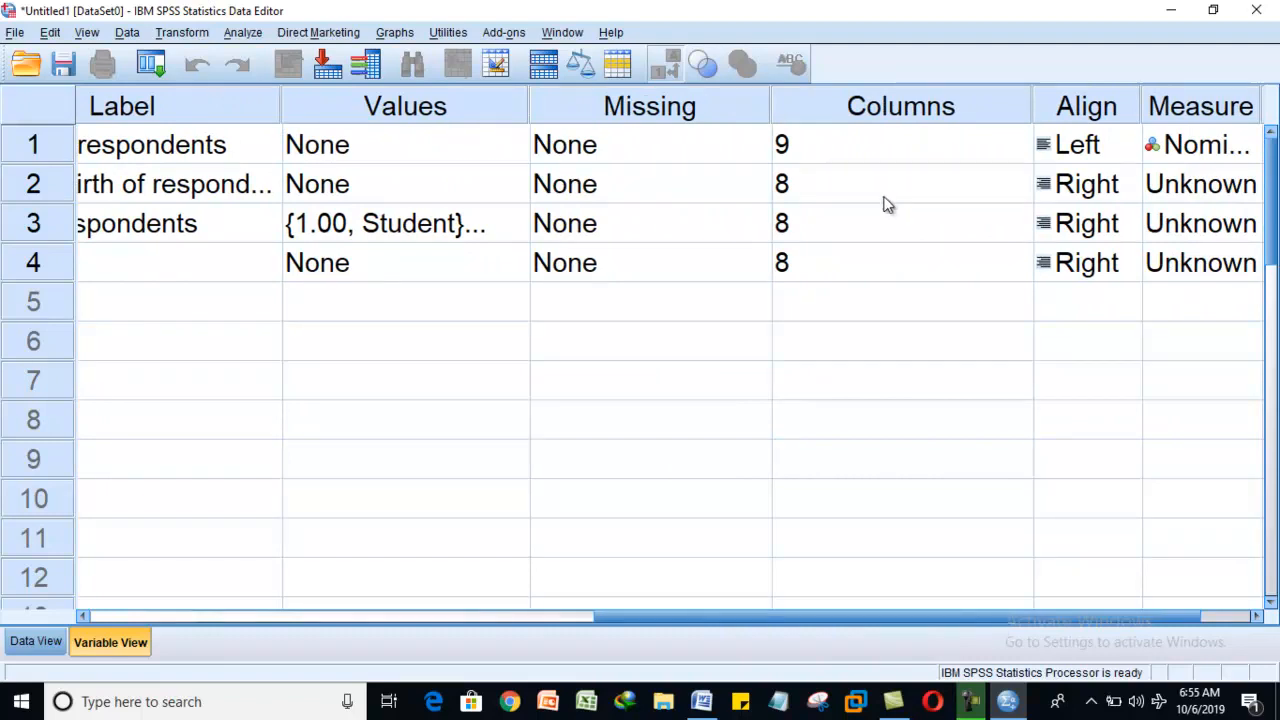
- Narrow the Columns column to a thin strip beside the Align column
drag(1152, 625, 1202, 622)
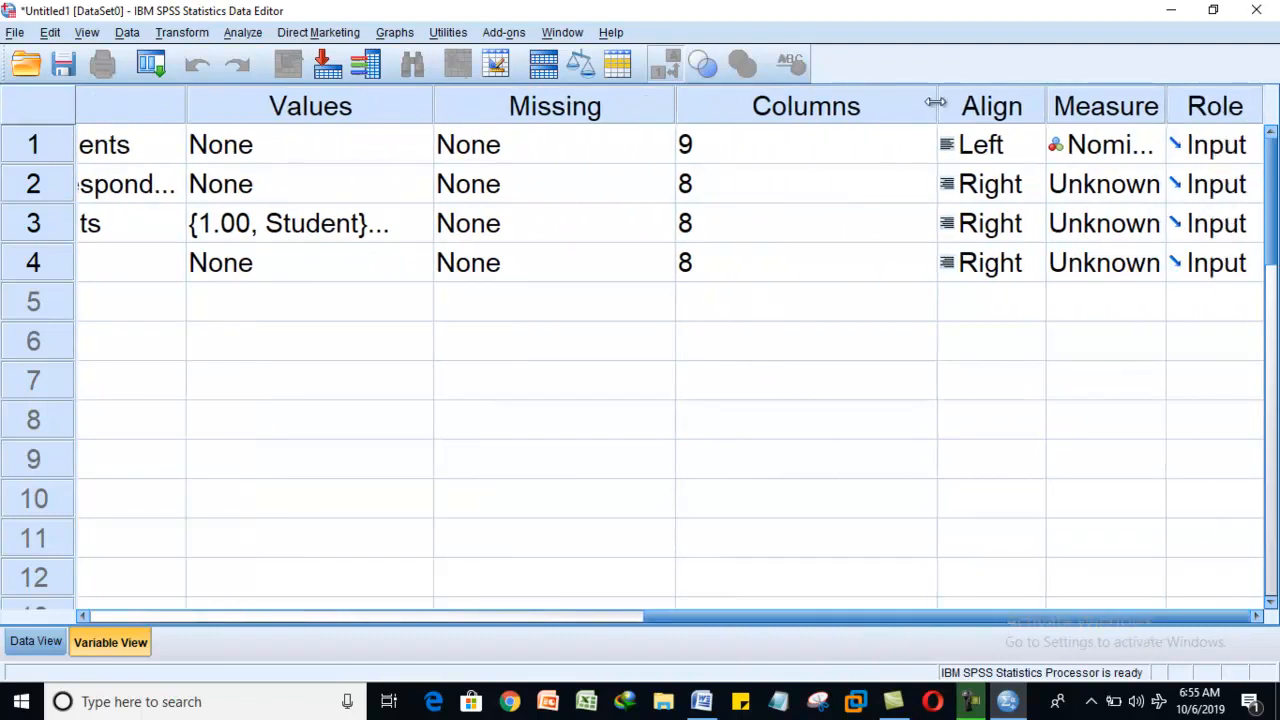
drag(935, 102, 677, 100)
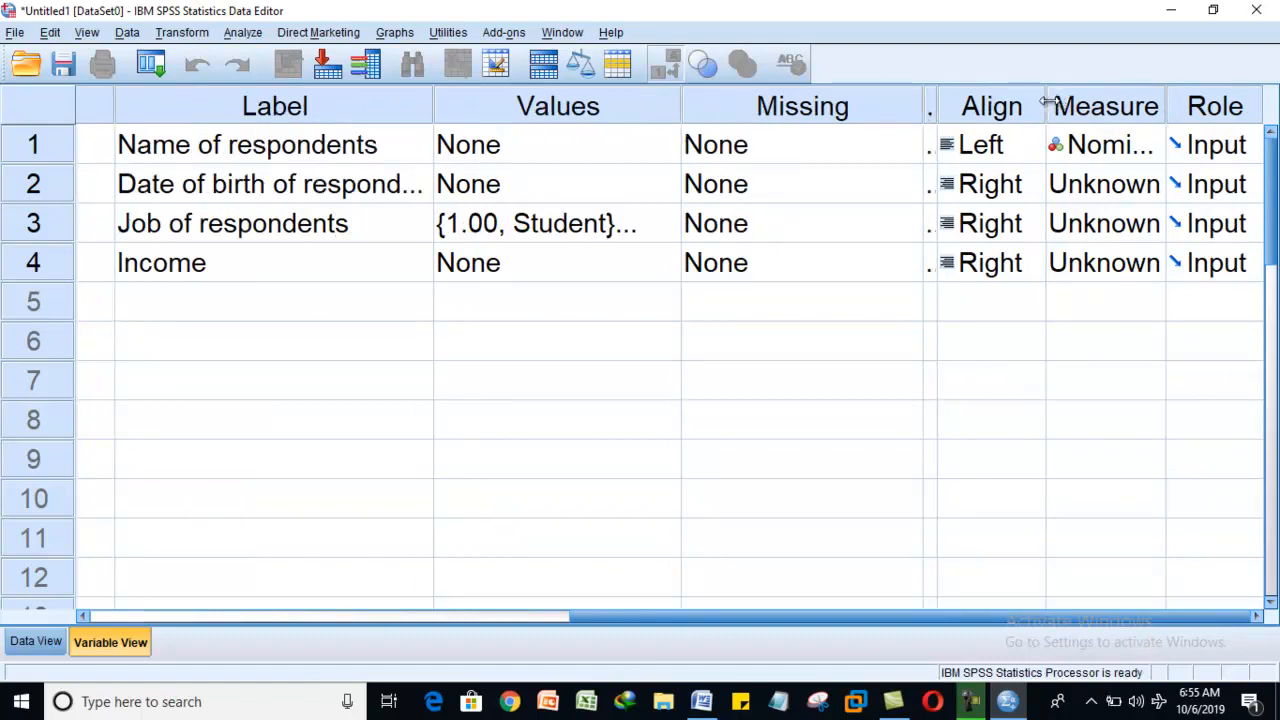
- Widen the Align column and choose Left alignment for the Name variable
drag(1047, 105, 1205, 104)
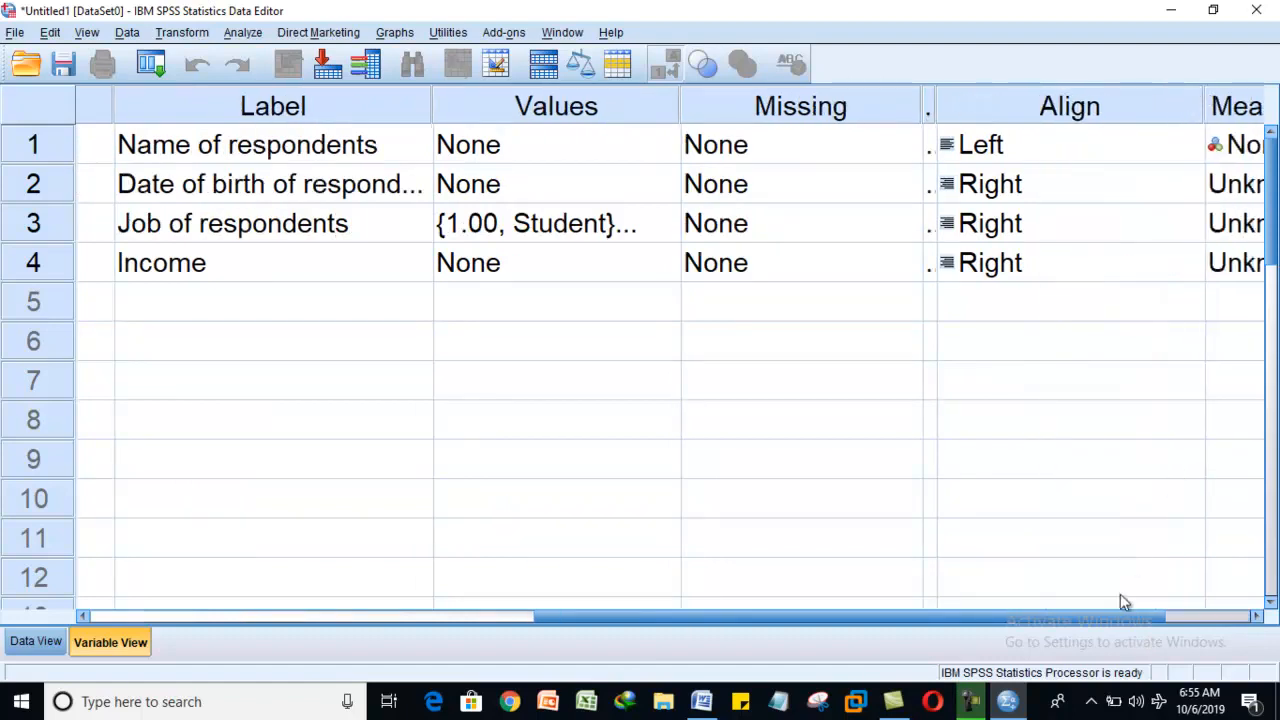
drag(1113, 612, 1198, 612)
click(977, 141)
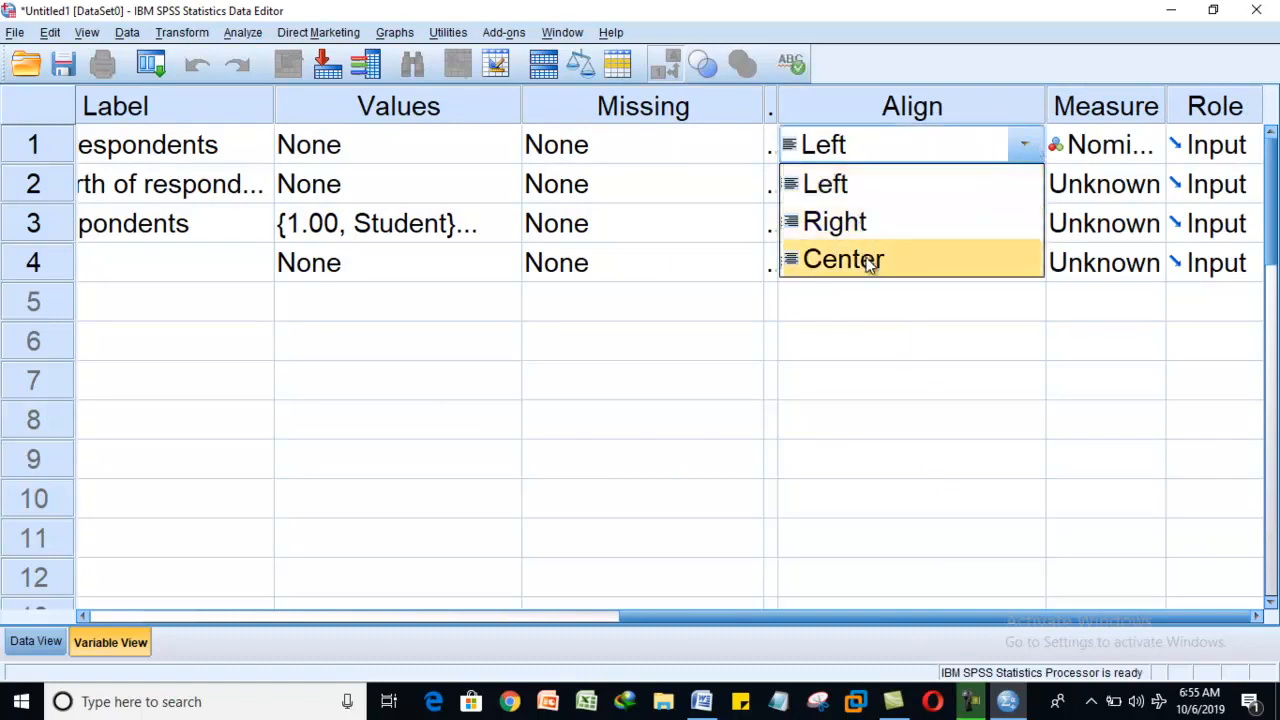
click(845, 190)
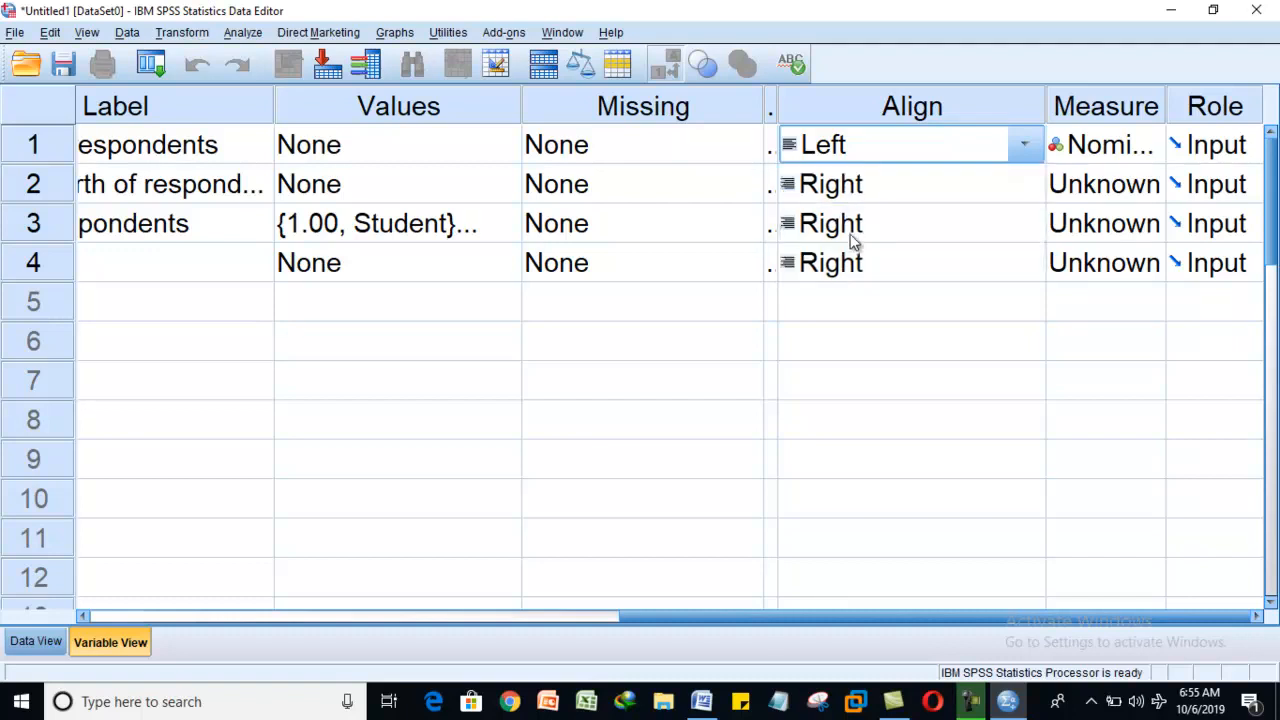
- Set the date of birth variable's alignment to Left
click(851, 238)
click(1024, 184)
click(1036, 179)
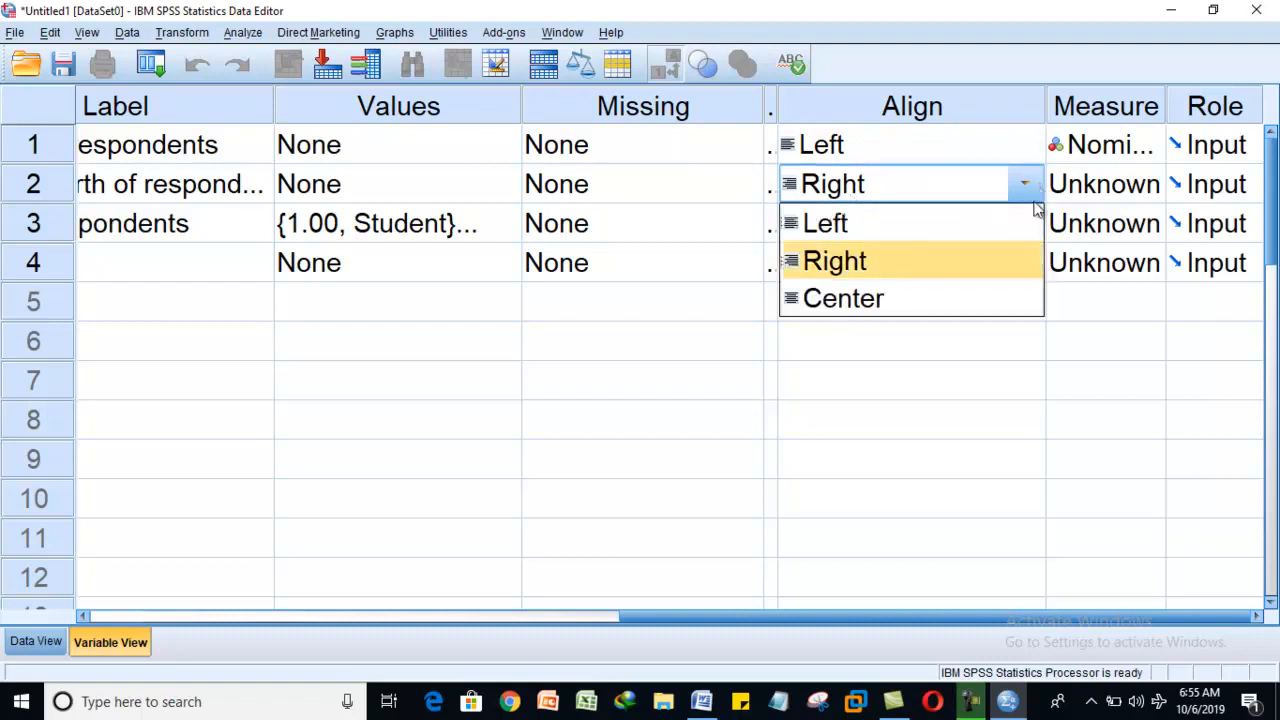
click(1009, 228)
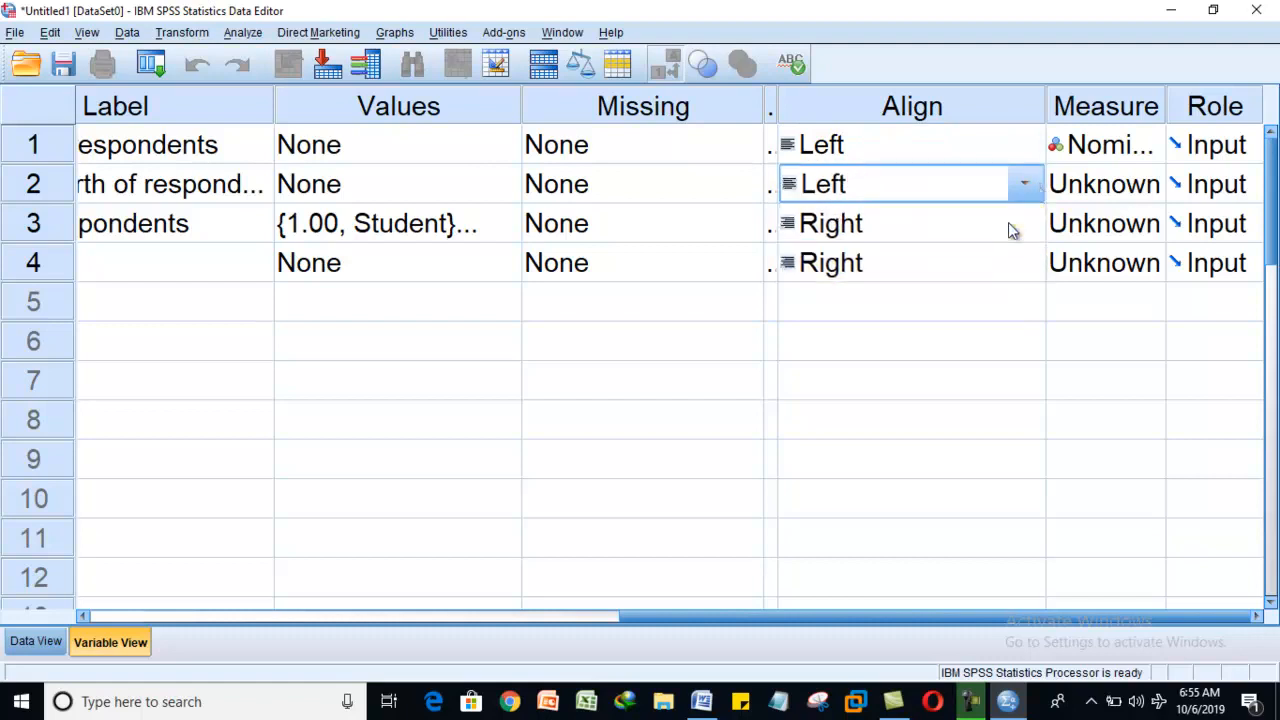
- Set the Name variable's alignment to Center
click(1010, 148)
click(1023, 145)
click(958, 262)
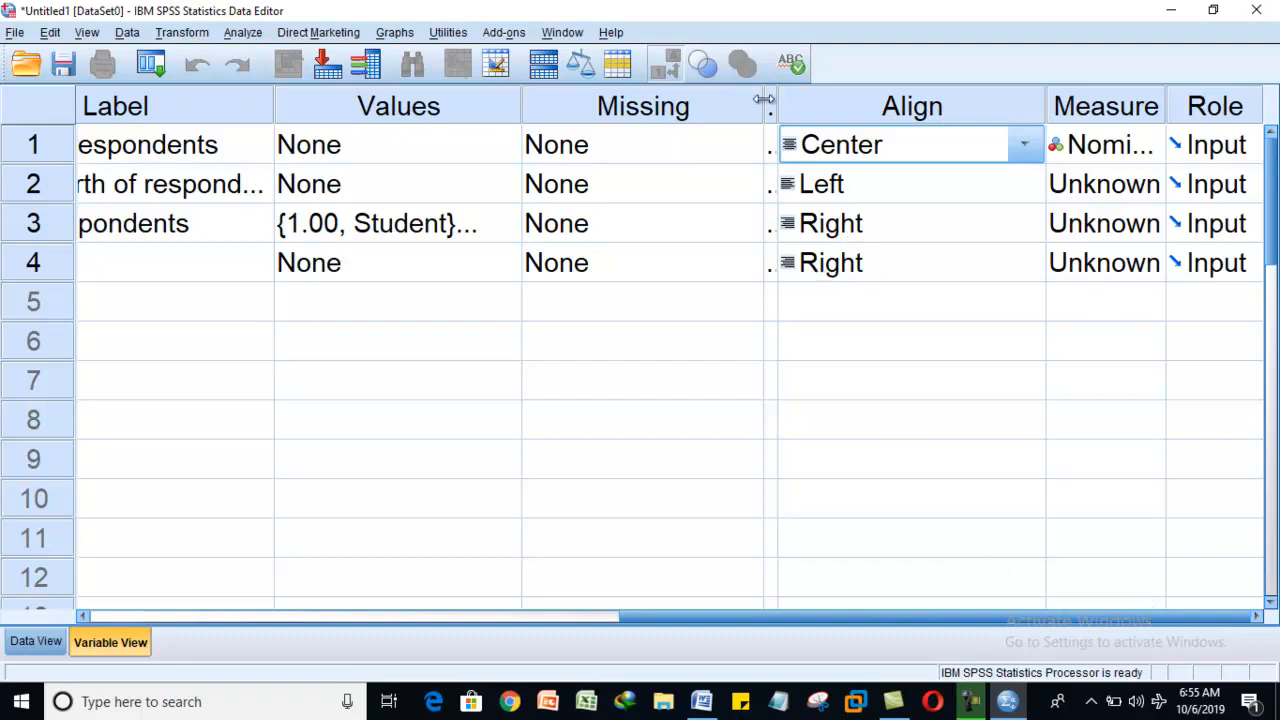
- Narrow the Missing column and widen the Columns and Measure columns in Variable View
drag(762, 95, 706, 105)
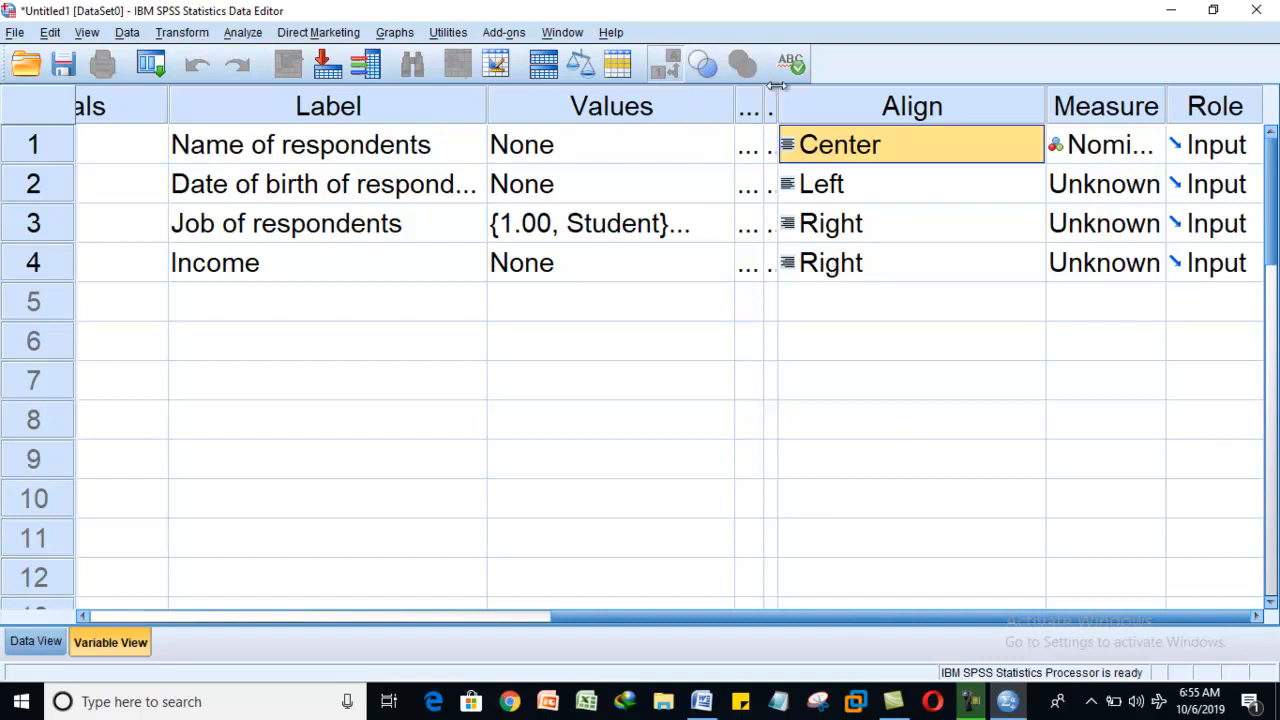
drag(777, 95, 861, 105)
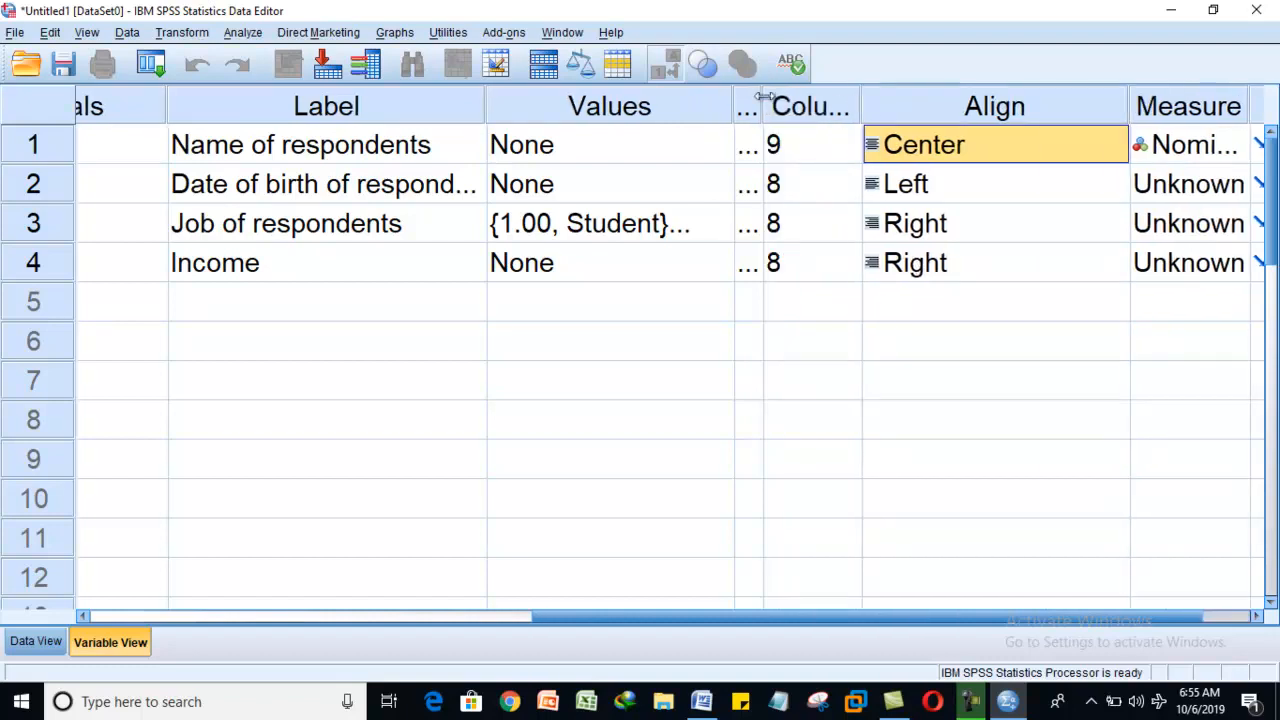
drag(763, 95, 815, 93)
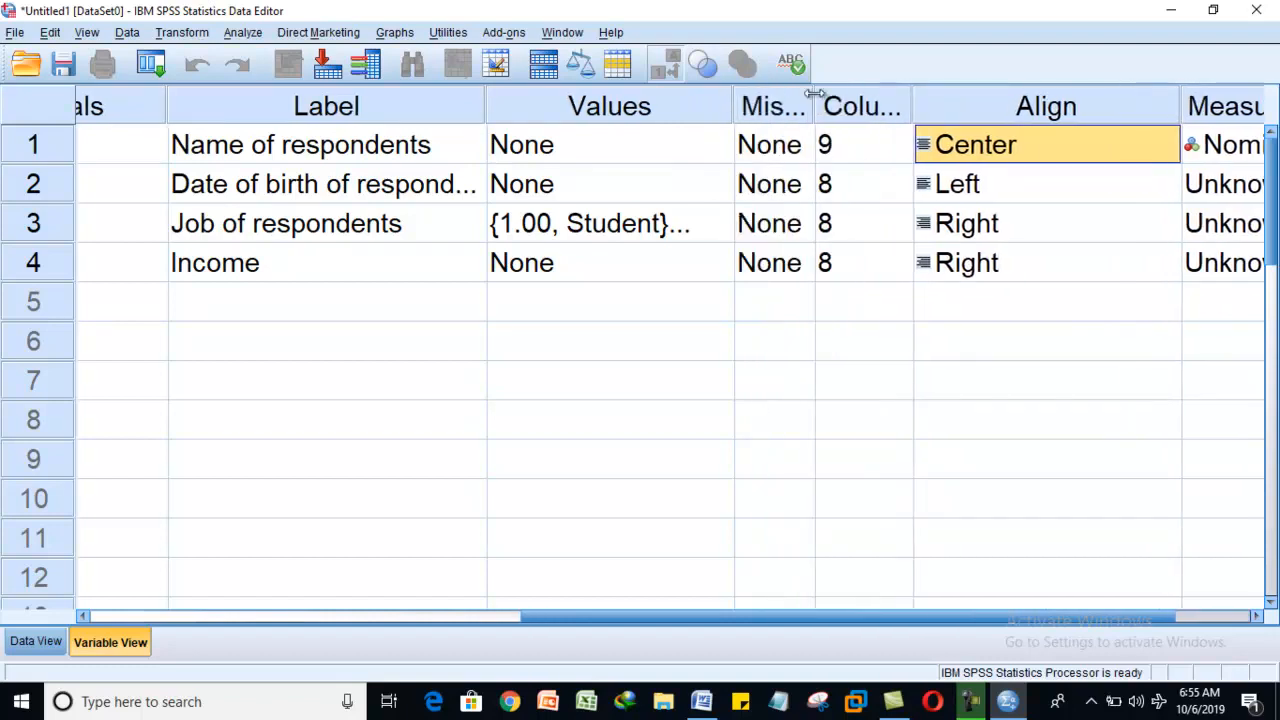
click(1056, 613)
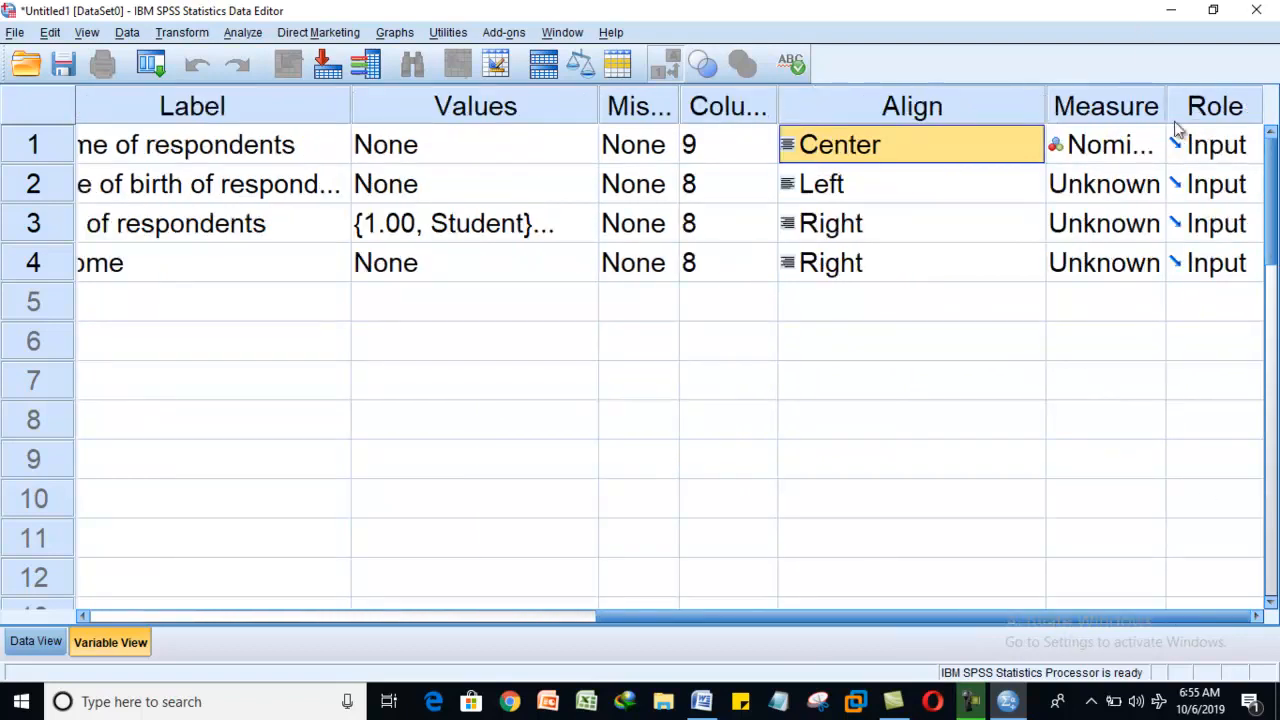
drag(1168, 107, 1238, 107)
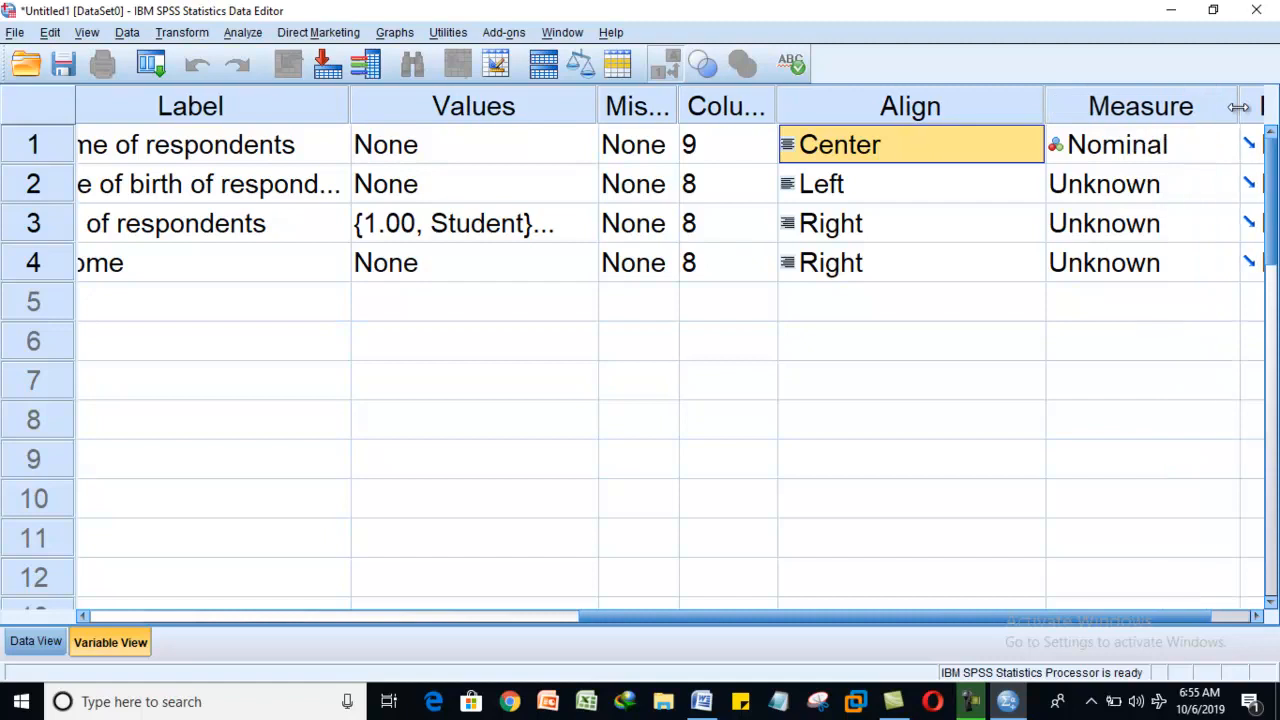
click(1258, 616)
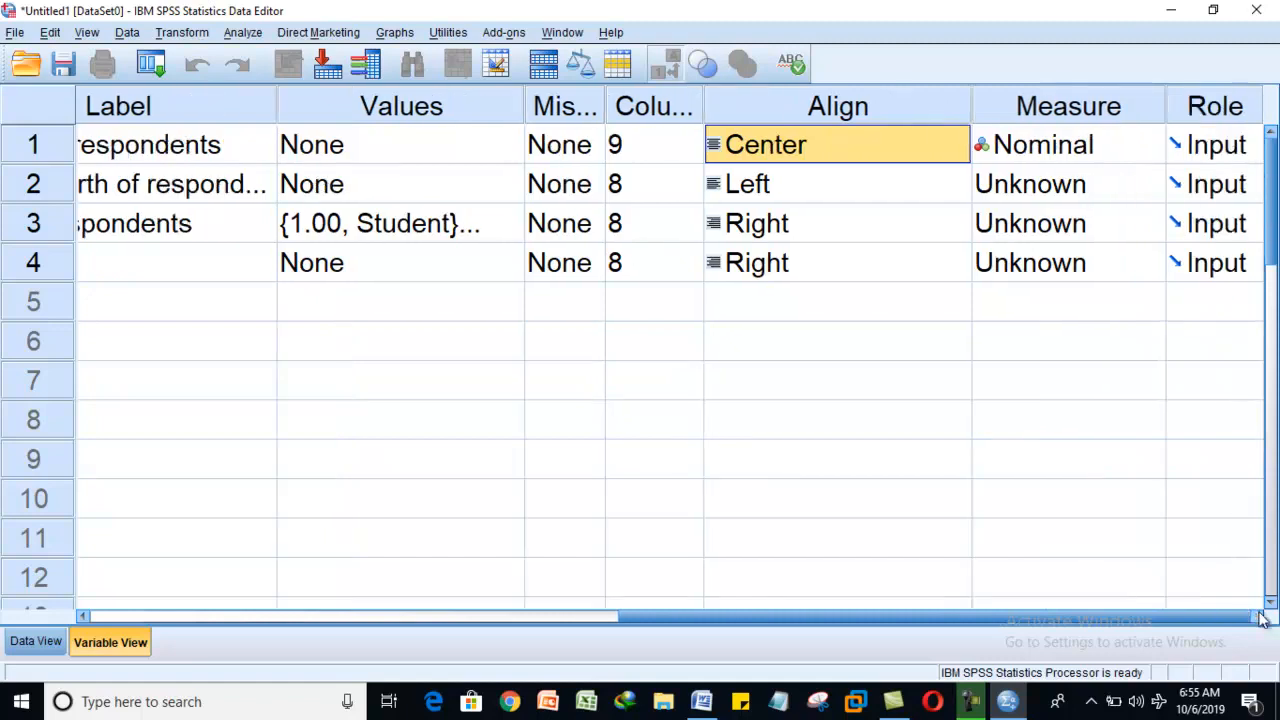
- Review the Name variable's measurement level options and set the Income variable's Measure to Scale
click(1113, 108)
click(1134, 143)
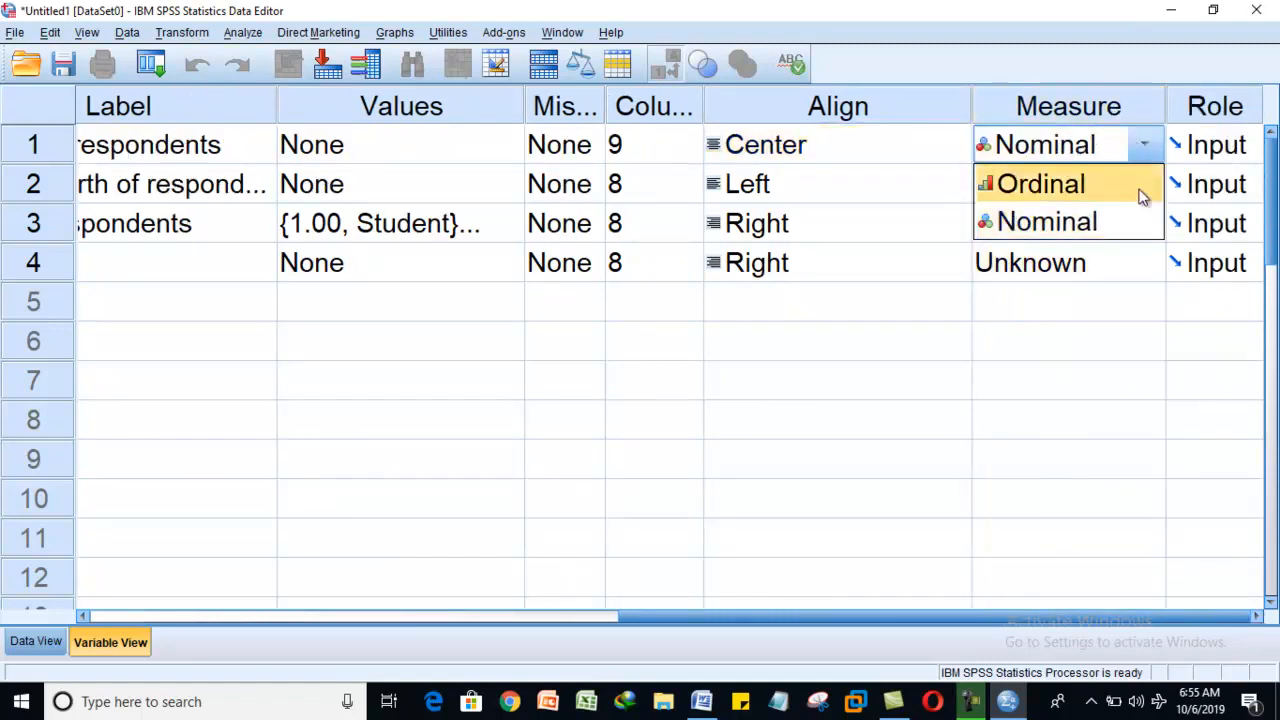
click(1148, 263)
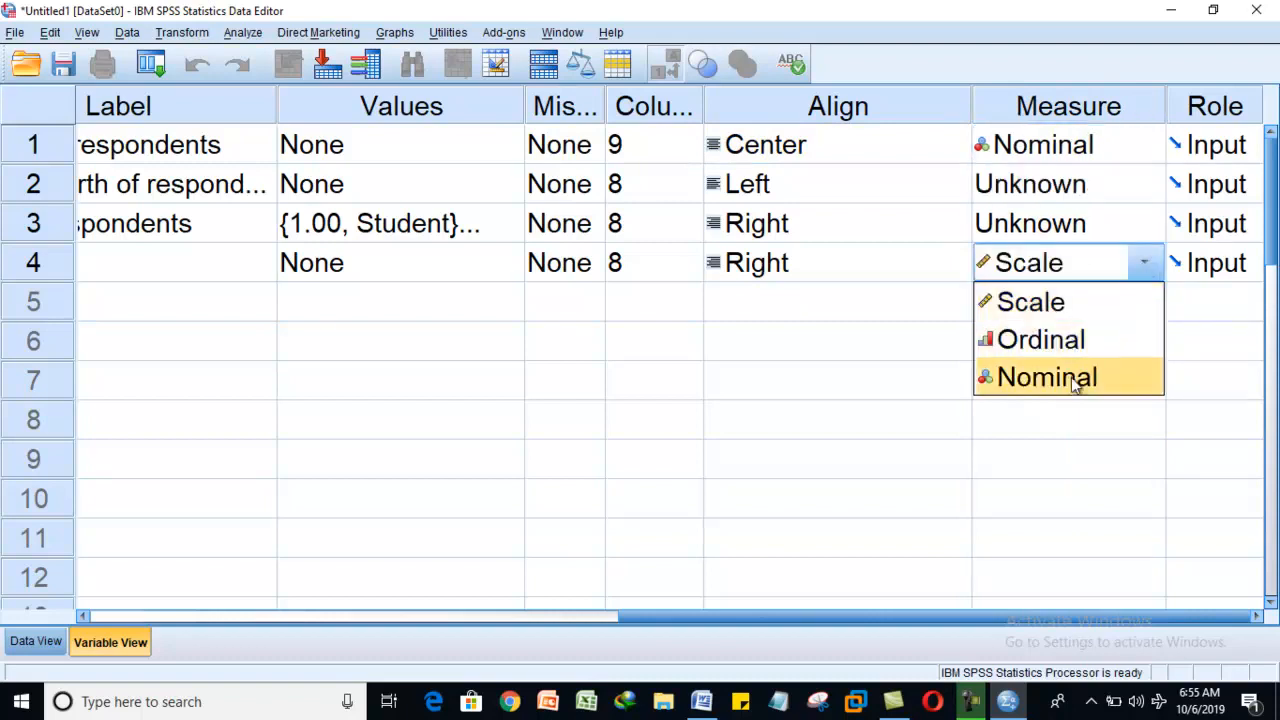
- Switch to the Word document and highlight the Income values in the sample table for review
click(692, 703)
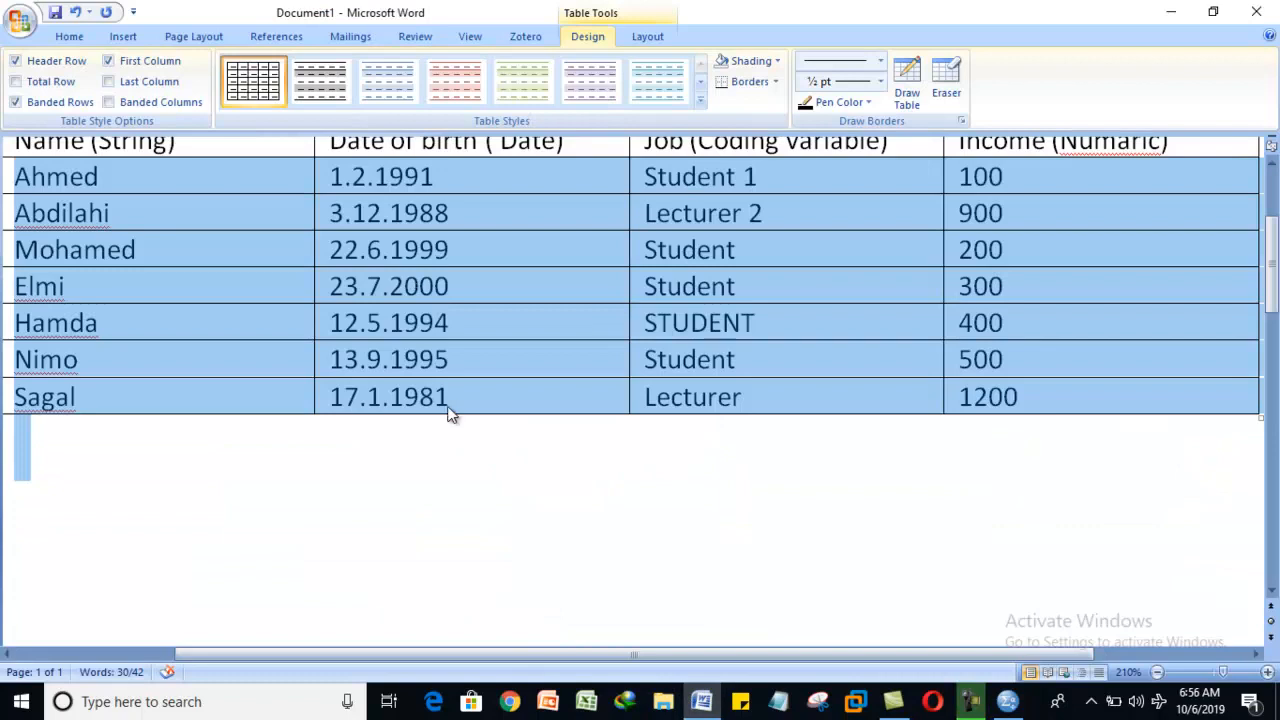
click(1272, 166)
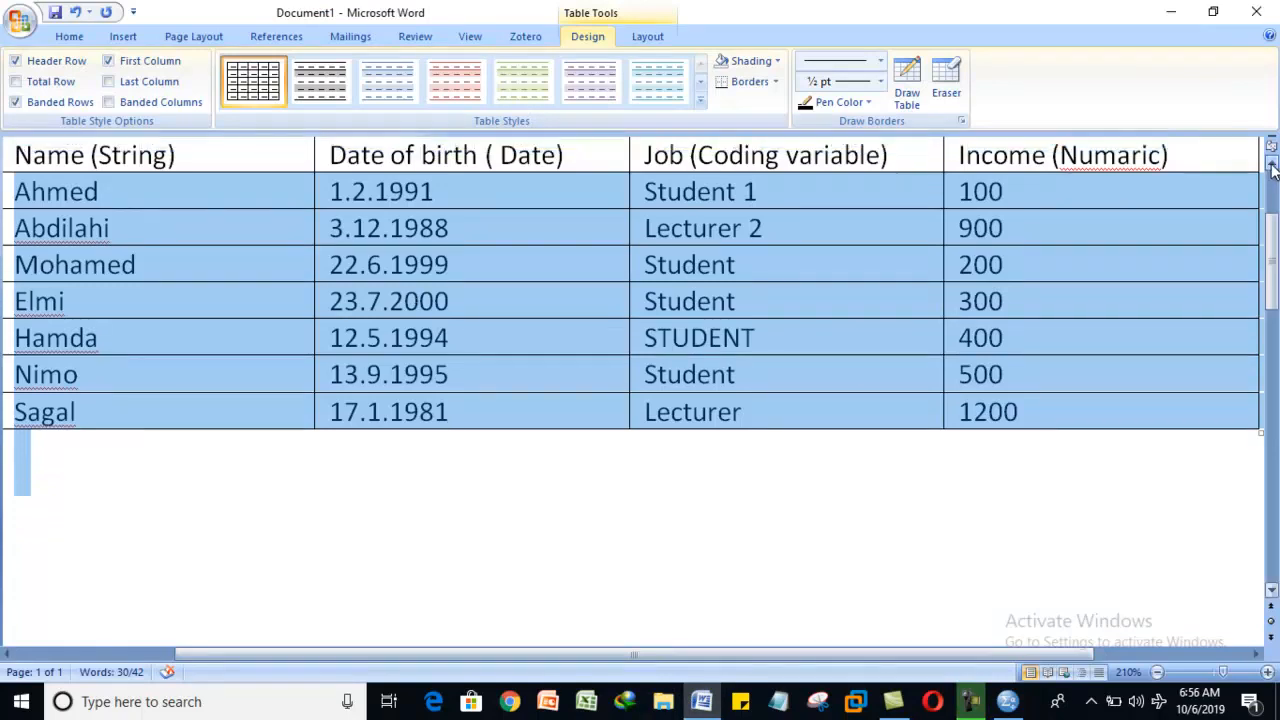
click(1177, 200)
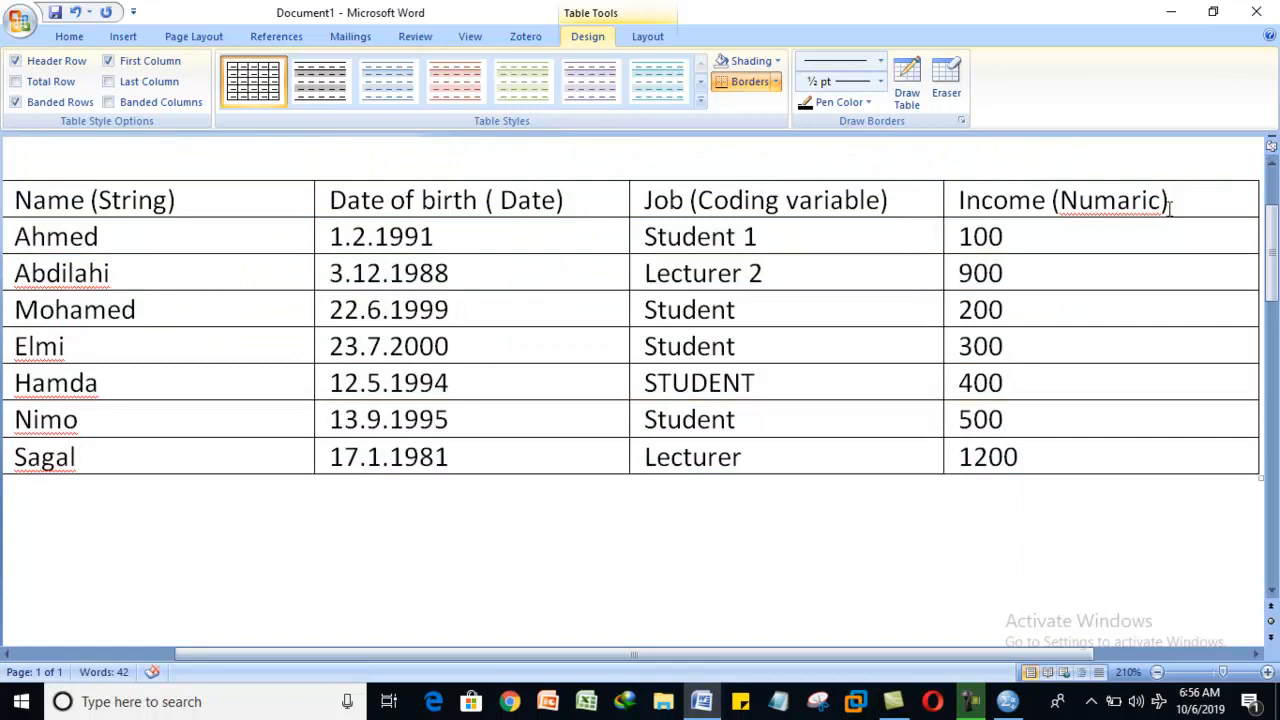
drag(971, 236, 1010, 458)
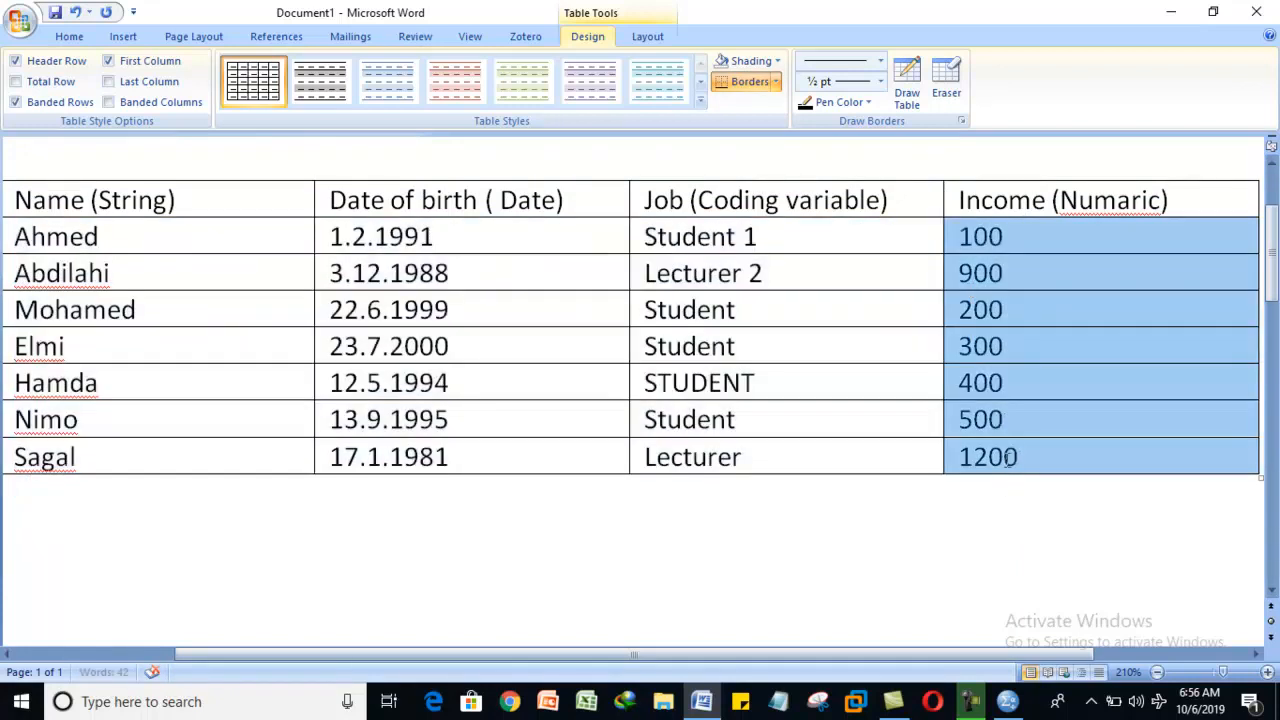
- Add the line "Measurement Scale" below the Income (Numaric) heading in the table's header row
click(1186, 203)
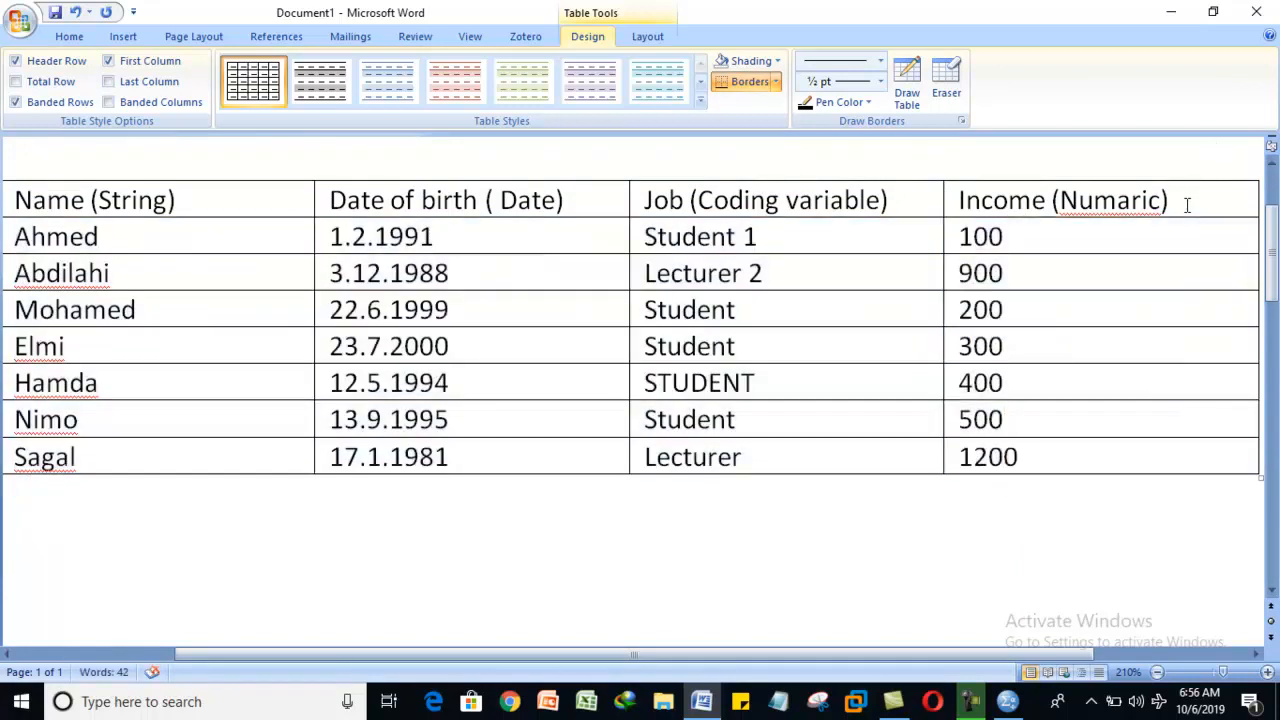
key(Return)
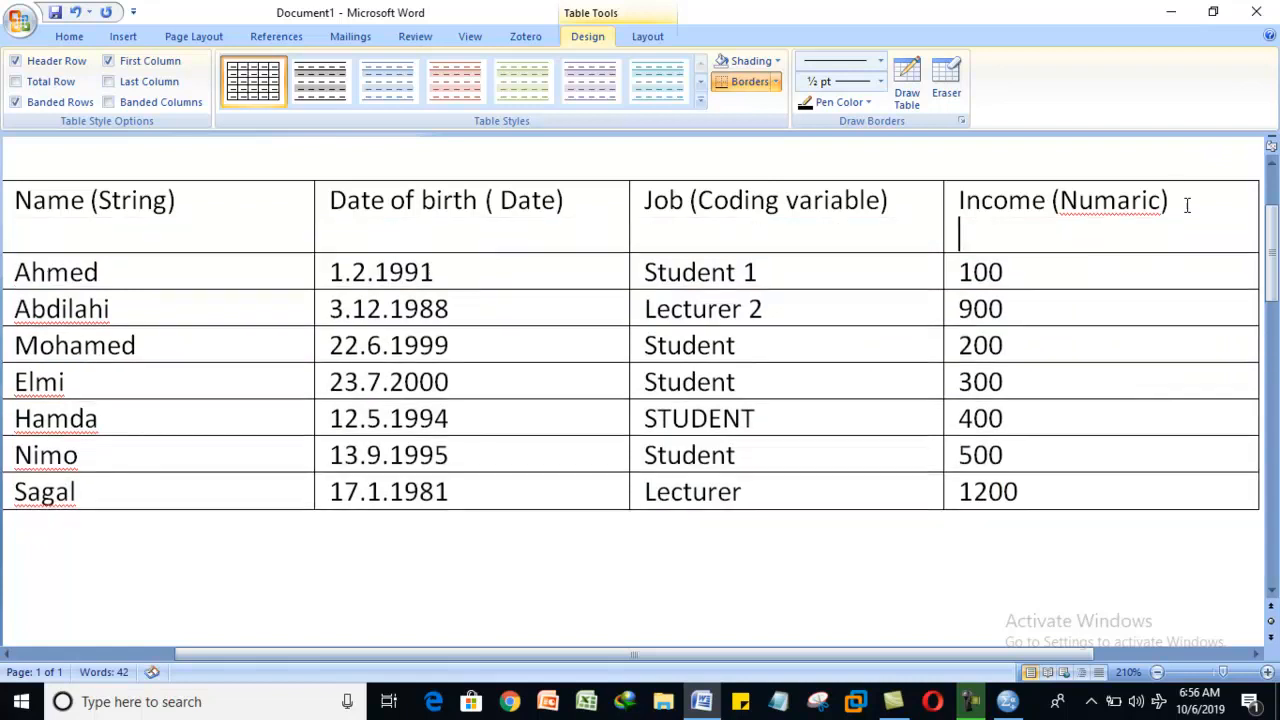
text(Measurement Sc)
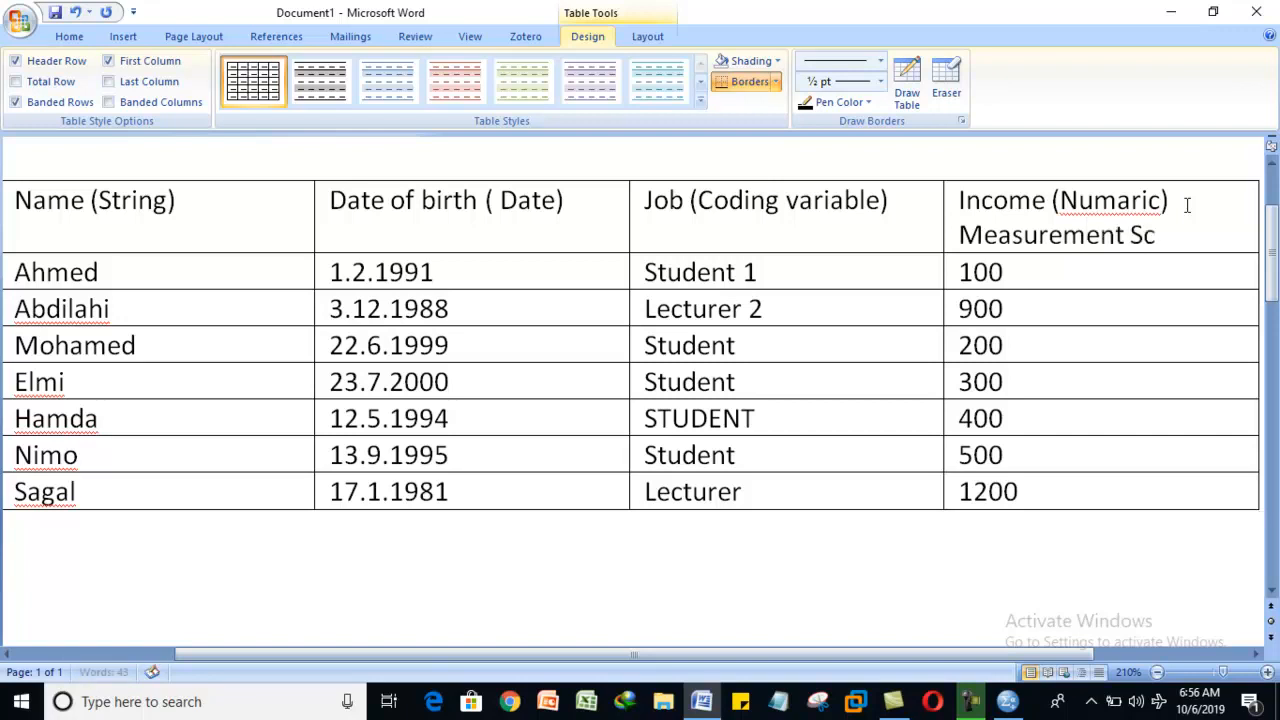
text(ale)
- Copy the "Measurement Scale" line onto a new line below the Date of birth heading
drag(1205, 236, 1135, 250)
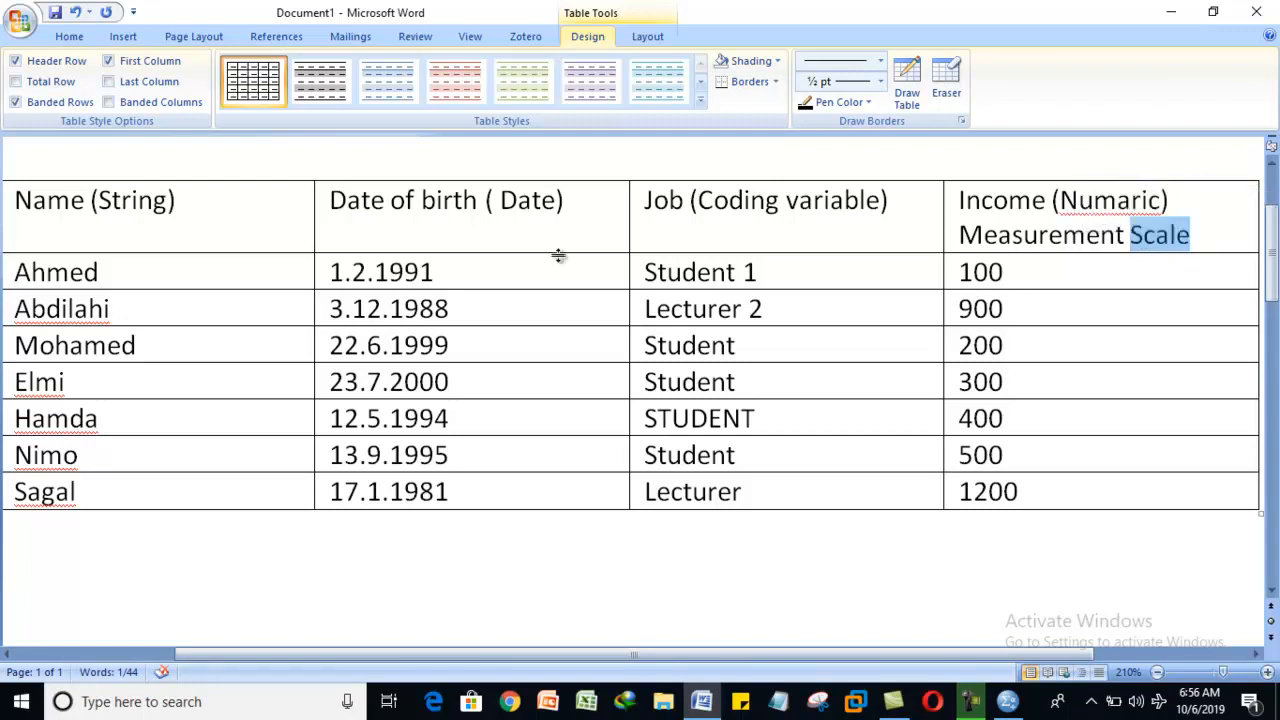
click(474, 237)
drag(1196, 244, 1010, 233)
key(ctrl+c)
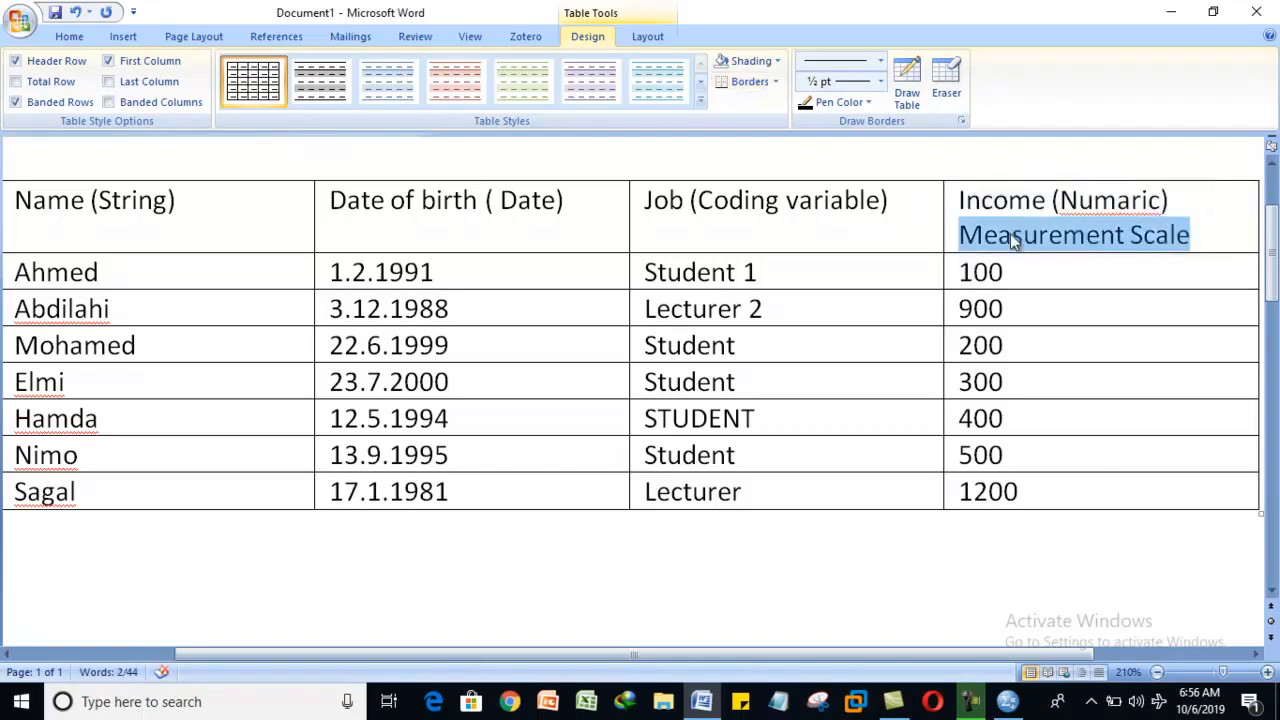
click(414, 238)
click(573, 200)
key(Return)
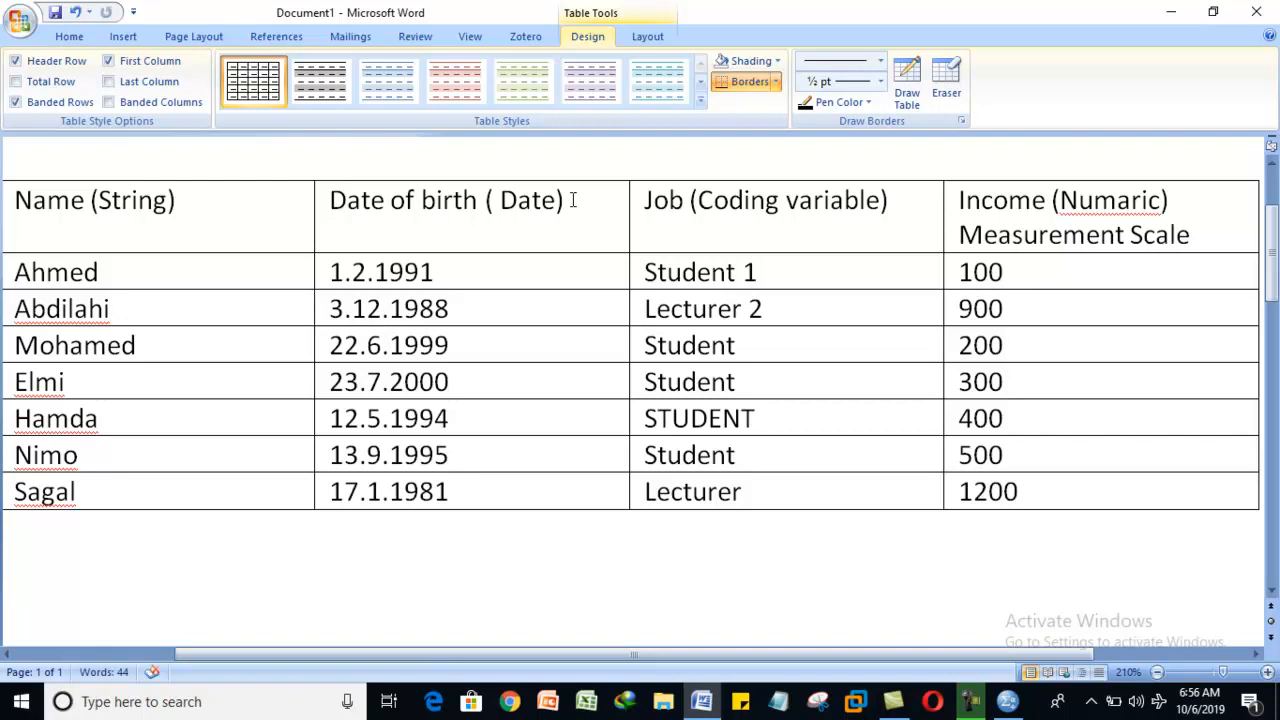
key(ctrl+v)
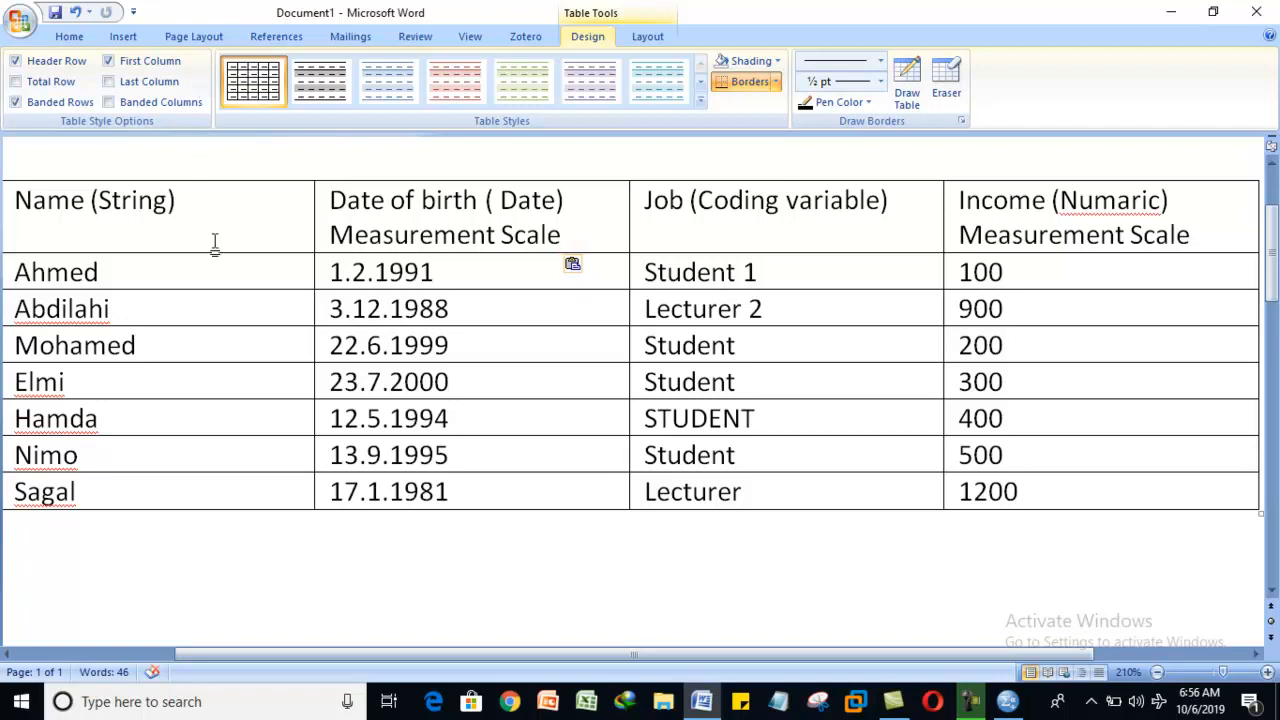
- Add the line "Nominal" below the Name (String) heading
click(136, 229)
key(Return)
text(Nominal)
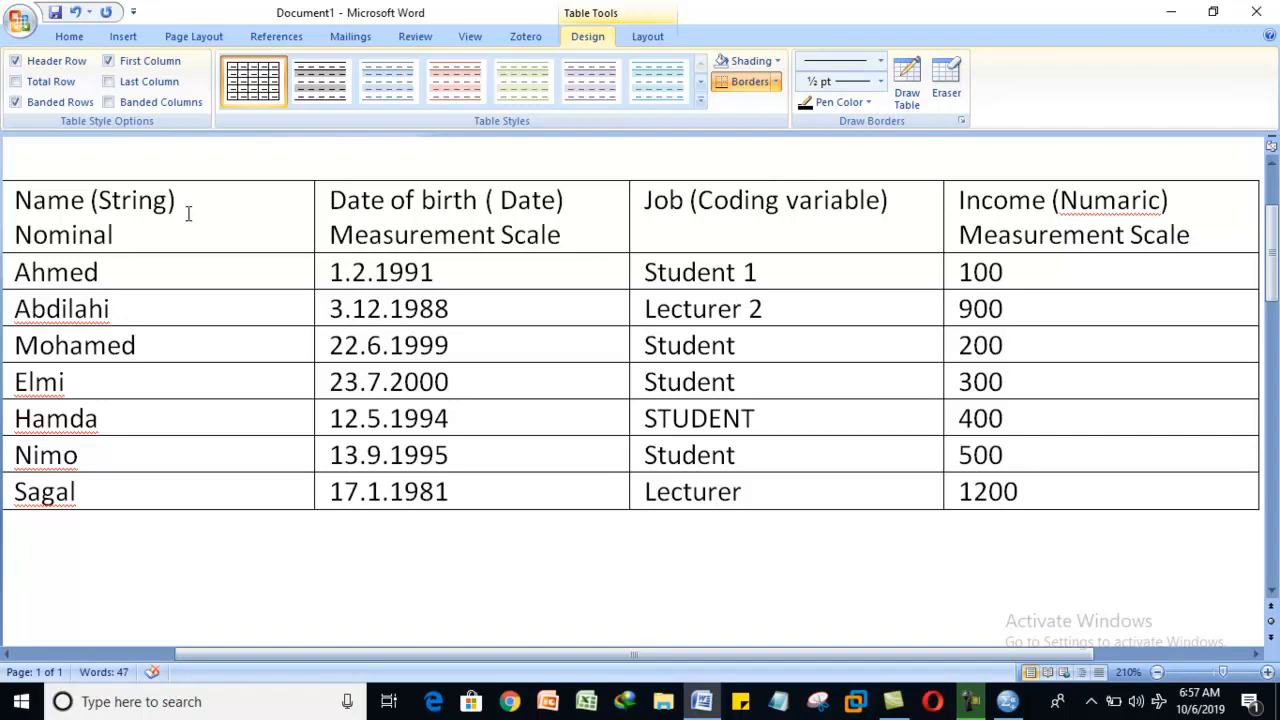
- Add a line below the Job (Coding variable) heading and correct its spelling to "Ordinal"
click(709, 225)
click(902, 208)
key(Return)
text(Ondinal)
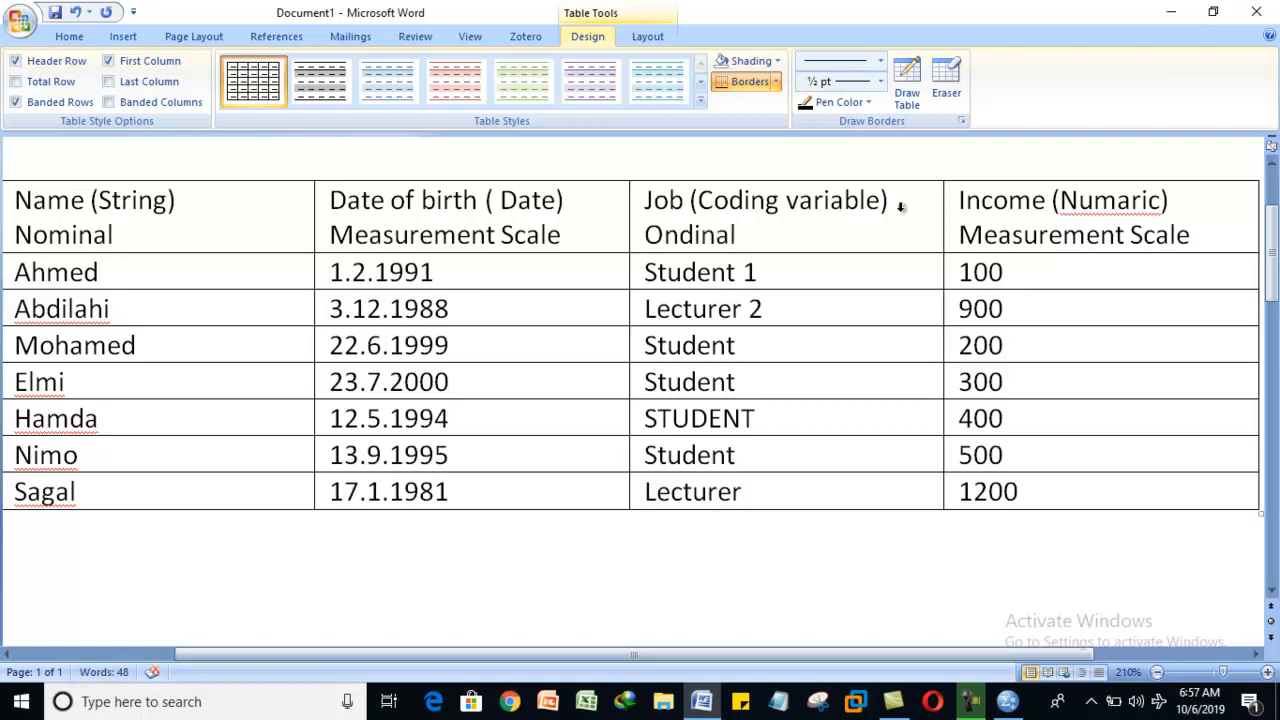
drag(709, 290, 731, 316)
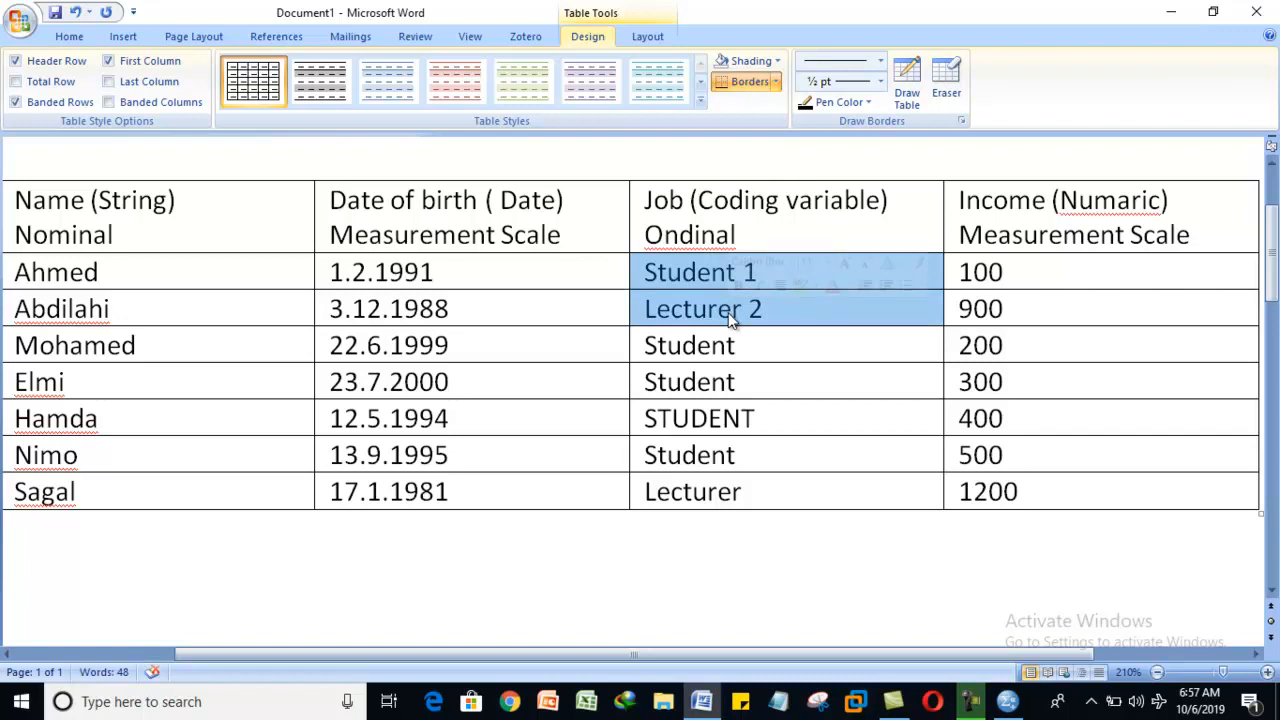
click(672, 238)
right_click(692, 245)
click(772, 264)
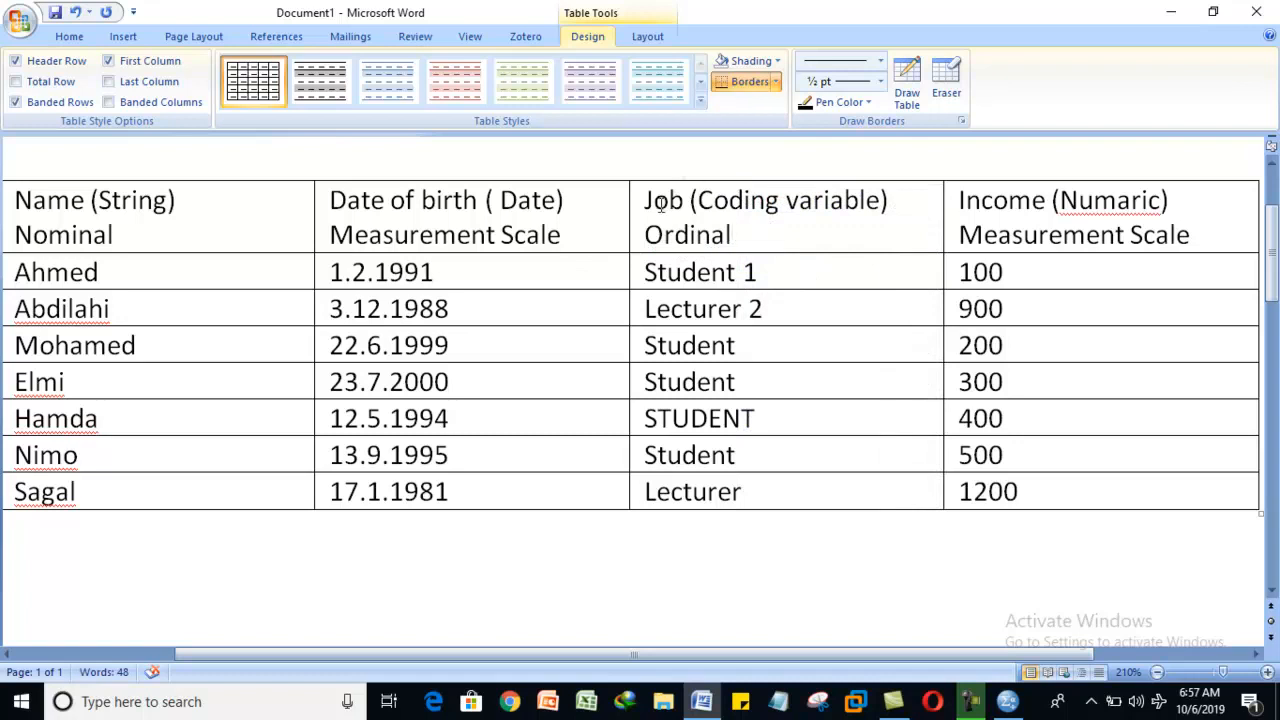
- Highlight the Job column and the words "Coding variable" in its heading for review
drag(654, 200, 737, 490)
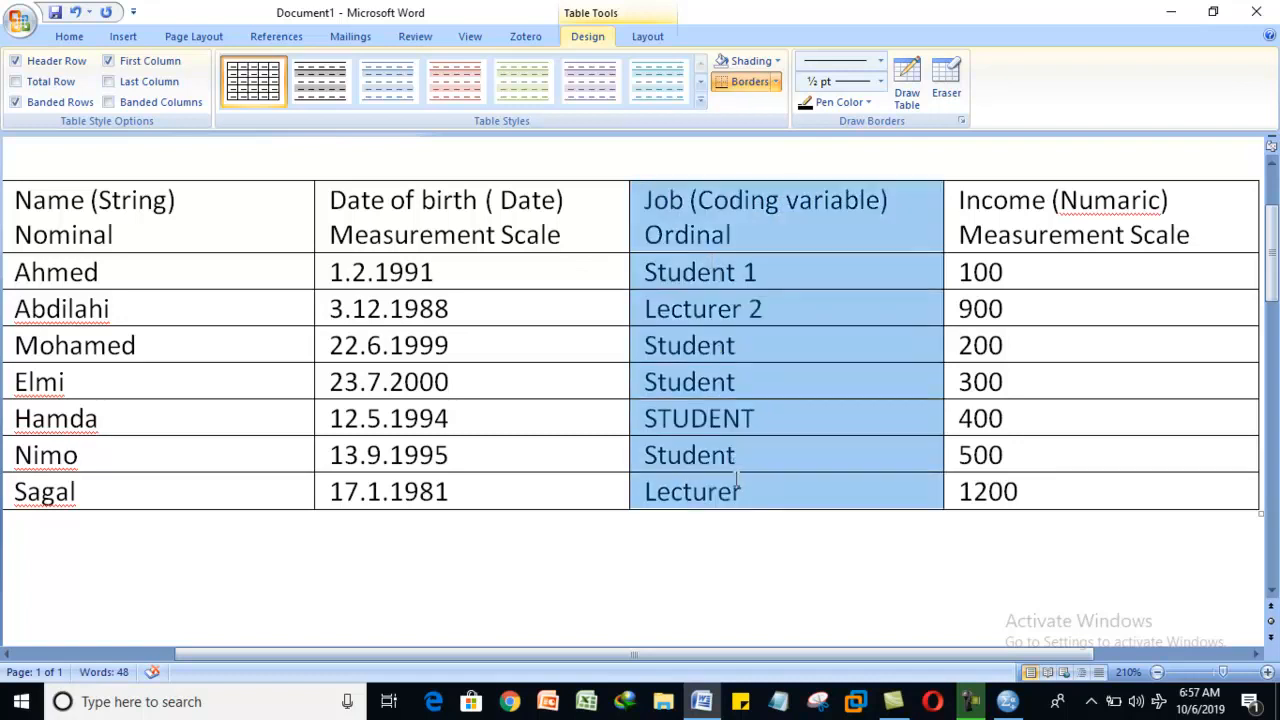
click(718, 210)
drag(702, 200, 855, 183)
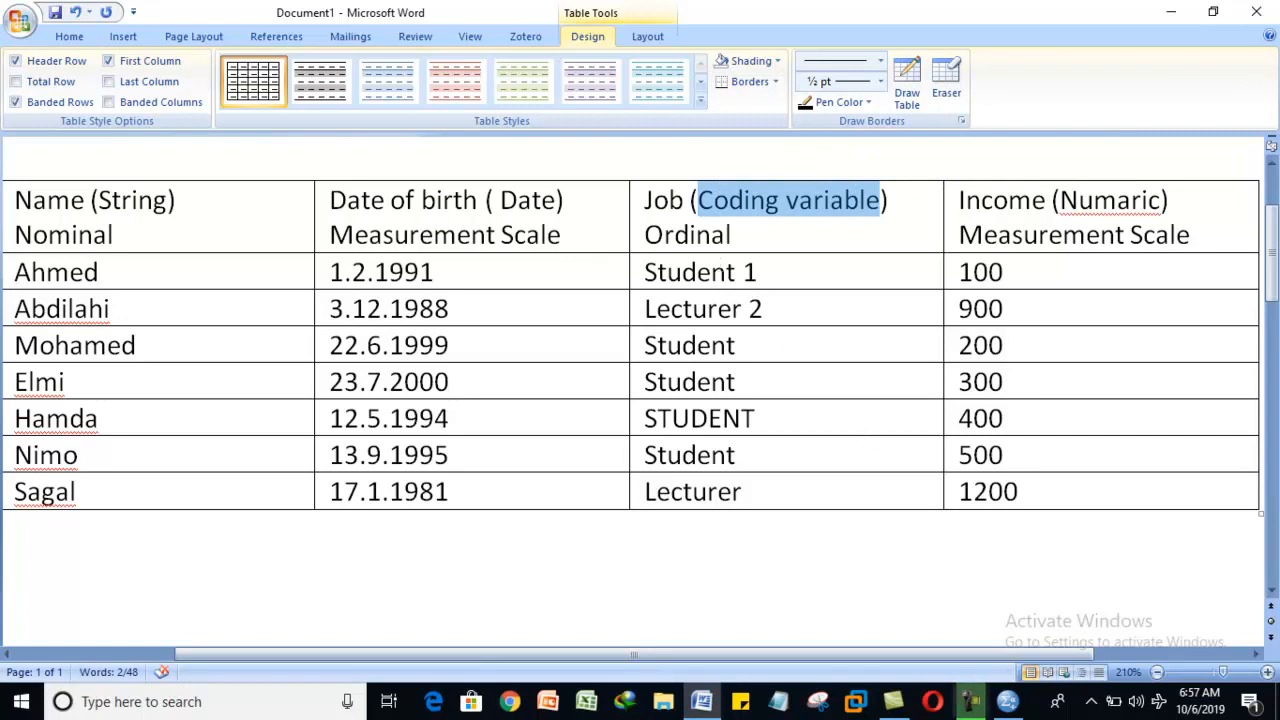
- Switch back to SPSS and review the Name variable's measurement level options, keeping Nominal
click(1006, 704)
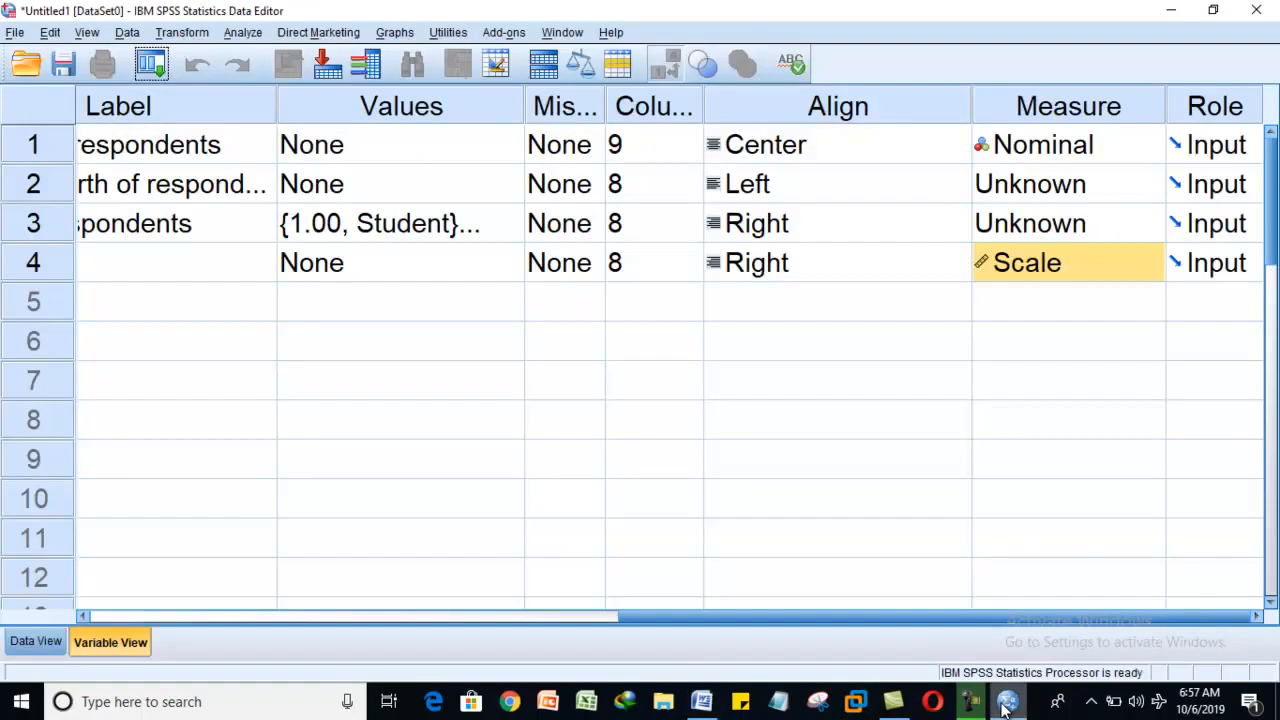
click(1118, 143)
click(1137, 150)
click(1137, 150)
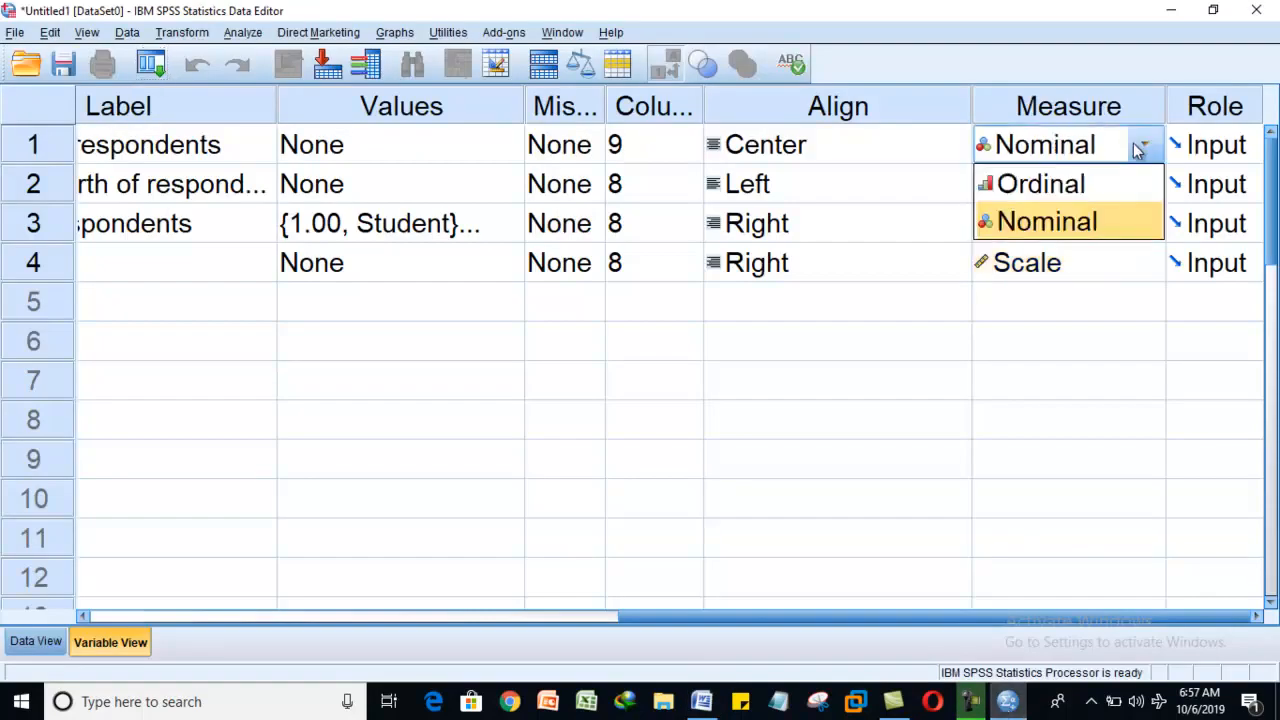
click(1137, 150)
drag(840, 614, 864, 583)
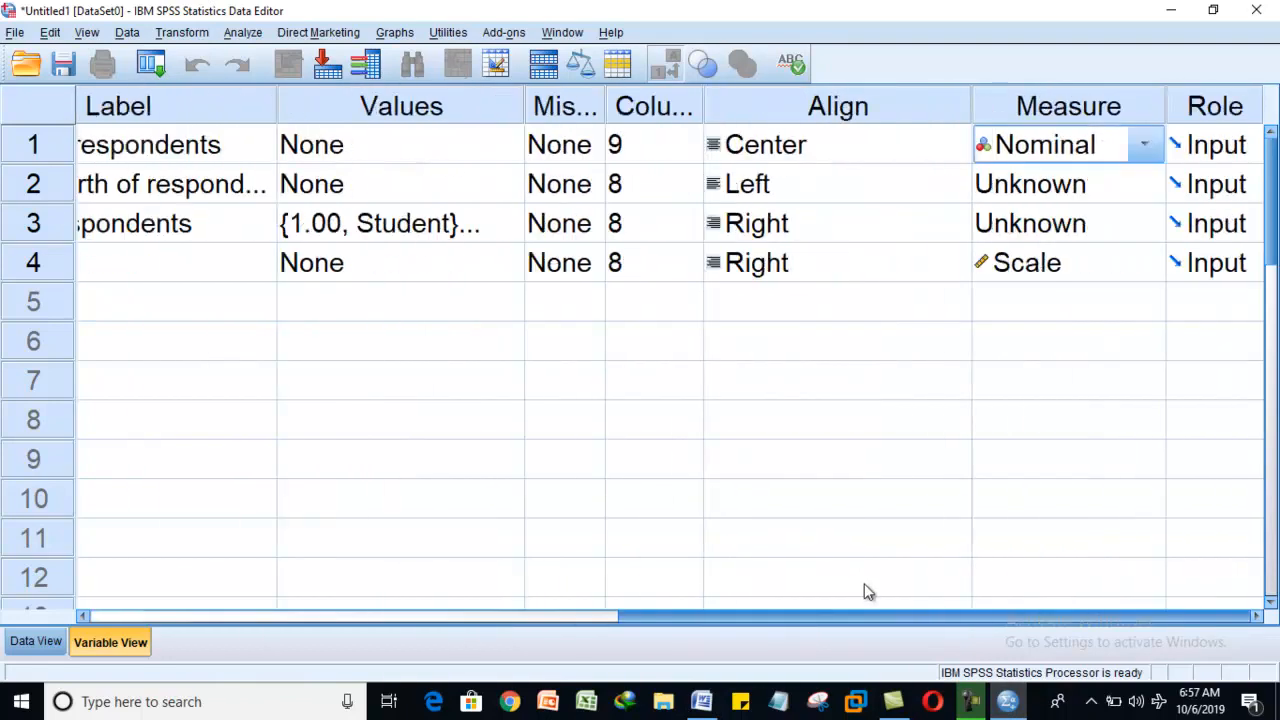
- Set the measurement level to Scale for the date-of-birth variable and Ordinal for the job variable
click(1137, 185)
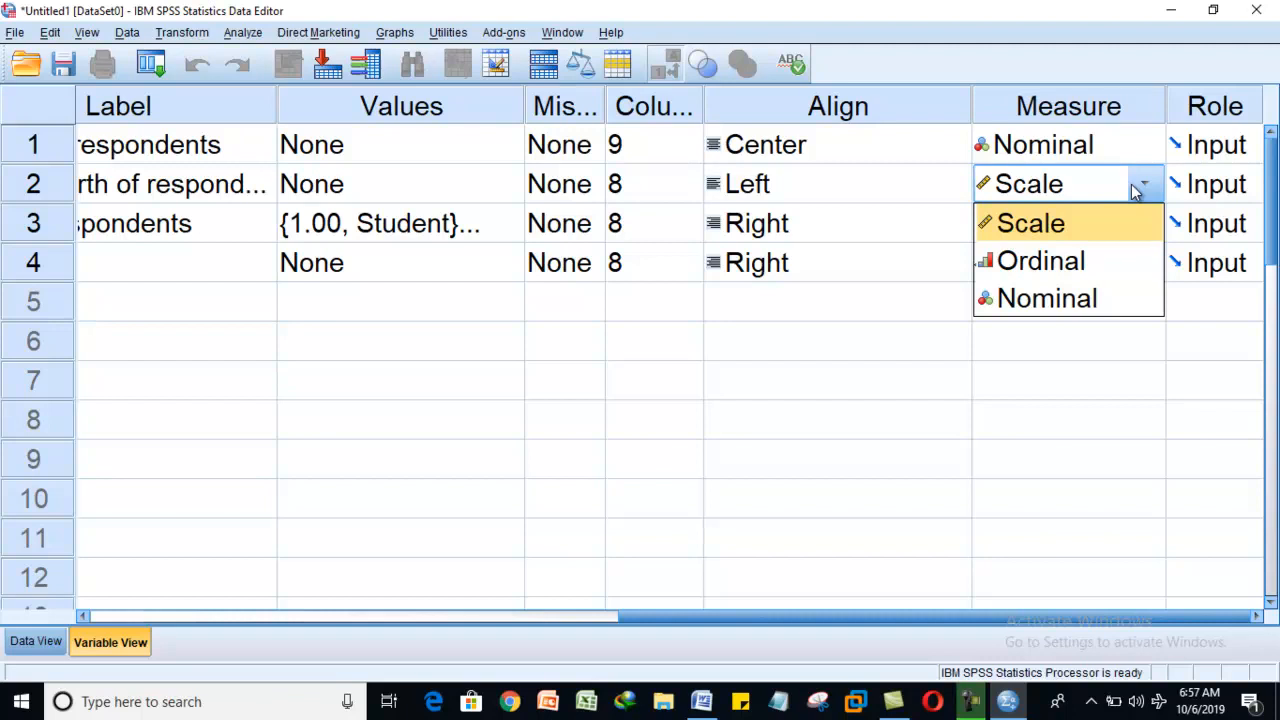
click(1093, 224)
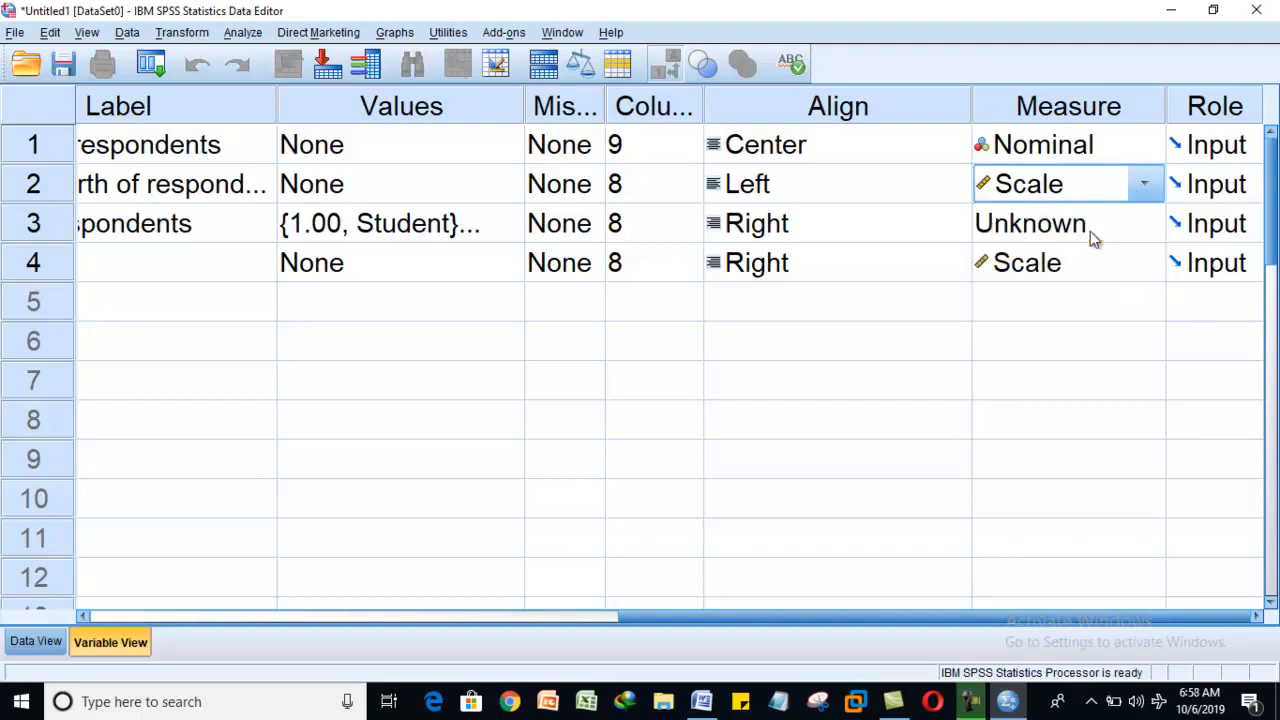
click(1095, 232)
click(1045, 300)
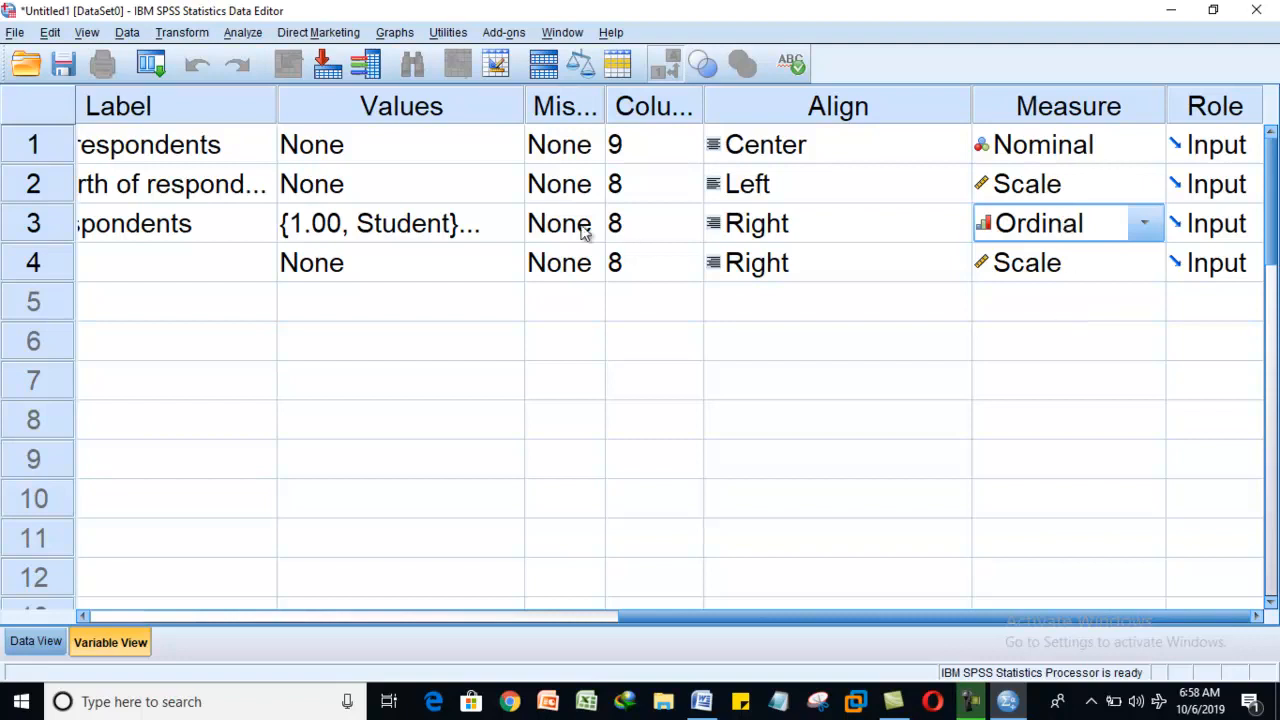
- Review the value labels defined for the job variable and close them without changes
click(493, 218)
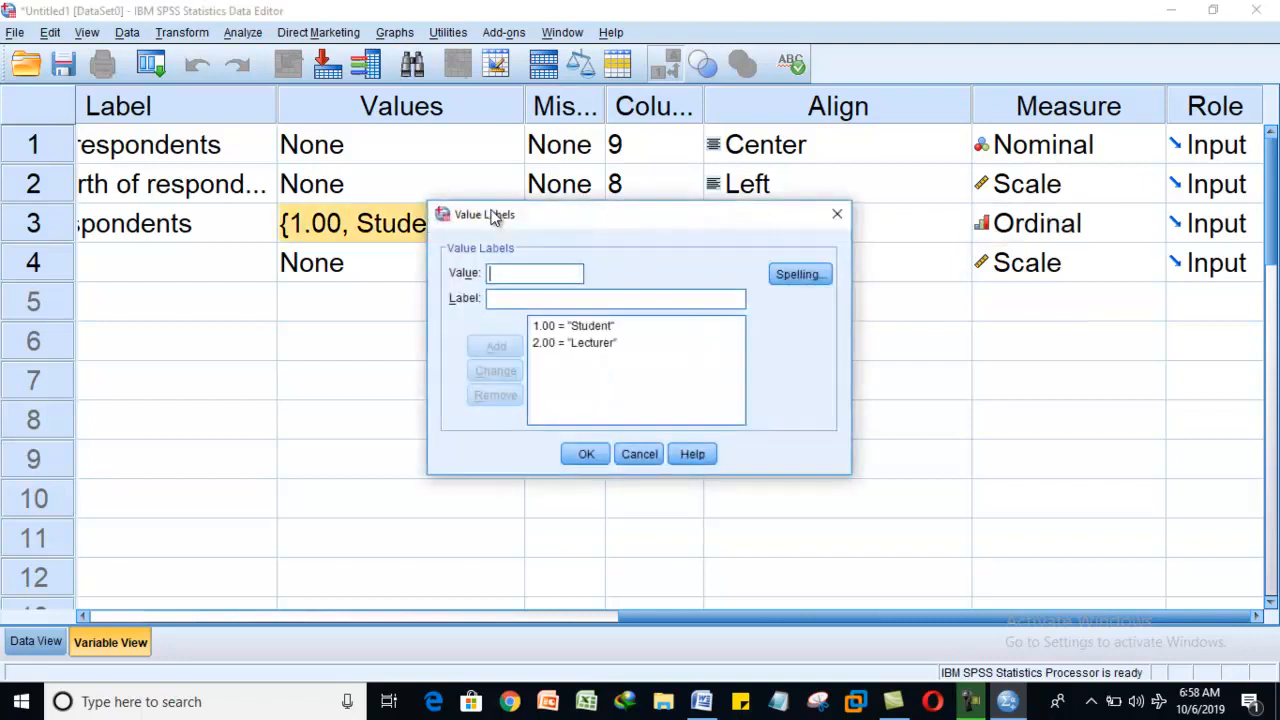
click(838, 217)
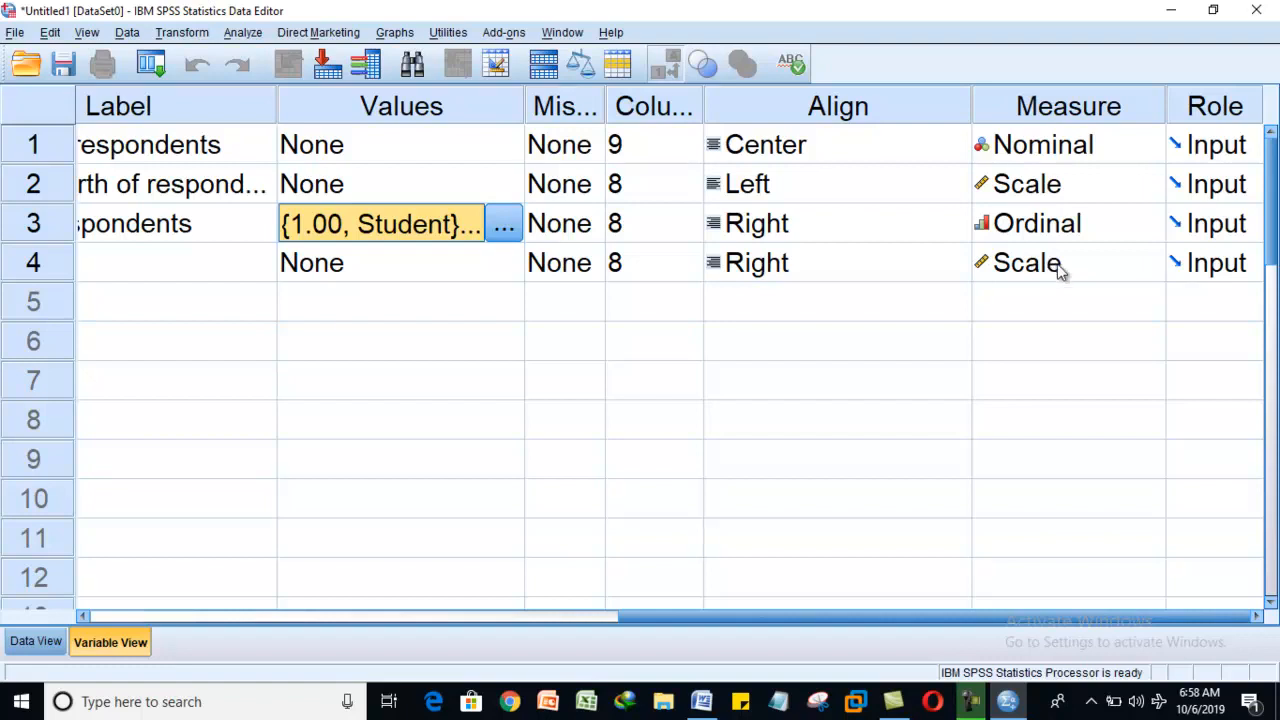
- Switch to Word and highlight the Income column, the "Scale" notes, and the words "String" and "Nominal" in the Name heading for review
click(712, 700)
click(719, 702)
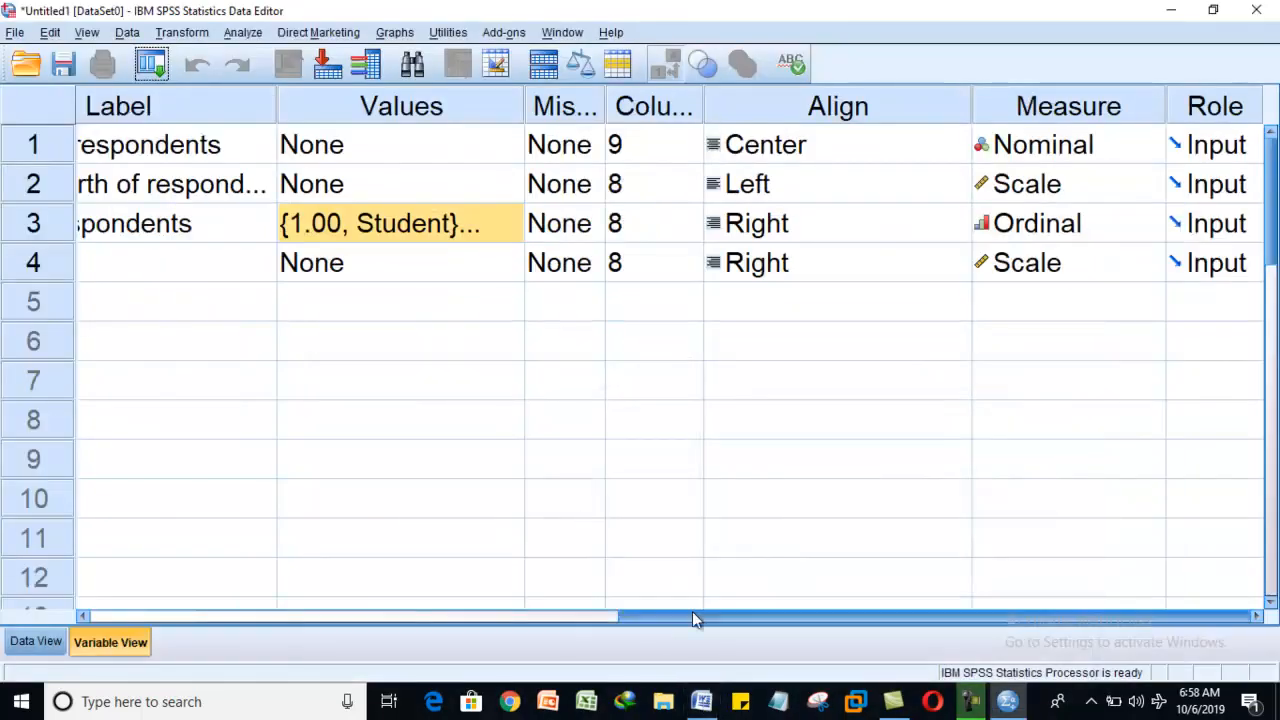
click(702, 701)
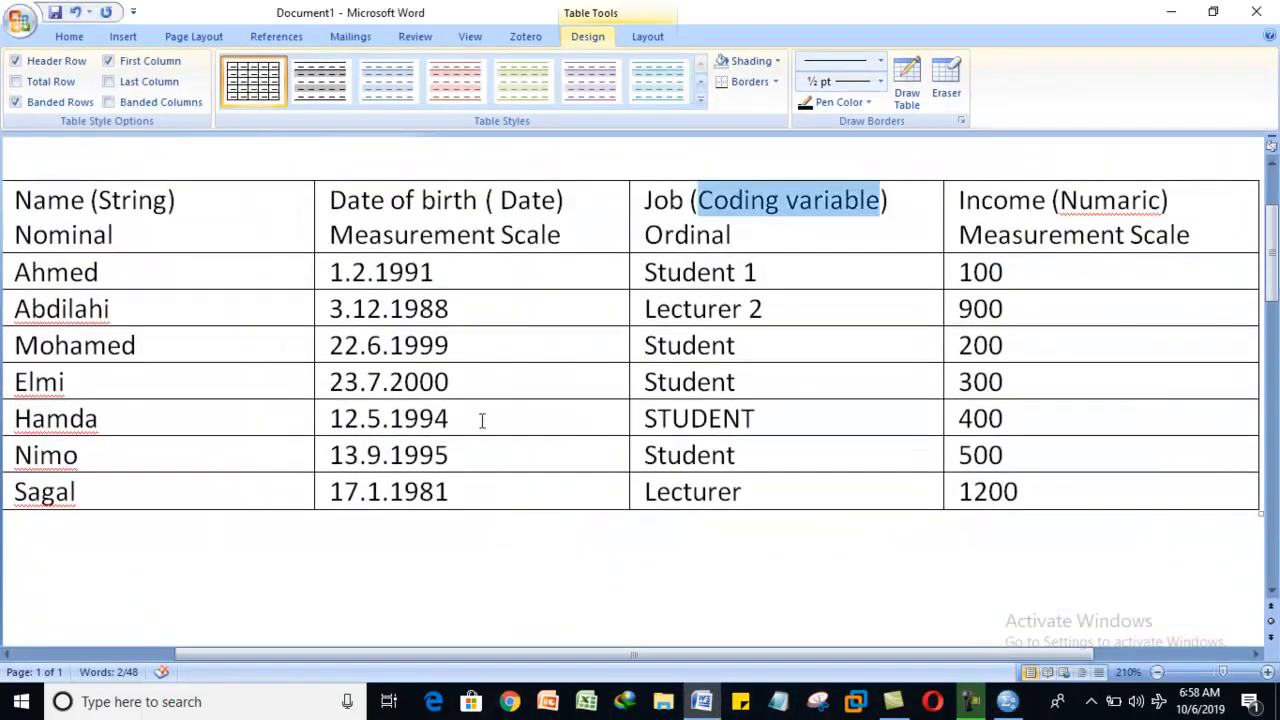
drag(507, 656, 491, 658)
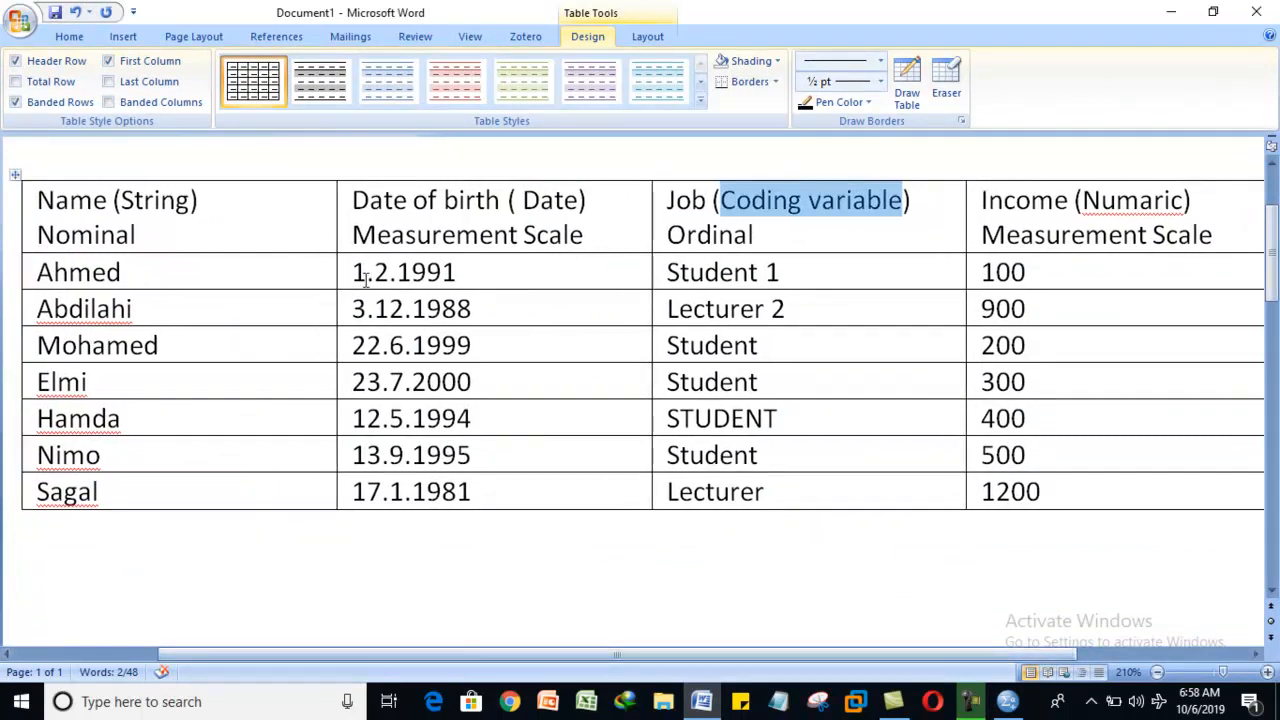
click(1069, 202)
drag(1069, 202, 1071, 495)
drag(1153, 234, 1220, 232)
drag(524, 234, 584, 236)
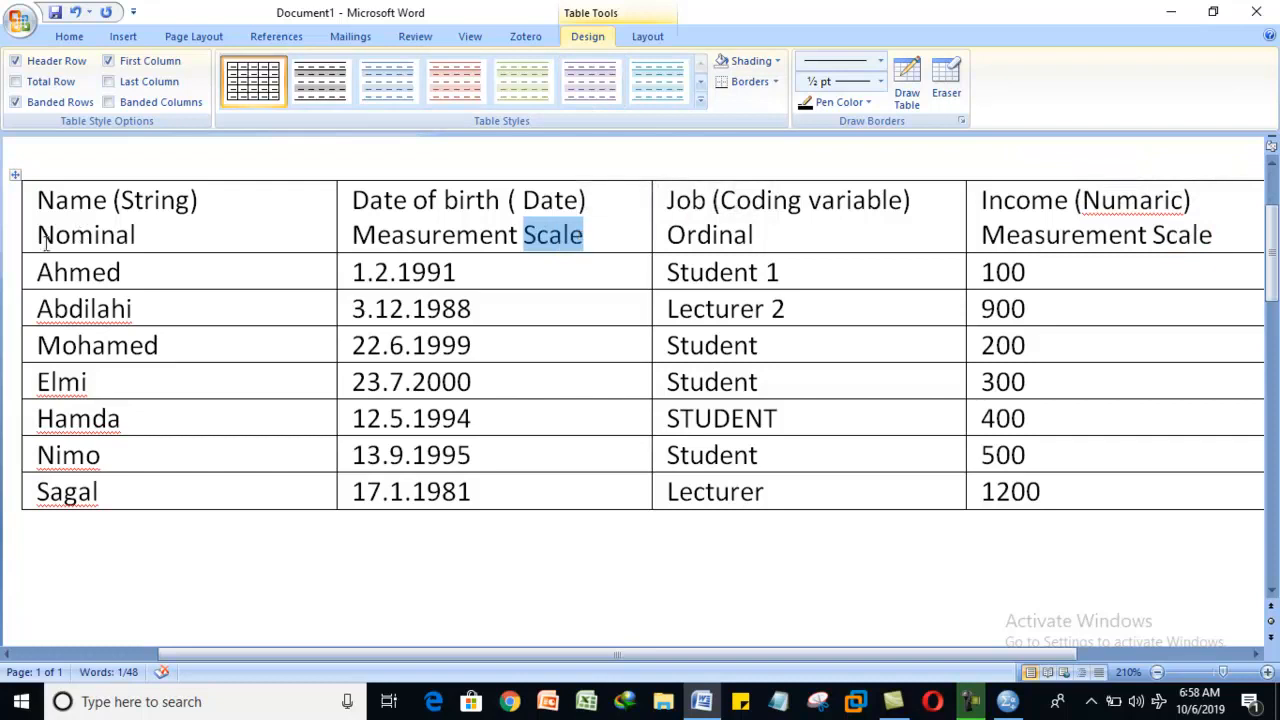
drag(121, 201, 196, 203)
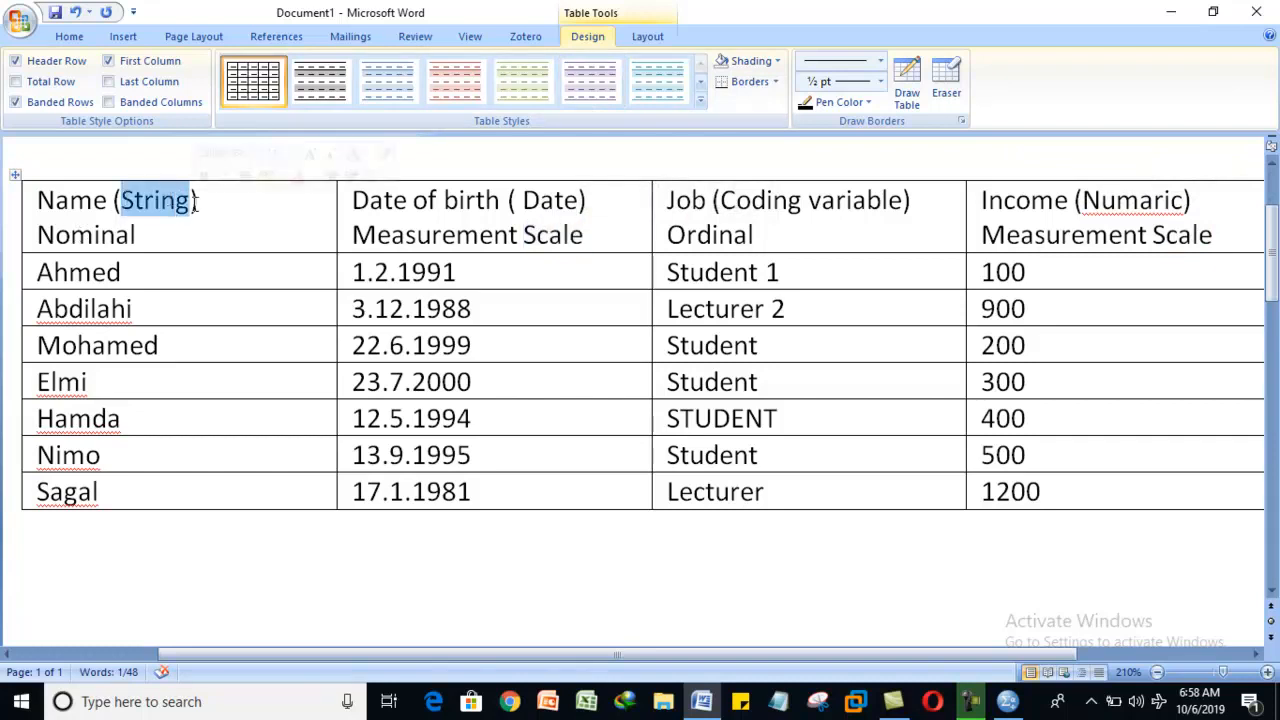
drag(55, 234, 194, 218)
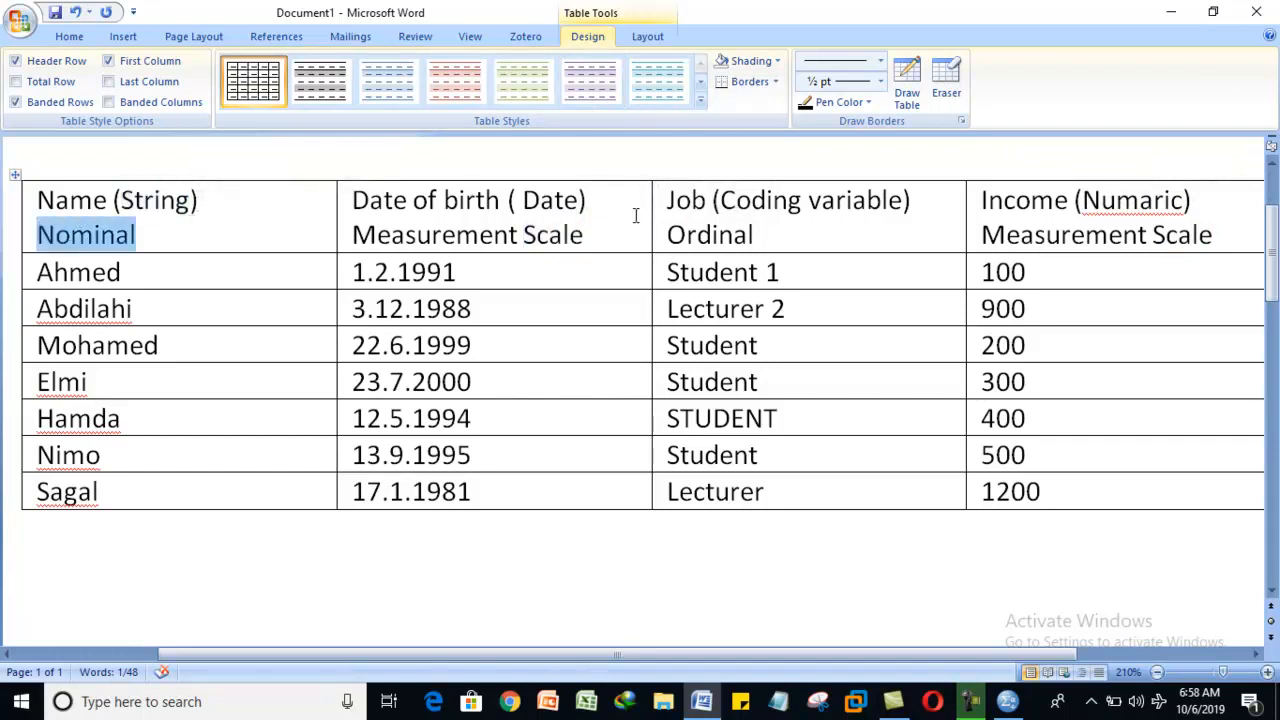
- Add "Nominal (Gender)" after "Ordinal" in the Job column's heading
click(759, 242)
text(Noma)
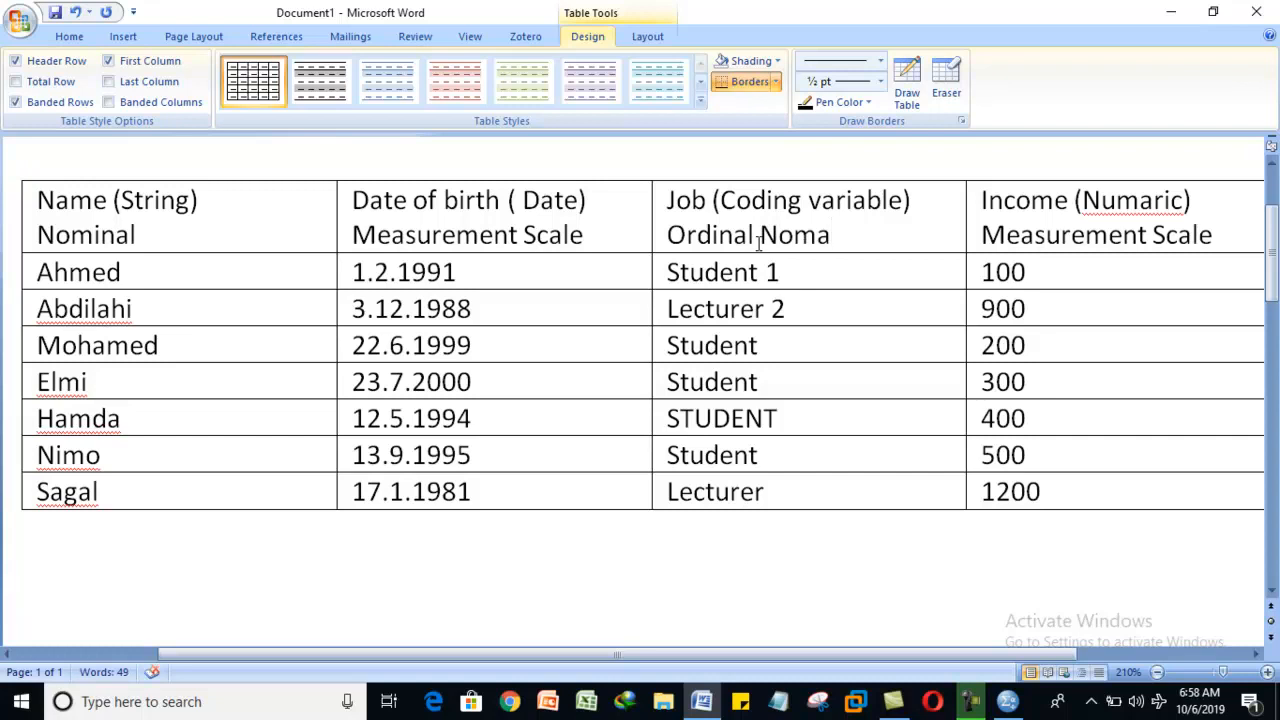
key(BackSpace)
text(inal (Gend)
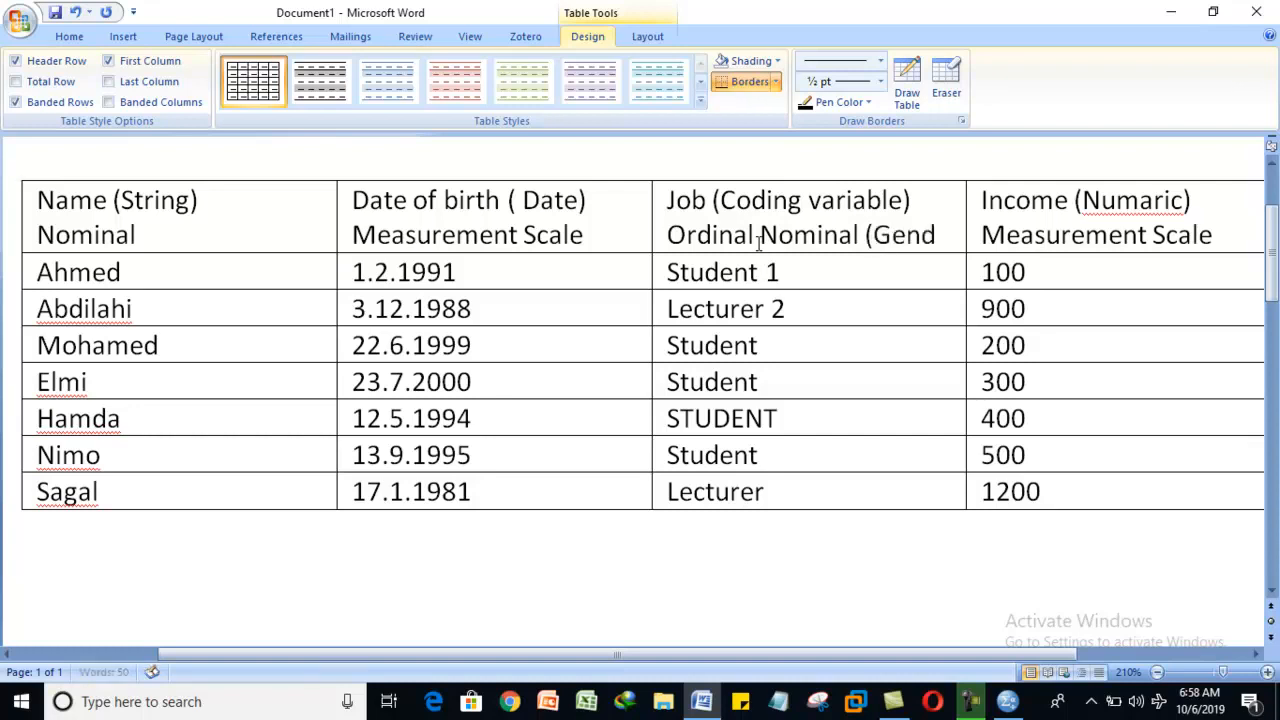
text(er))
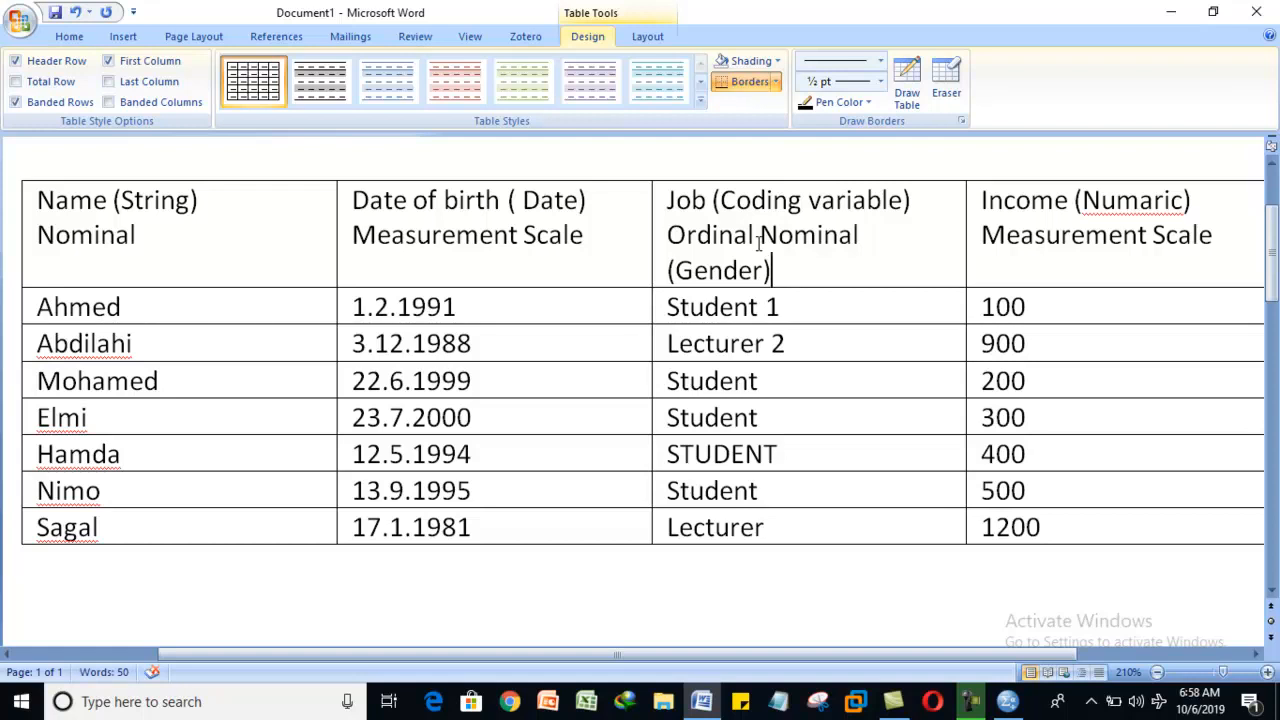
- Switch back to SPSS and open the role options for the Name variable
click(969, 701)
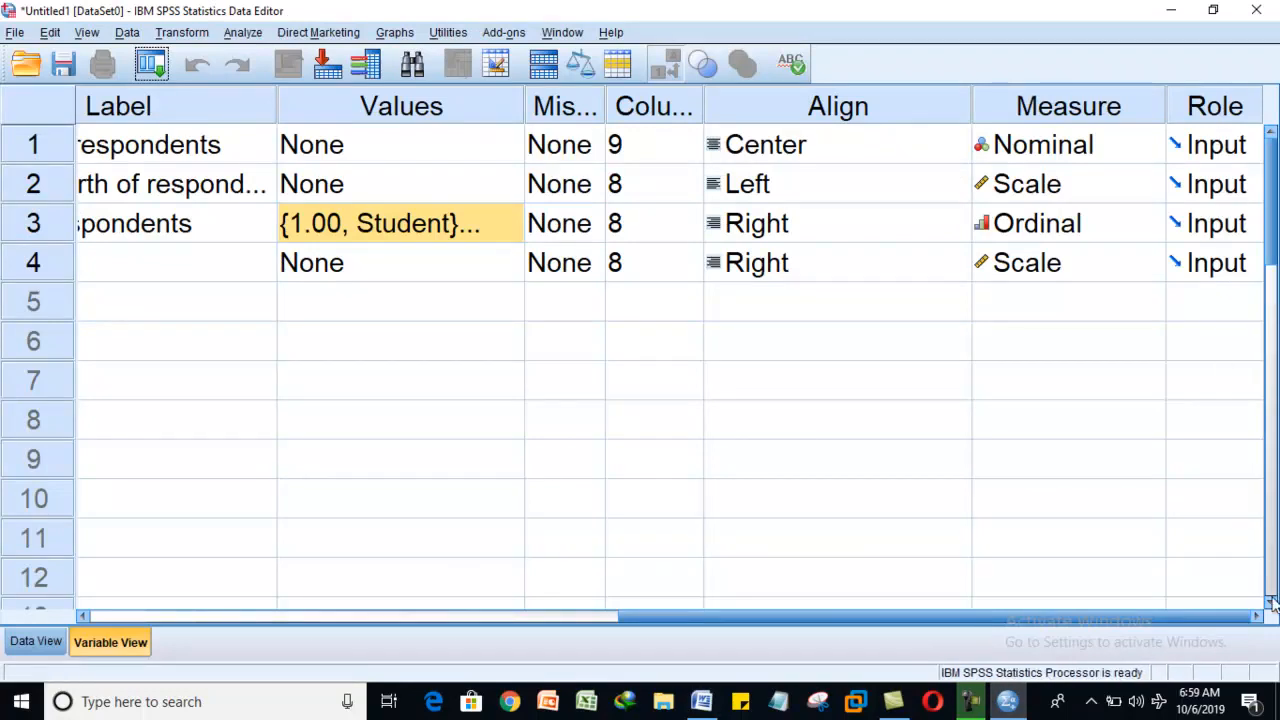
click(1194, 154)
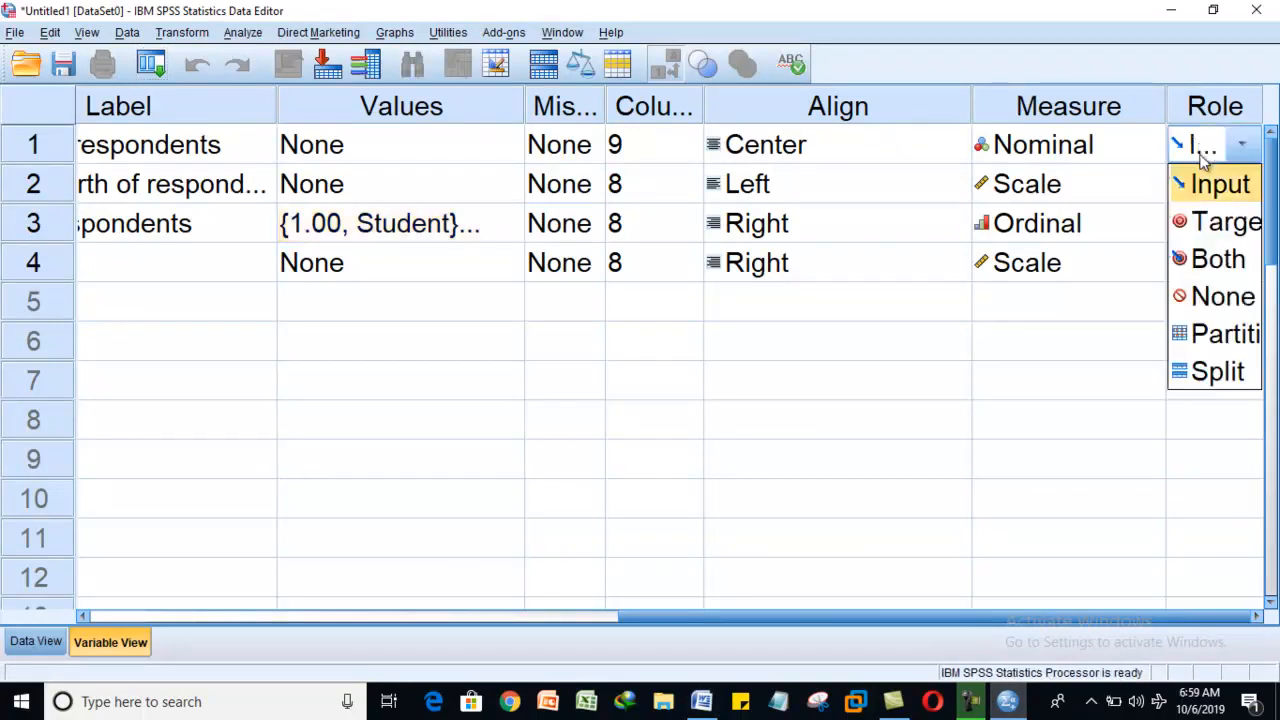
- Narrow the Measure column so the Role column shows in full, and choose Input as the Name variable's role
drag(1164, 107, 1143, 107)
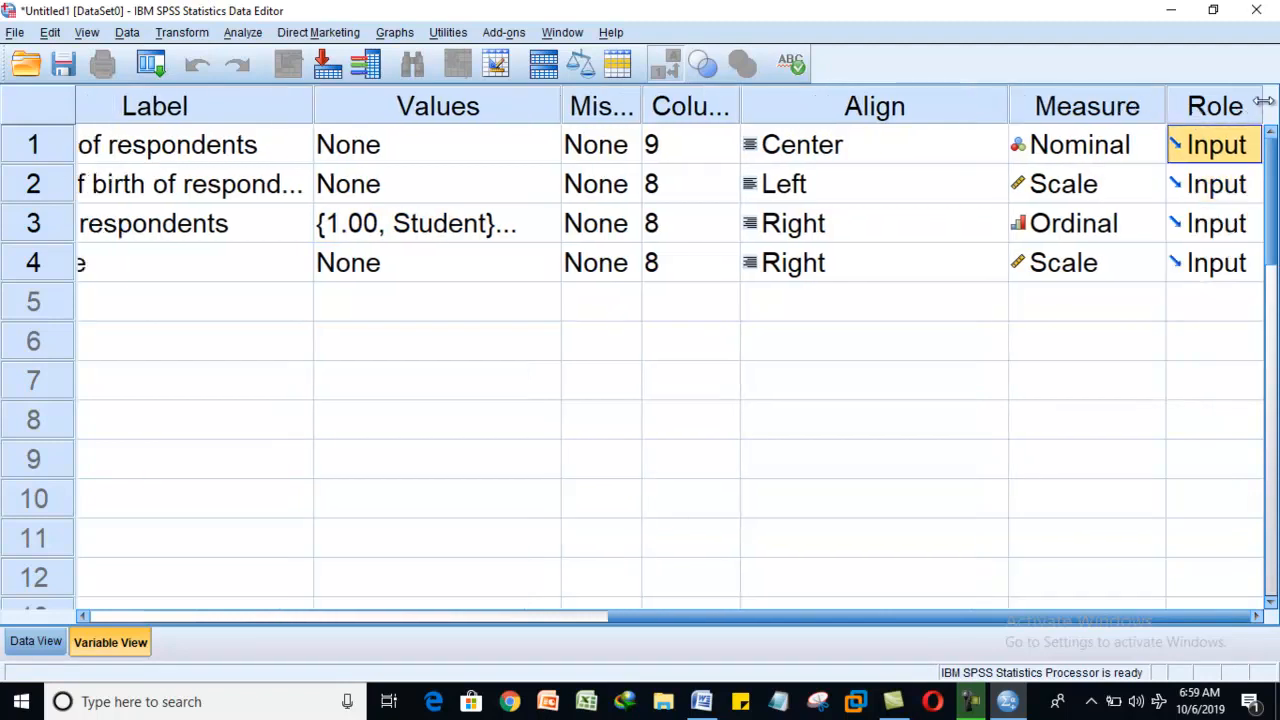
click(1257, 617)
click(1206, 158)
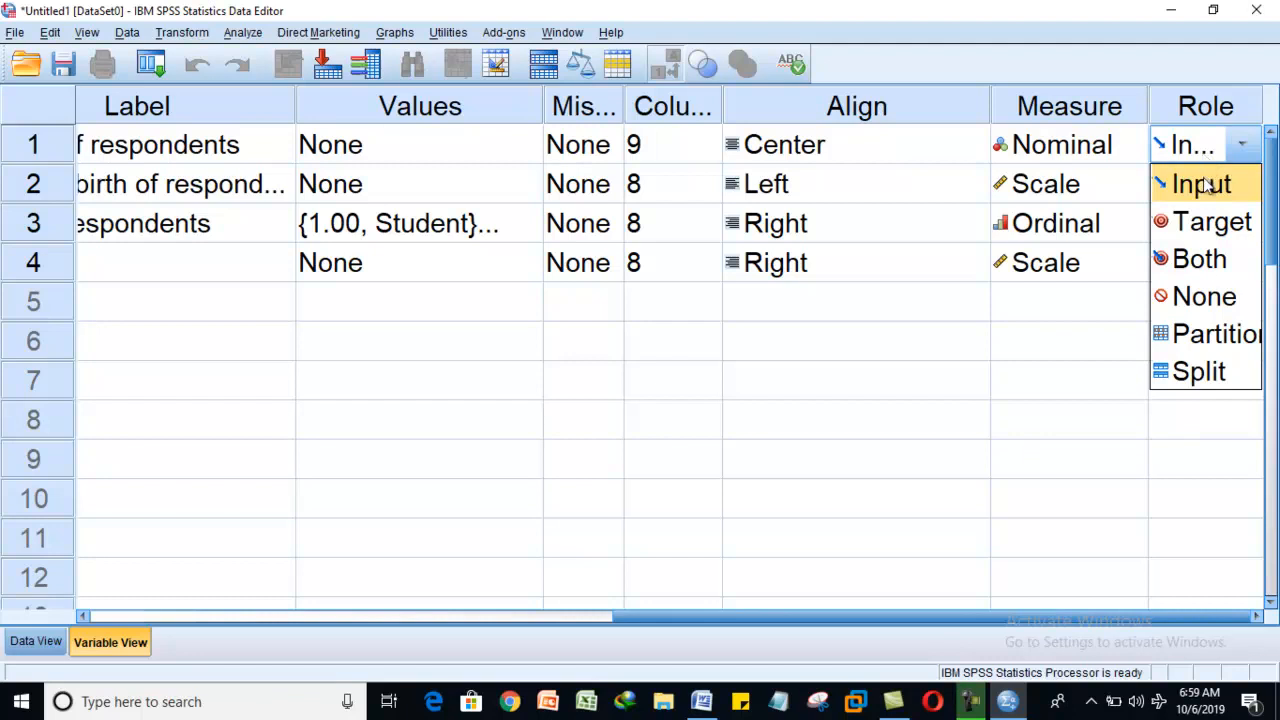
click(1208, 184)
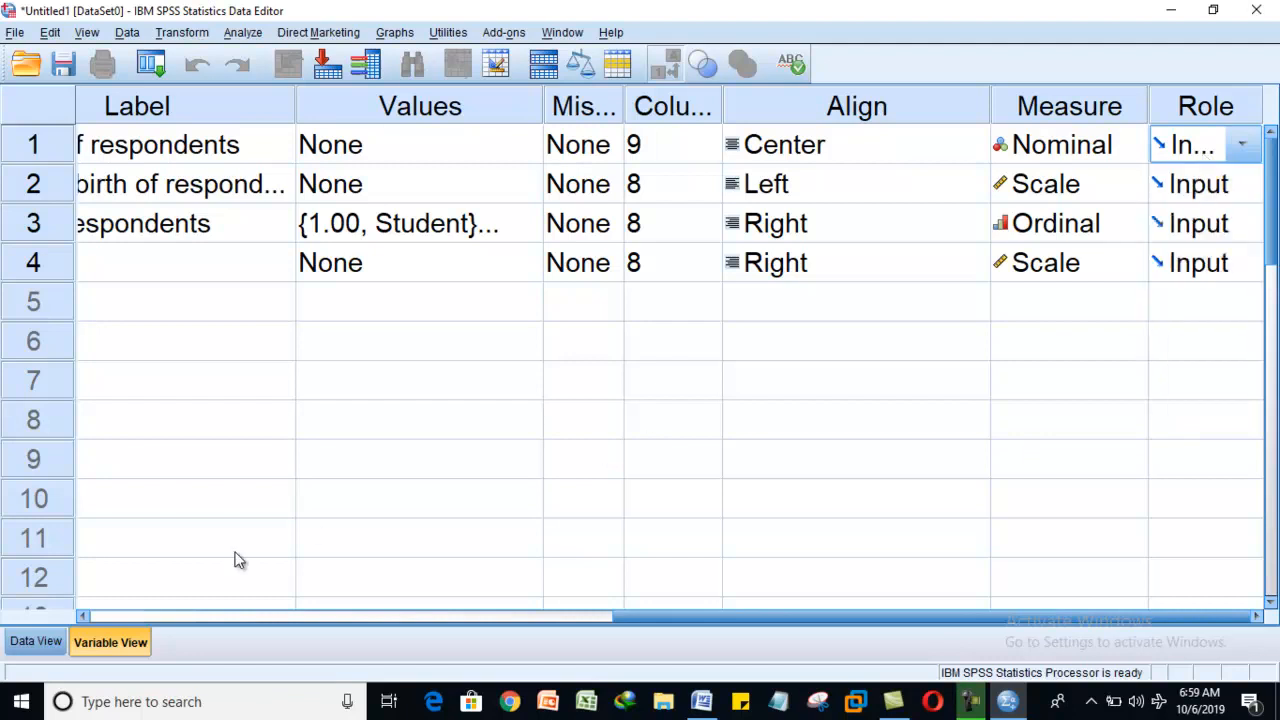
- Review the Name and Label attribute columns for the four defined variables
drag(723, 618, 181, 503)
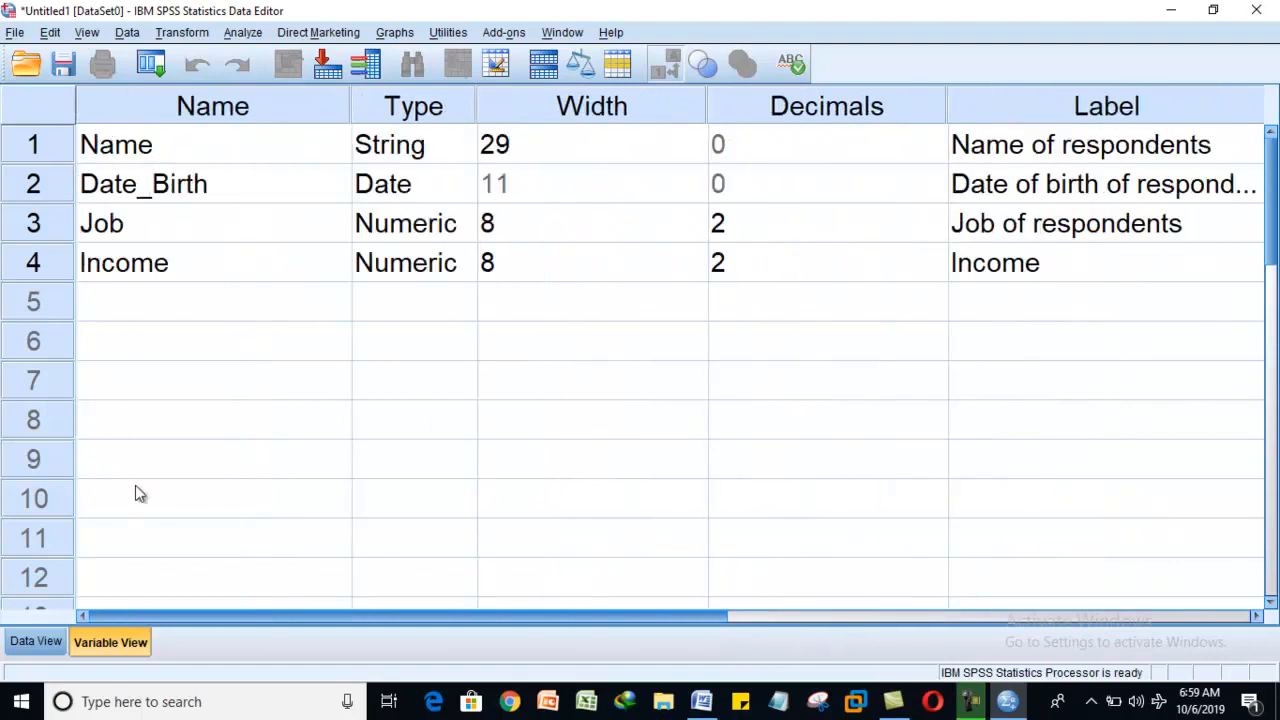
click(226, 106)
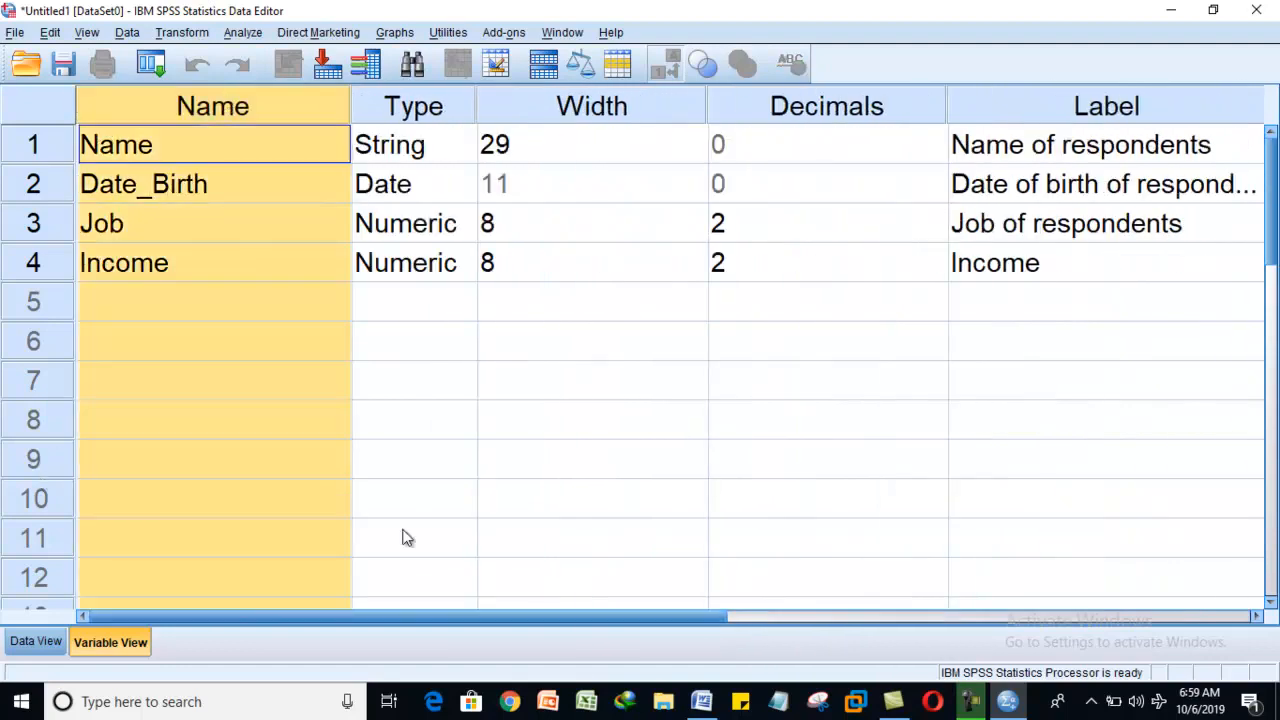
click(152, 197)
click(195, 106)
drag(577, 614, 894, 614)
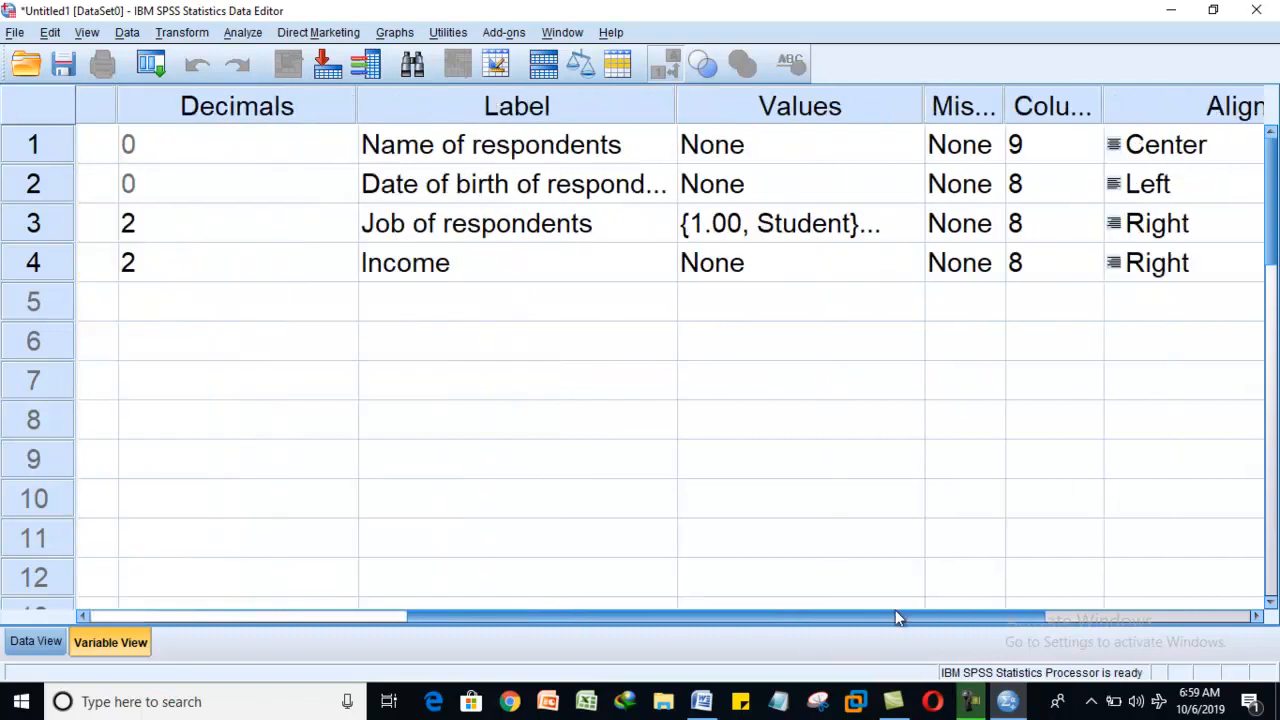
click(512, 112)
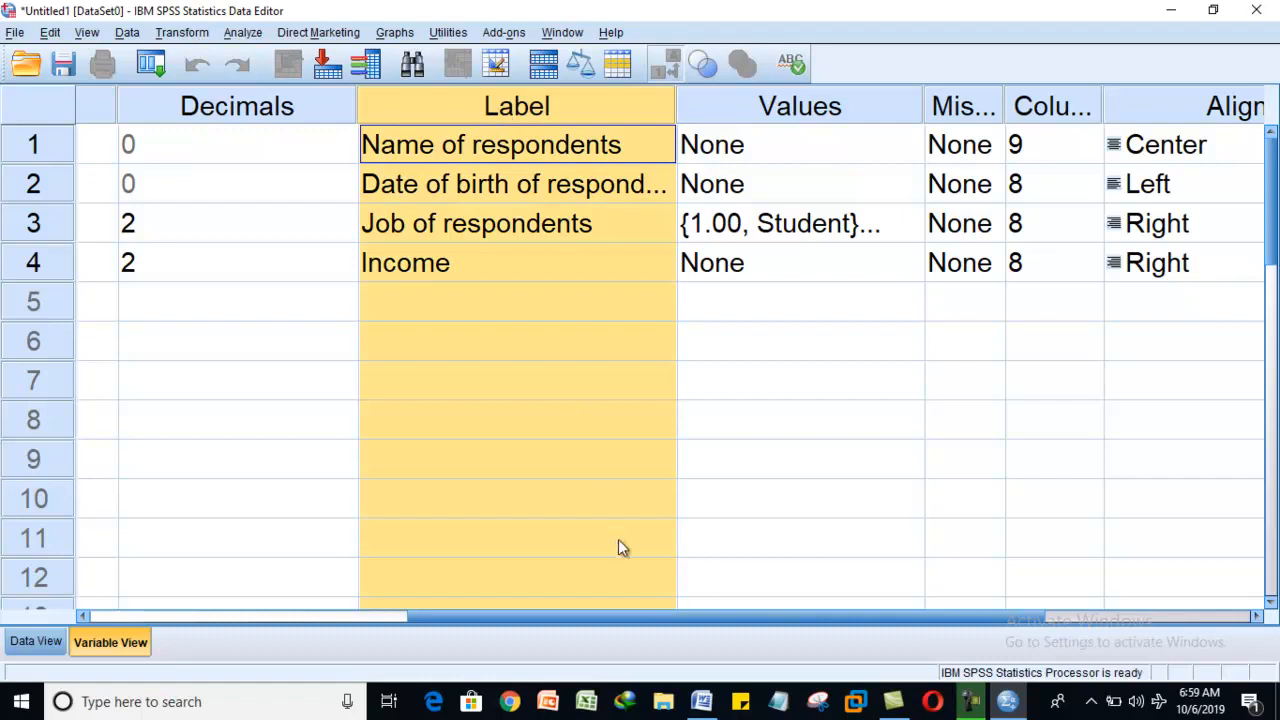
drag(645, 616, 374, 583)
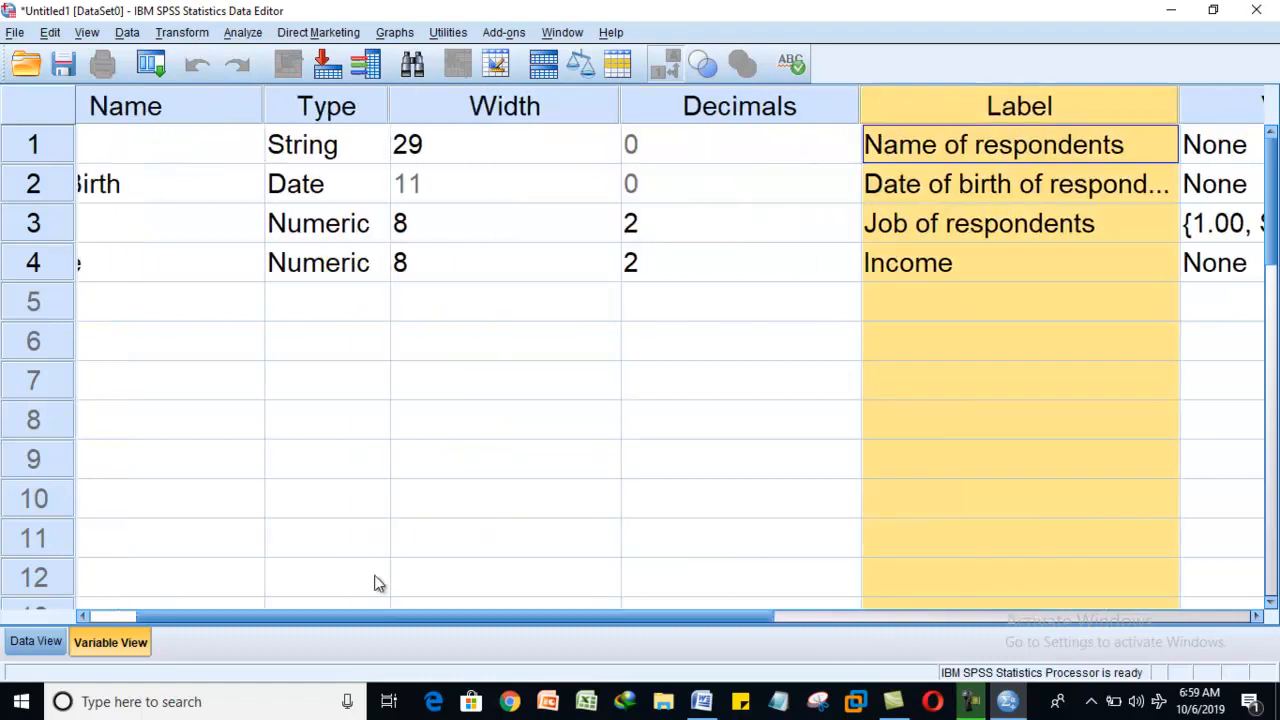
- Review the Type and Width columns, checking the Job variable's type settings without changing them
click(358, 112)
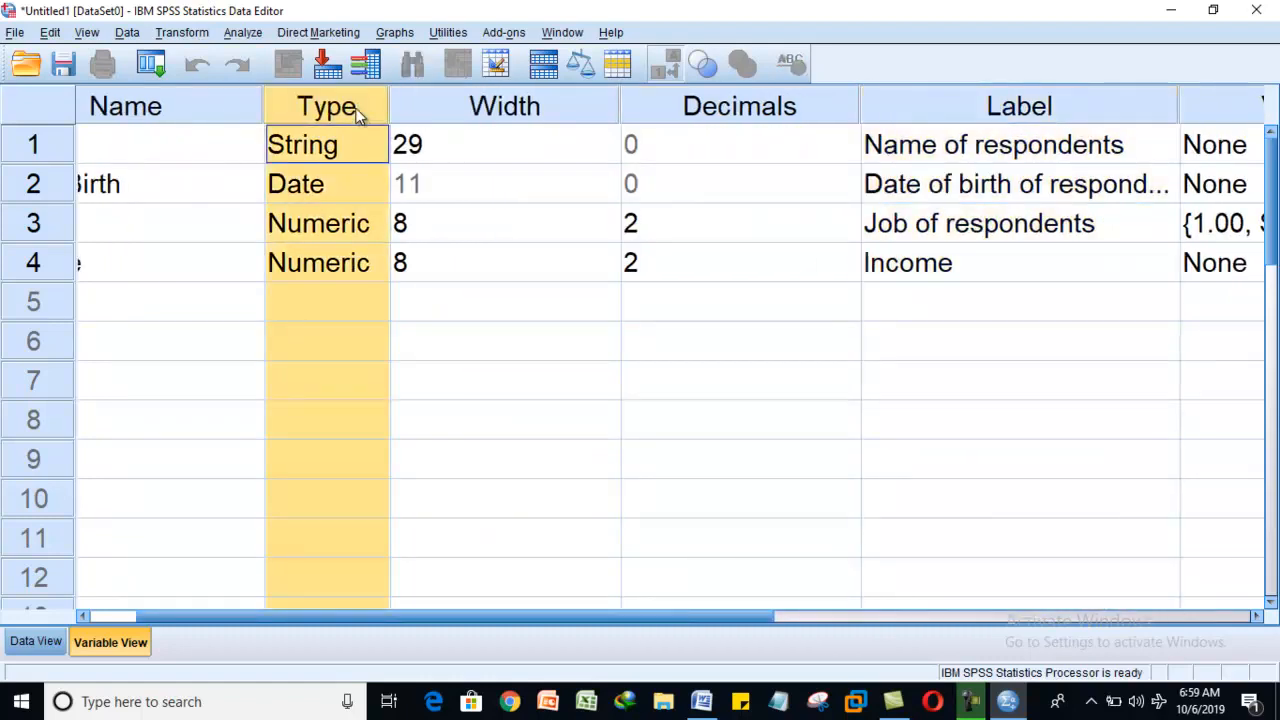
click(362, 230)
click(366, 228)
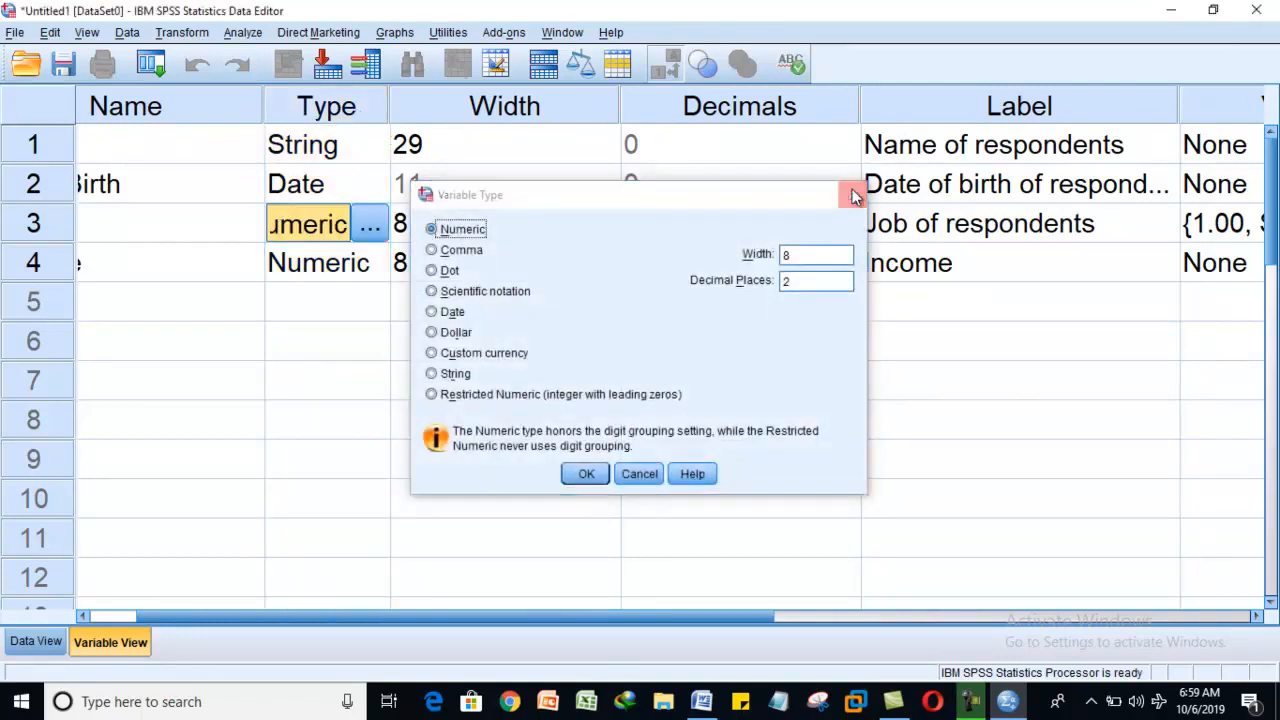
click(853, 193)
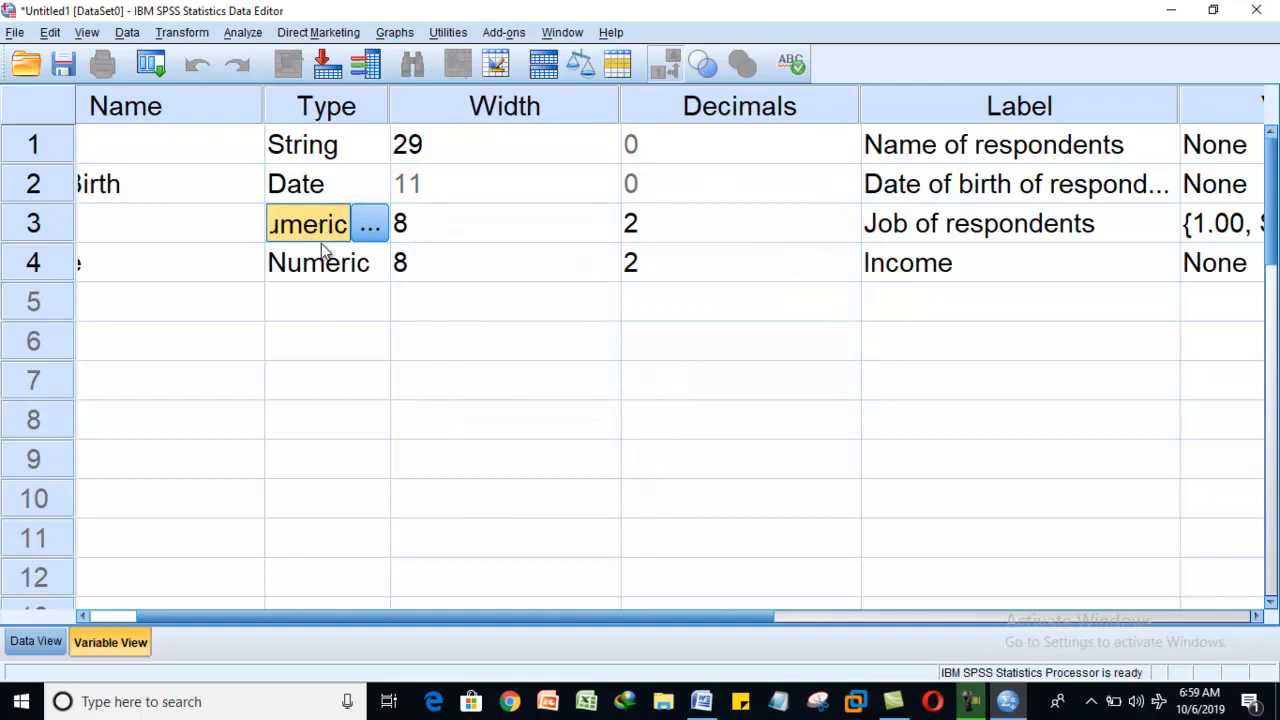
click(526, 106)
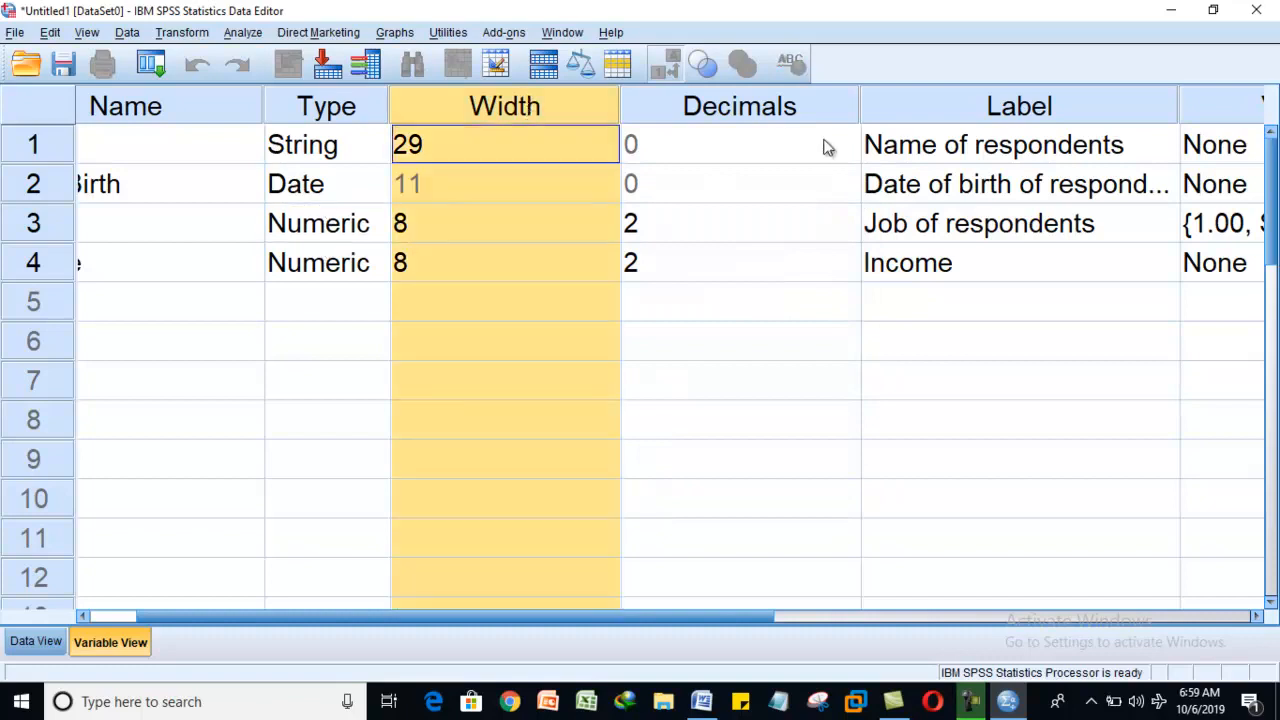
- Widen the Columns attribute column so its heading is fully readable, and select the whole column
drag(722, 620, 1225, 593)
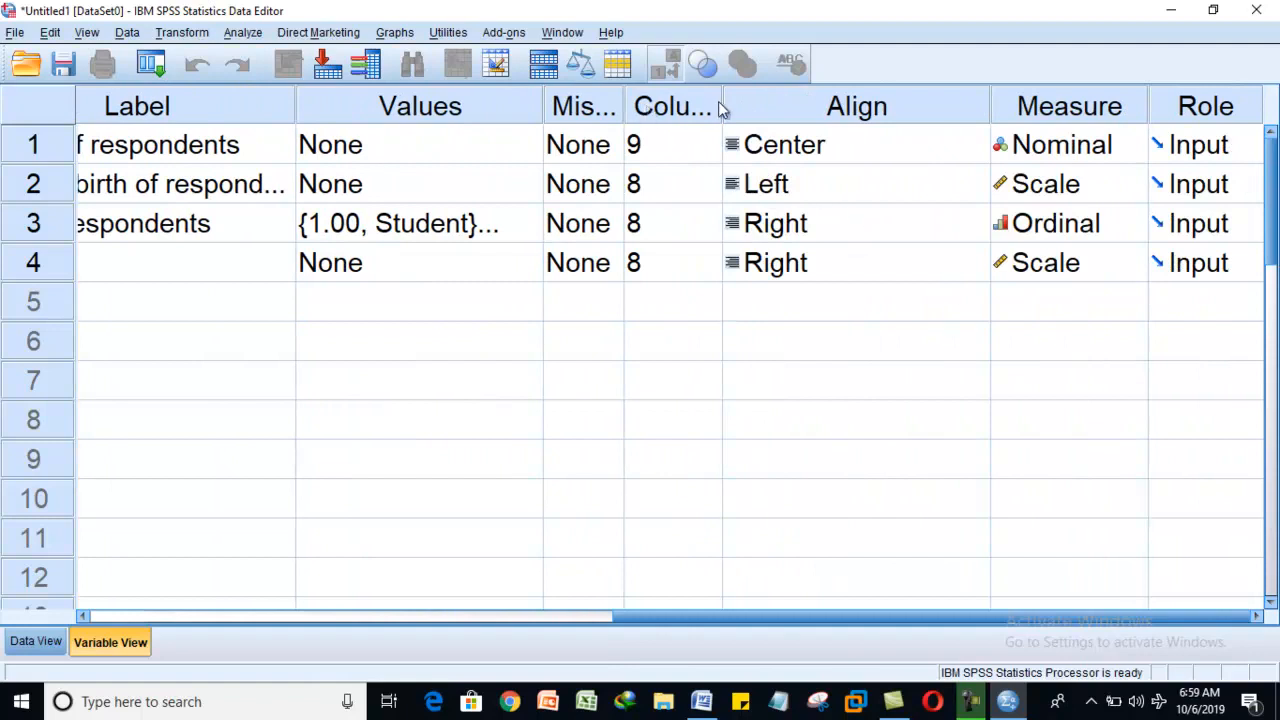
drag(722, 104, 843, 104)
click(781, 107)
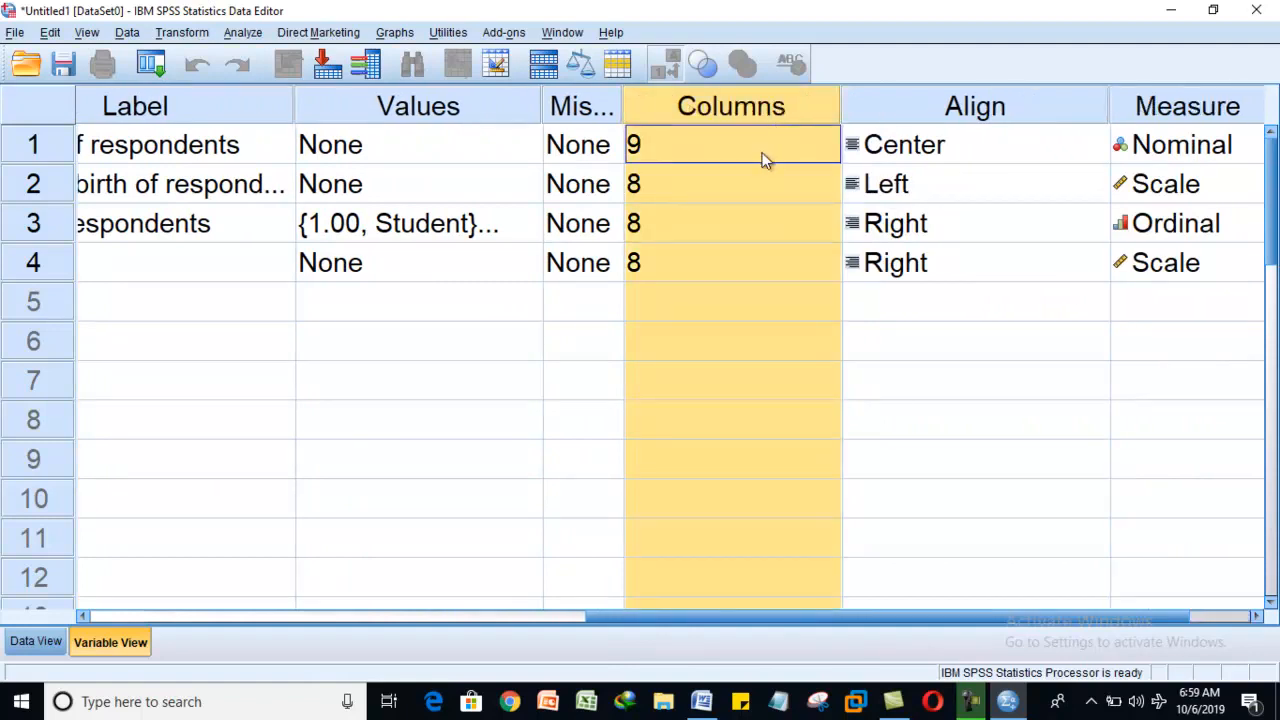
- Clear the Columns value in the empty variable row 13 and leave the cell
click(694, 603)
drag(694, 608, 124, 632)
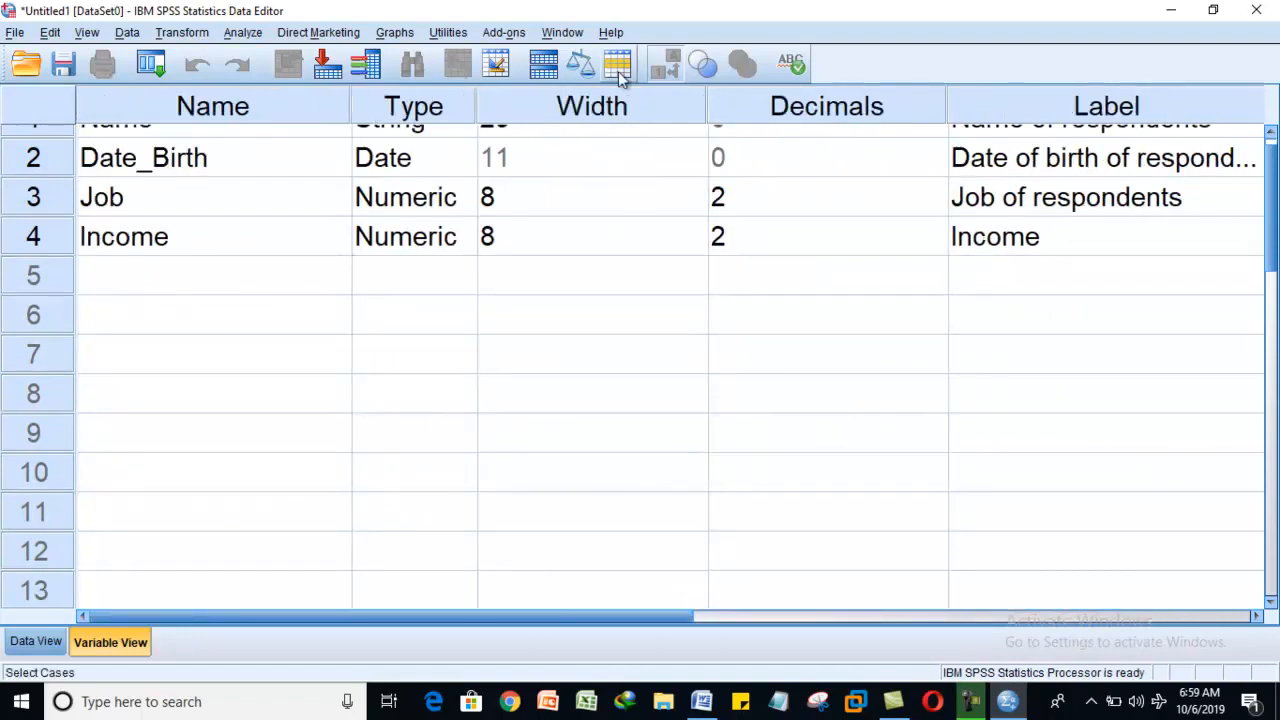
click(1271, 604)
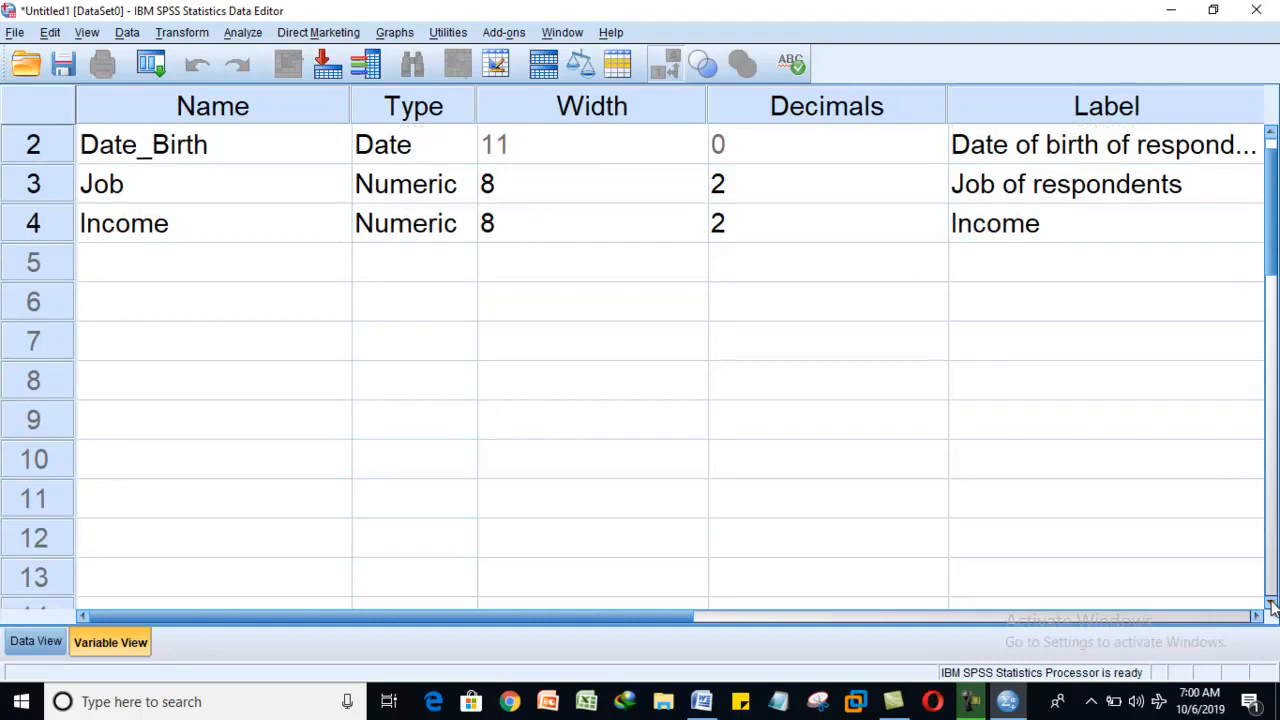
click(1271, 604)
click(1258, 616)
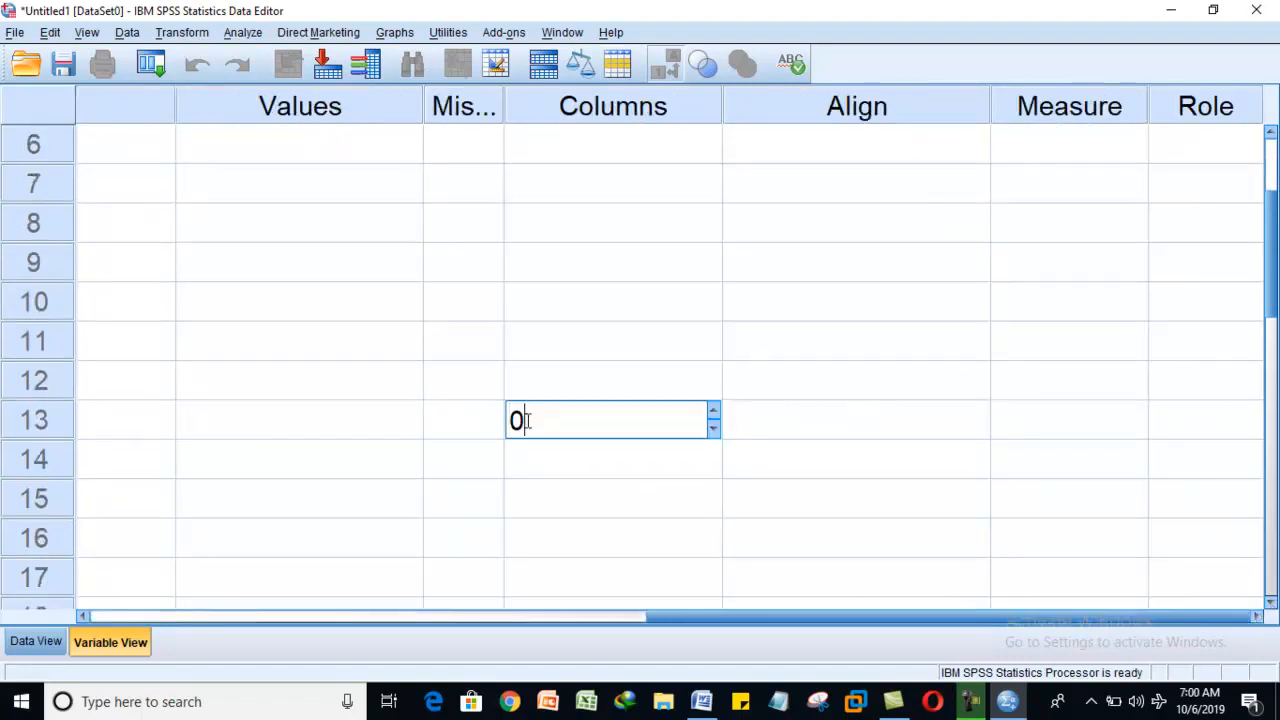
key(BackSpace)
click(595, 218)
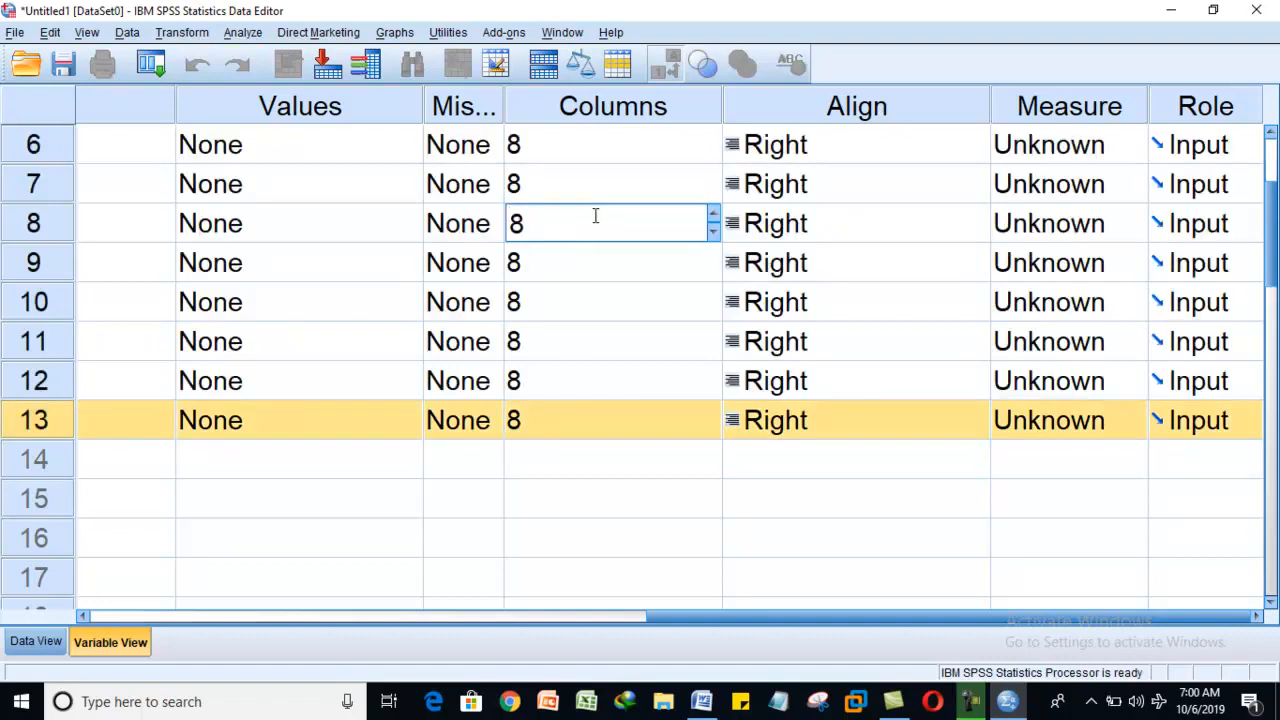
- Delete the unwanted variables VAR00001, VAR00002, VAR00003 and VAR00004 below Income, one at a time
drag(1271, 223, 1274, 140)
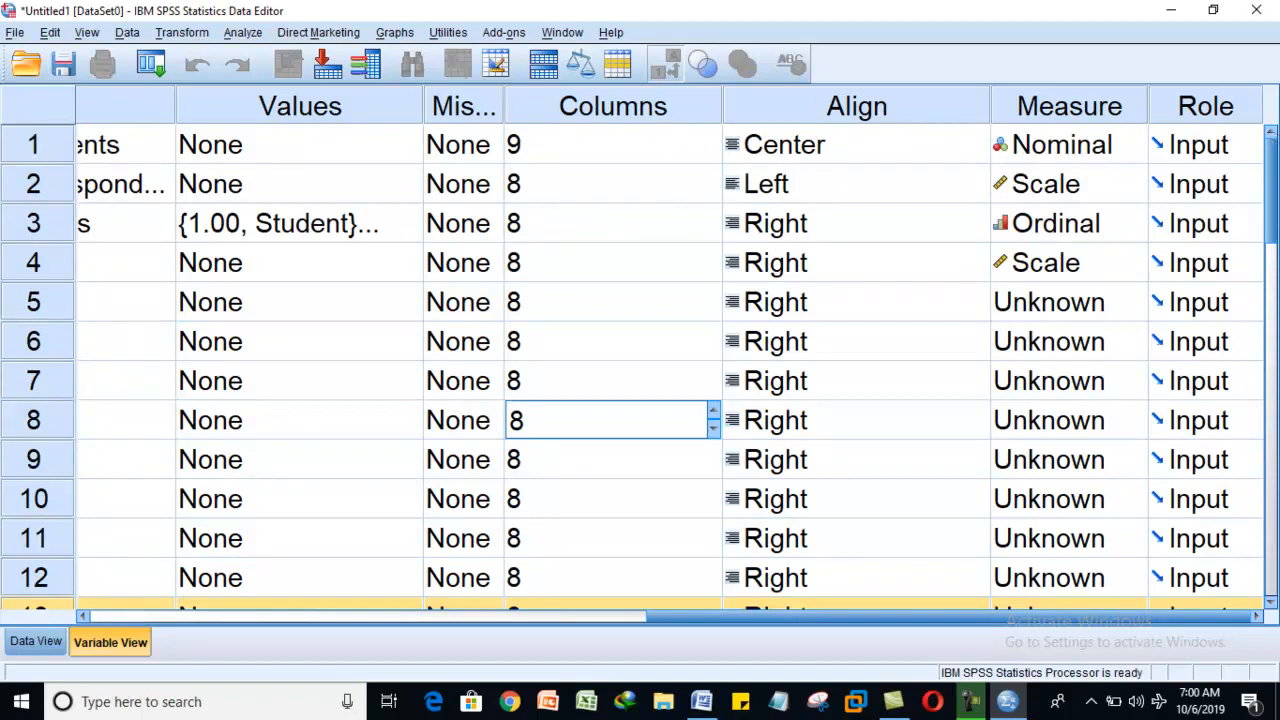
click(36, 262)
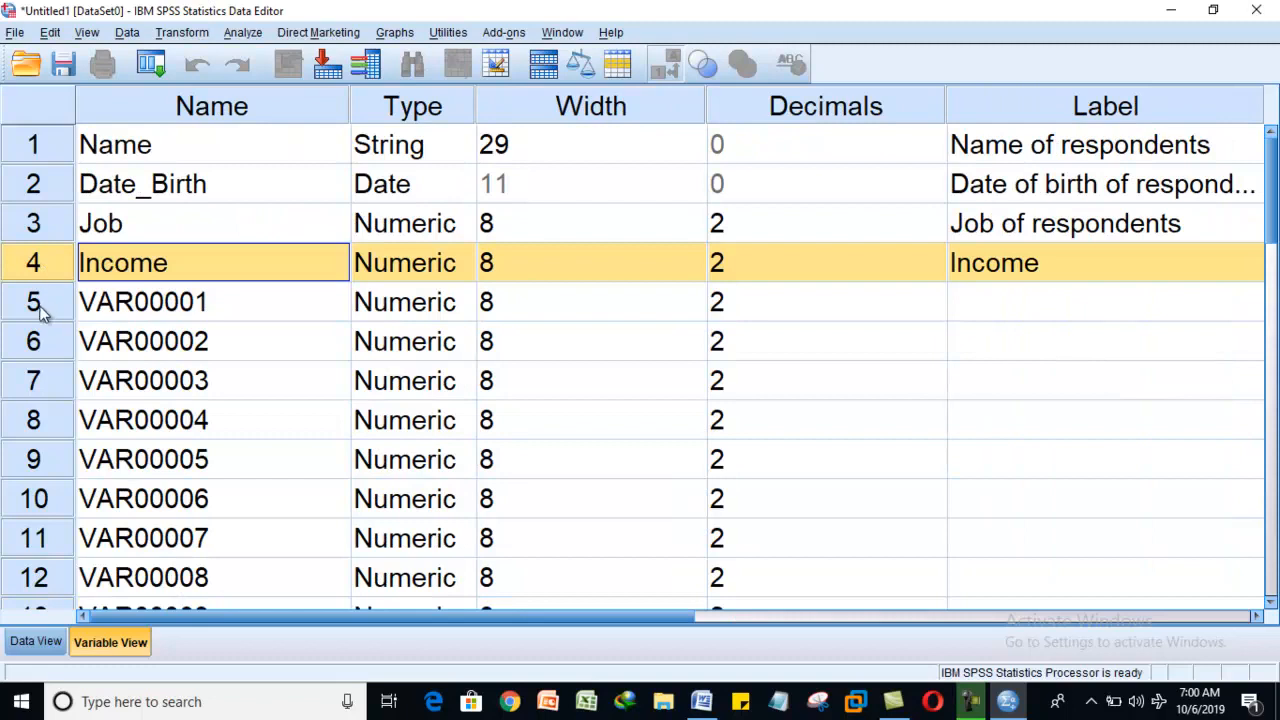
click(40, 303)
right_click(41, 308)
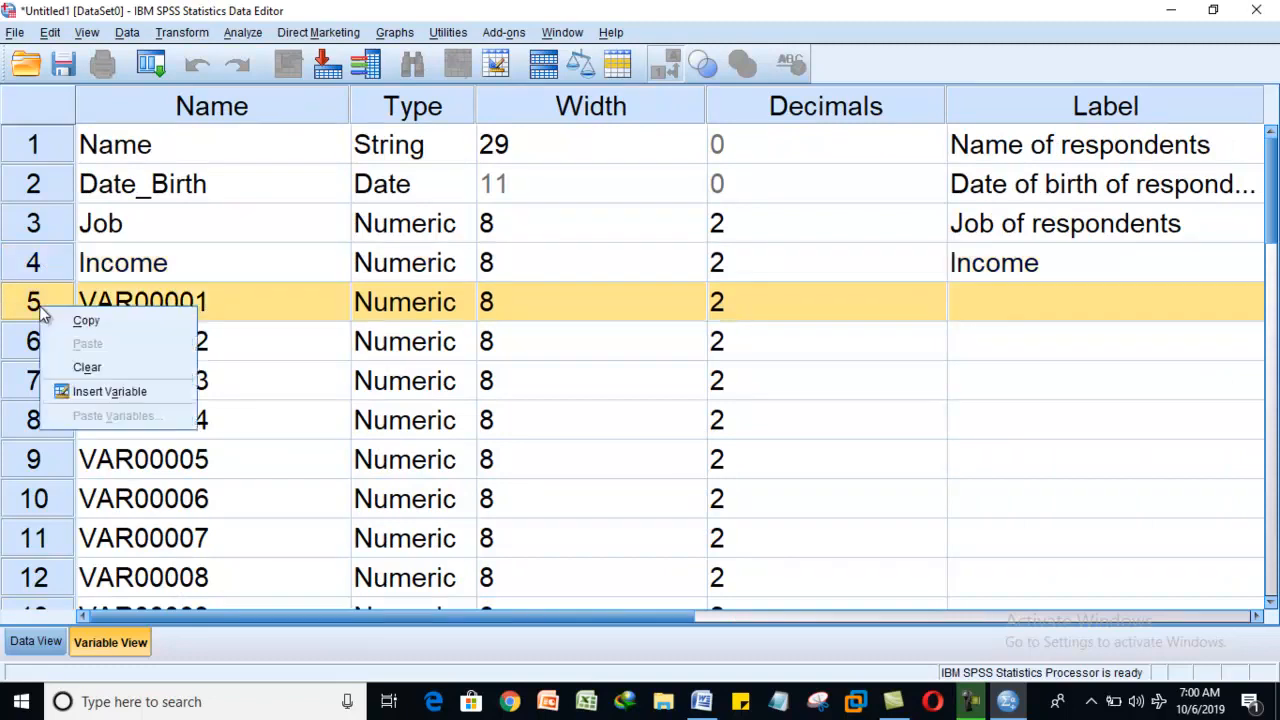
click(82, 367)
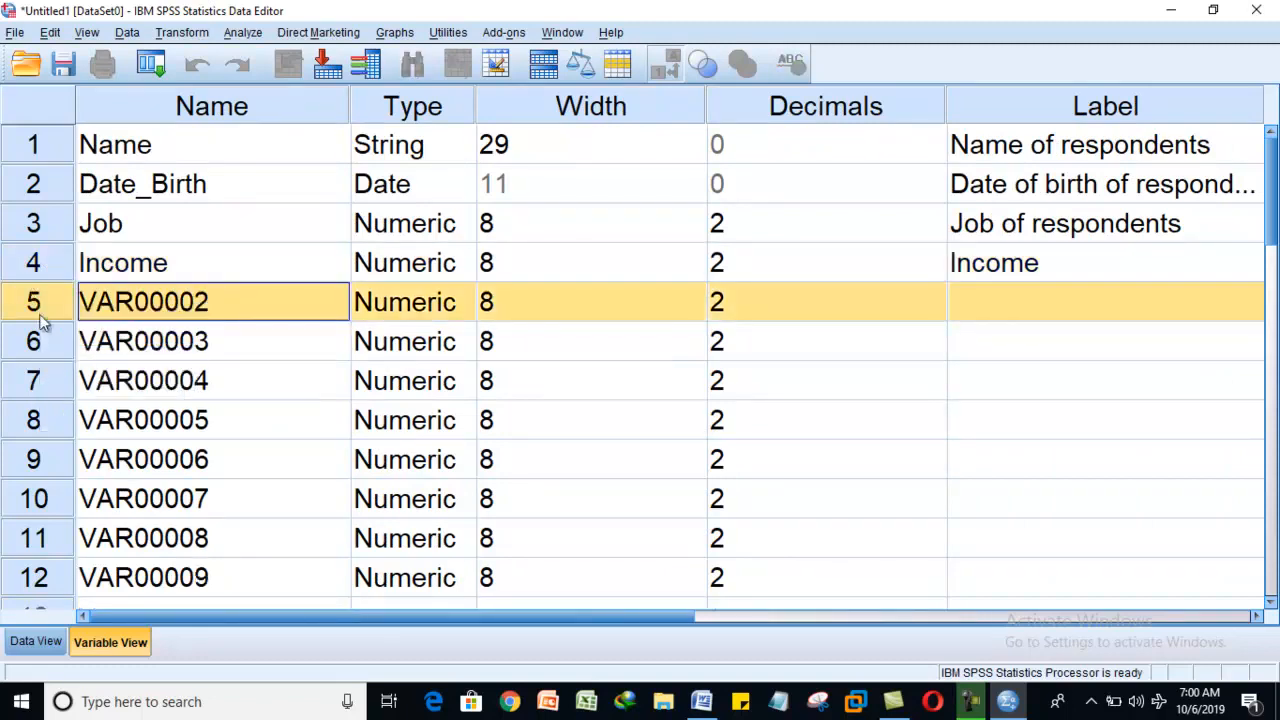
right_click(41, 318)
click(76, 374)
click(37, 322)
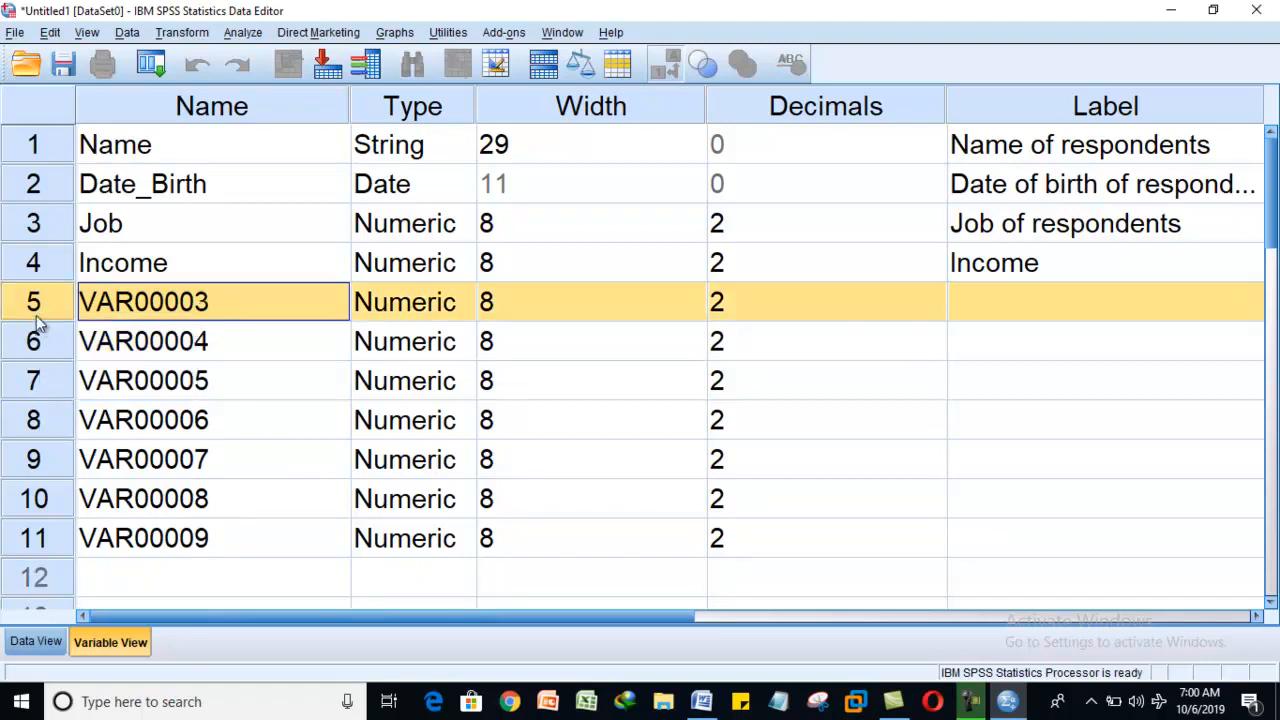
right_click(37, 322)
click(72, 374)
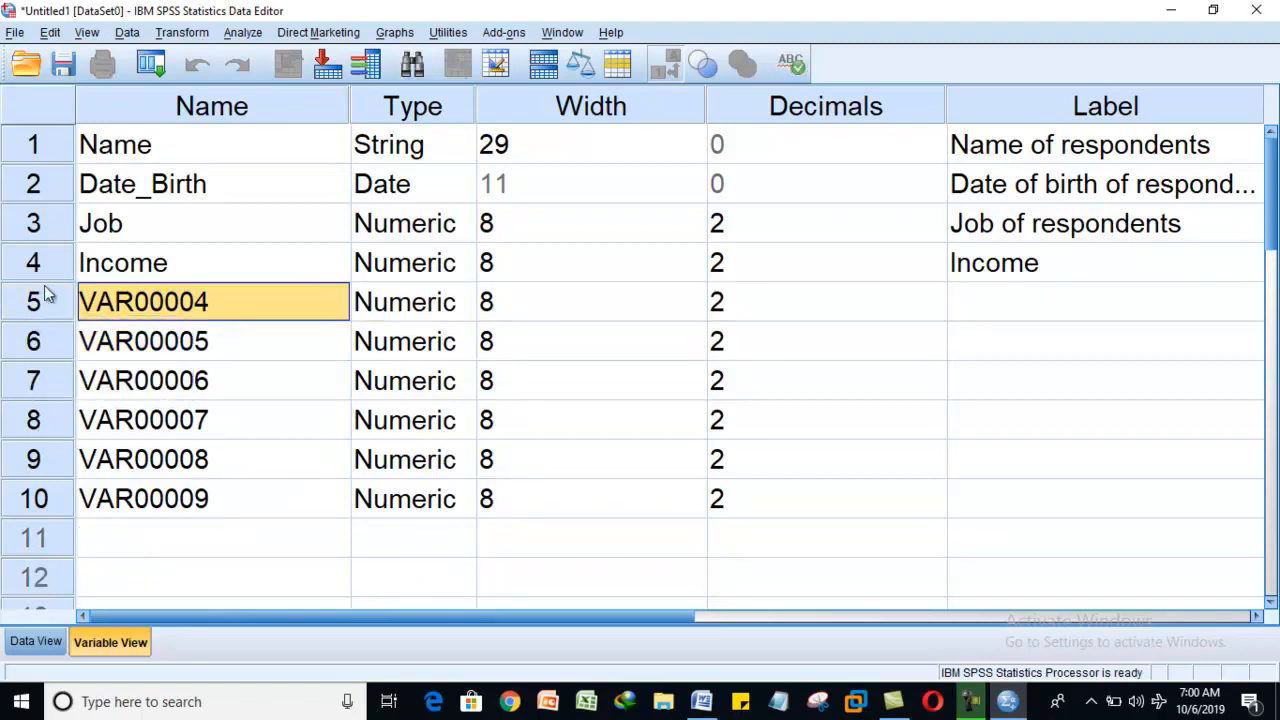
click(49, 311)
right_click(49, 311)
click(82, 373)
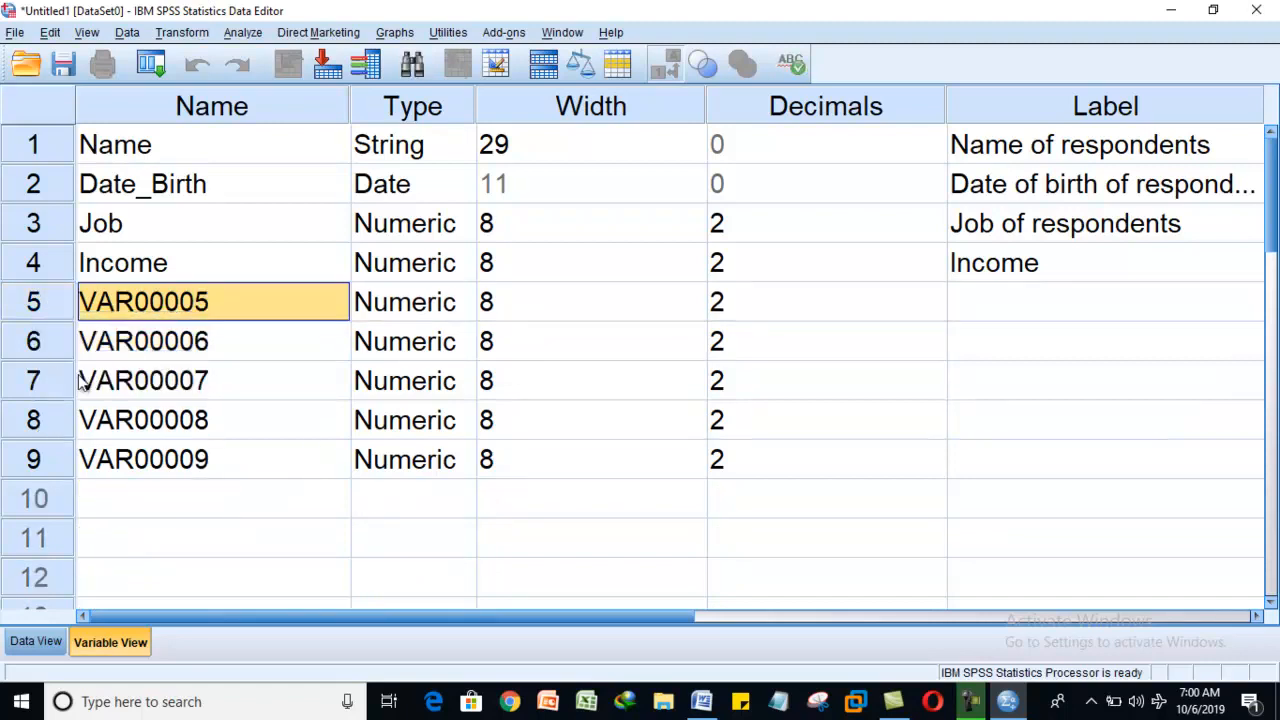
- Select the variables VAR00005 through VAR00009 in rows 5 to 9 and clear them together
click(42, 316)
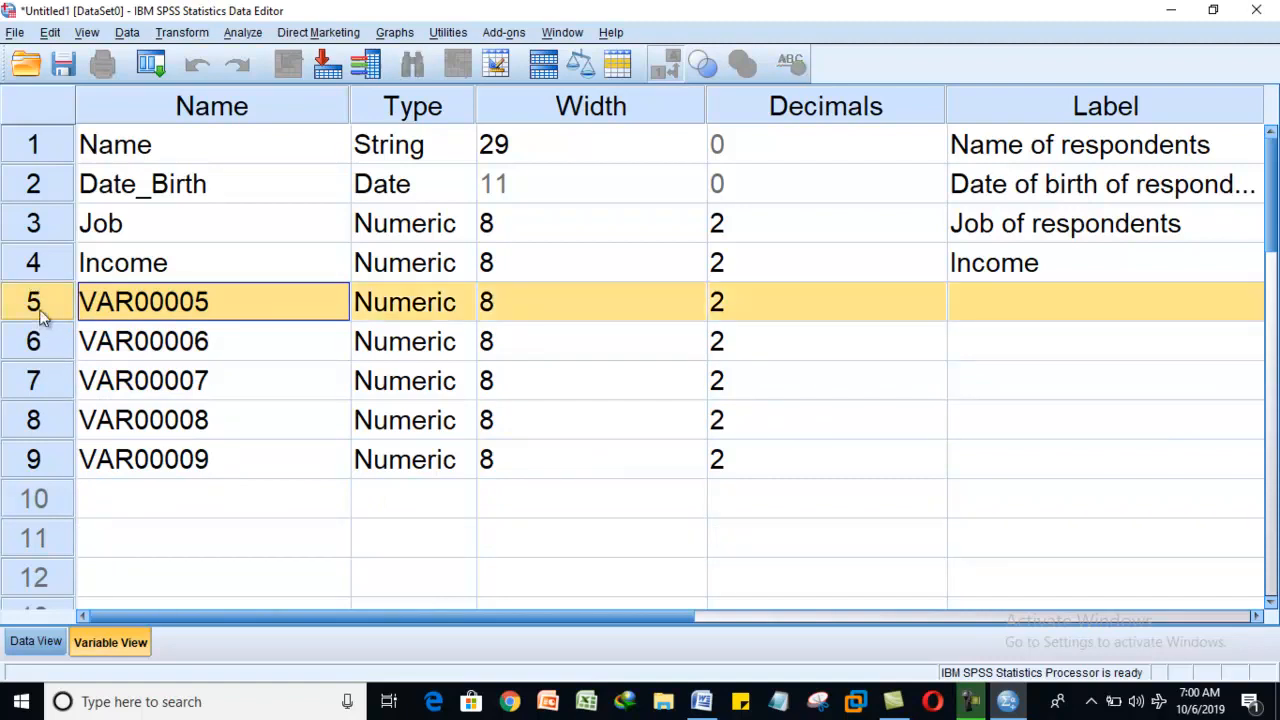
shift+click(42, 341)
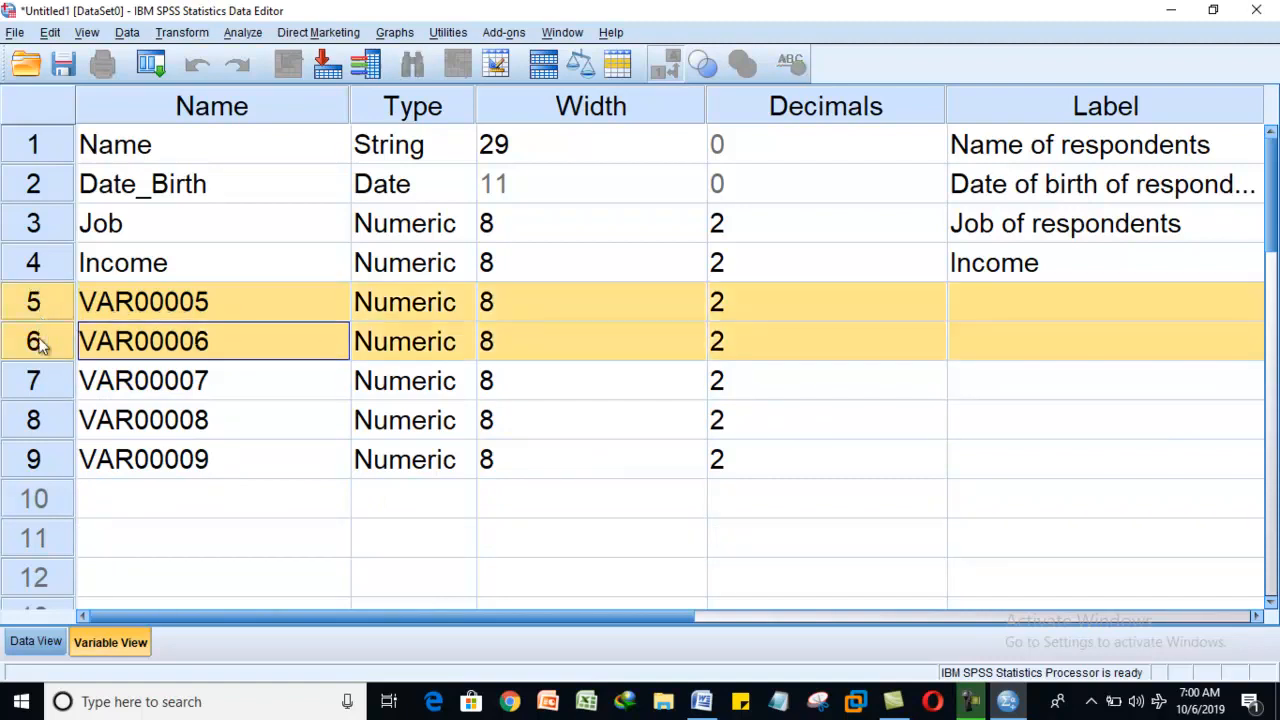
shift+click(42, 391)
shift+click(48, 428)
shift+click(47, 456)
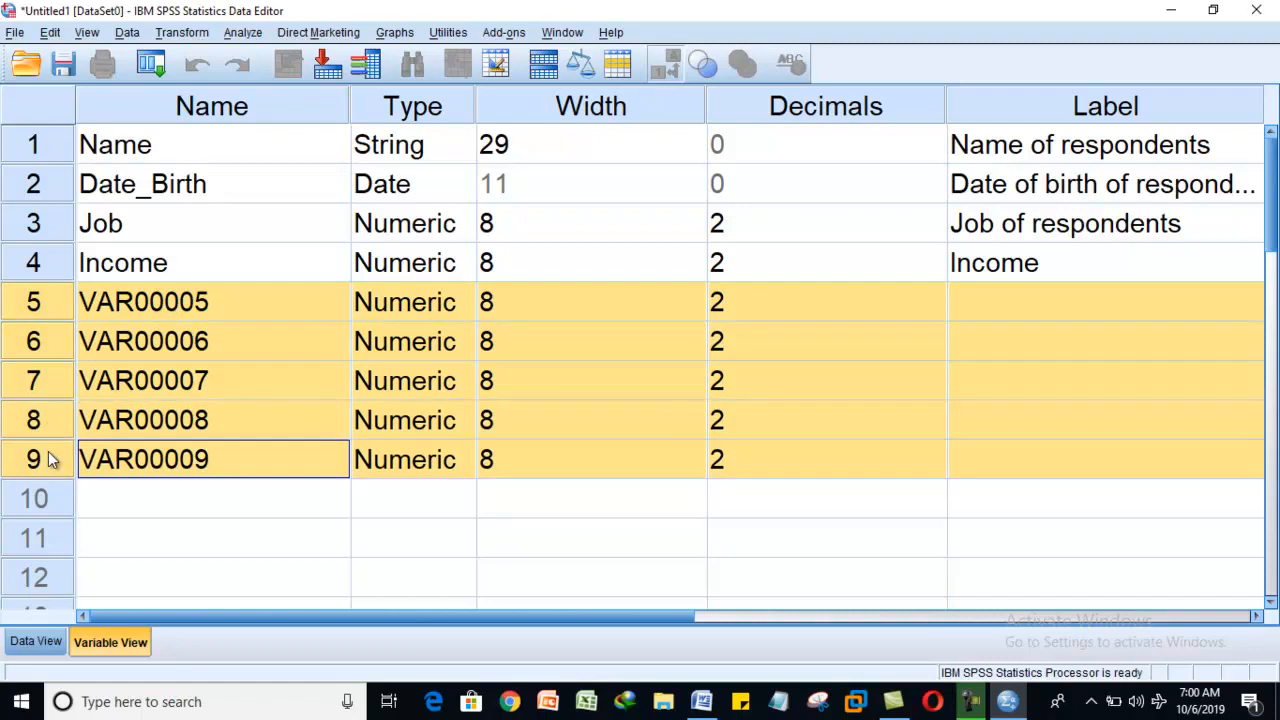
right_click(52, 460)
click(108, 514)
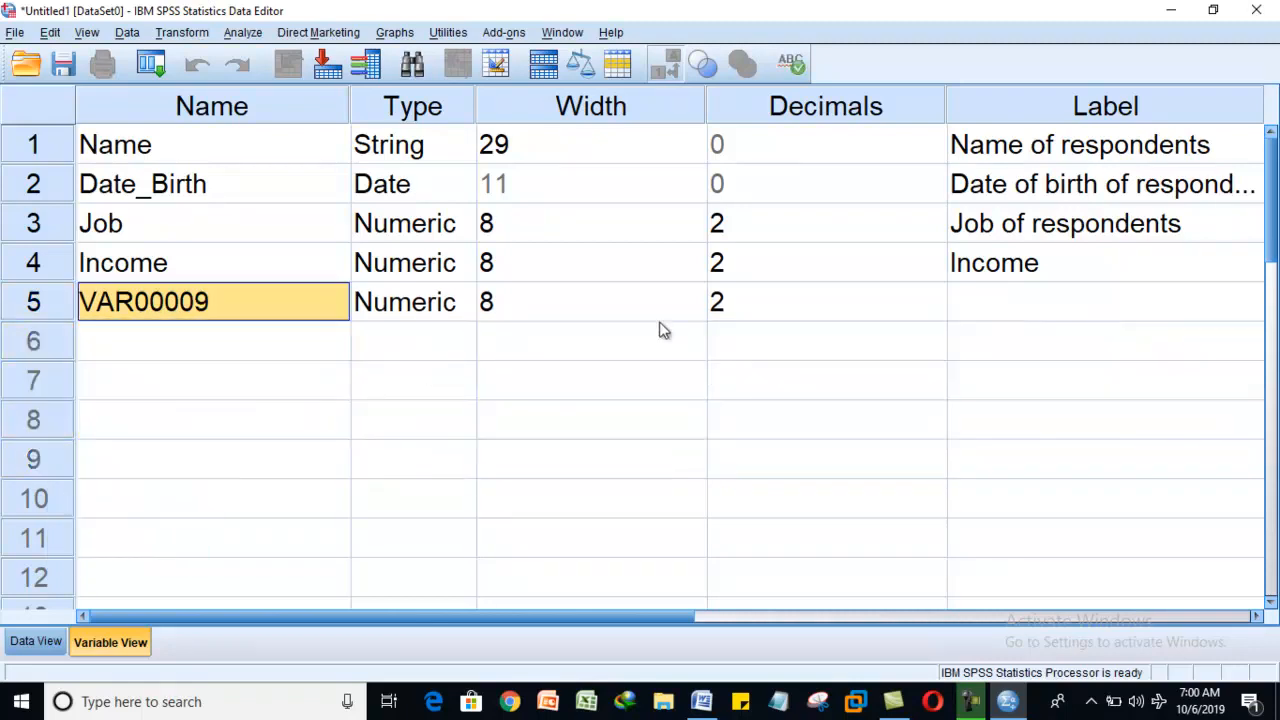
- Delete the leftover variable VAR00009 in row 5, below Income
click(107, 352)
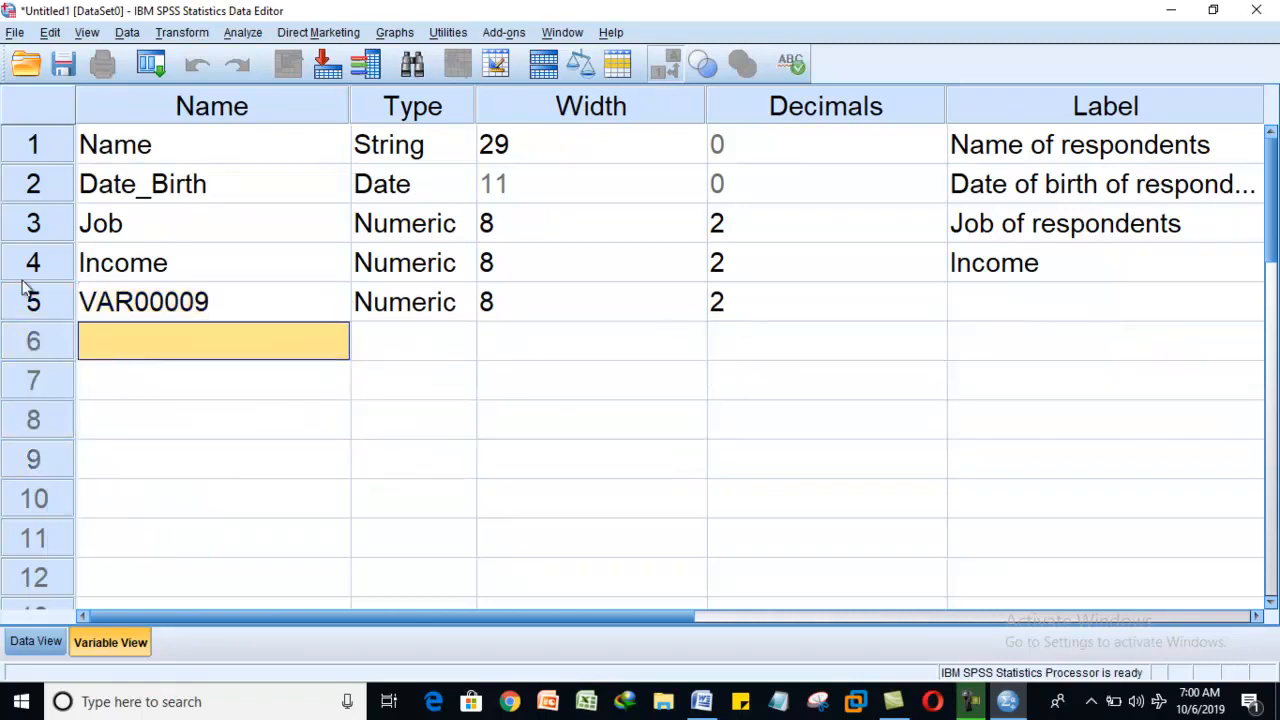
click(38, 305)
right_click(38, 305)
click(70, 362)
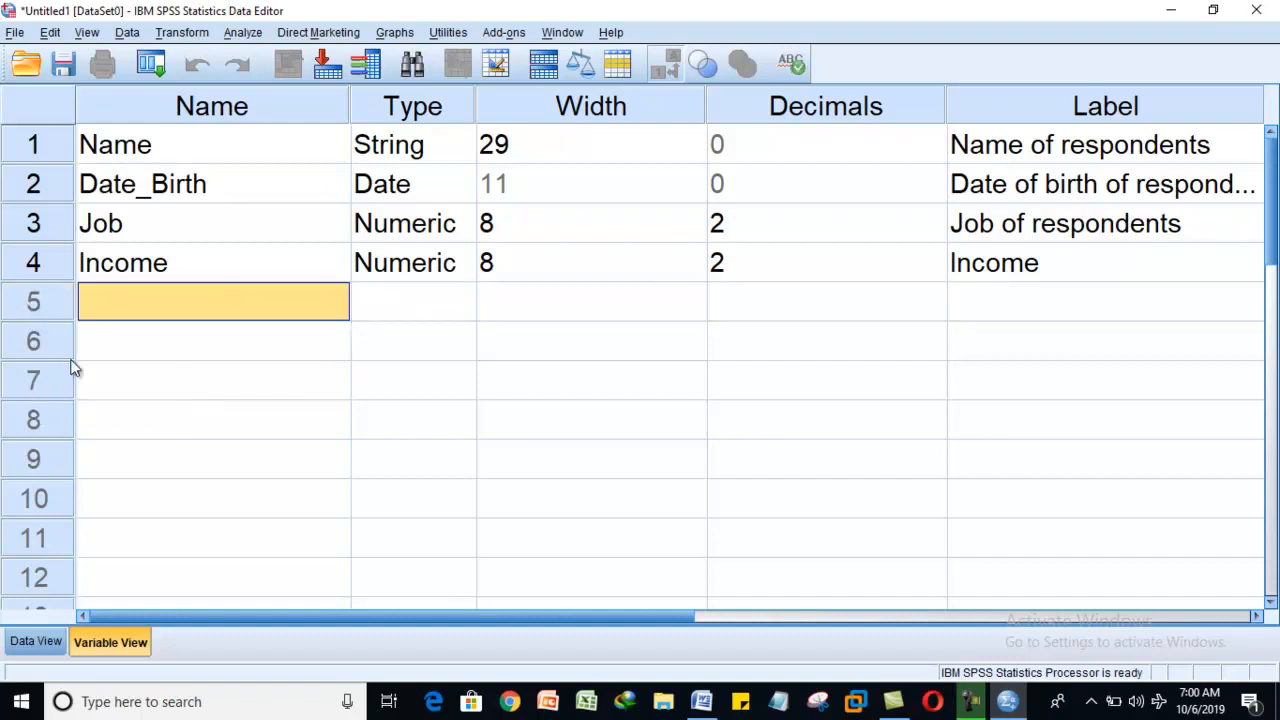
click(40, 222)
click(42, 296)
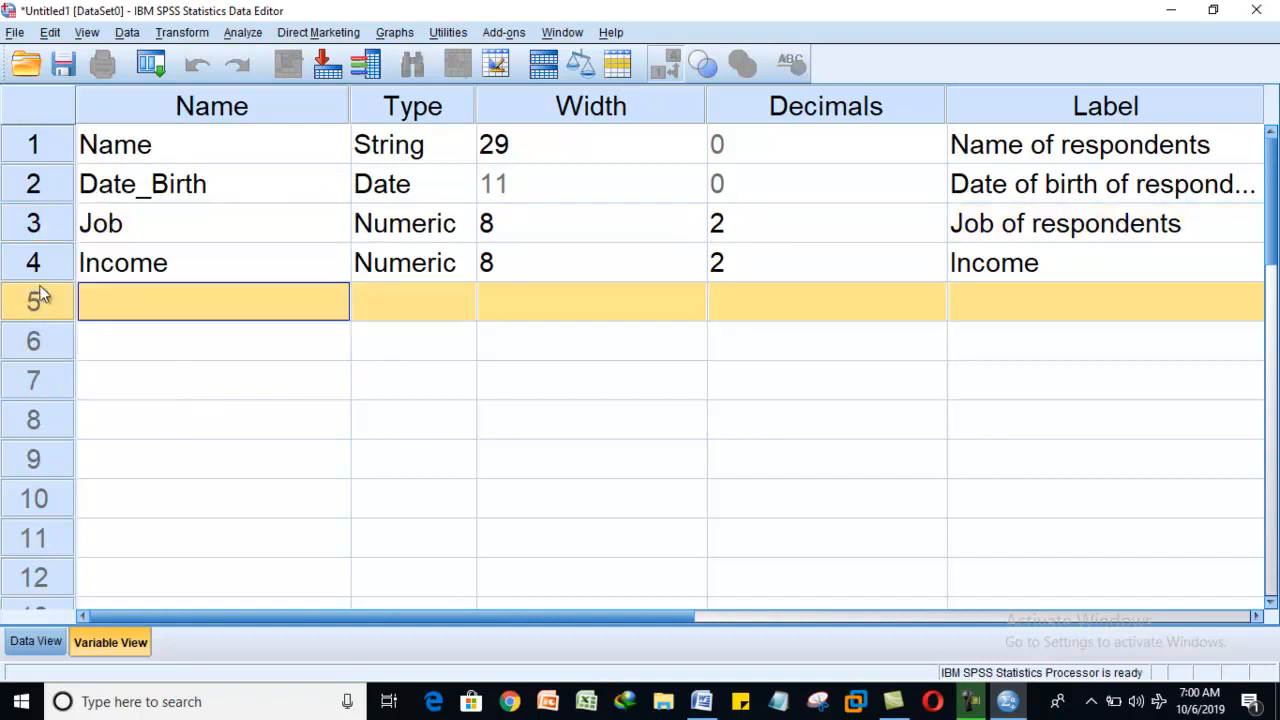
- Check the Name, Date_Birth, Job and Income columns in Data View, and switch to the respondents table in the Word document
click(1258, 617)
click(1258, 617)
click(1258, 617)
click(1258, 617)
click(1258, 617)
click(1258, 617)
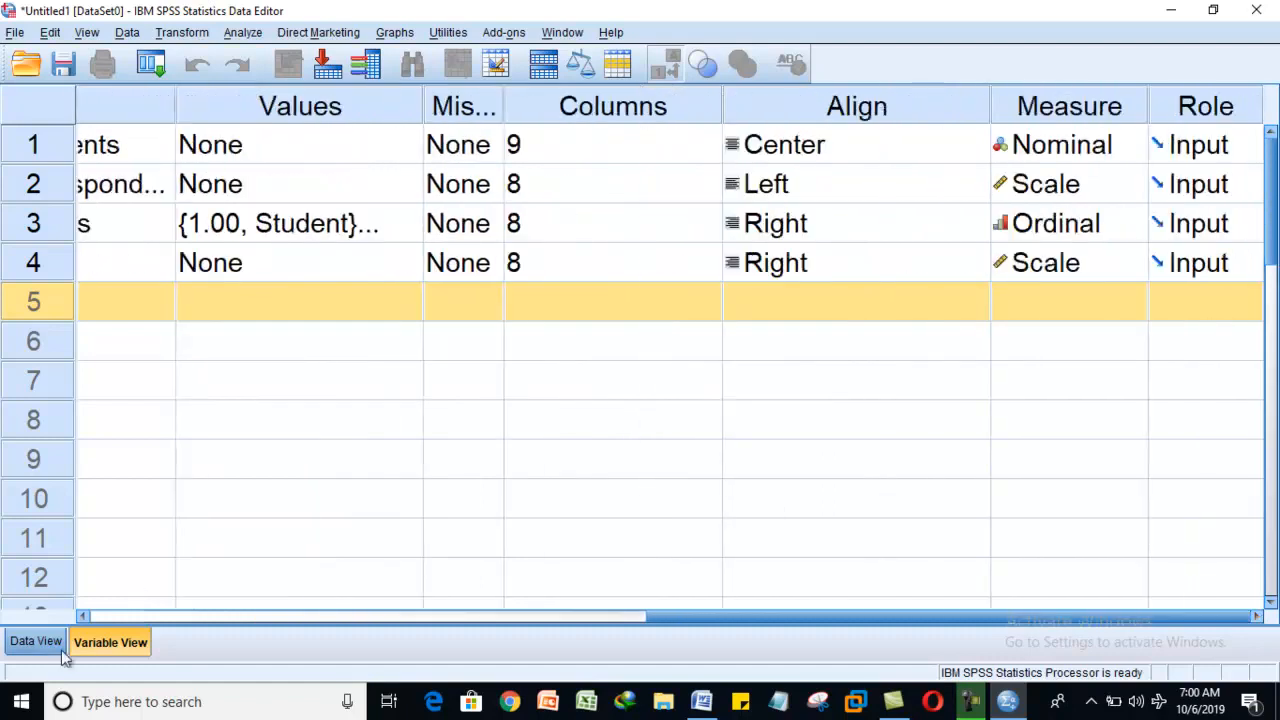
click(36, 642)
click(203, 142)
click(314, 134)
click(429, 131)
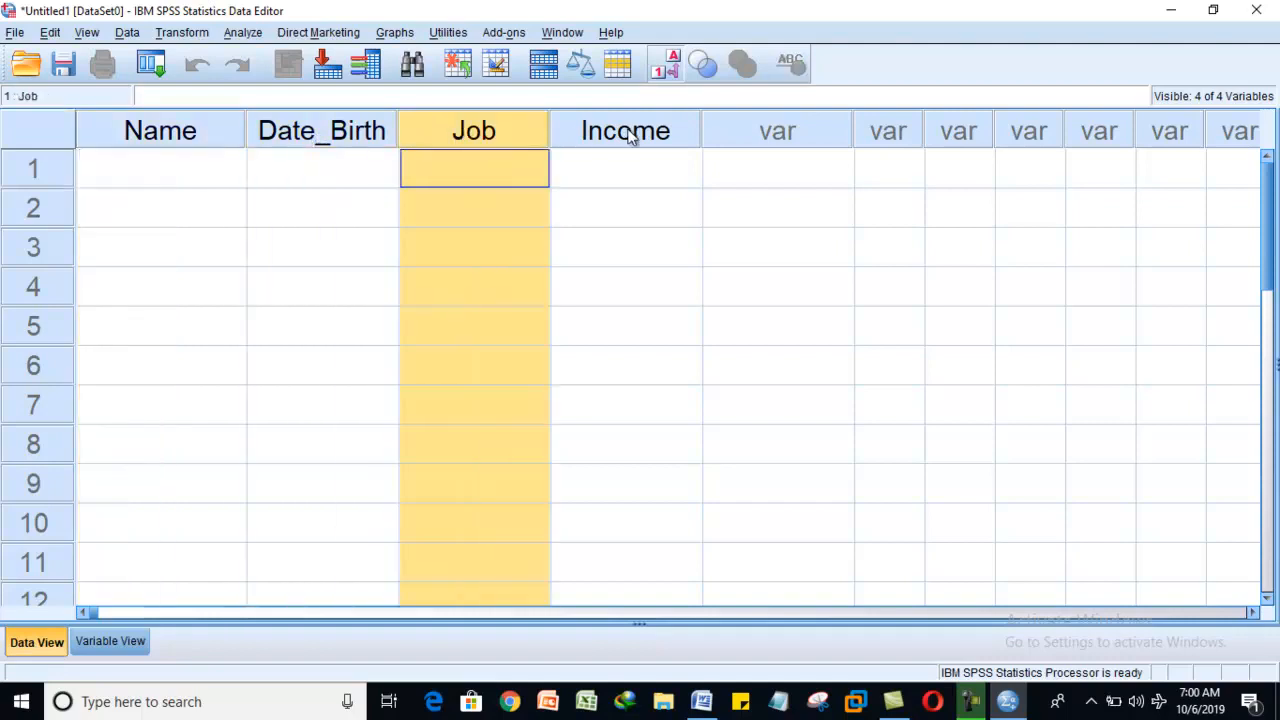
click(628, 136)
click(702, 701)
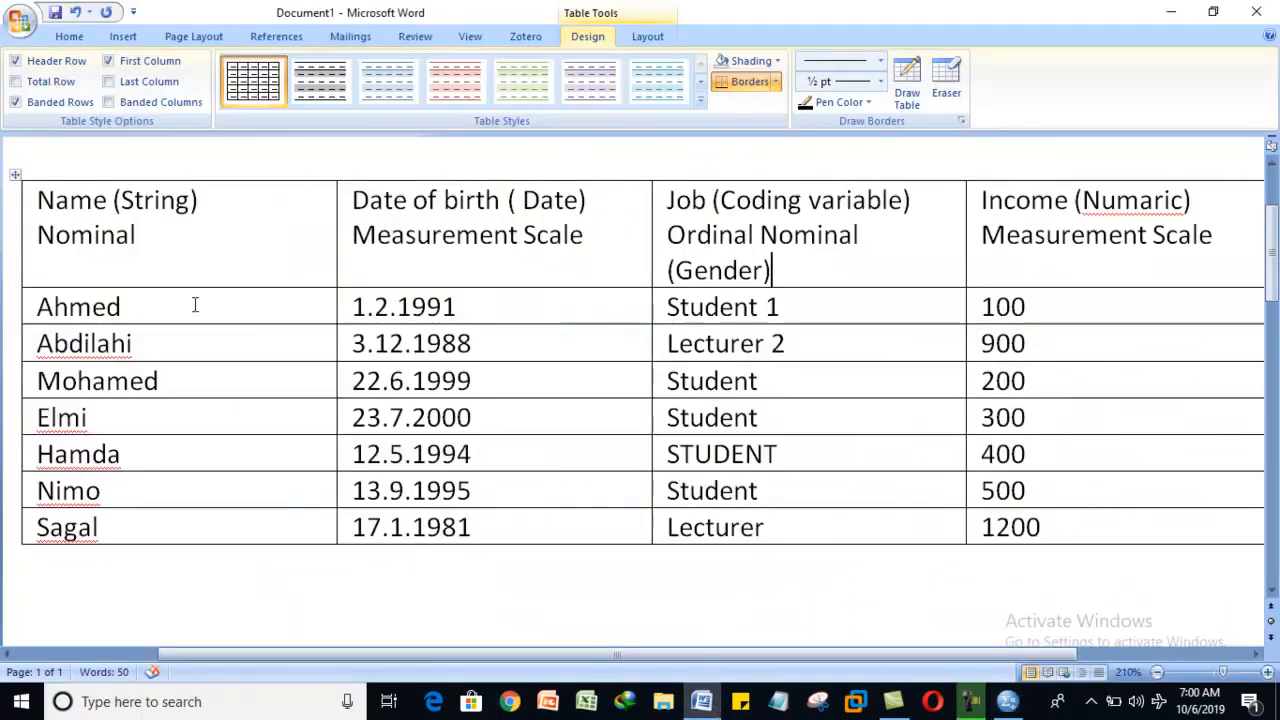
- Select the respondent rows in the Word table, switch to SPSS, and enter the first two respondents' names in rows 1 and 2 of Name
drag(134, 305, 1048, 545)
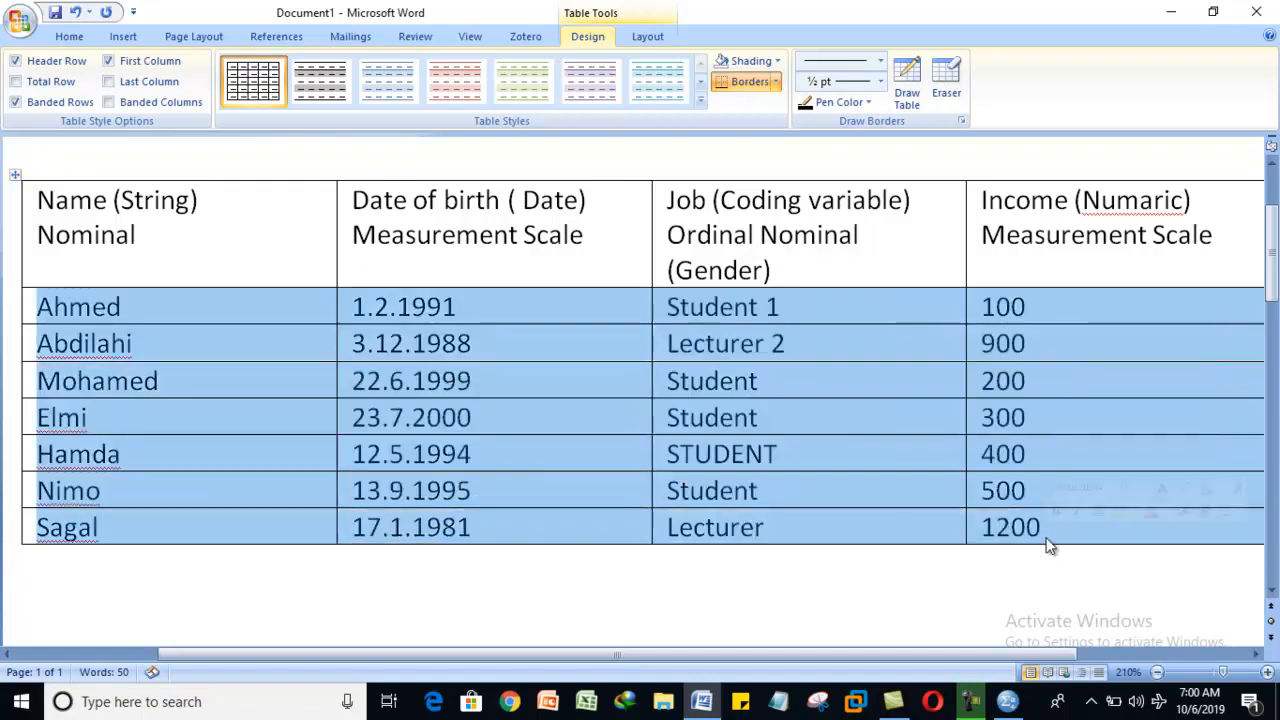
click(1007, 701)
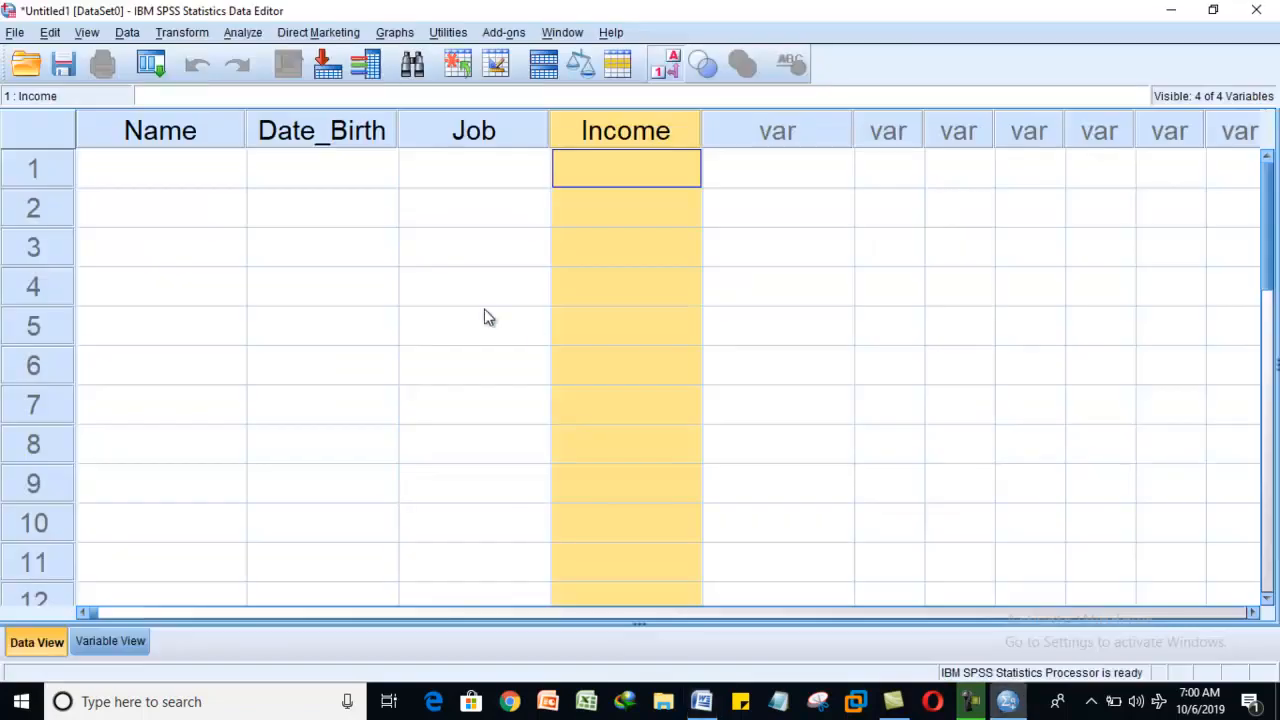
click(178, 159)
text(Ah)
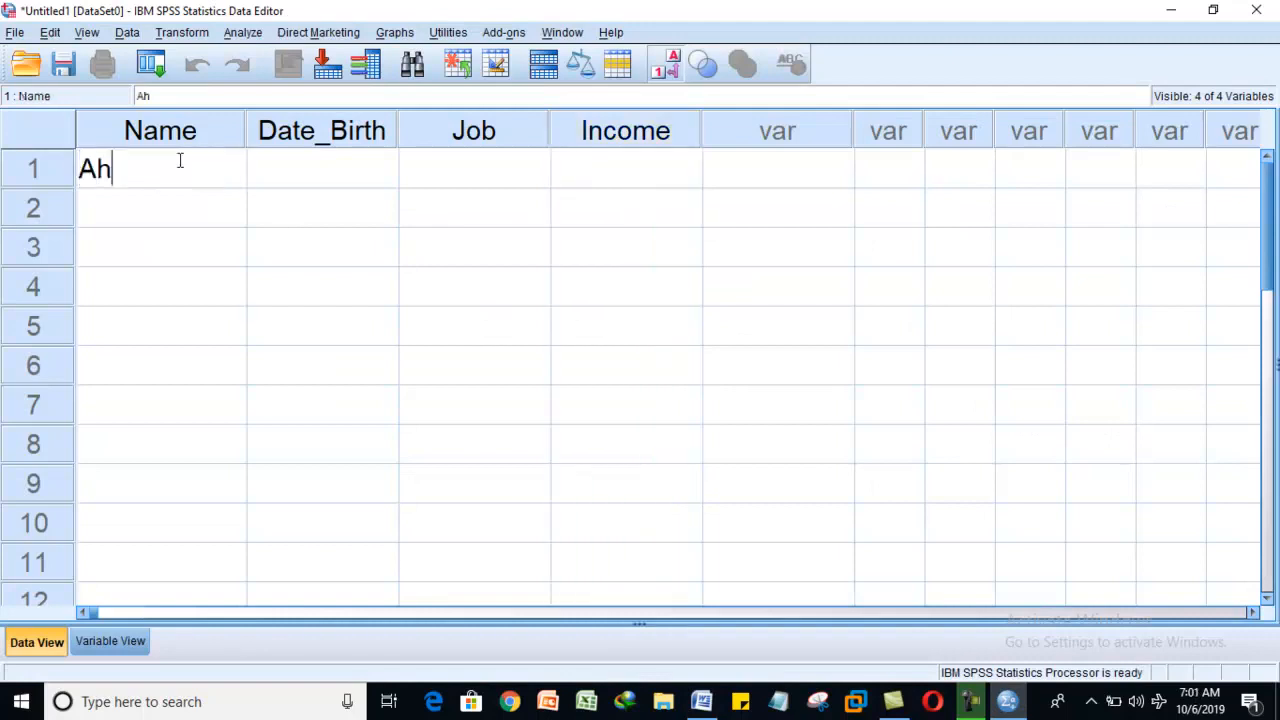
text(med)
click(170, 211)
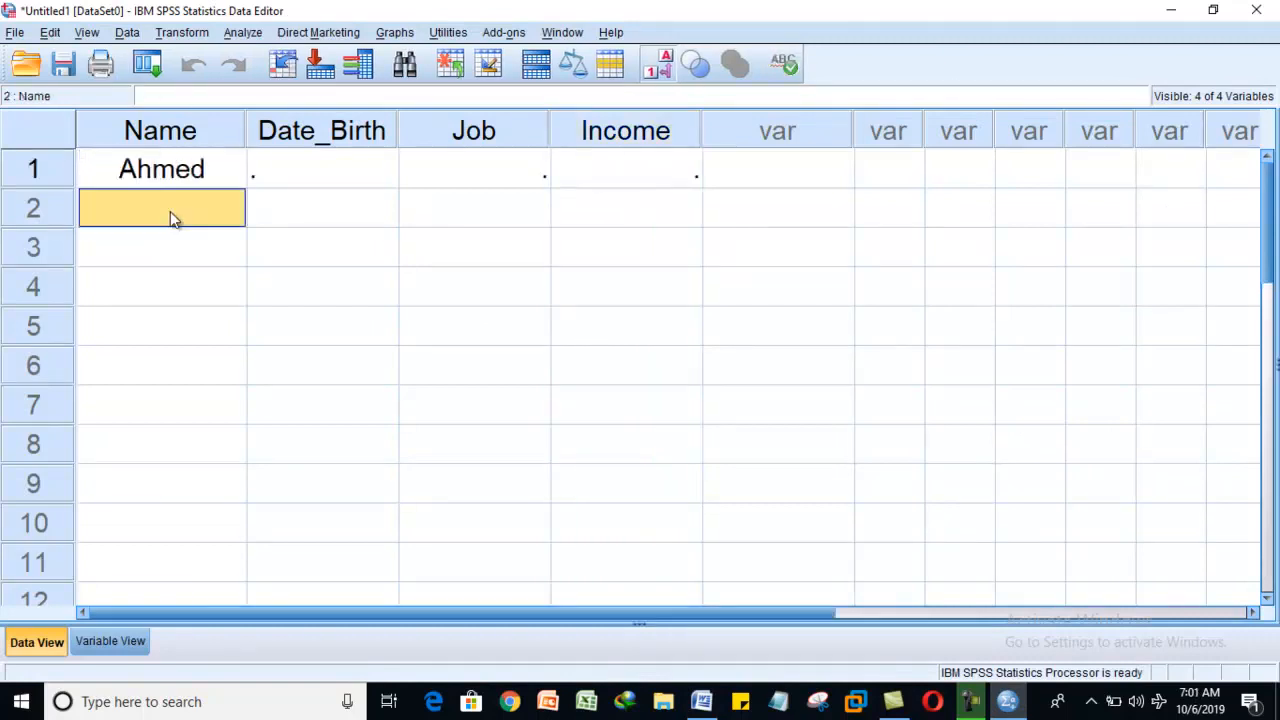
text(Abdilahi)
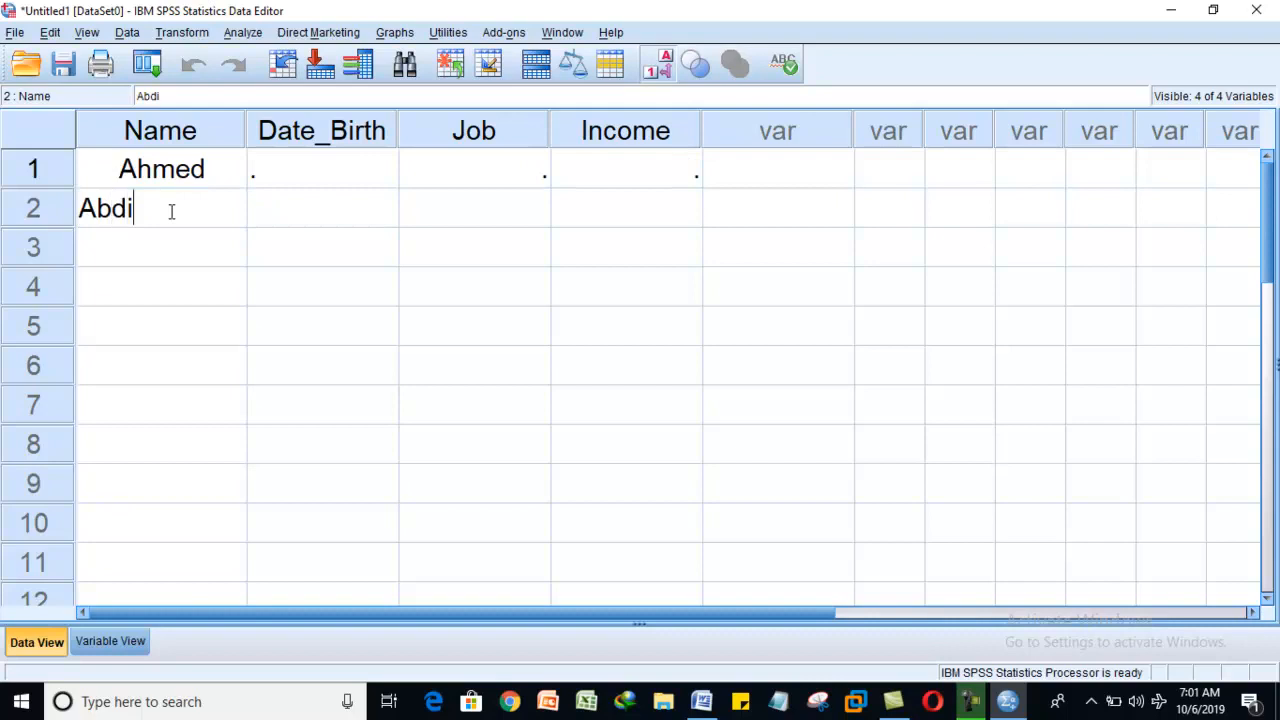
click(180, 256)
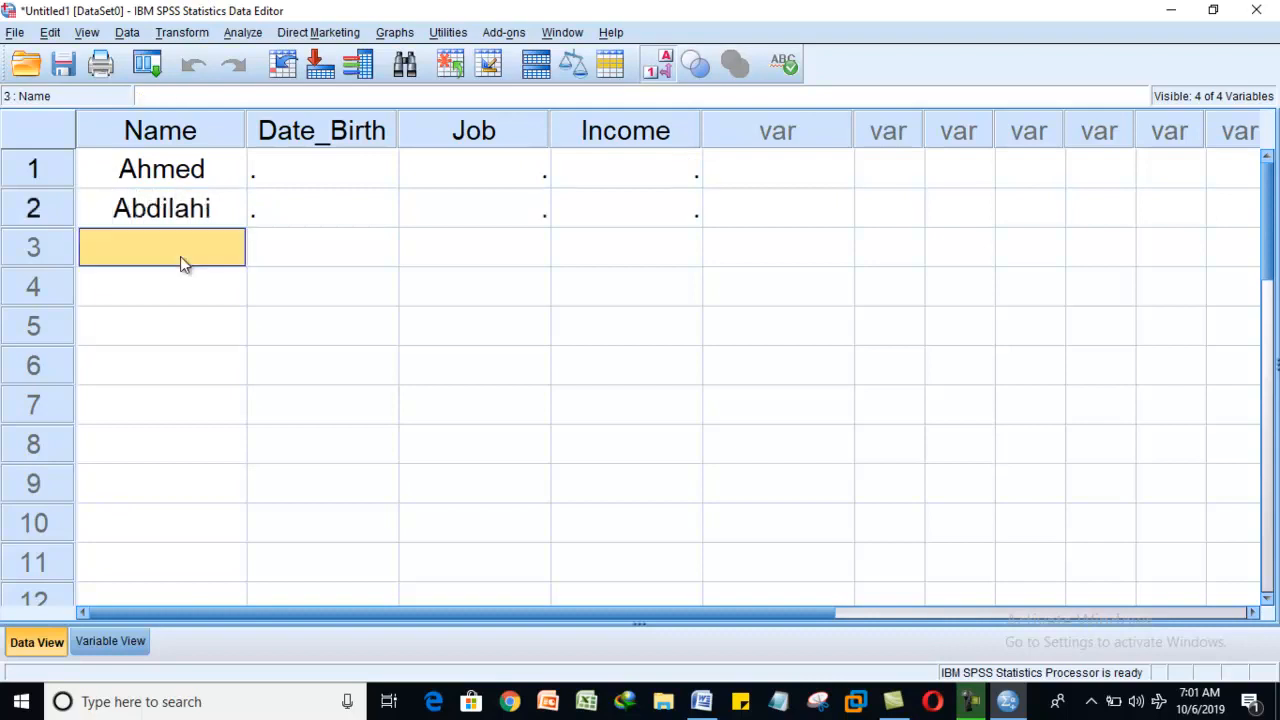
- Try to enter the first respondent's name as text in the numeric Income cell of row 1
click(654, 162)
text(AhmEd)
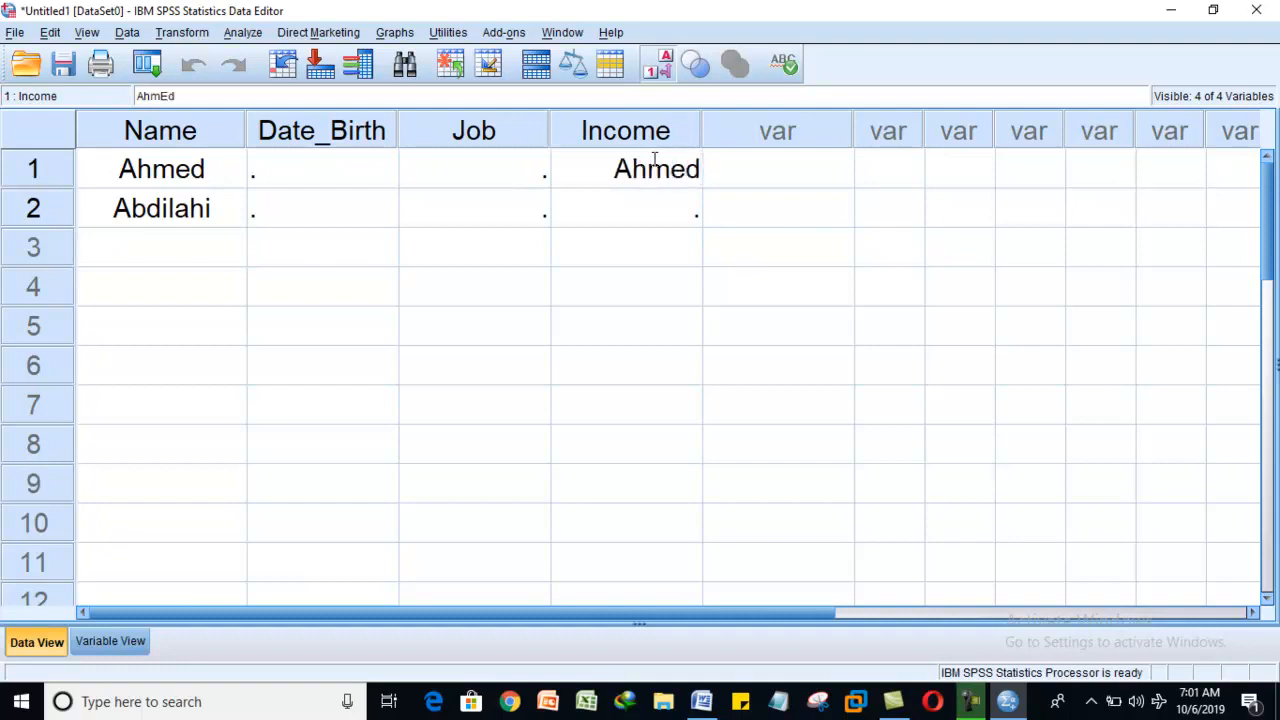
click(645, 210)
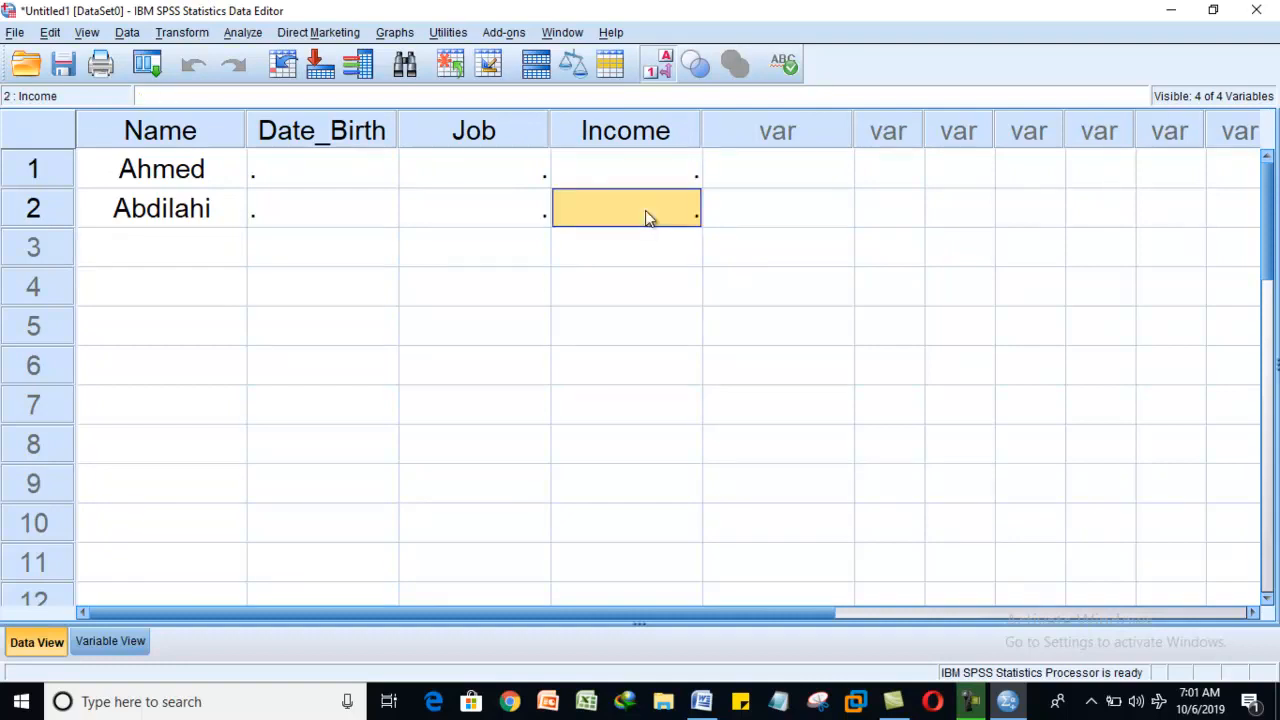
click(640, 167)
click(628, 135)
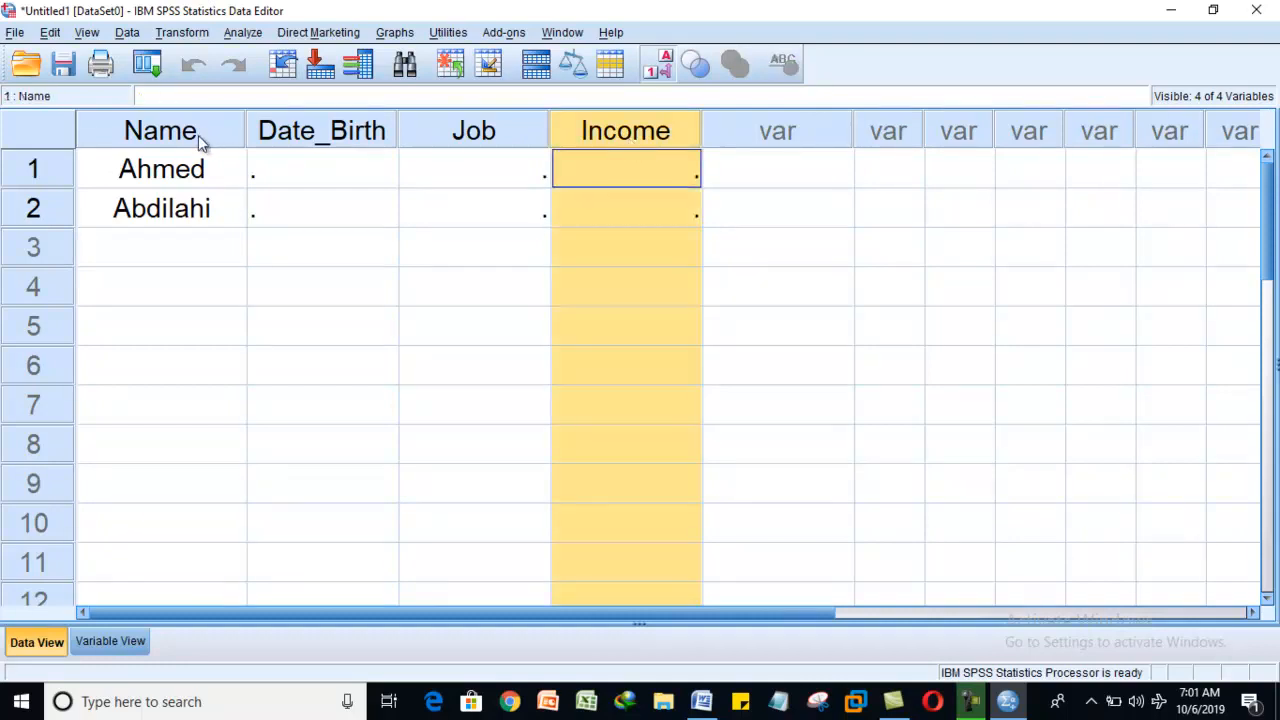
- Check the Name column's entries and inspect the Name variable's type settings in Variable View without changing them
click(199, 135)
click(199, 175)
click(199, 207)
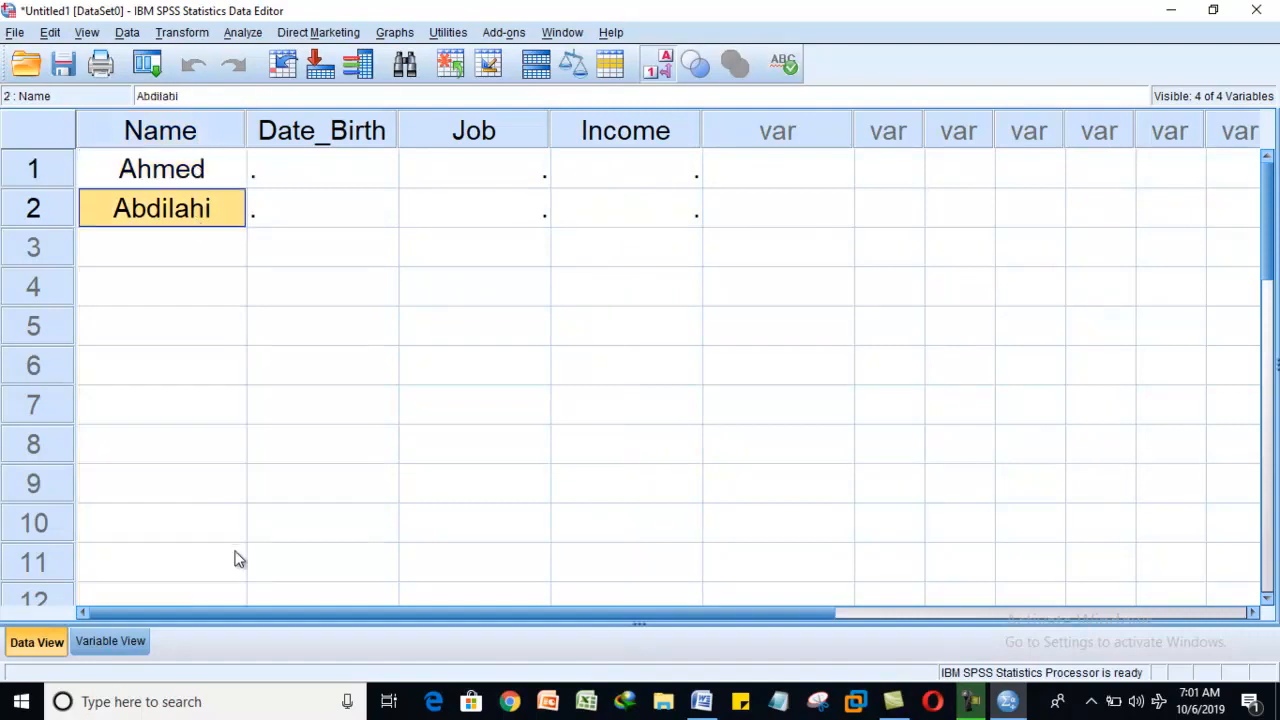
click(133, 644)
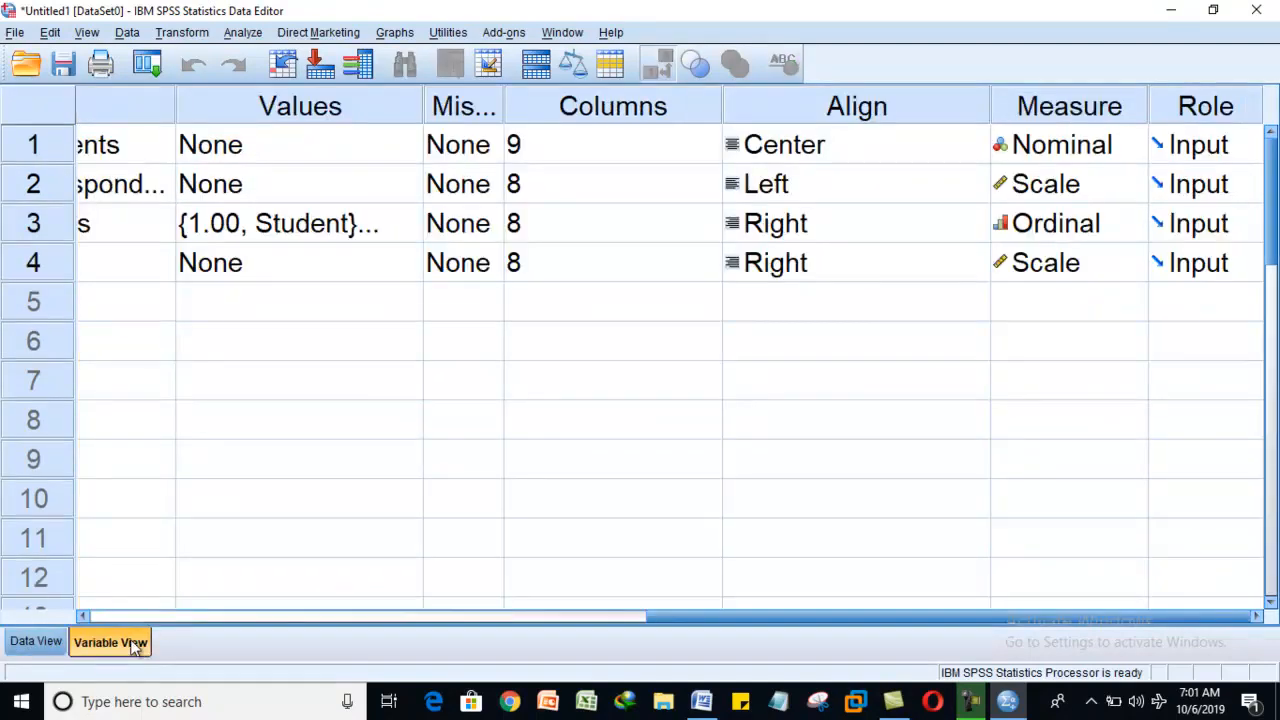
click(206, 616)
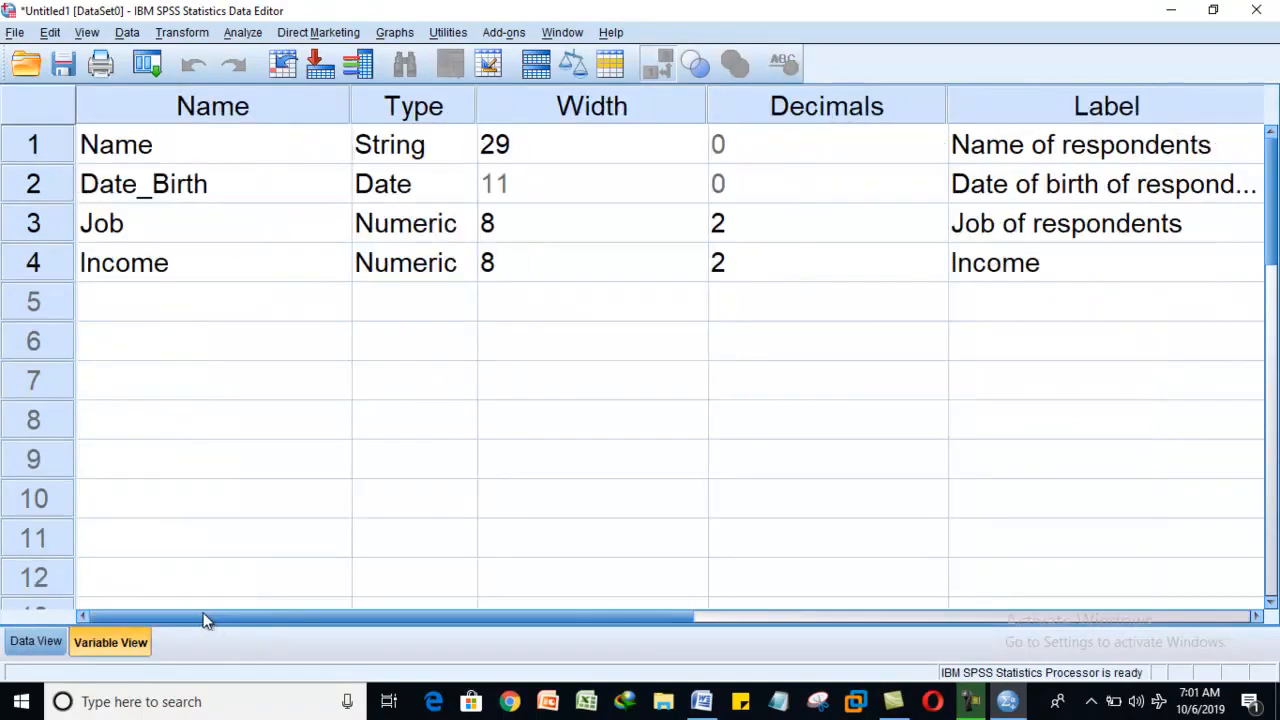
double_click(450, 152)
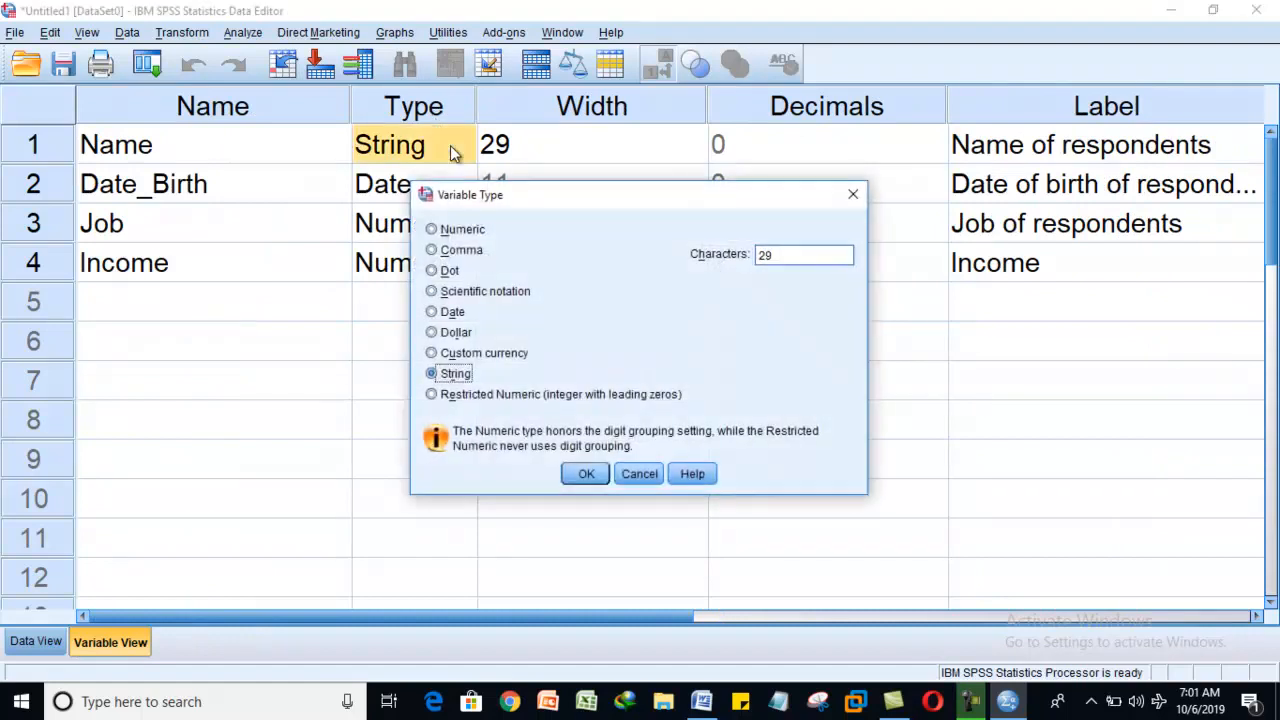
click(853, 194)
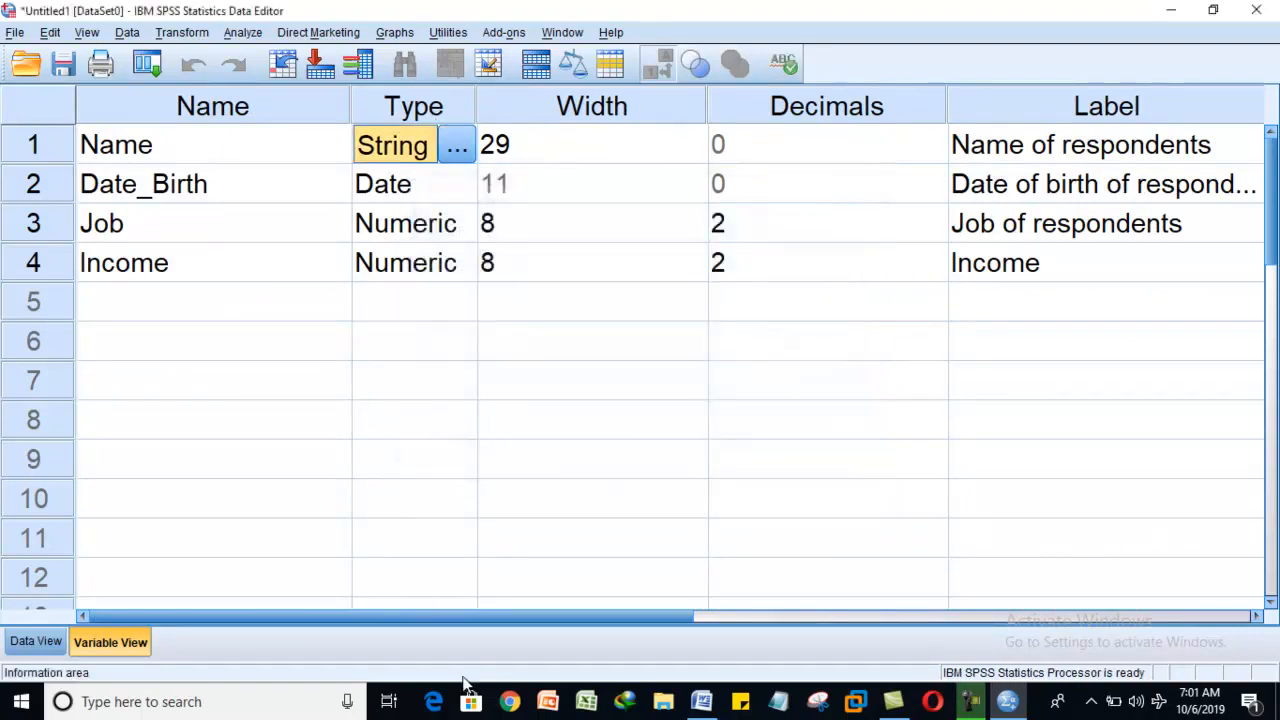
- Return to Data View, enter the number 23 in row 3 of the Name column as a test, and clear it
click(50, 642)
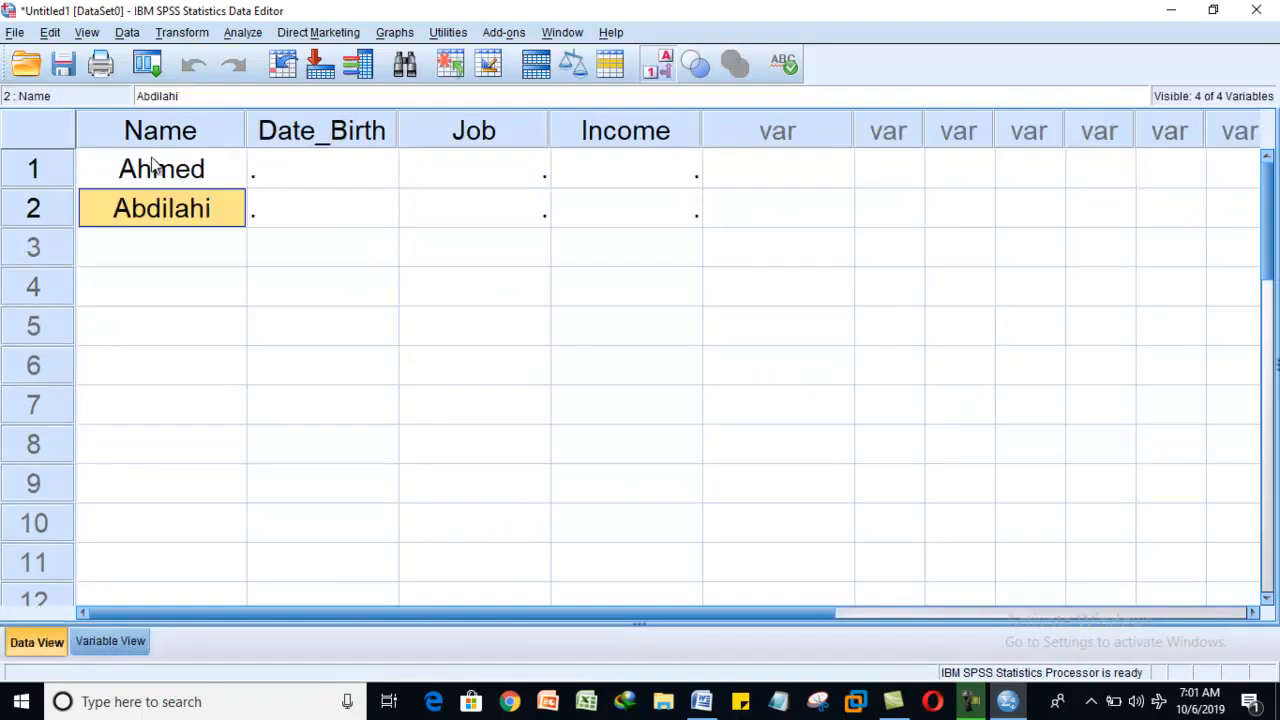
click(147, 243)
text(23)
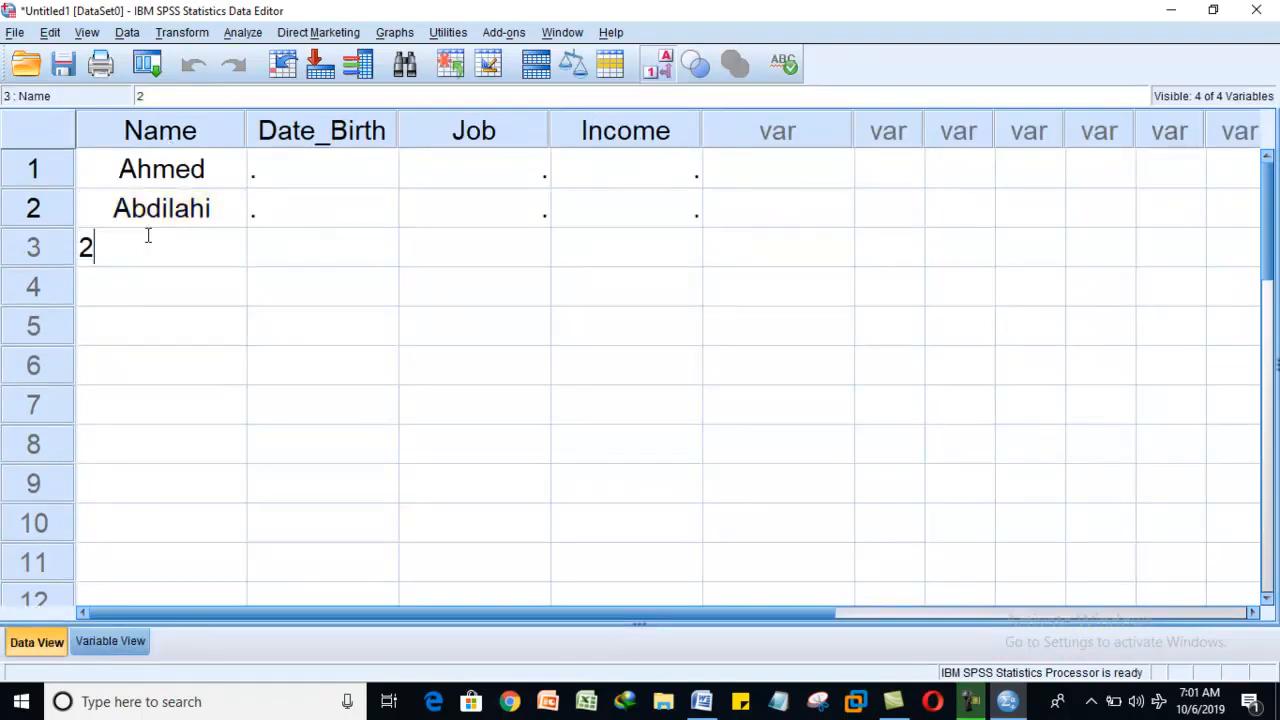
click(154, 288)
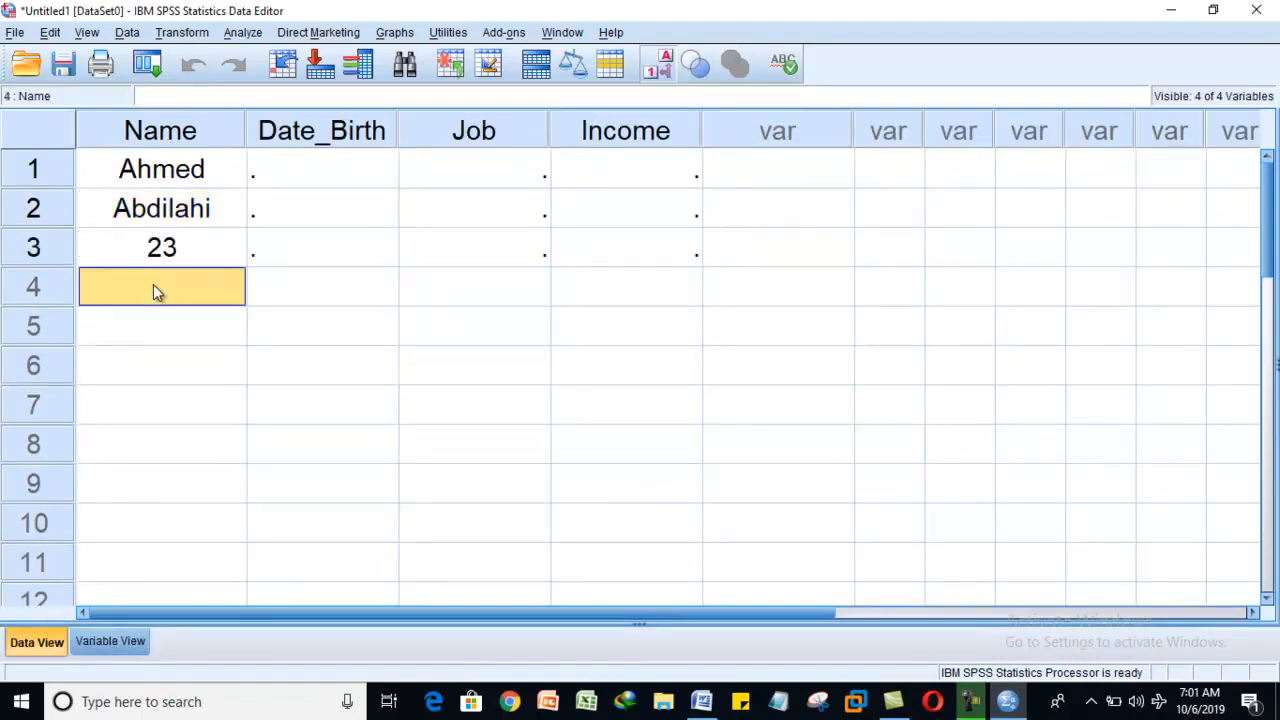
click(168, 249)
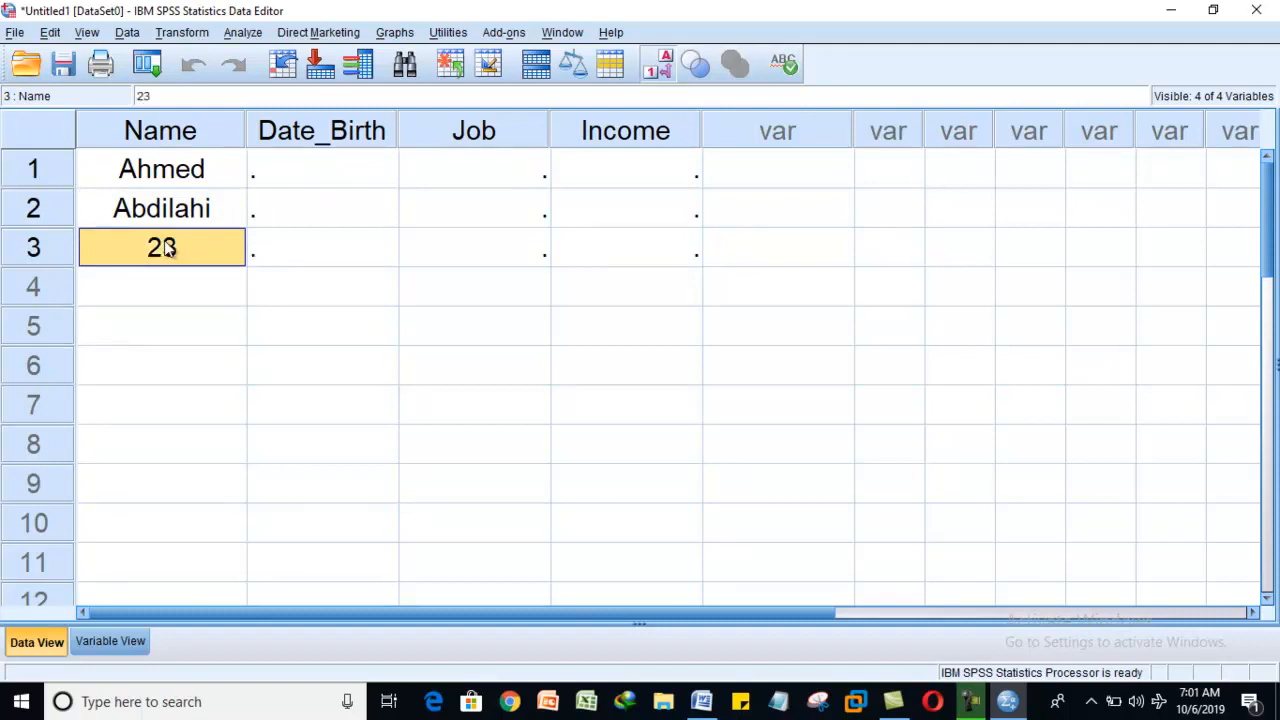
key(BackSpace)
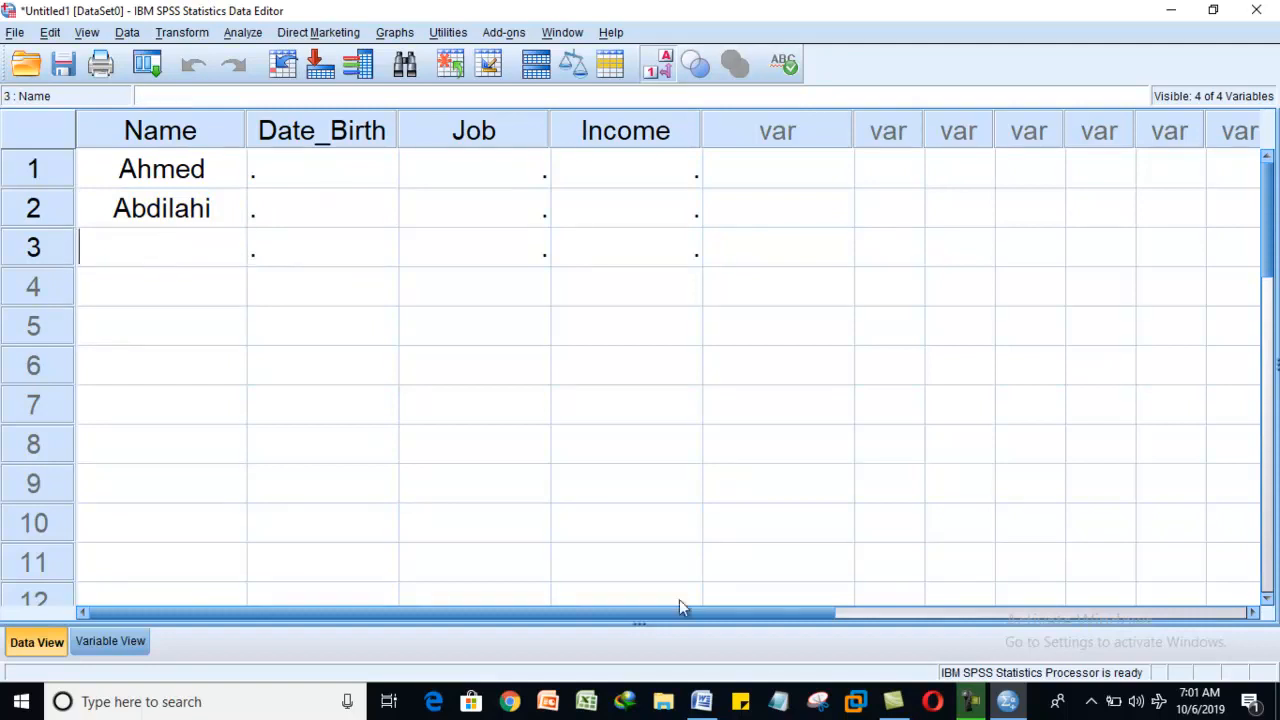
- Check the Word table and enter the third and fourth respondents' names in rows 3 and 4 of the Name column
click(703, 704)
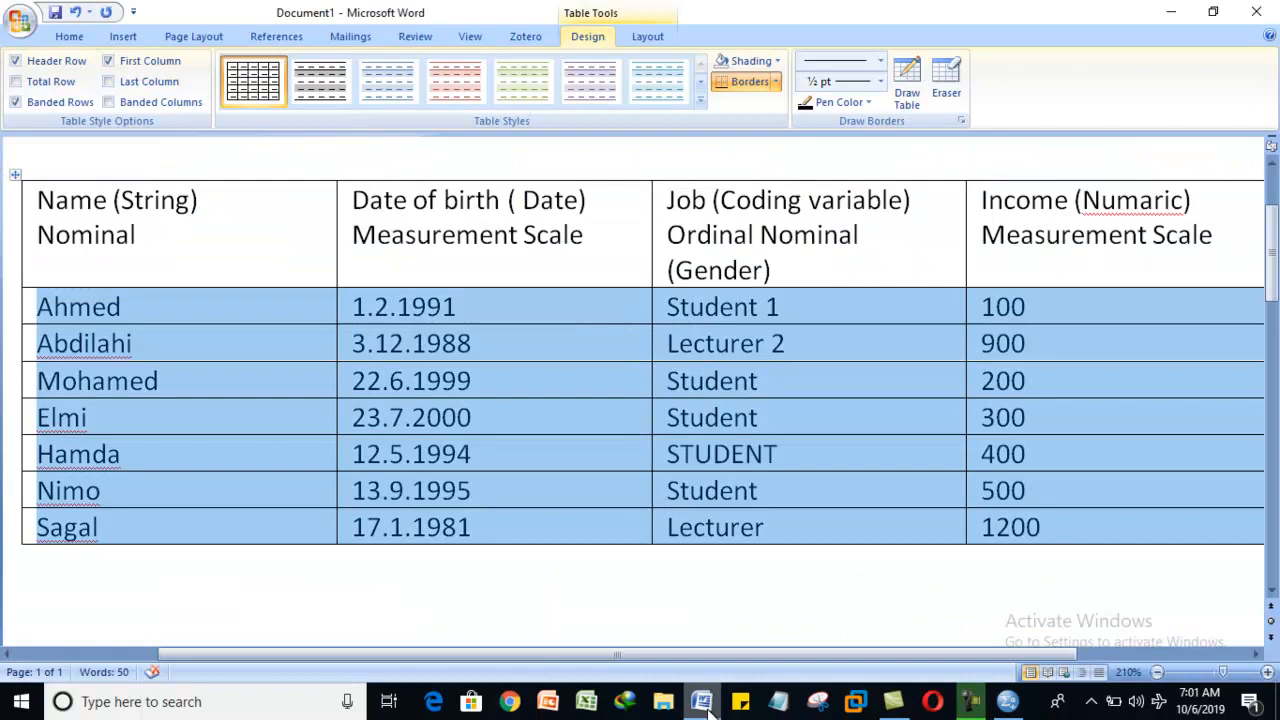
click(1007, 701)
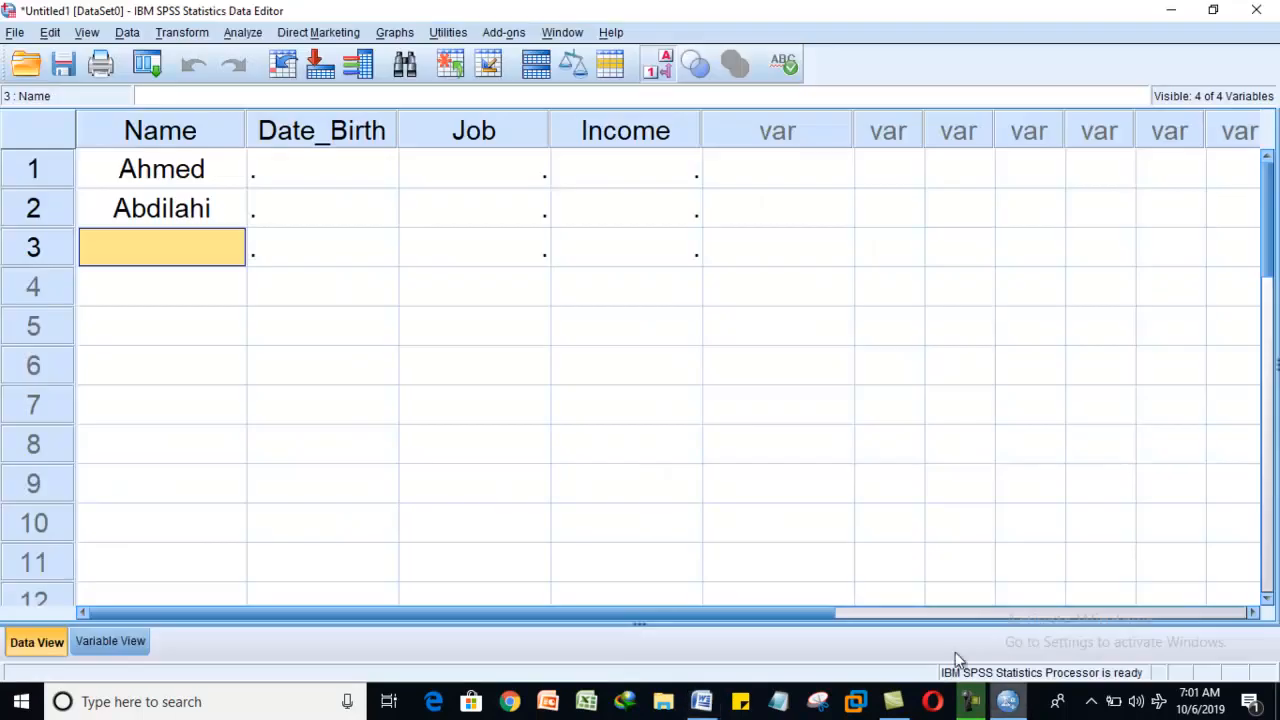
text(Mohamed)
click(206, 278)
text(El)
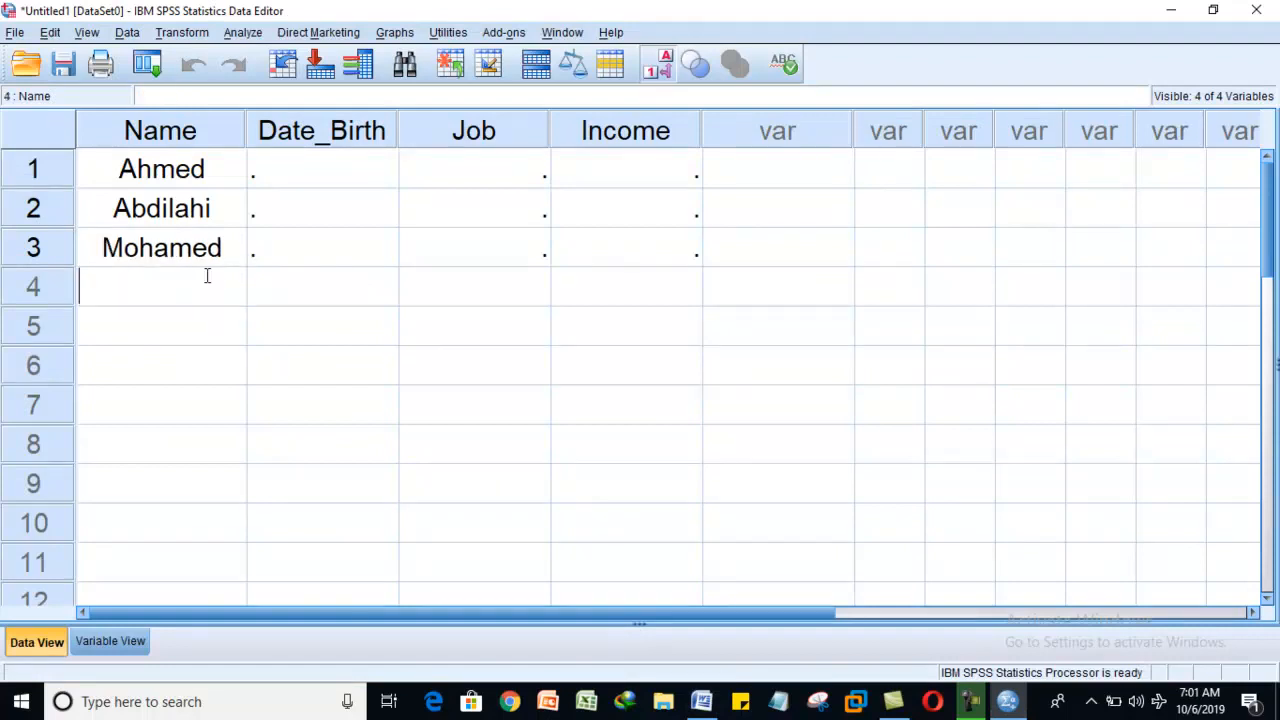
text(mi)
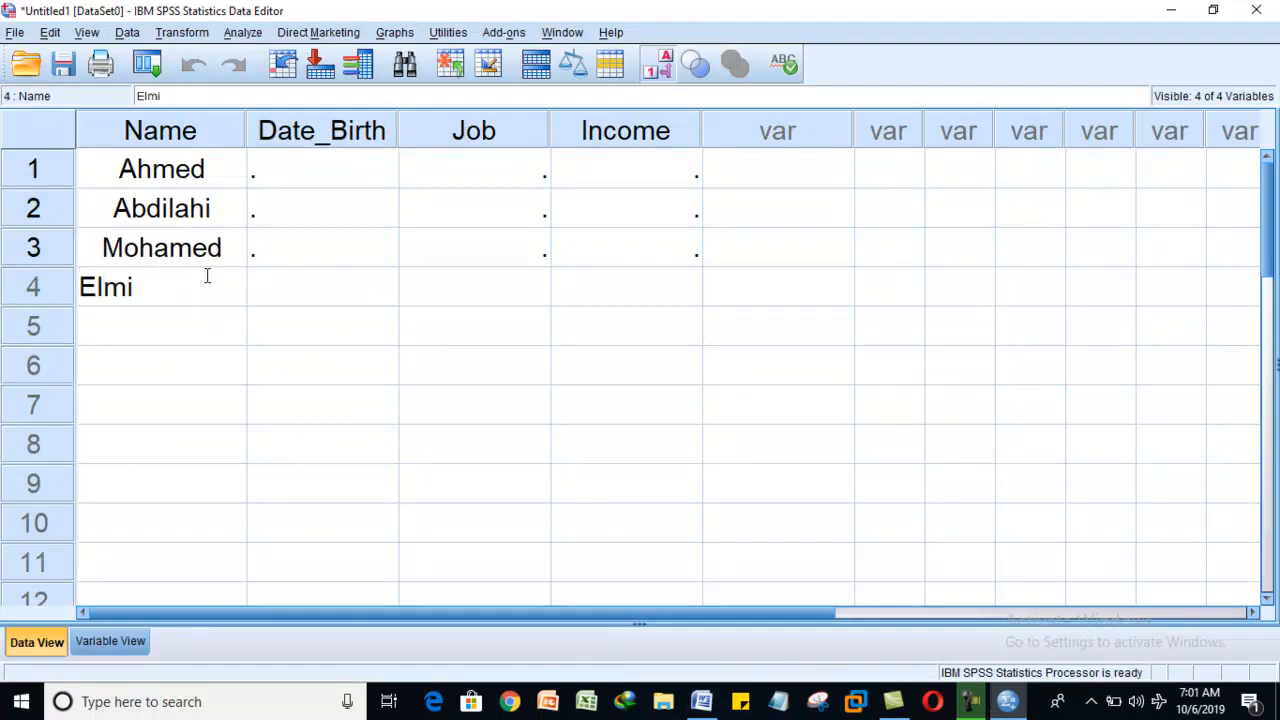
click(203, 322)
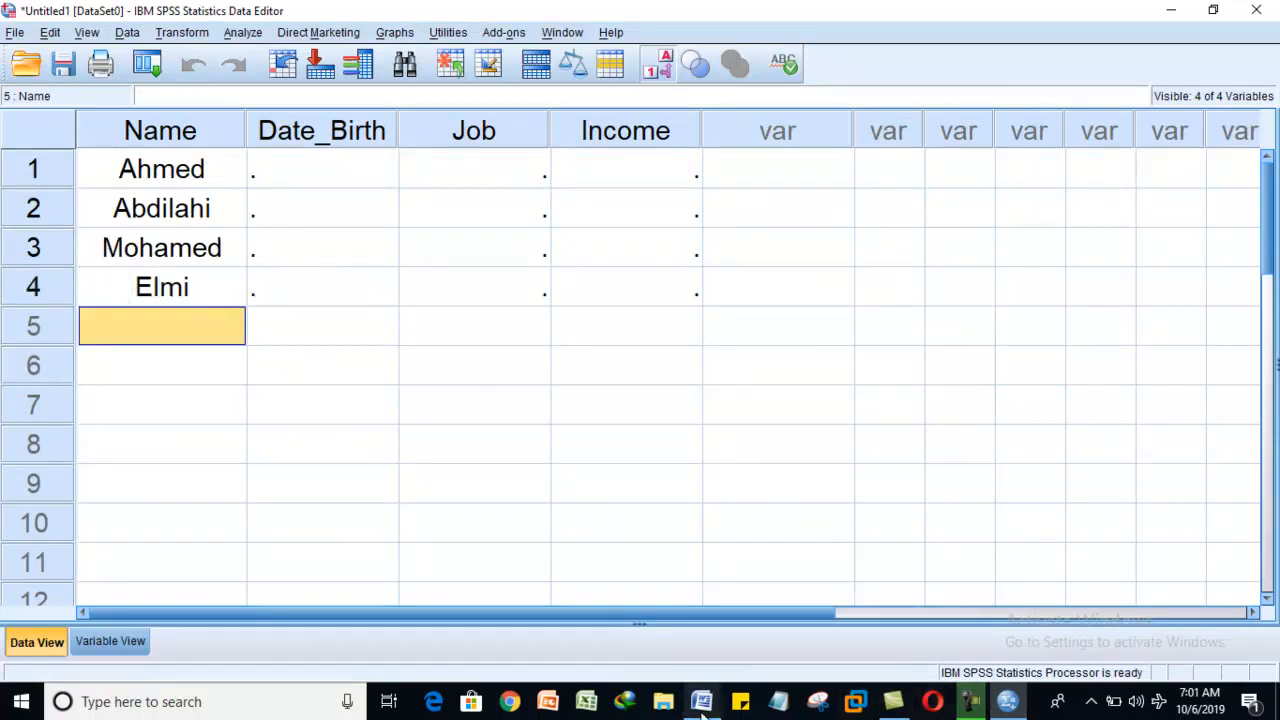
- Check the Word table and enter only the fifth respondent's name in row 5 of the Name column
click(702, 702)
click(702, 702)
double_click(173, 322)
text(Hamda Nimco)
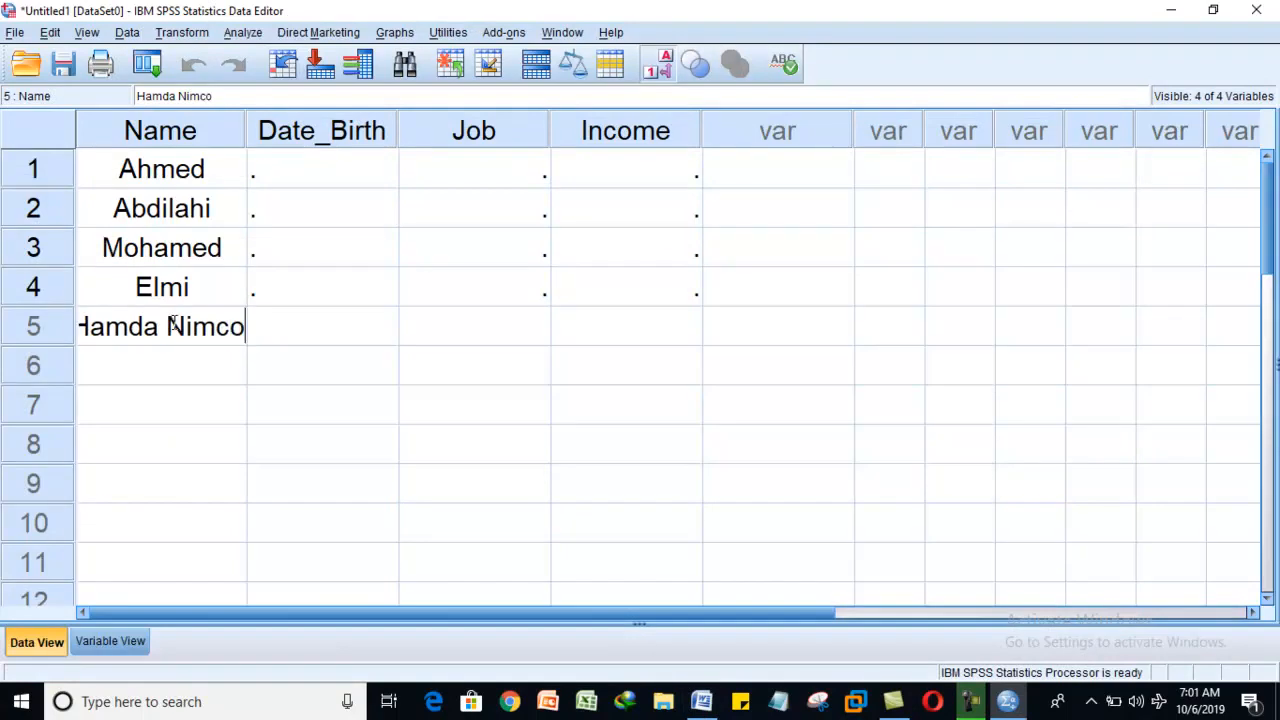
key(BackSpace)
key(BackSpace)
key(BackSpace)
key(BackSpace)
key(BackSpace)
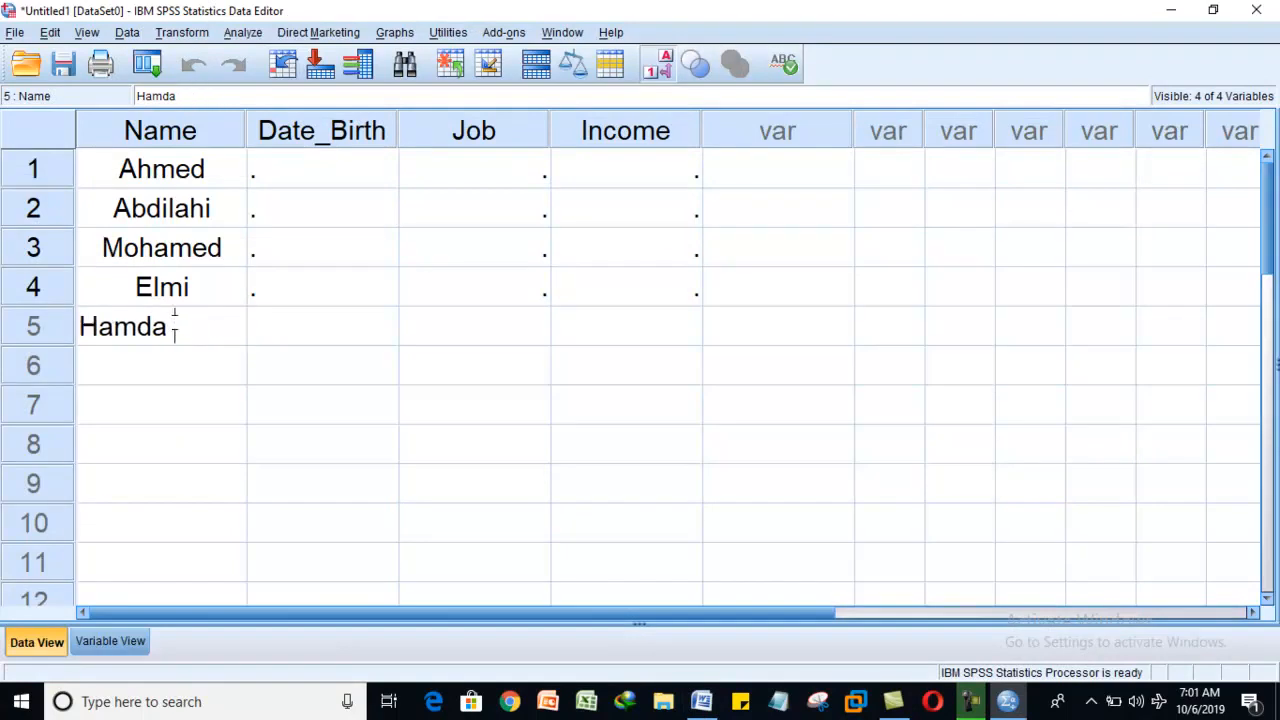
- Enter the sixth and seventh respondents' names in rows 6 and 7 of the Name column
click(174, 364)
double_click(174, 364)
text(N)
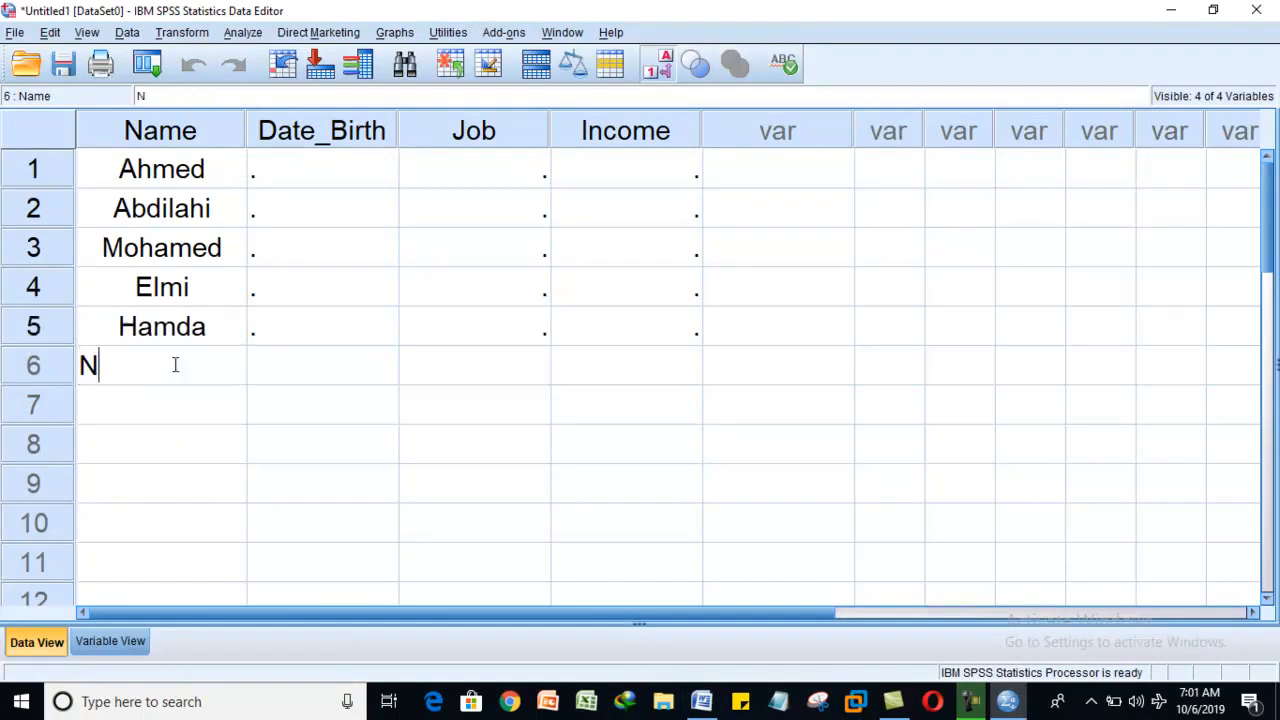
text(imco)
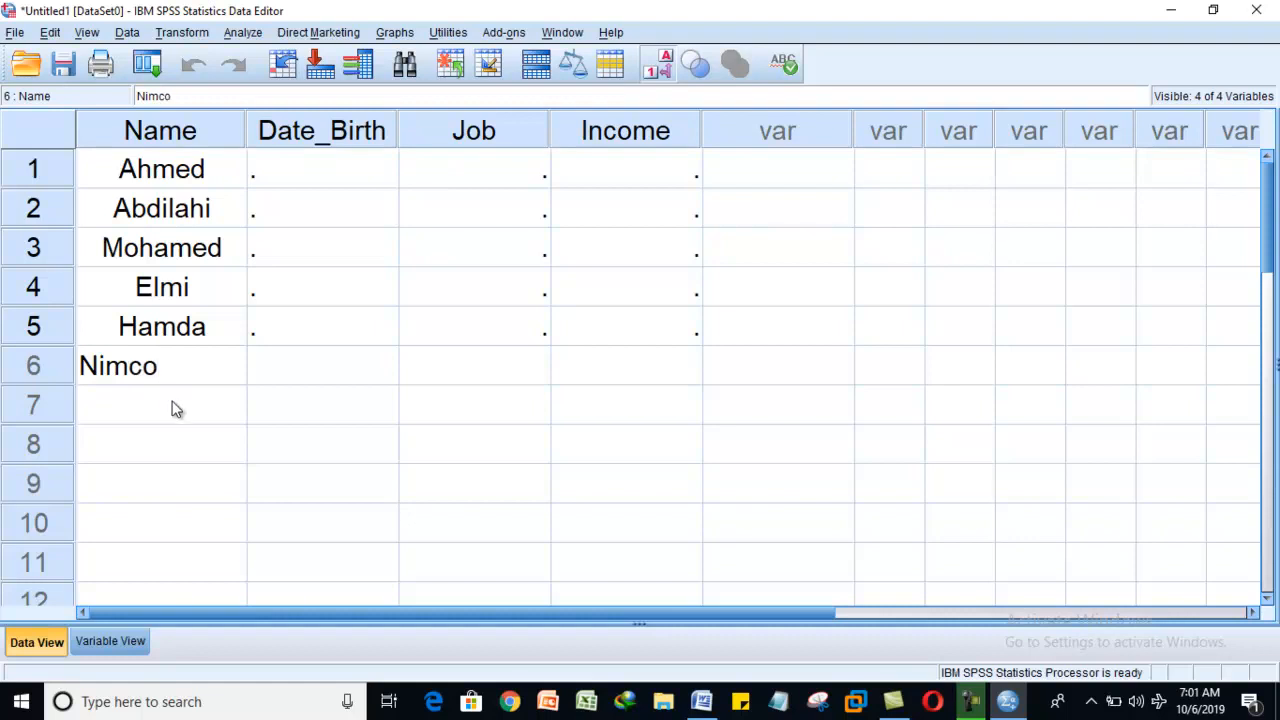
click(171, 410)
double_click(171, 420)
text(Sagal)
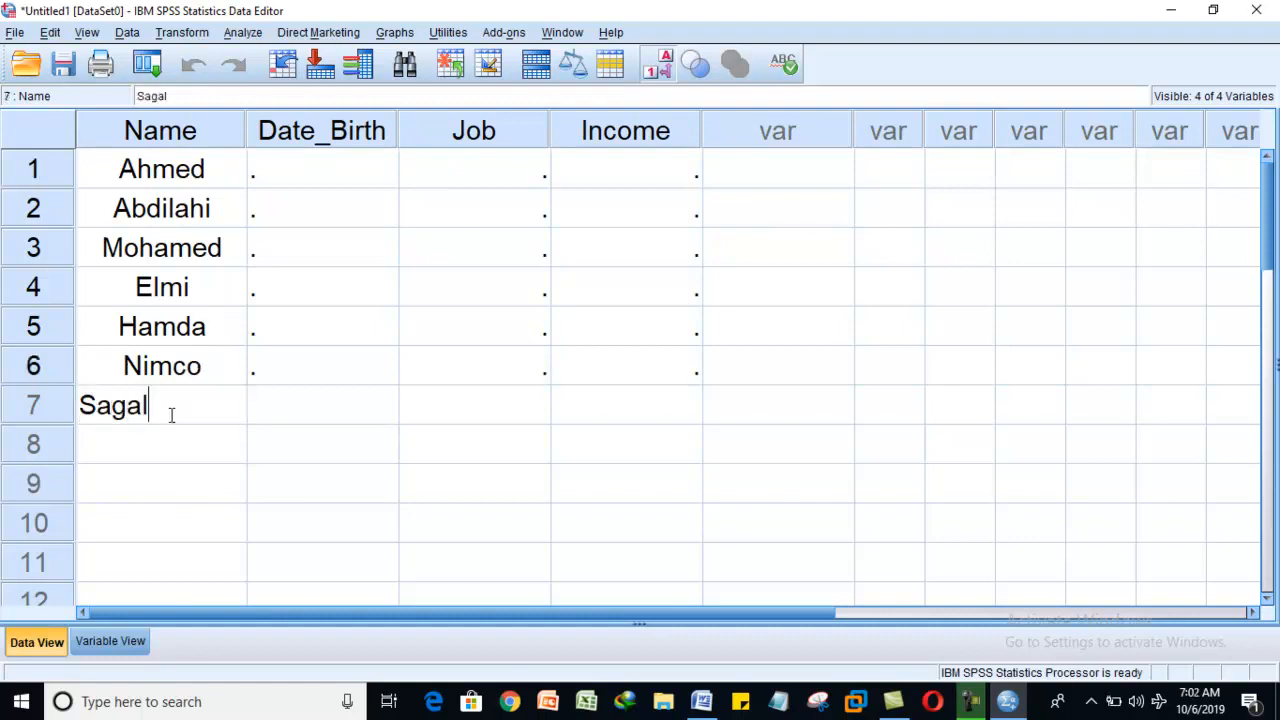
- Look up the first respondent's date of birth in the Word table and enter it in row 1 of Date_Birth
click(352, 178)
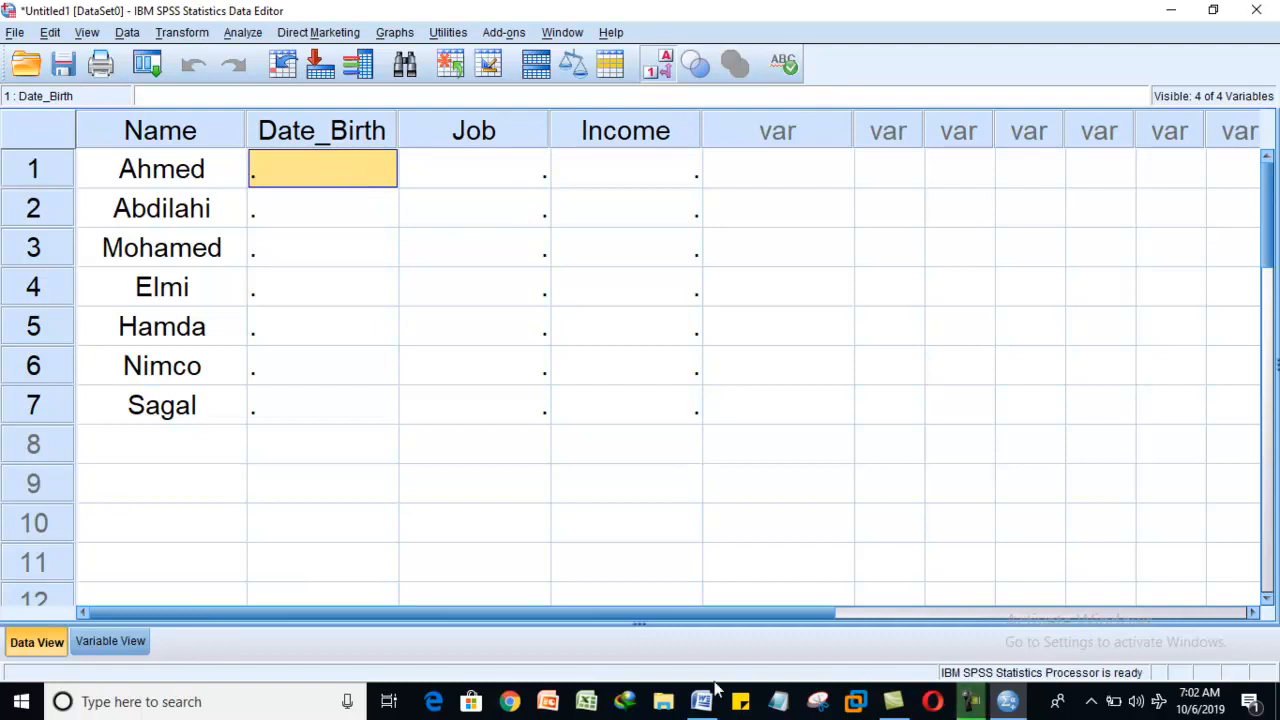
click(694, 704)
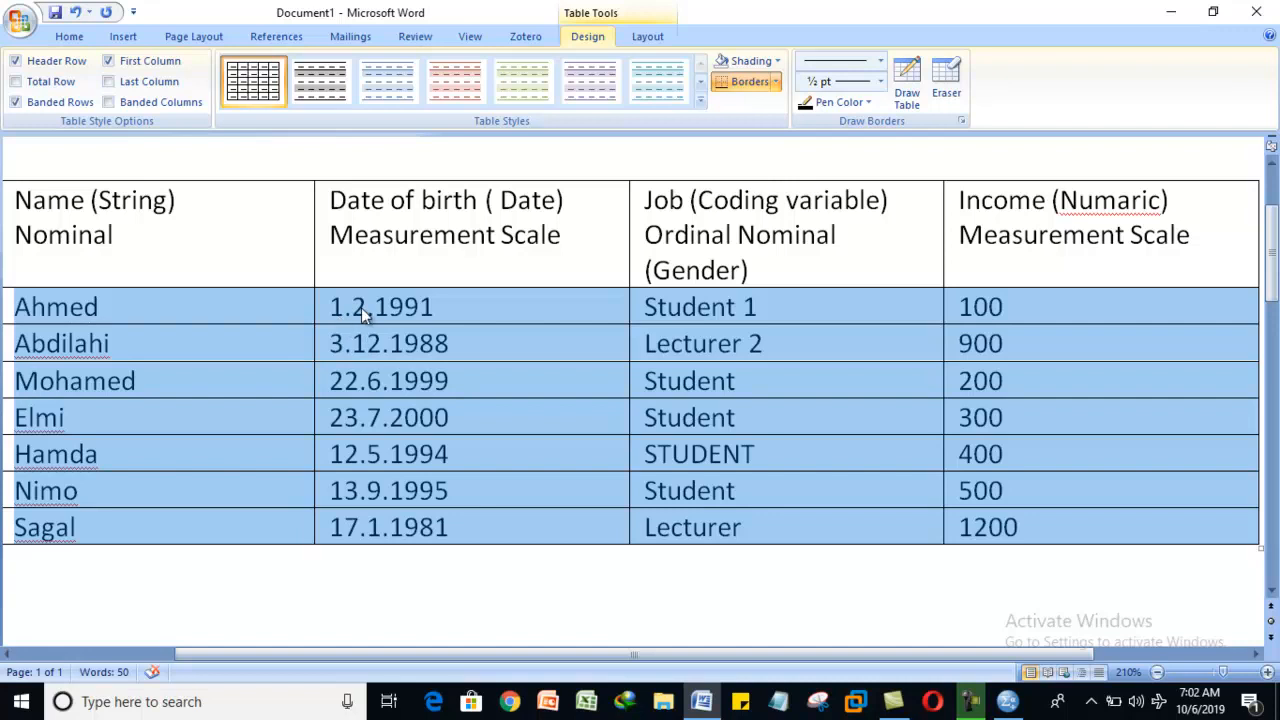
click(1007, 701)
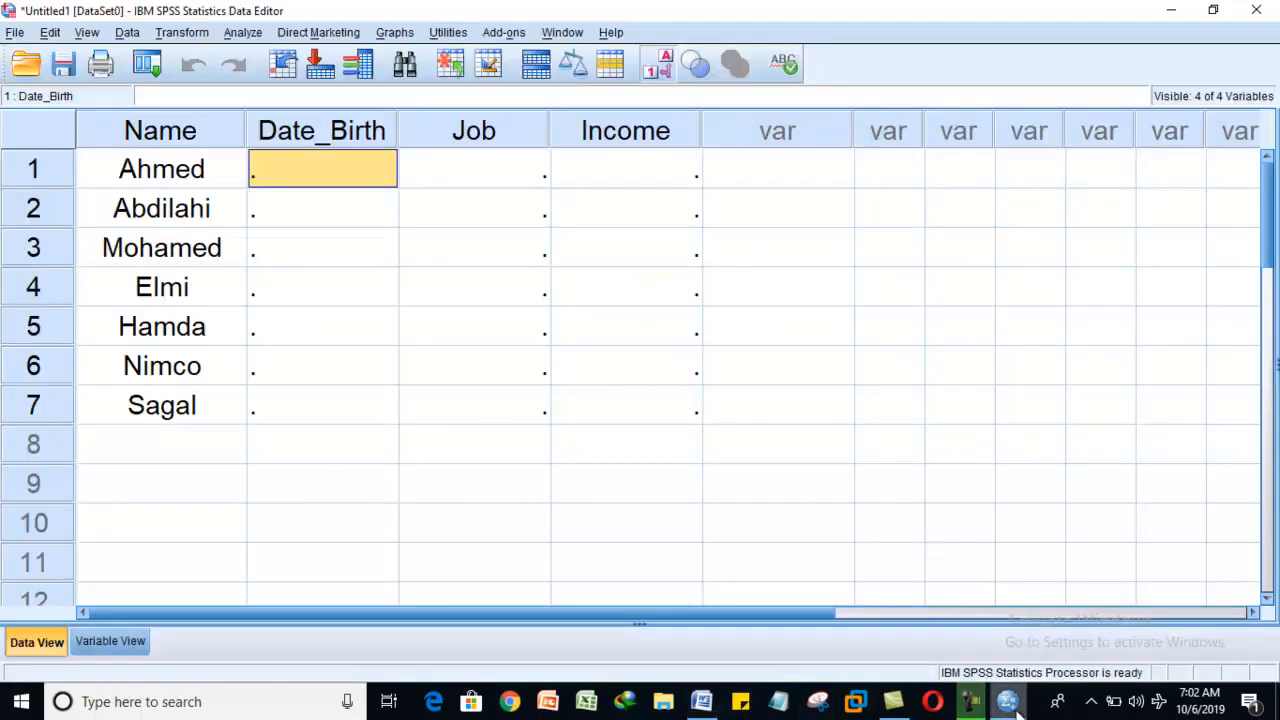
text(1)
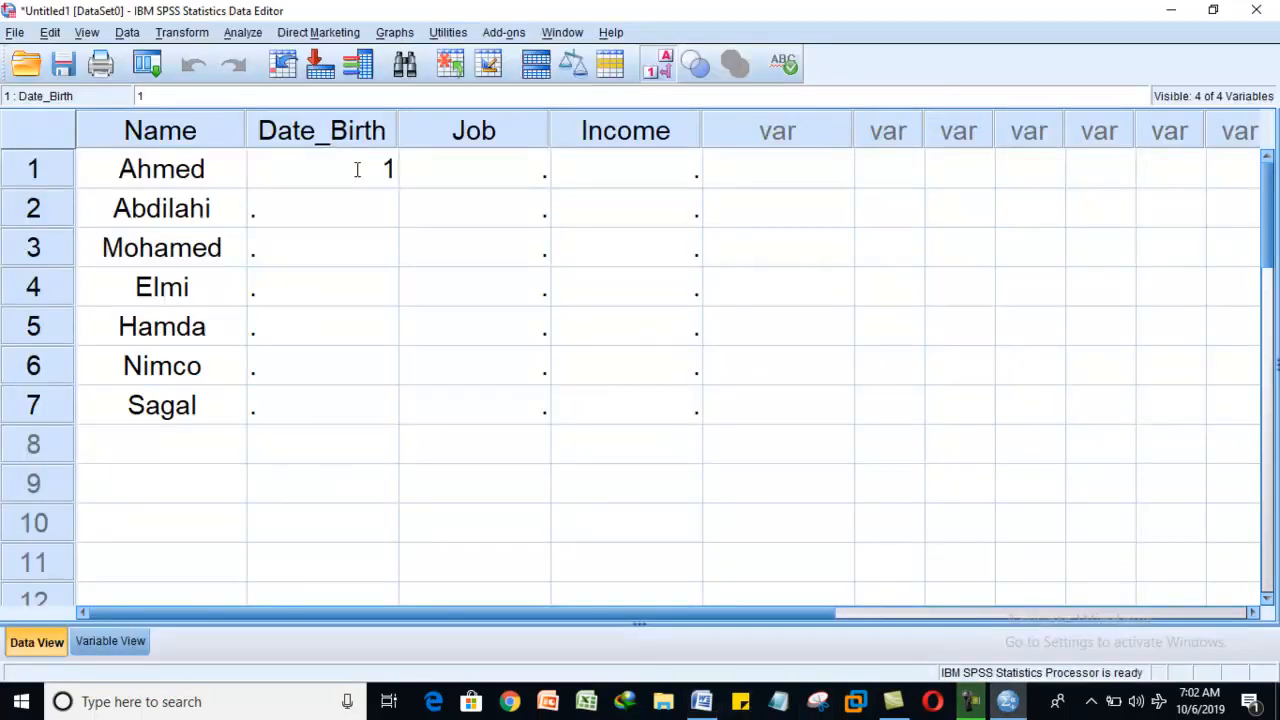
text(.2.199)
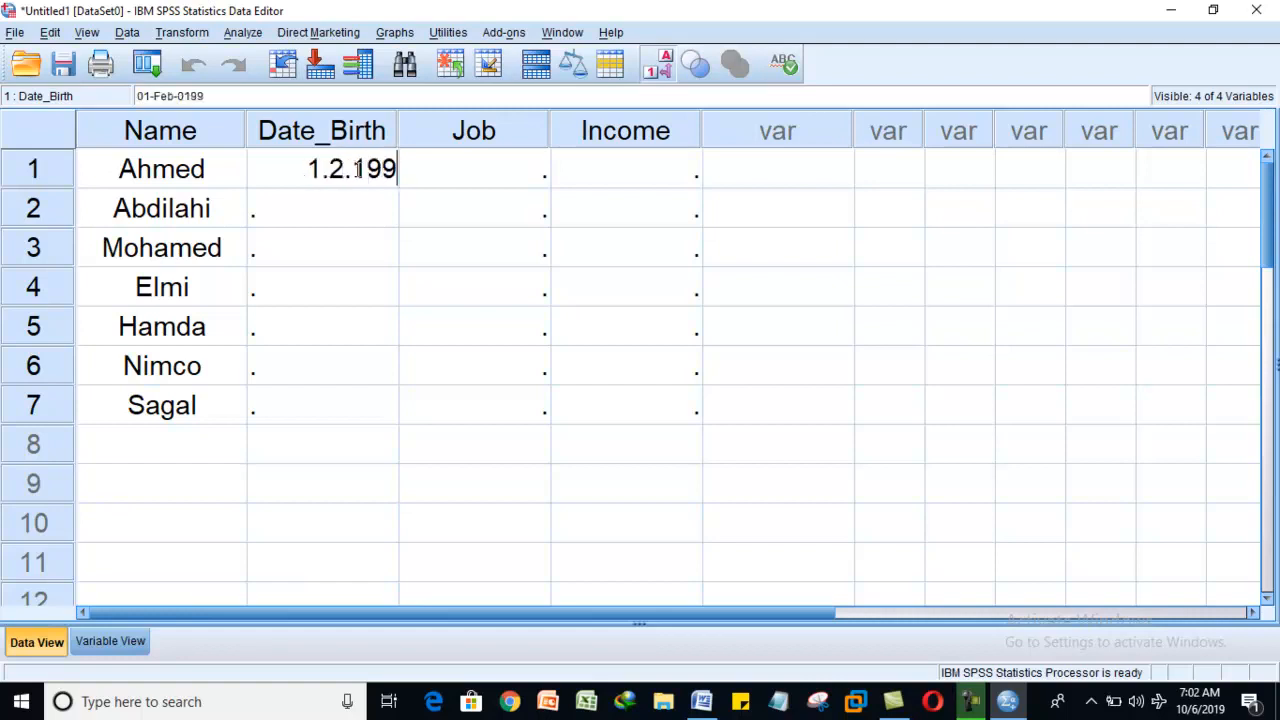
text(1)
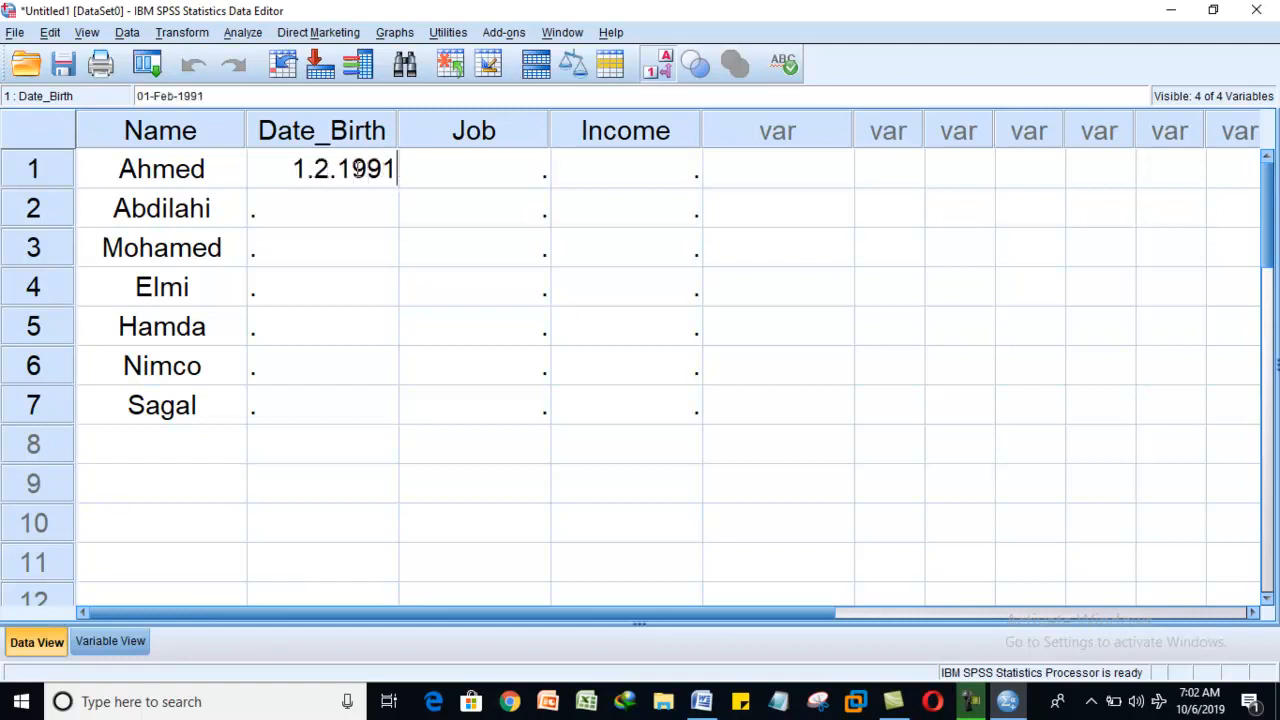
- Widen the Date_Birth column and enter the second respondent's date of birth from the Word table in row 2
click(330, 217)
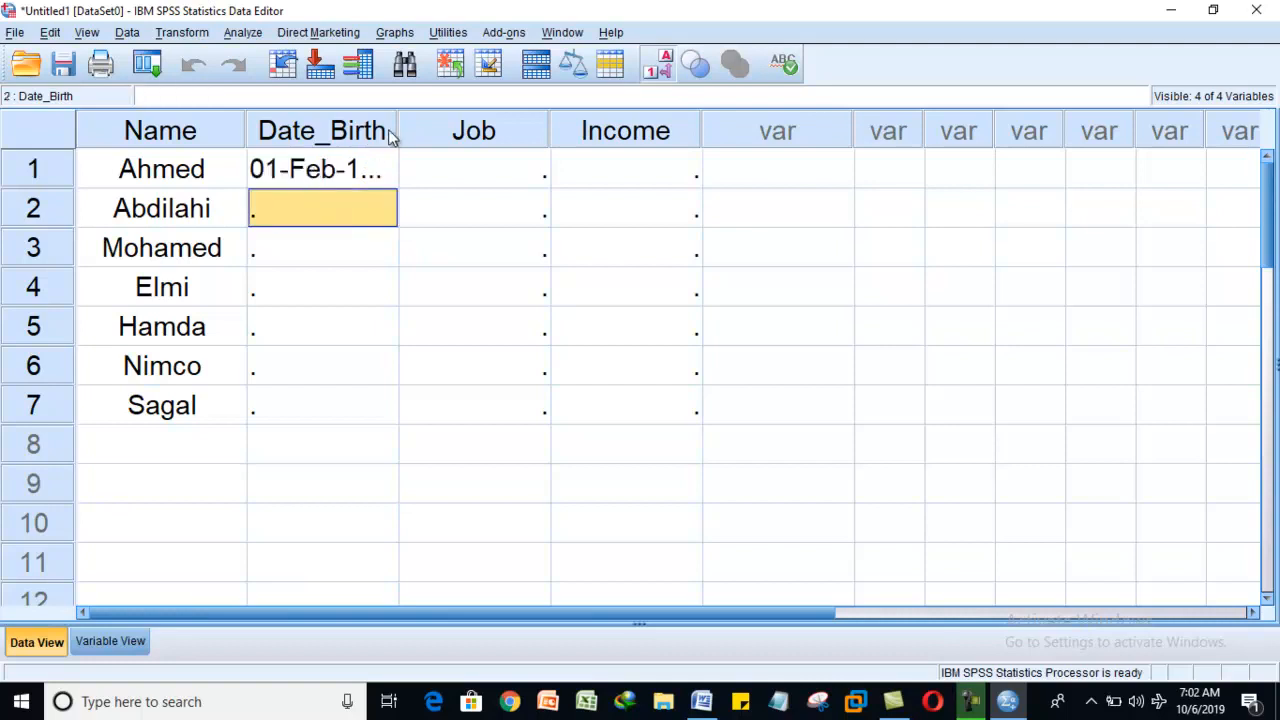
drag(397, 128, 576, 128)
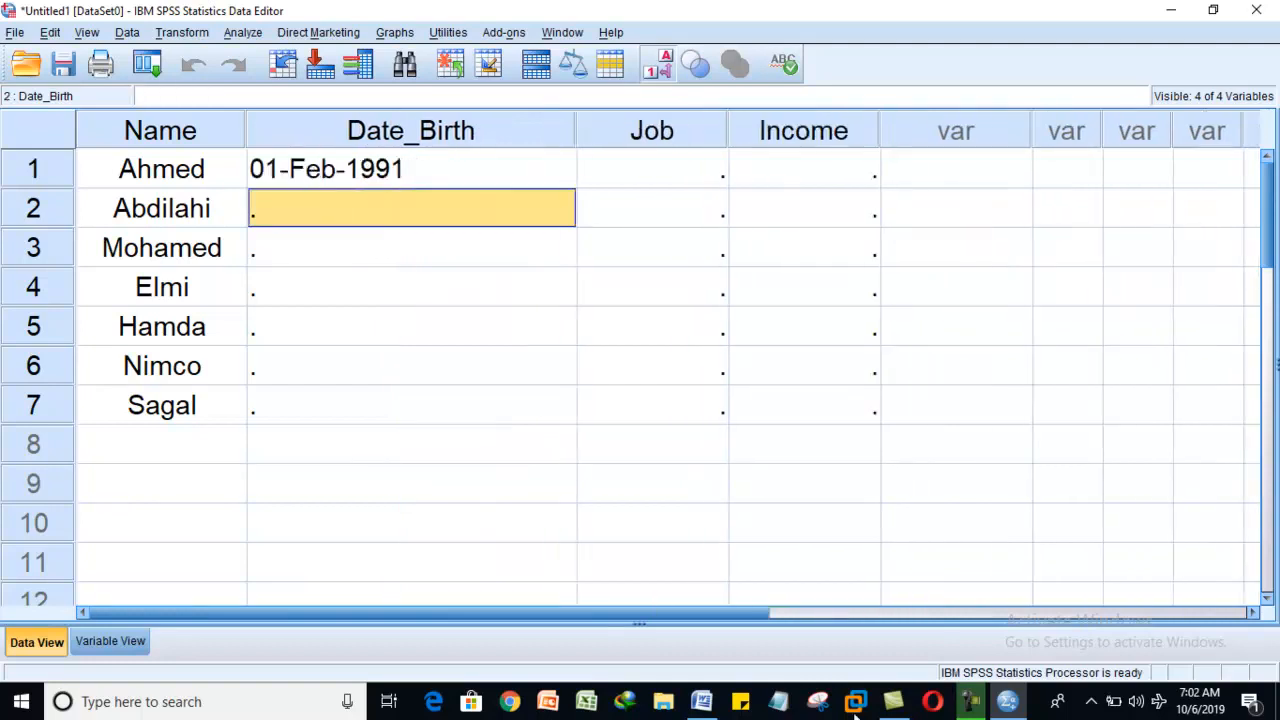
click(701, 702)
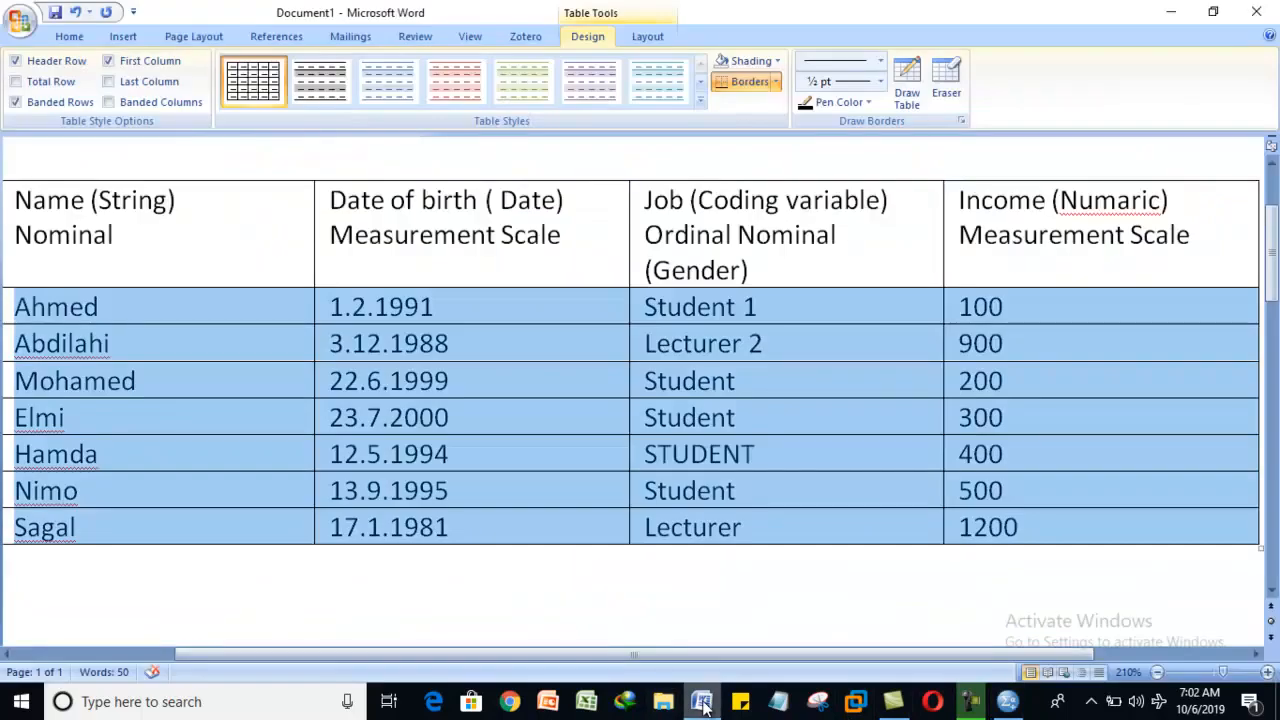
click(1007, 702)
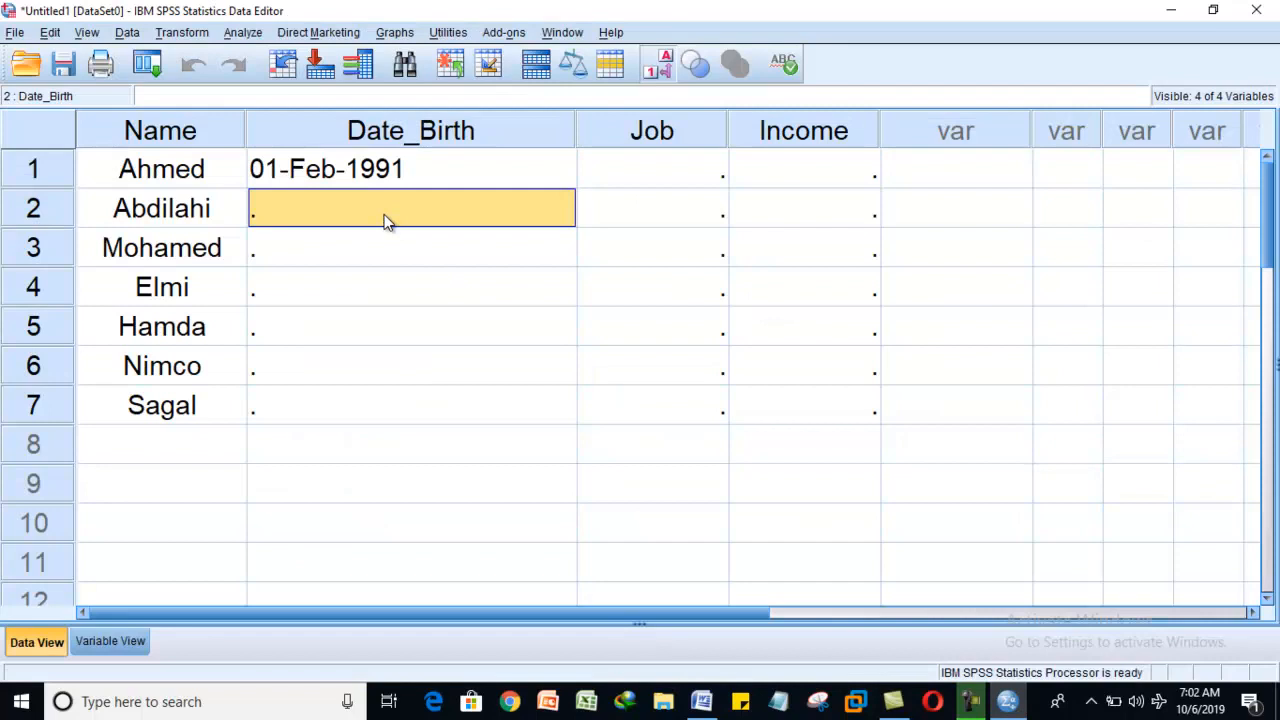
text(3.)
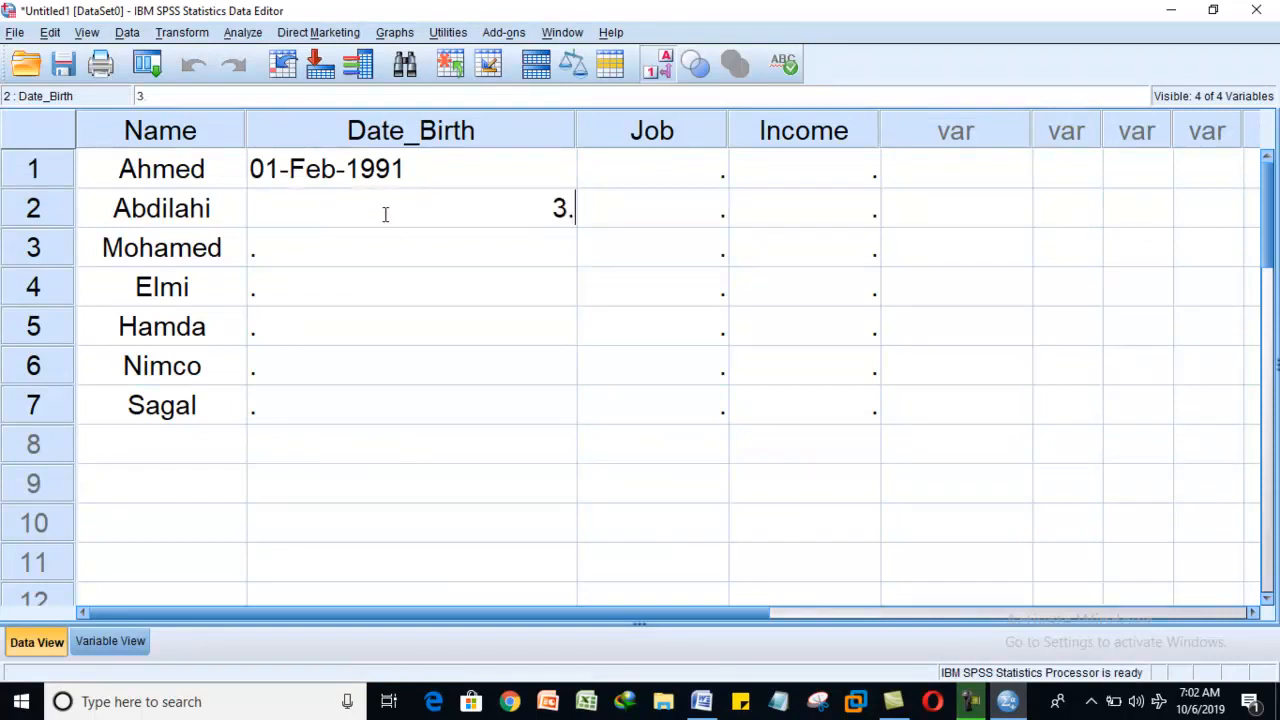
text(12.1988)
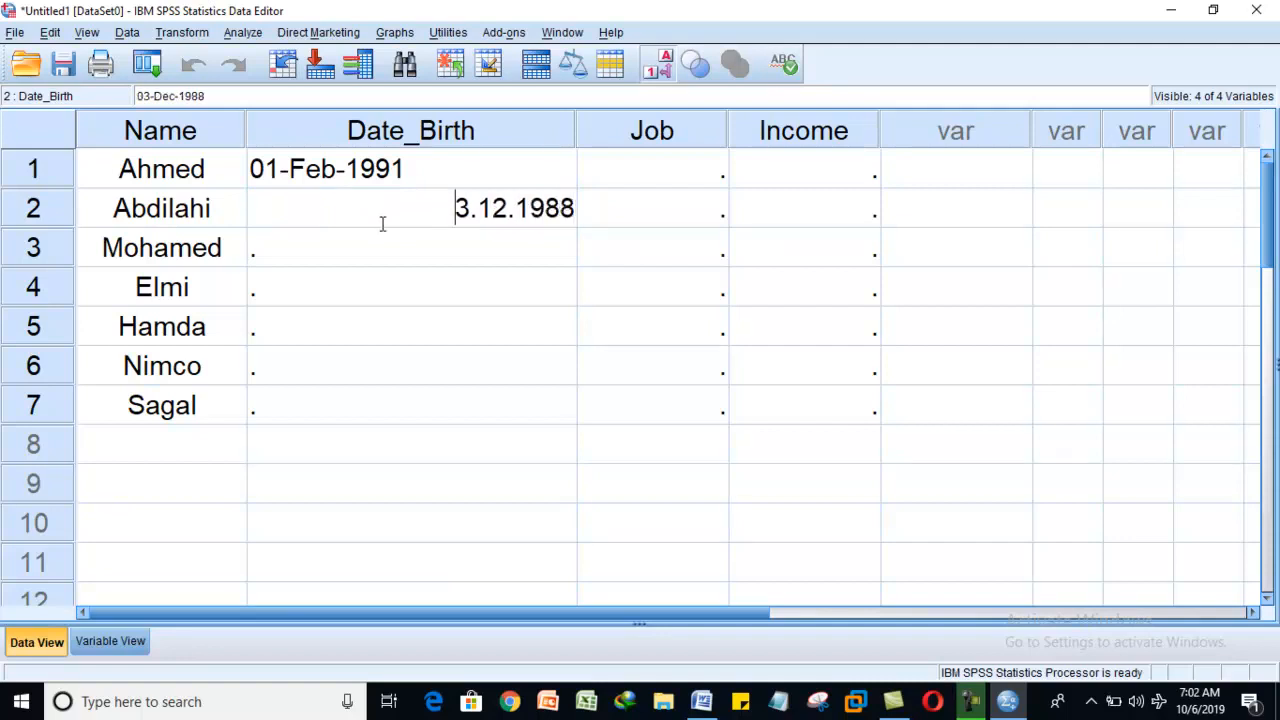
click(381, 248)
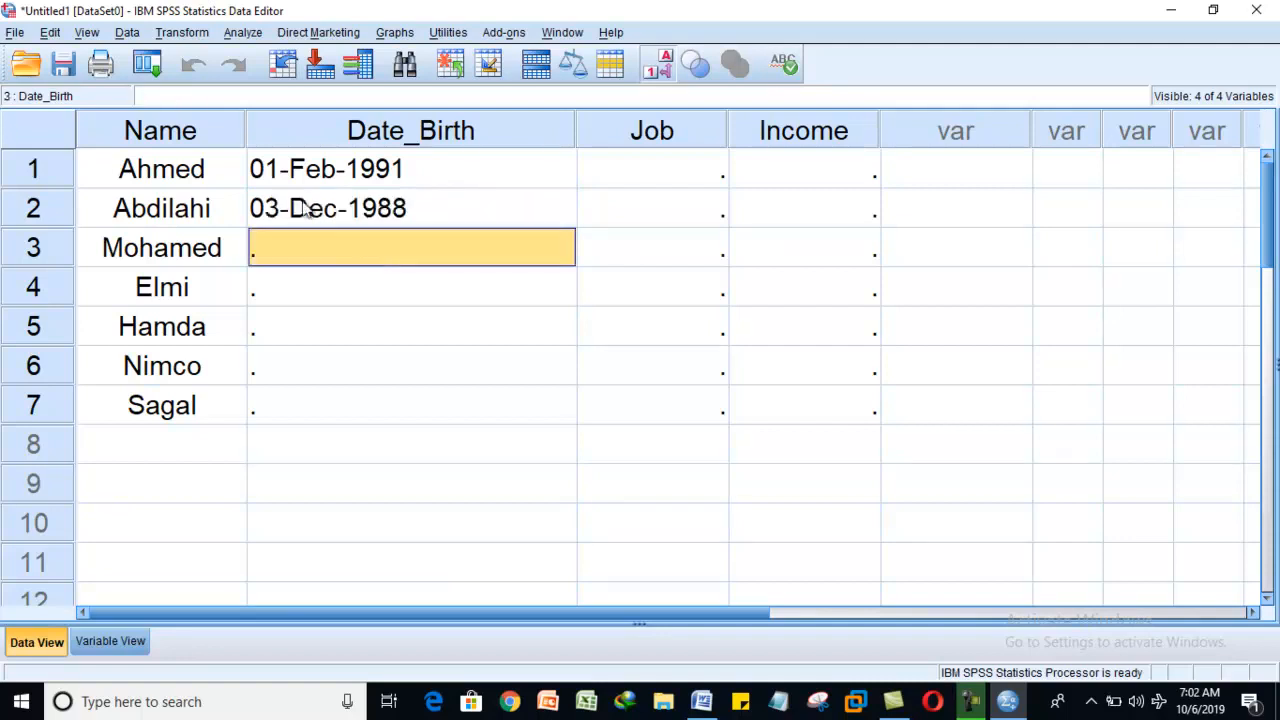
- Look up the third respondent's date of birth in the Word table and enter it in row 3 of Date_Birth
click(712, 705)
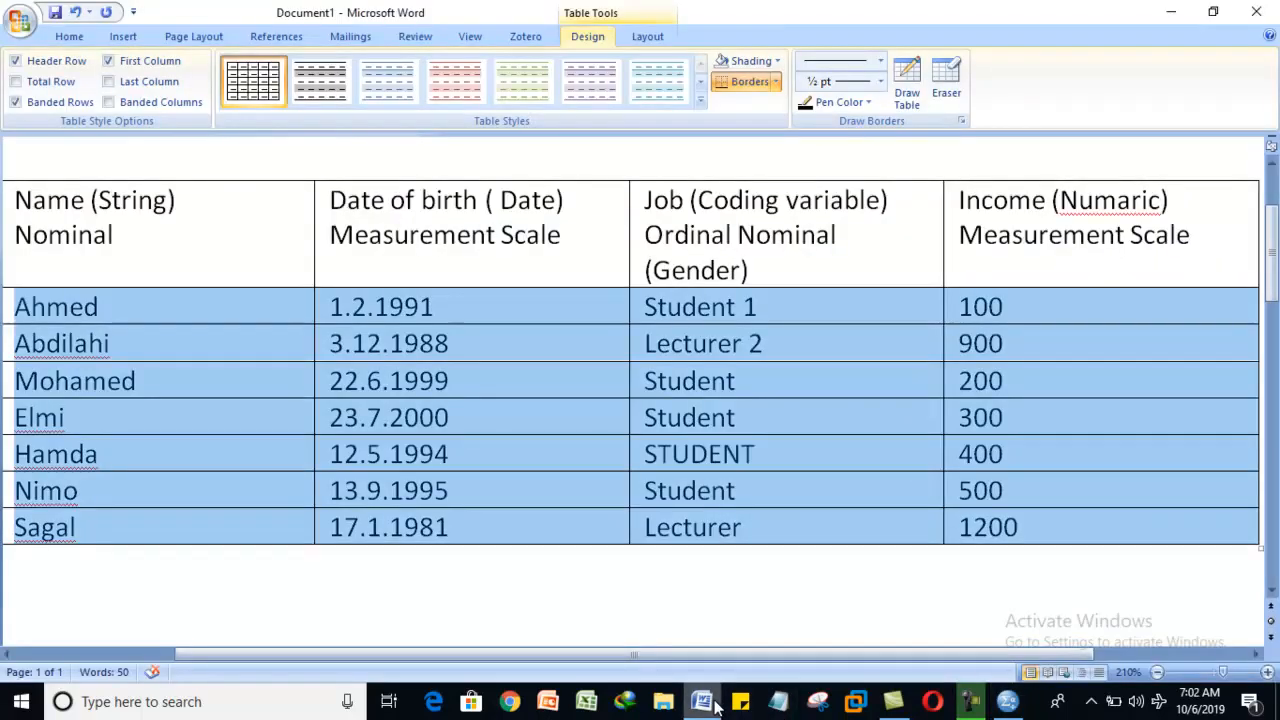
click(1007, 703)
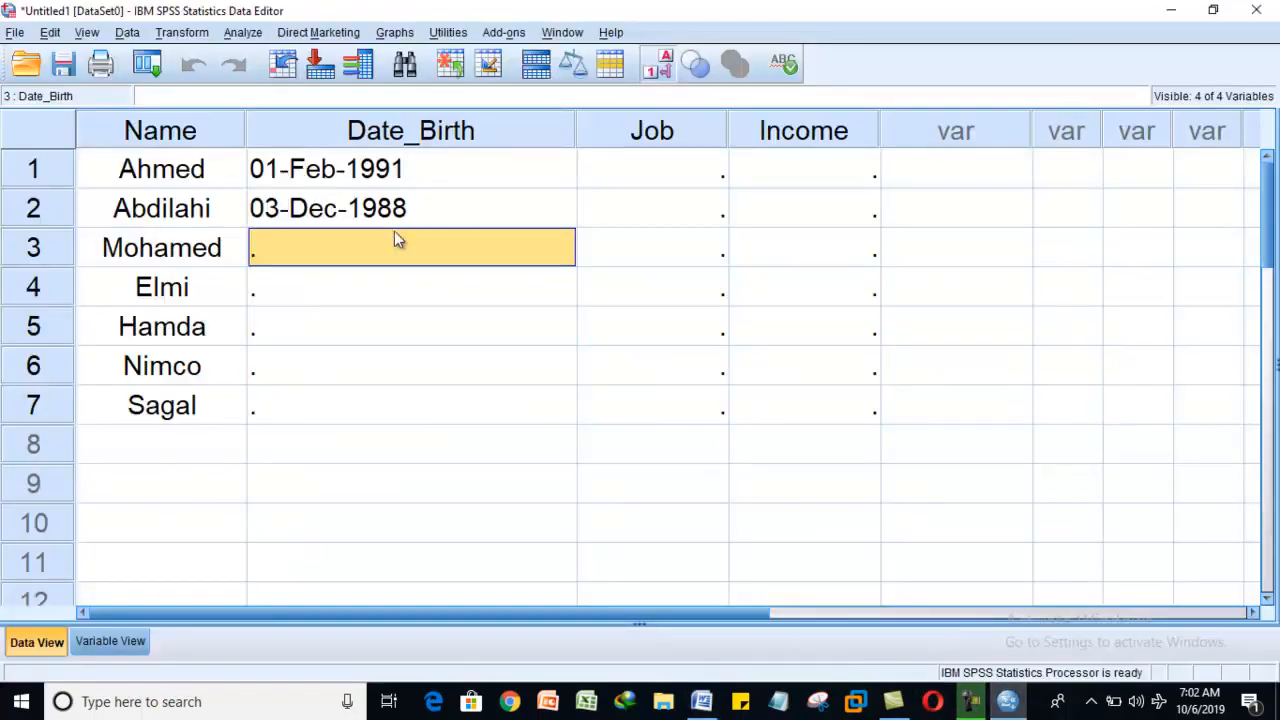
text(22.6.1999)
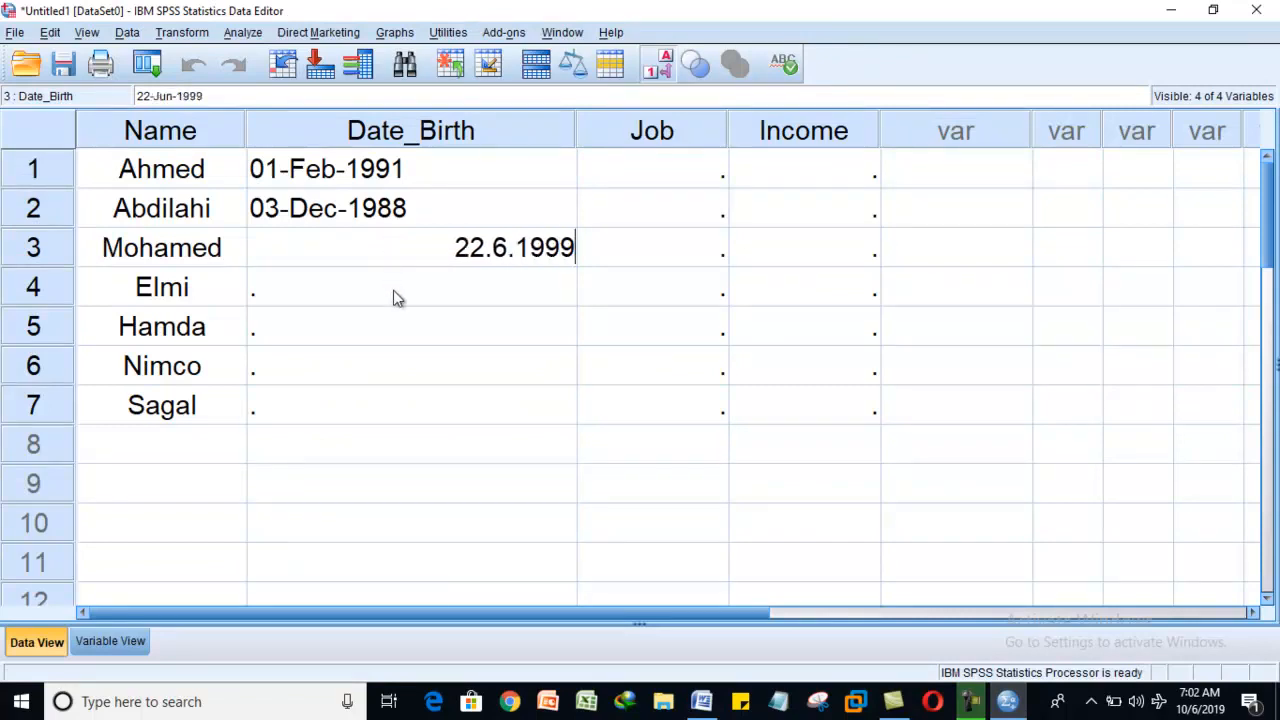
key(Return)
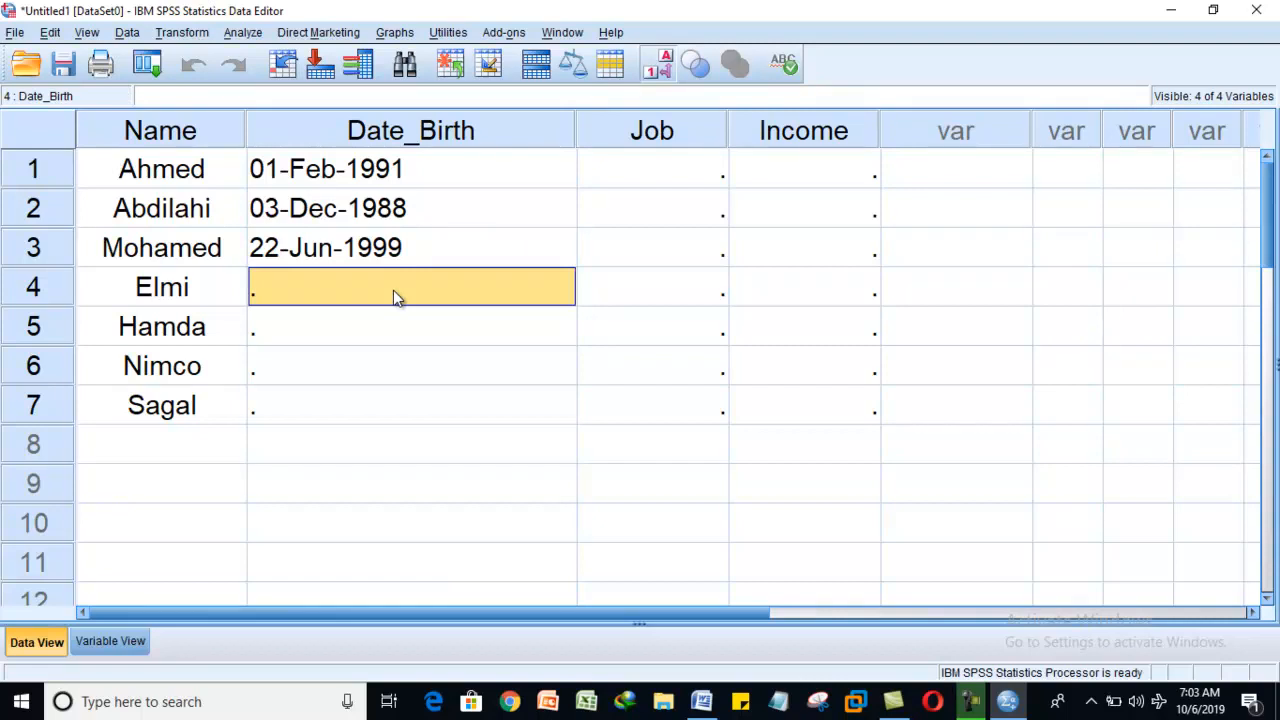
drag(393, 290, 398, 410)
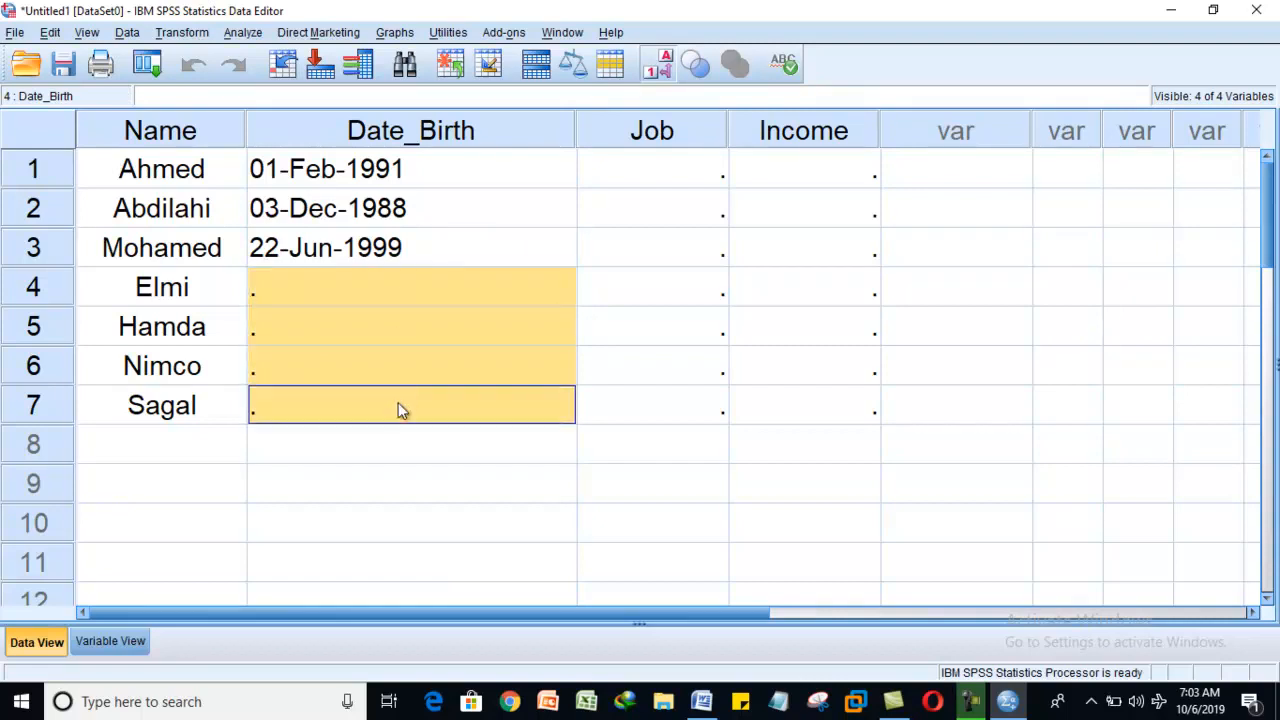
- Check the numeric codes given for Student and Lecturer in the Job column of the Word table
click(643, 171)
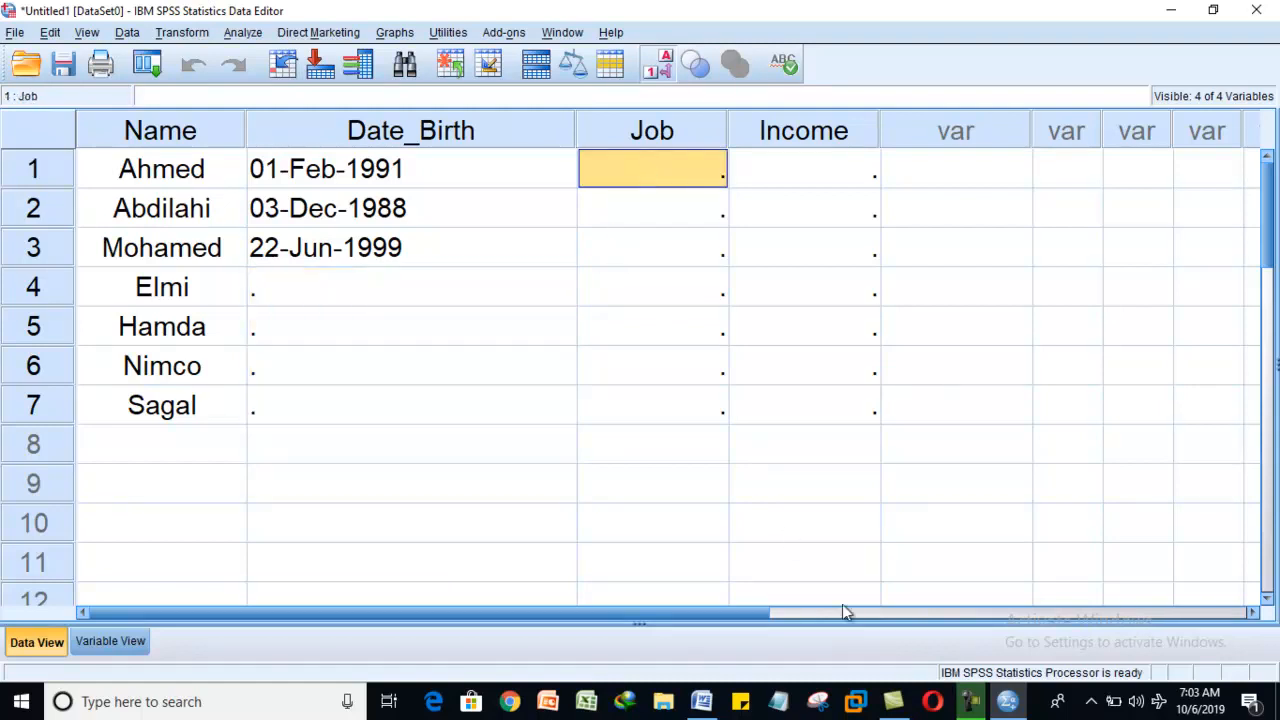
click(701, 701)
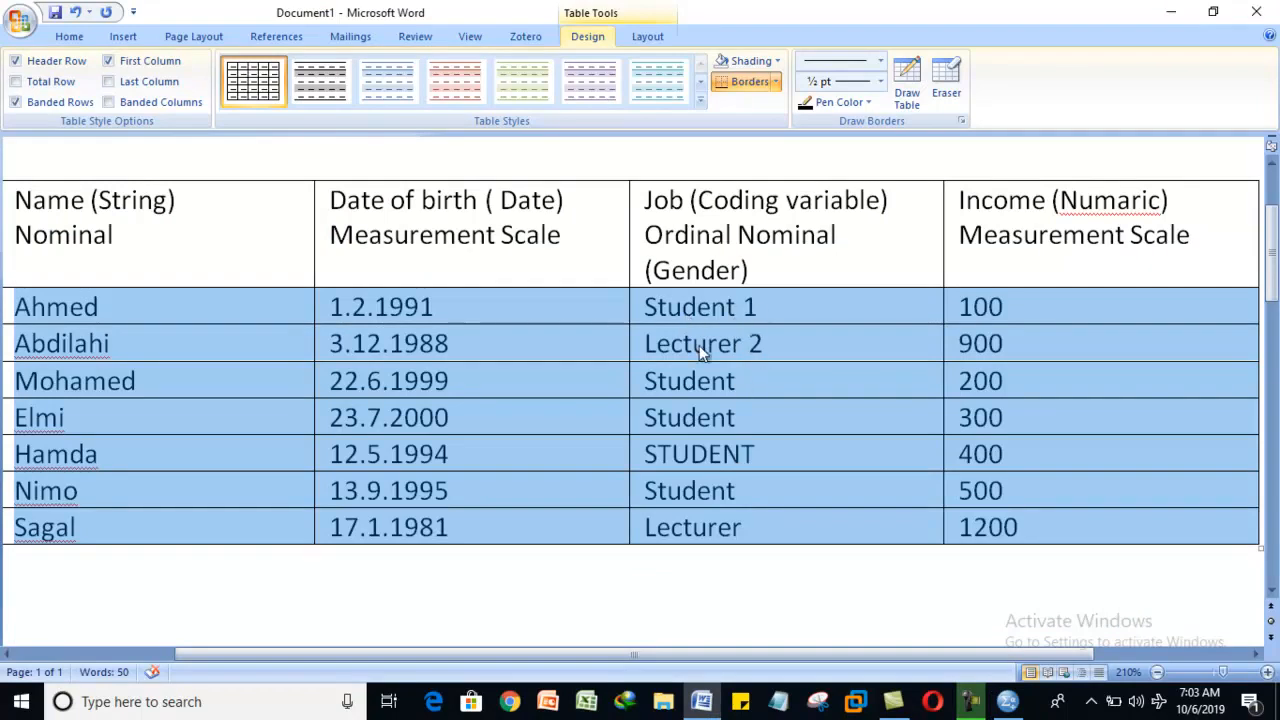
click(760, 300)
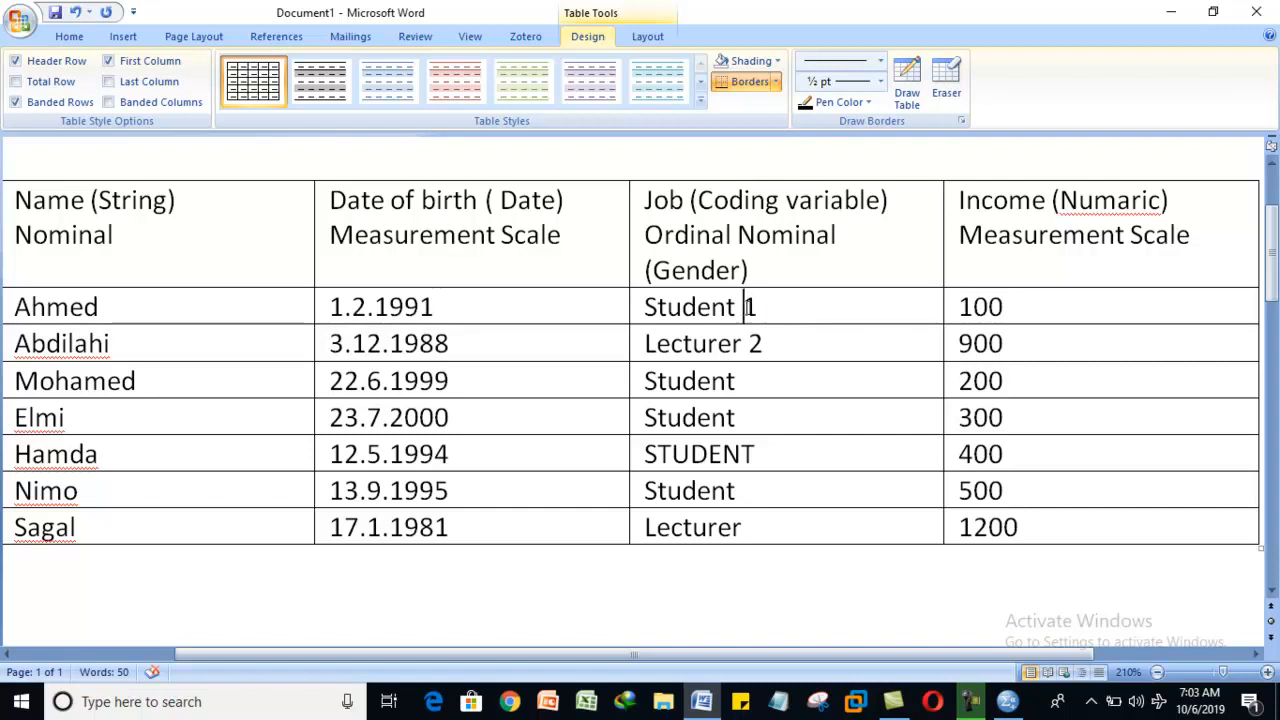
drag(758, 305, 760, 337)
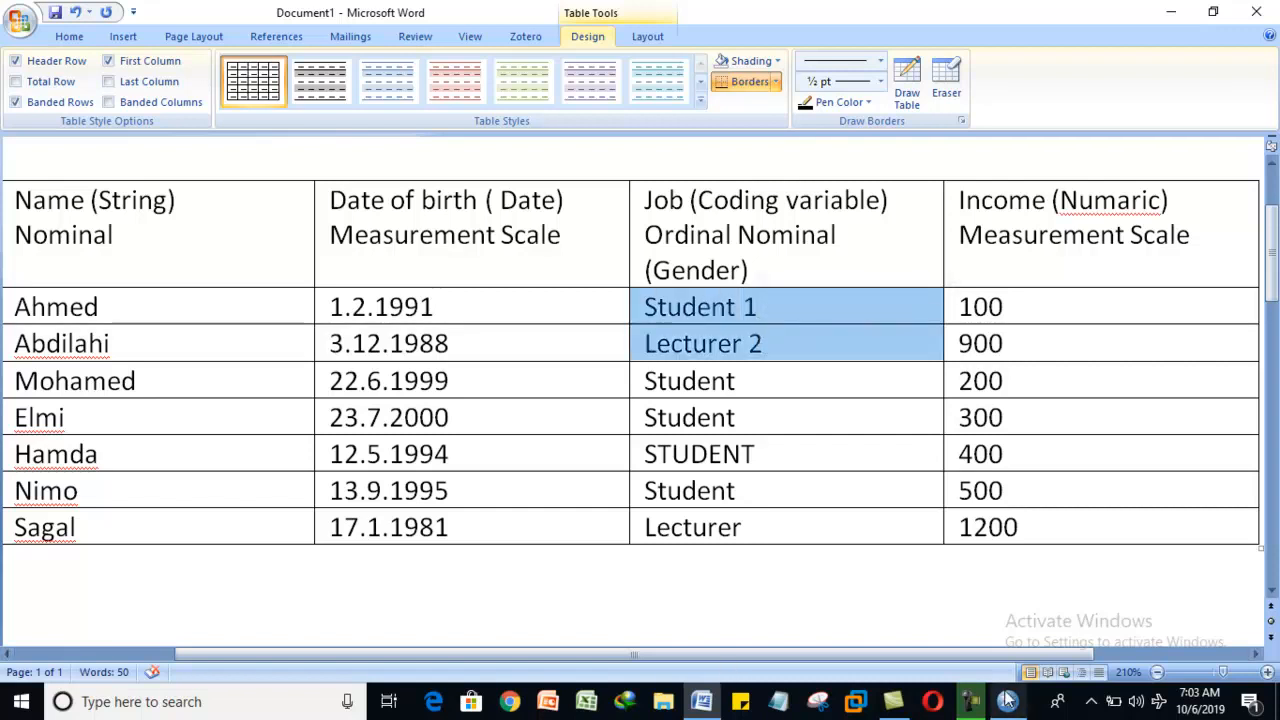
- Examine the value labels defined for the Job variable in Variable View, leaving them unedited
click(1007, 701)
click(108, 641)
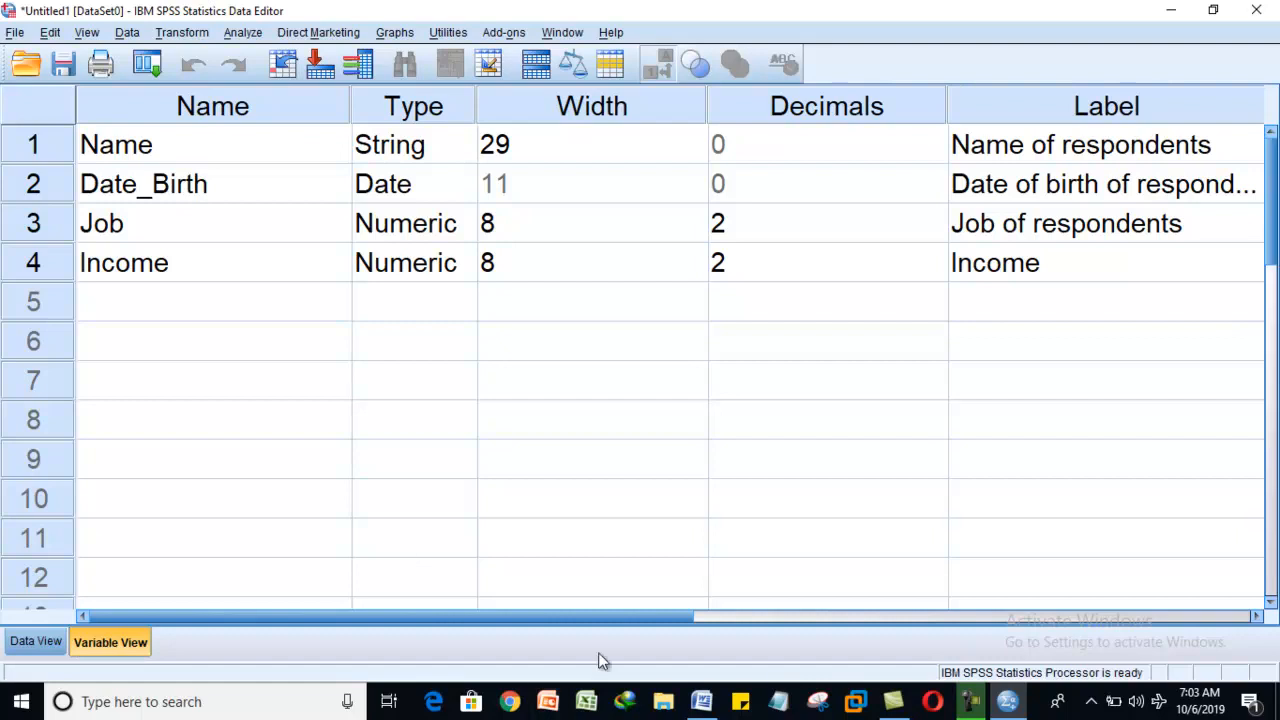
click(1208, 617)
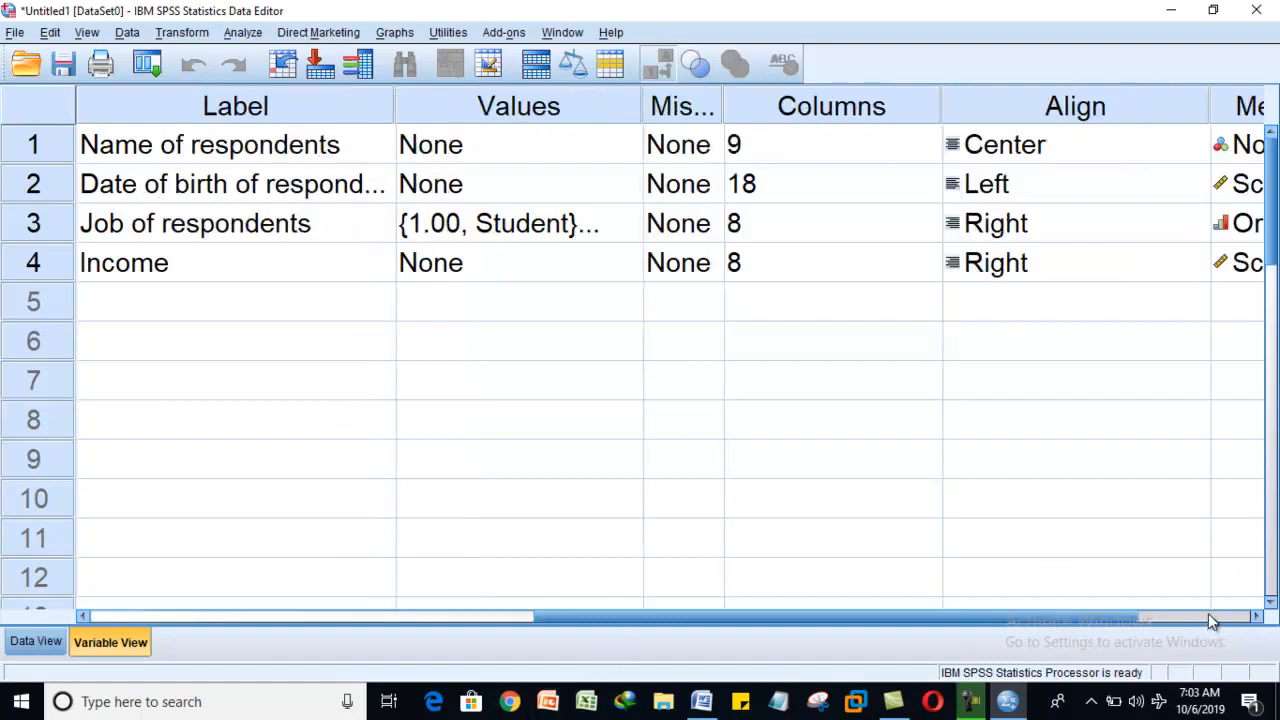
click(620, 232)
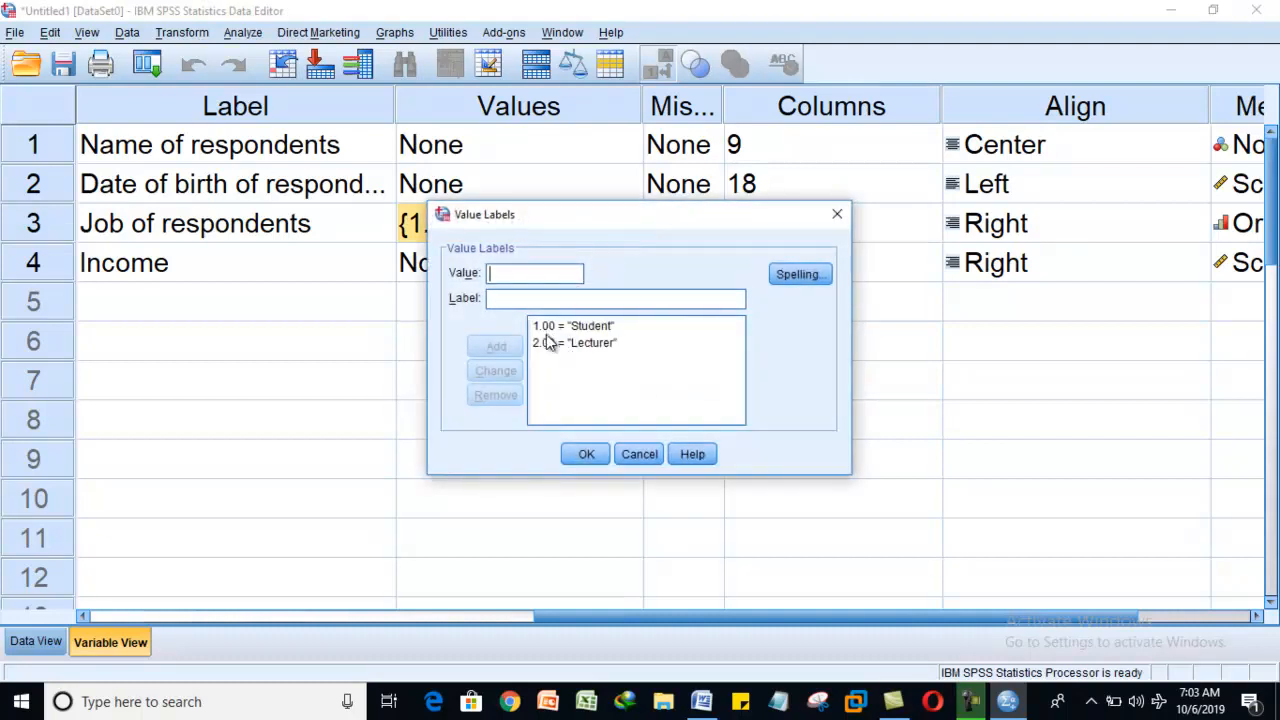
click(537, 109)
click(837, 214)
click(562, 104)
click(602, 213)
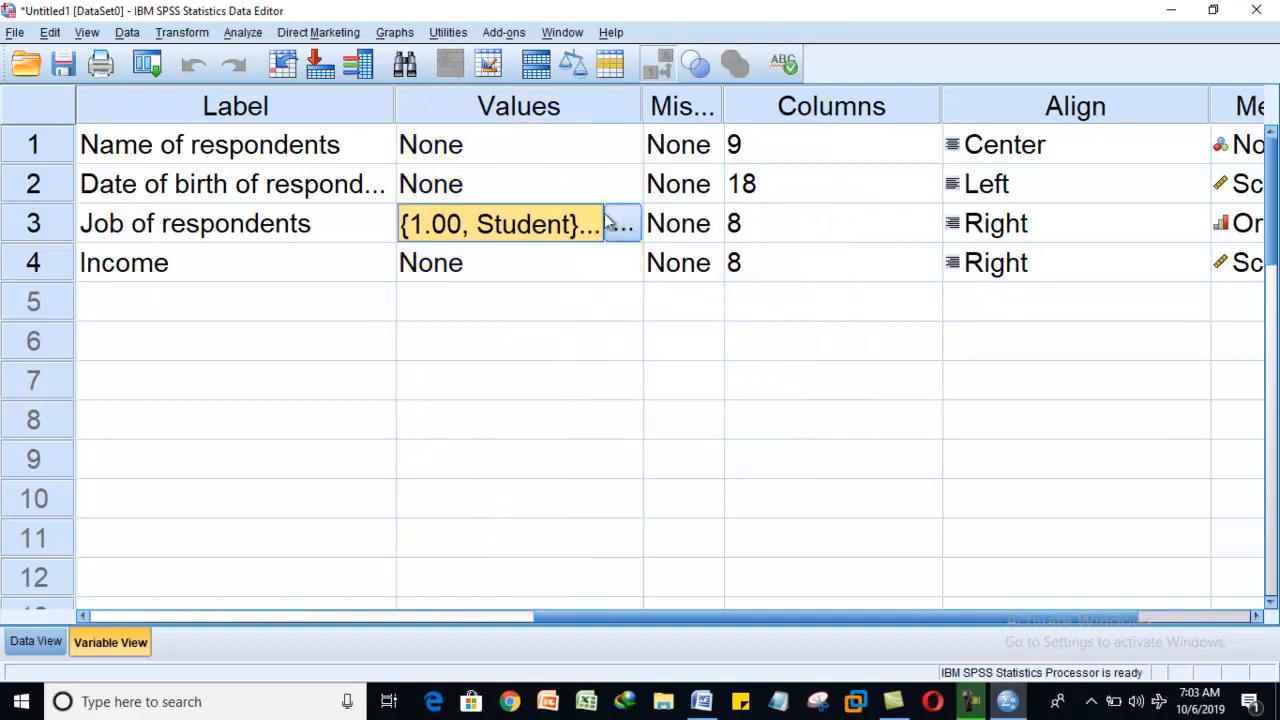
click(620, 224)
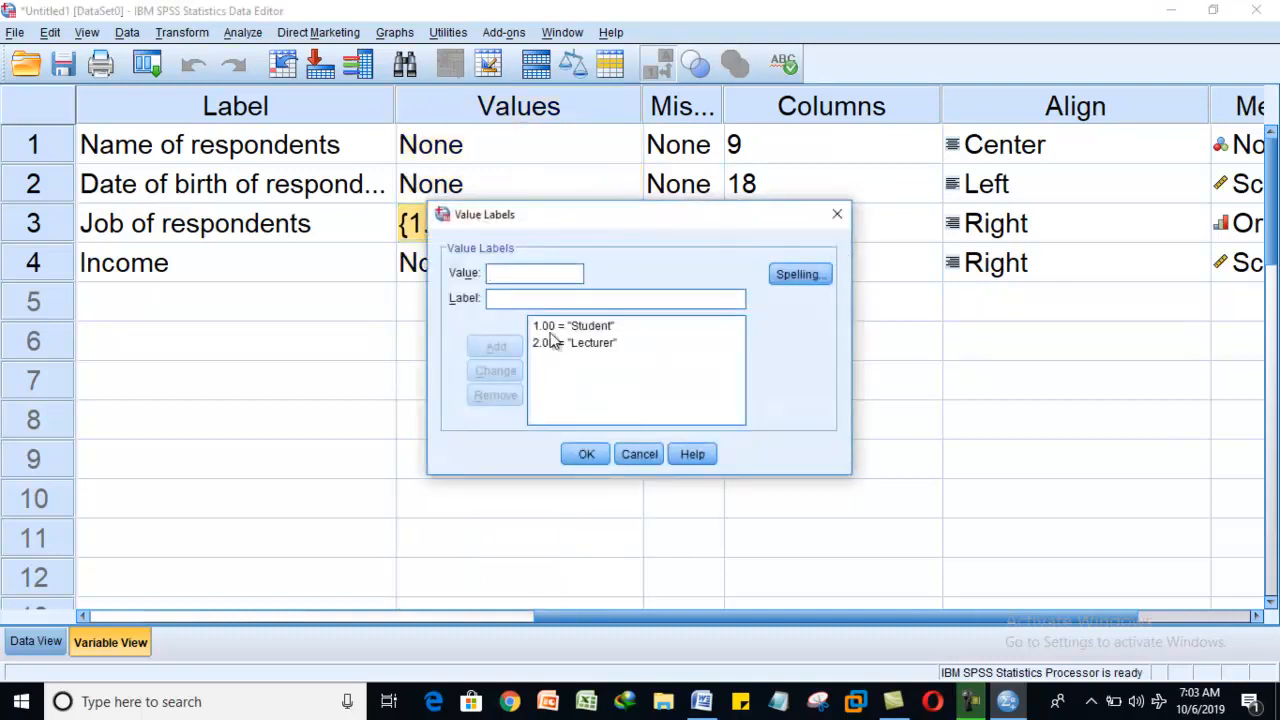
click(595, 345)
click(837, 214)
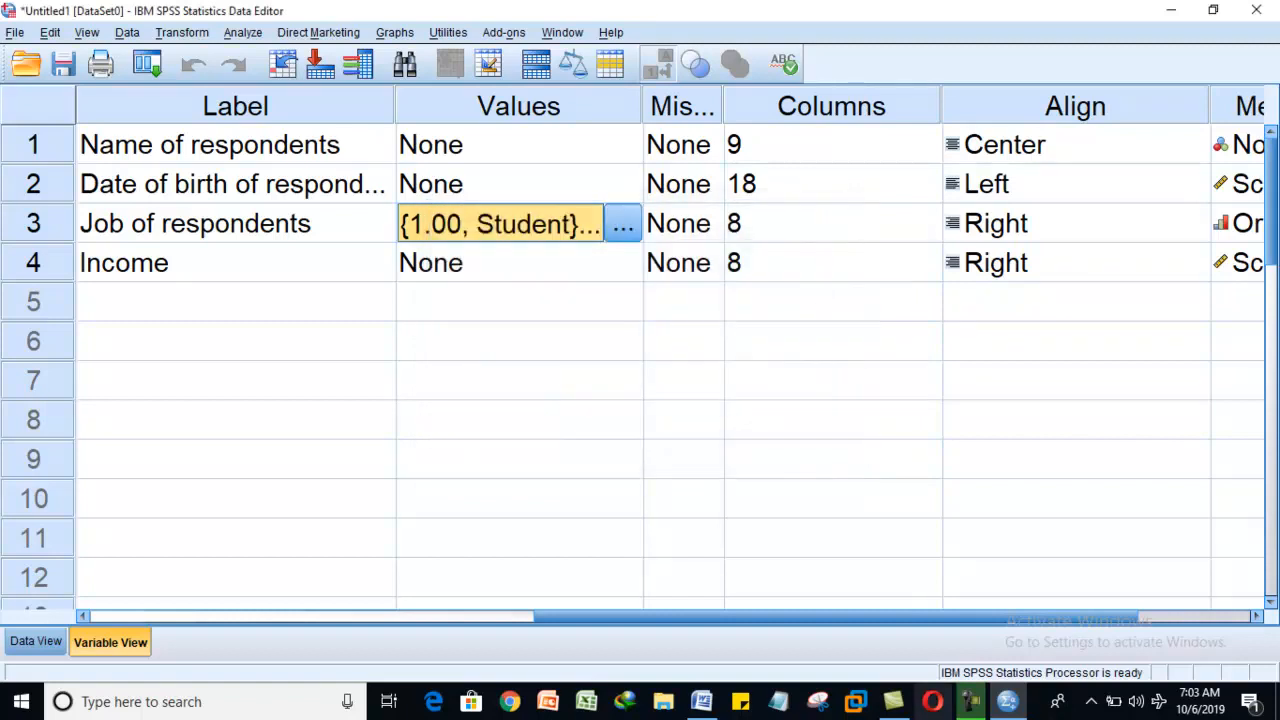
- Check the Word table again and enter code 1 for the first respondent's Job in row 1 of Data View
click(701, 701)
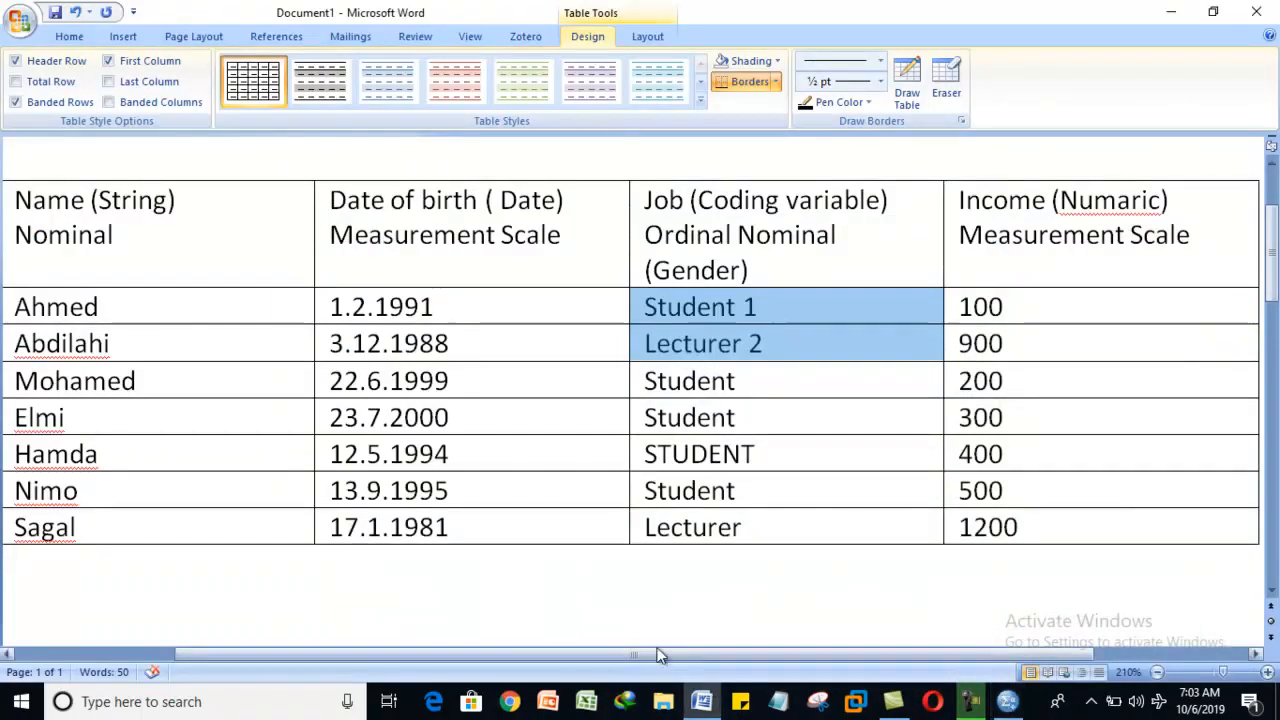
click(1007, 701)
click(34, 643)
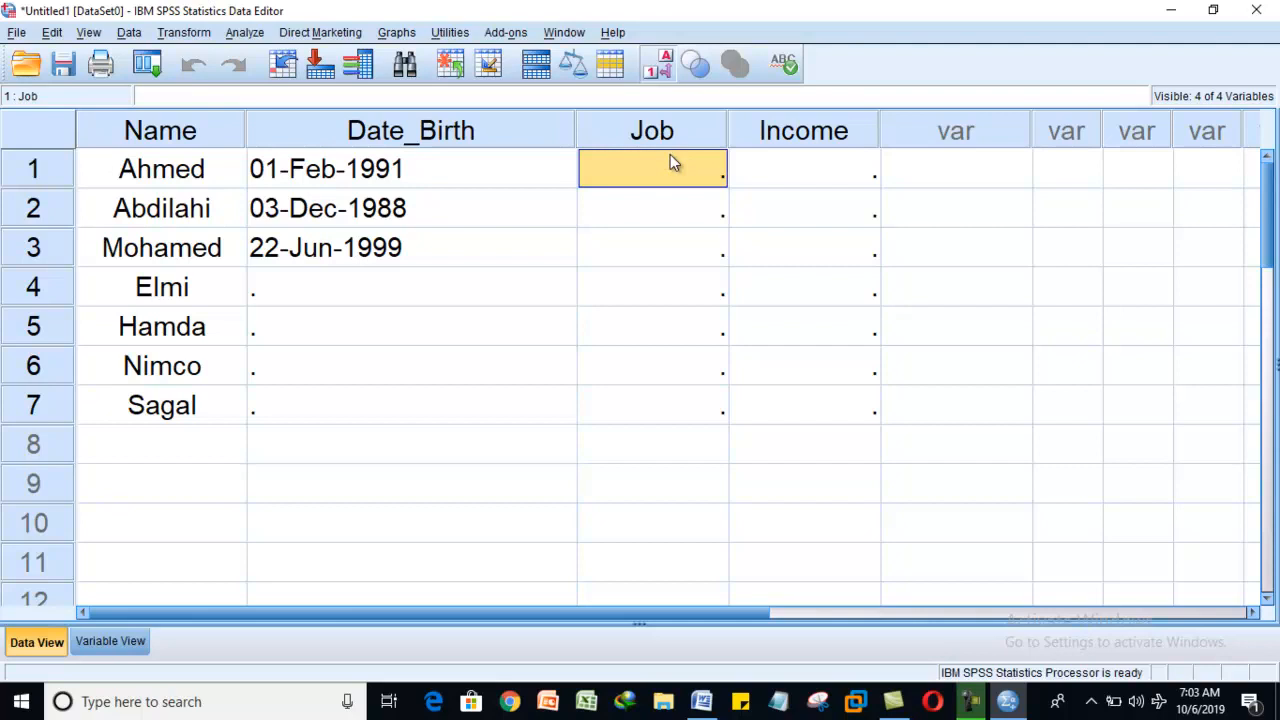
text(1)
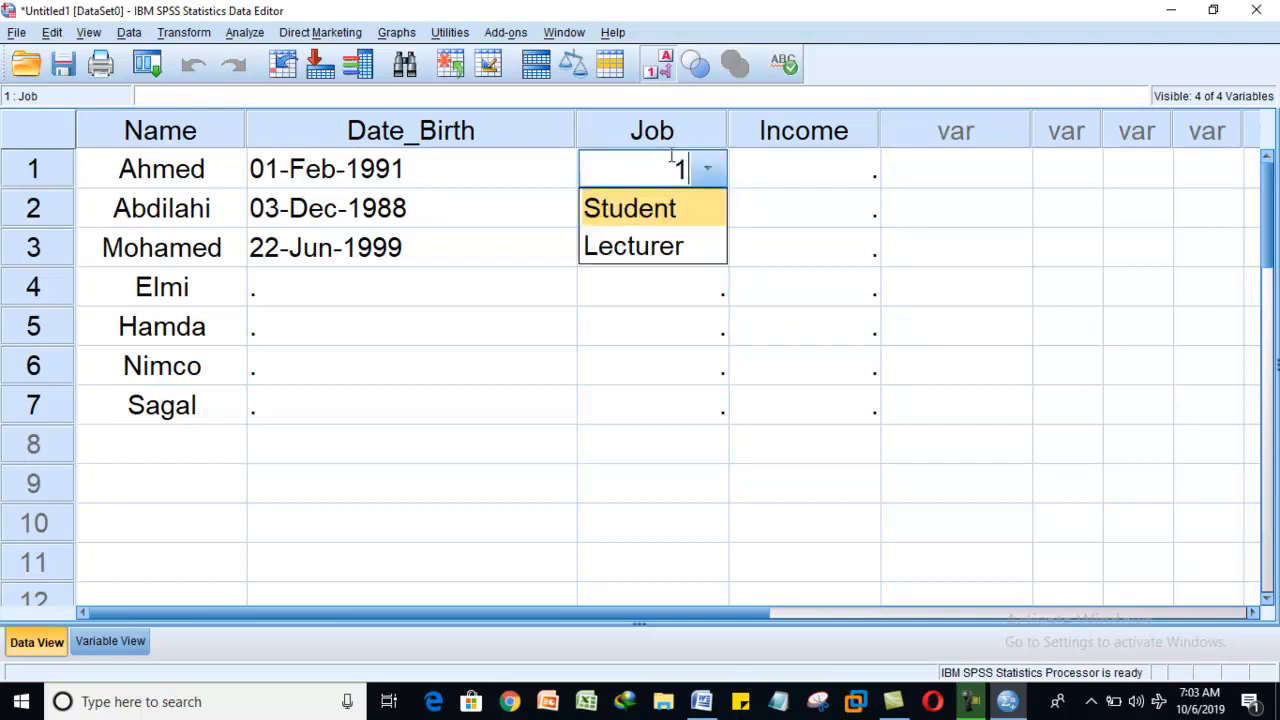
click(758, 182)
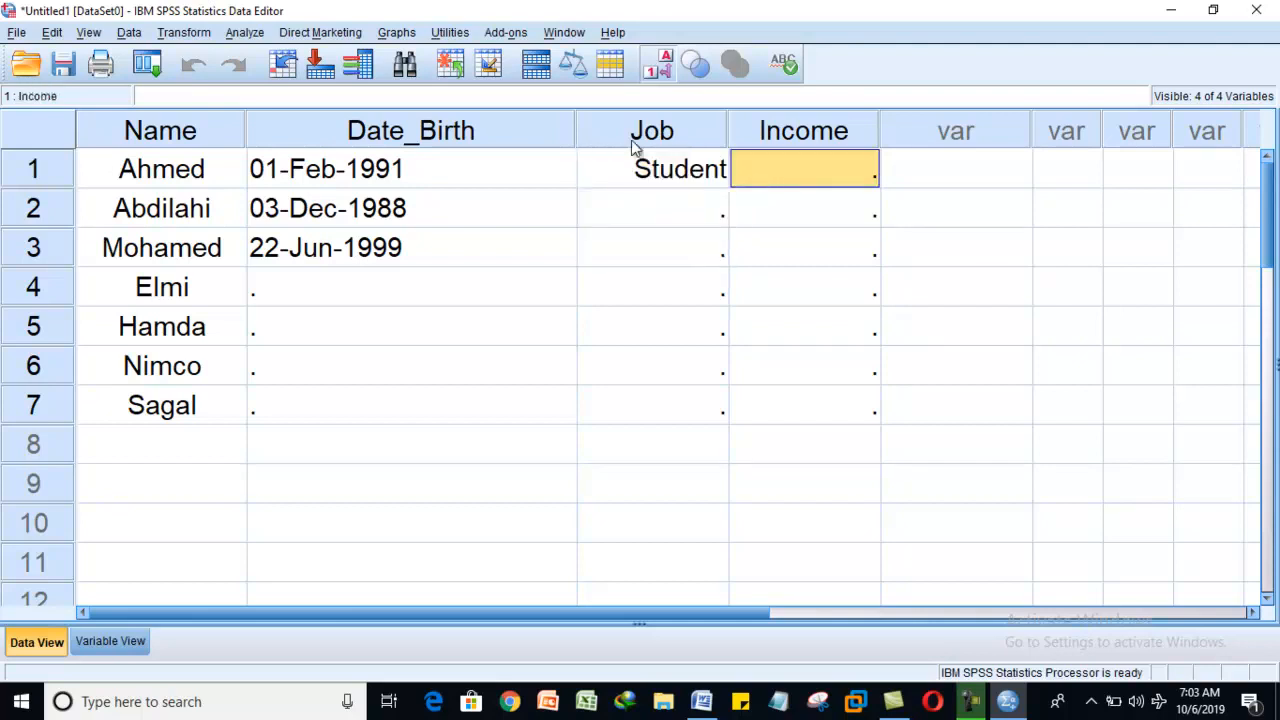
click(633, 186)
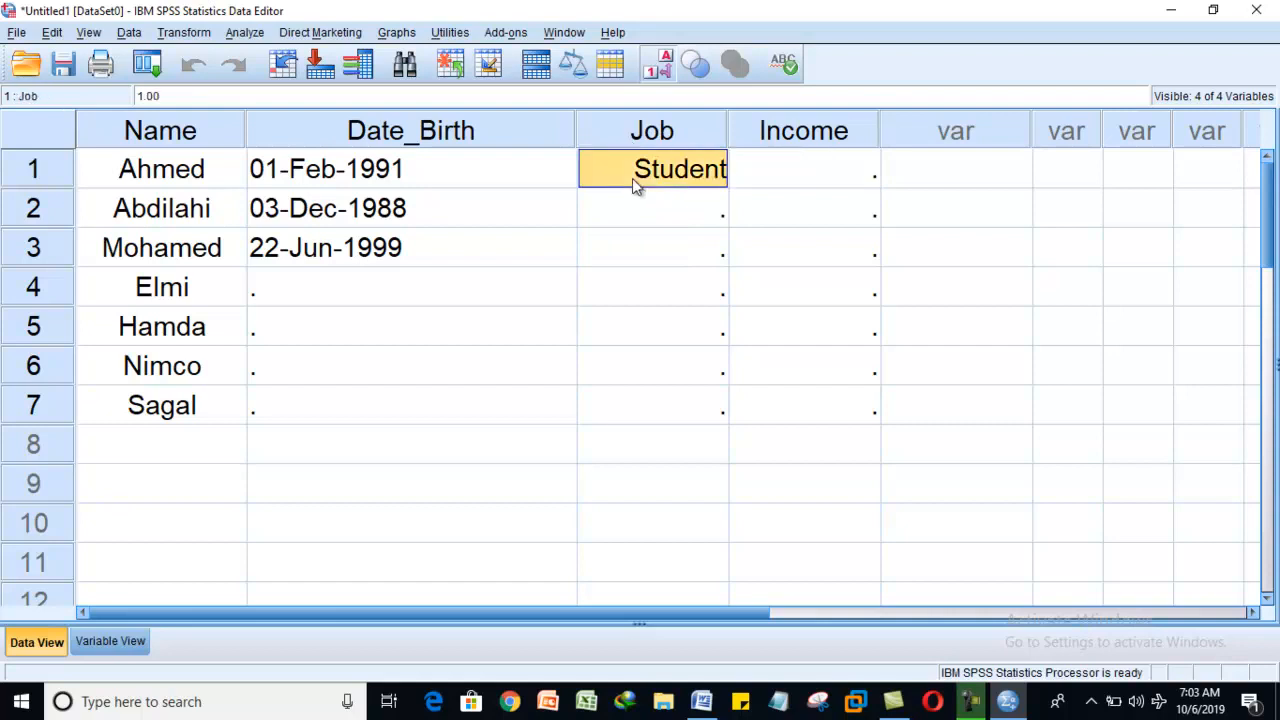
- Display numeric codes instead of value labels and enter 2, 1, 1, 1, 1 and 2 in Job for rows 2 to 7
click(661, 70)
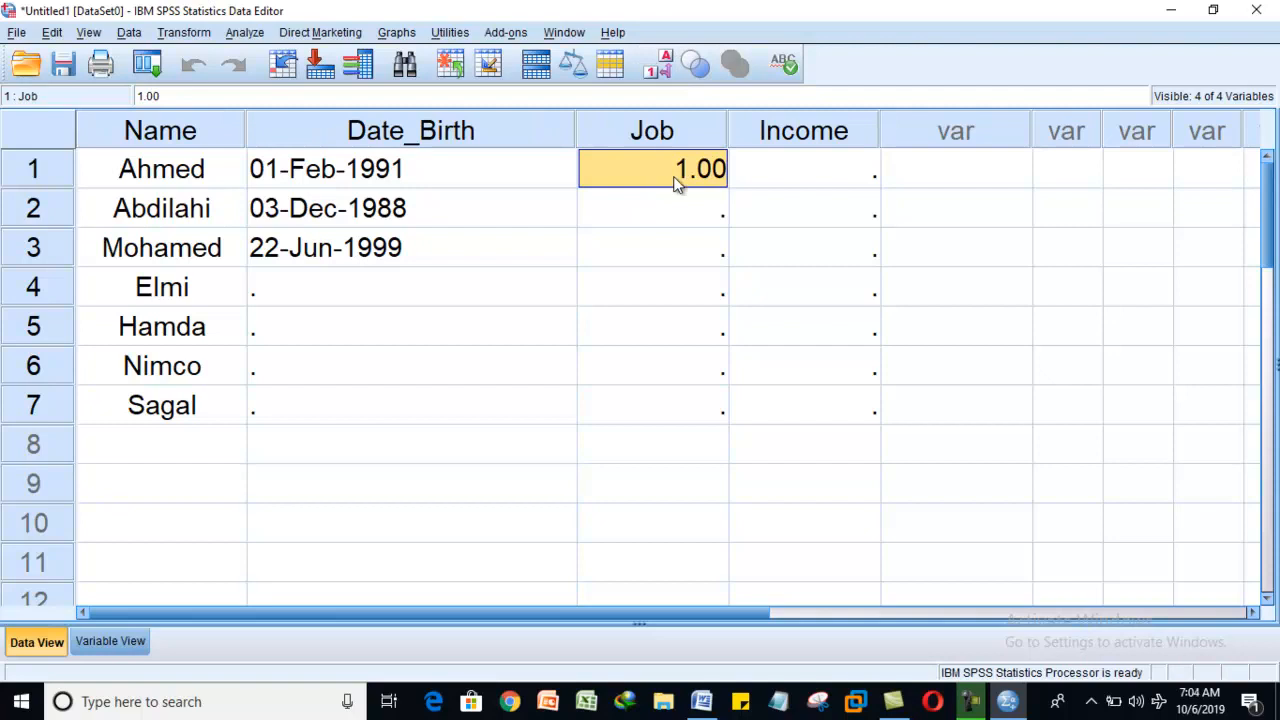
click(679, 212)
text(2)
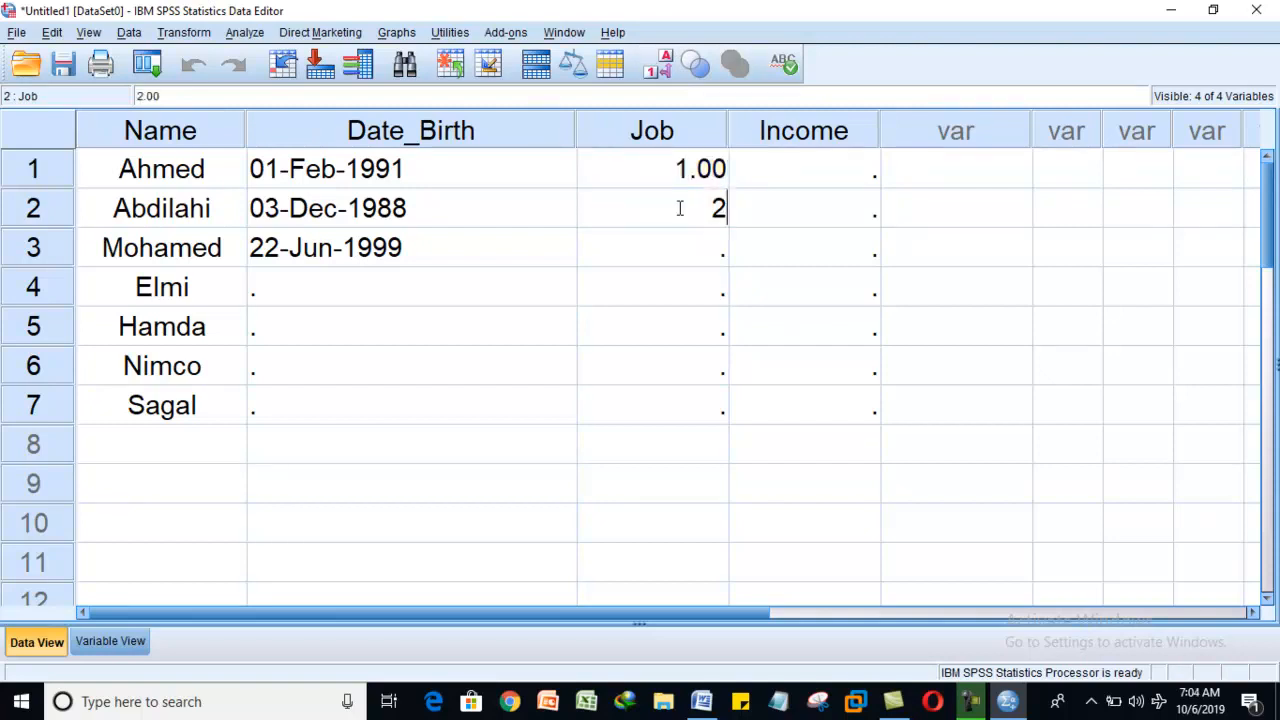
key(Return)
text(1)
key(Return)
text(1)
key(Return)
text(1)
key(Return)
text(1)
key(Return)
text(2)
click(640, 216)
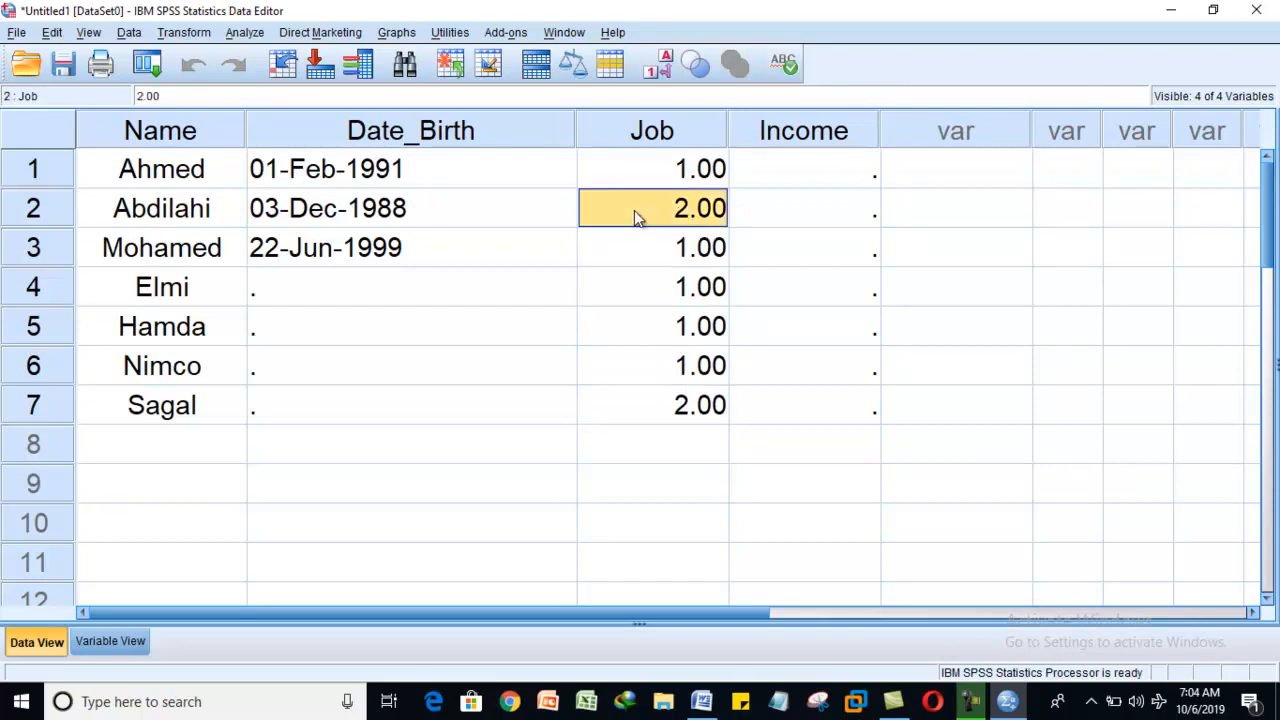
- Compare the Job column's numeric codes with their value labels by repeatedly switching the label display on and off
click(55, 210)
click(40, 412)
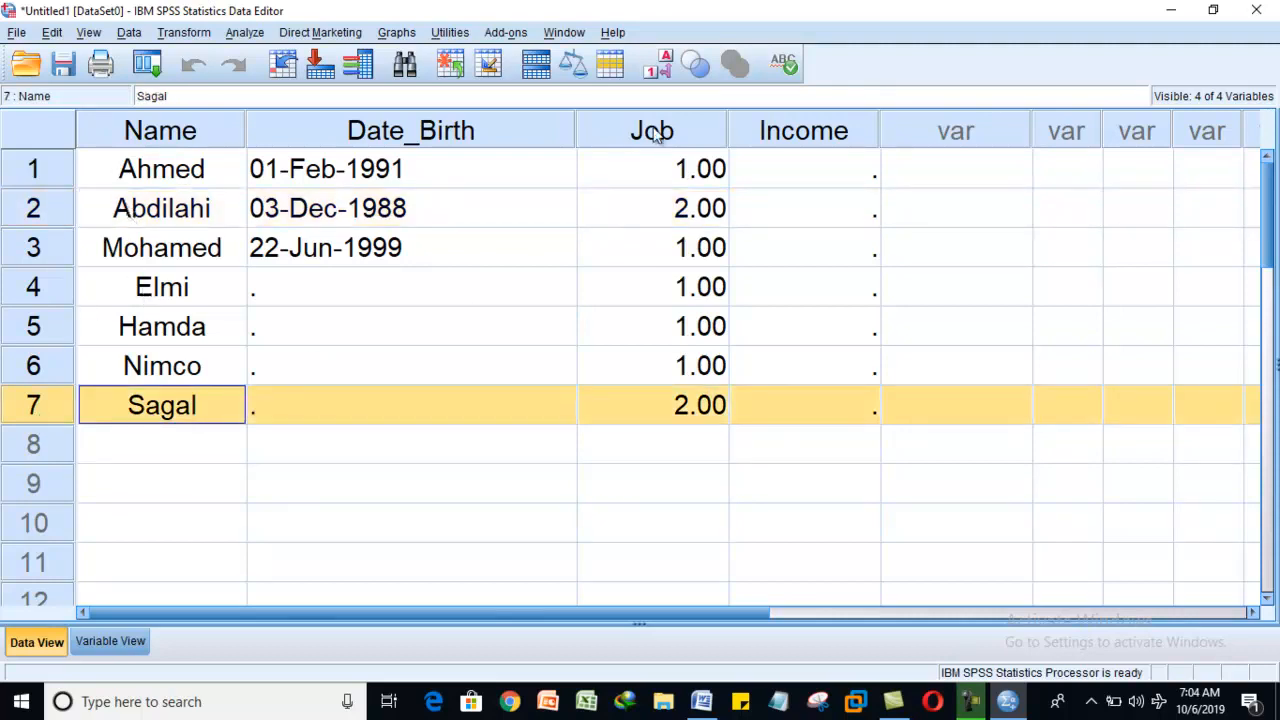
click(659, 68)
click(657, 74)
click(657, 74)
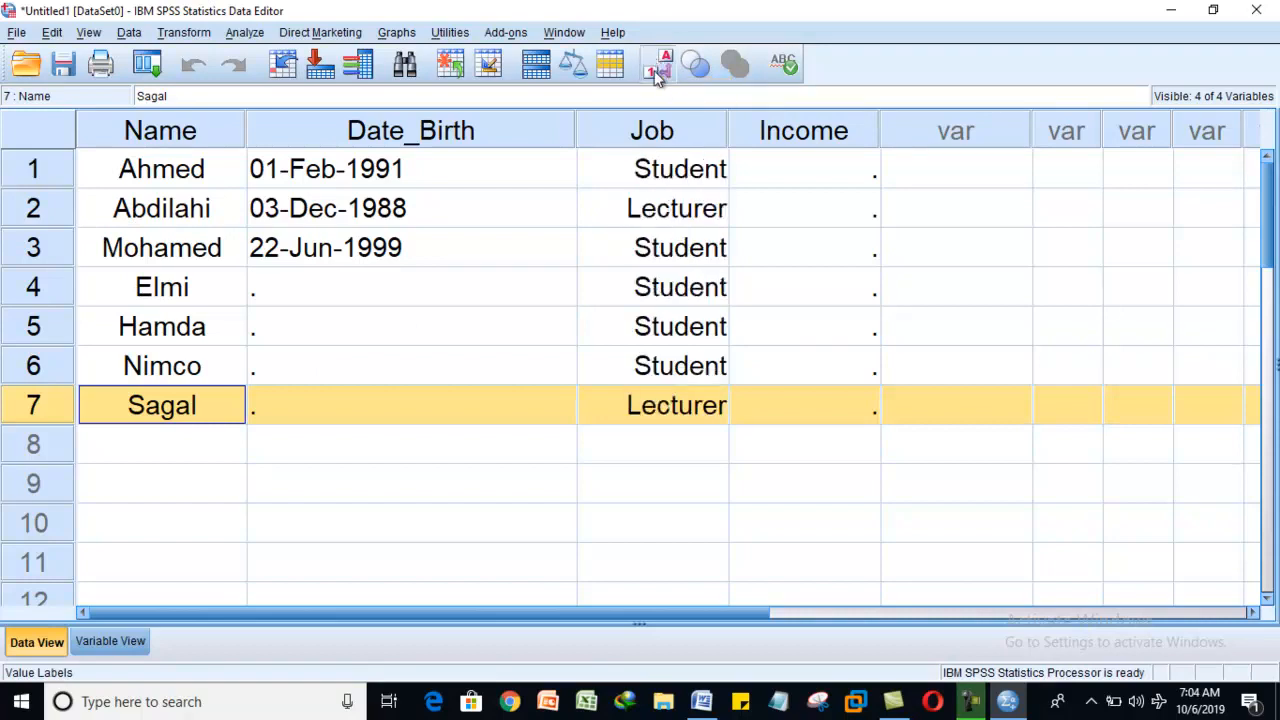
click(657, 74)
click(657, 74)
click(657, 74)
click(657, 74)
click(657, 74)
- Set the Job code in row 6 to 3 and switch the value label display on
click(703, 356)
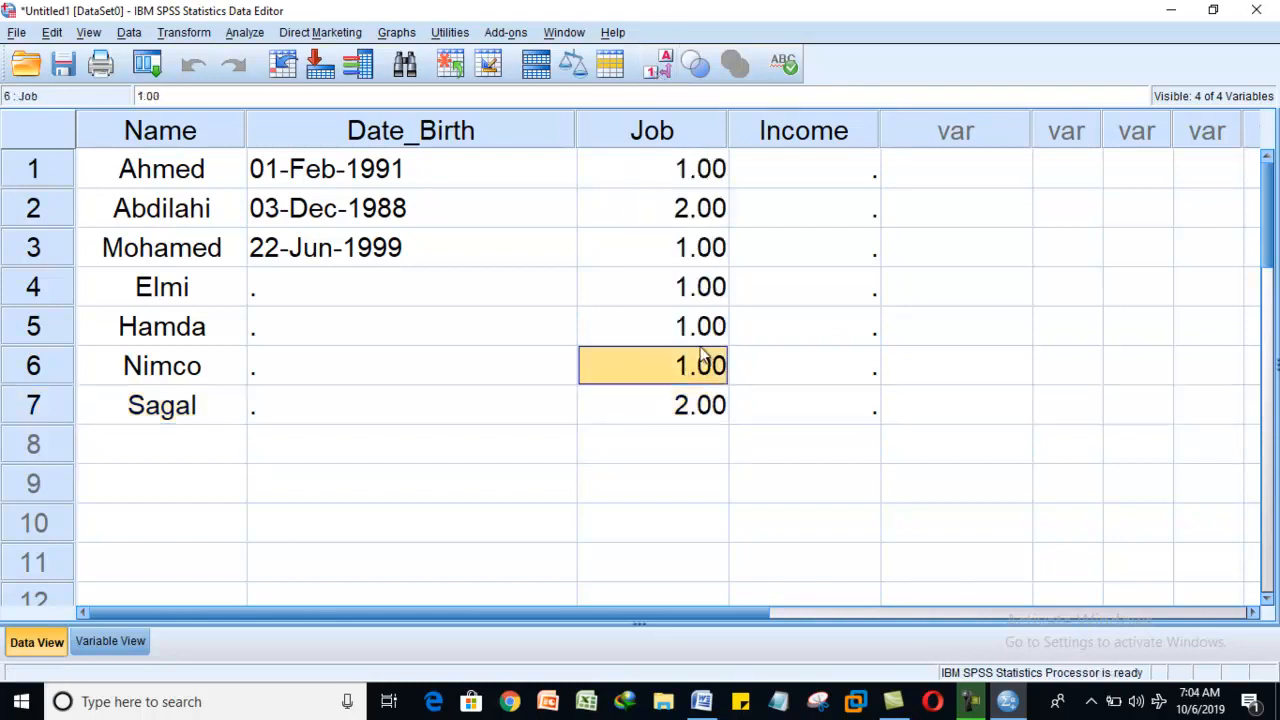
key(BackSpace)
text(3)
click(508, 356)
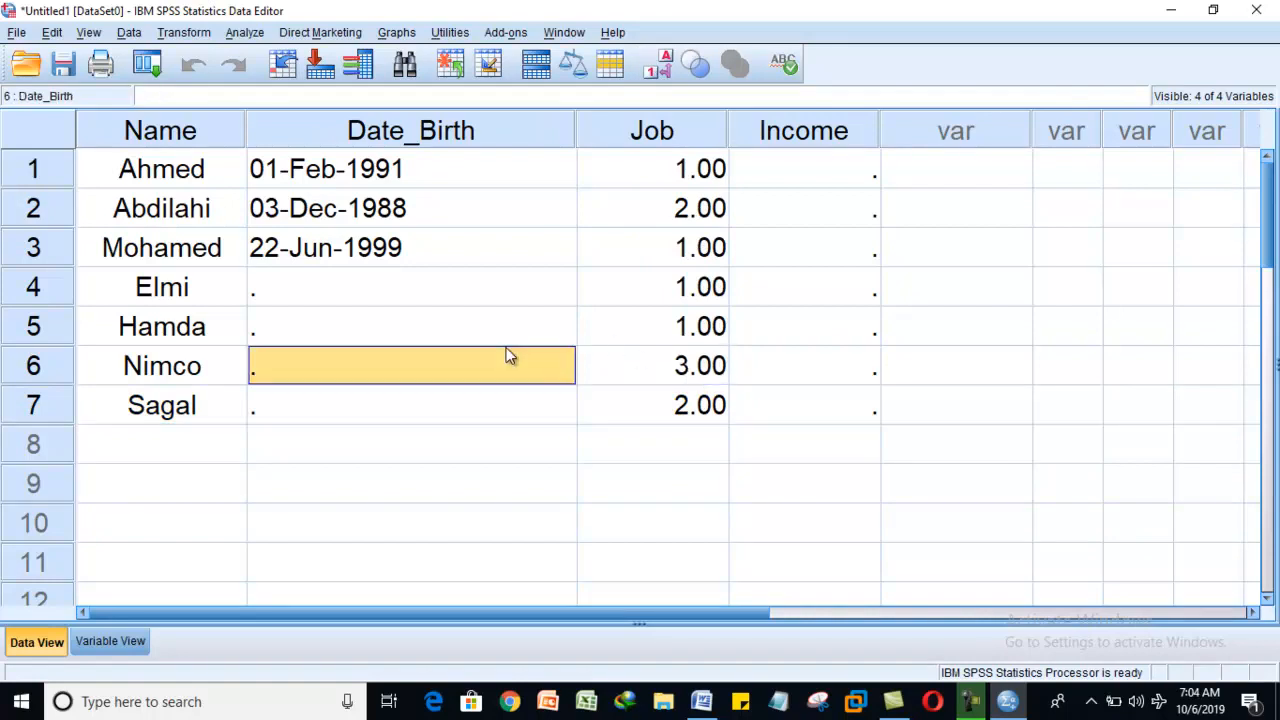
click(657, 66)
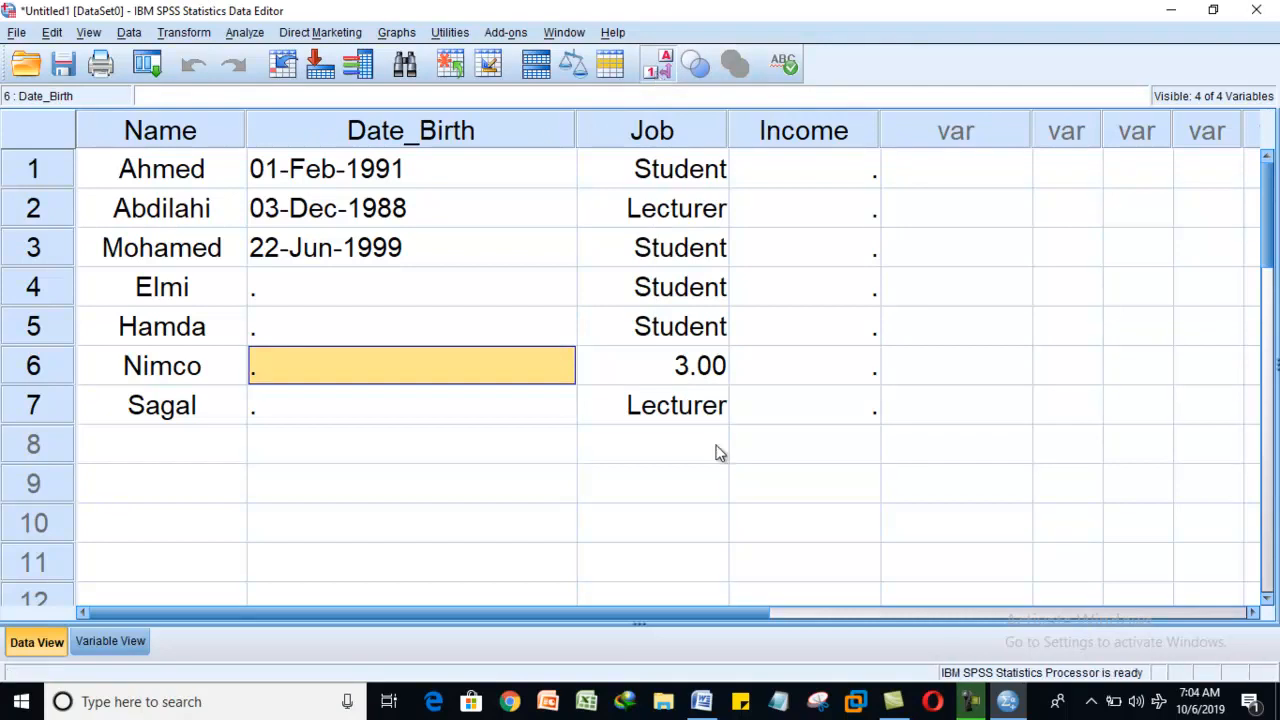
- Check the value labels defined for the Job variable in Variable View, then return to the data without changing them
click(686, 366)
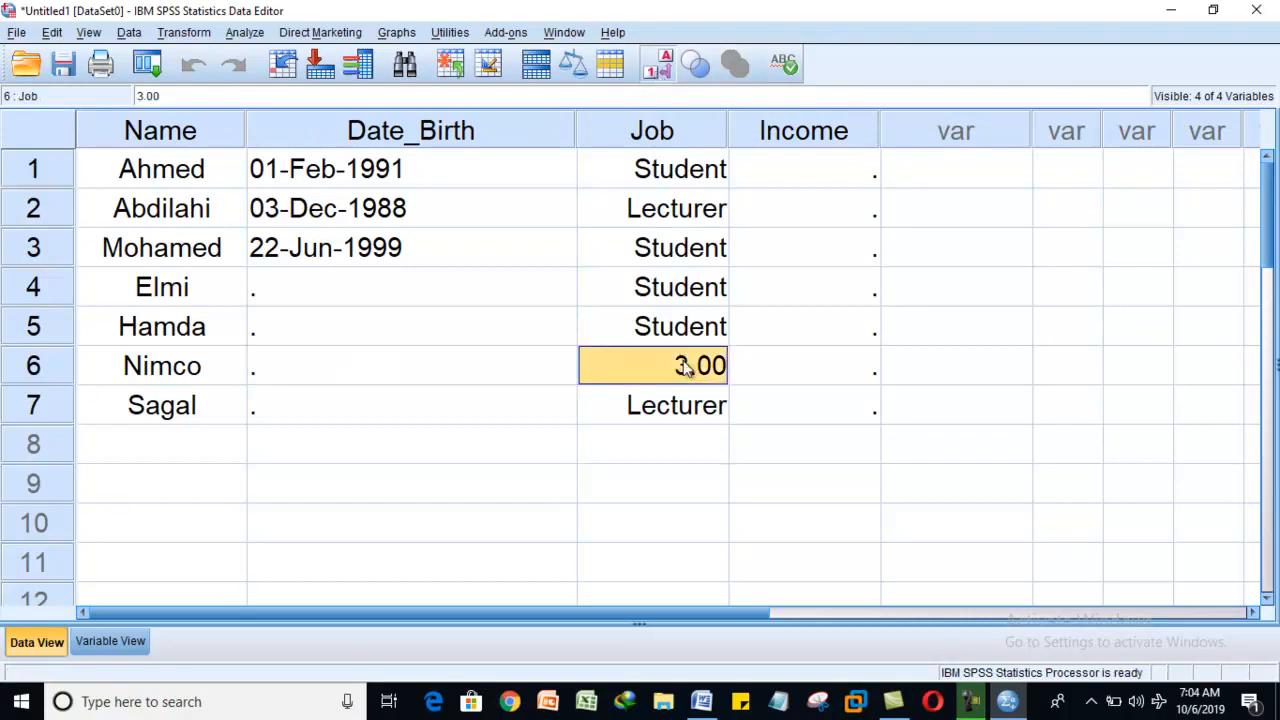
click(110, 641)
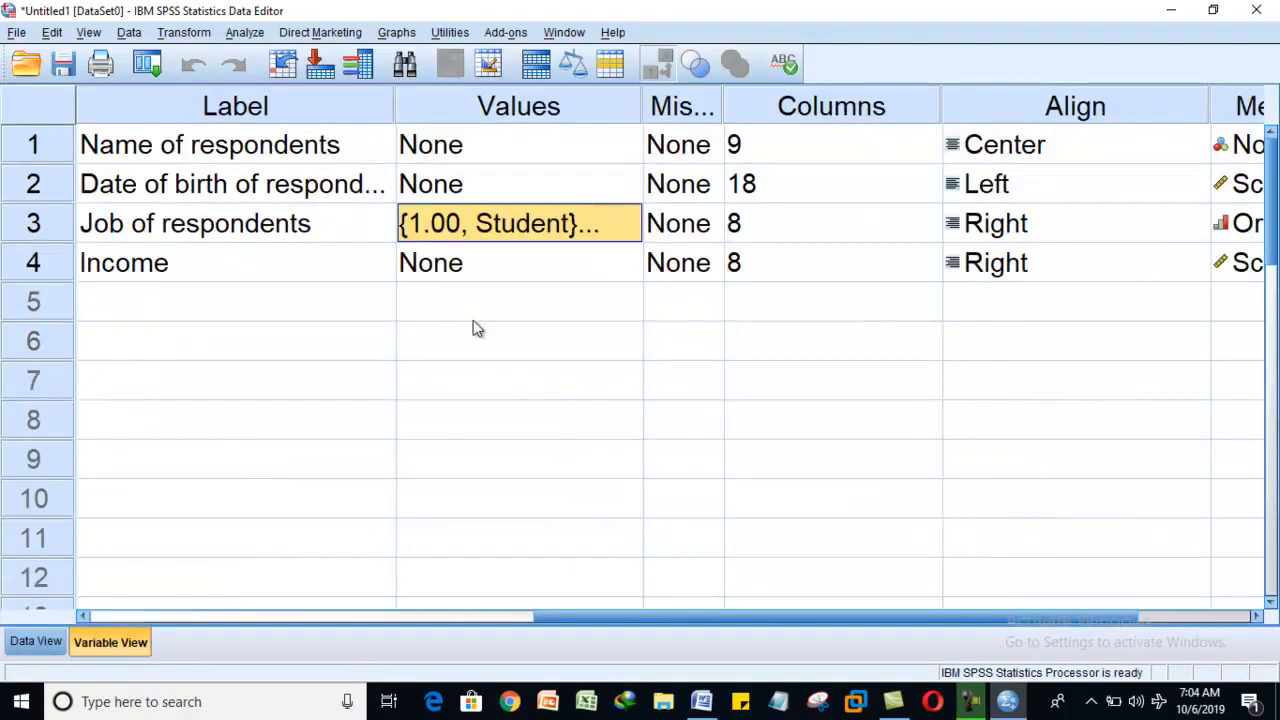
click(588, 110)
click(600, 224)
click(624, 226)
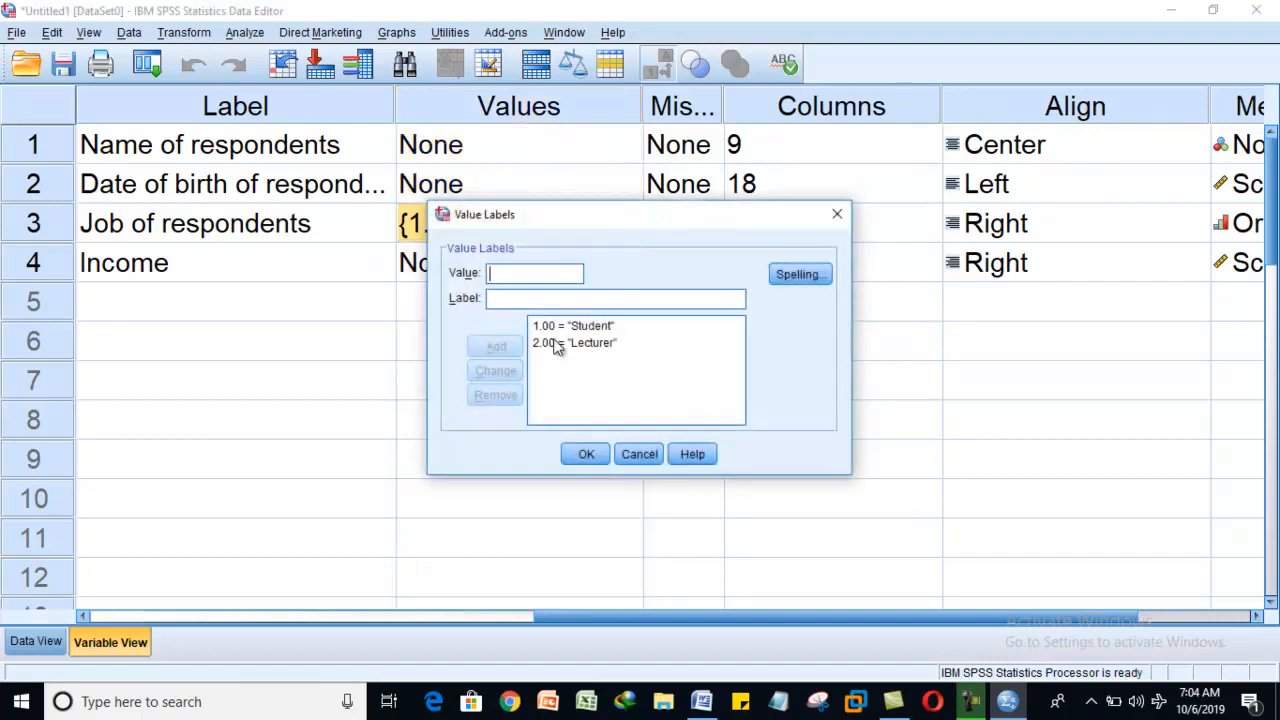
click(836, 214)
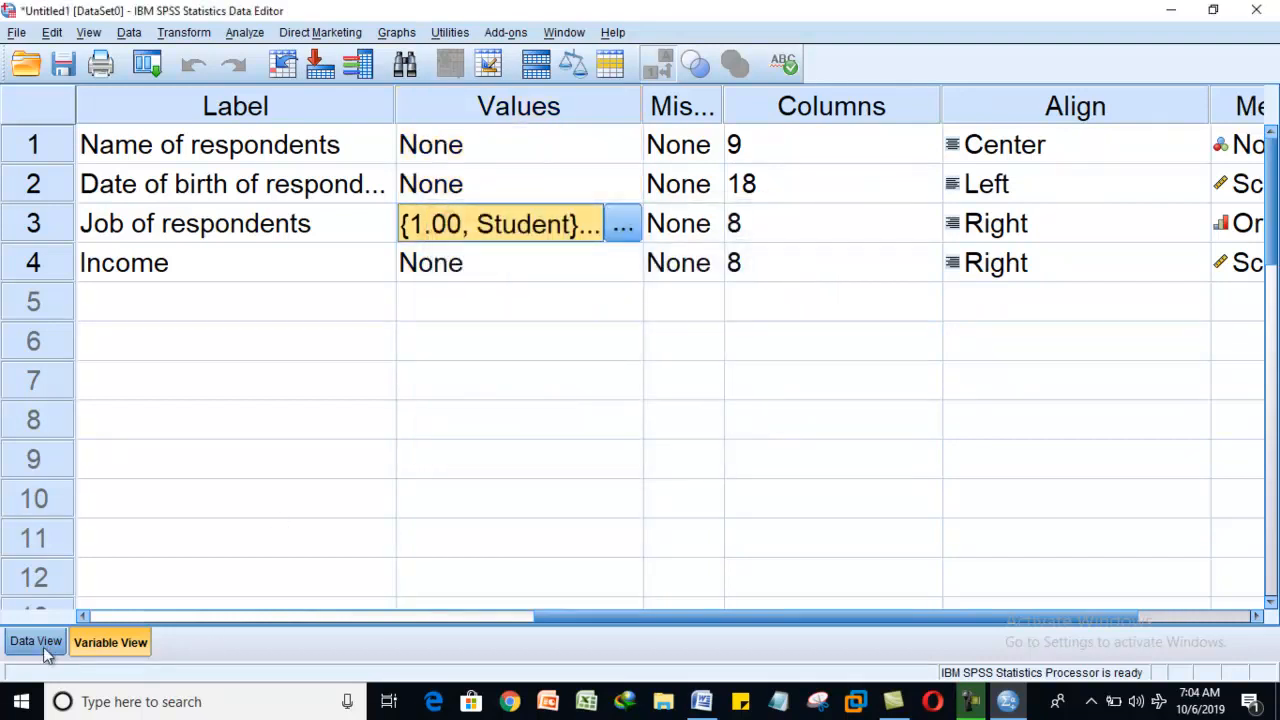
click(36, 642)
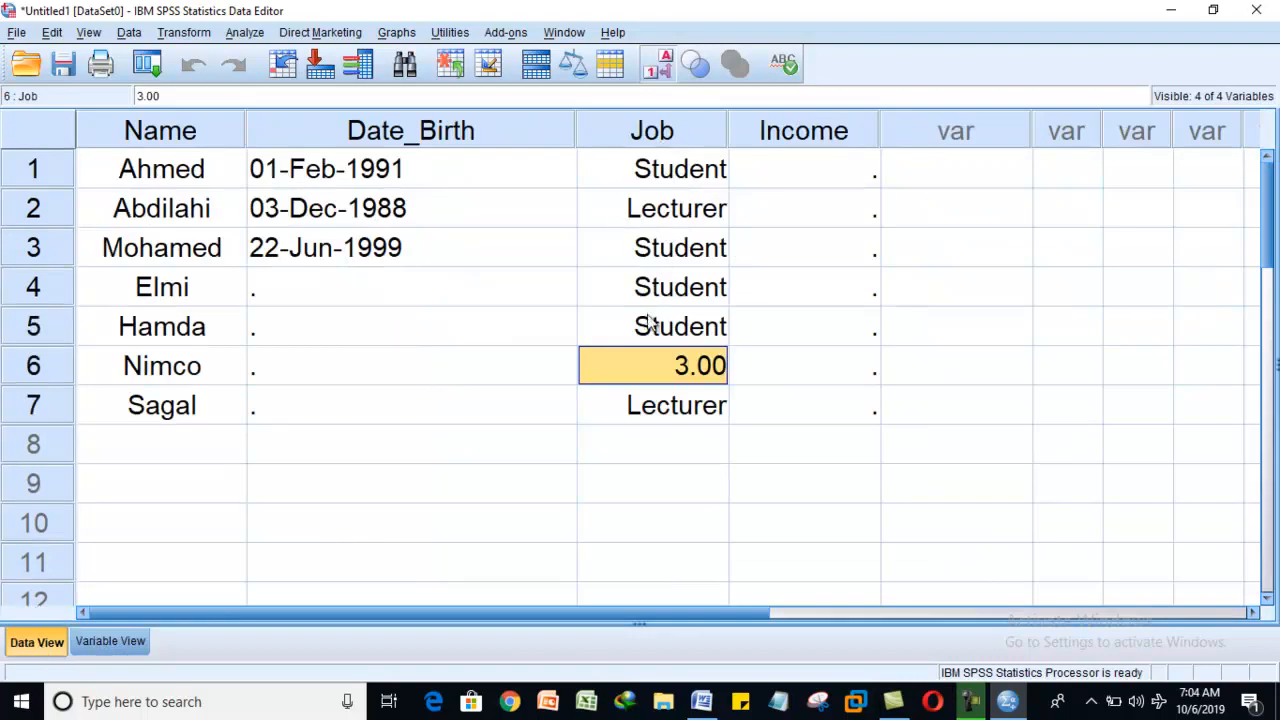
- Display numeric codes instead of value labels and set the Job code in row 6 to 1
click(651, 75)
text(1)
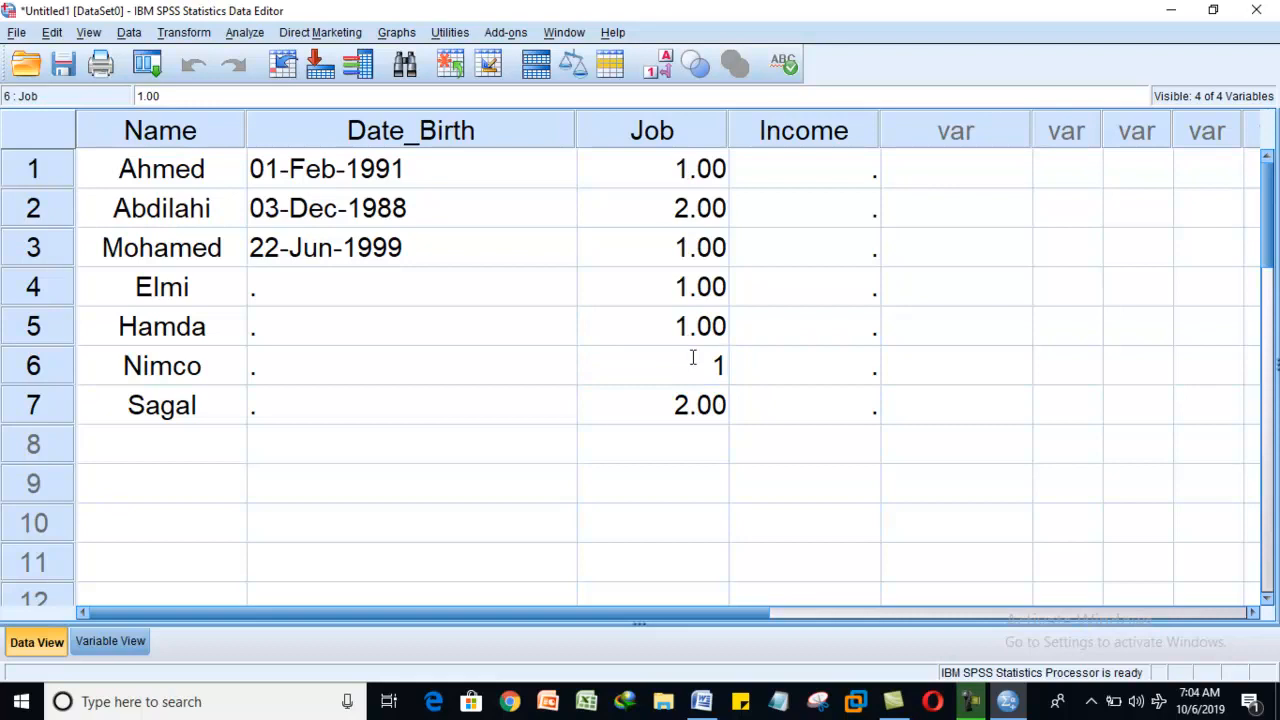
click(617, 302)
- Enter incomes of 100, 200, 300 and 400 for rows 1 to 4 in the Income column
click(815, 178)
text(100)
key(Return)
text(200)
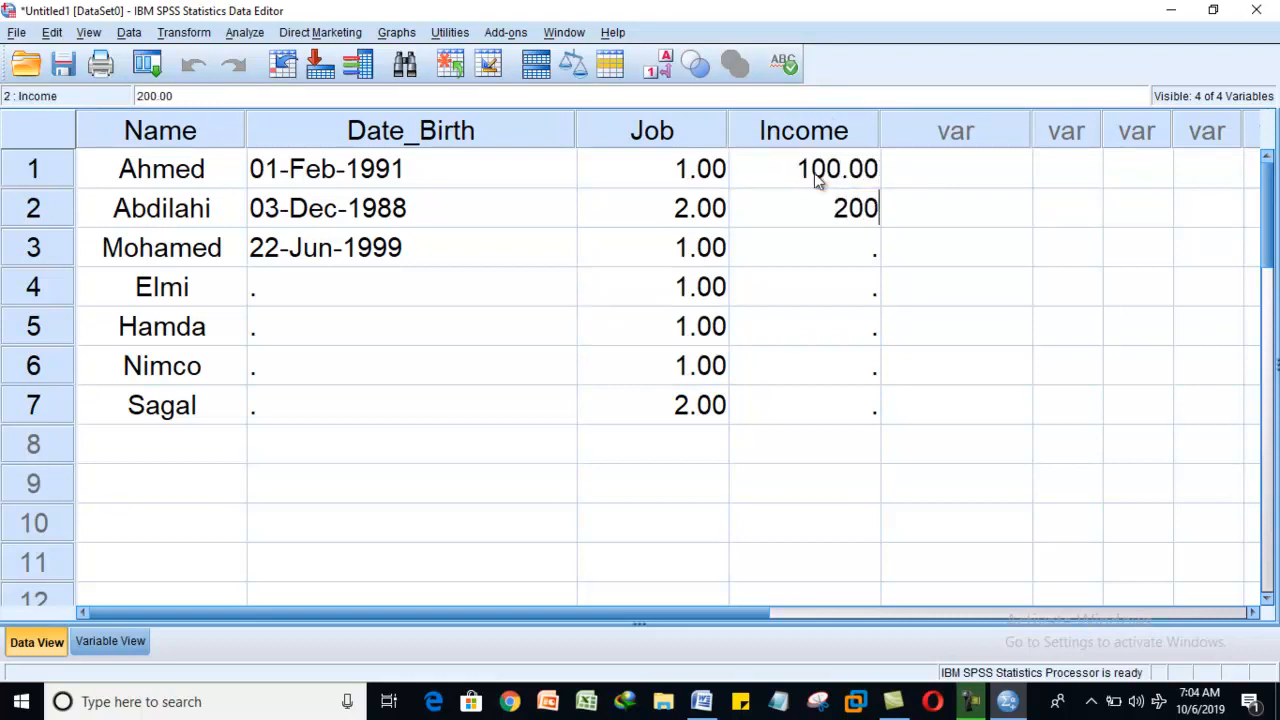
key(Return)
text(300)
key(Return)
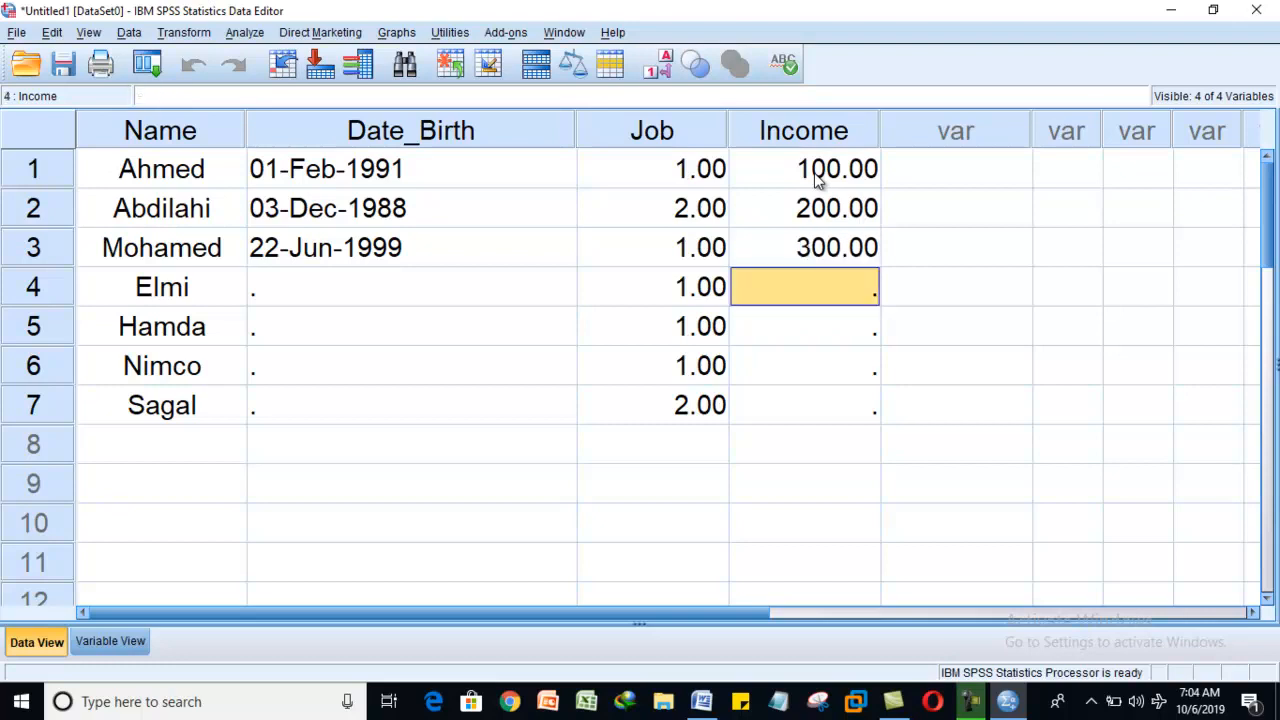
text(400)
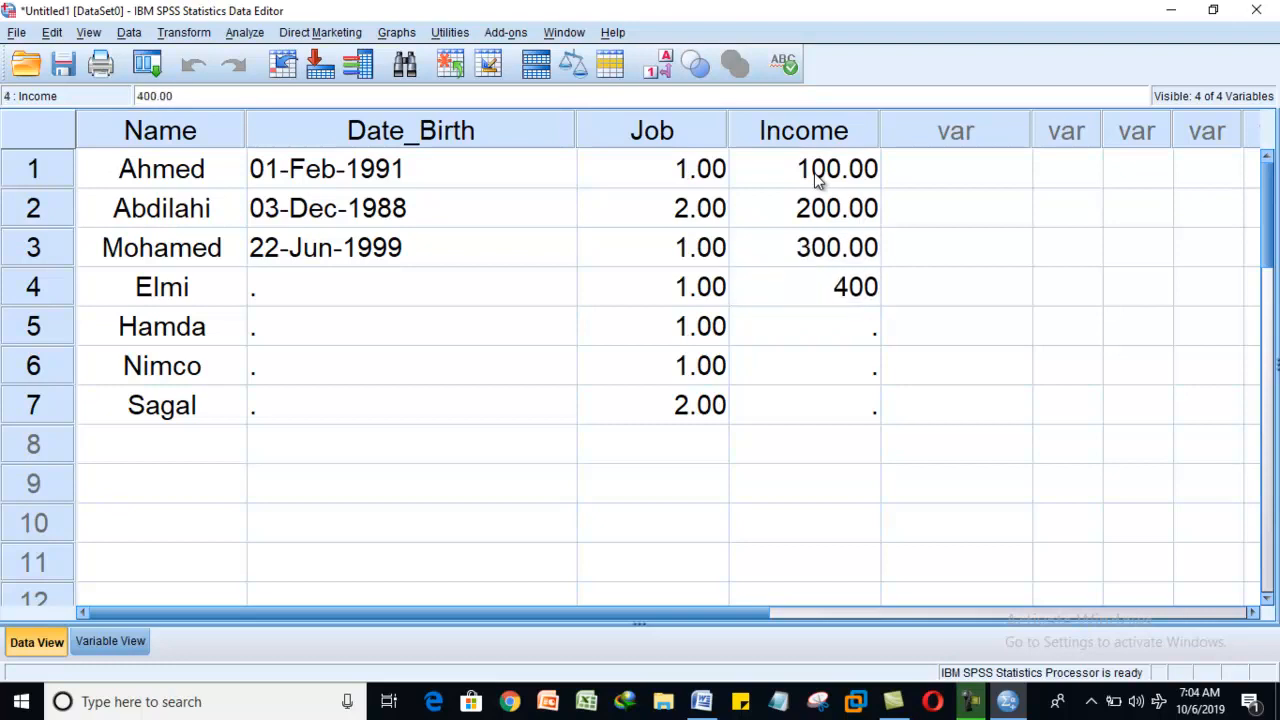
key(Return)
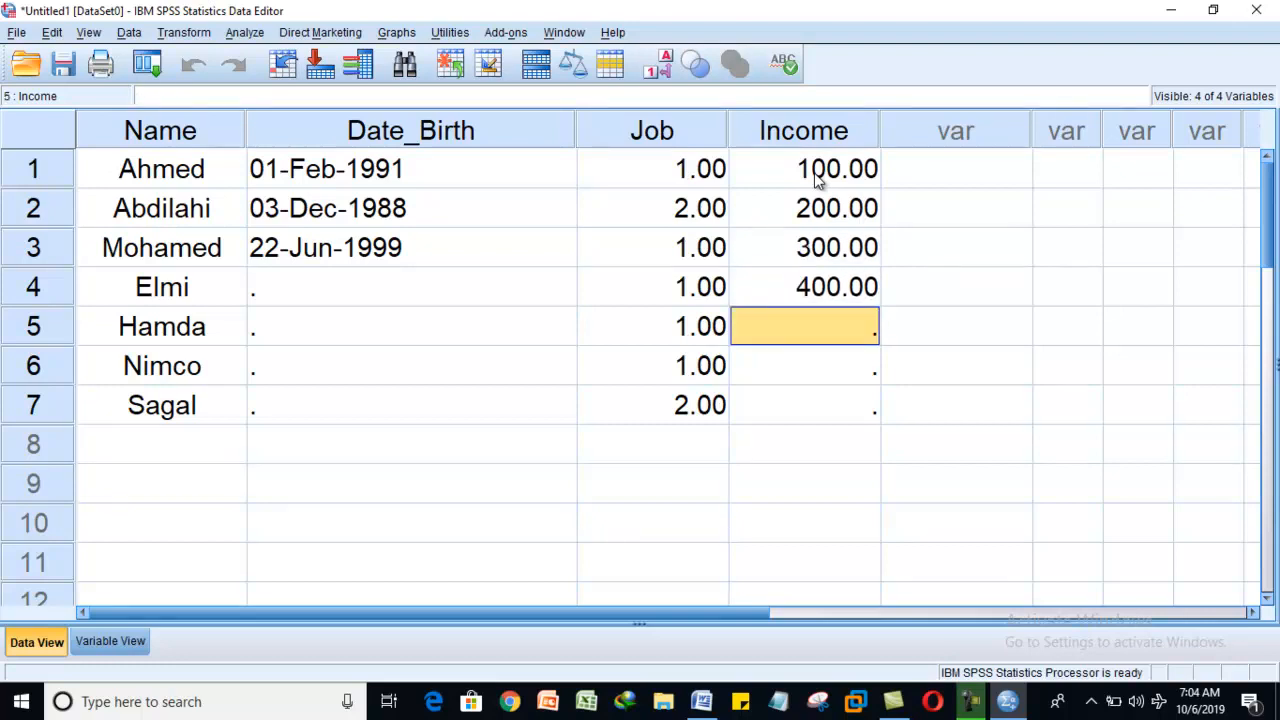
- Review the names and column headings of the Word table and compare them with the variable names and labels in Variable View
click(701, 701)
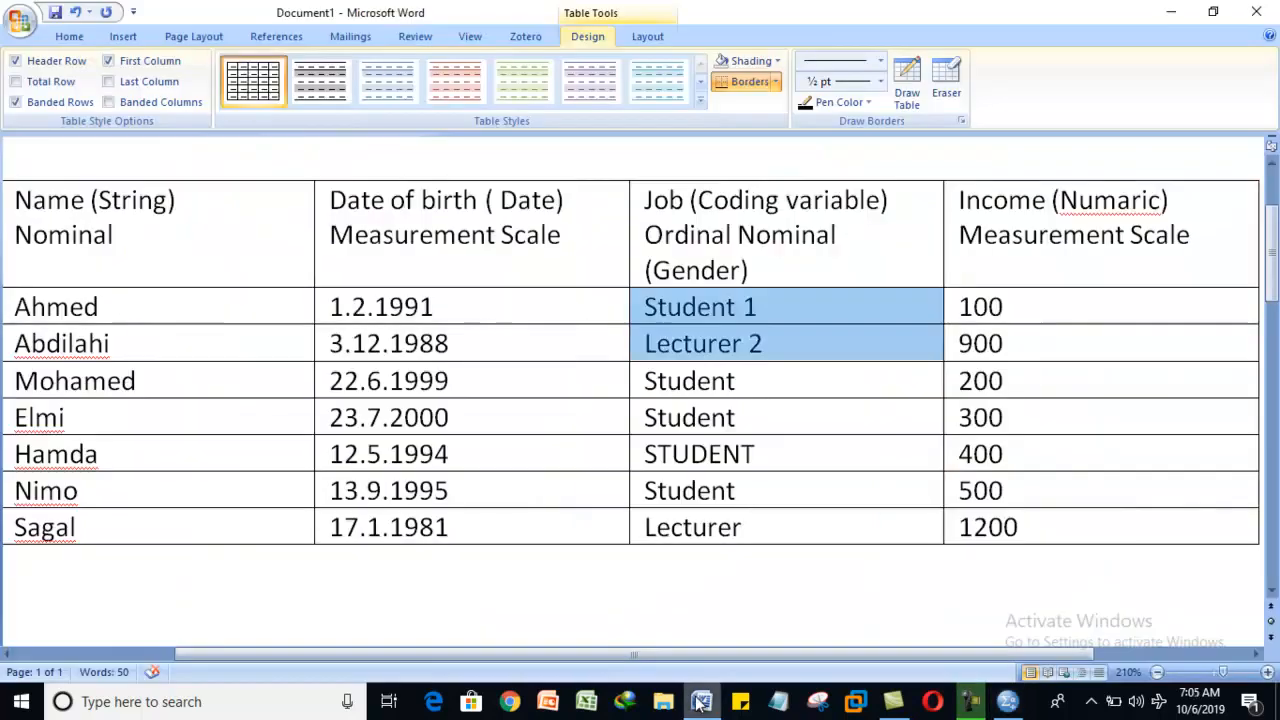
drag(96, 318, 105, 414)
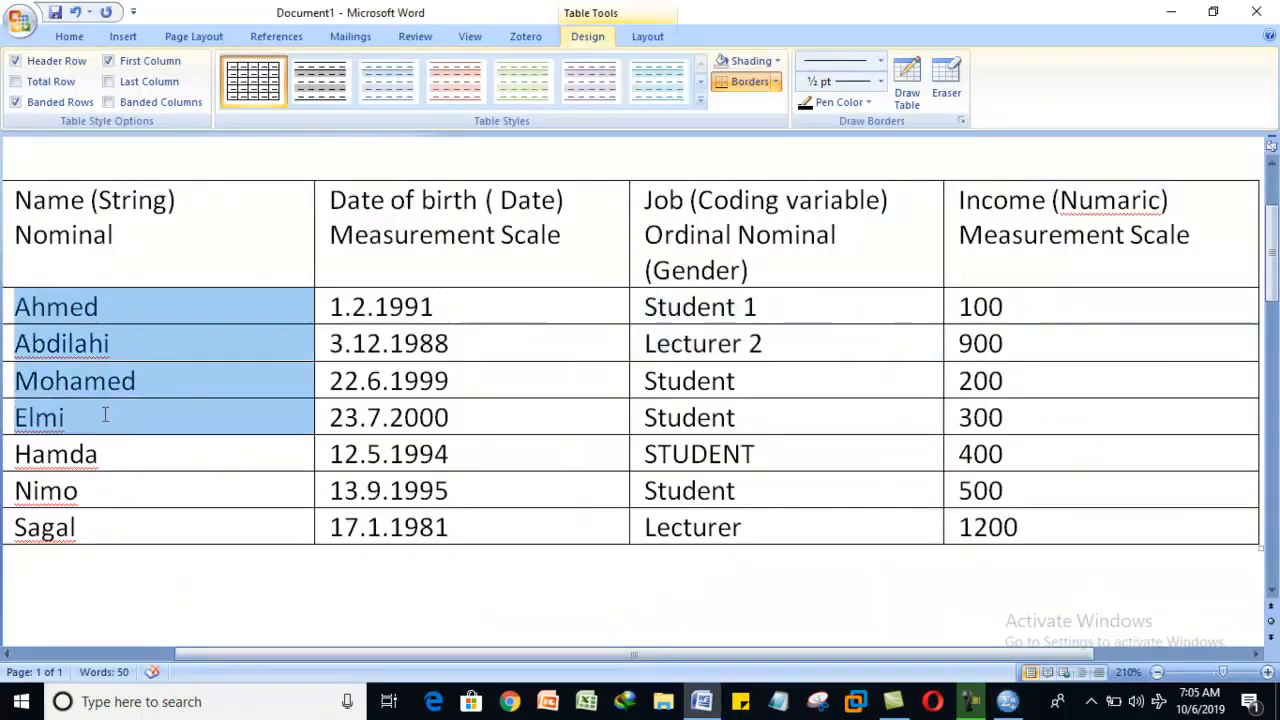
drag(98, 215, 1030, 190)
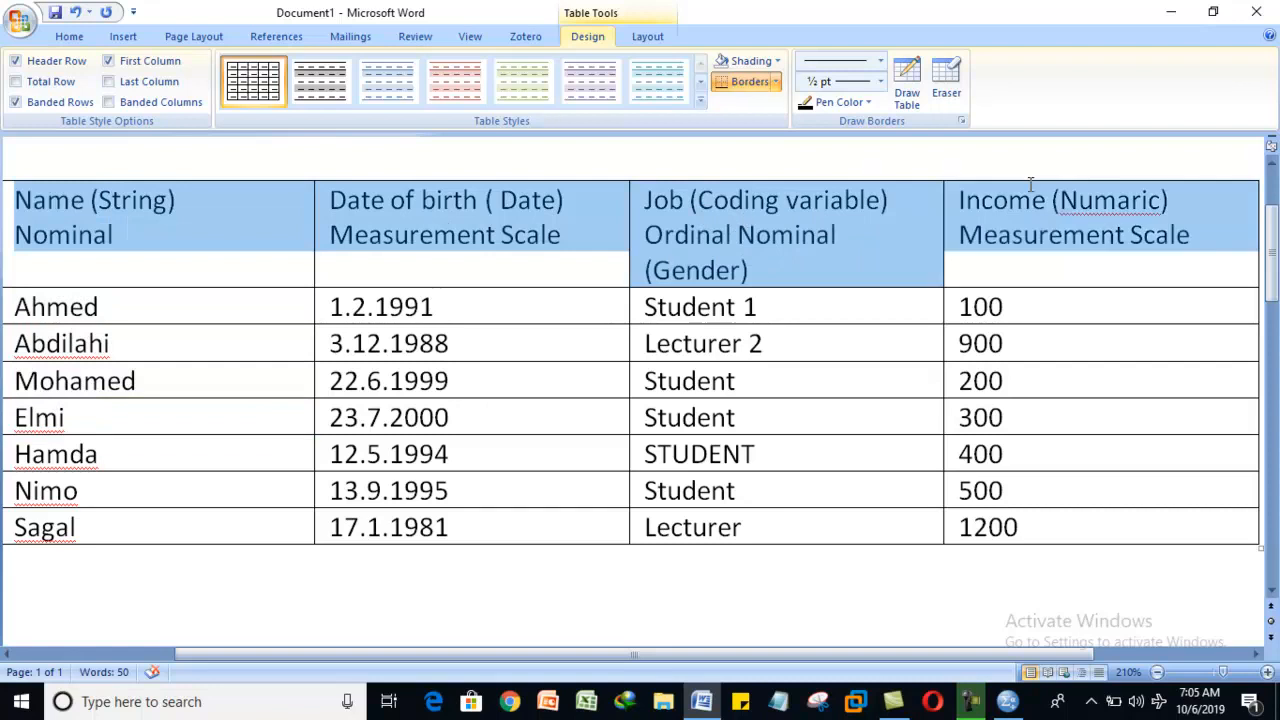
click(1020, 703)
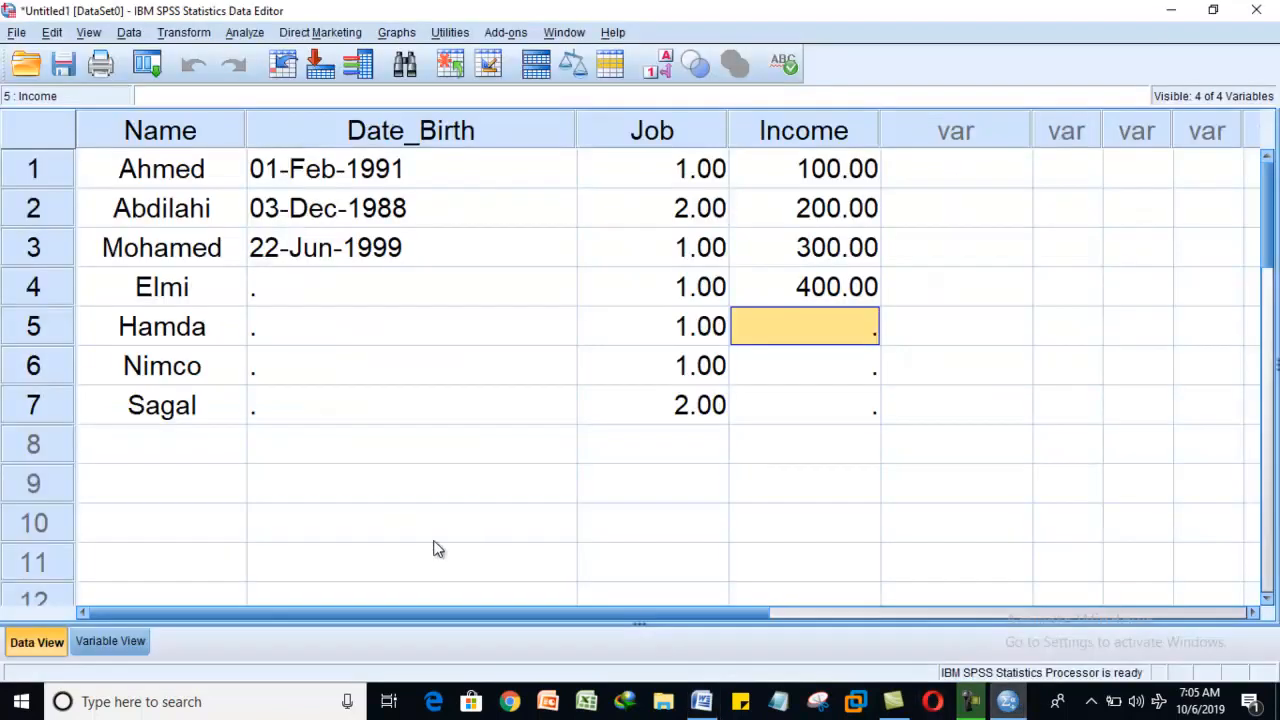
click(119, 638)
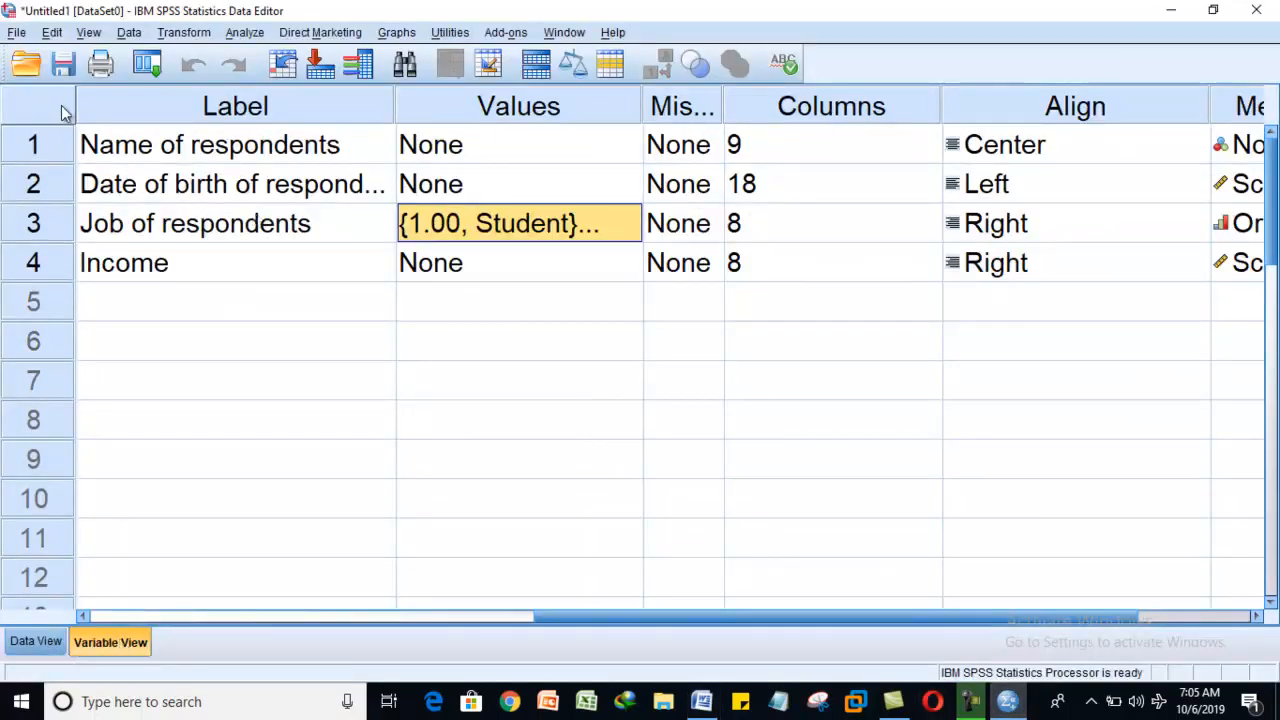
click(114, 616)
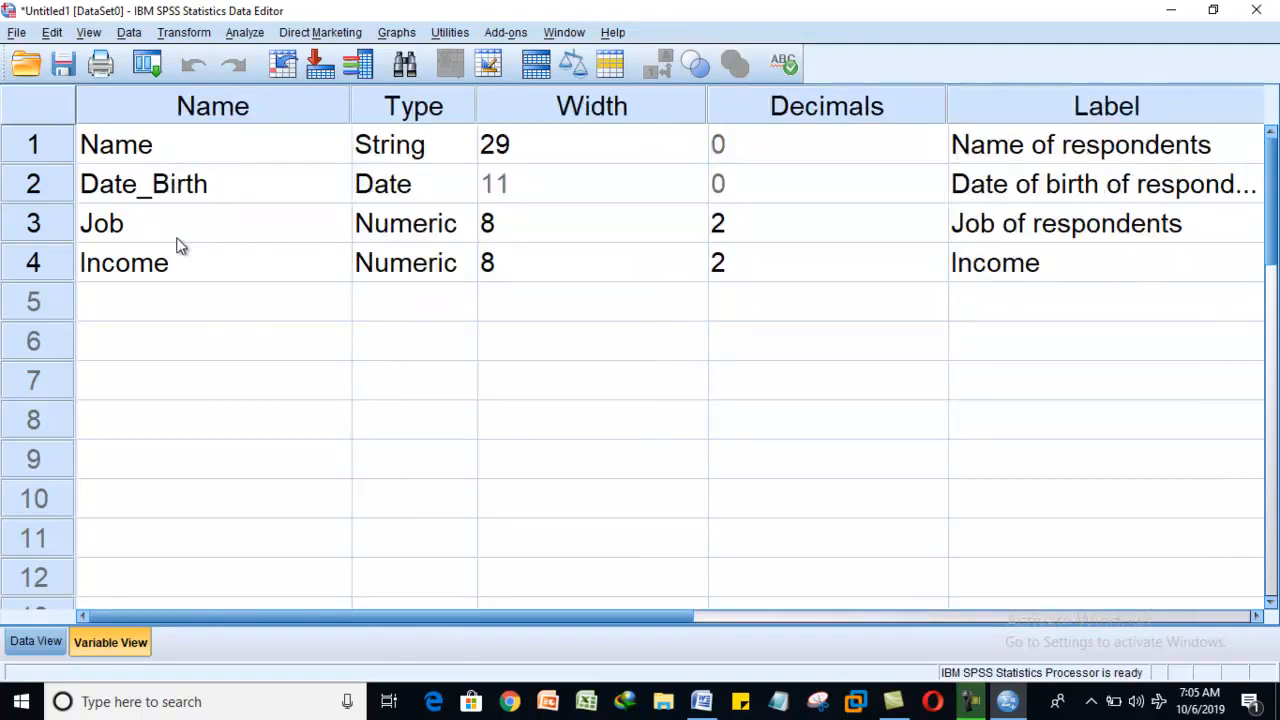
click(1054, 110)
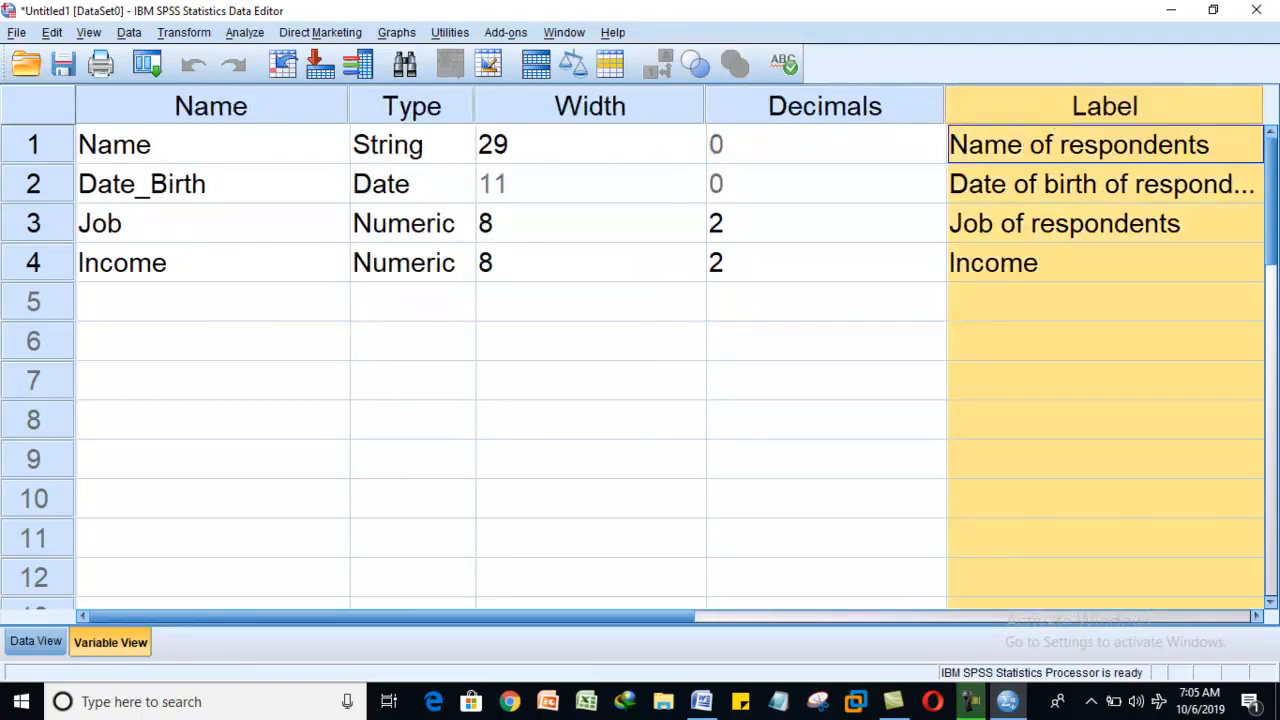
click(32, 641)
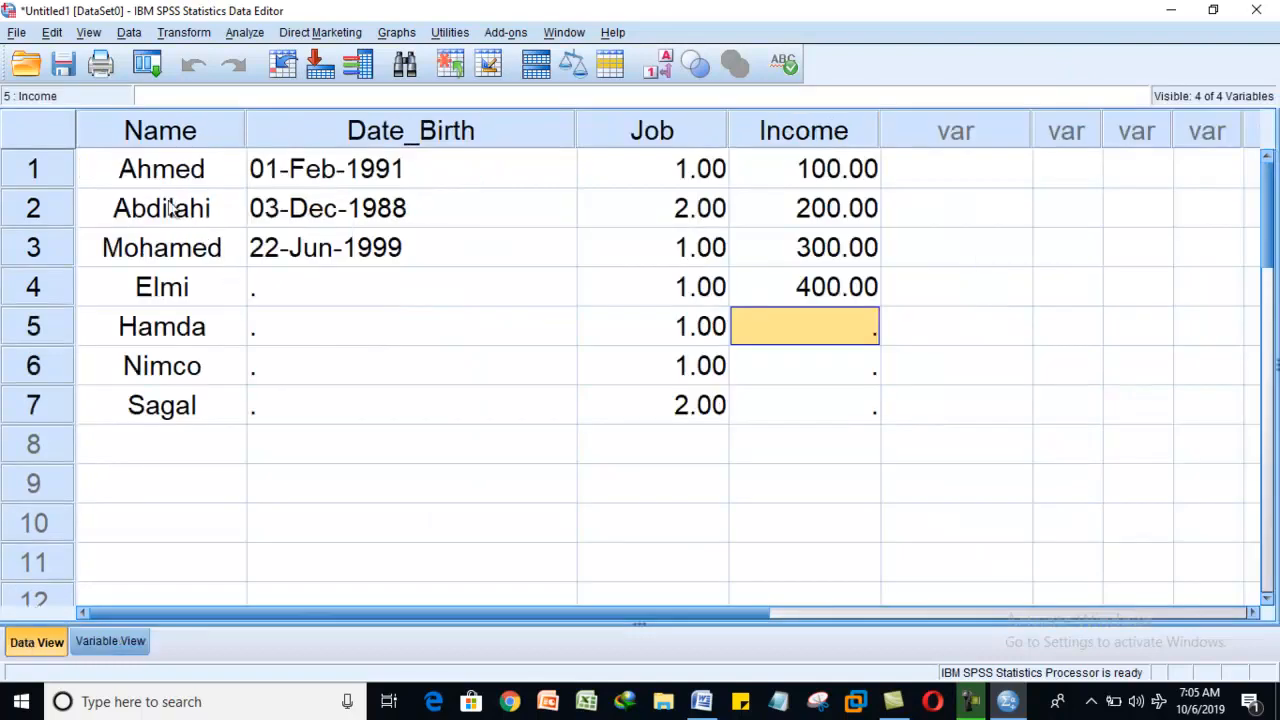
- Select the data of all seven respondents in Data View and compare it with the Word table
drag(130, 170, 840, 408)
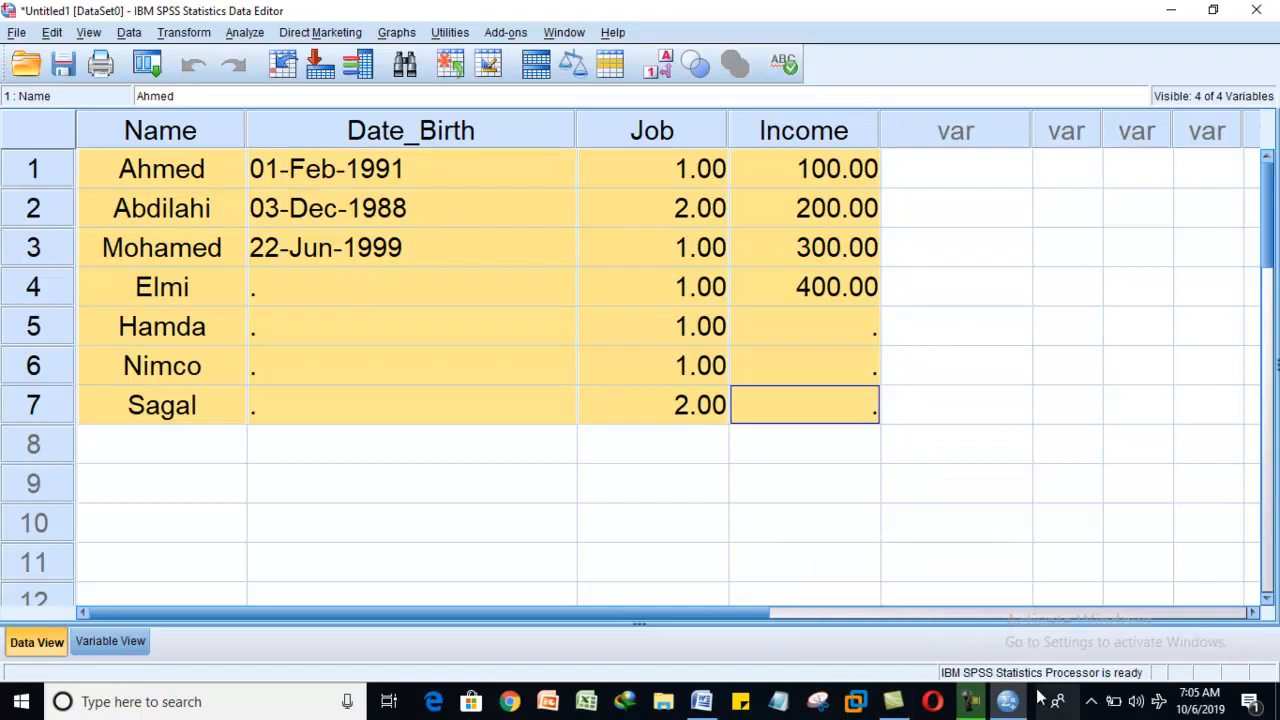
mouse_move(1005, 700)
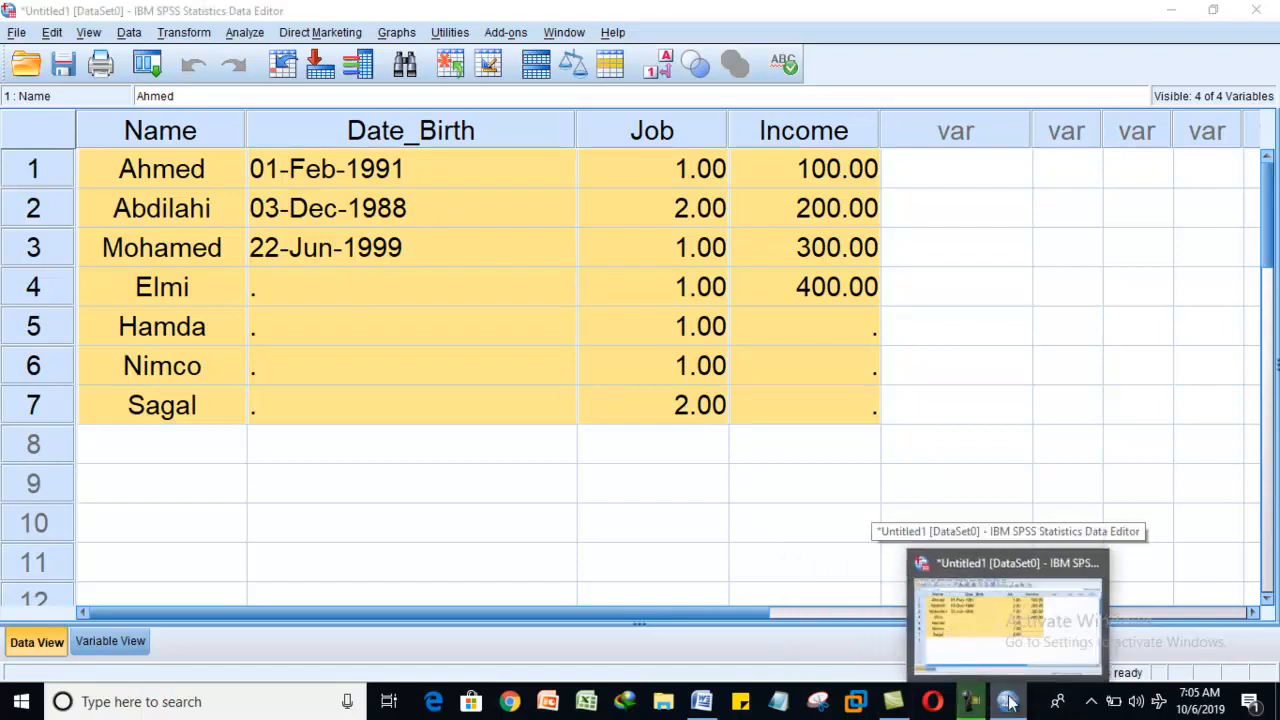
click(1005, 700)
click(1005, 700)
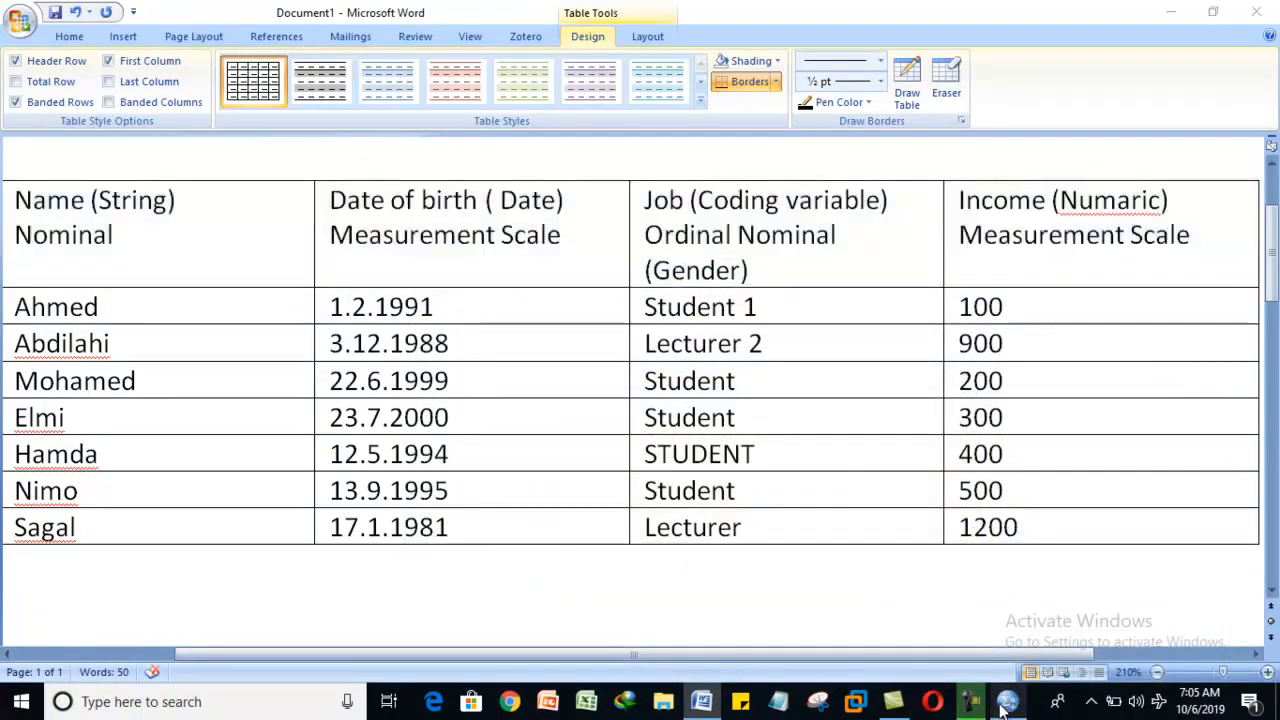
click(343, 327)
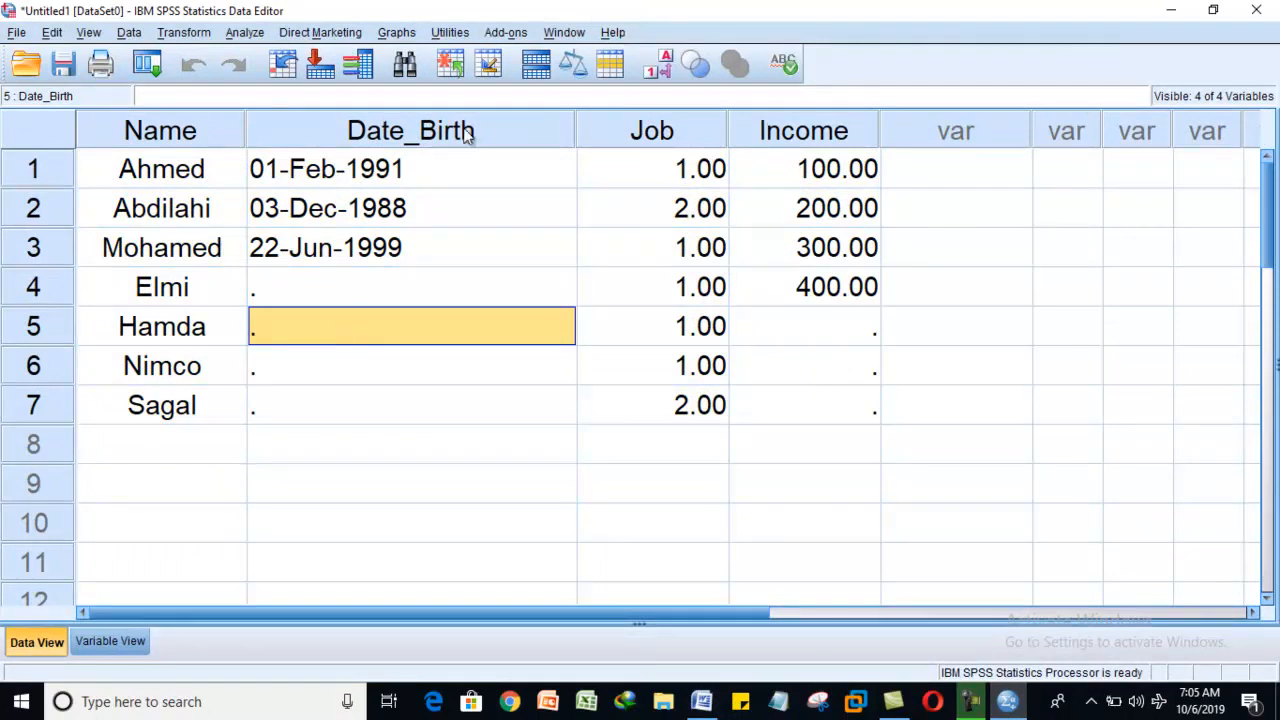
- Insert a new variable between Date_Birth and Job in Data View
click(514, 133)
click(630, 148)
click(537, 146)
click(603, 142)
click(520, 136)
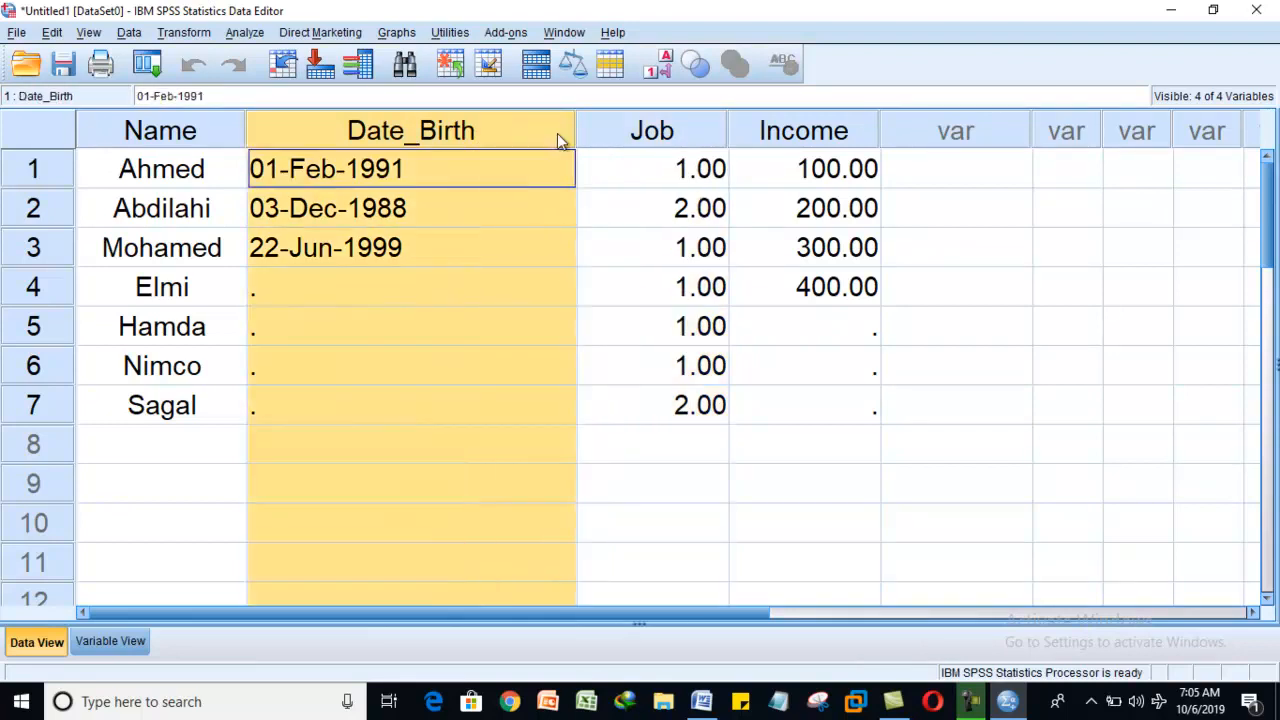
click(587, 134)
click(490, 138)
click(611, 141)
right_click(611, 141)
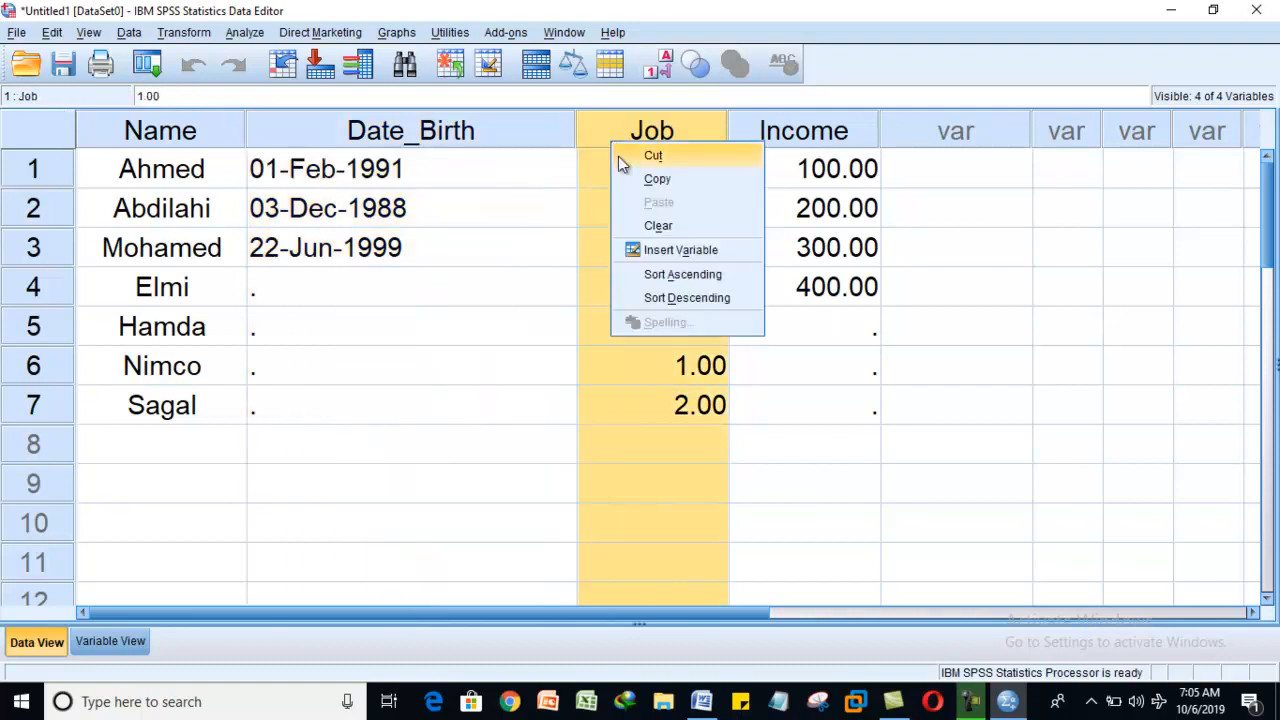
click(680, 250)
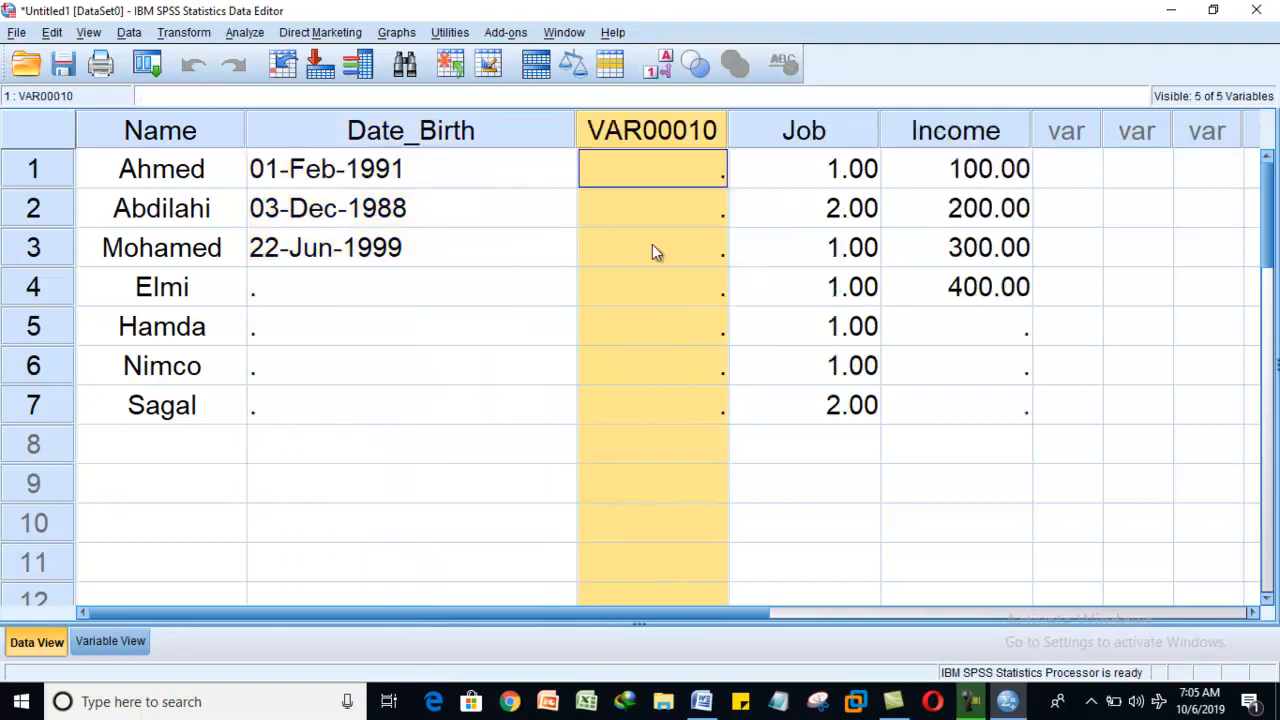
- Delete the inserted empty variable between Date_Birth and Job
click(736, 176)
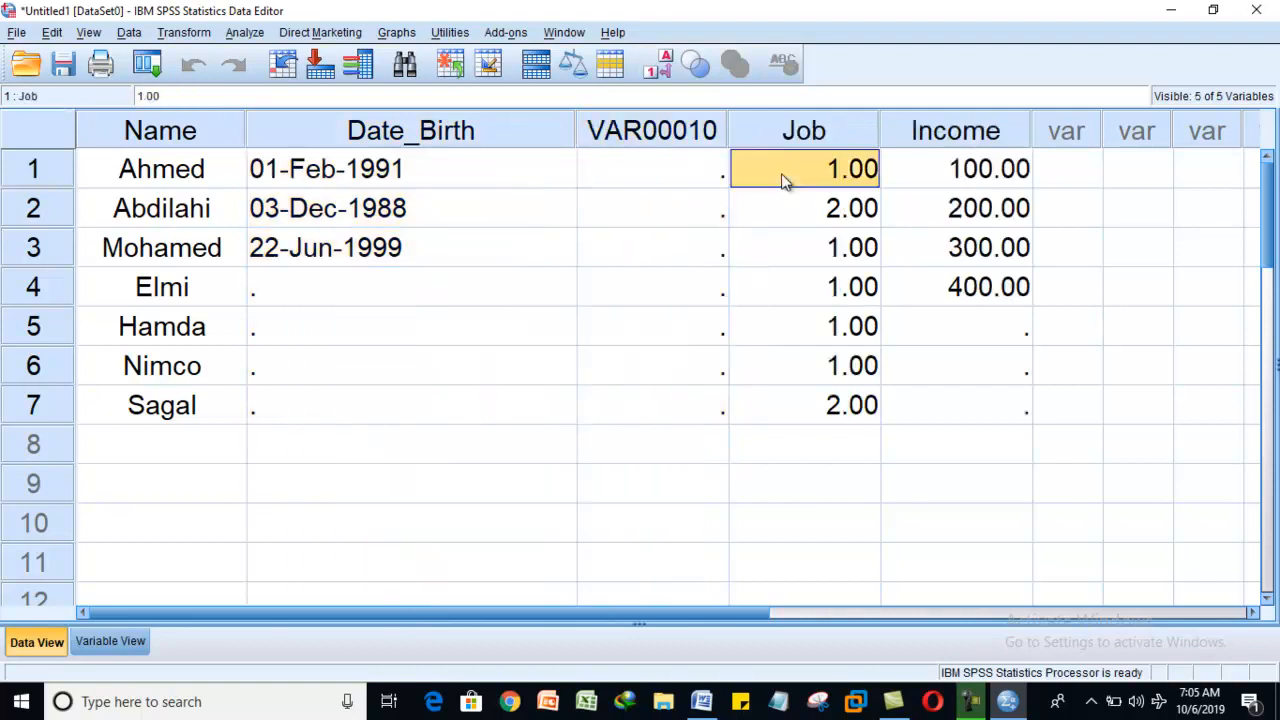
click(616, 142)
right_click(616, 142)
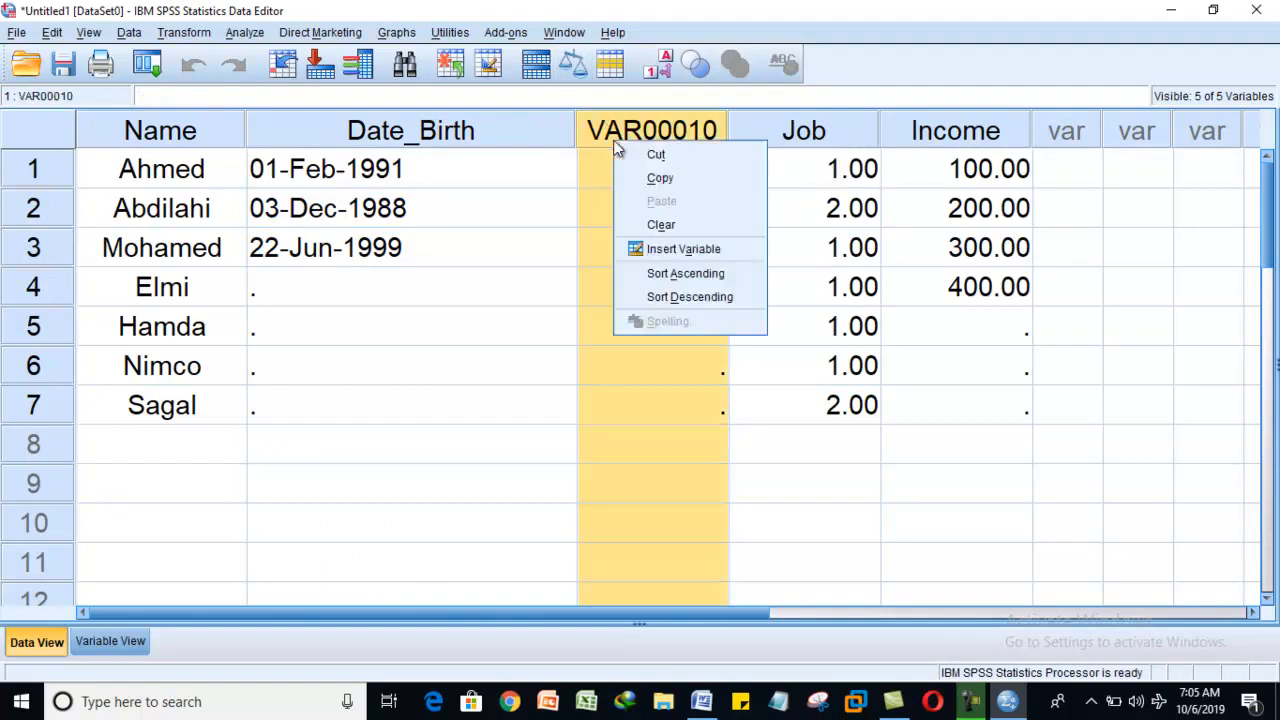
click(661, 225)
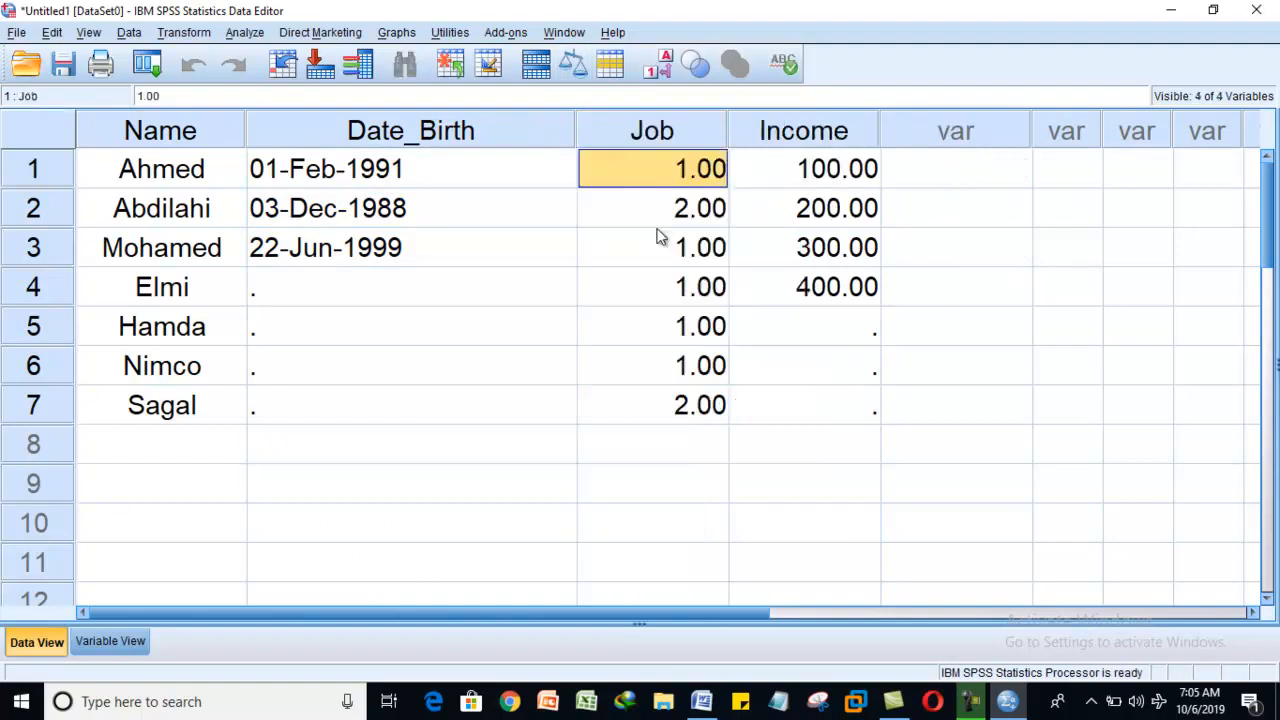
- Insert an empty case between the first and second respondents
click(59, 209)
right_click(59, 209)
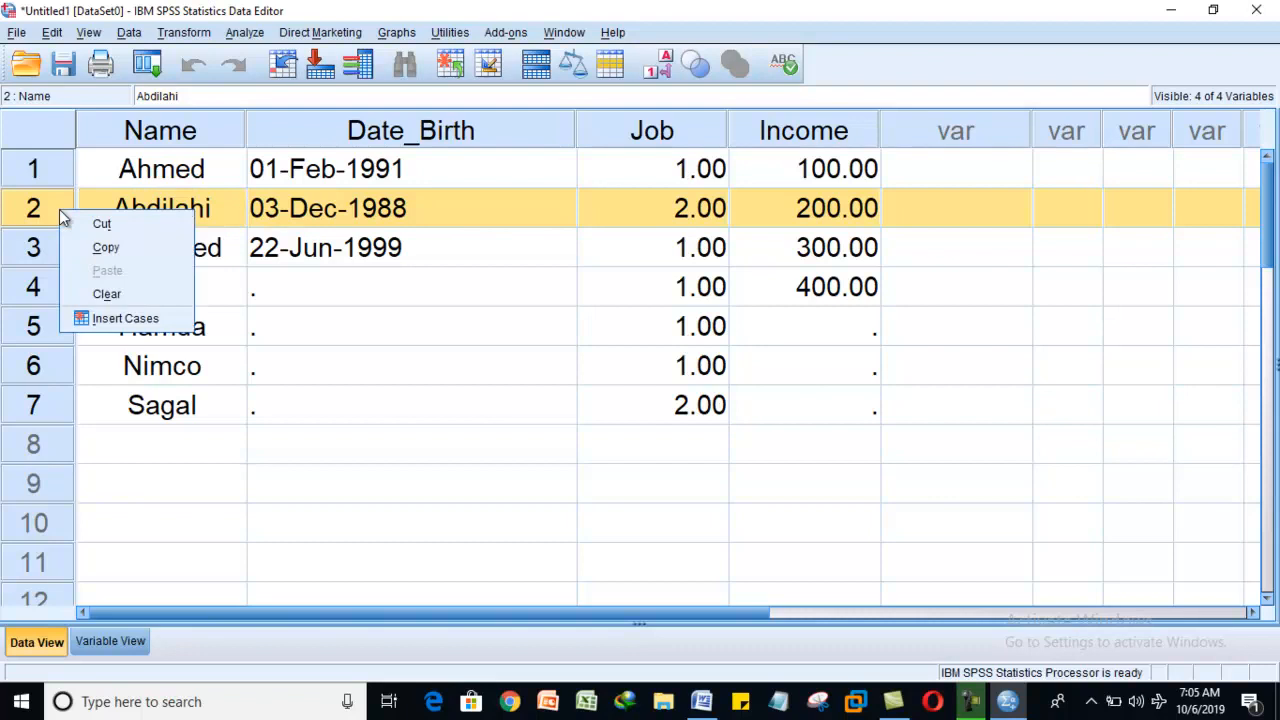
click(116, 320)
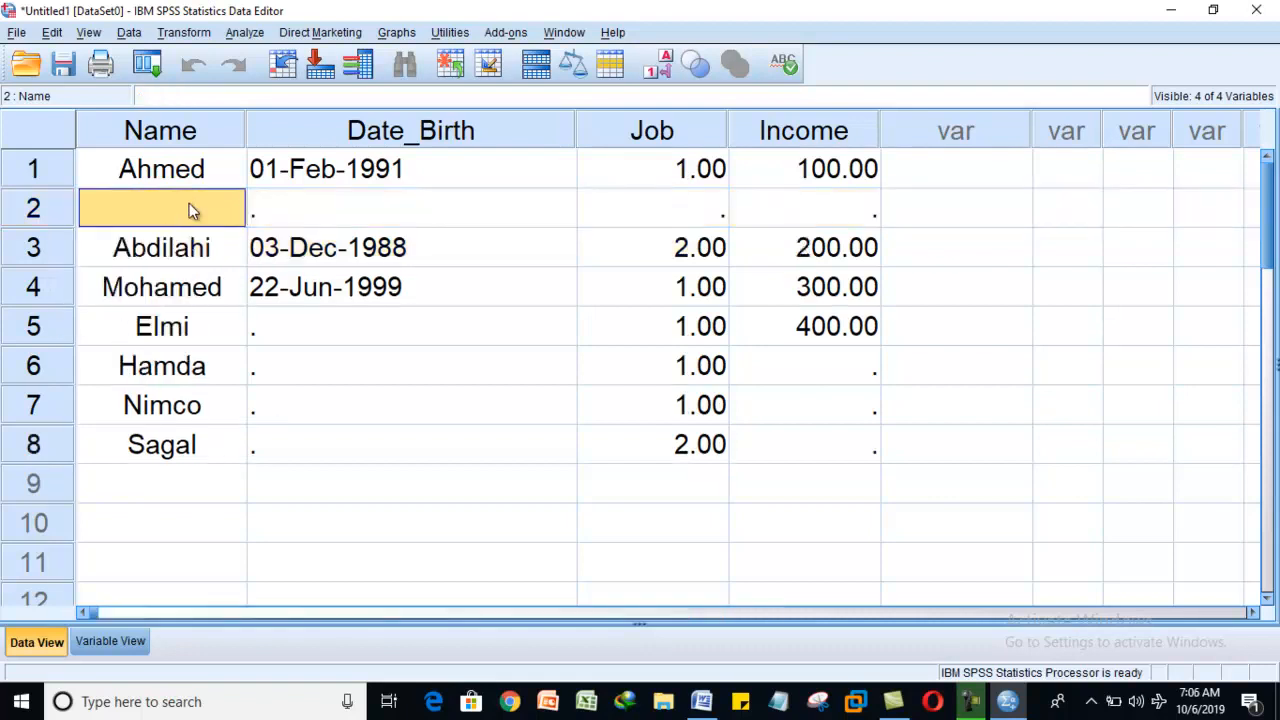
- Examine the cells of the inserted empty case in row 2 and delete that case
click(269, 202)
click(714, 208)
click(912, 225)
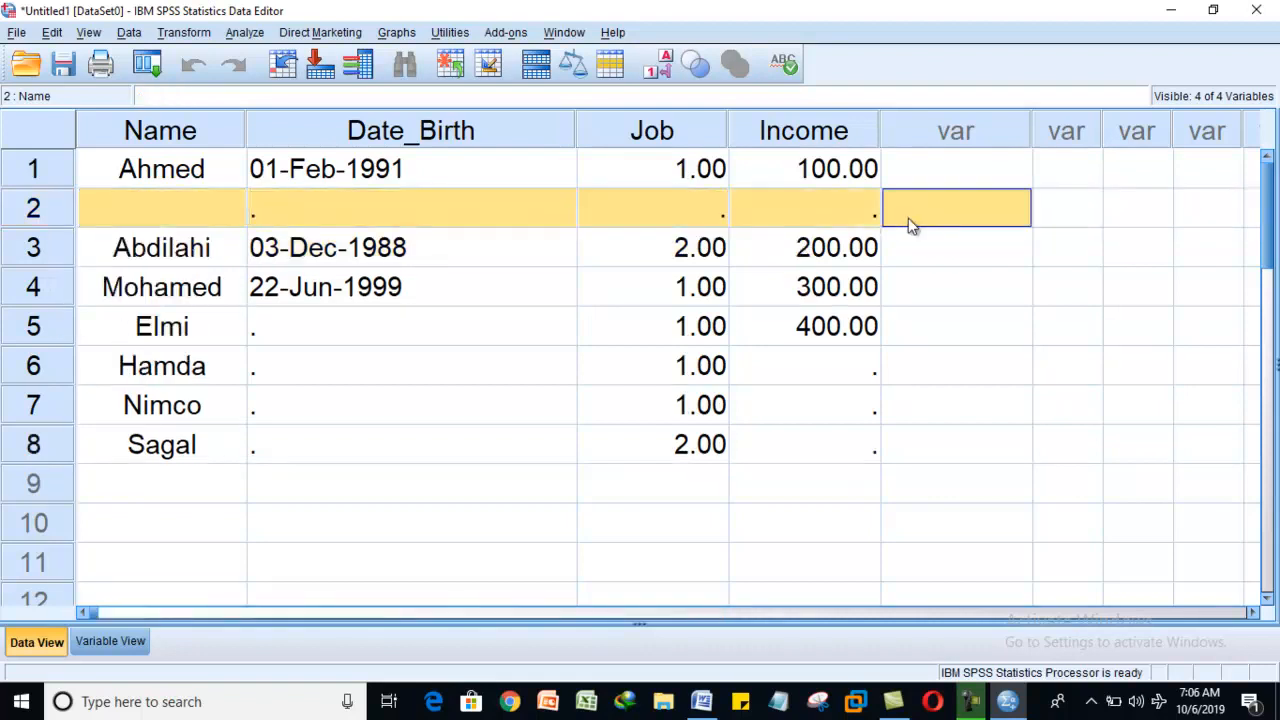
right_click(54, 211)
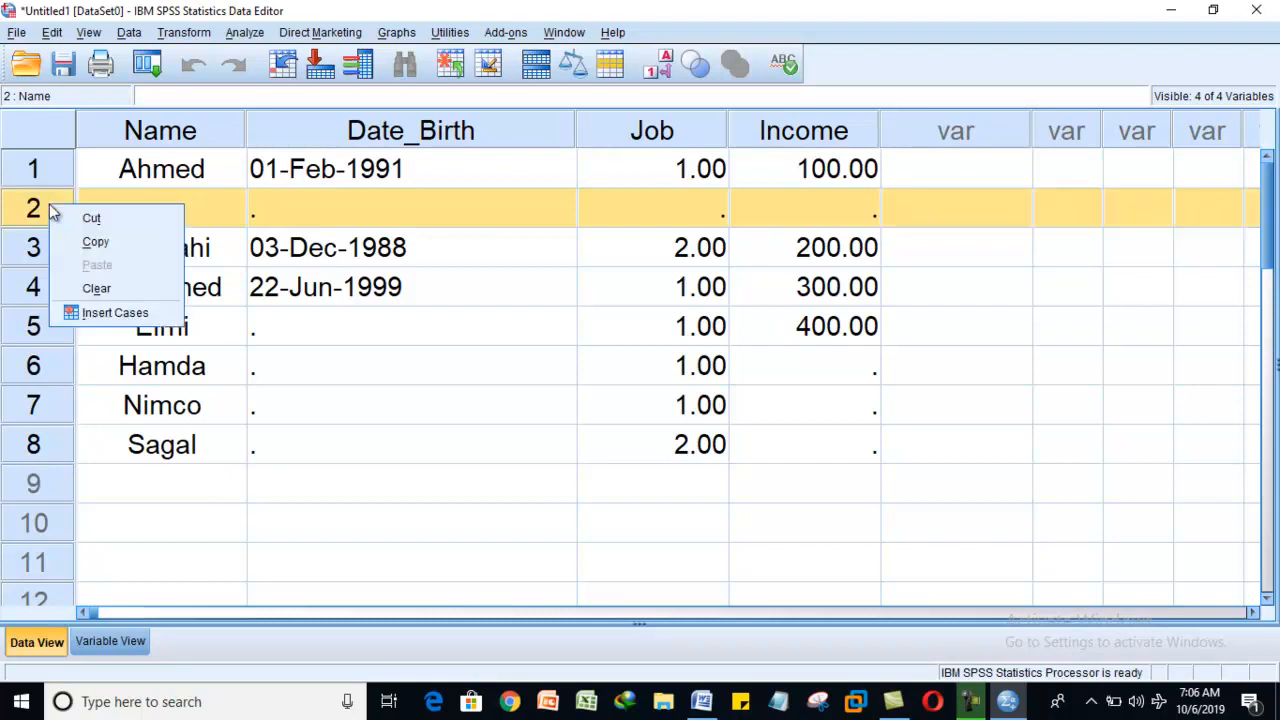
click(90, 289)
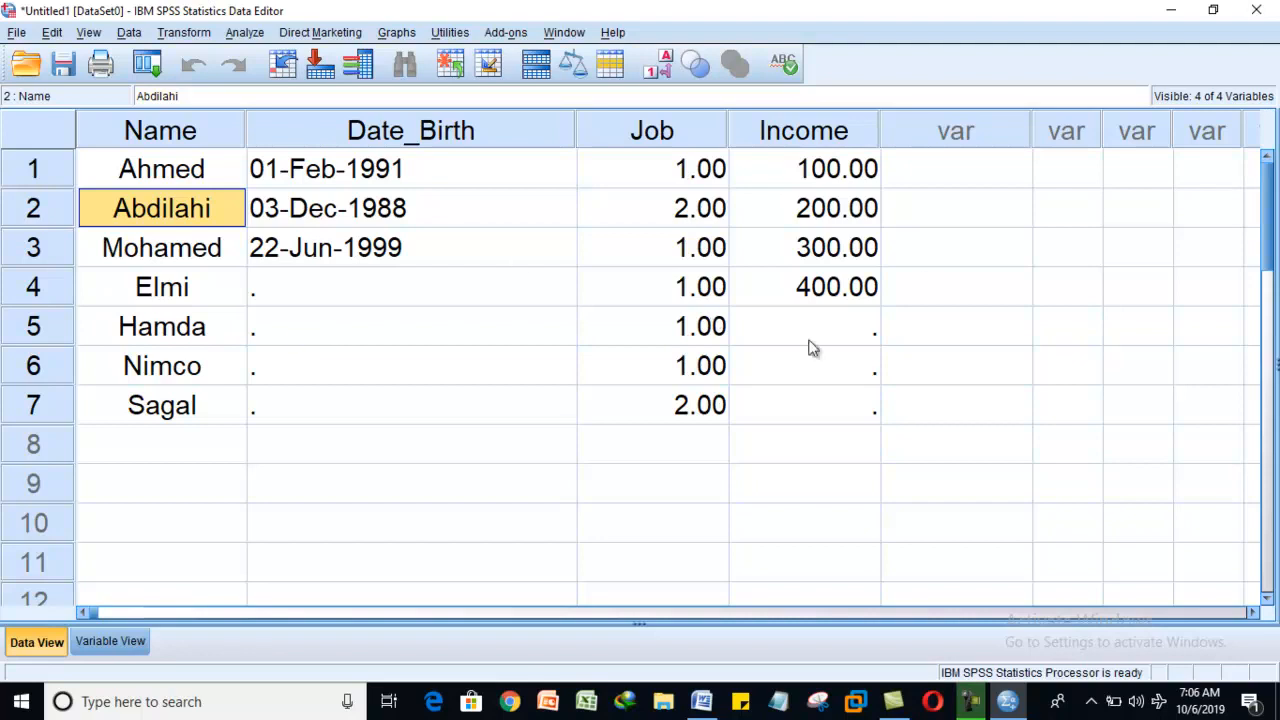
click(108, 645)
click(36, 642)
click(108, 645)
click(24, 652)
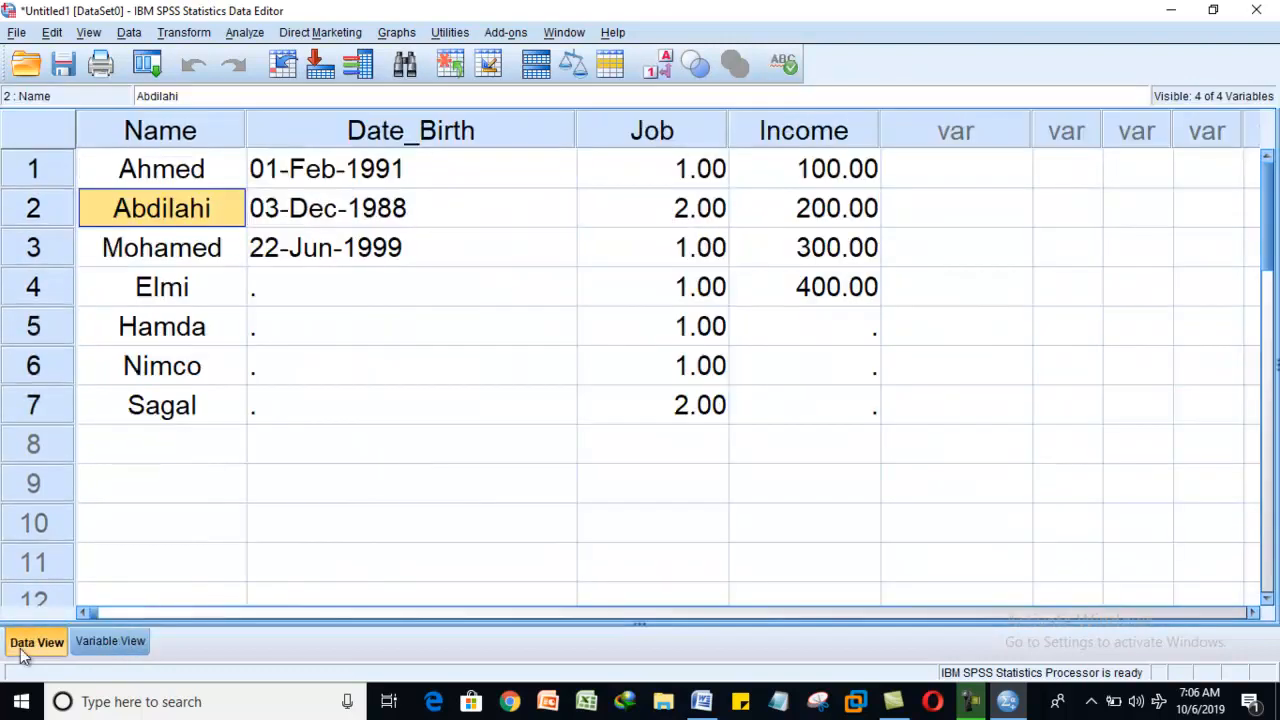
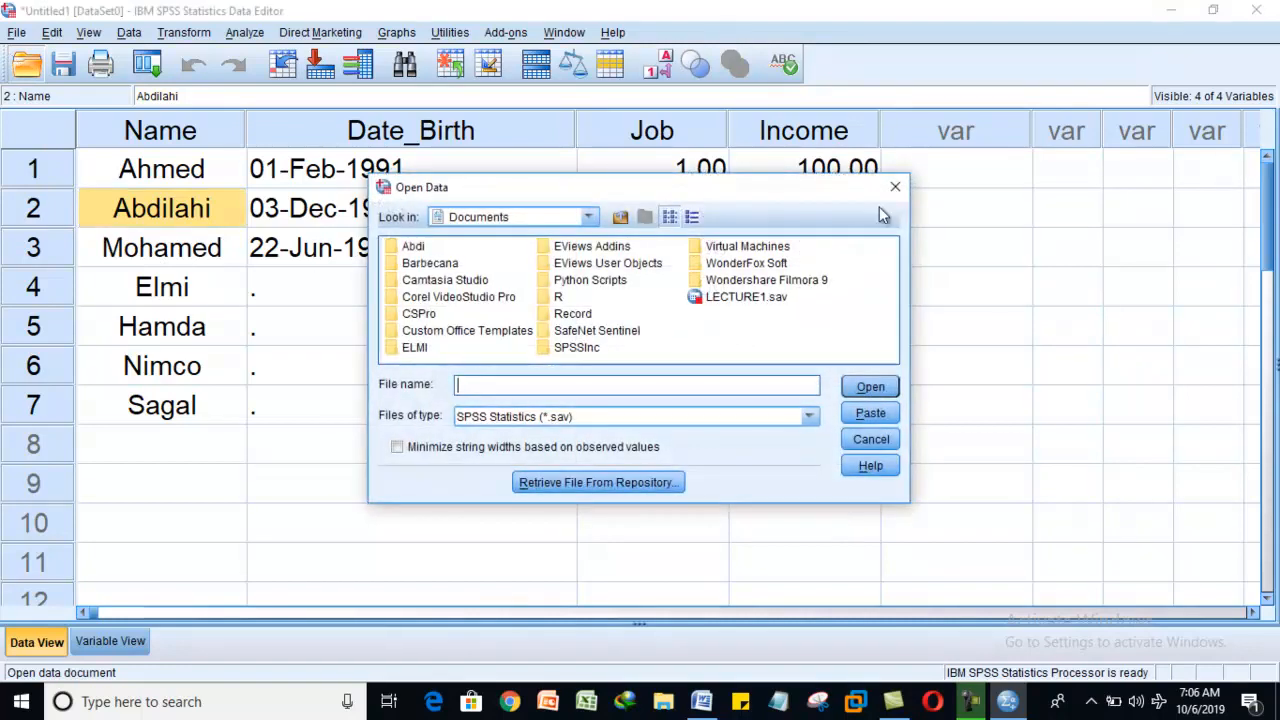
- Examine the Open Data dialog's contents for the Documents folder and dismiss it without opening a file
click(895, 189)
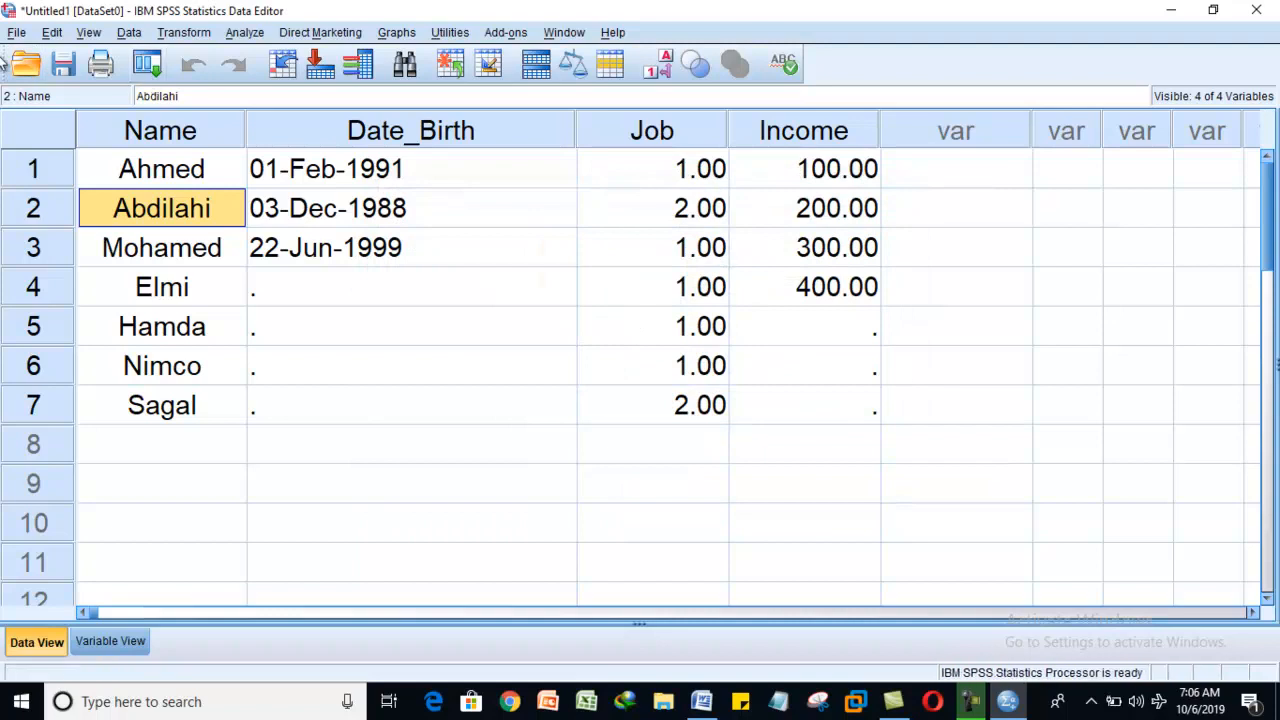
click(26, 64)
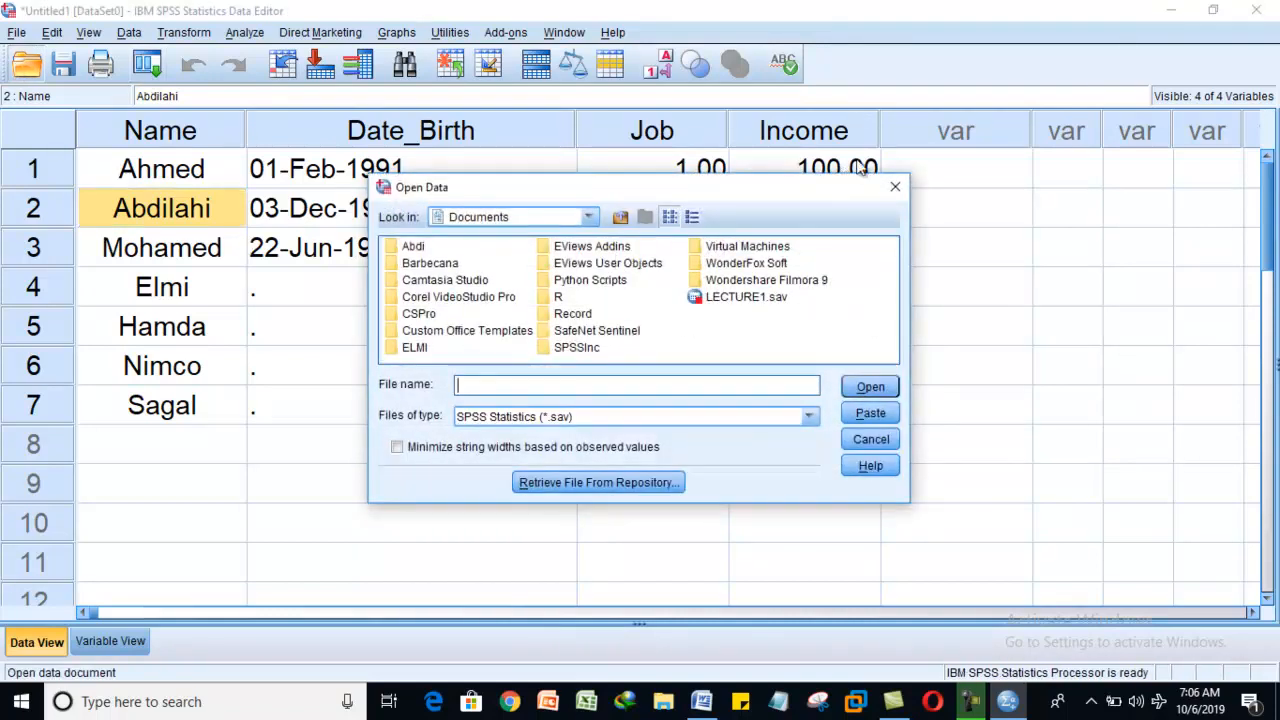
click(892, 187)
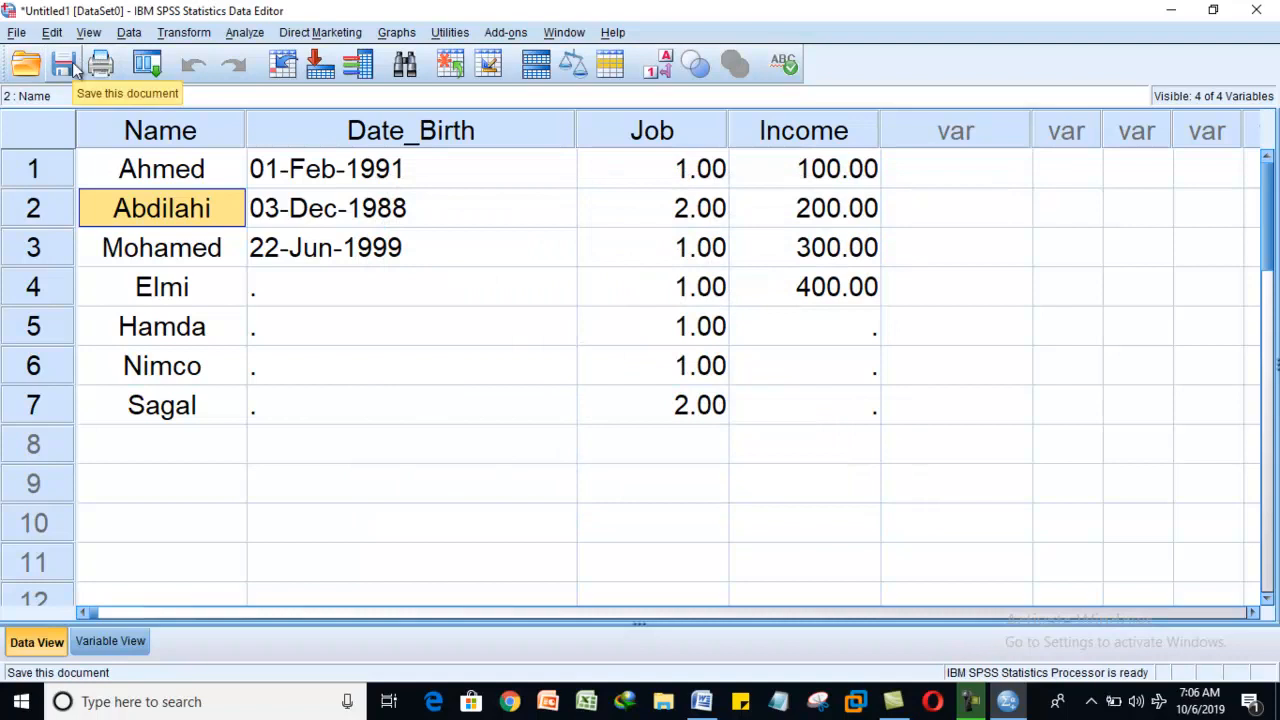
click(26, 64)
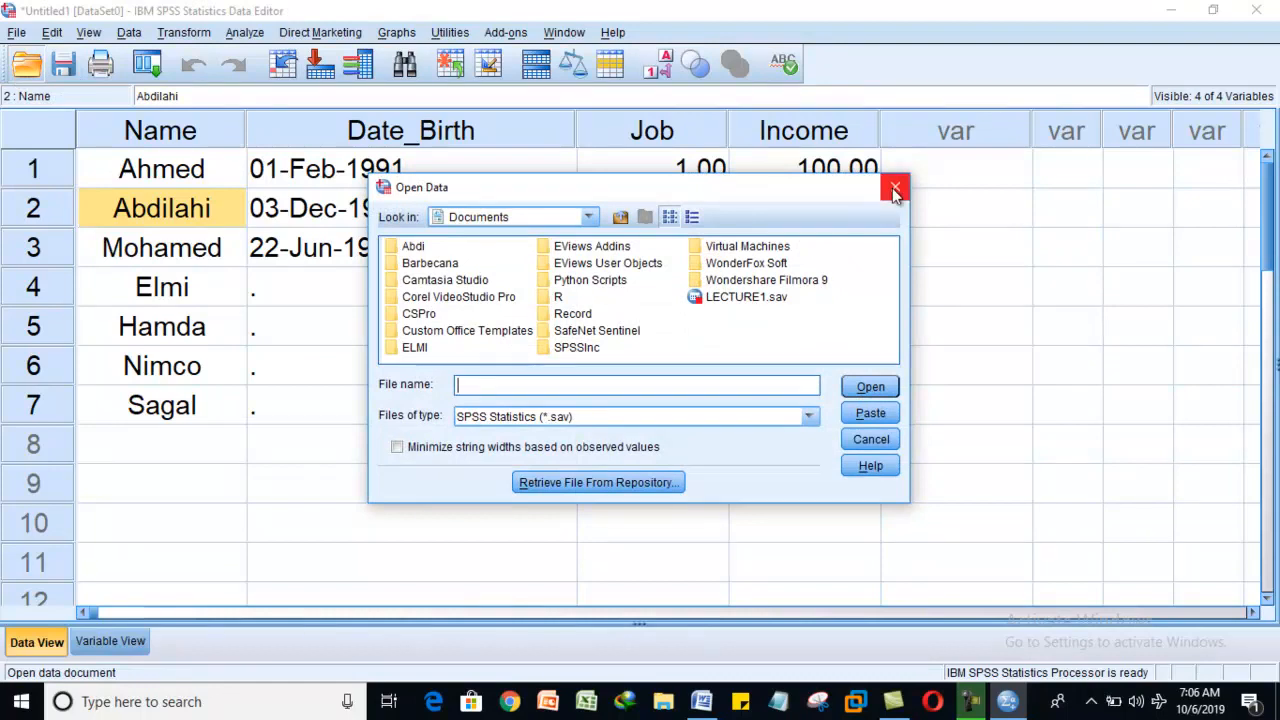
click(895, 190)
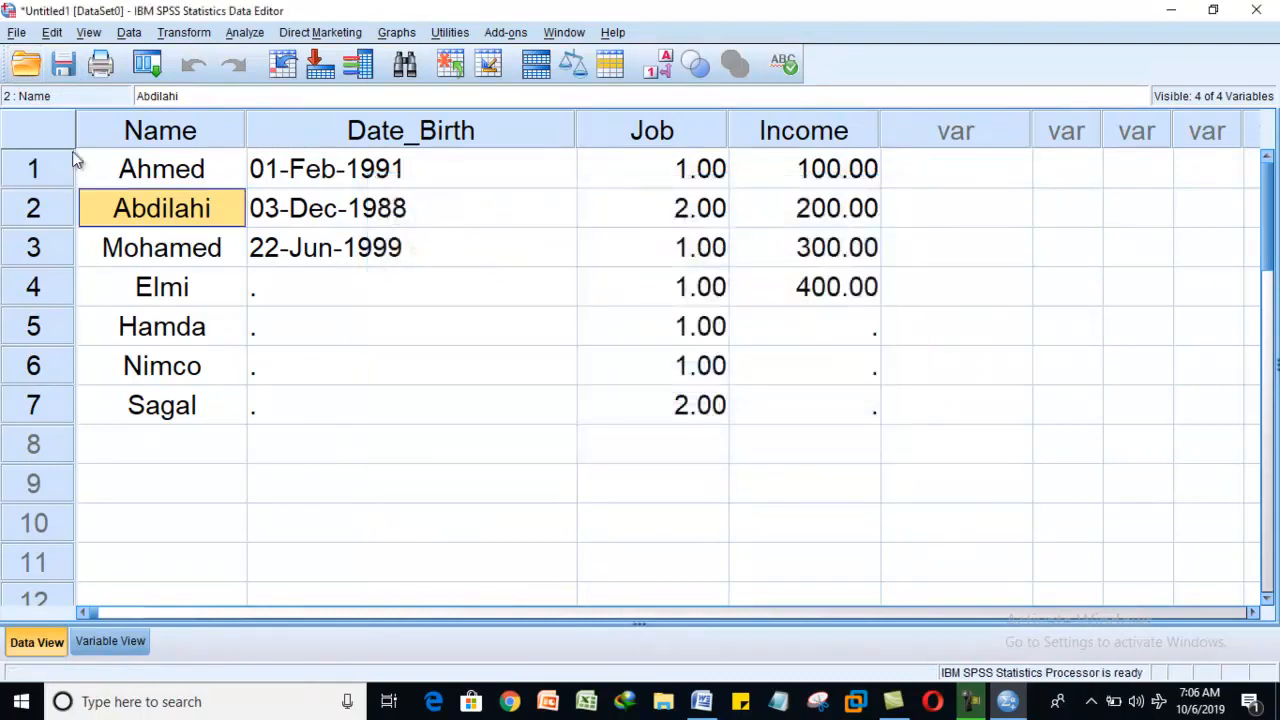
- Save the dataset to the Desktop as an SPSS Statistics file named Dta Entry
click(63, 64)
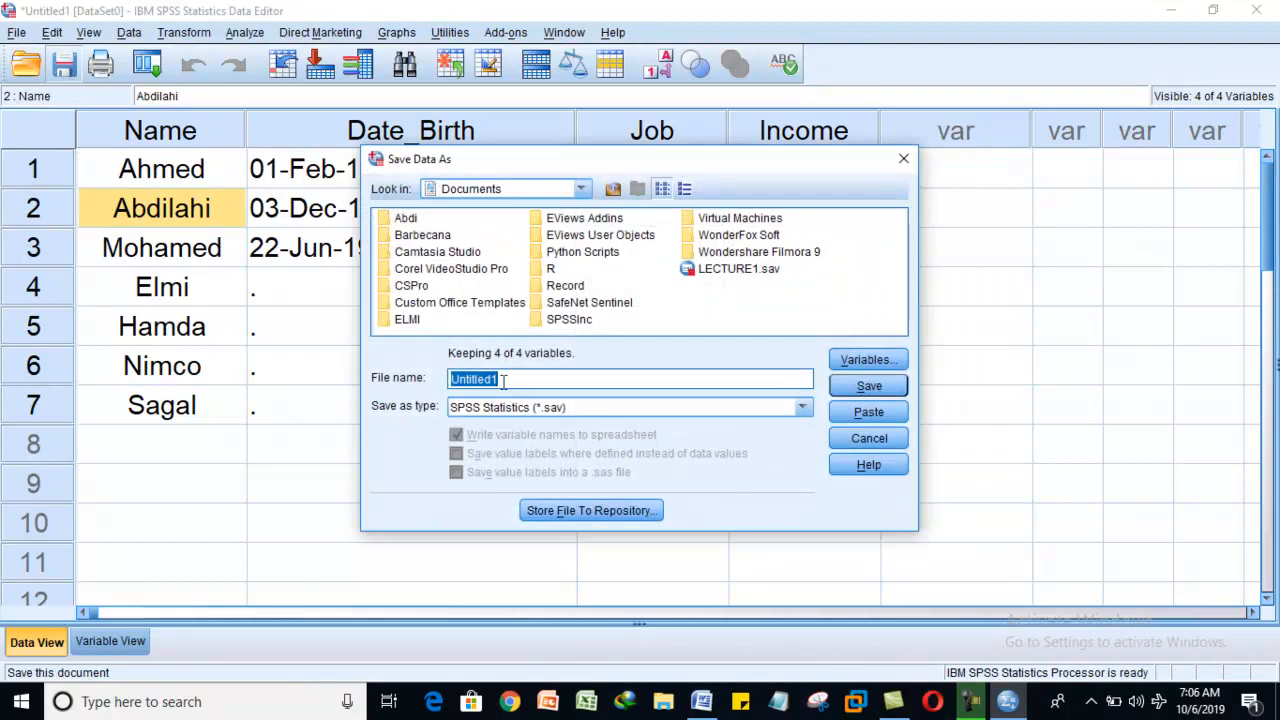
key(BackSpace)
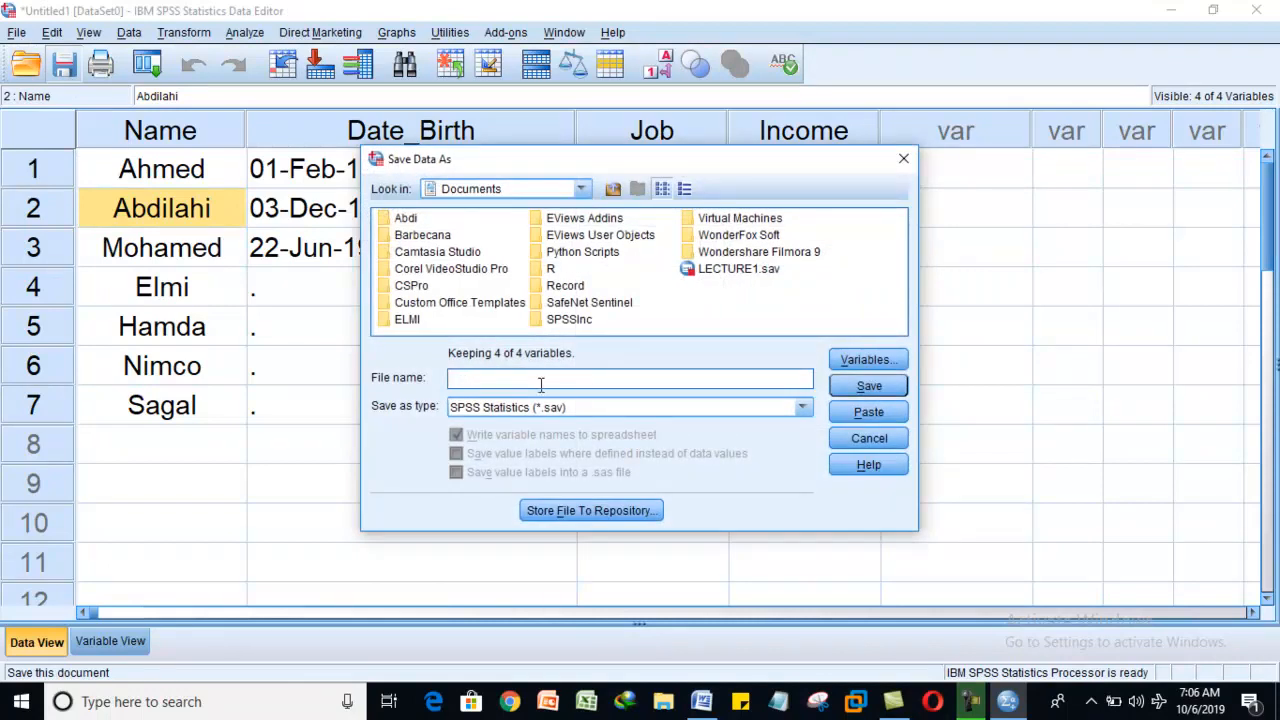
text(Dta Entry)
click(581, 188)
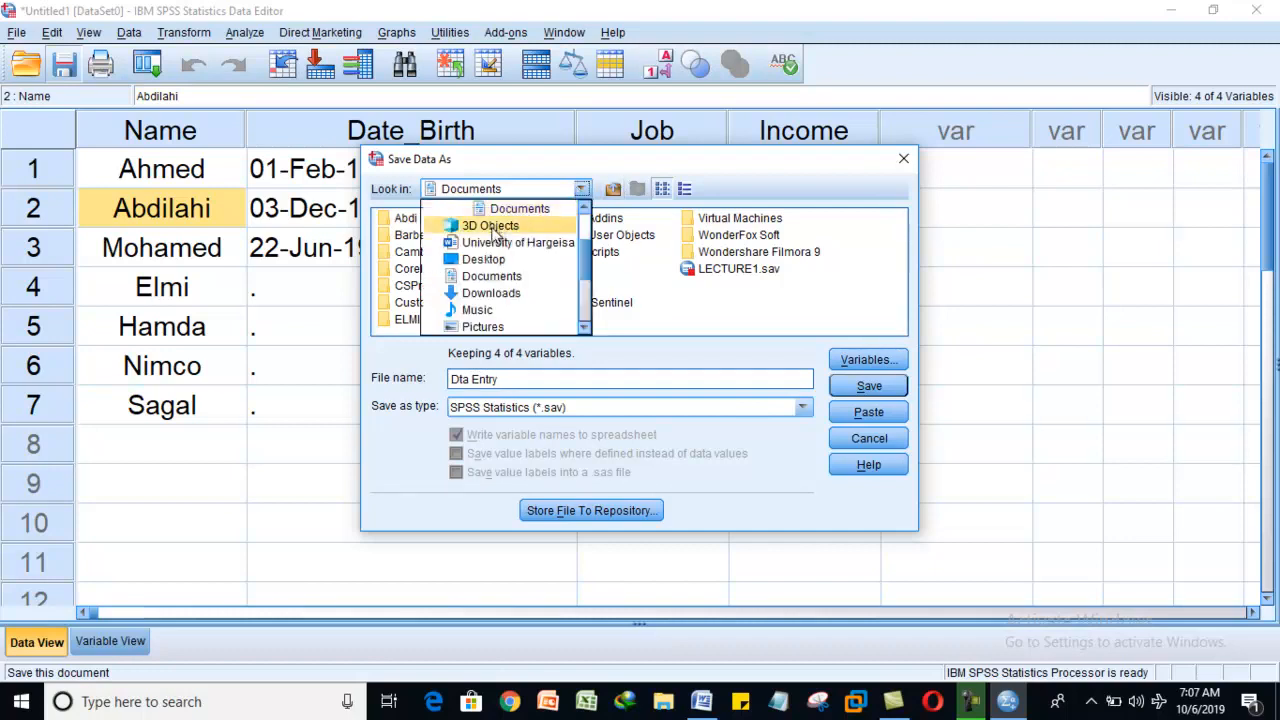
click(485, 256)
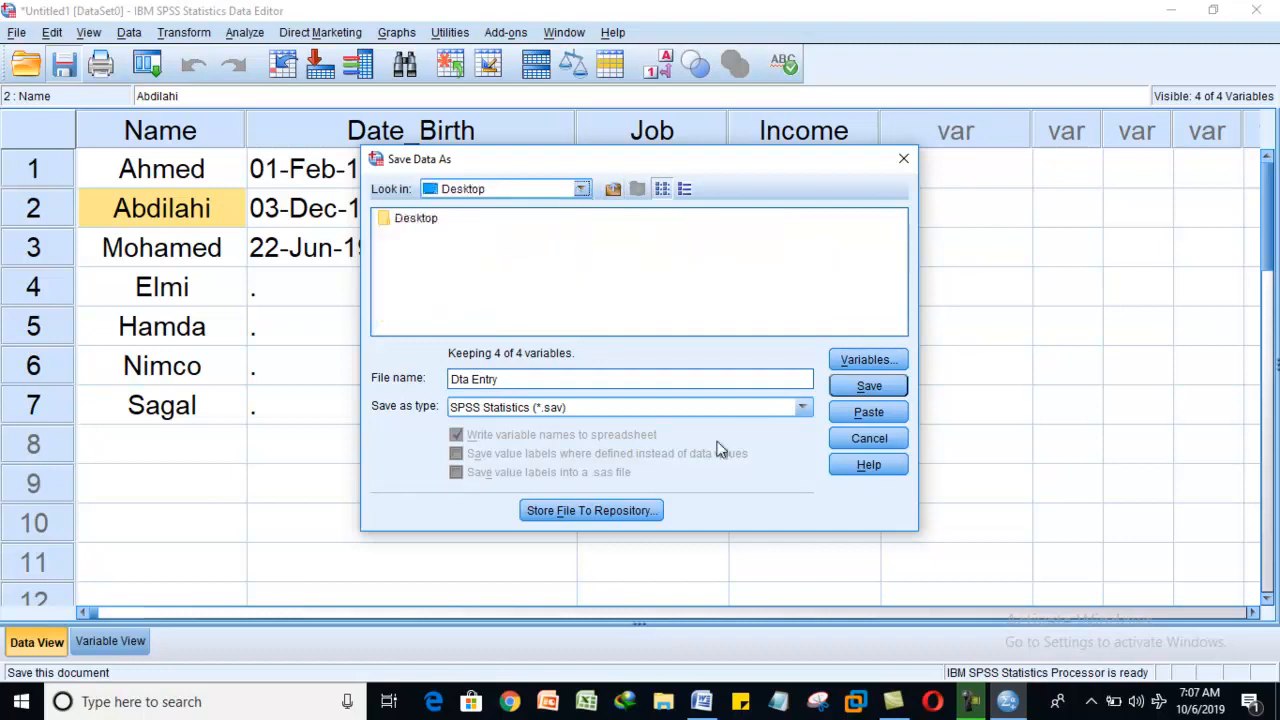
click(866, 387)
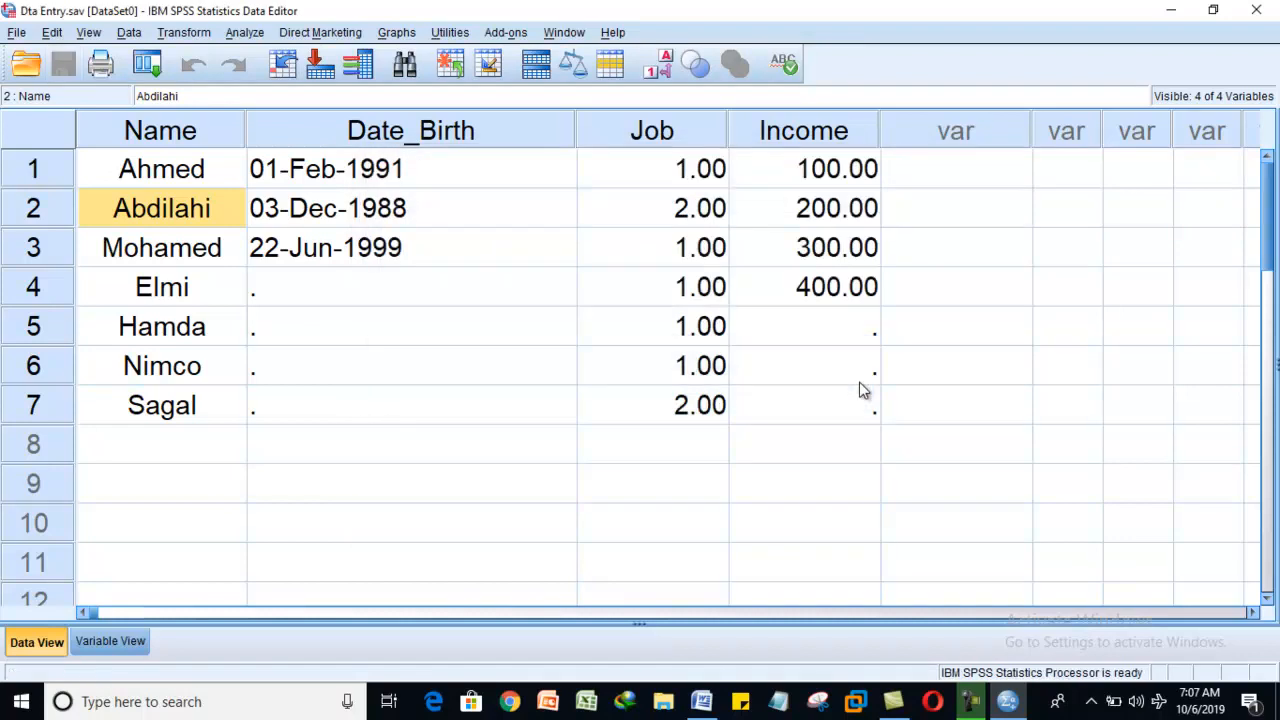
- Try to close the saved Dta Entry dataset, and close the blank Untitled2 dataset
click(1256, 10)
click(632, 376)
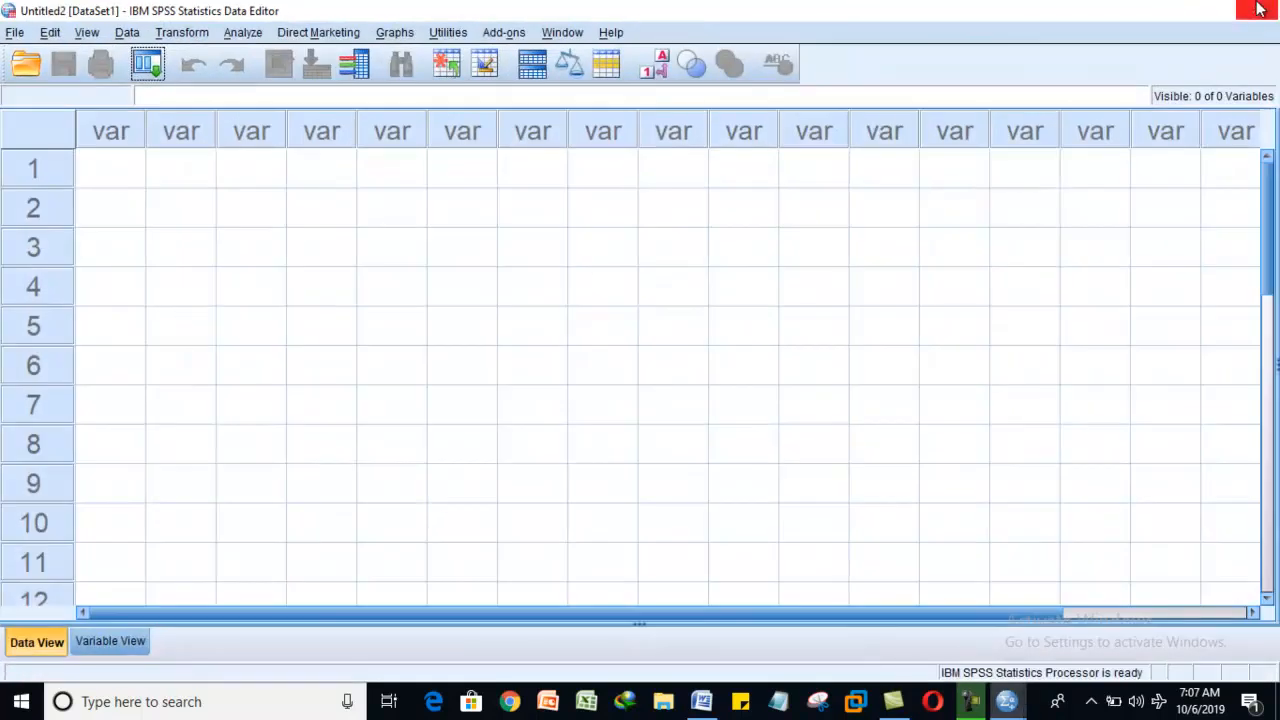
click(1258, 10)
- Create a new empty dataset and show its Data View and Variable View
click(15, 33)
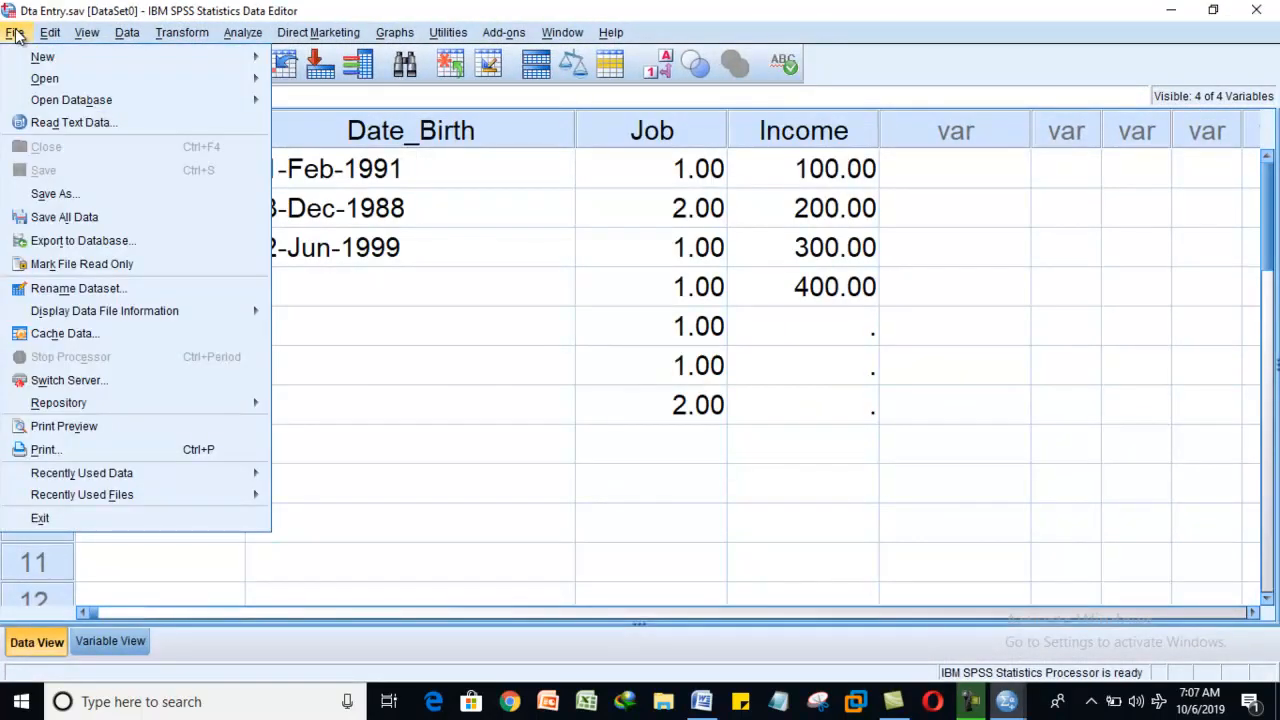
mouse_move(90, 79)
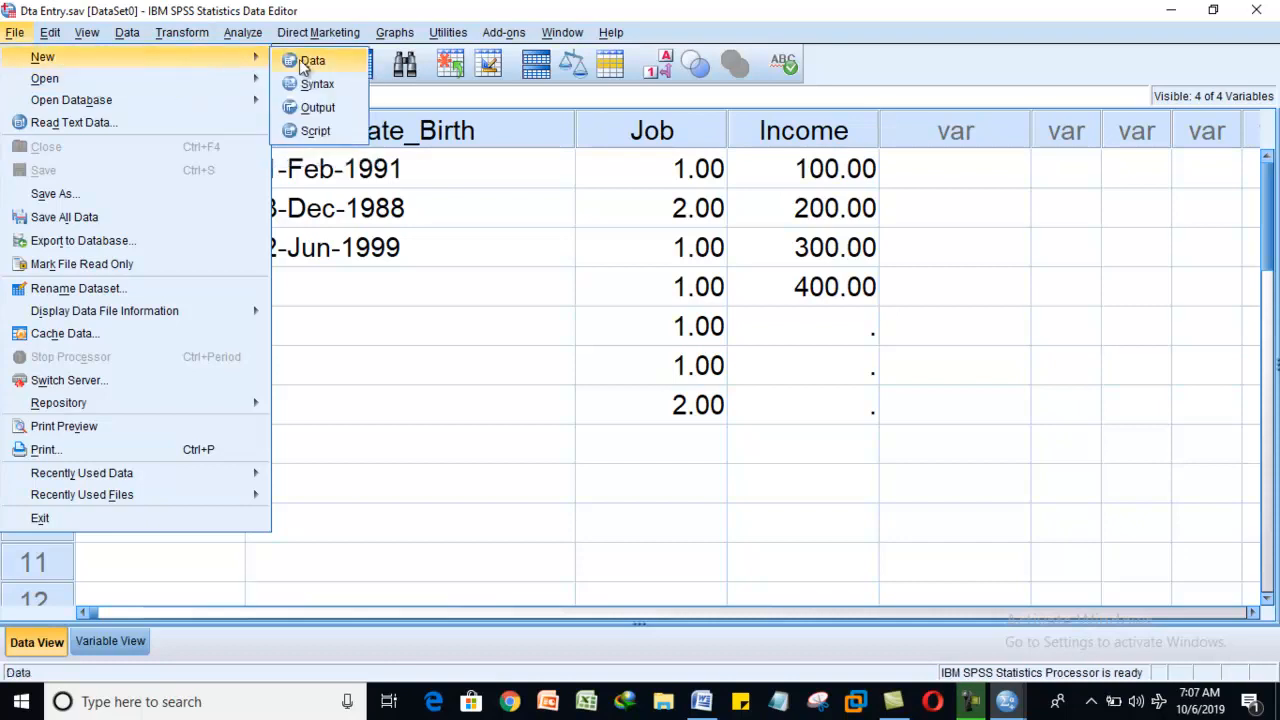
click(578, 300)
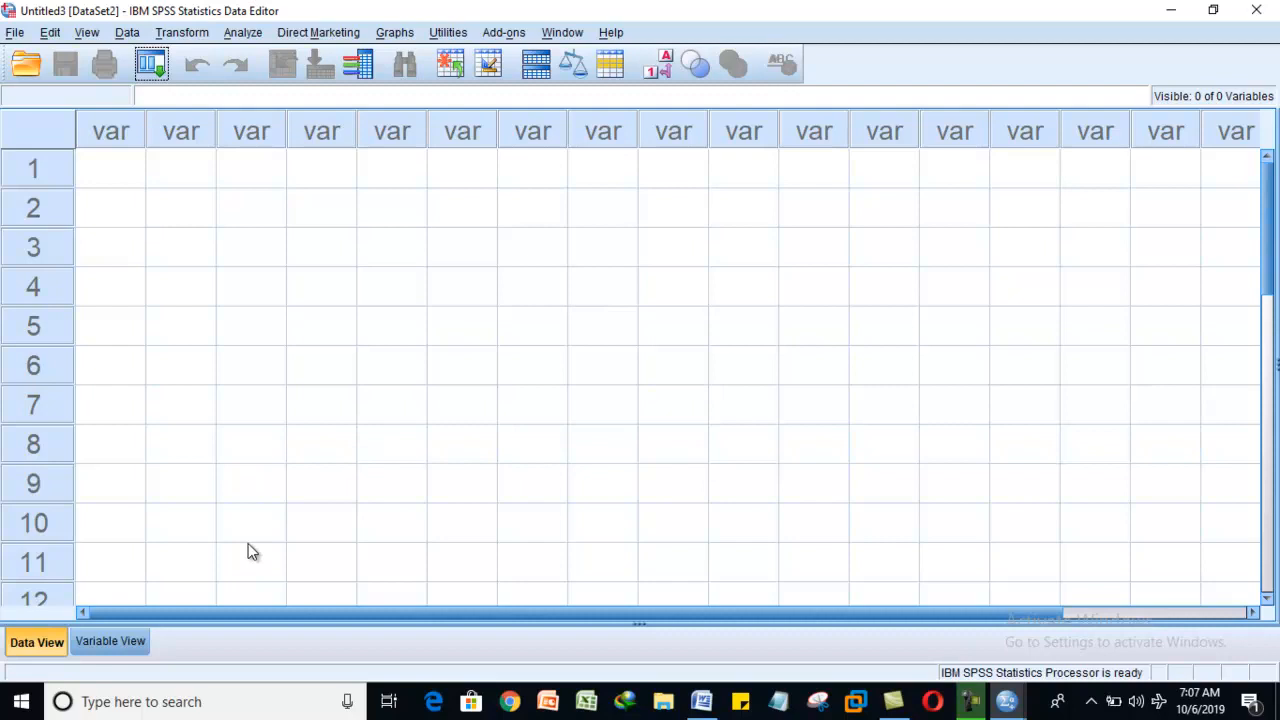
click(104, 641)
click(38, 641)
click(86, 643)
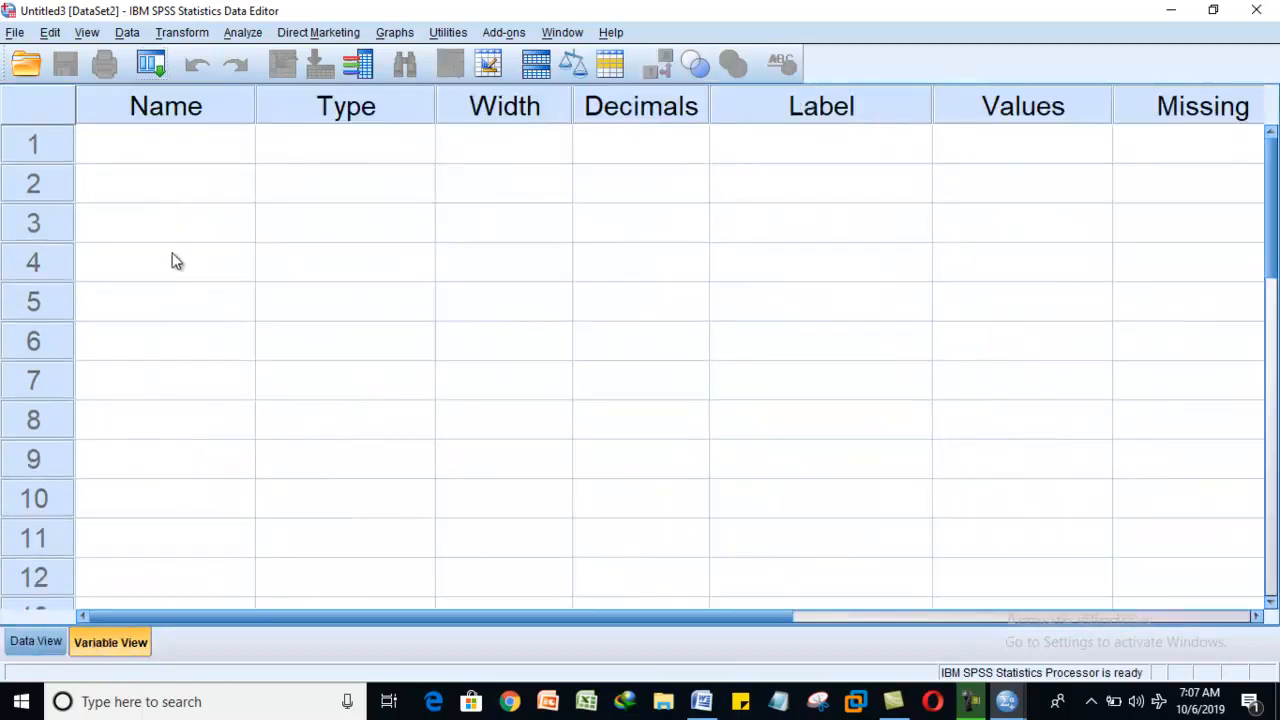
- Open Dta Entry.sav from the Desktop in a new window
click(26, 64)
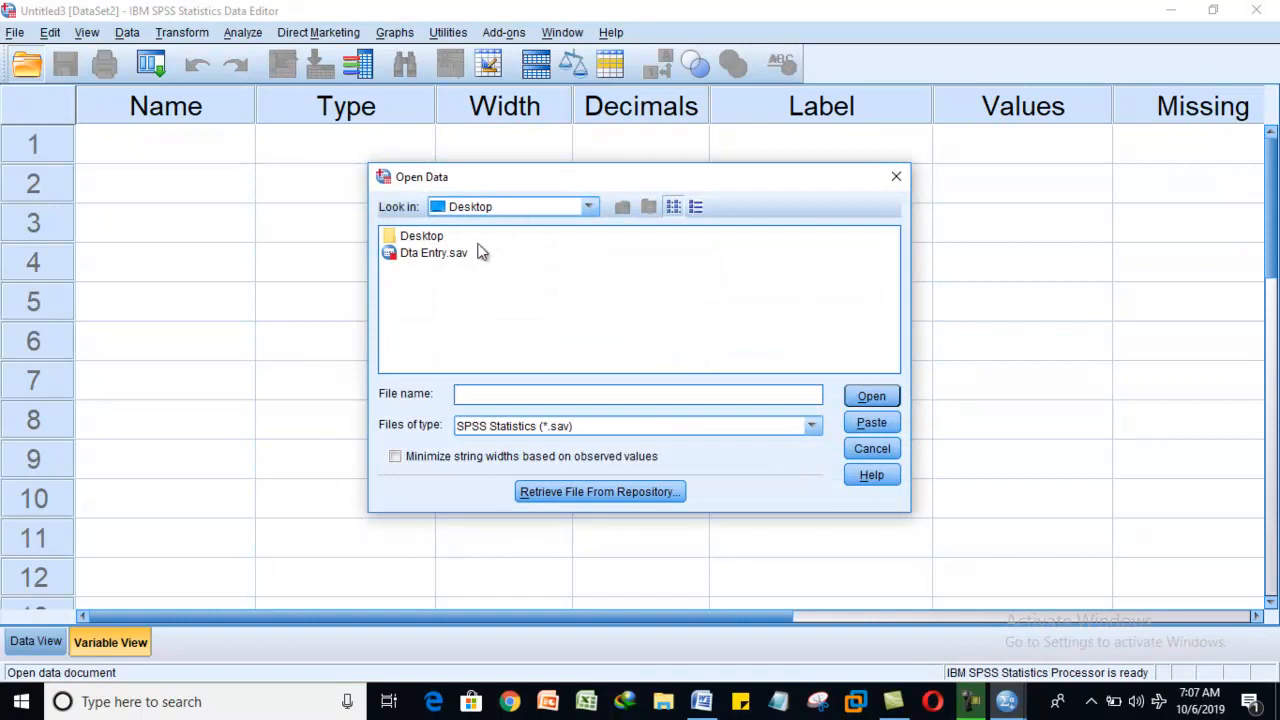
click(589, 207)
click(571, 226)
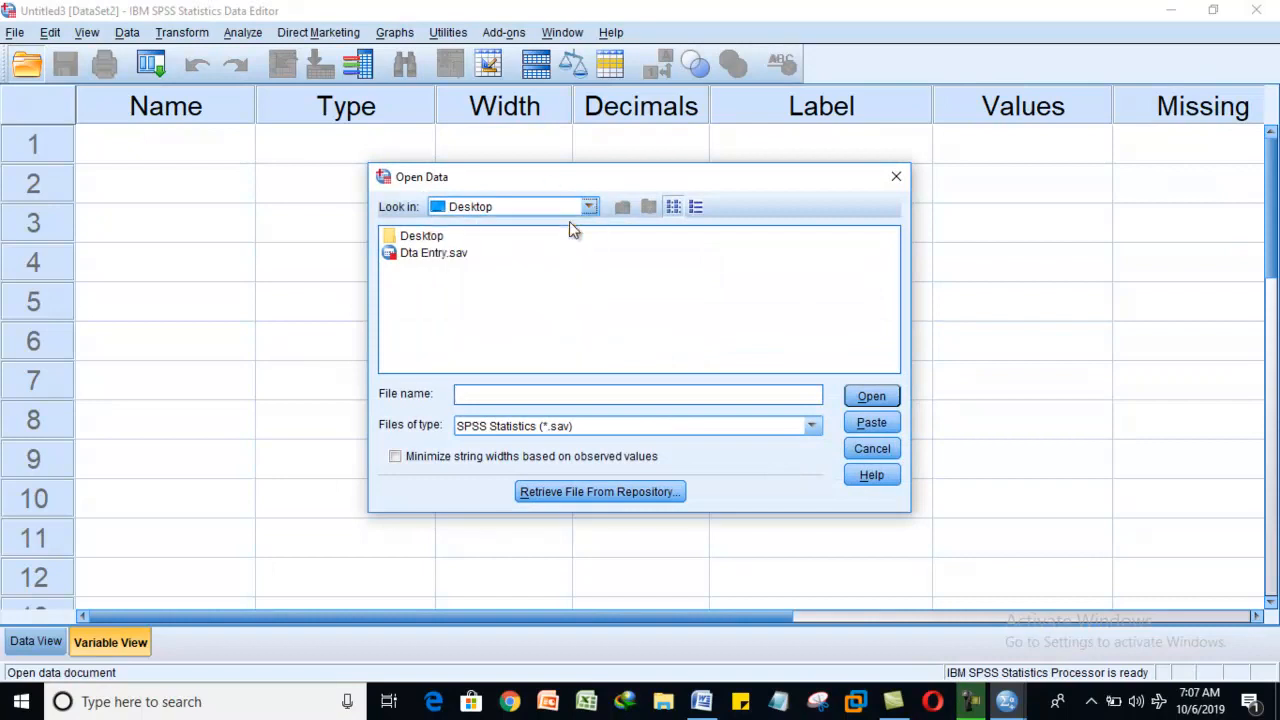
click(454, 254)
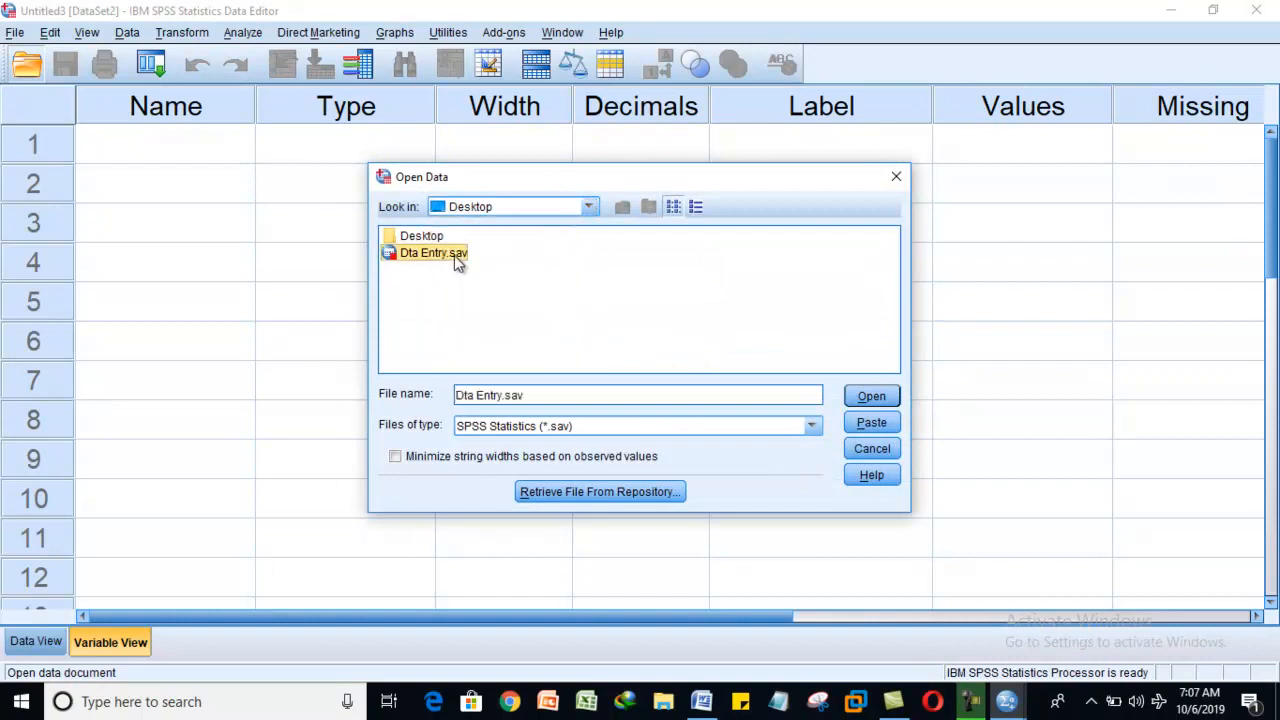
click(871, 396)
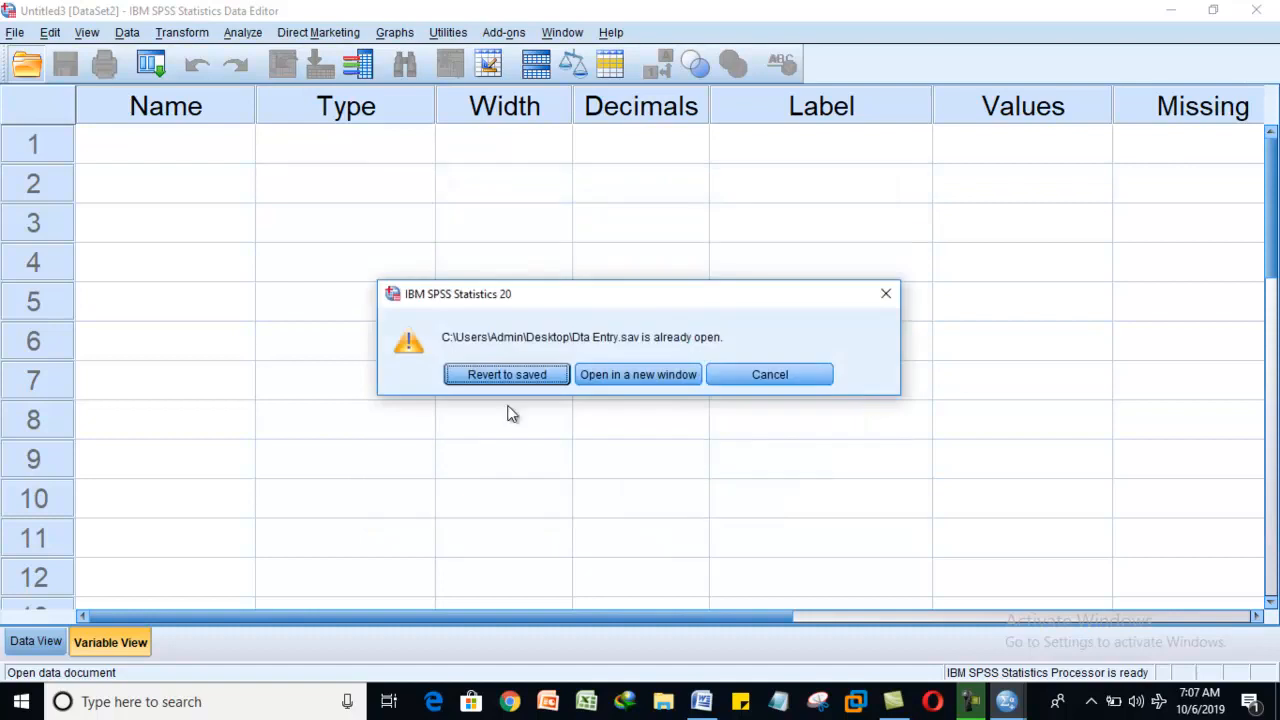
click(618, 376)
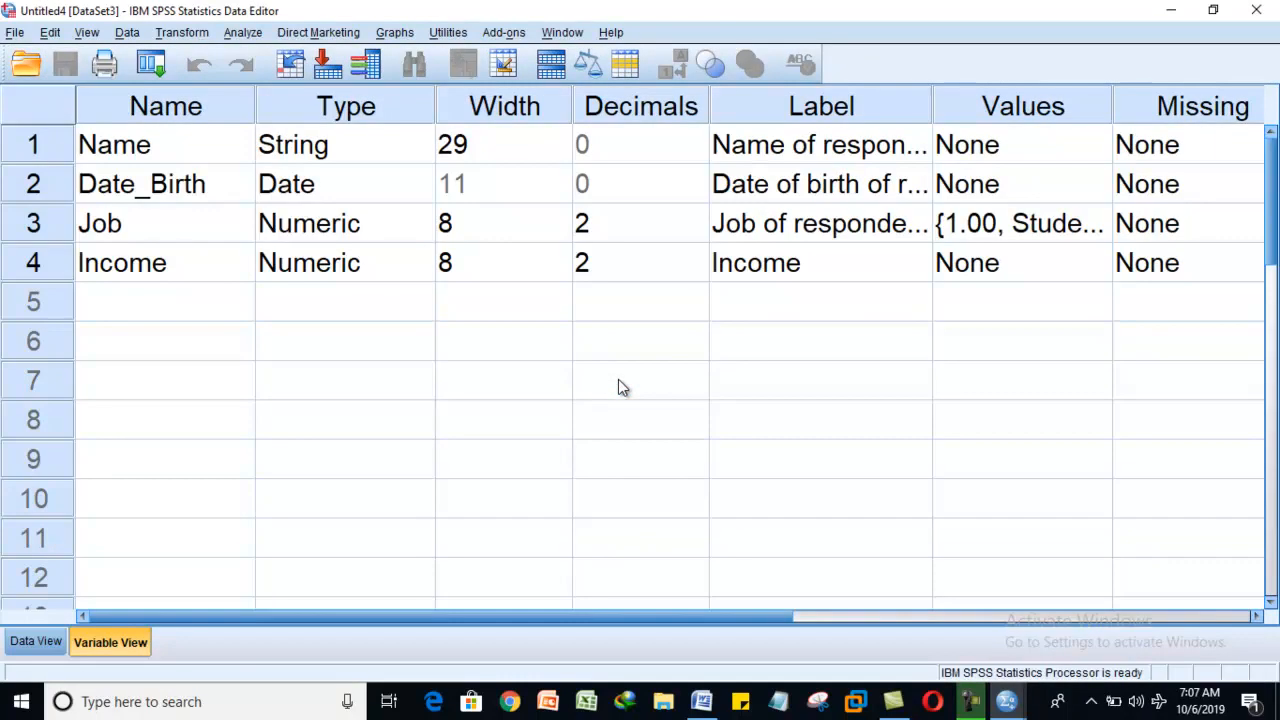
- Examine the file types that can be opened as data, choose All Files, and dismiss the dialog without opening anything
click(27, 65)
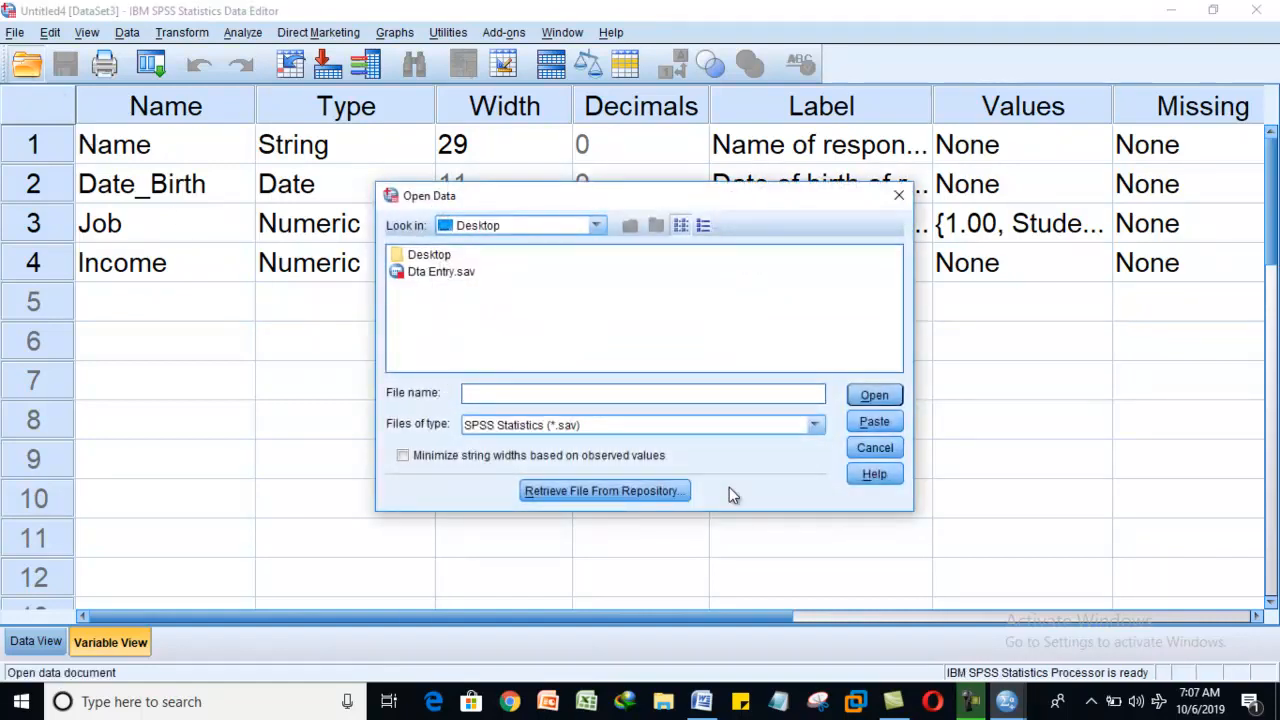
click(815, 426)
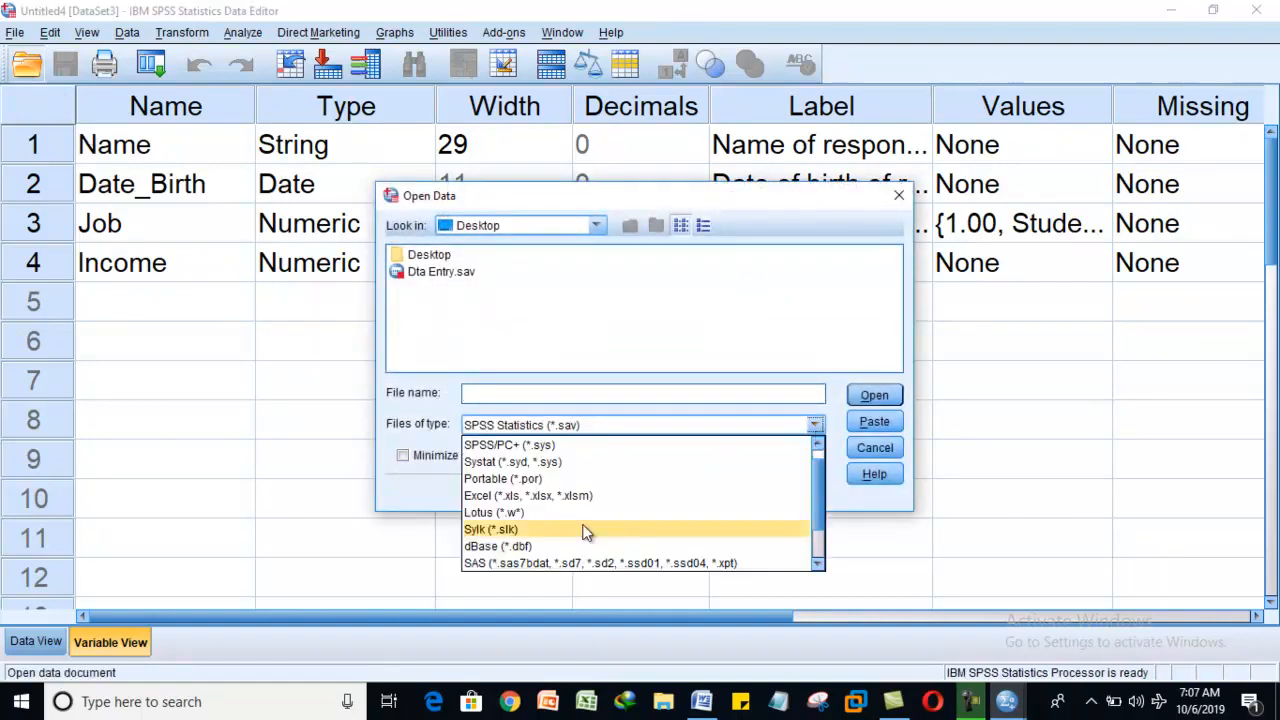
scroll(818, 475, down, 1)
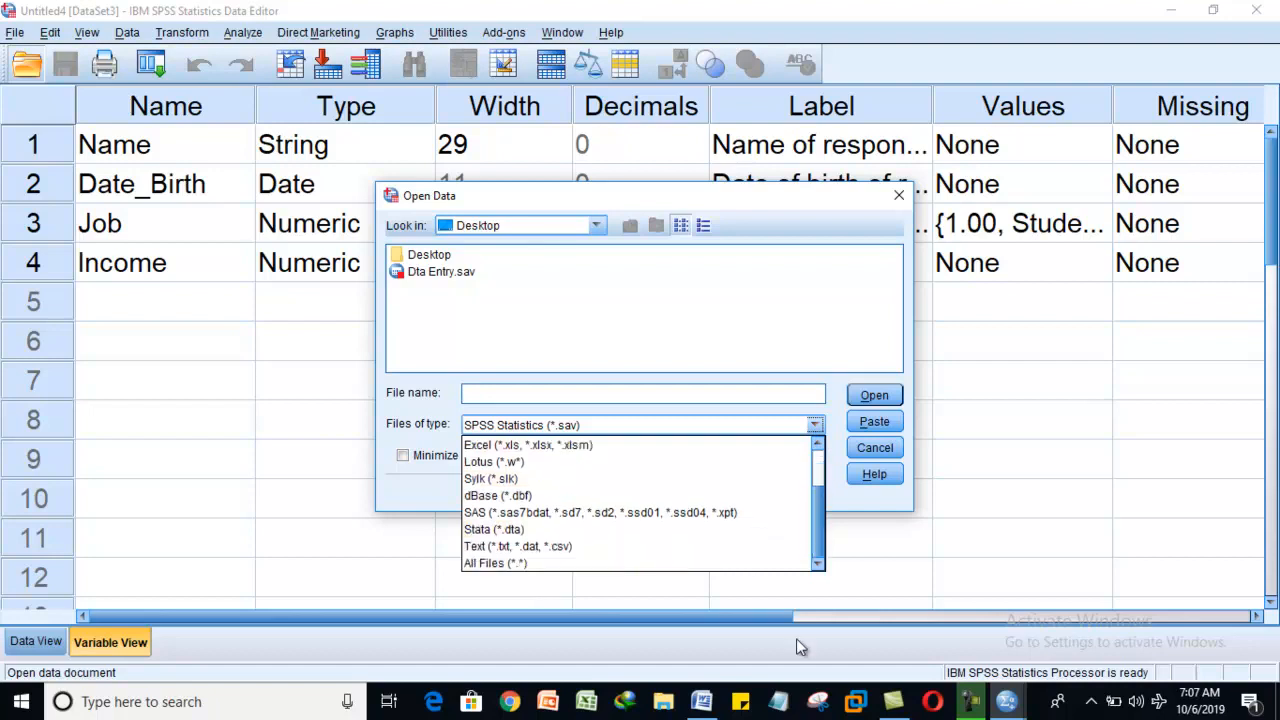
click(498, 563)
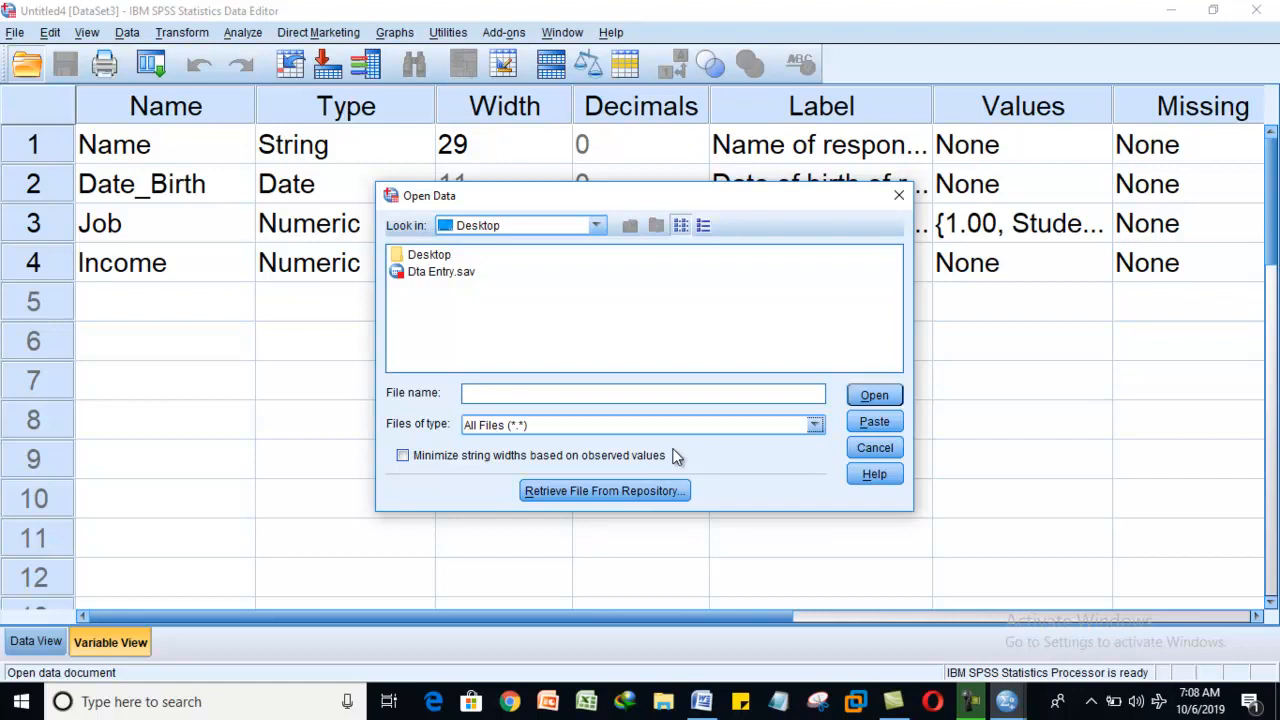
click(901, 194)
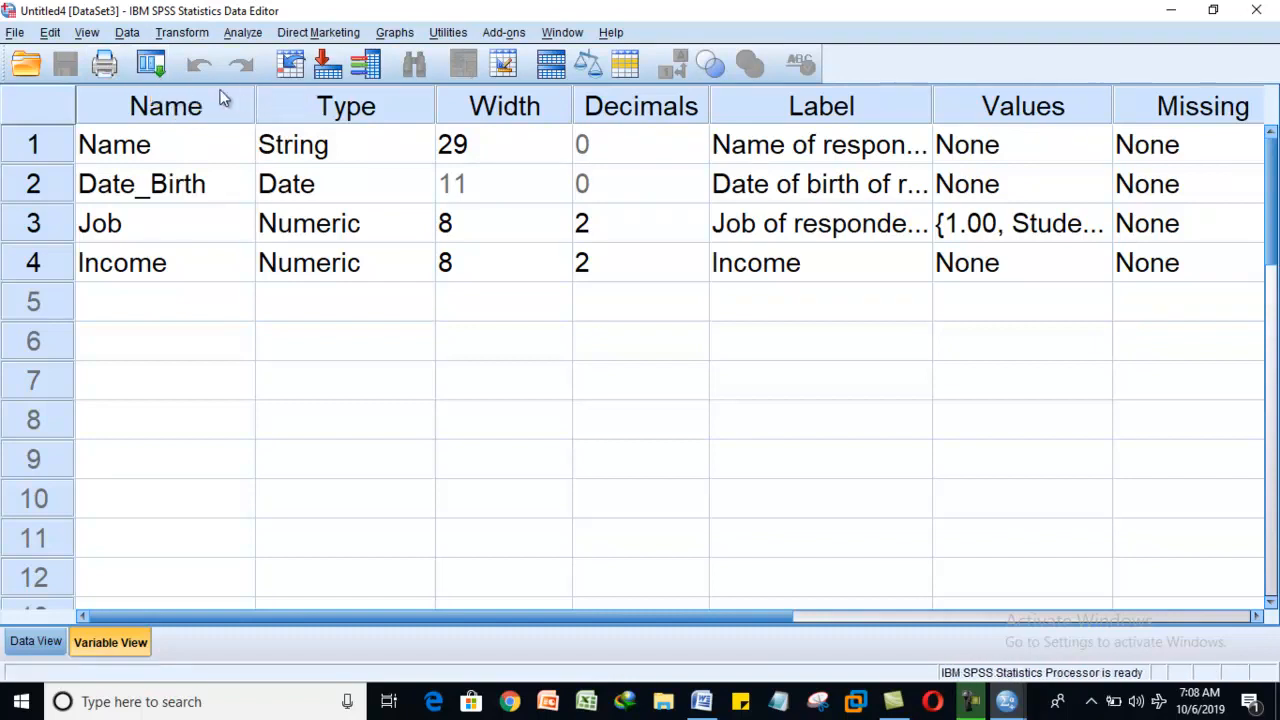
- Look through the list of recently used dialogs and switch to Data View
click(152, 65)
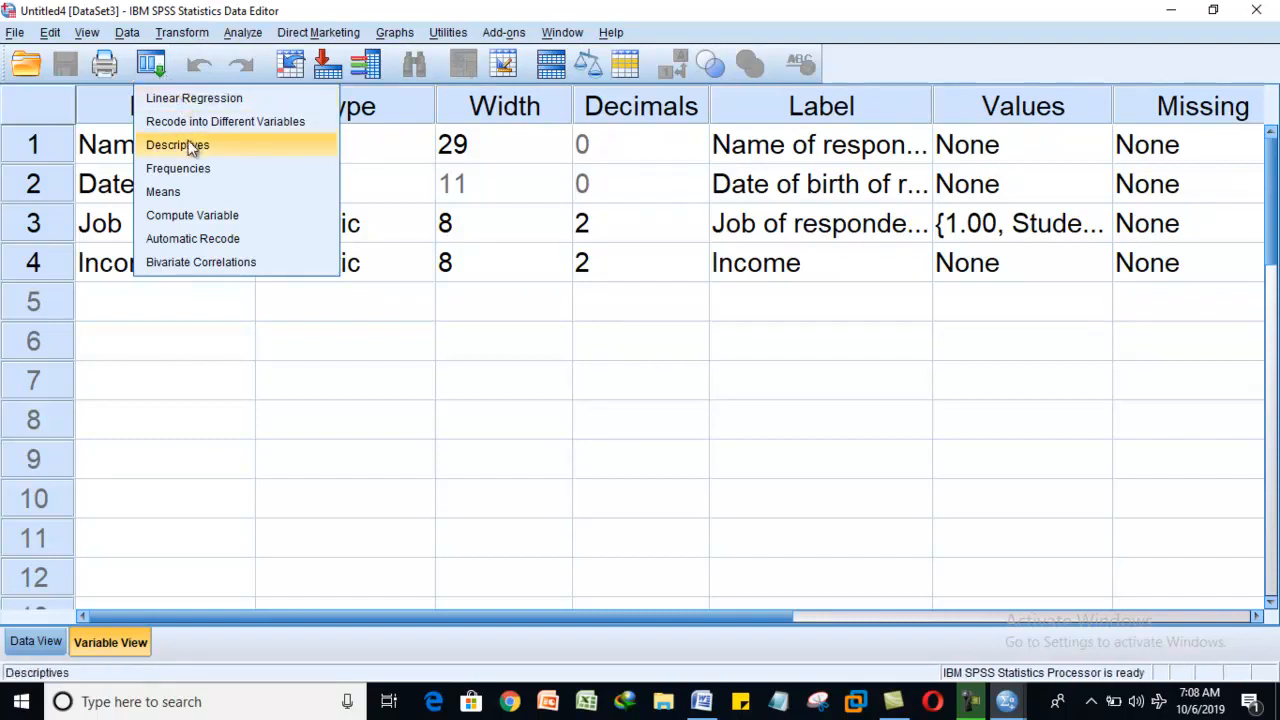
click(392, 229)
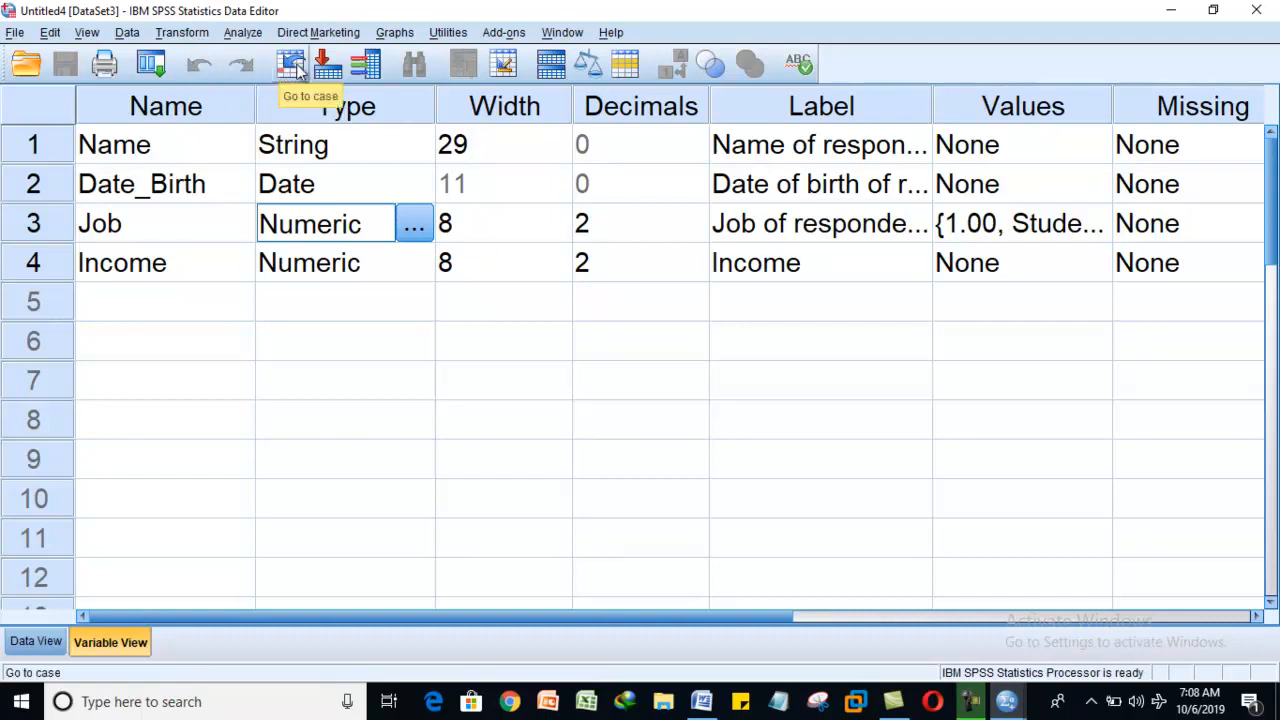
click(36, 641)
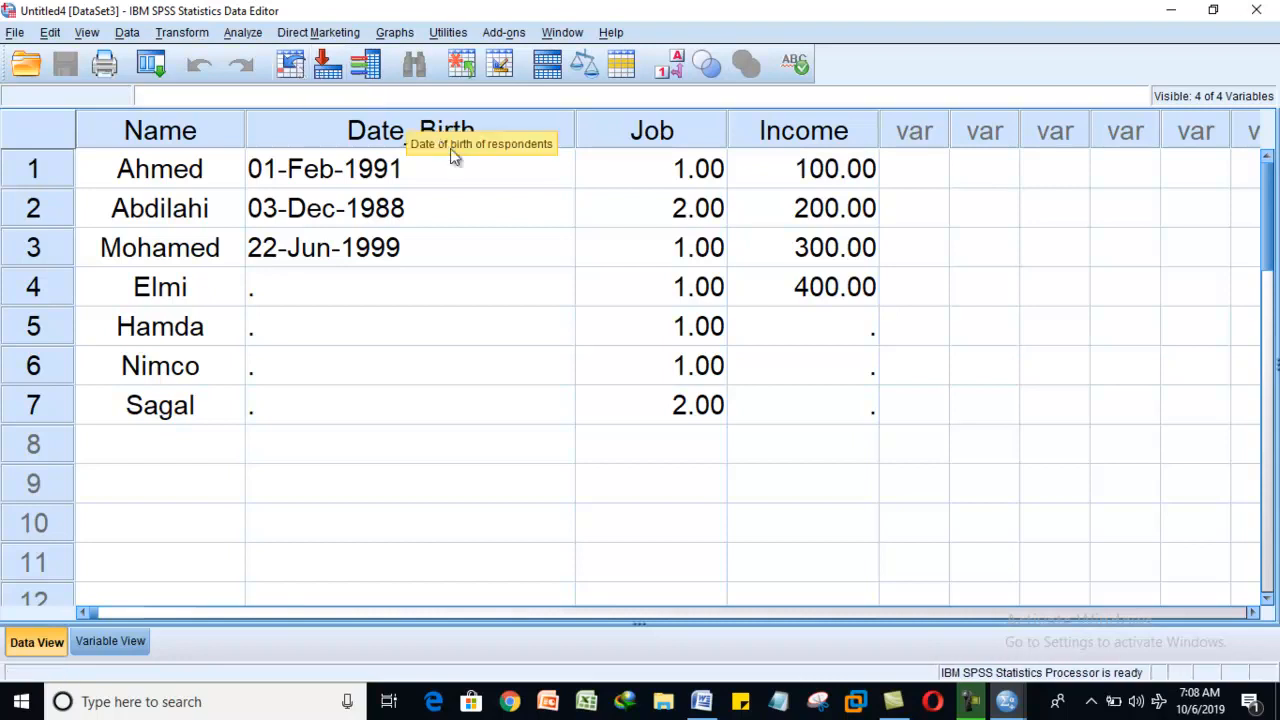
- Select the whole block of respondent data, and highlight the Name, Date_Birth, Job and Income variables one by one
drag(230, 182, 873, 420)
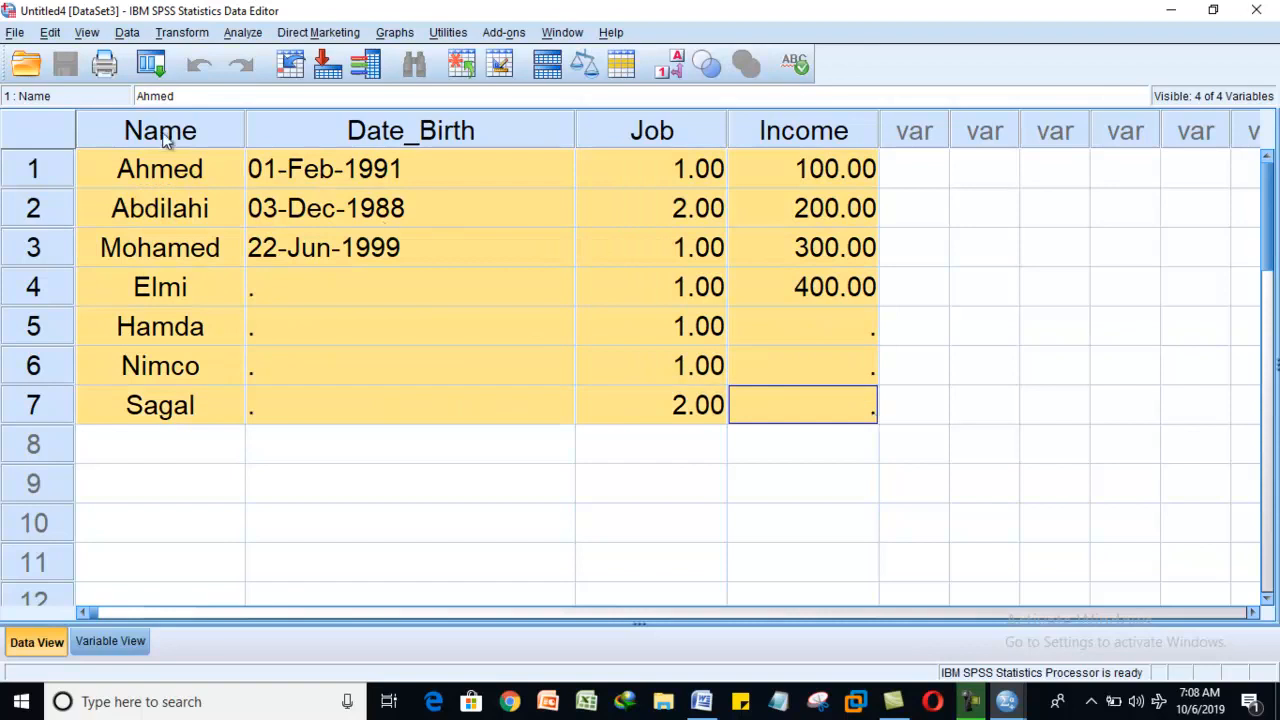
click(170, 138)
click(390, 140)
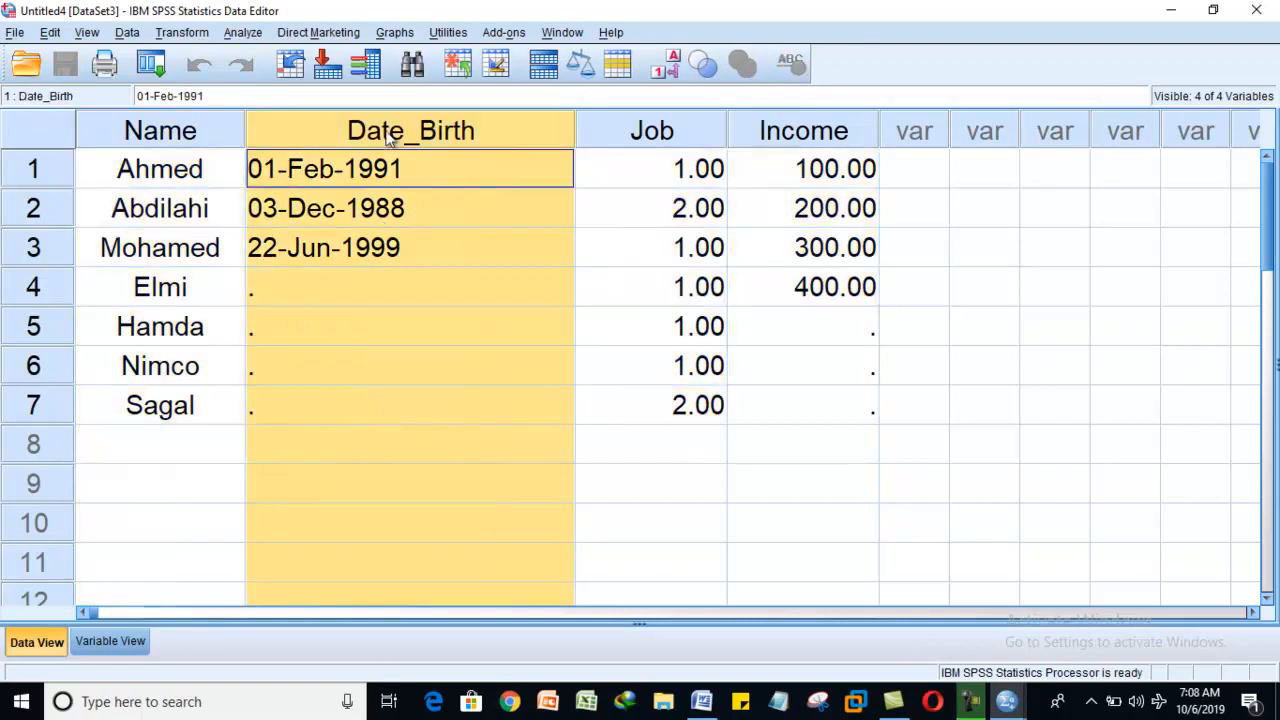
click(638, 131)
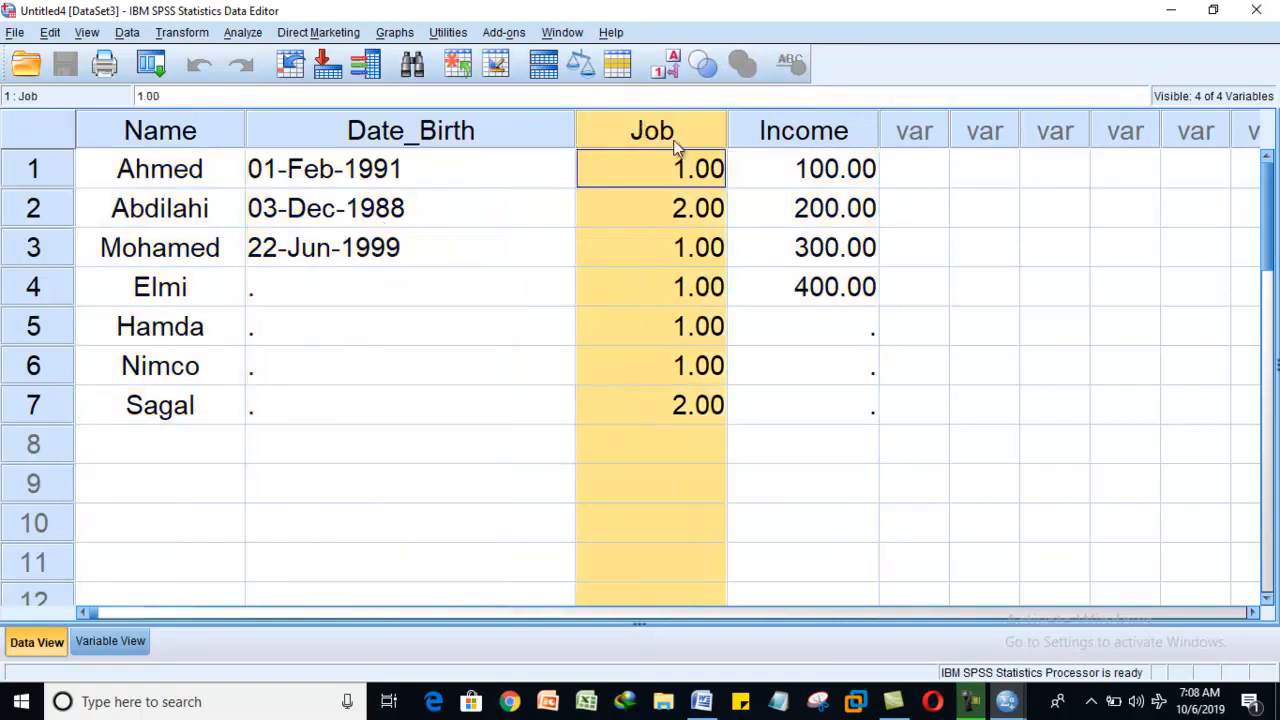
click(798, 140)
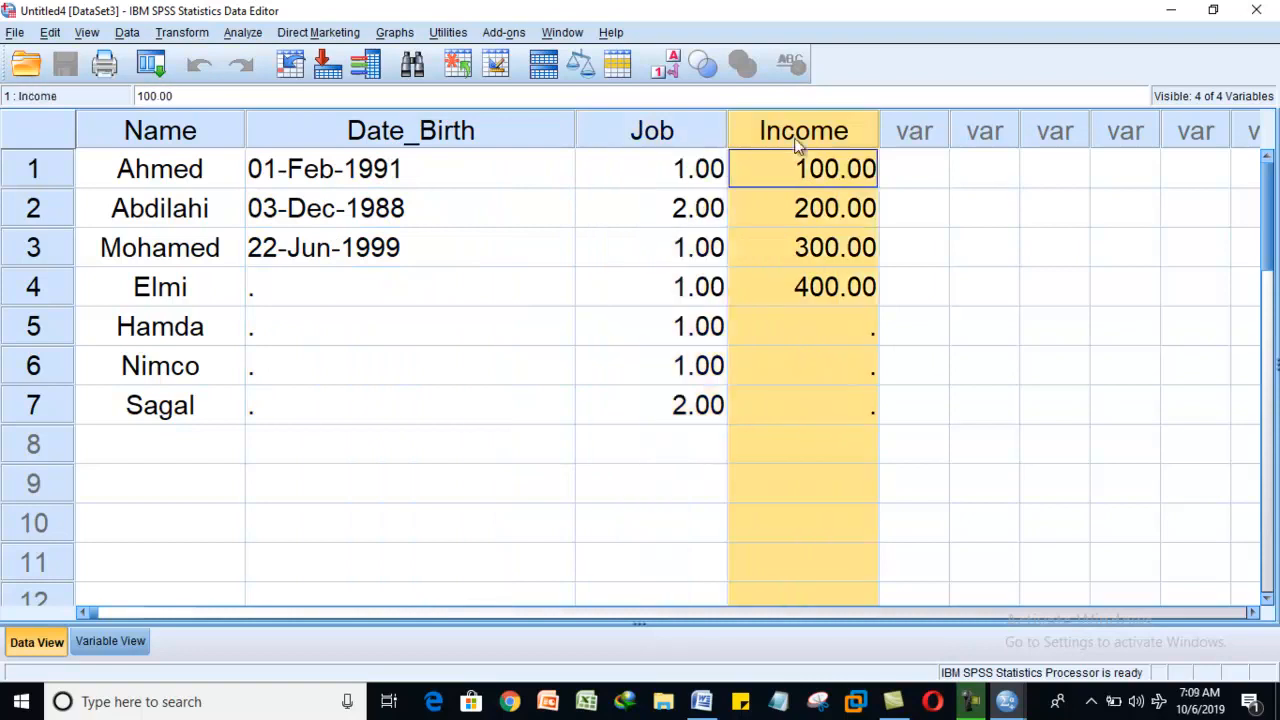
- With the Name variable selected, use Go To to jump to case 5 and to case 7
click(196, 140)
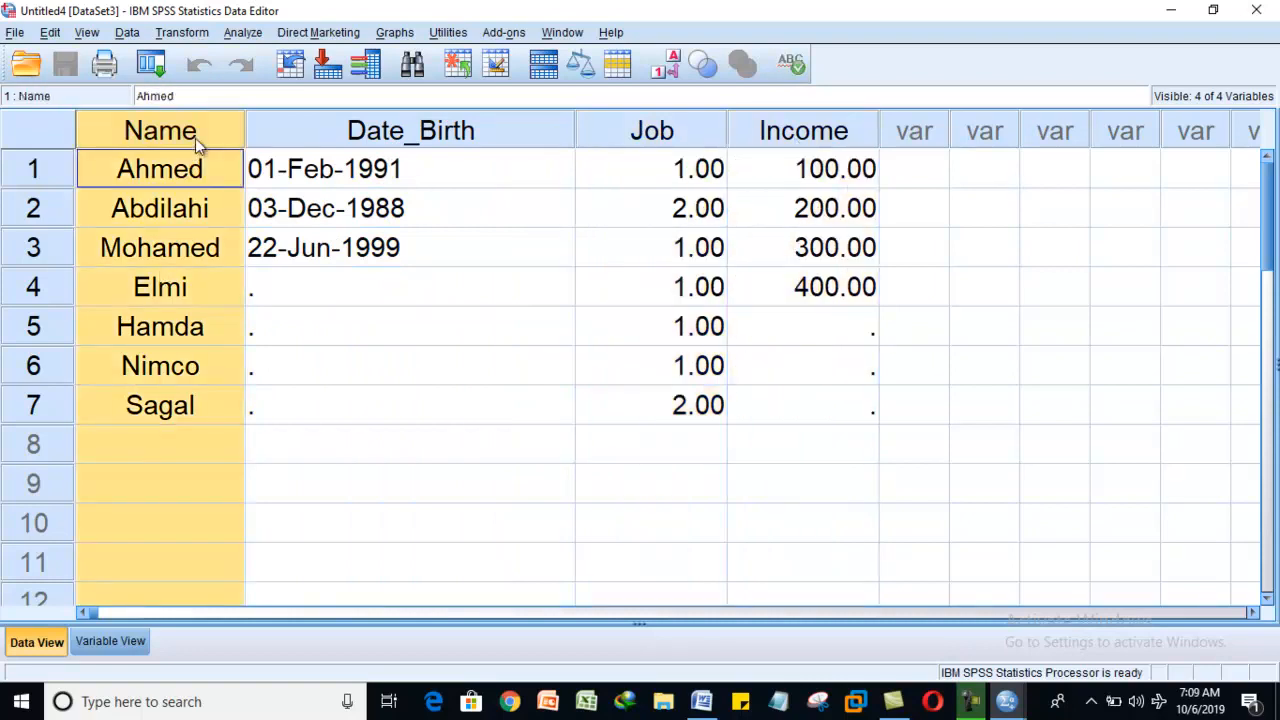
click(289, 66)
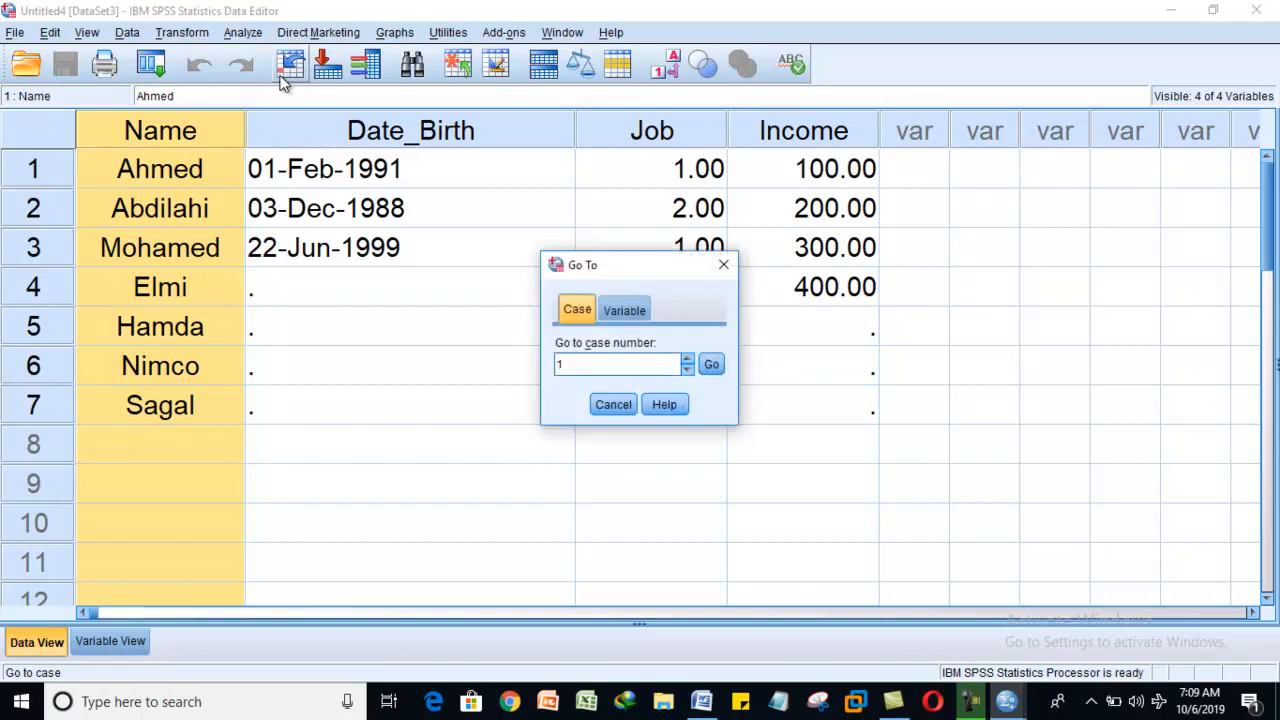
text(5)
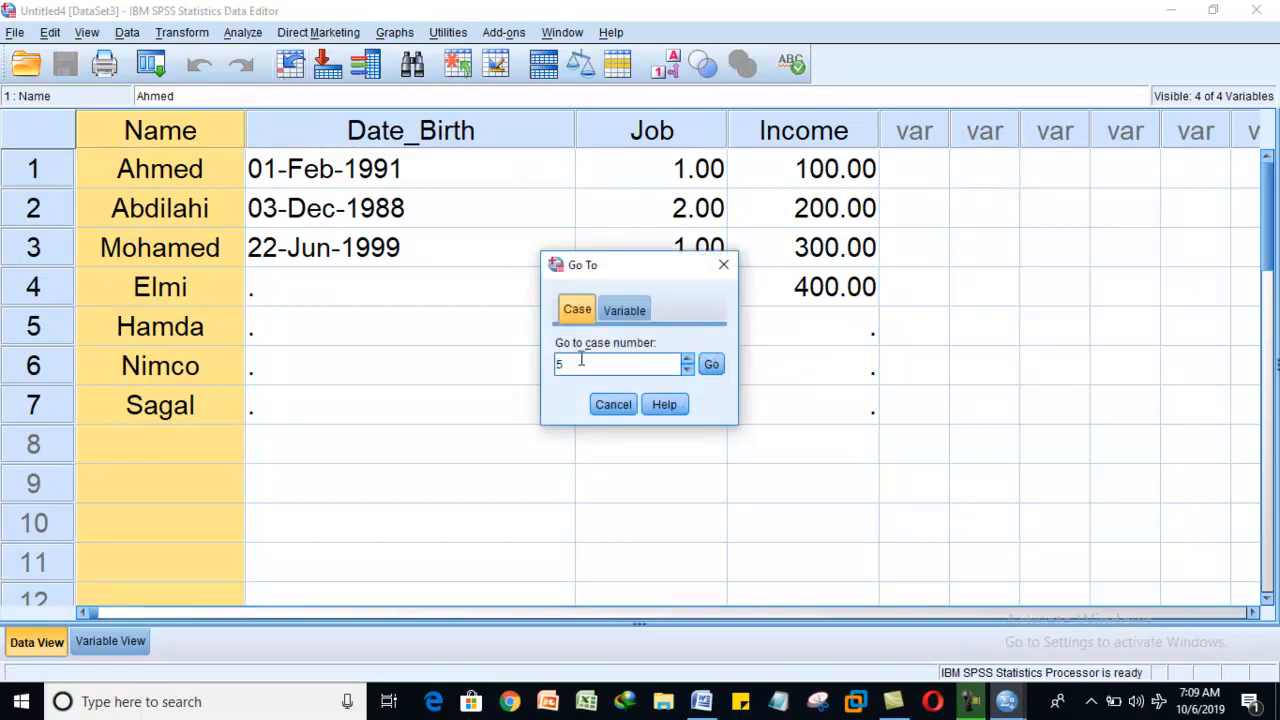
click(711, 364)
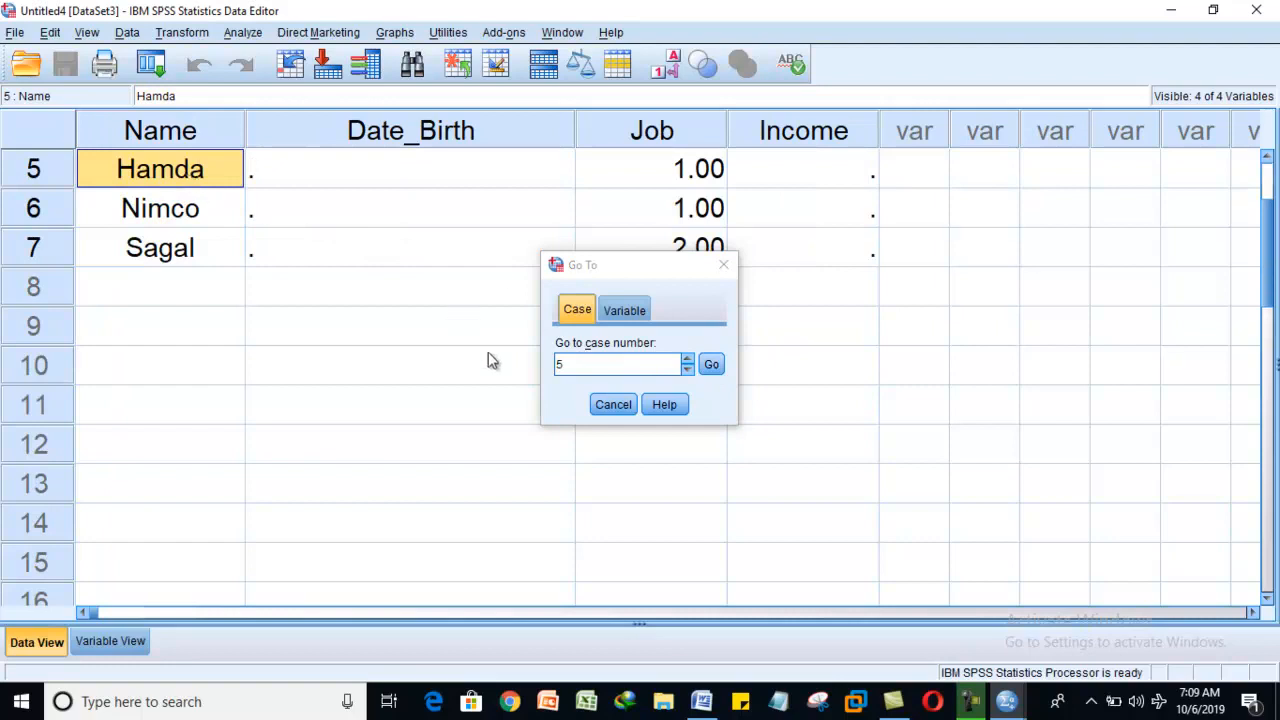
click(576, 358)
key(BackSpace)
text(7)
click(711, 364)
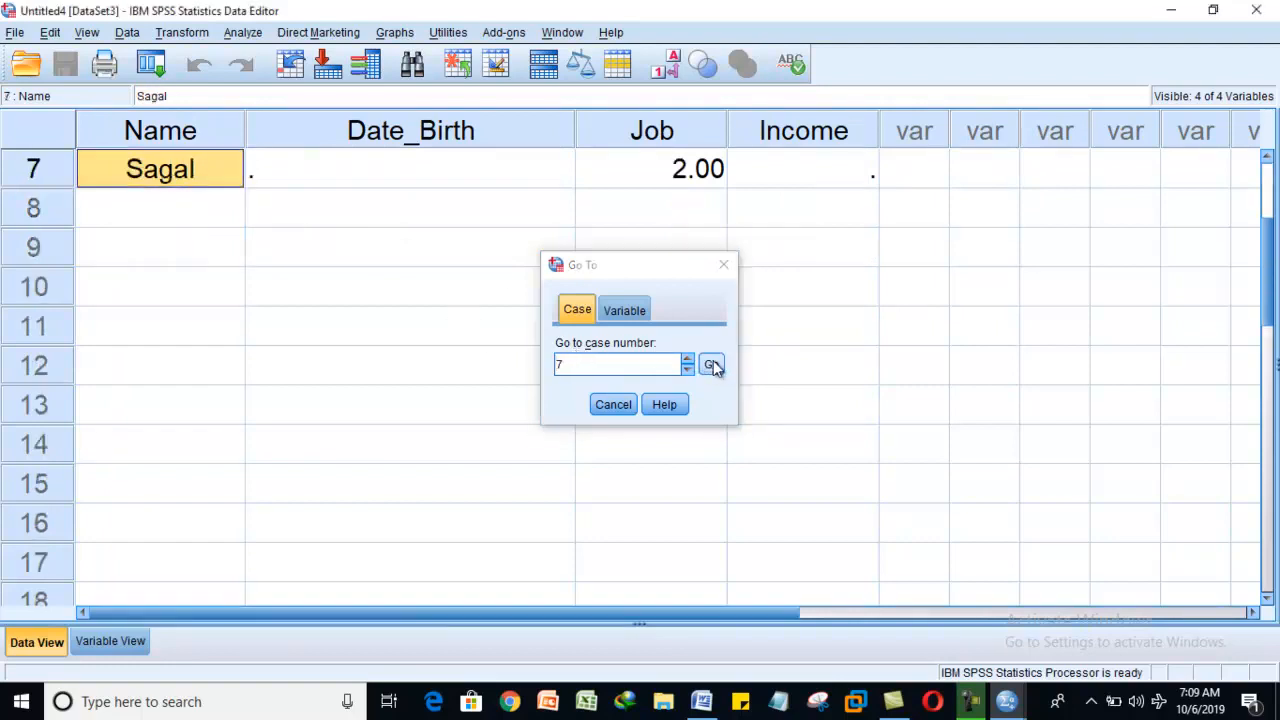
- Jump to case 2 and back to case 1 of the Name variable, and dismiss the Go To dialog
click(665, 364)
key(BackSpace)
text(2)
click(711, 365)
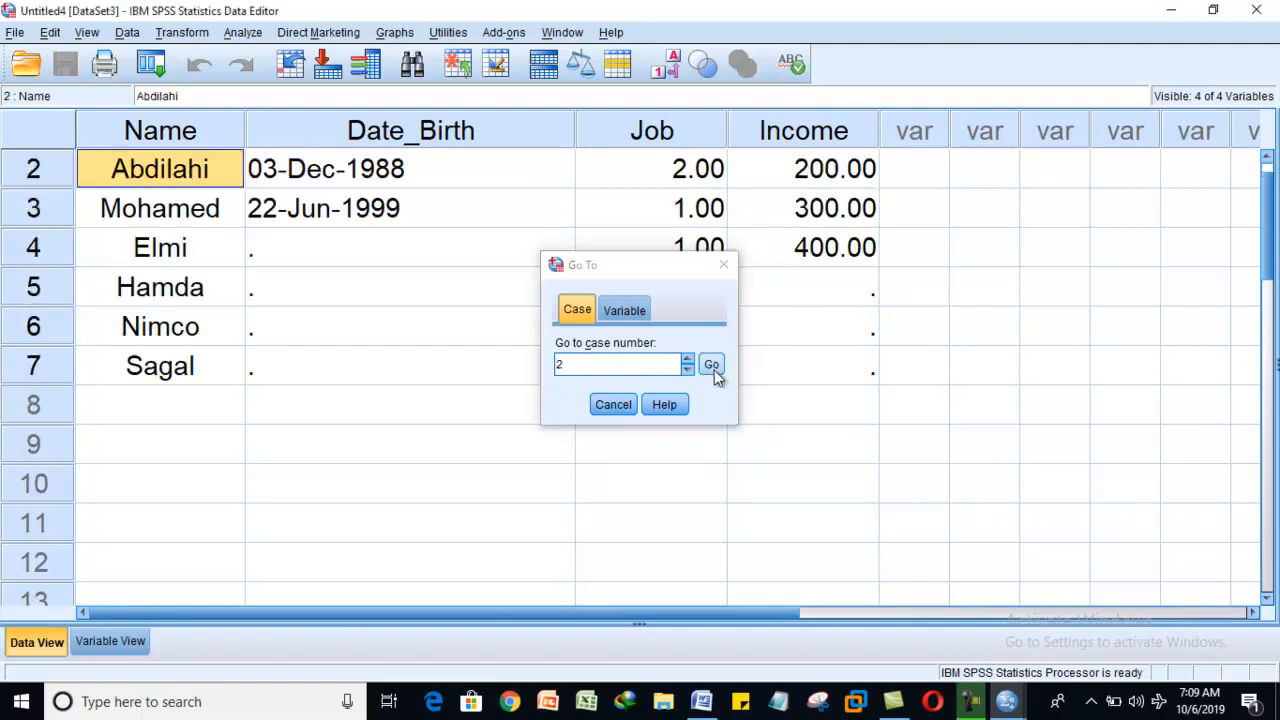
click(649, 368)
key(BackSpace)
text(1)
click(711, 365)
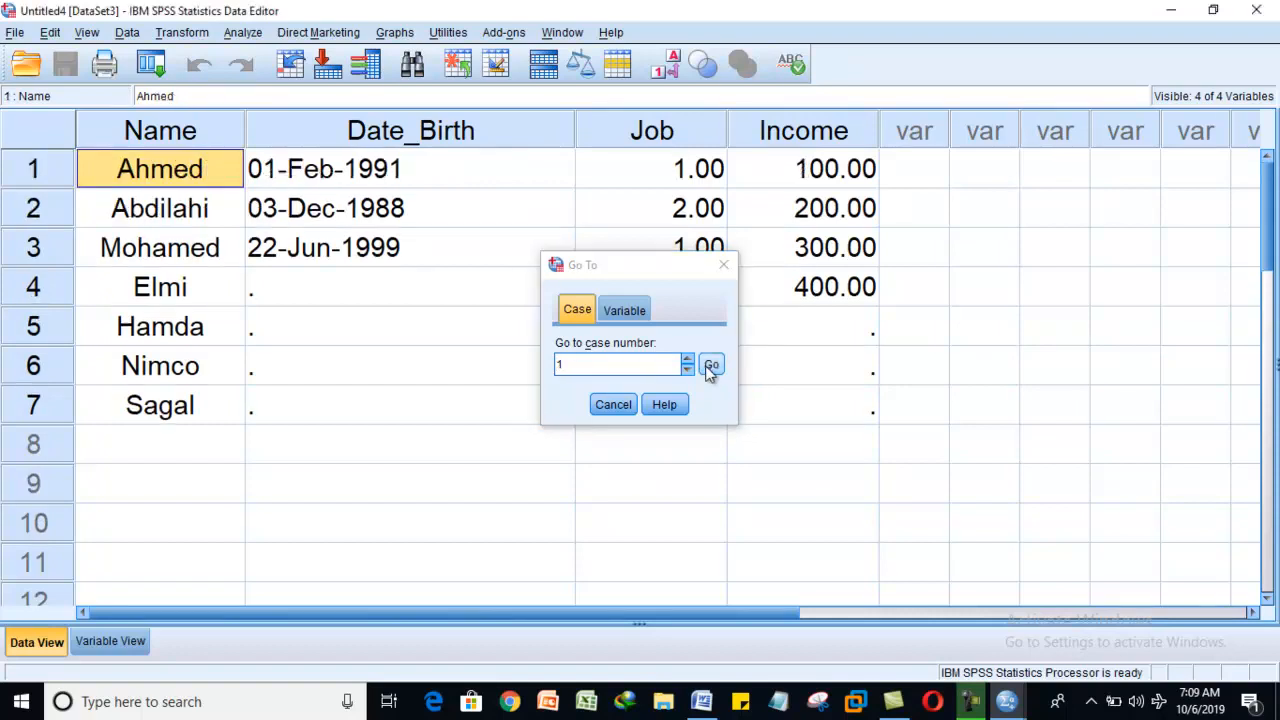
click(724, 264)
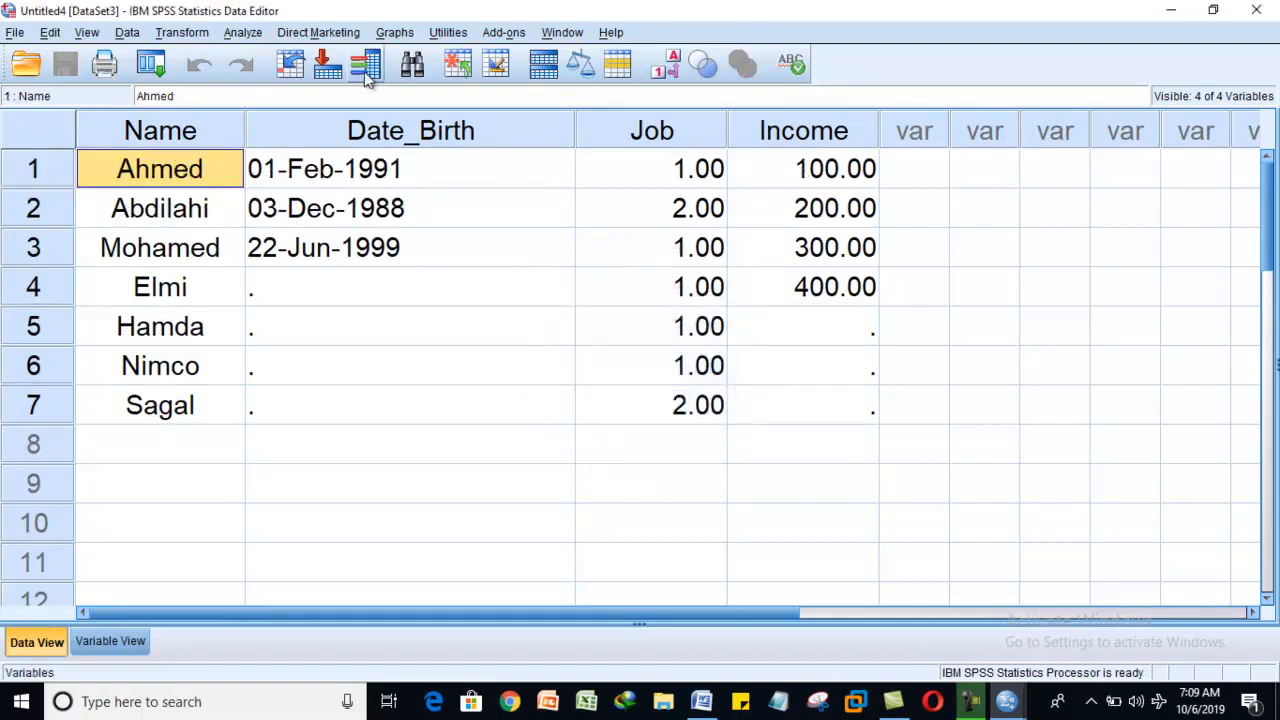
- Select the Job variable and jump to its value in case 4 with Go To
click(660, 131)
click(290, 63)
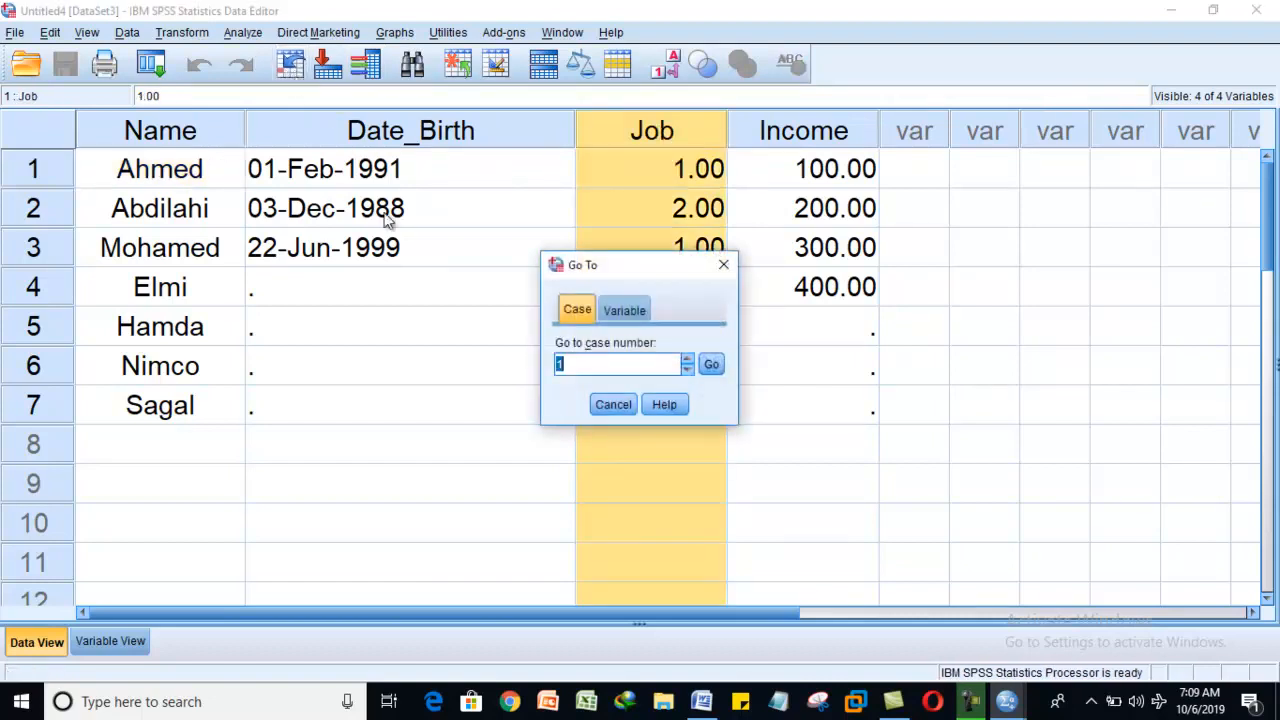
text(4)
click(711, 364)
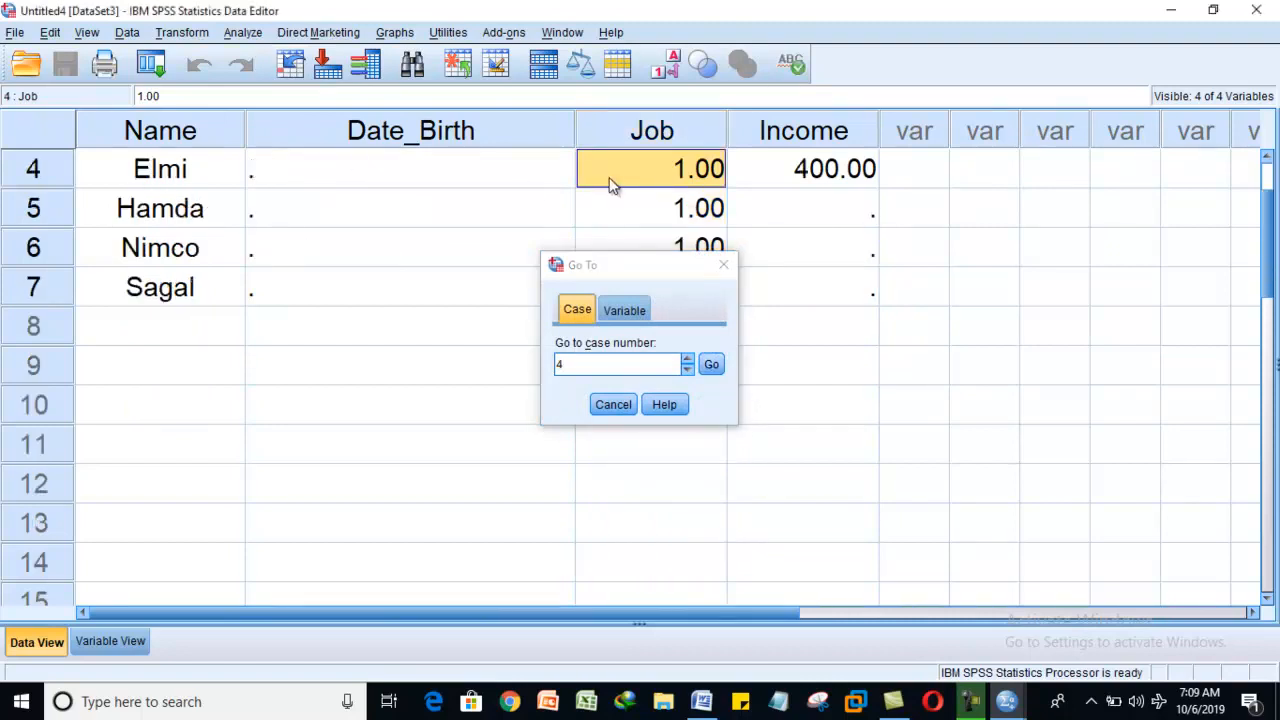
click(723, 265)
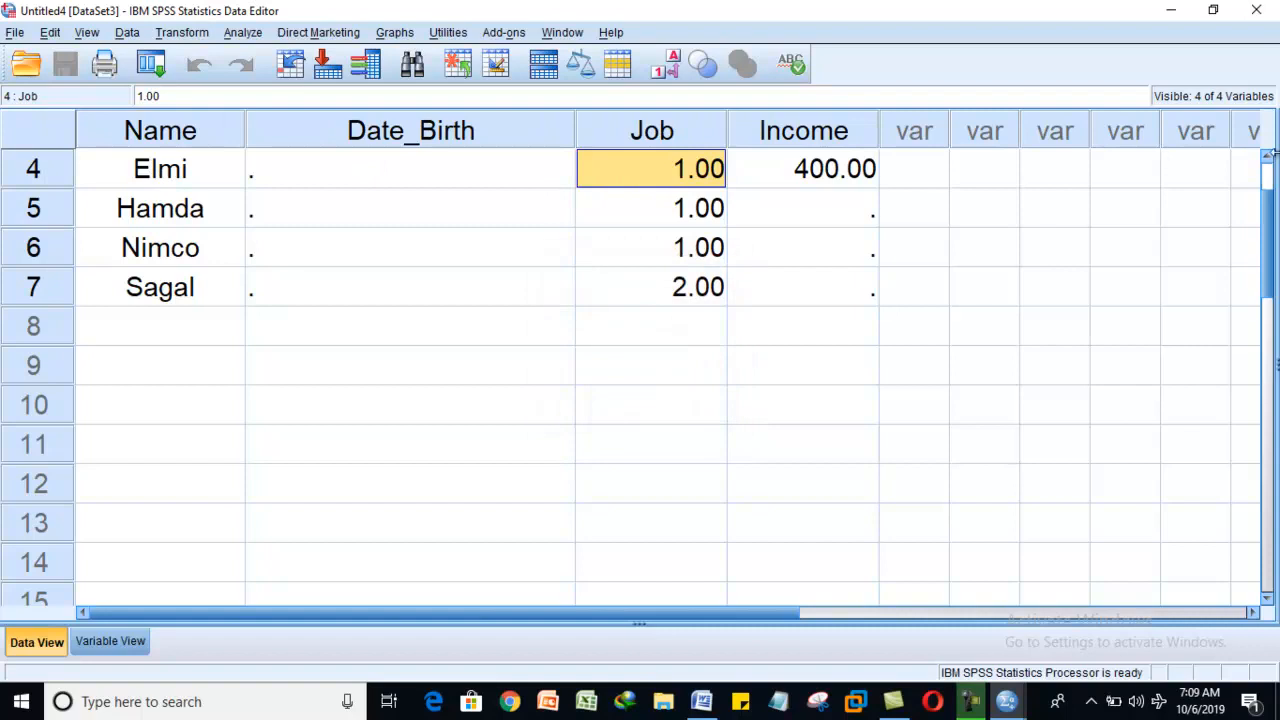
- Highlight the Income, Job, Date_Birth and Name variables one by one, starting from Income
scroll(1271, 170, up, 1)
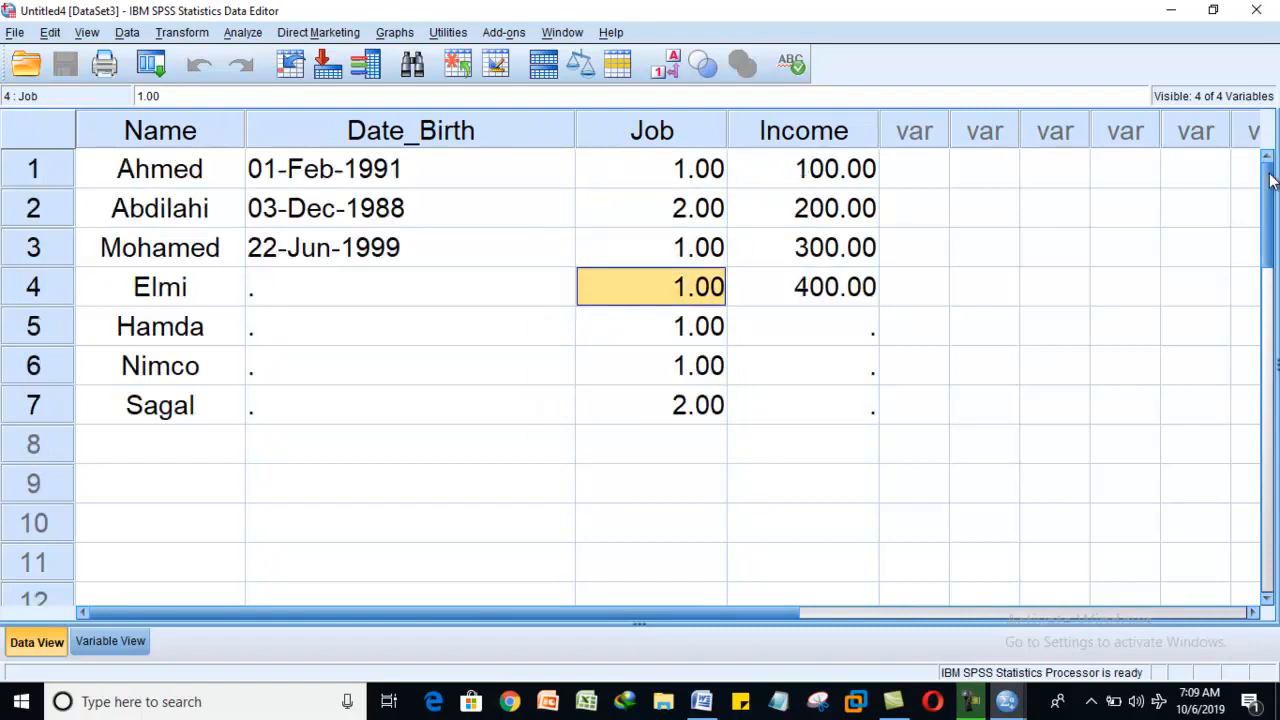
click(774, 143)
click(630, 145)
click(408, 130)
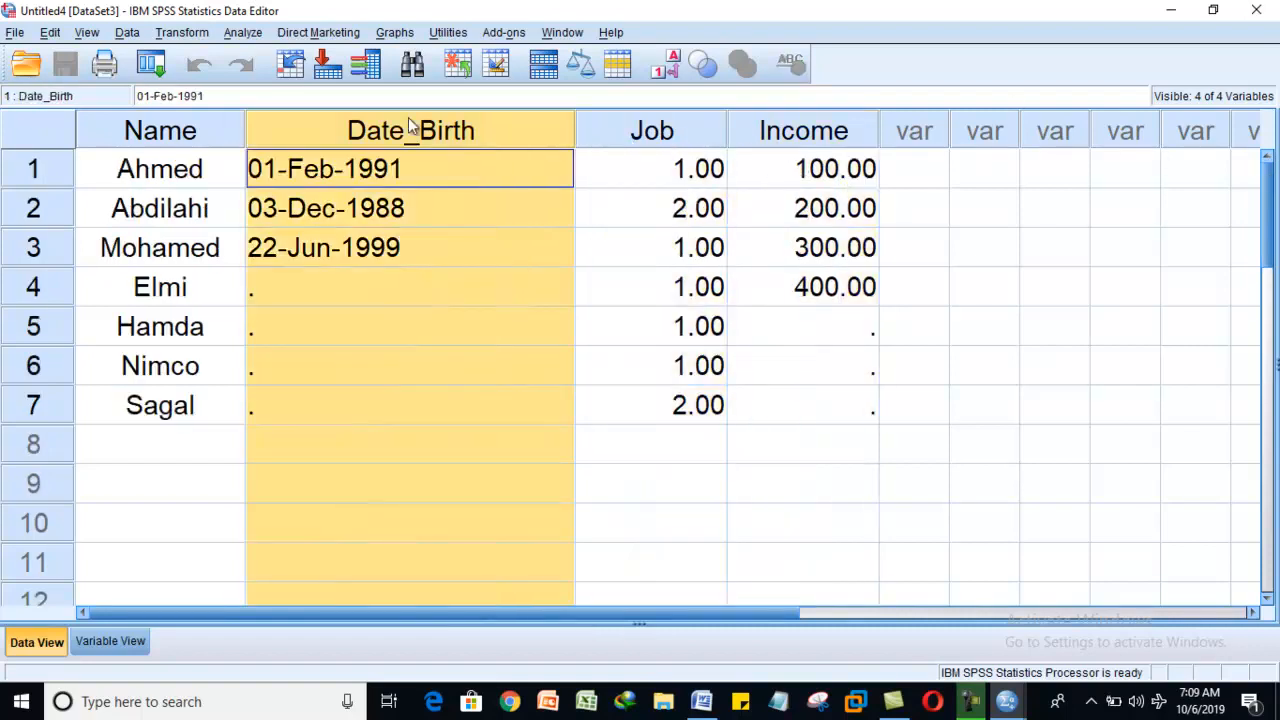
click(148, 162)
click(140, 132)
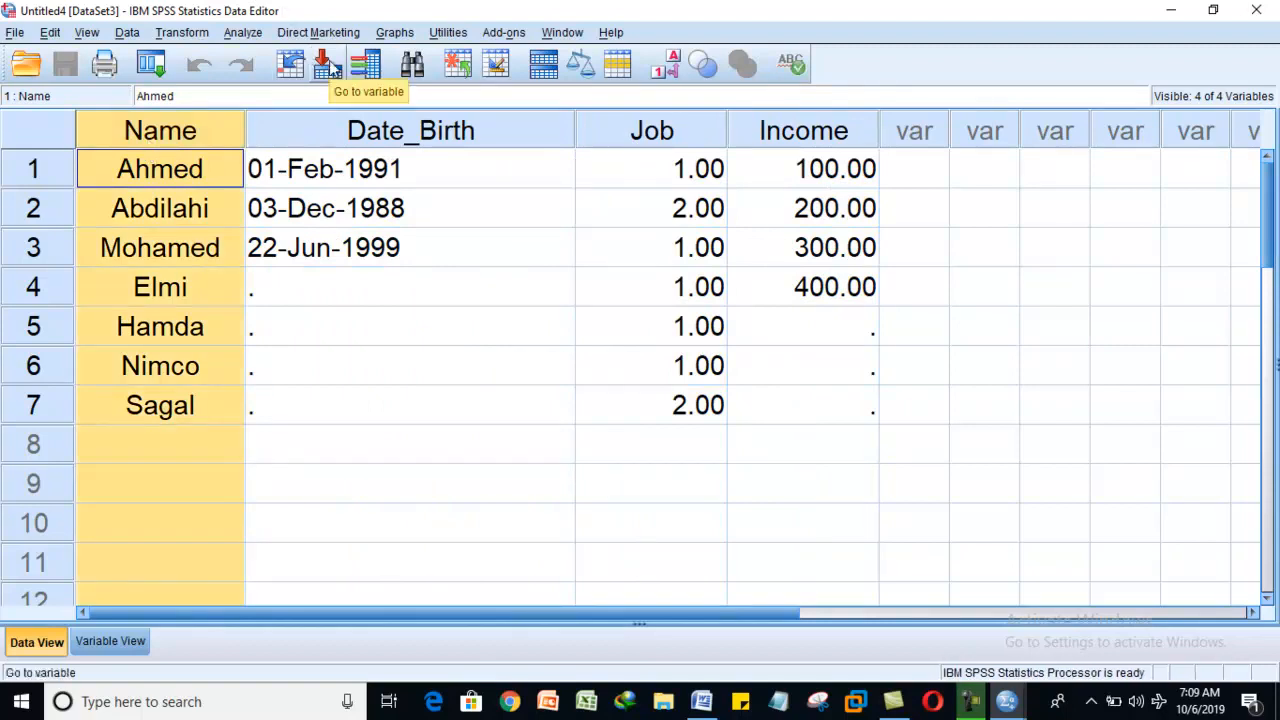
- From the empty Date_Birth cell in case 4, jump to the Income variable with Go To Variable
click(449, 297)
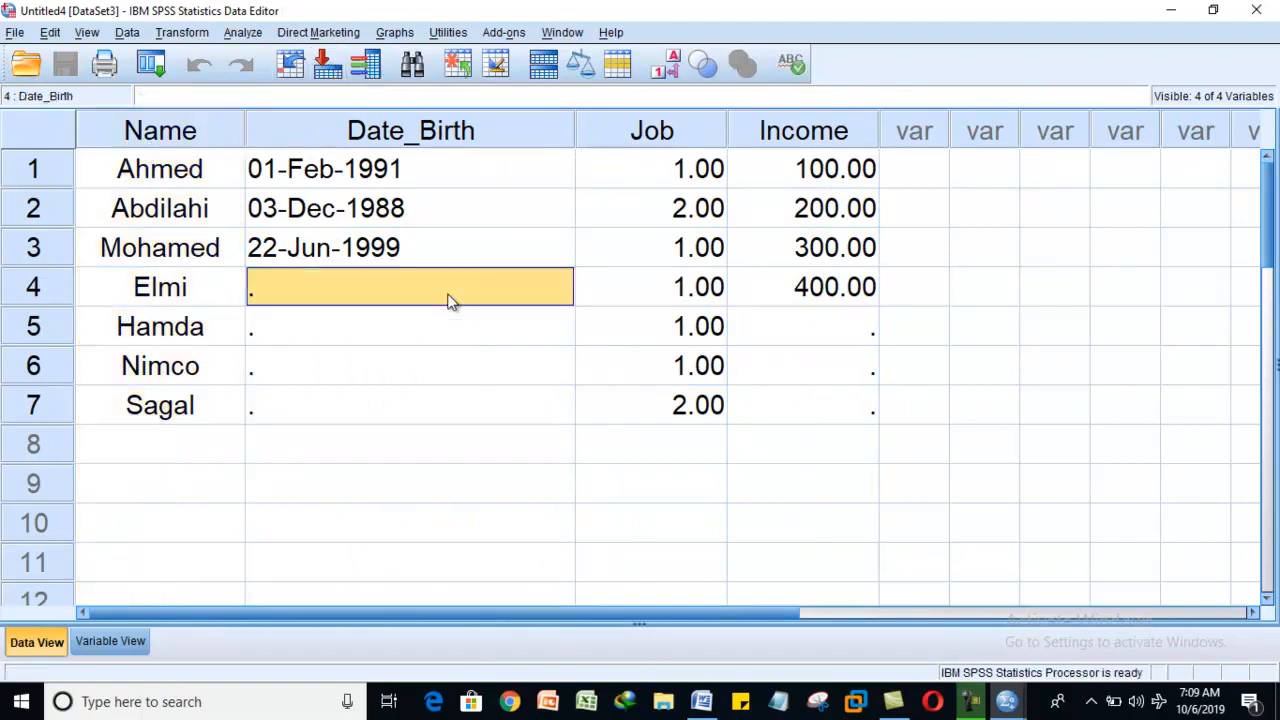
click(327, 62)
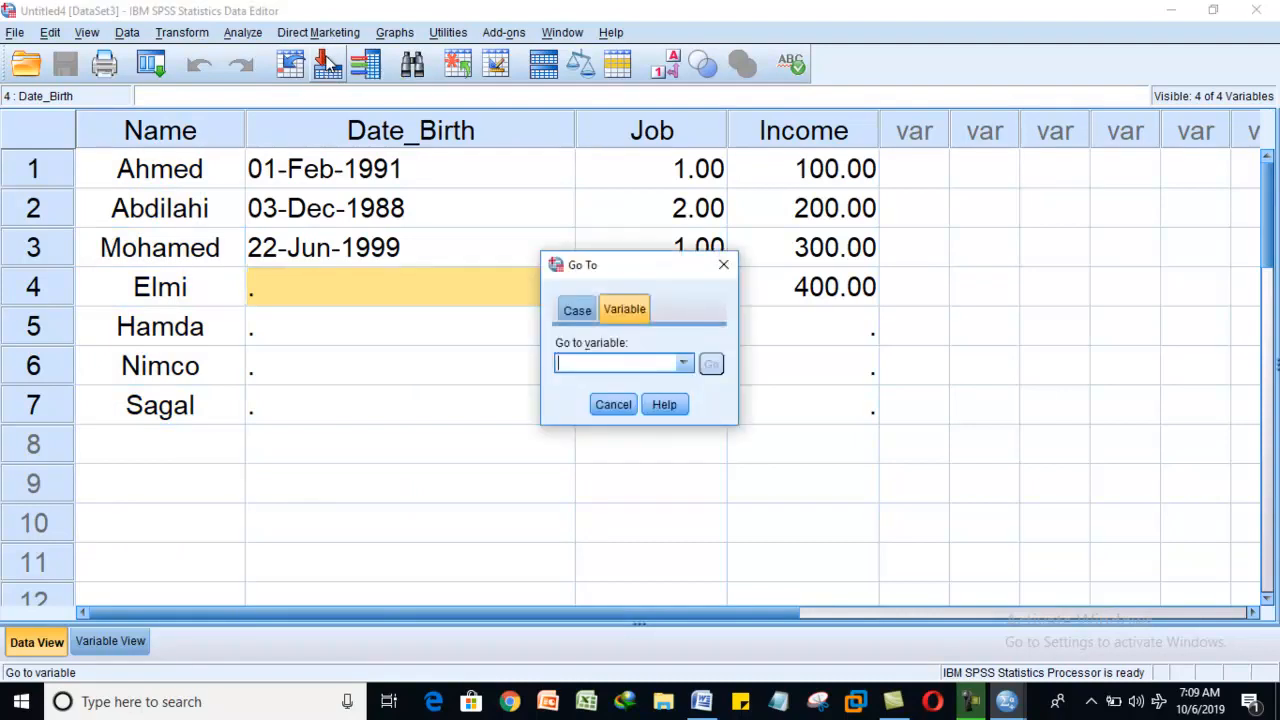
click(683, 364)
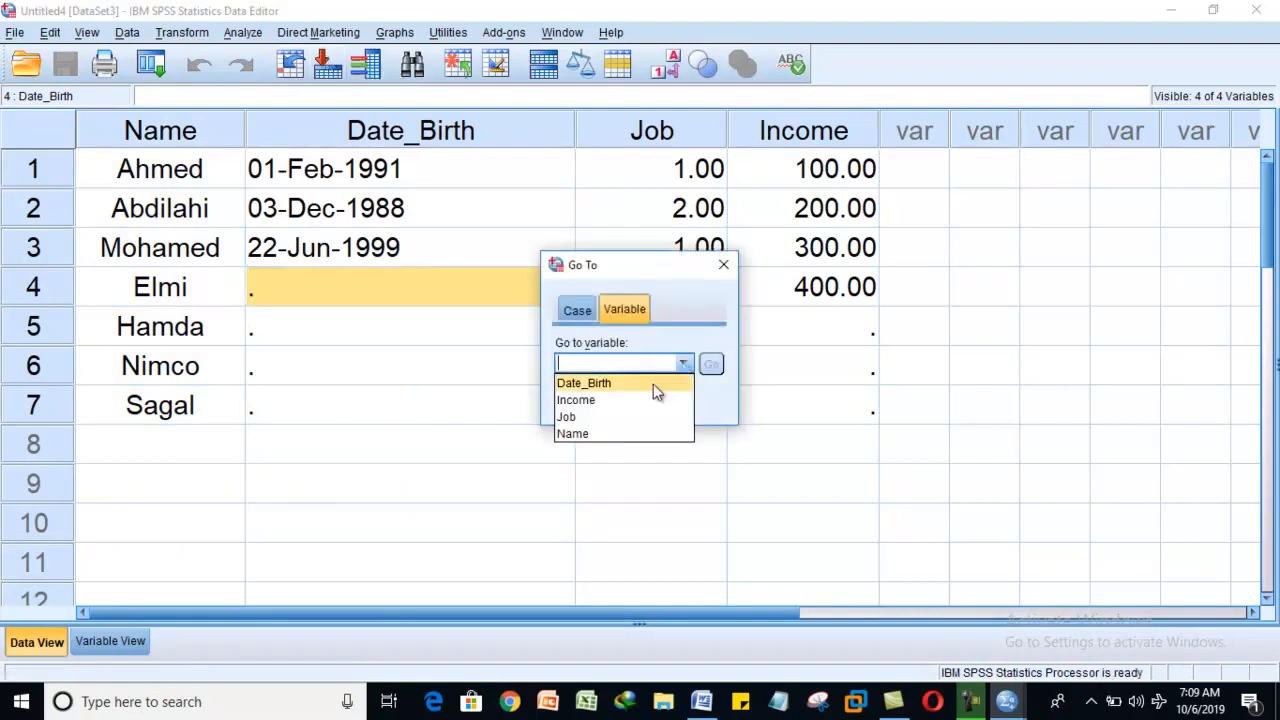
click(630, 399)
click(710, 364)
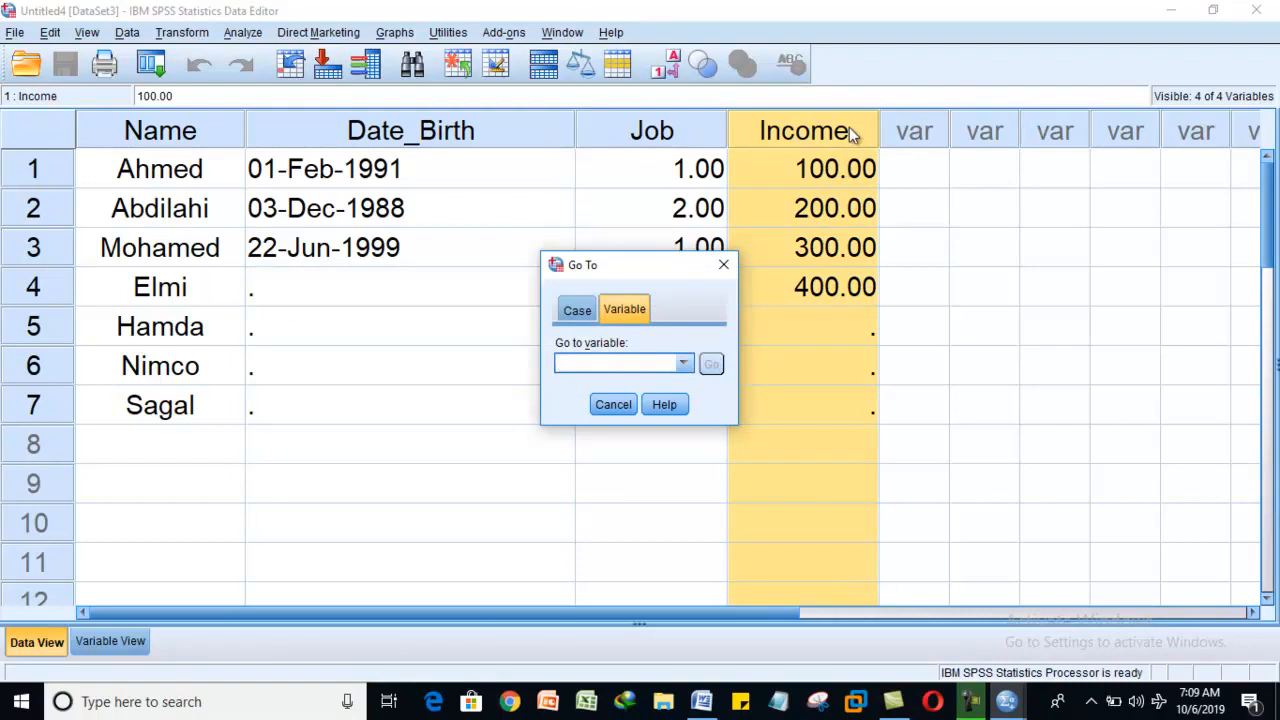
- Jump to the Job variable and to the Name variable, and dismiss the Go To dialog
click(684, 362)
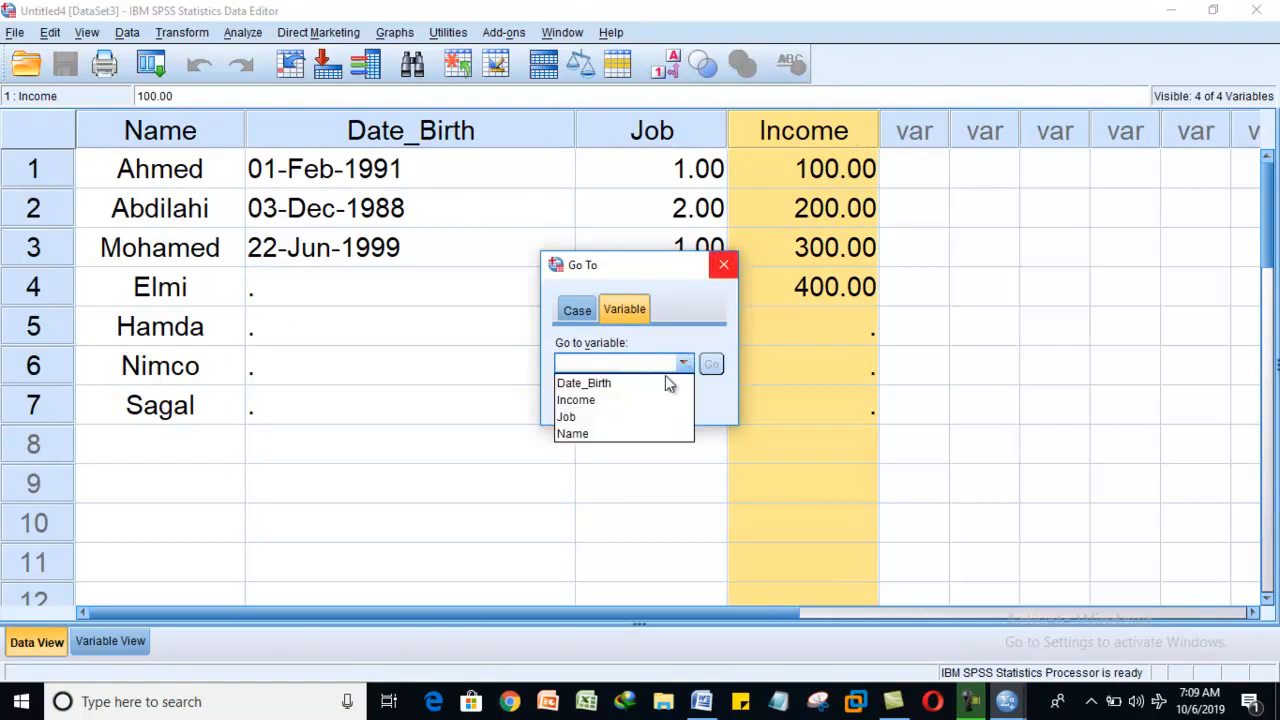
click(603, 417)
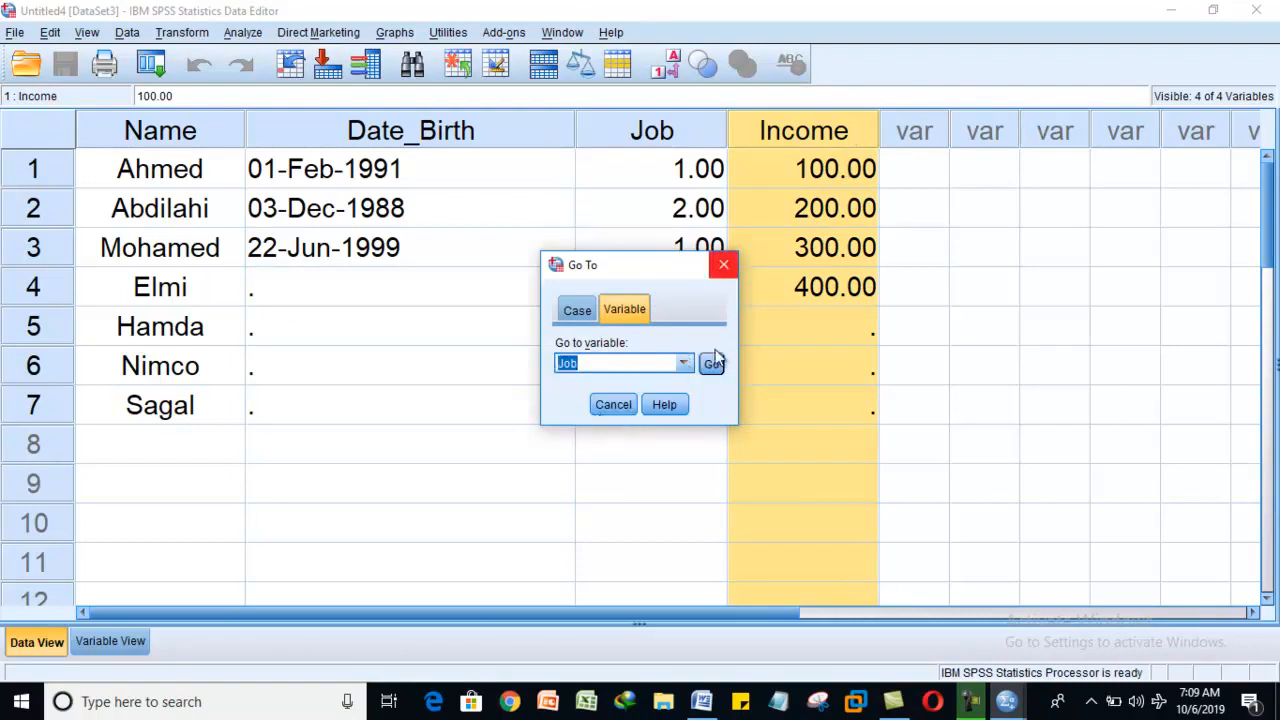
click(711, 364)
click(684, 362)
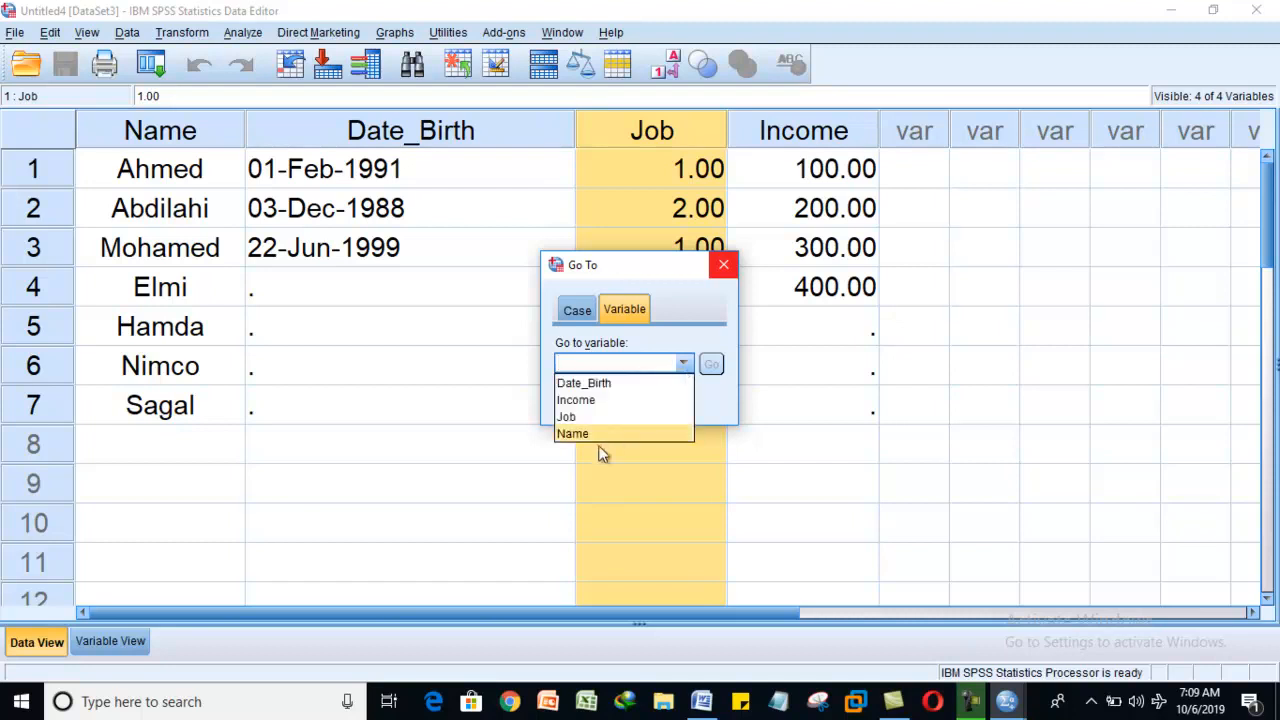
click(600, 434)
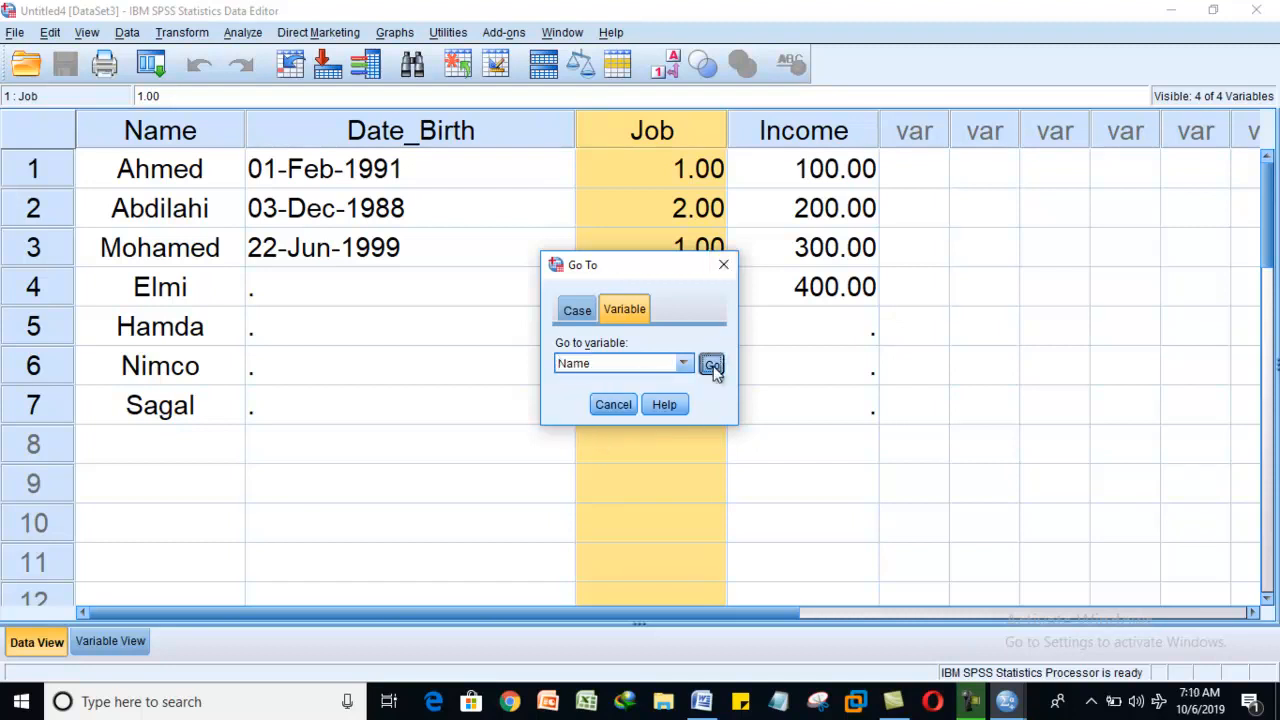
click(711, 364)
click(717, 262)
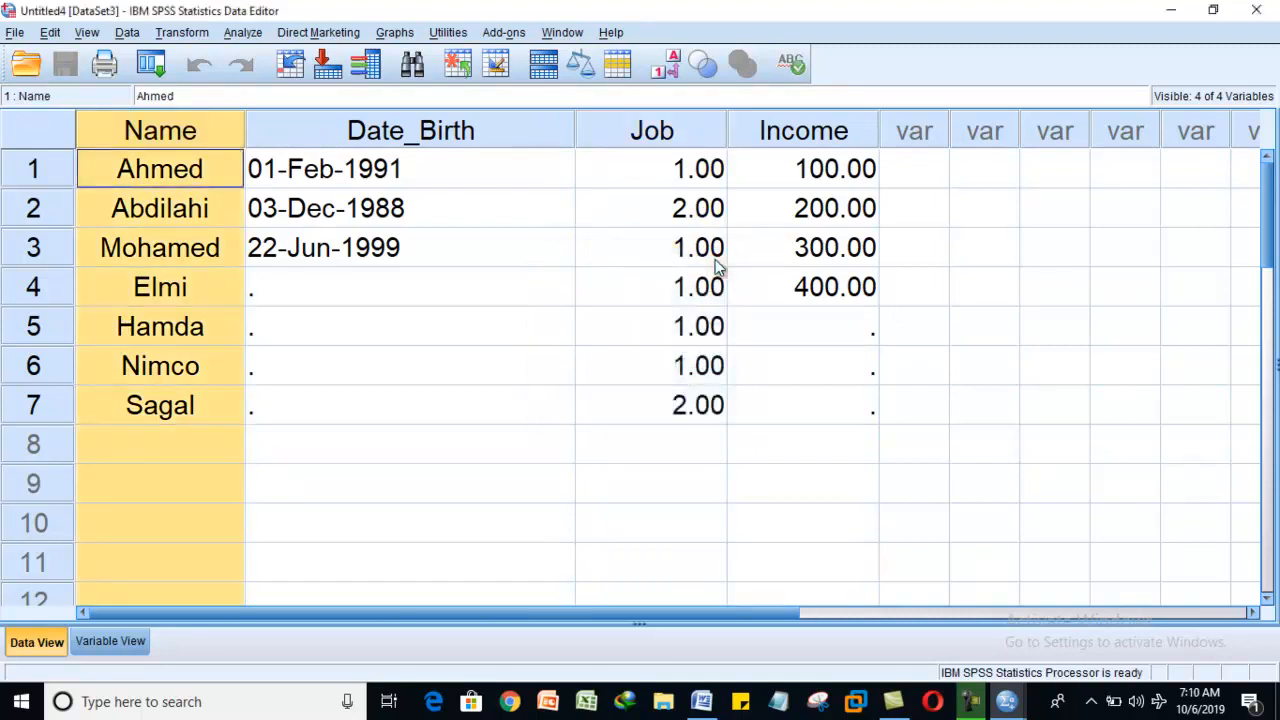
- Look over the data by highlighting whole variables and individual cells in cases 2 and 3, ending with the Job variable selected
click(323, 130)
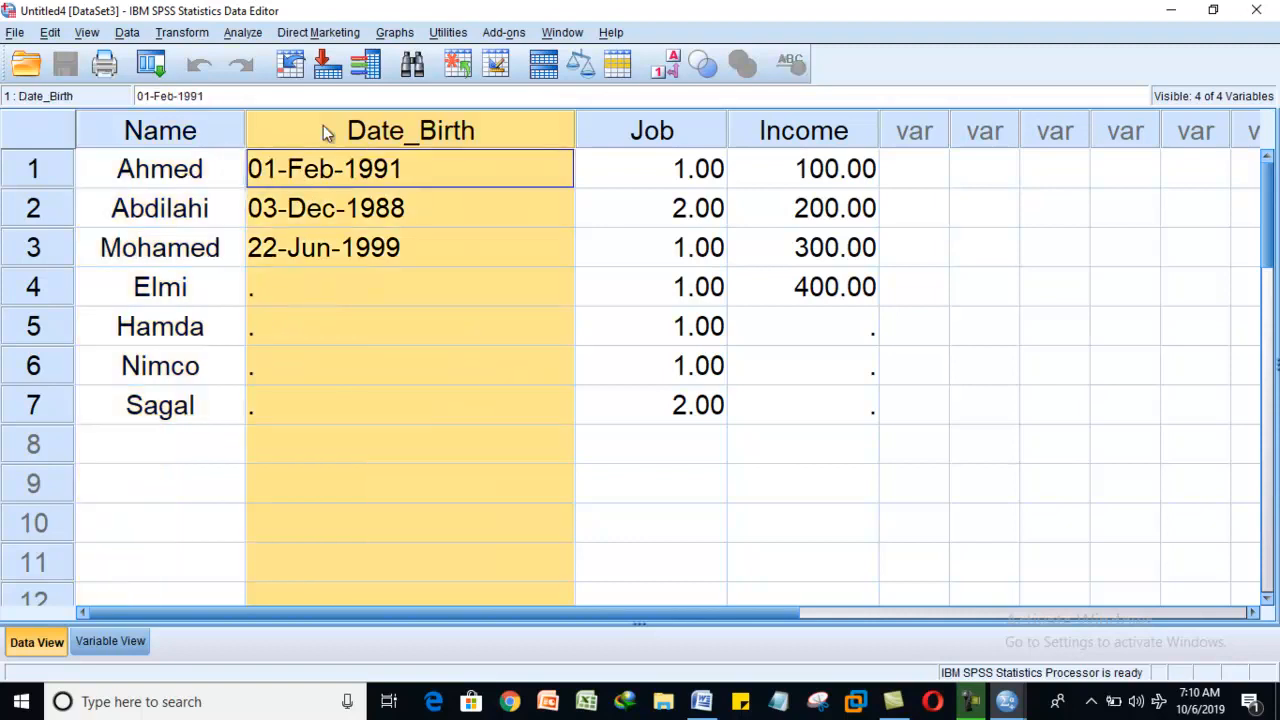
click(653, 134)
click(779, 133)
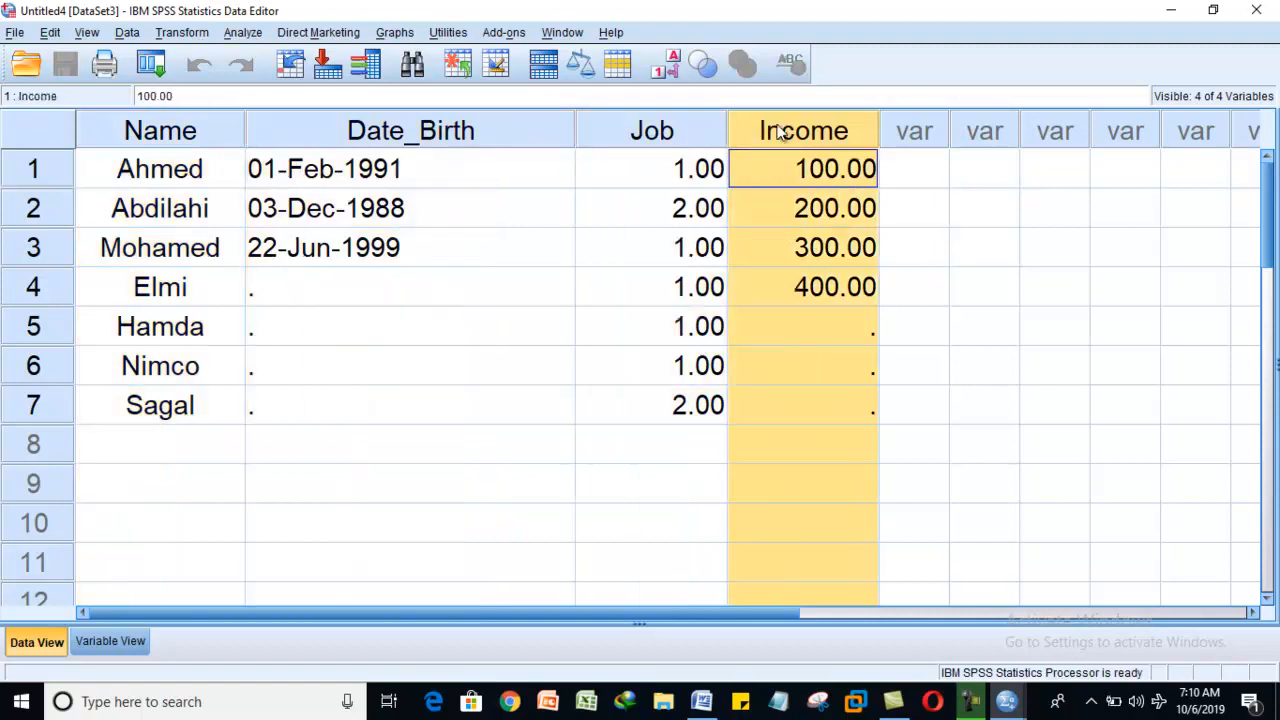
click(223, 222)
click(421, 264)
click(777, 249)
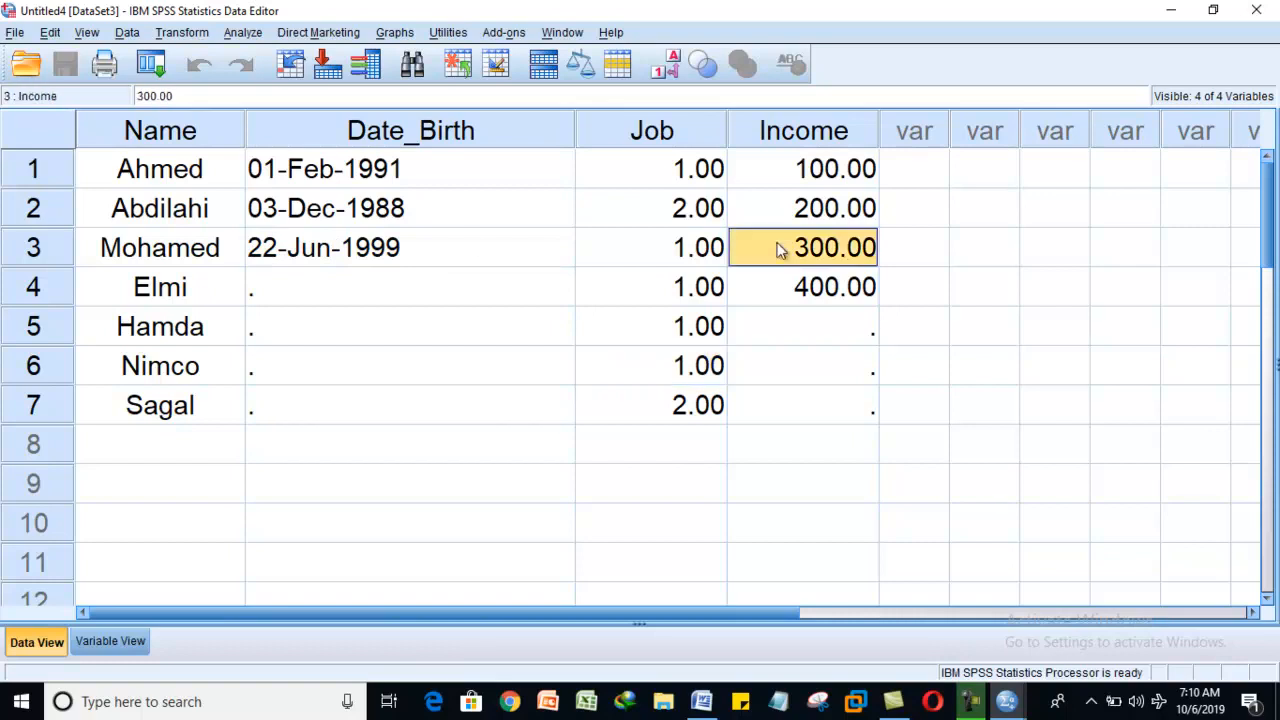
click(355, 205)
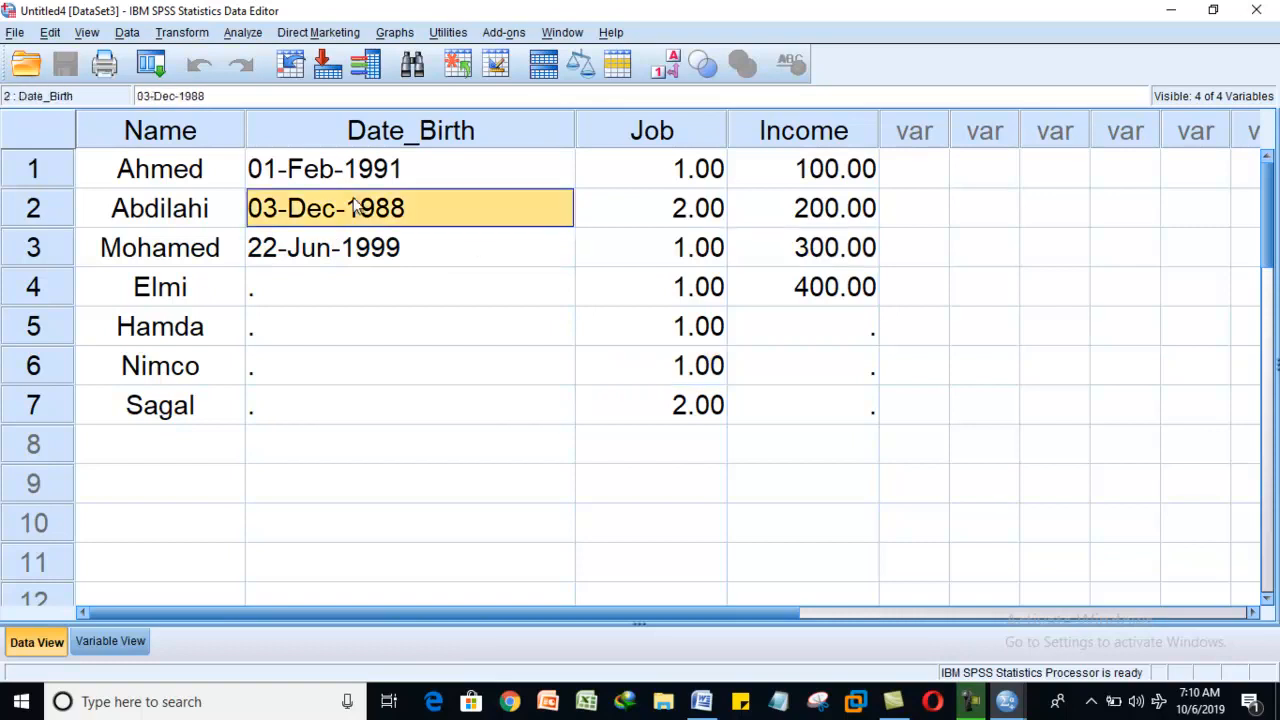
click(196, 146)
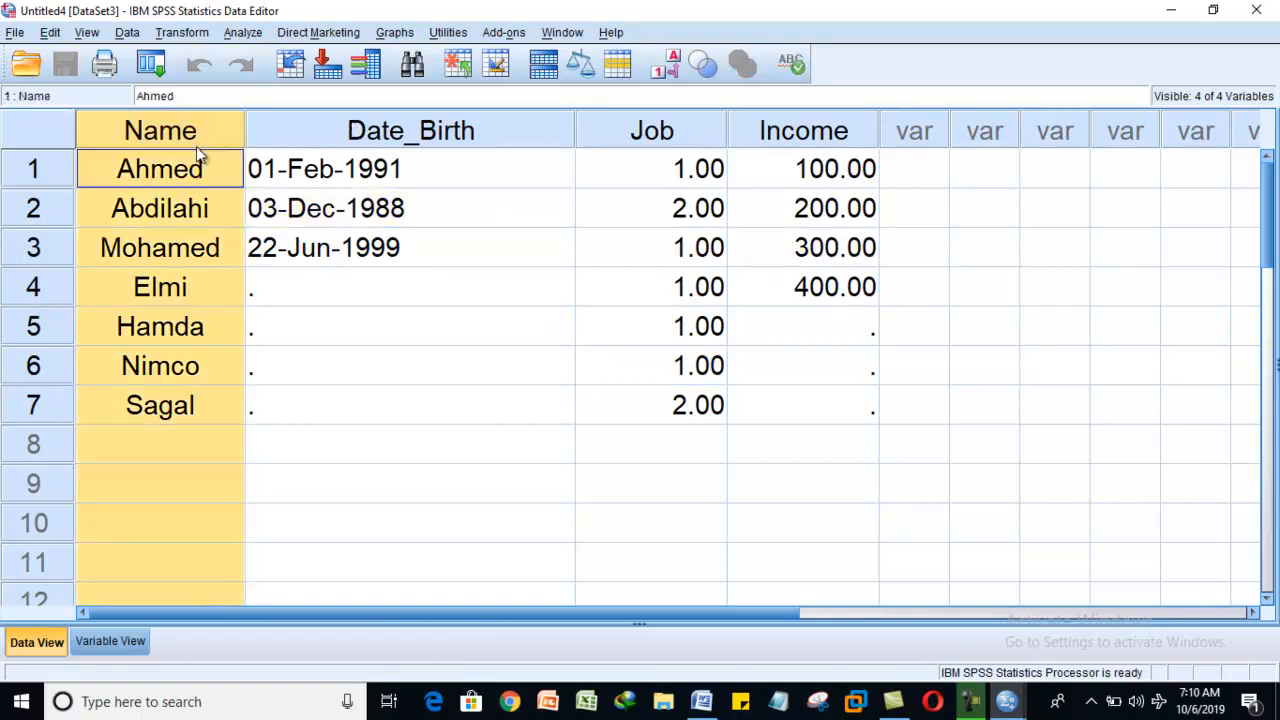
click(421, 145)
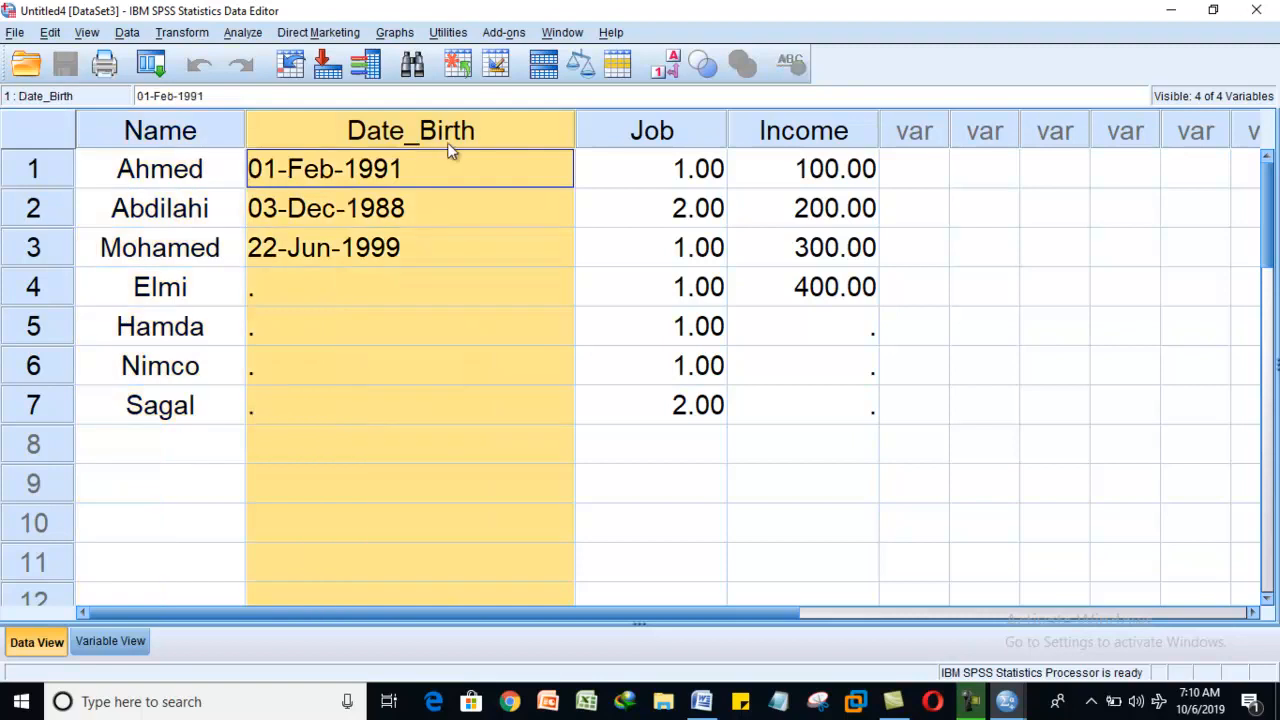
click(649, 138)
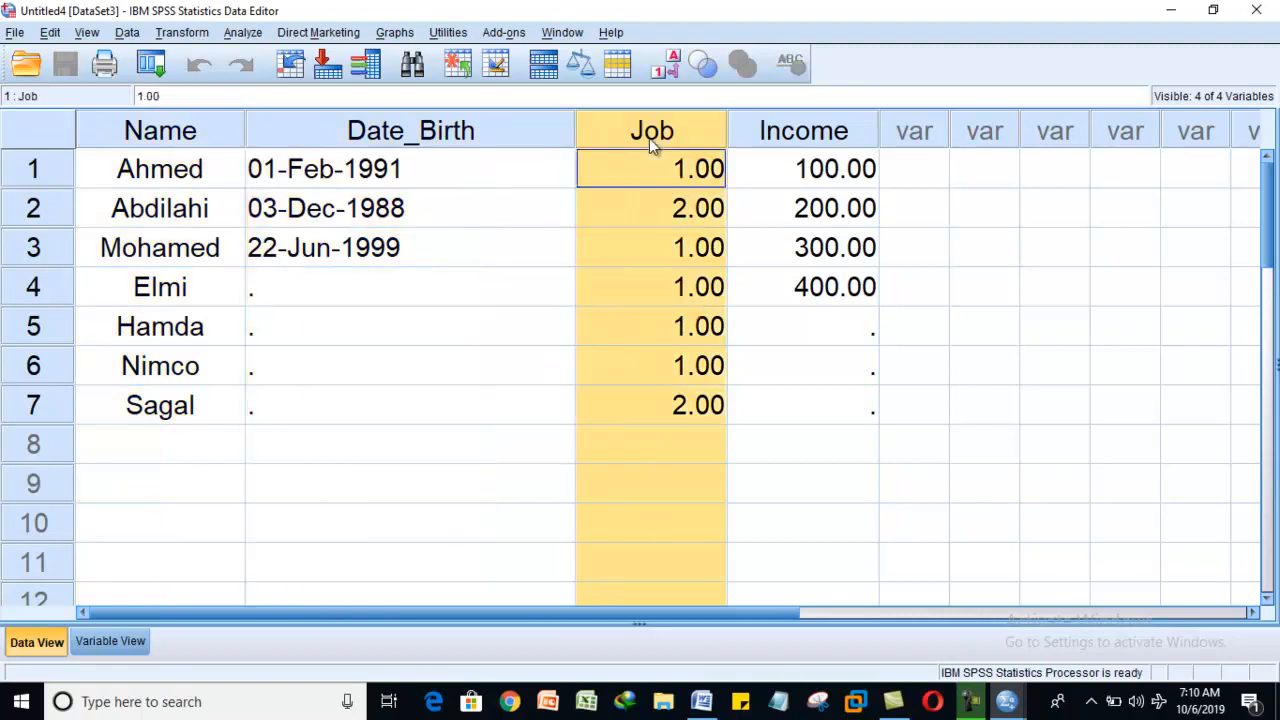
- Open the Variables dialog and examine the label, type, missing values and measurement level of Name, and the variable information of Job
click(367, 65)
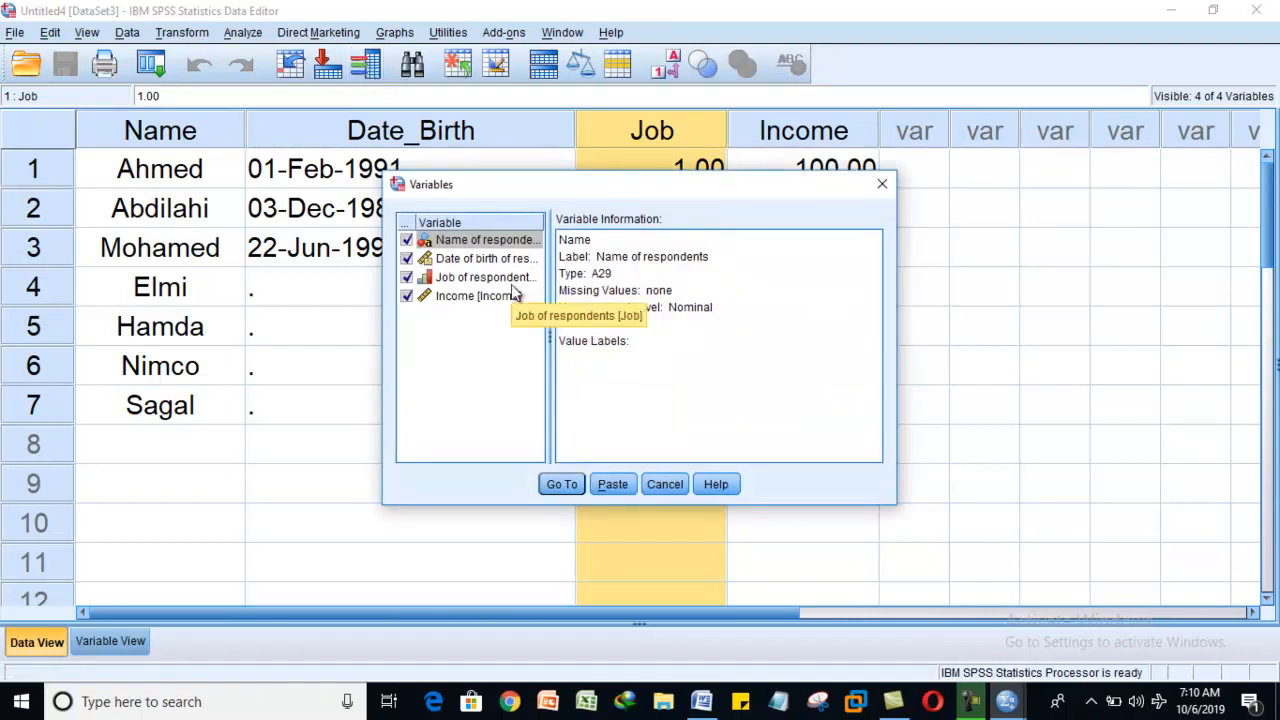
click(576, 245)
click(582, 256)
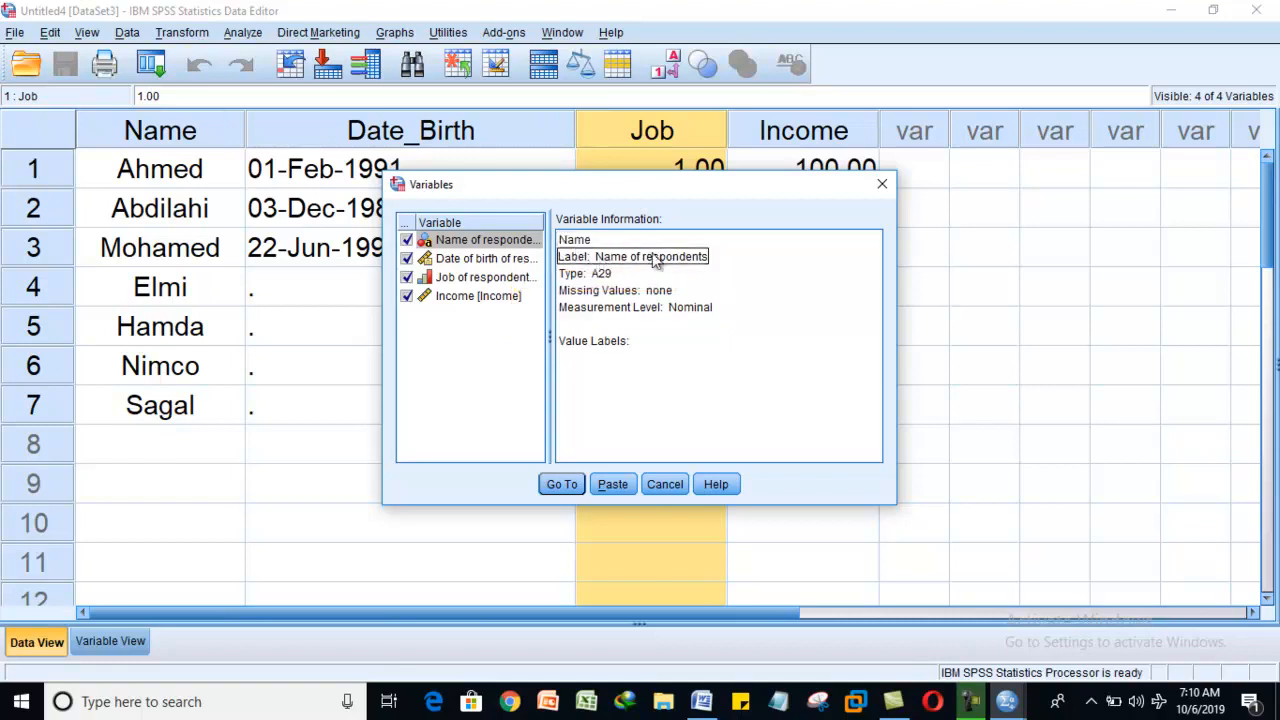
click(604, 275)
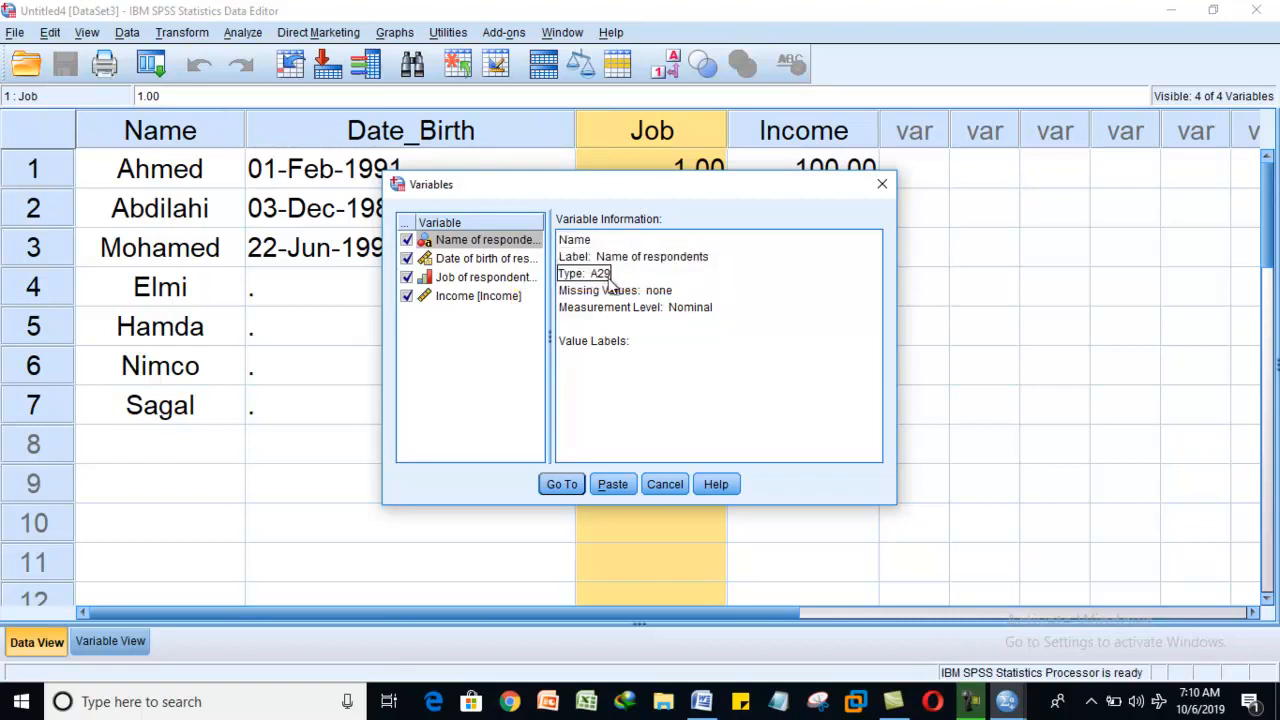
click(614, 289)
click(690, 309)
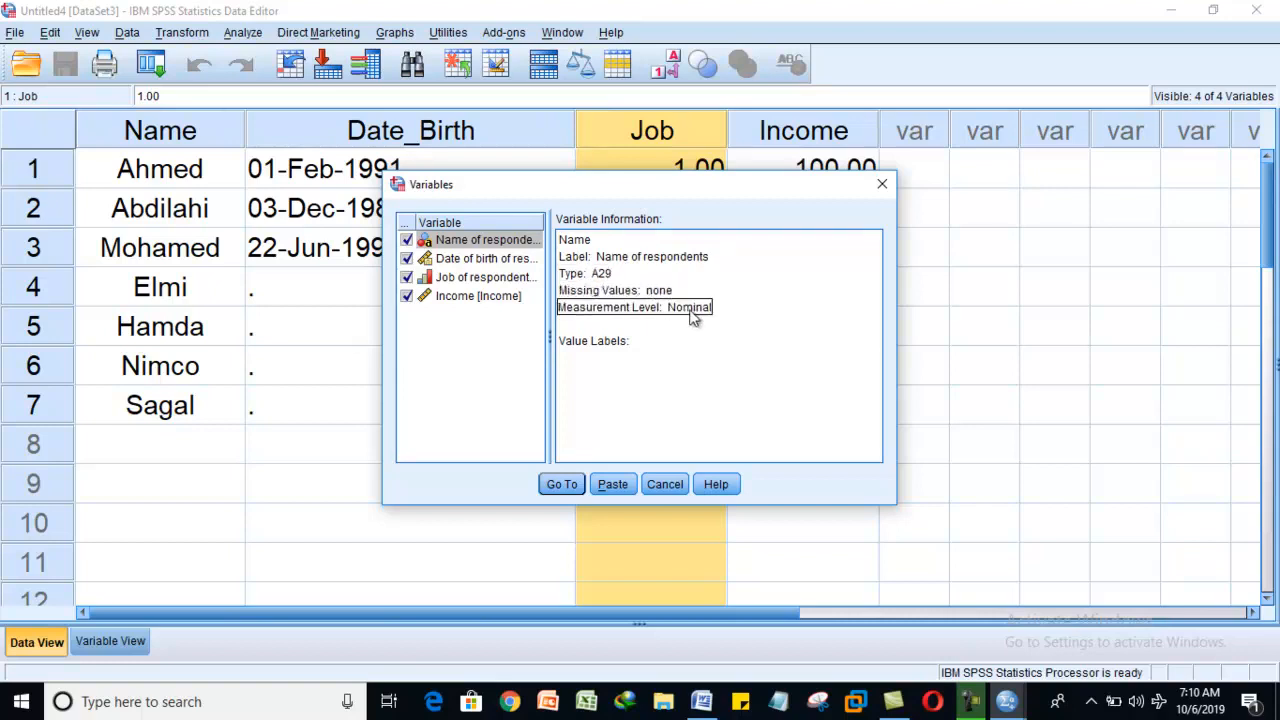
click(484, 277)
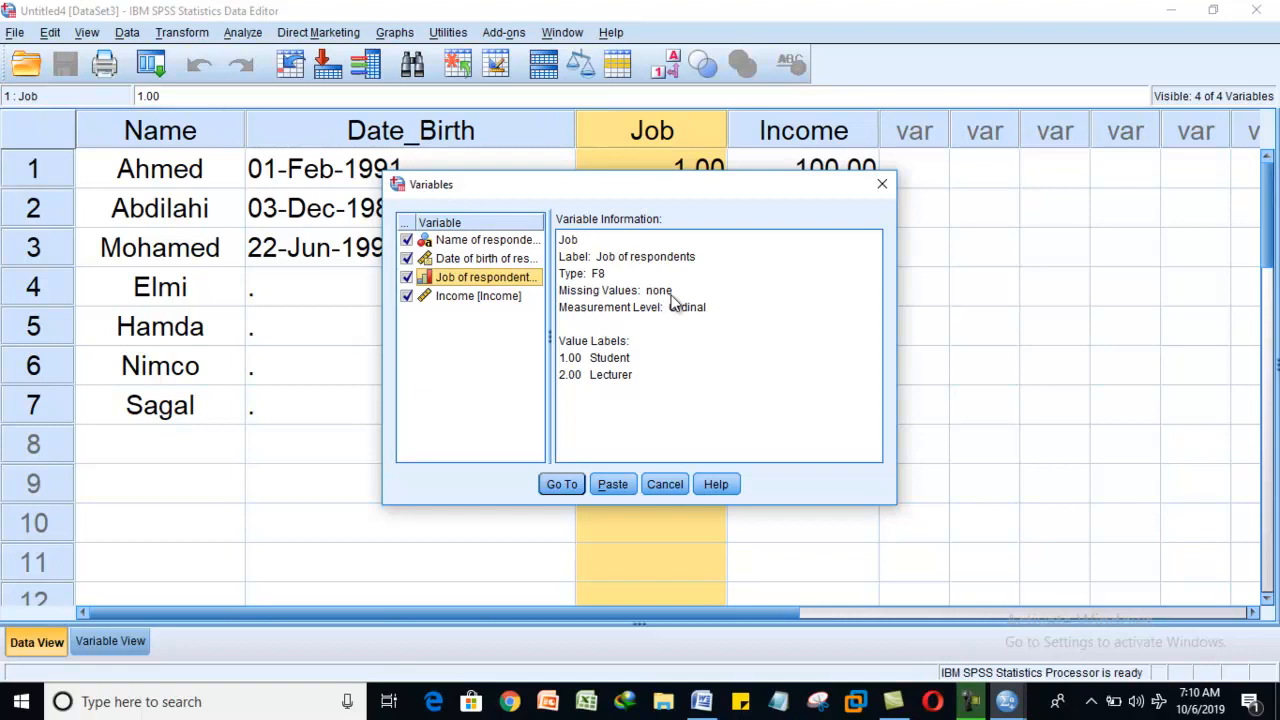
- Check Job's measurement level and value labels, close the Variables dialog, and look over the attribute columns in Variable View
drag(689, 307, 626, 380)
click(882, 184)
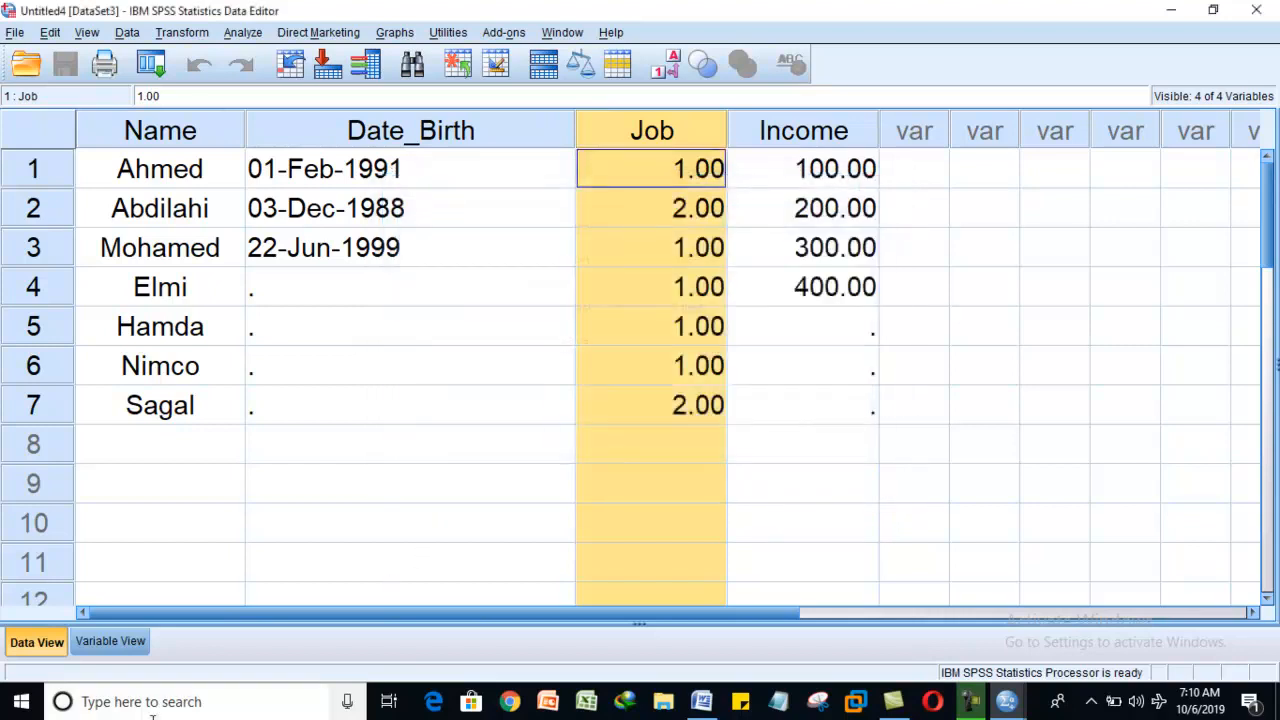
click(130, 641)
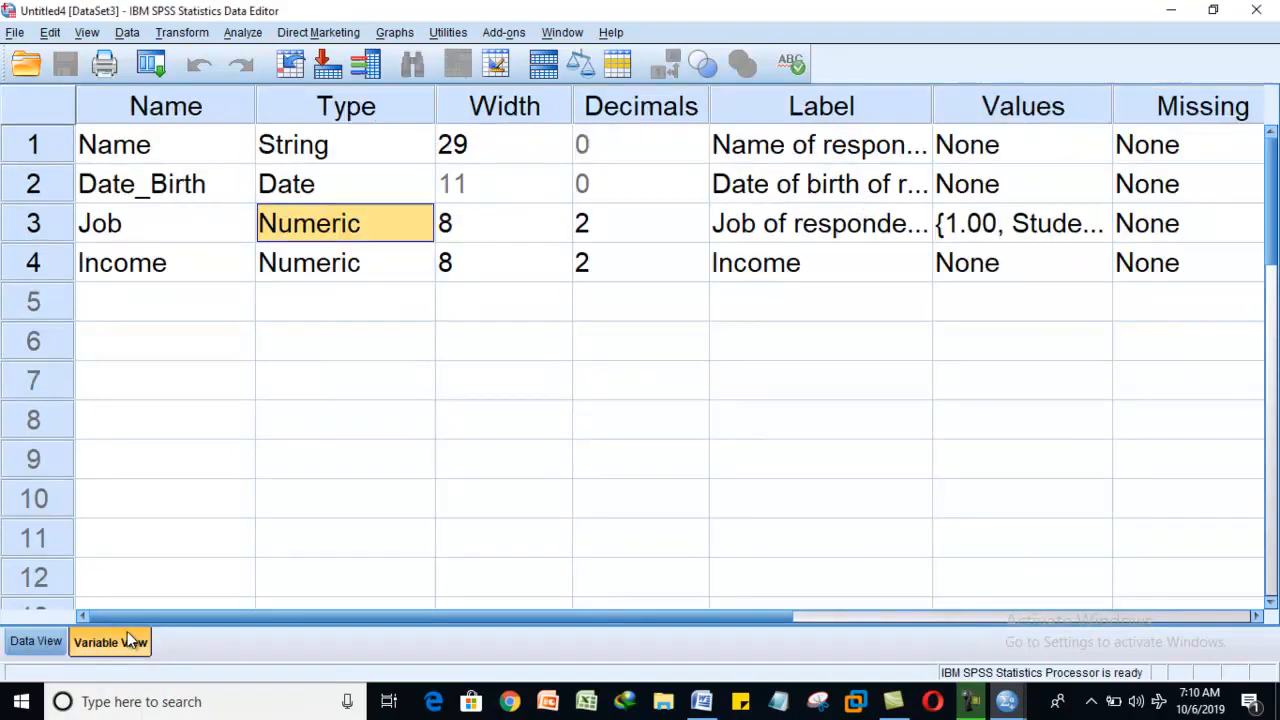
click(366, 115)
click(240, 112)
click(321, 109)
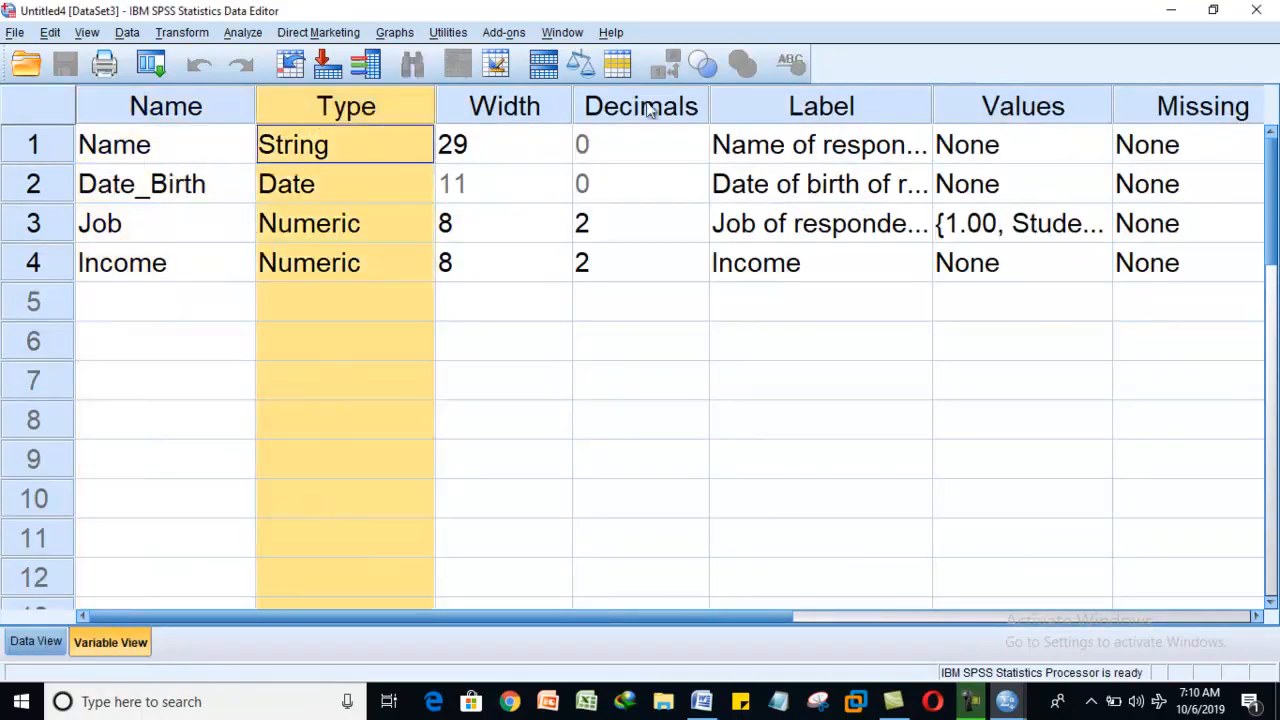
click(812, 100)
click(512, 112)
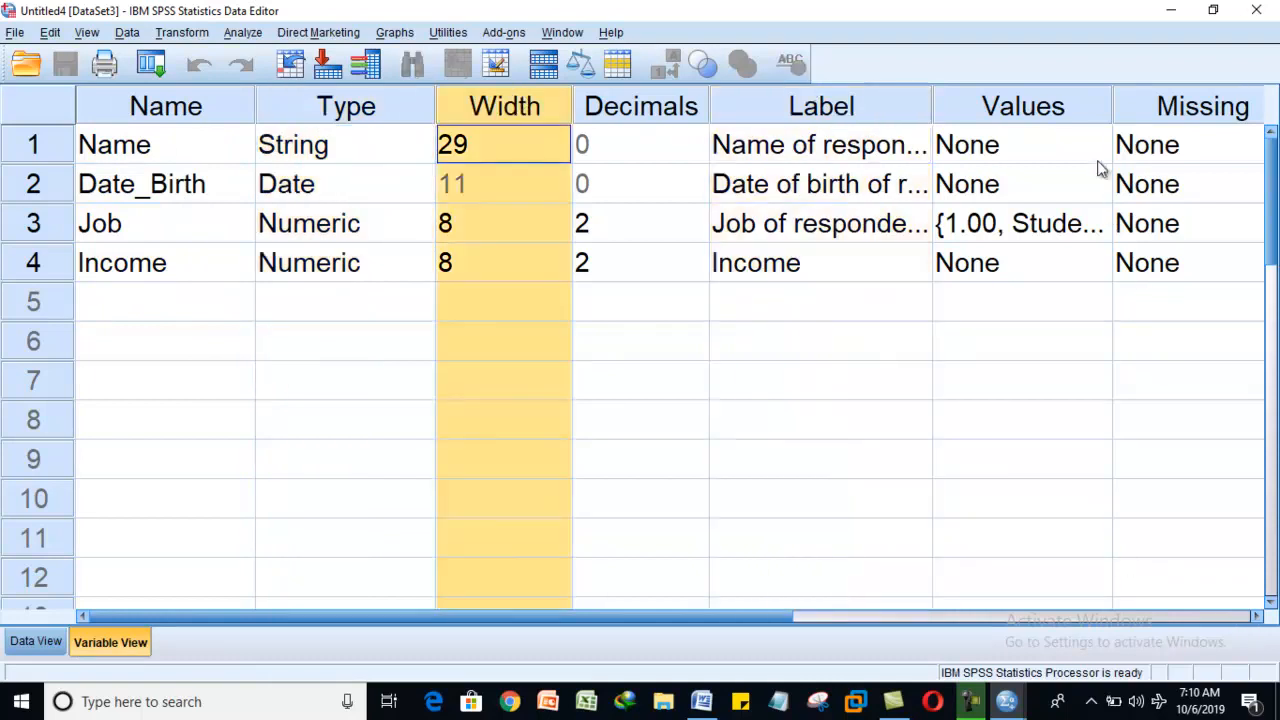
click(1080, 118)
click(1155, 118)
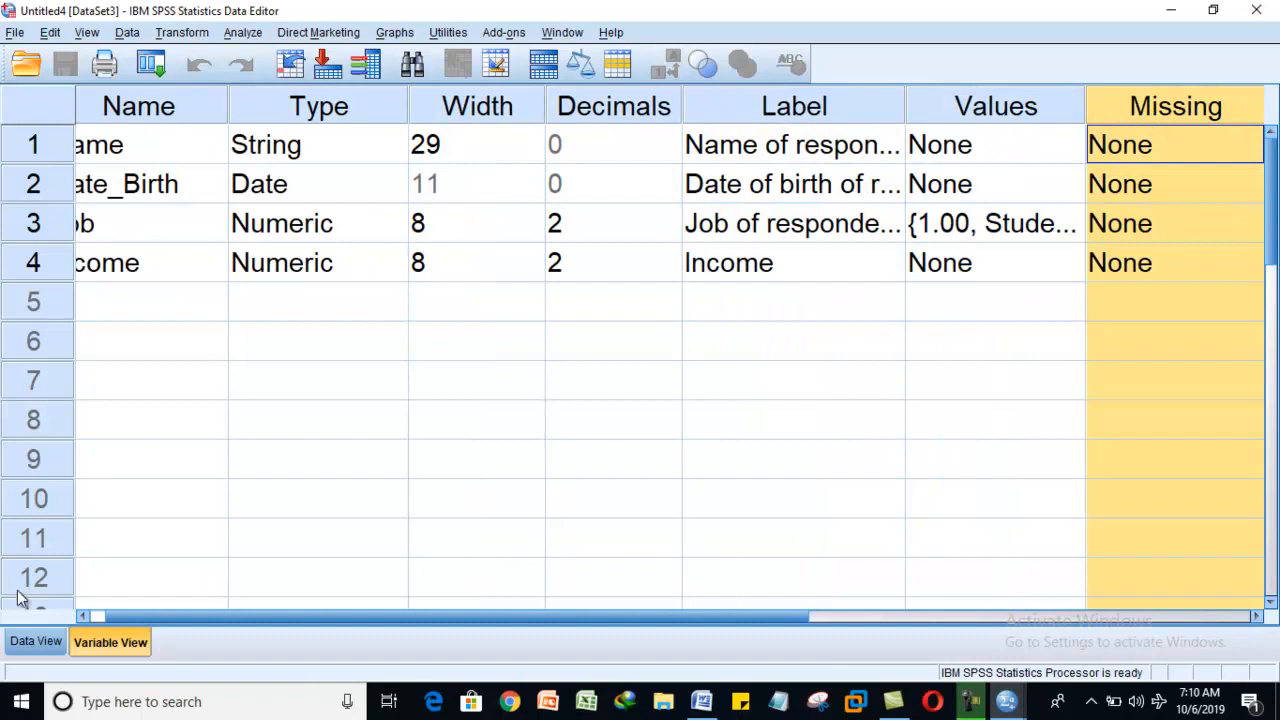
- Back in Data View, enter incomes of 500, 700 and 12000 for cases 5, 6 and 7
click(28, 640)
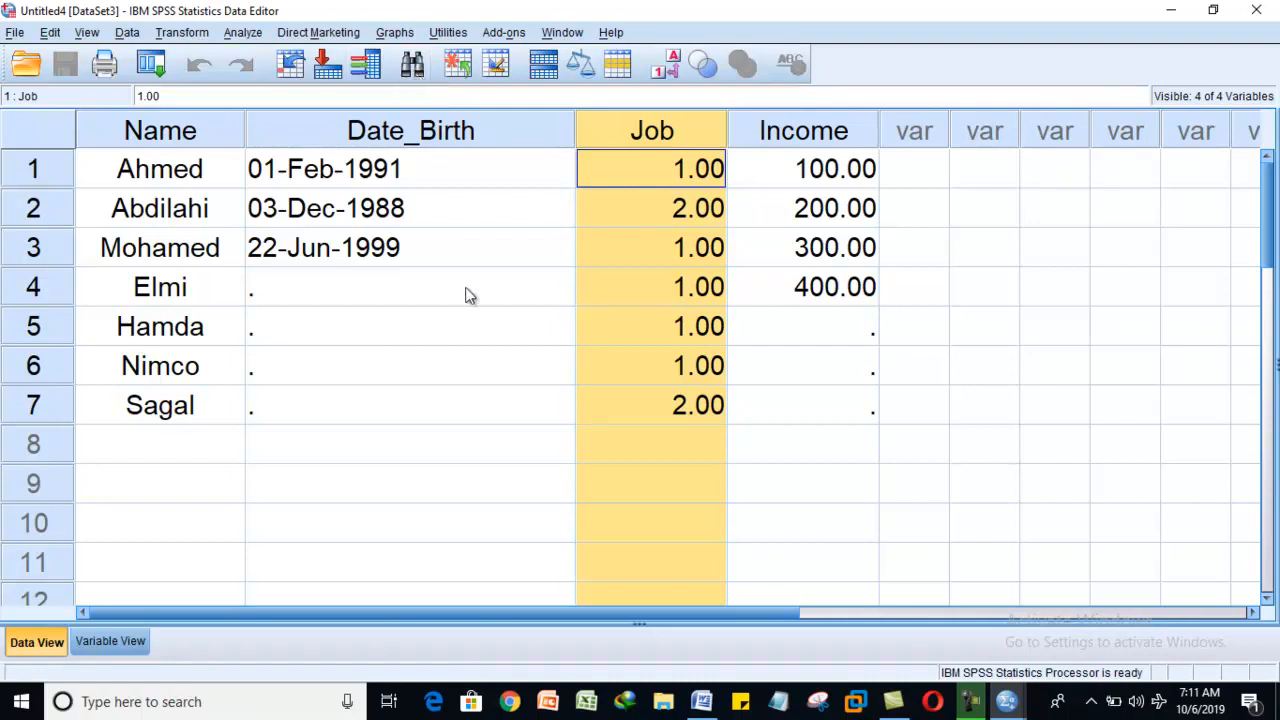
click(622, 280)
click(848, 325)
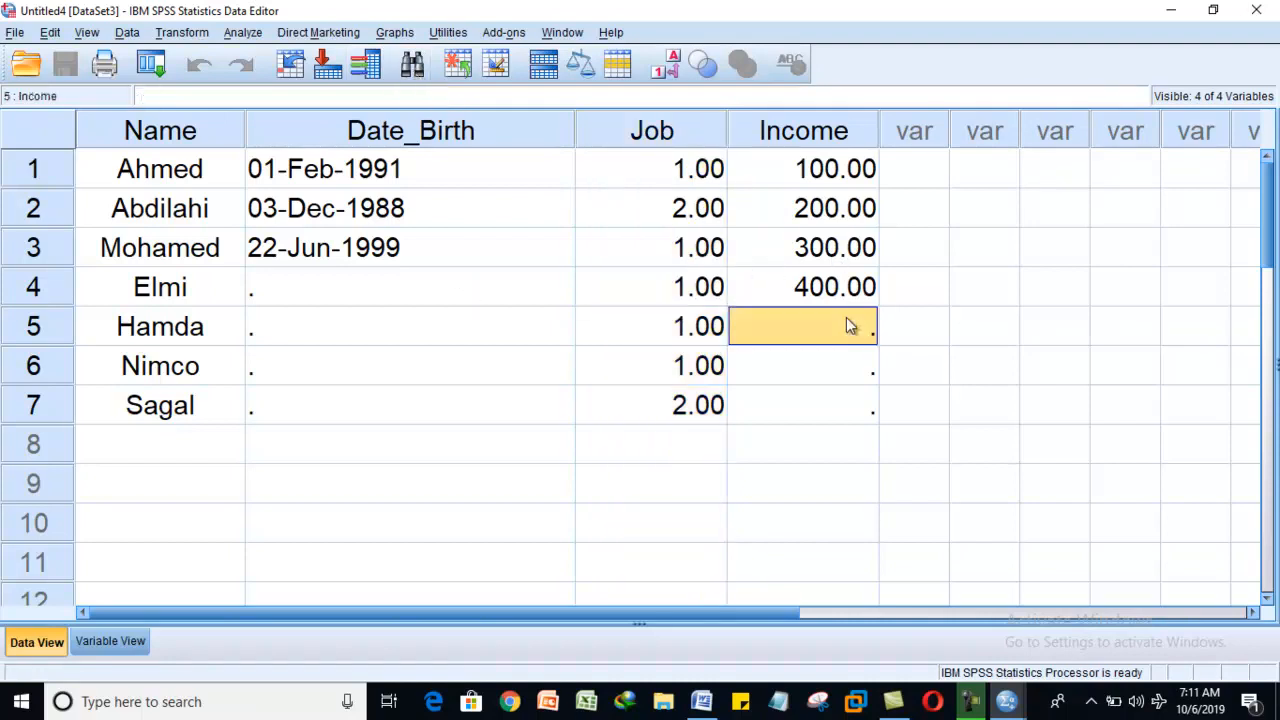
text(500)
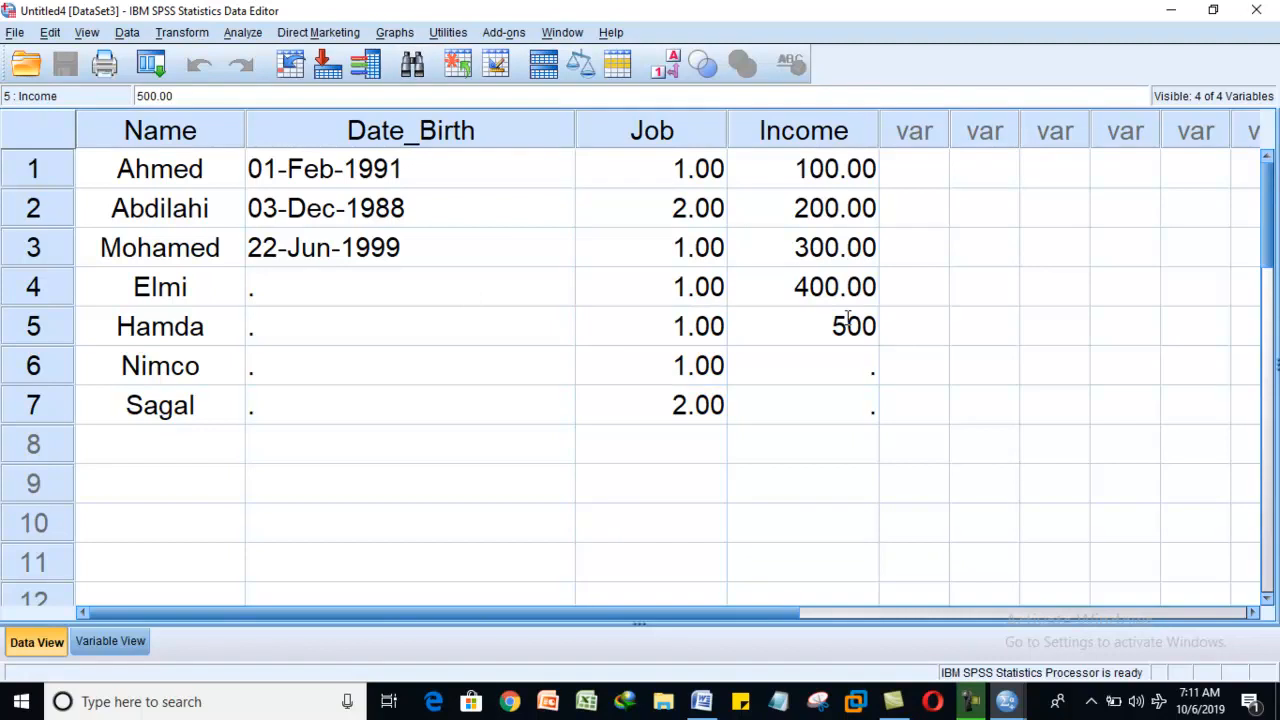
key(Return)
text(700)
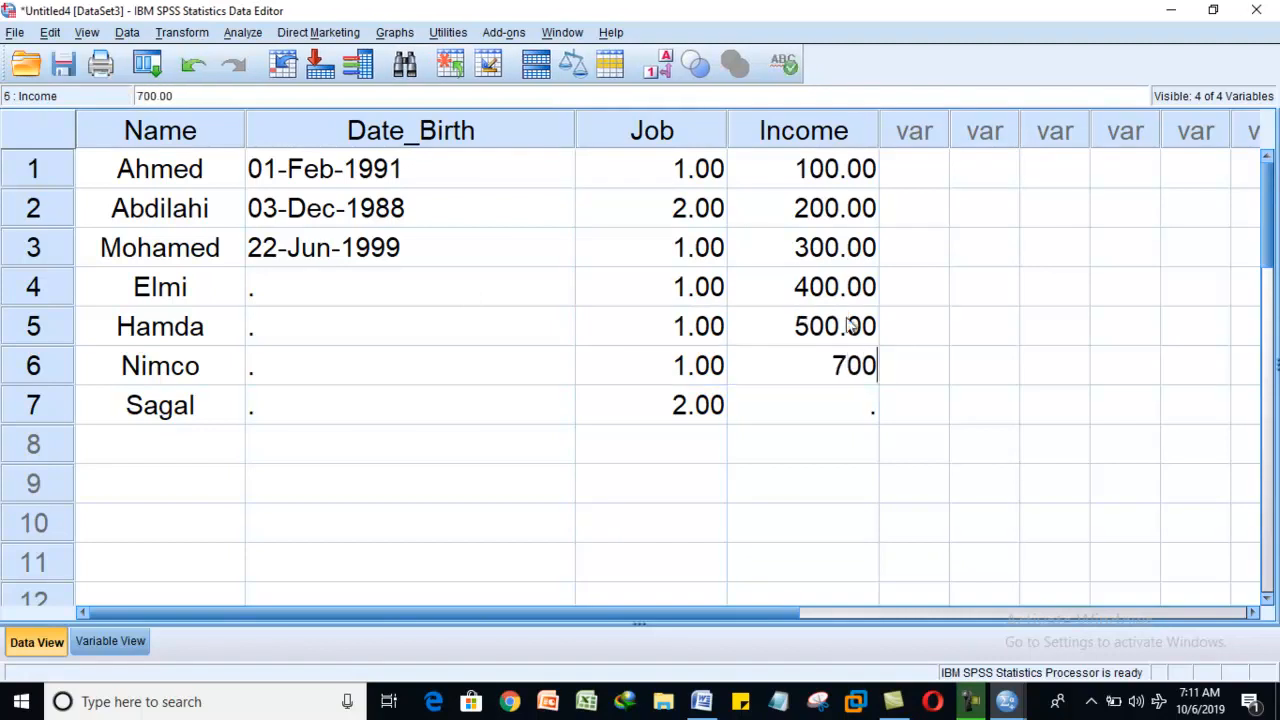
key(Return)
text(12000)
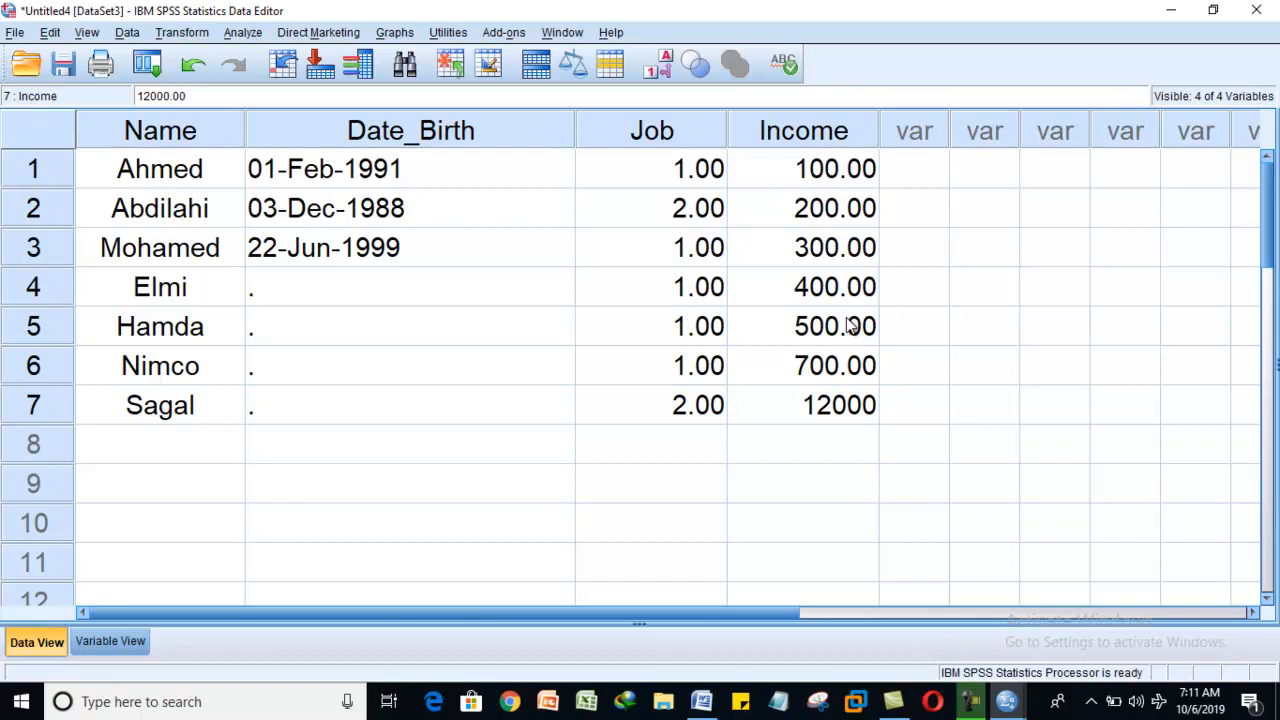
click(812, 370)
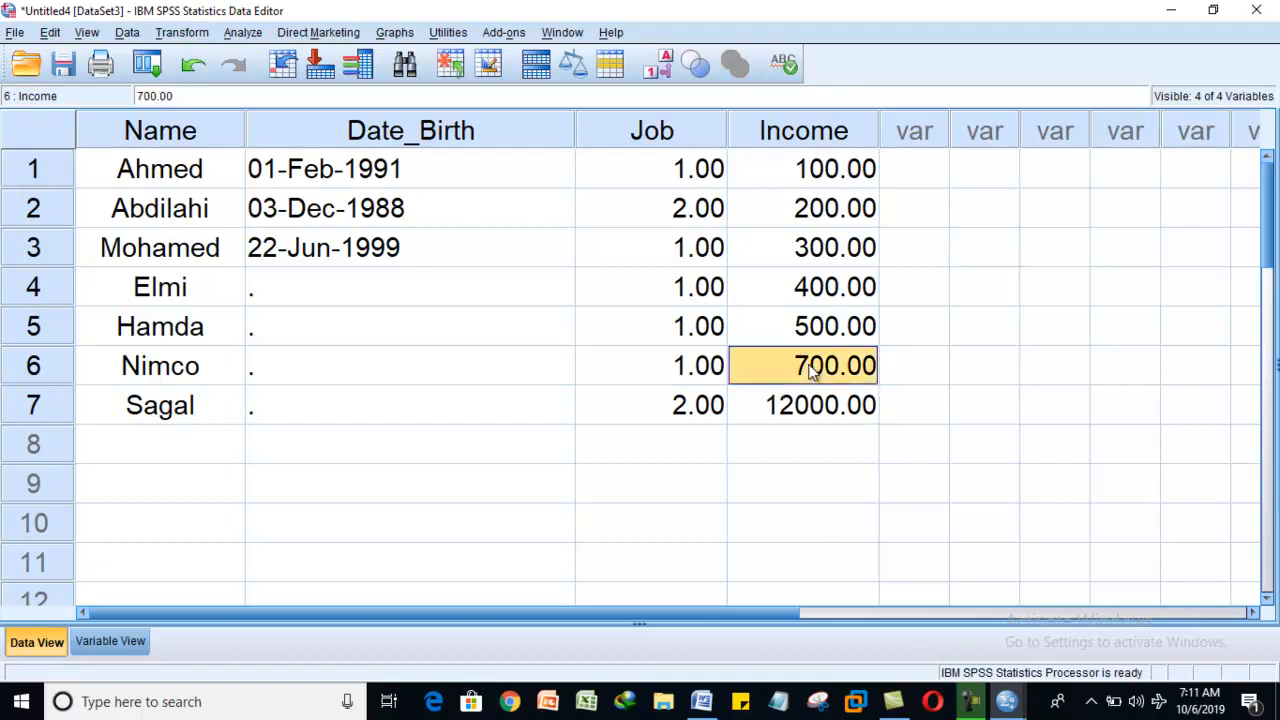
- Point out the name and income of case 6, and select the whole Income variable
click(222, 377)
click(846, 373)
click(800, 133)
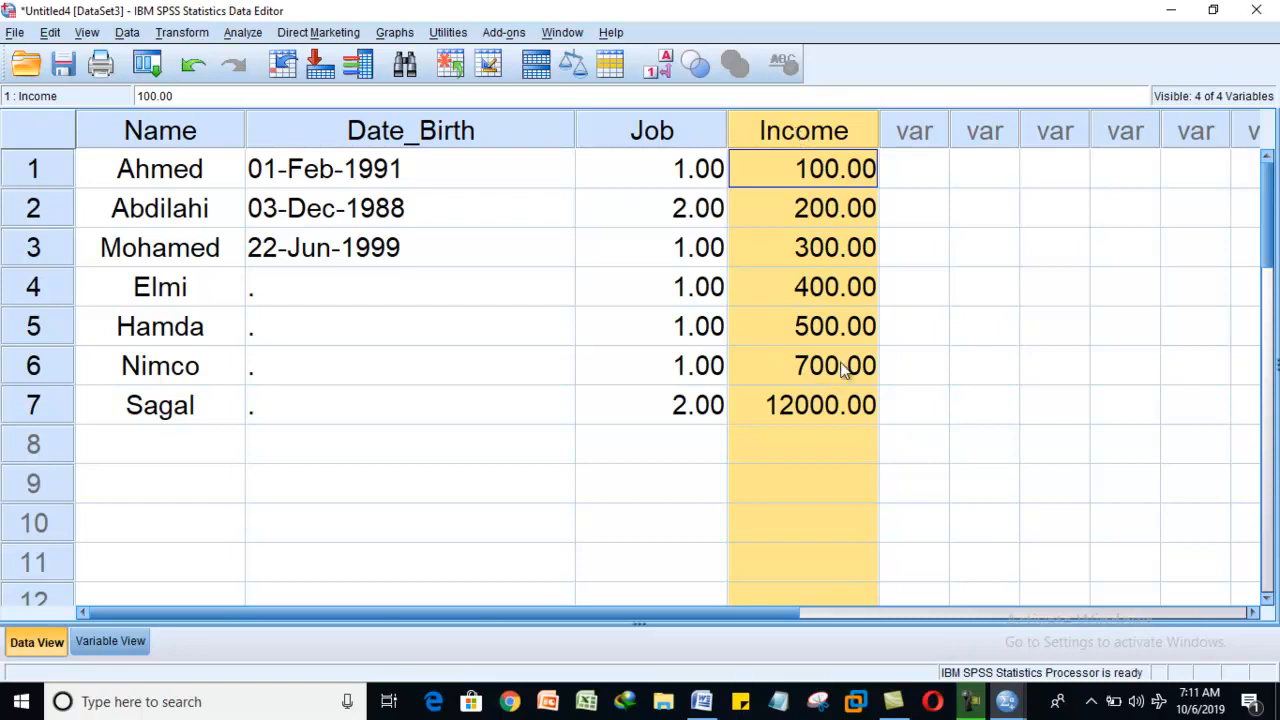
click(404, 63)
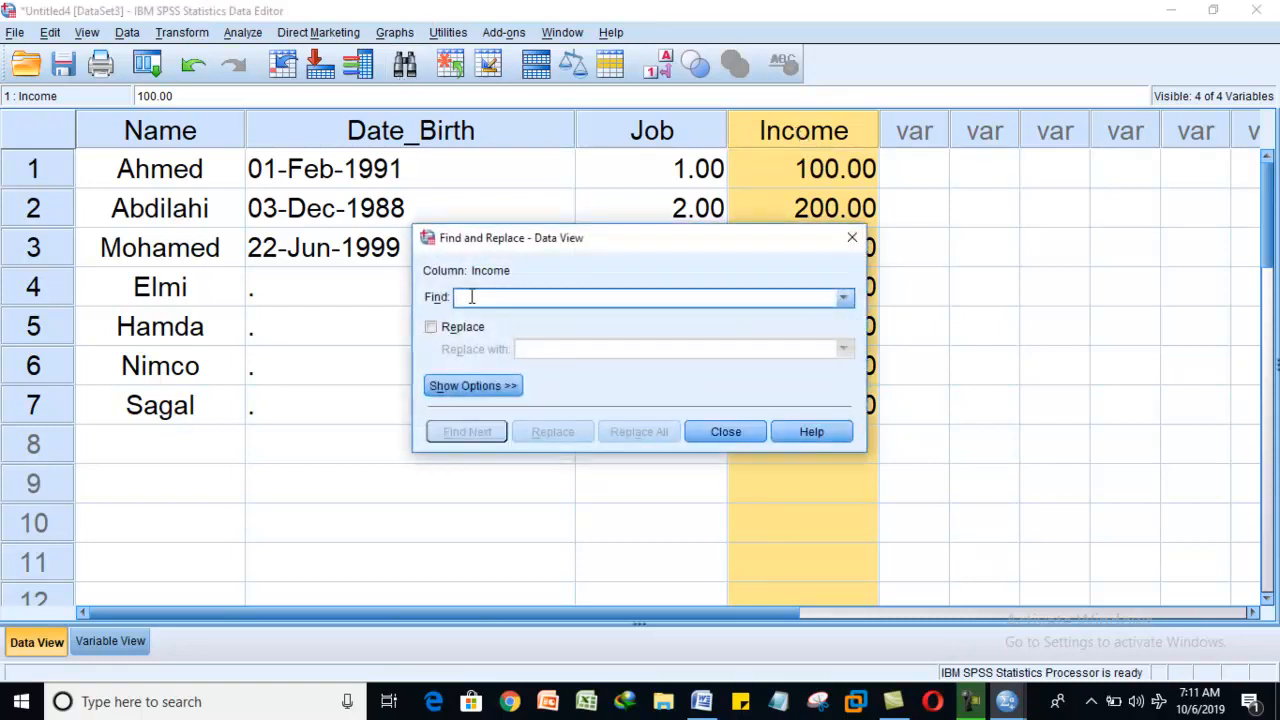
click(450, 328)
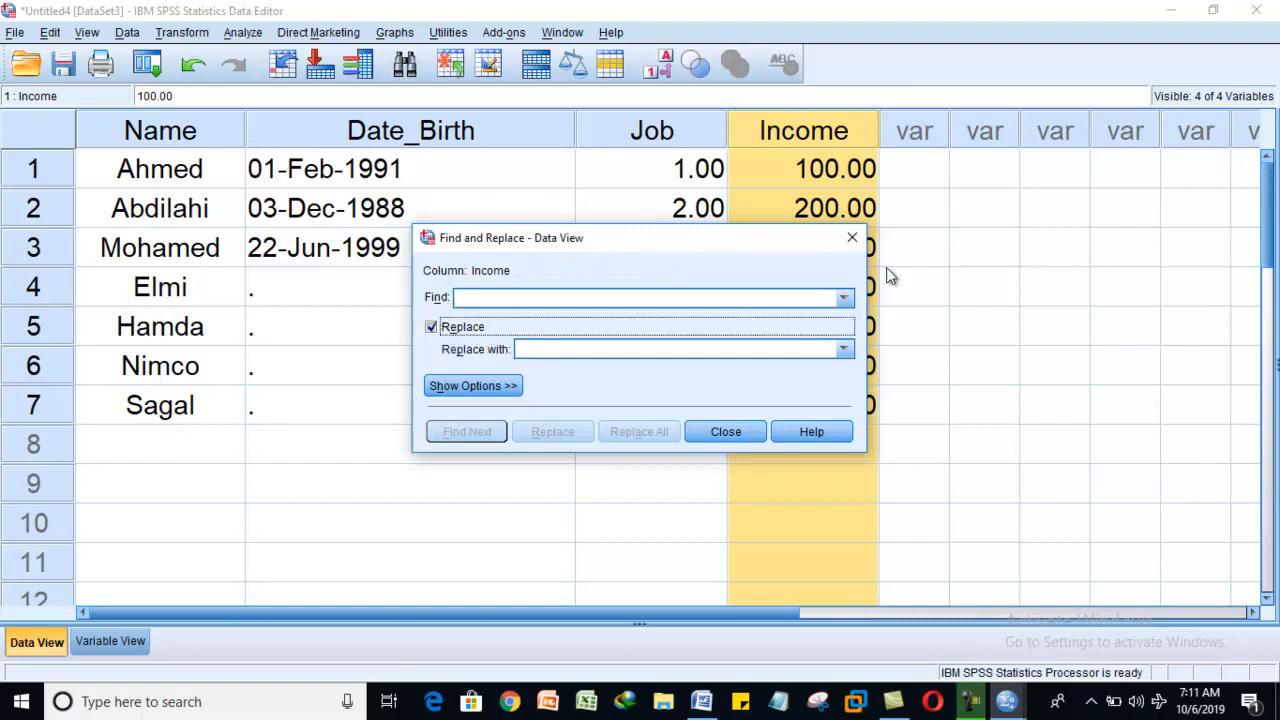
click(852, 239)
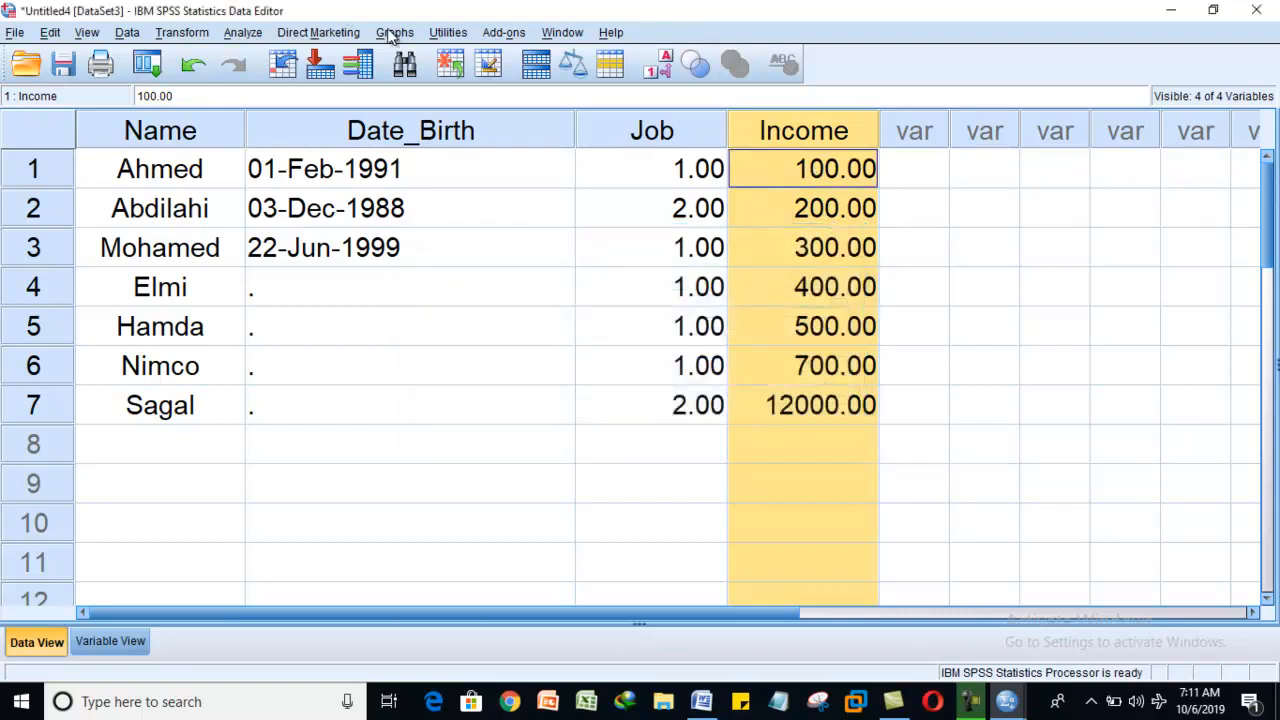
- Use Find and Replace on the Income variable to replace 700 with 250, matching cells that contain it, and close the dialog
click(405, 66)
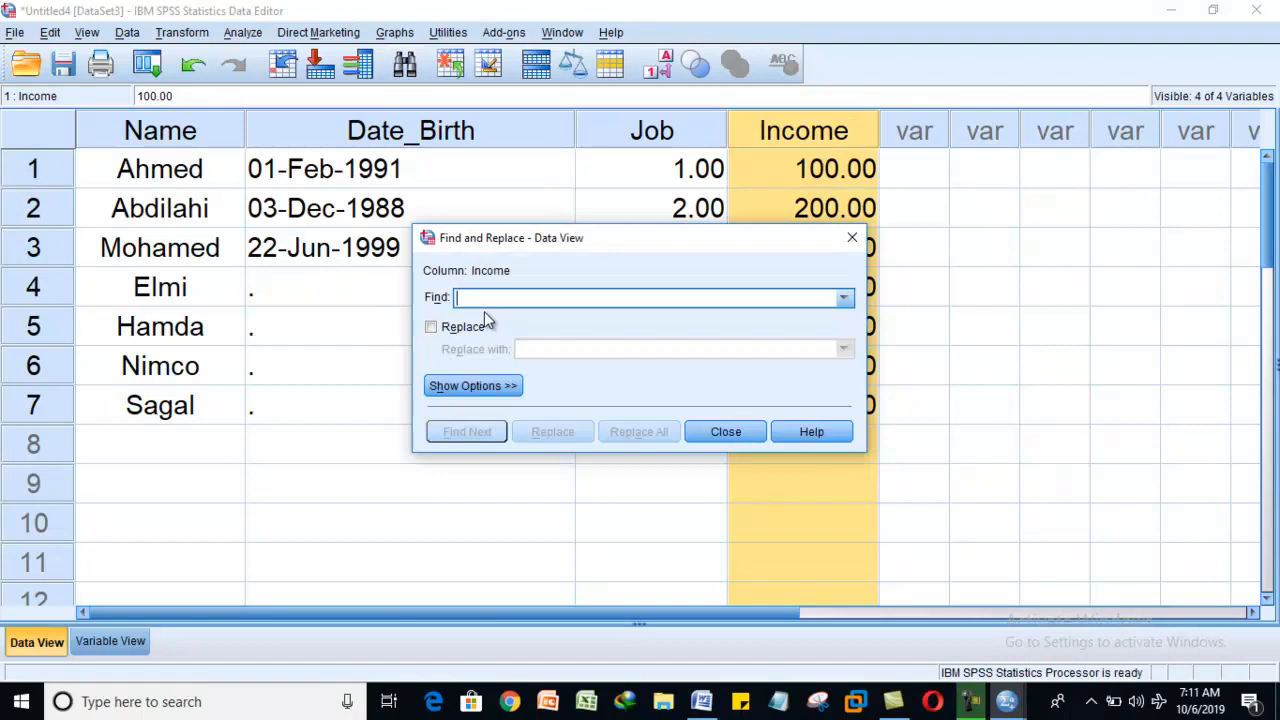
text(700)
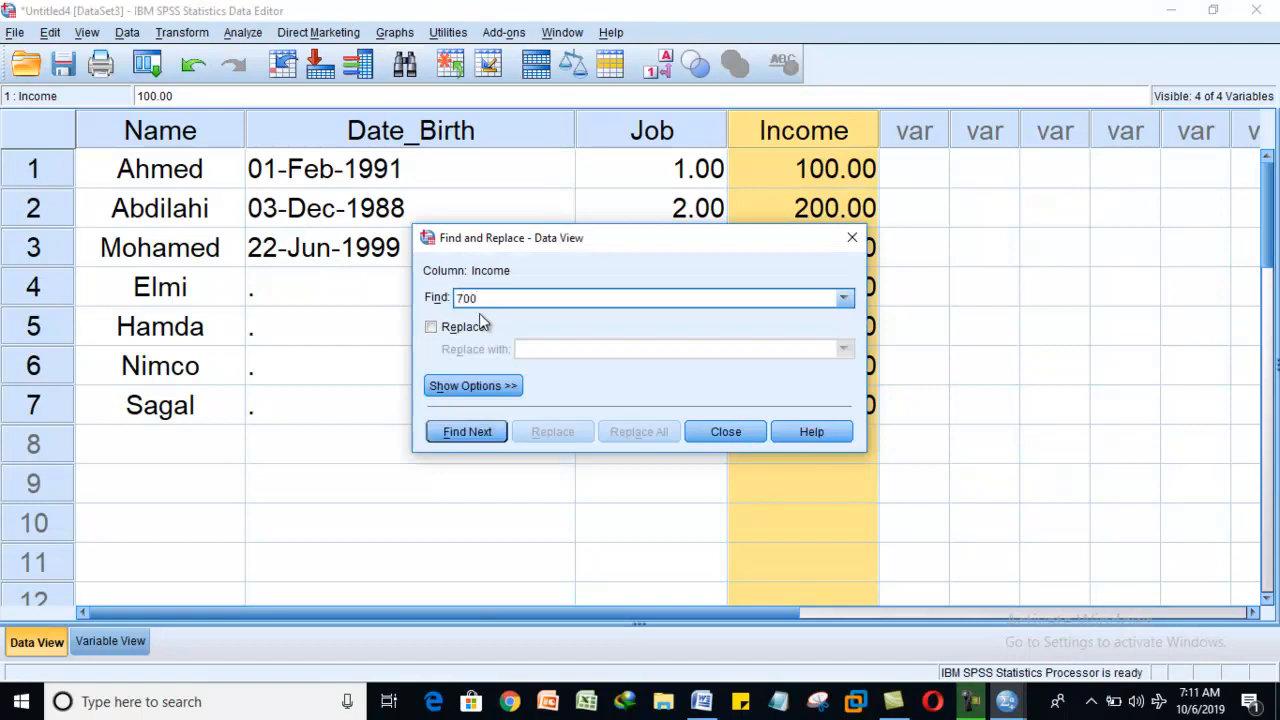
click(465, 327)
click(552, 350)
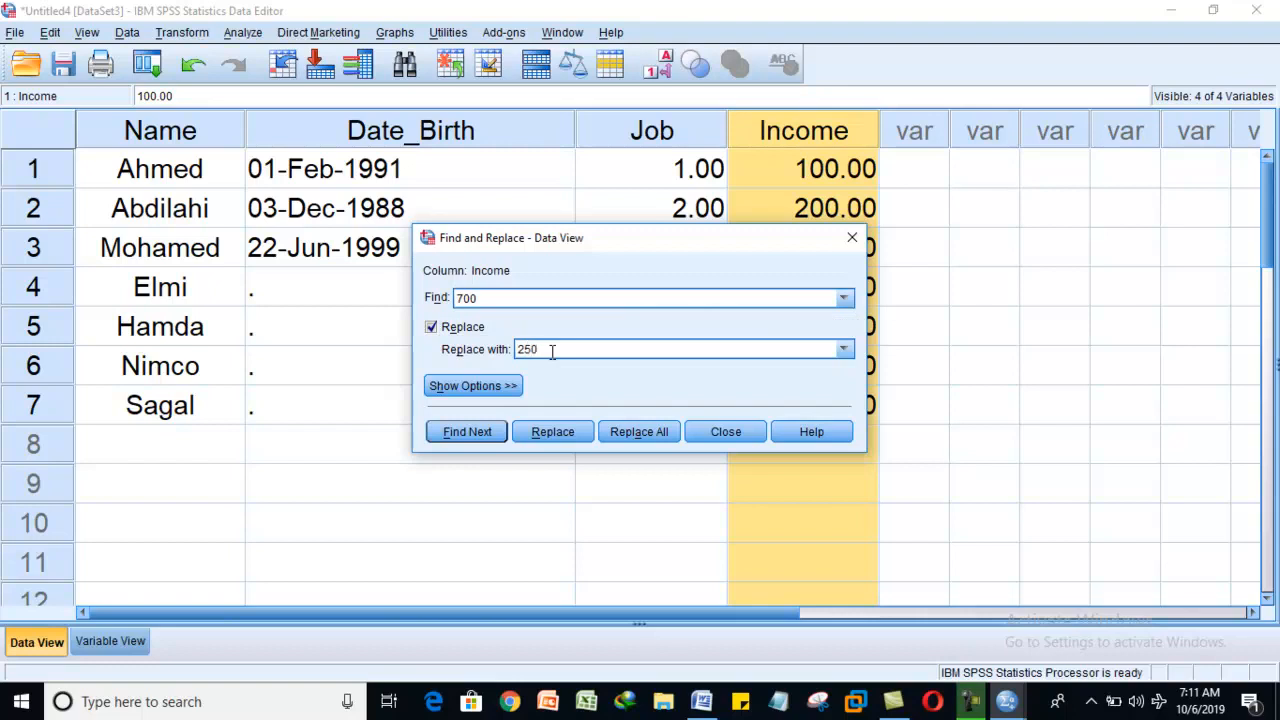
click(504, 386)
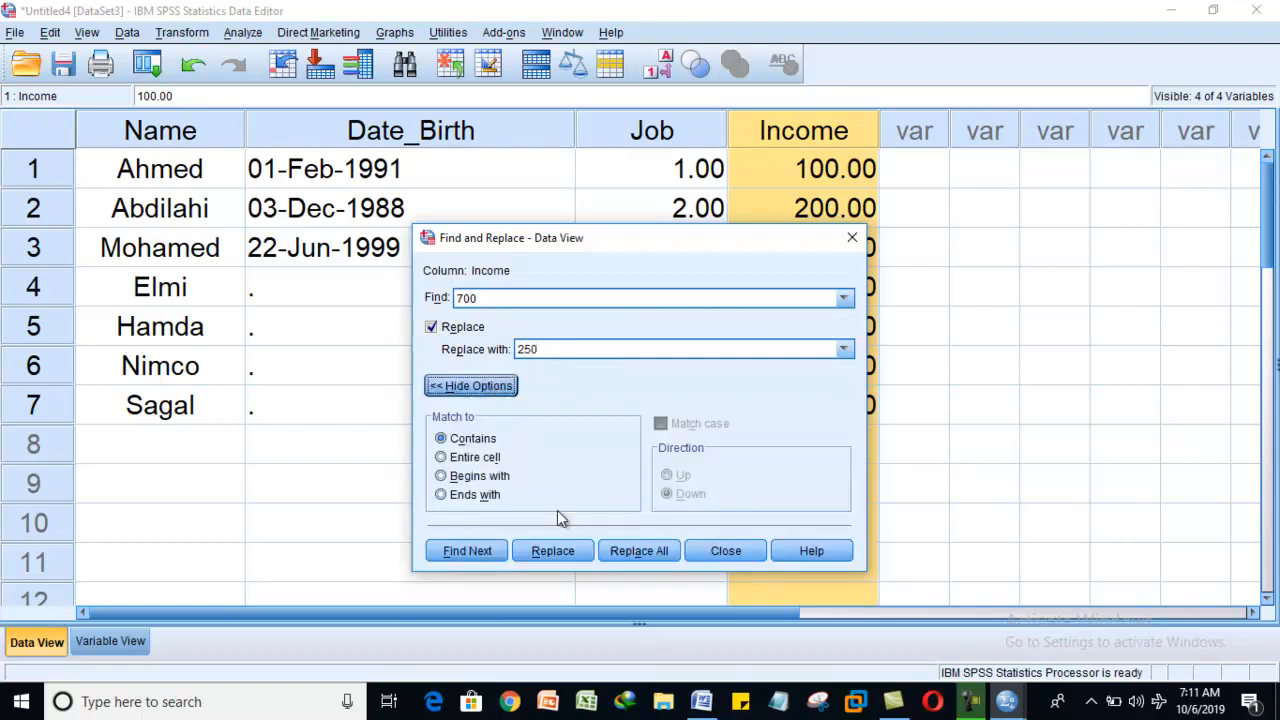
click(565, 560)
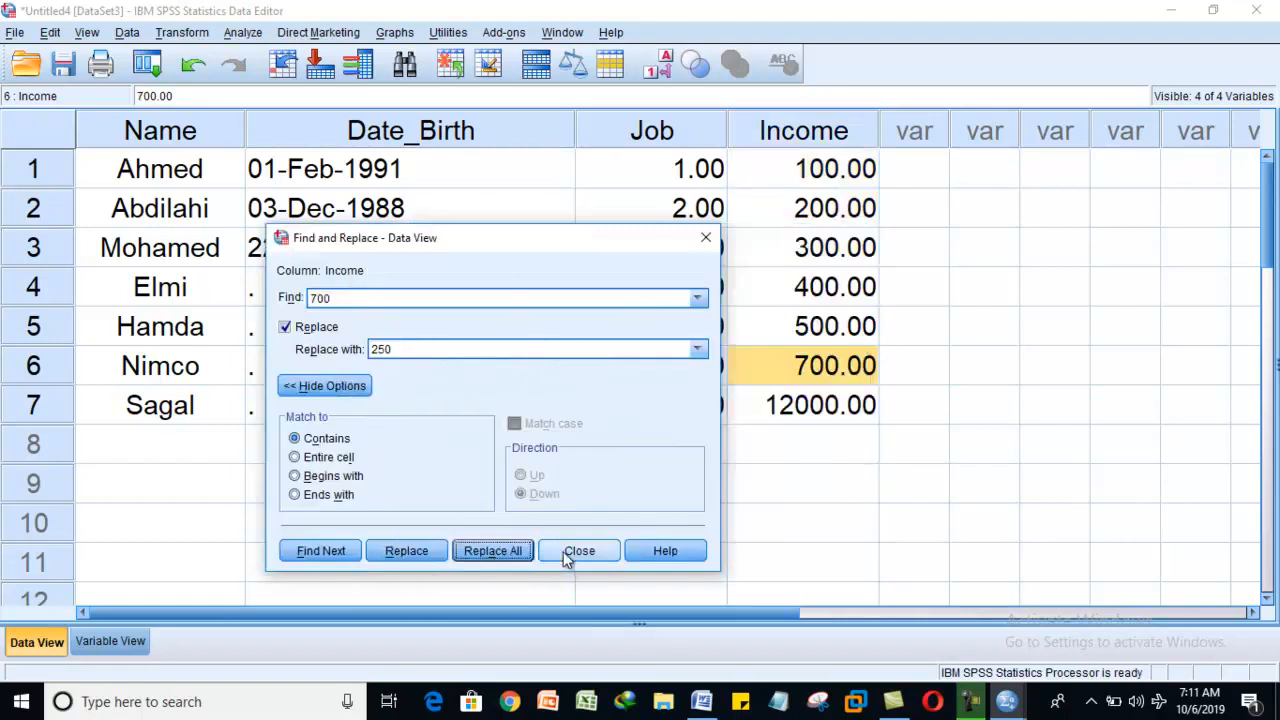
click(391, 553)
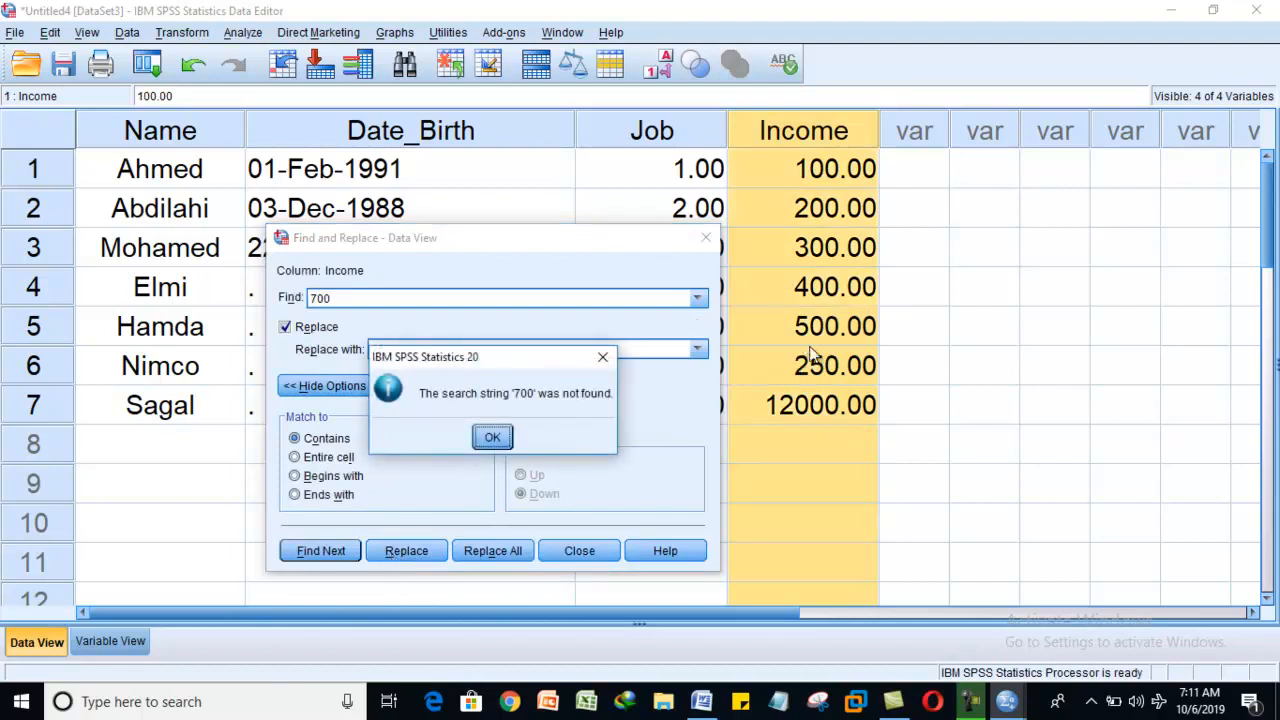
click(604, 358)
click(706, 237)
- Use Find and Replace on the Income variable to replace 100 with 150, and close the dialog
click(826, 372)
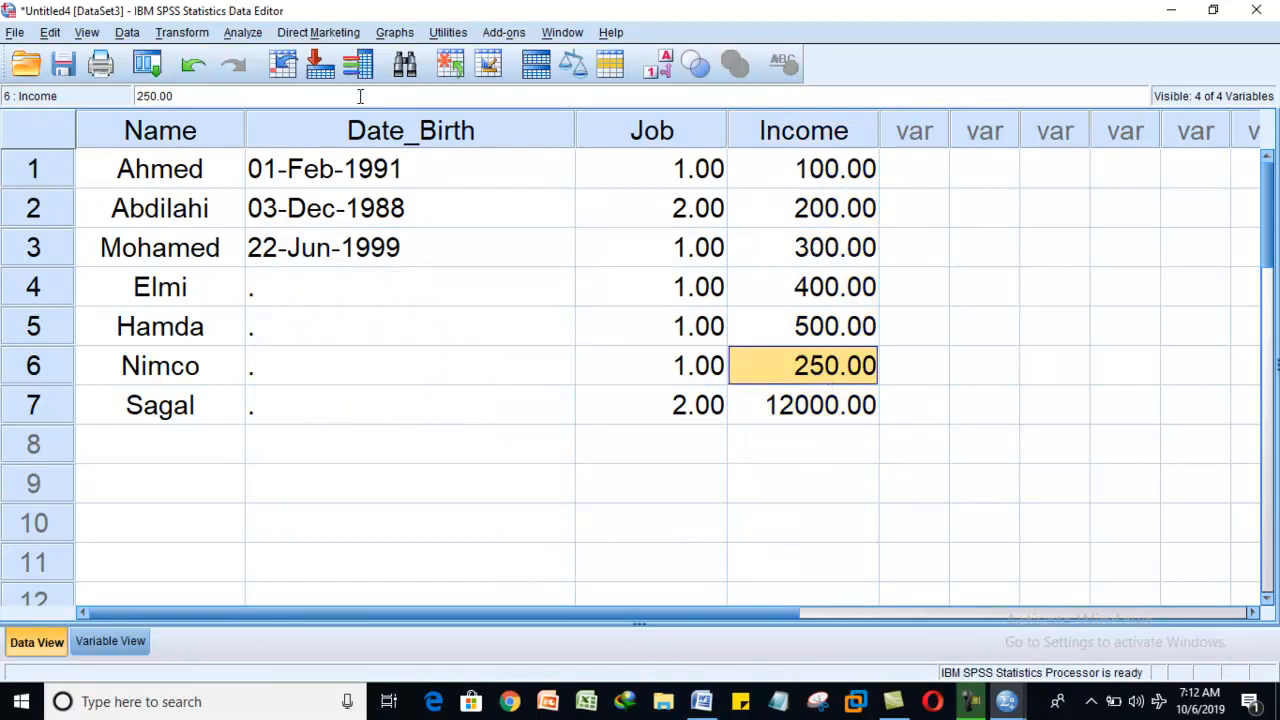
click(405, 63)
text(100)
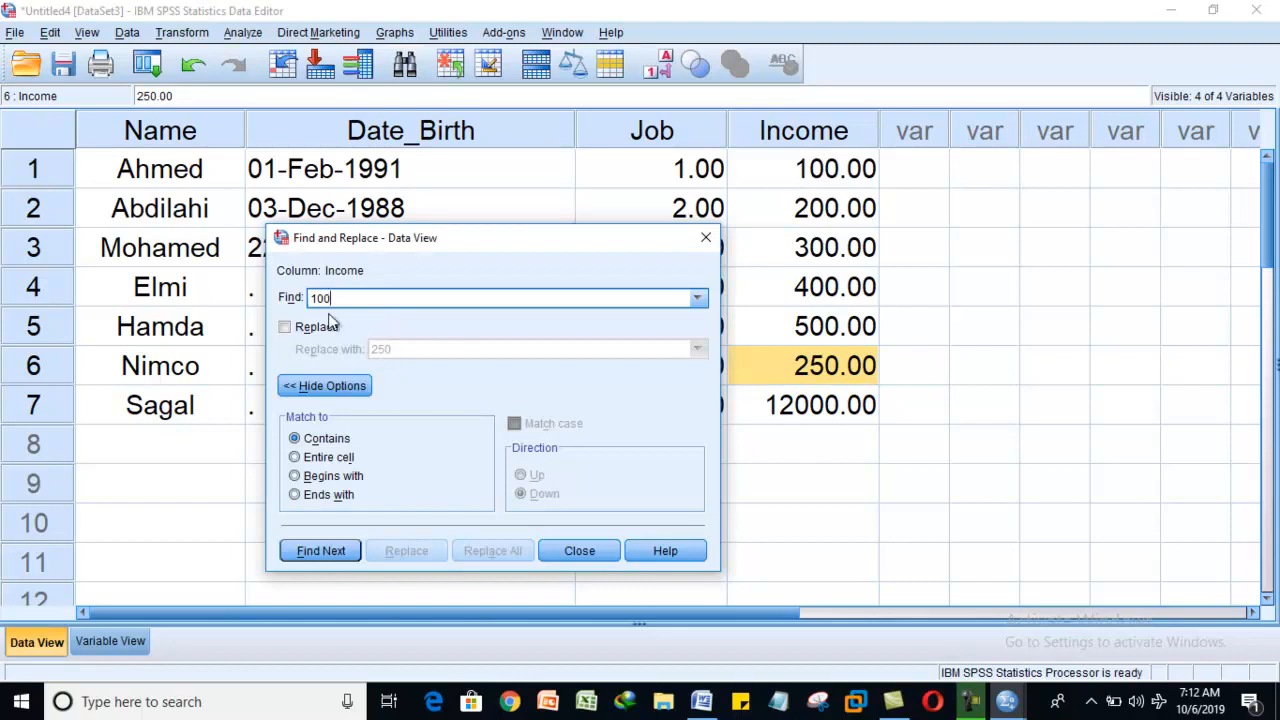
click(316, 328)
click(404, 348)
key(BackSpace)
key(BackSpace)
key(BackSpace)
text(150)
click(402, 552)
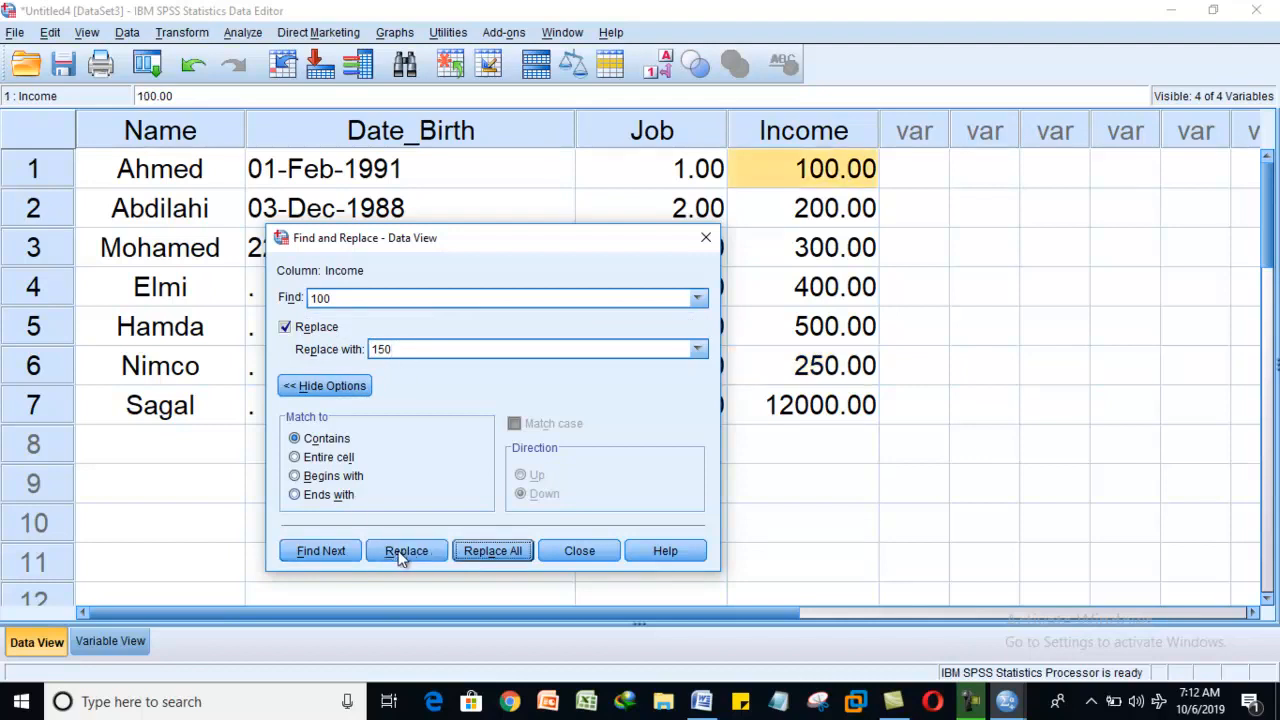
click(404, 552)
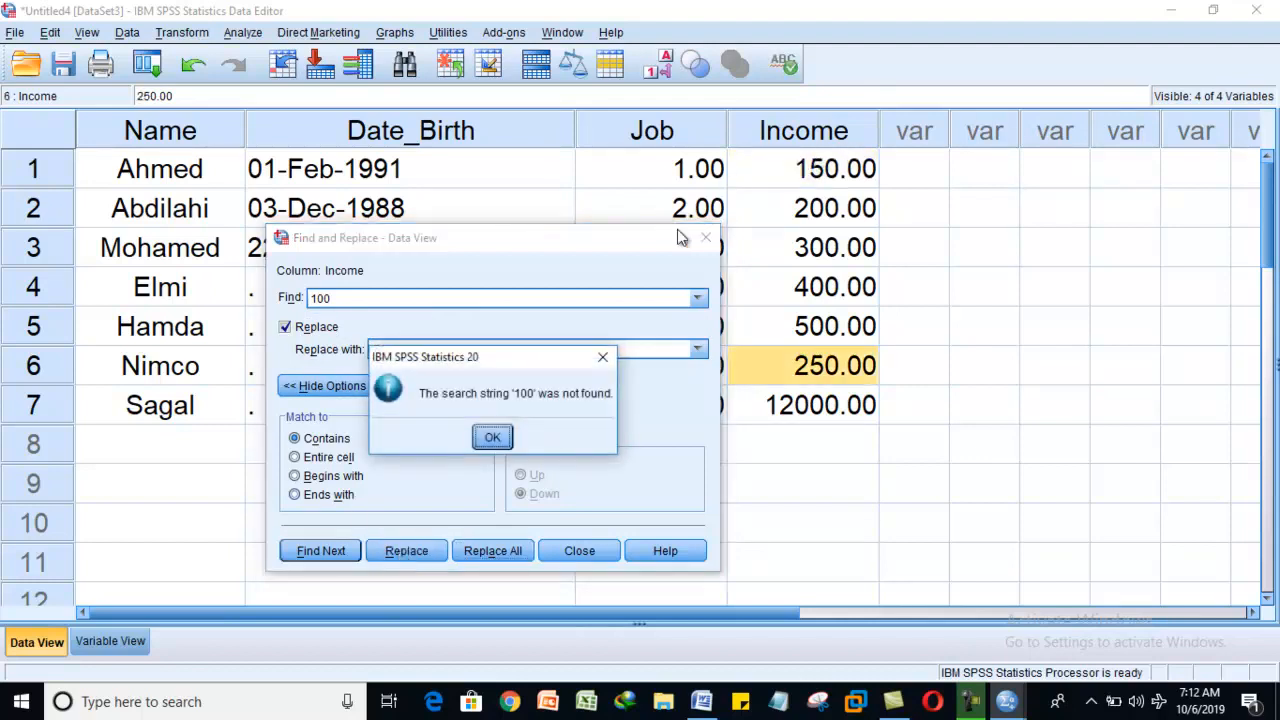
click(603, 357)
click(703, 237)
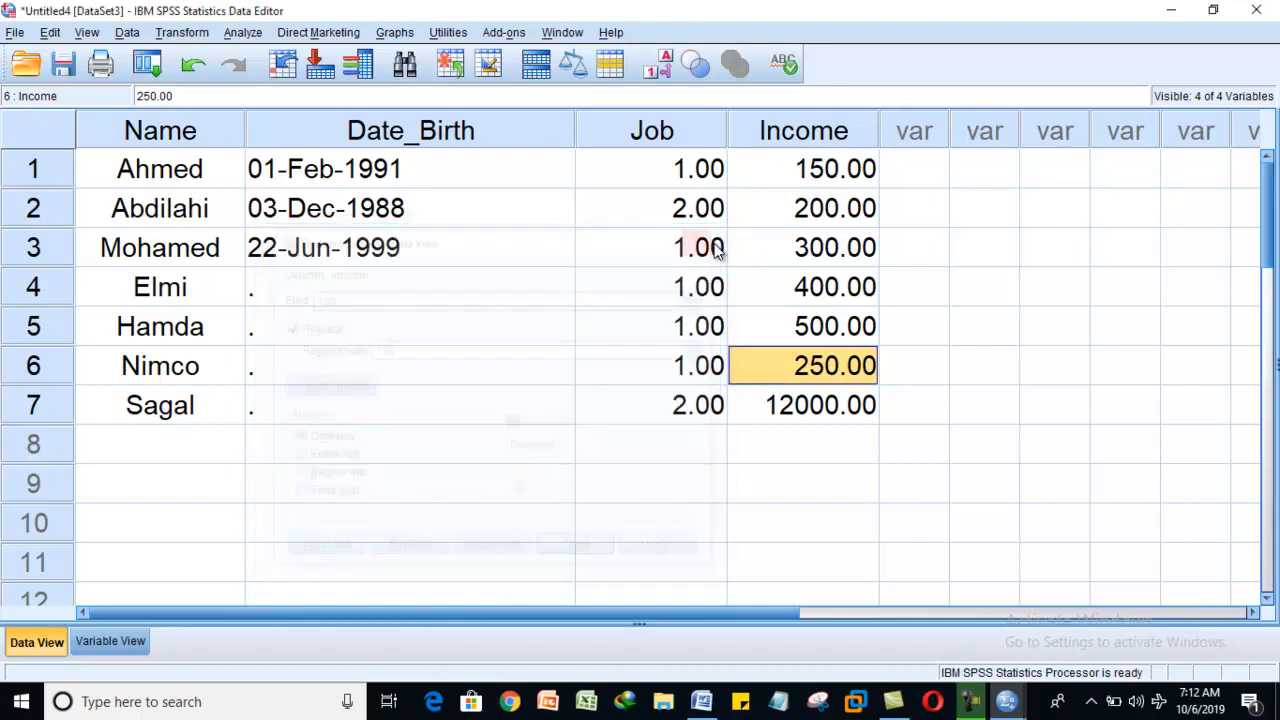
- Look over the Income, Name and Job variables by highlighting columns and cells, ending on the income of case 5
drag(784, 177, 806, 441)
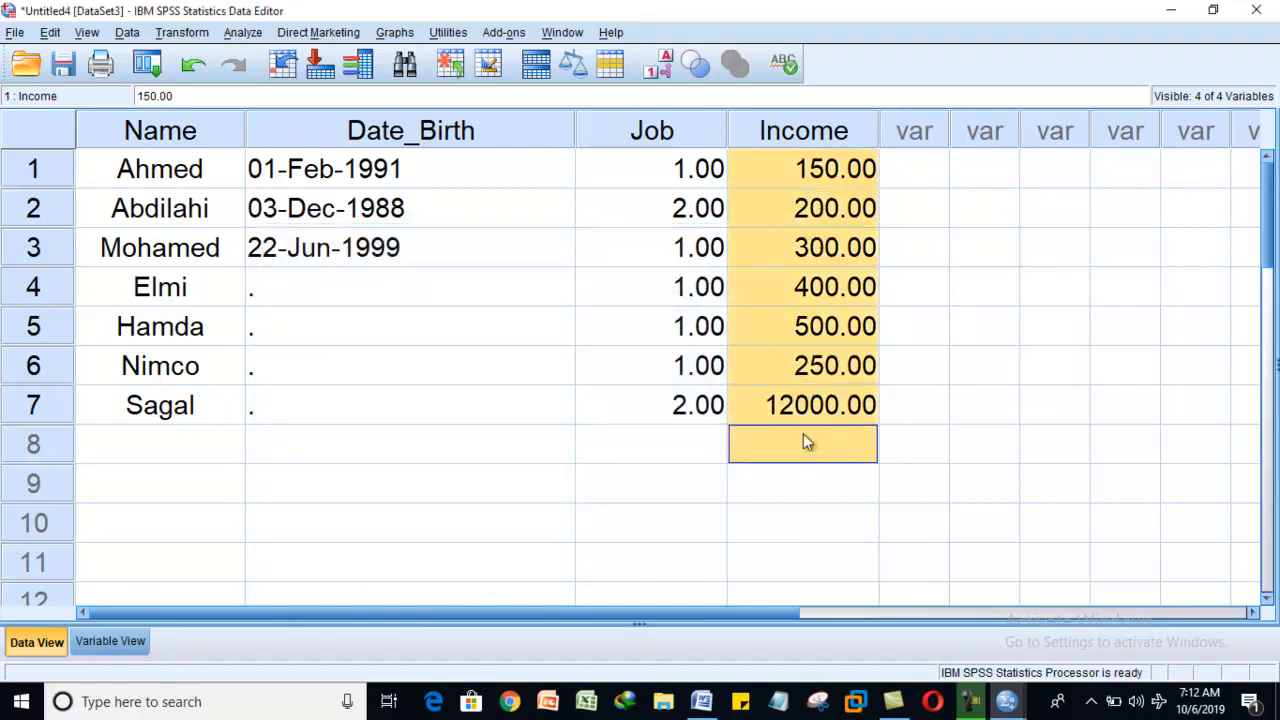
click(779, 138)
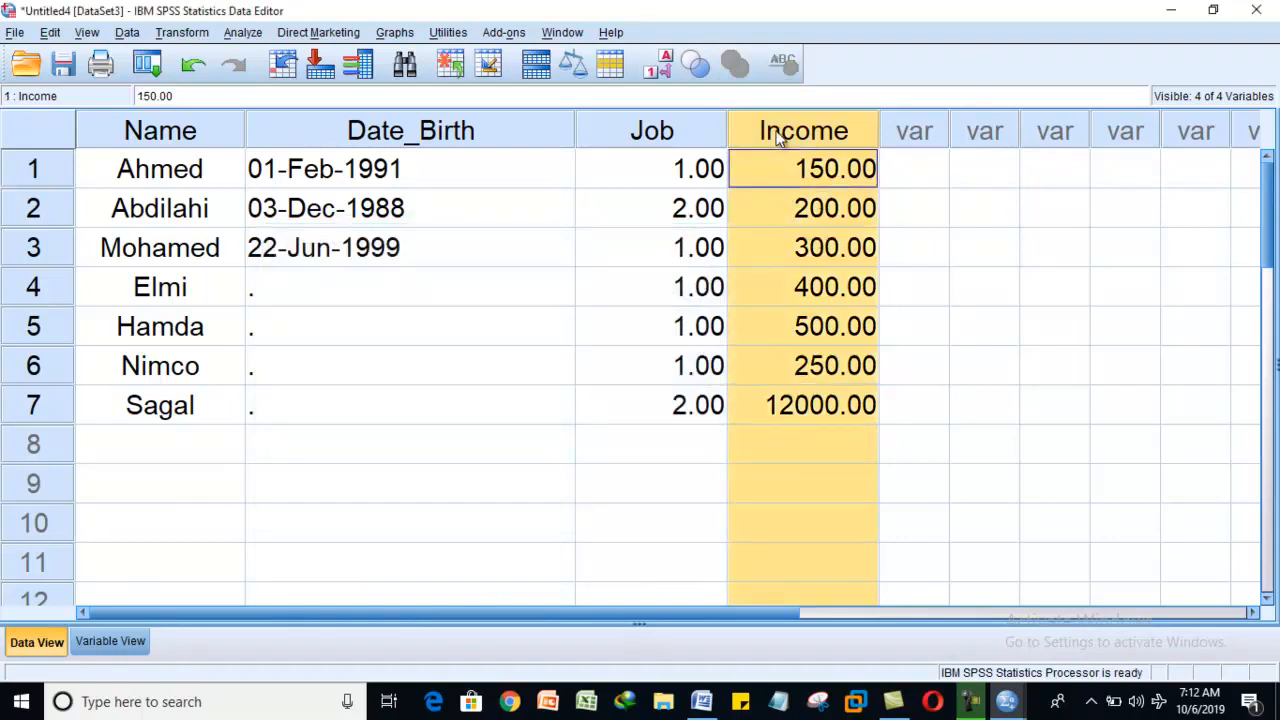
click(810, 200)
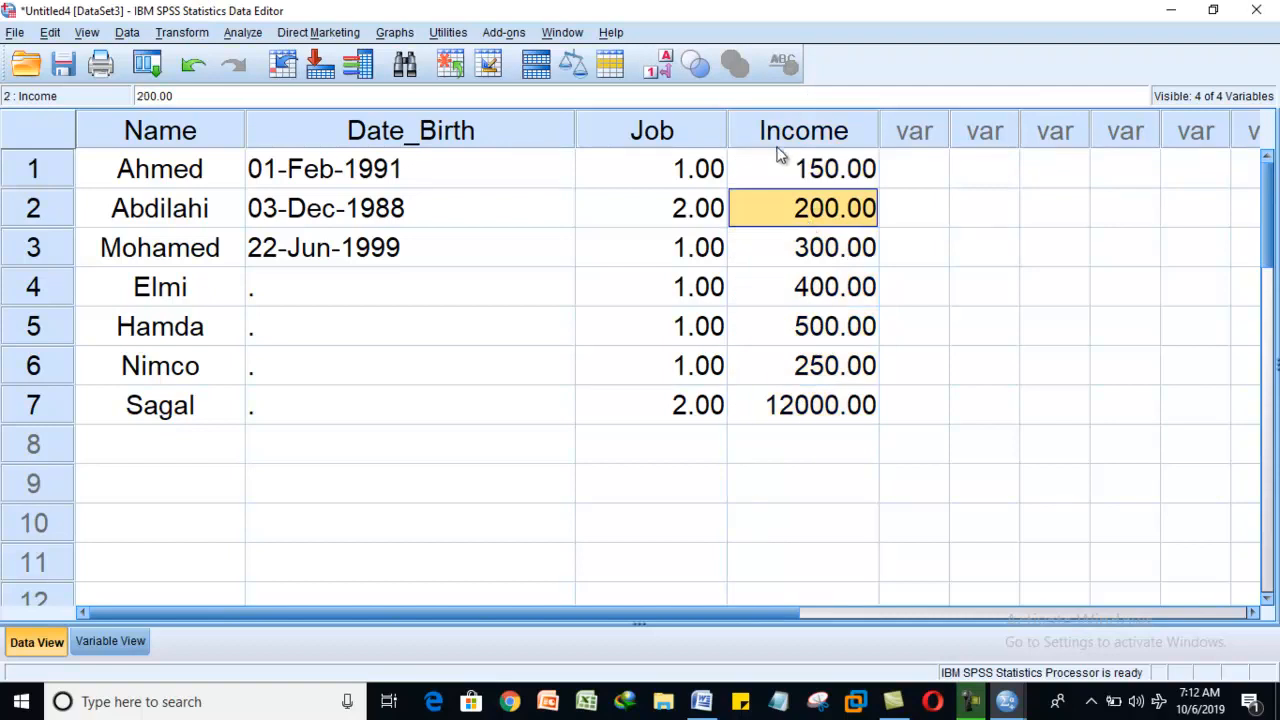
click(233, 206)
drag(829, 206, 835, 418)
drag(172, 245, 178, 380)
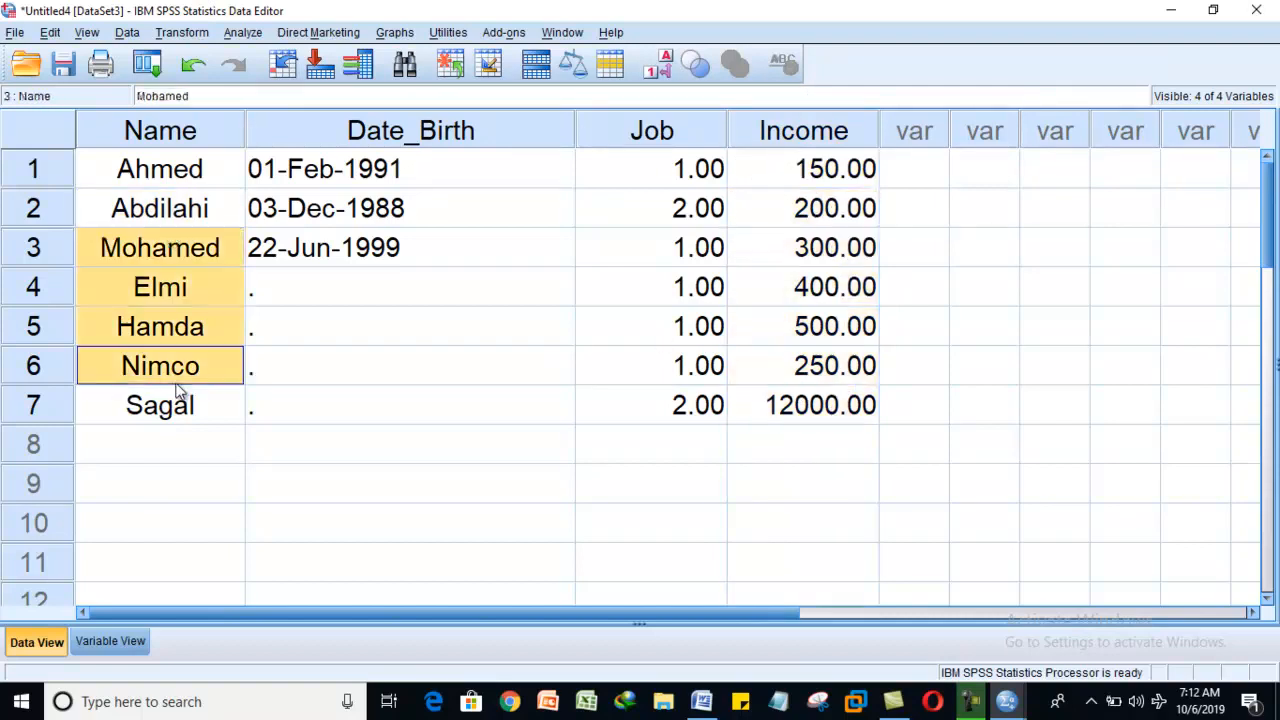
click(165, 131)
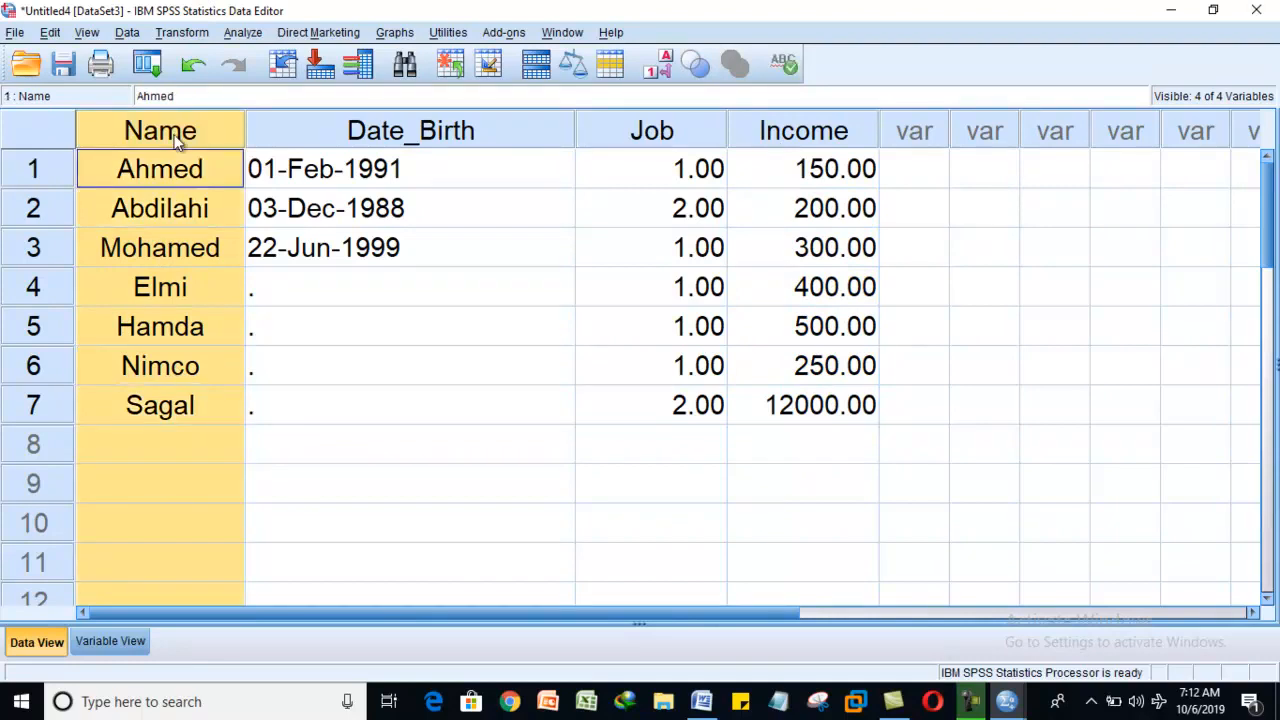
click(680, 208)
click(660, 140)
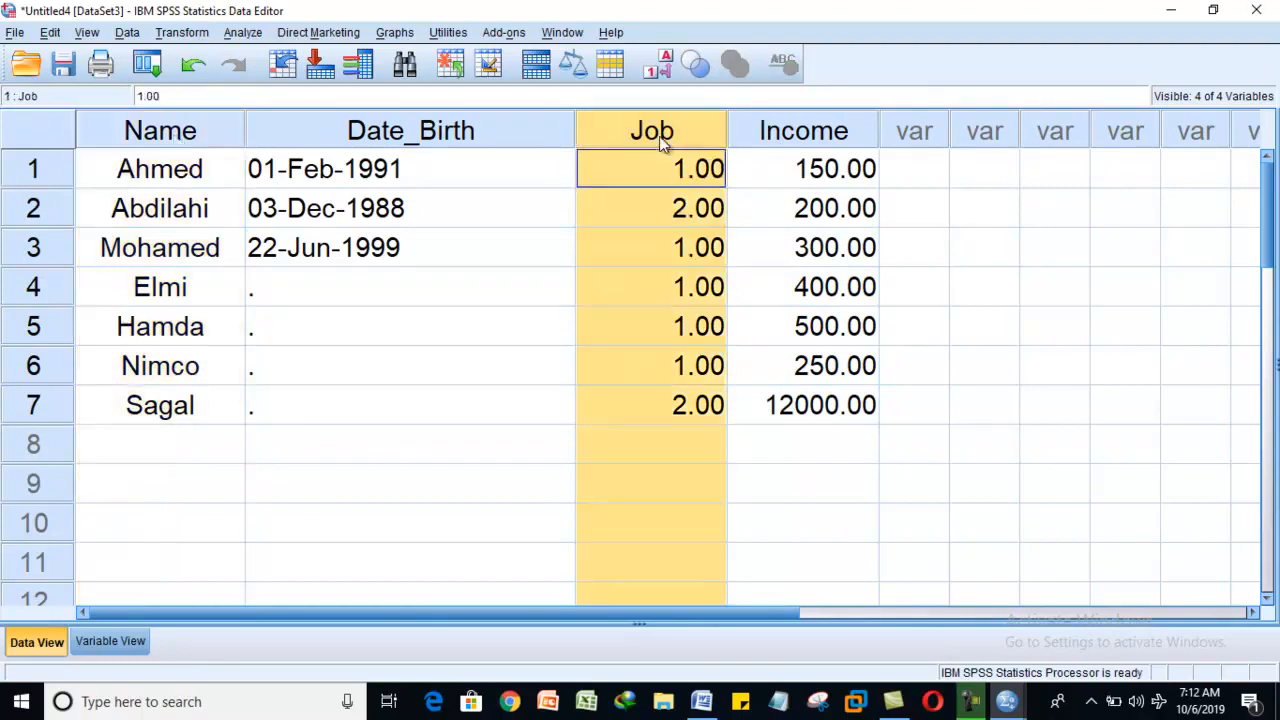
click(799, 138)
click(815, 220)
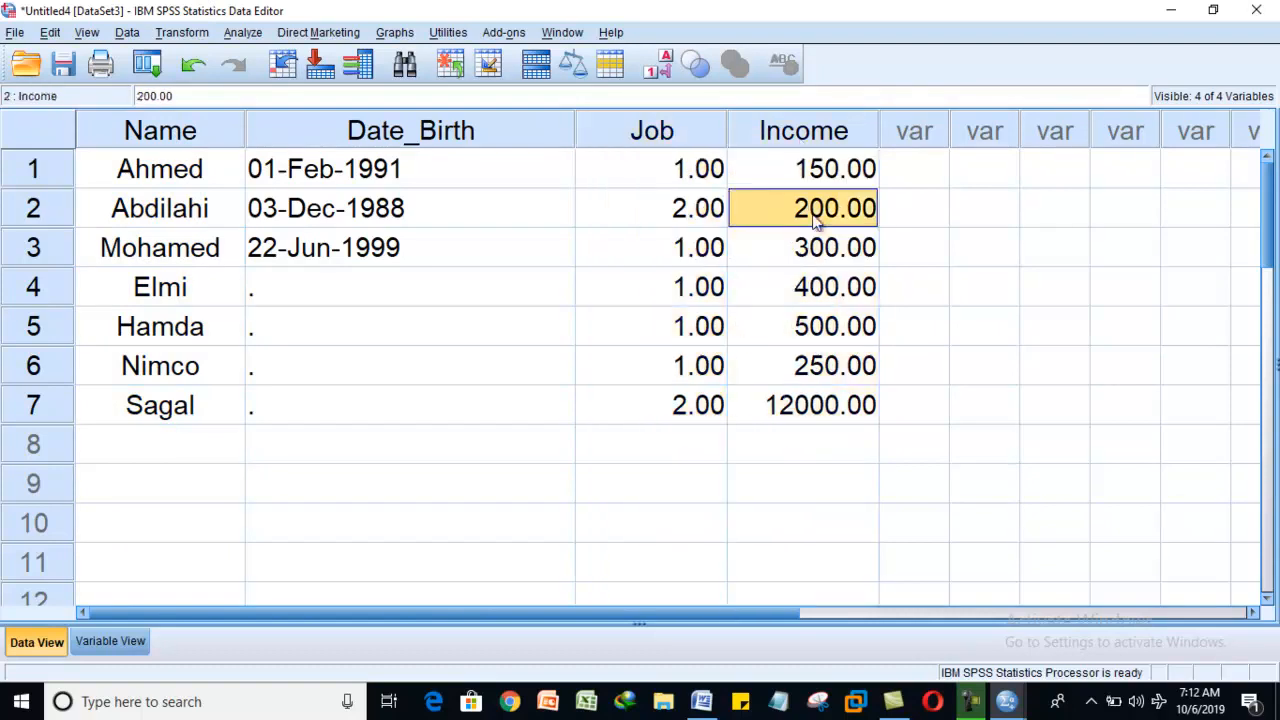
click(833, 369)
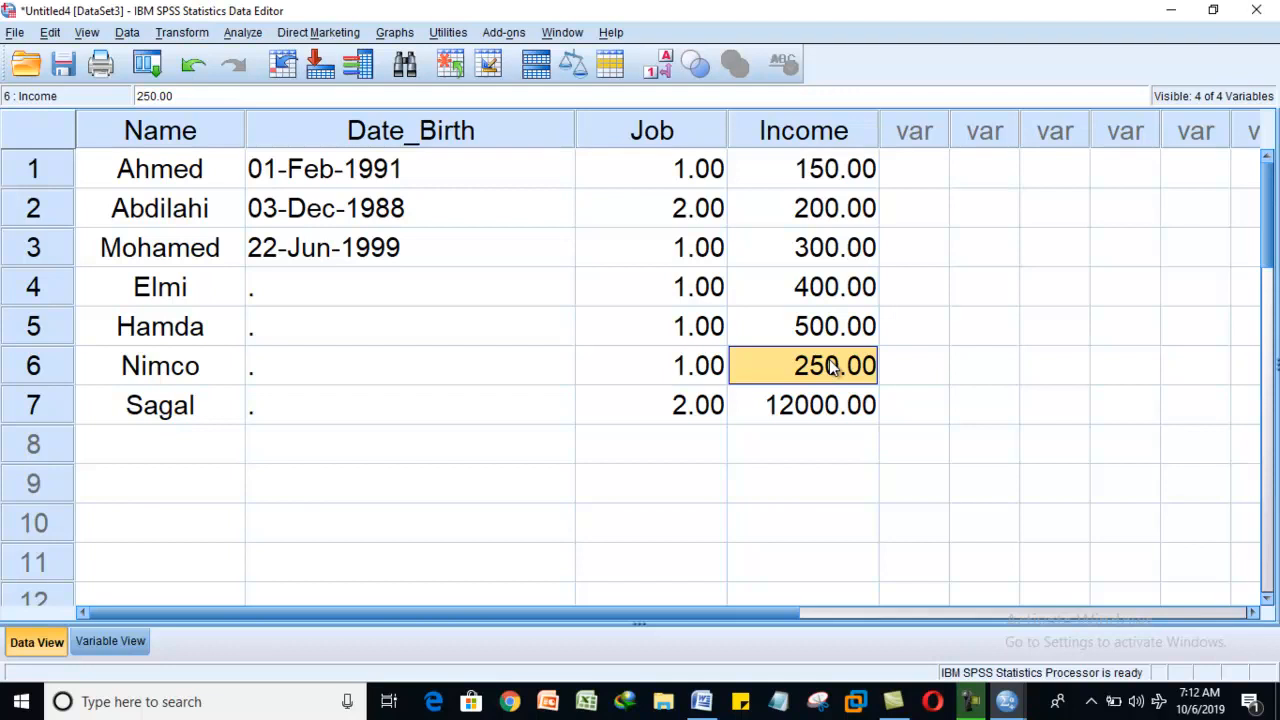
click(812, 335)
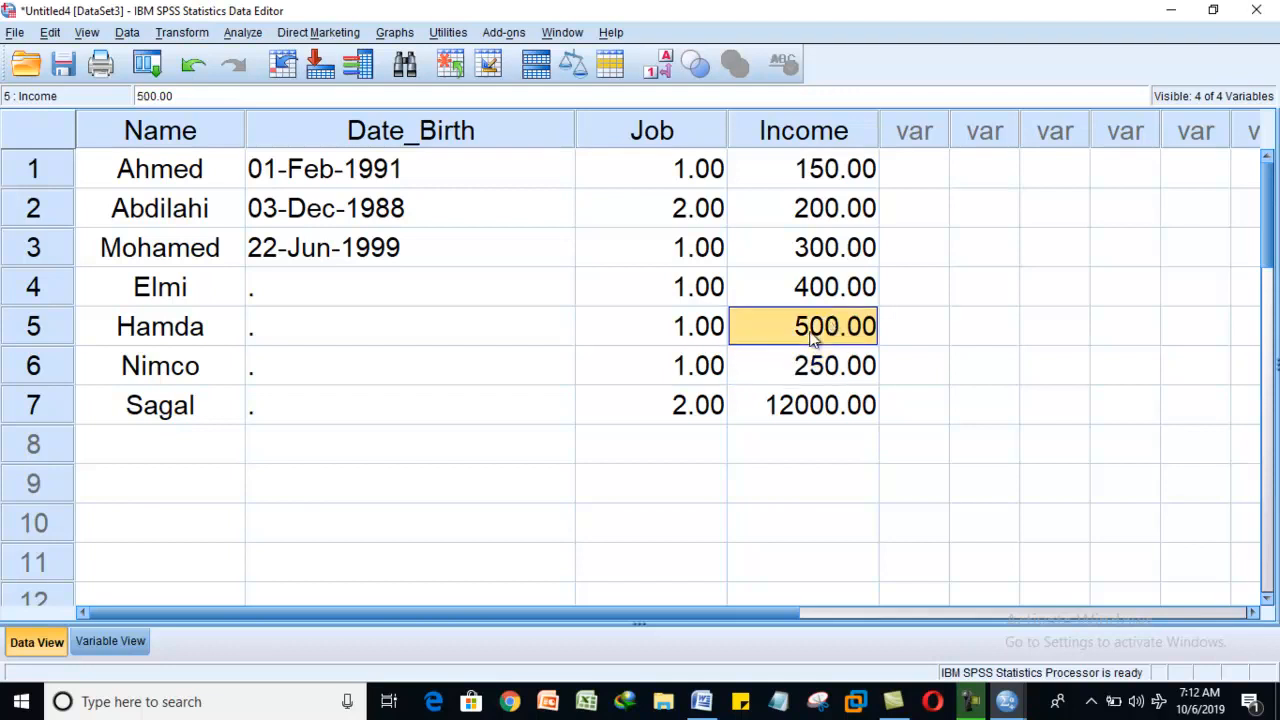
- Set the income of cases 5 and 6 to 700
text(700)
click(818, 372)
text(700)
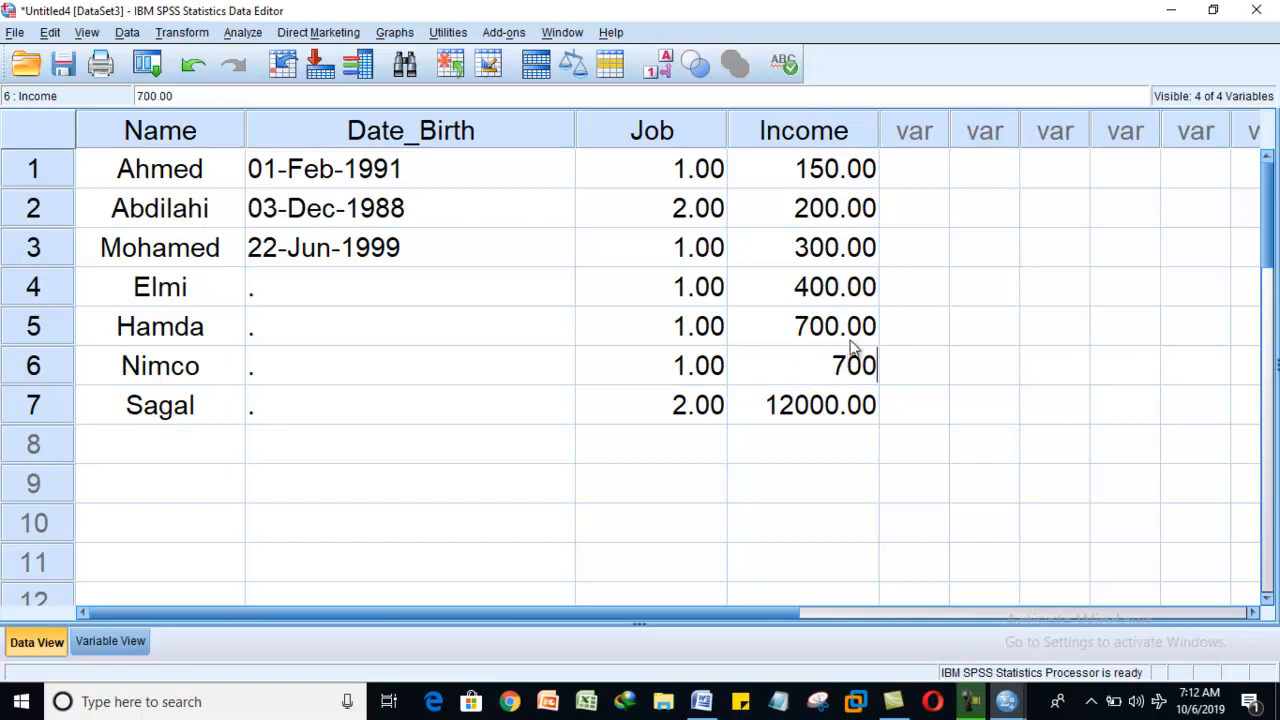
- Use Find and Replace on the Income variable to replace 700 with 350 in case 5 only, and close the dialog
click(820, 247)
click(404, 66)
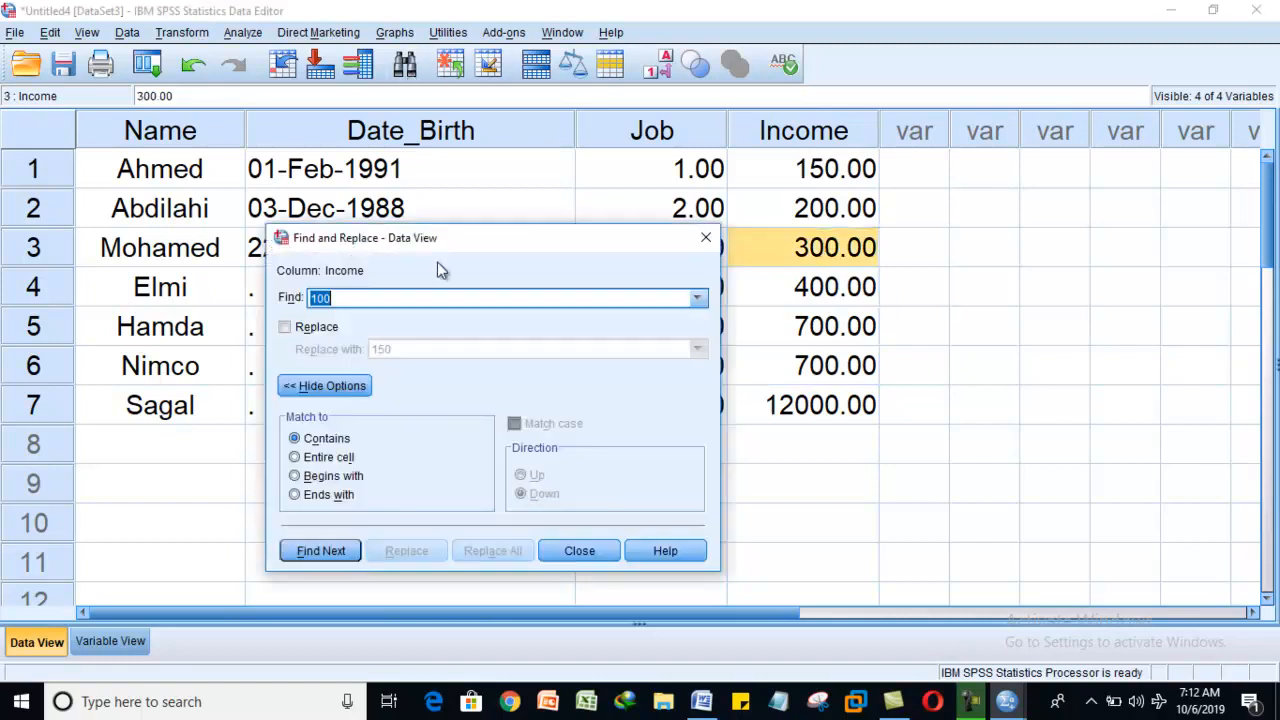
key(BackSpace)
text(700)
click(320, 335)
click(318, 328)
click(399, 349)
key(BackSpace)
key(BackSpace)
key(BackSpace)
text(35)
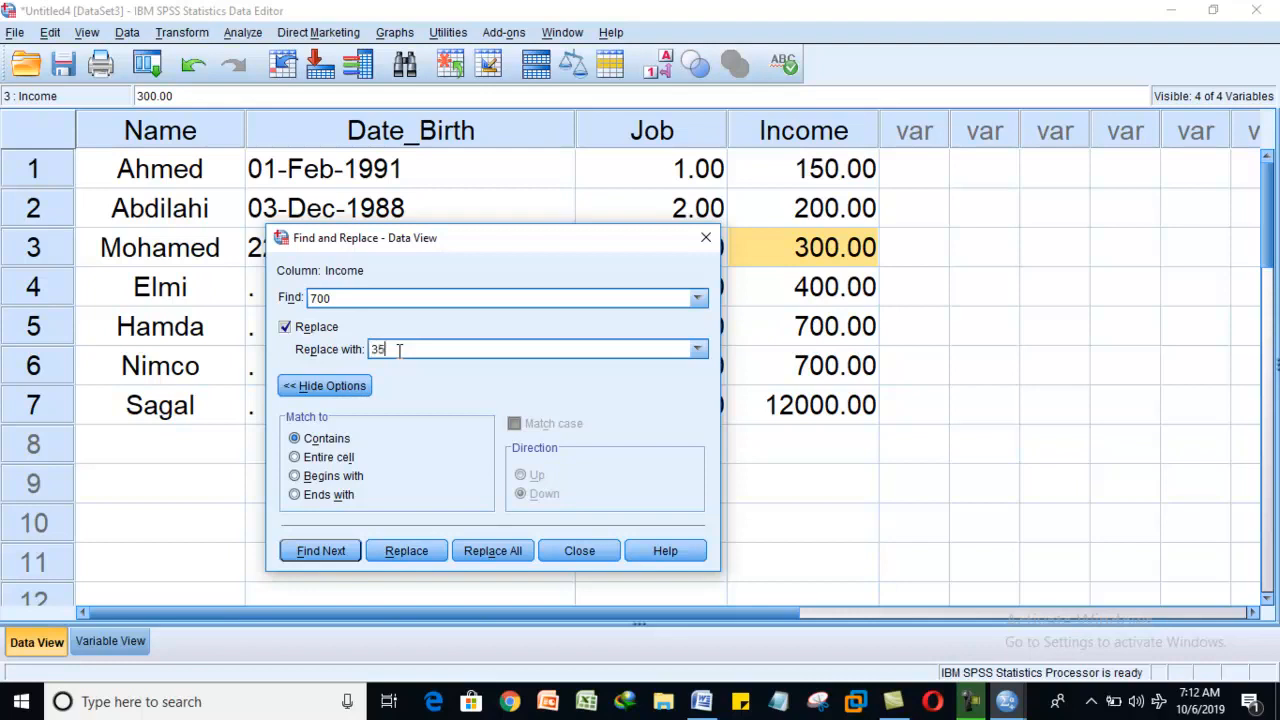
text(0)
click(436, 555)
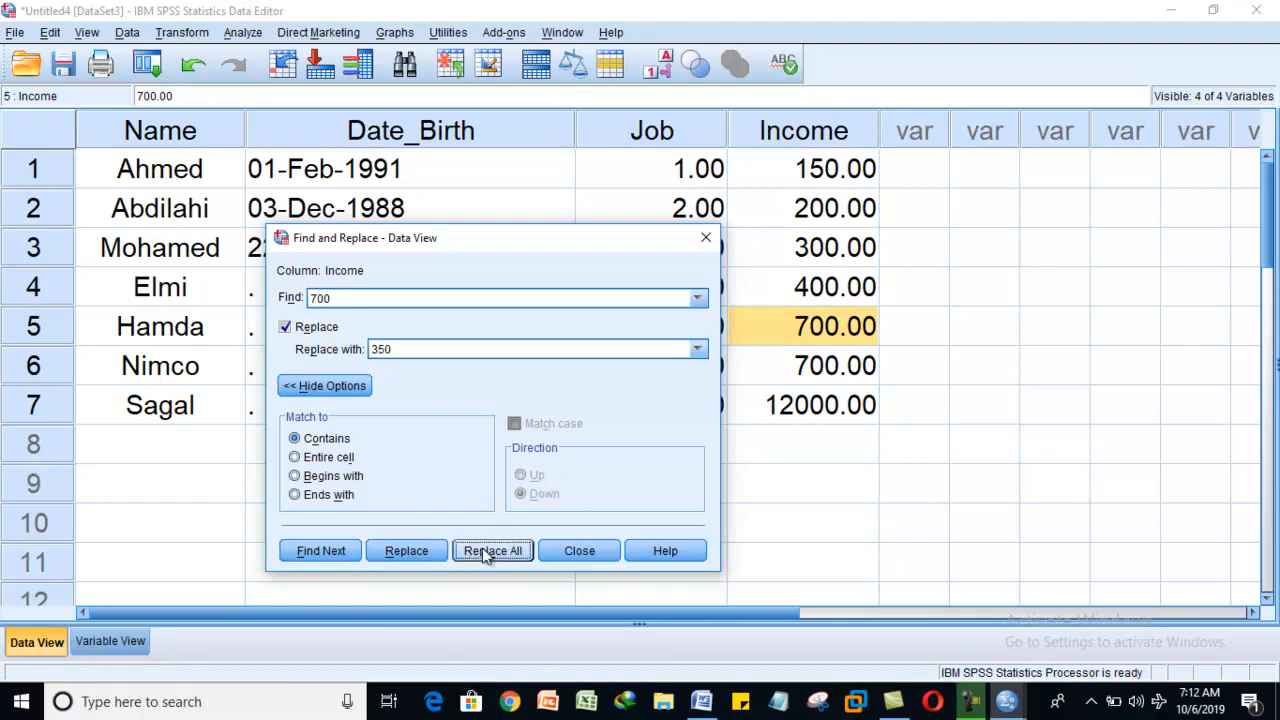
click(424, 550)
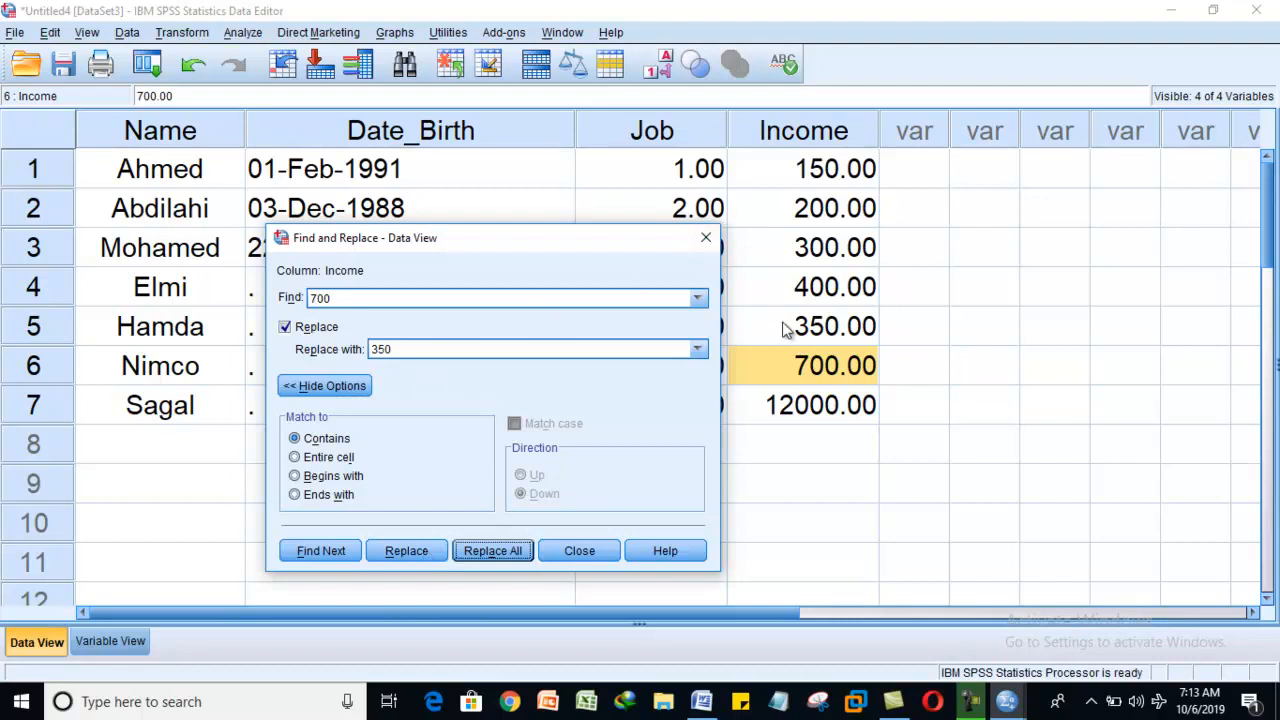
click(706, 238)
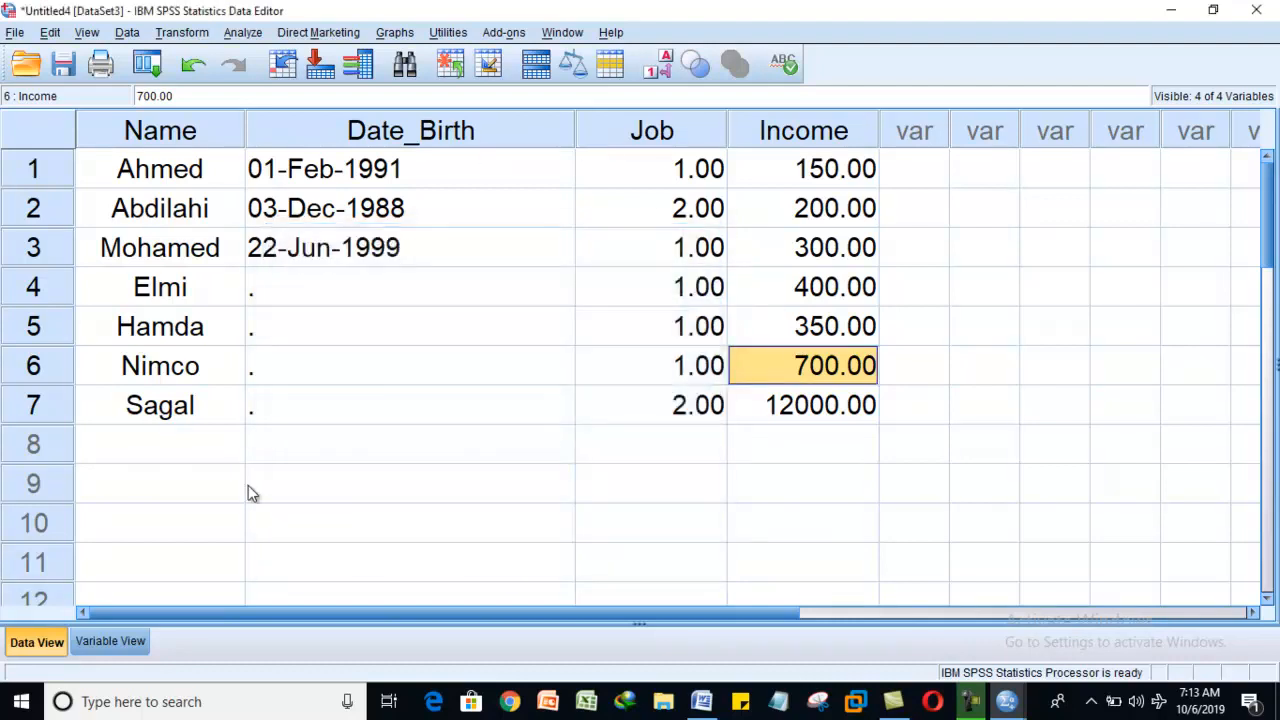
- Insert a new variable before Job in Data View, and clear it again
click(90, 641)
click(45, 639)
click(588, 141)
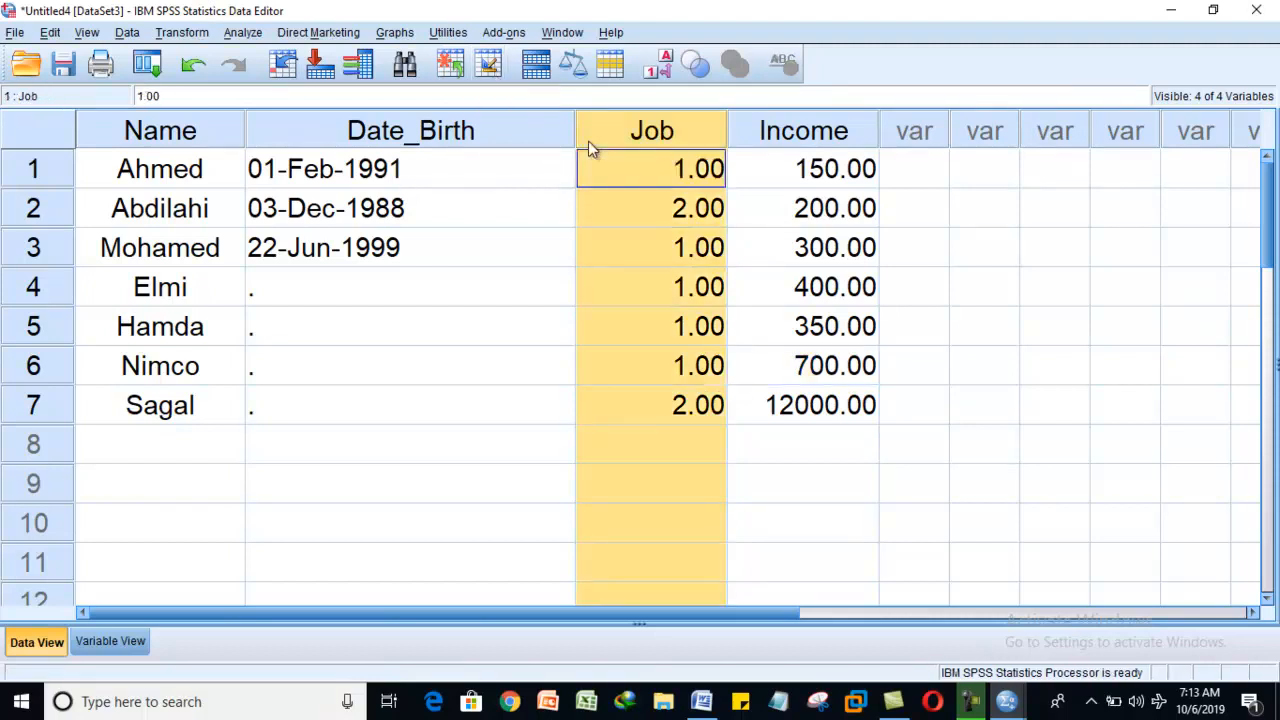
right_click(588, 141)
click(658, 249)
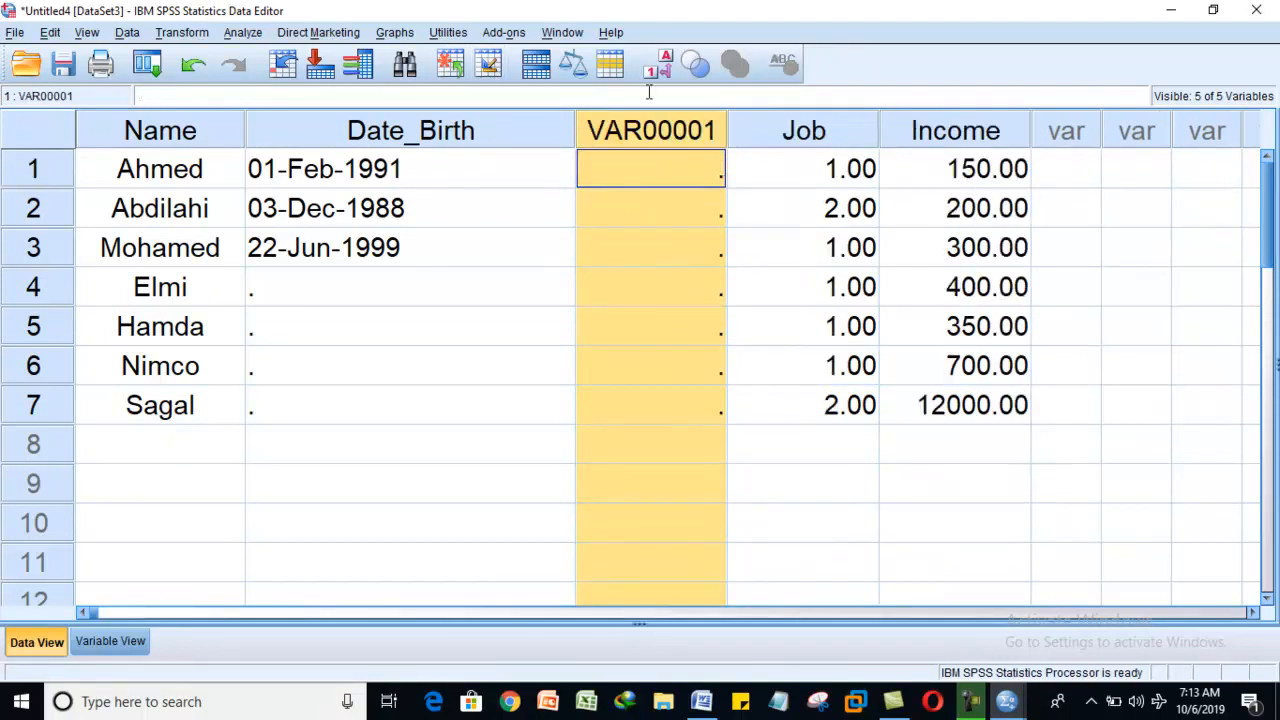
right_click(650, 134)
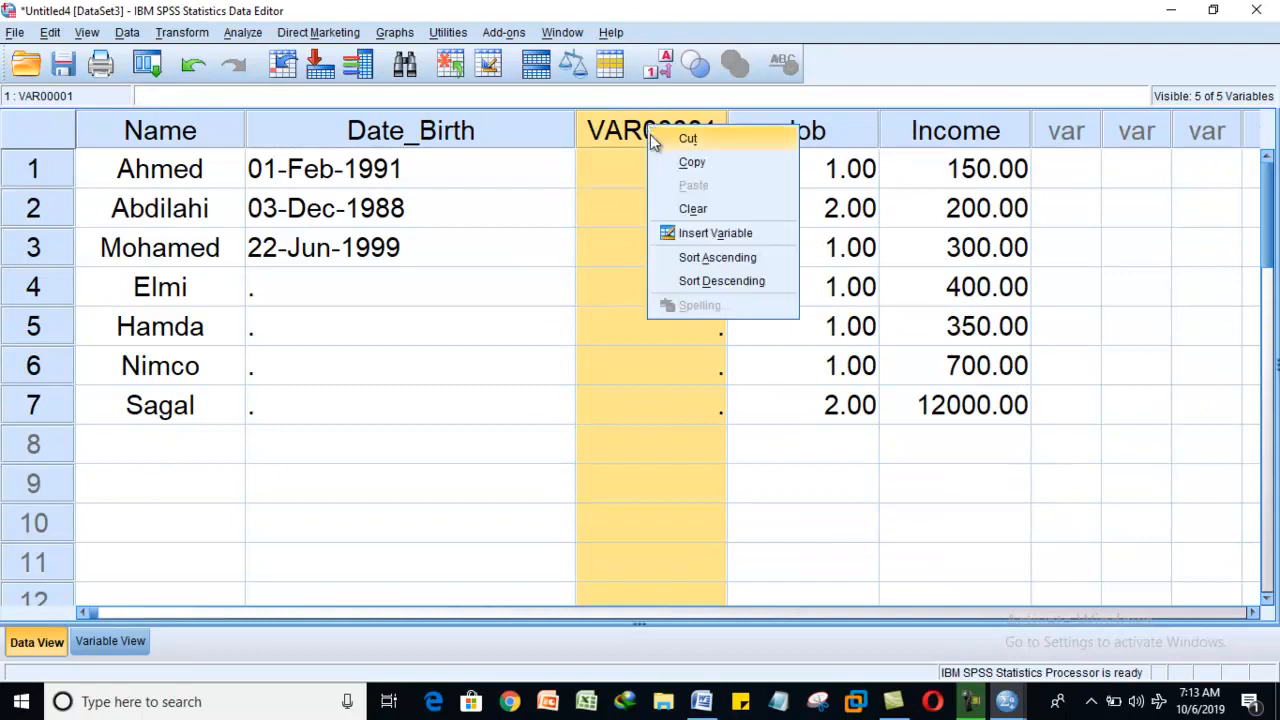
click(692, 212)
- Delete the whole of case 4 from the data
click(28, 287)
right_click(18, 275)
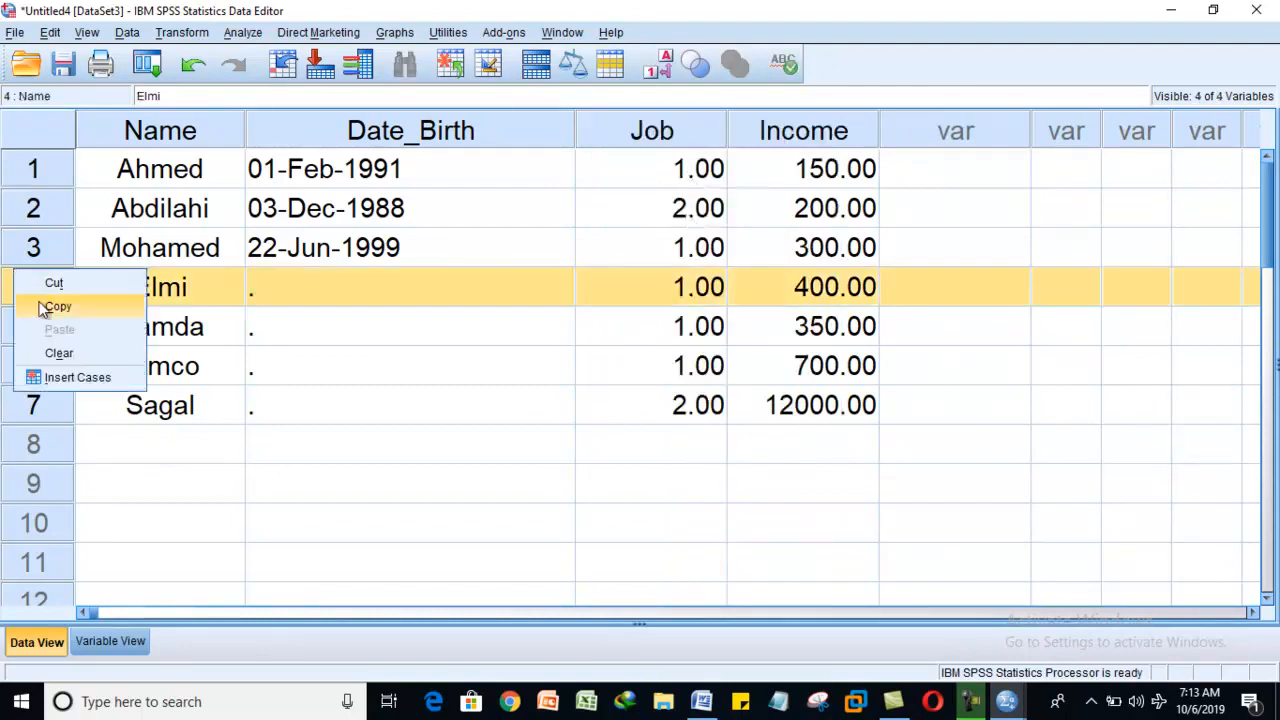
click(60, 353)
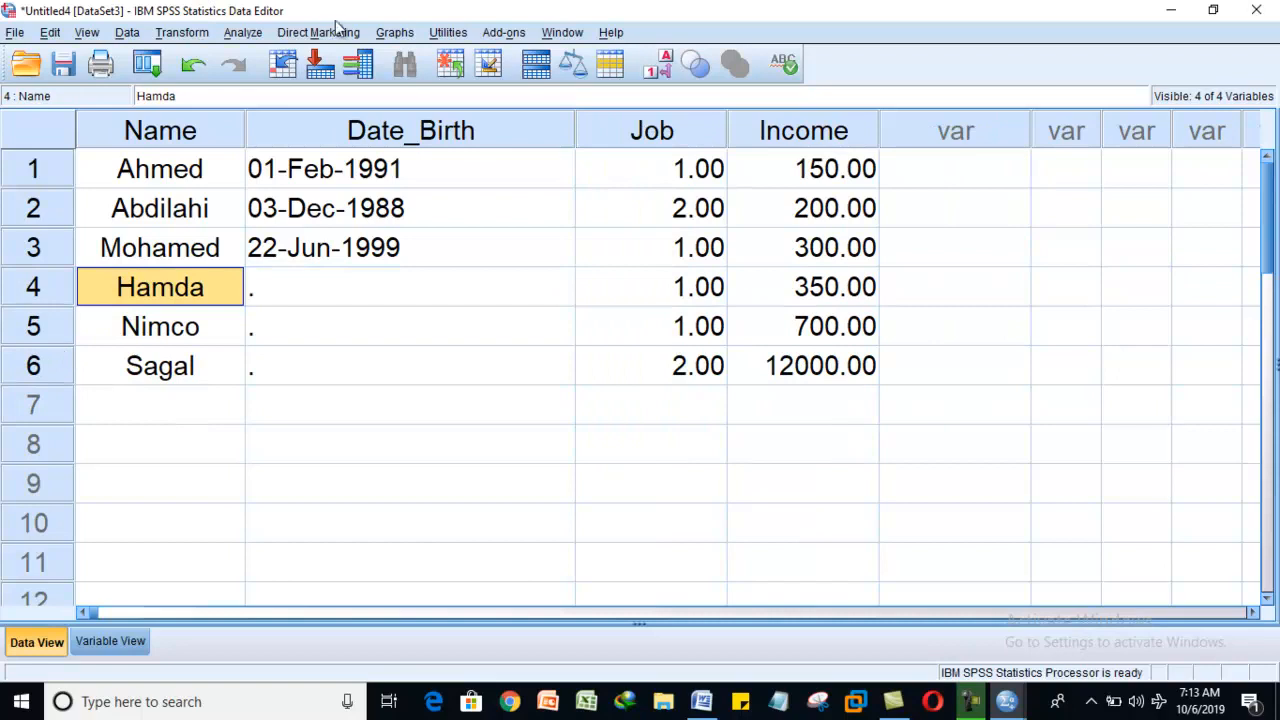
- Insert a new variable before Date_Birth, and clear it again
click(549, 128)
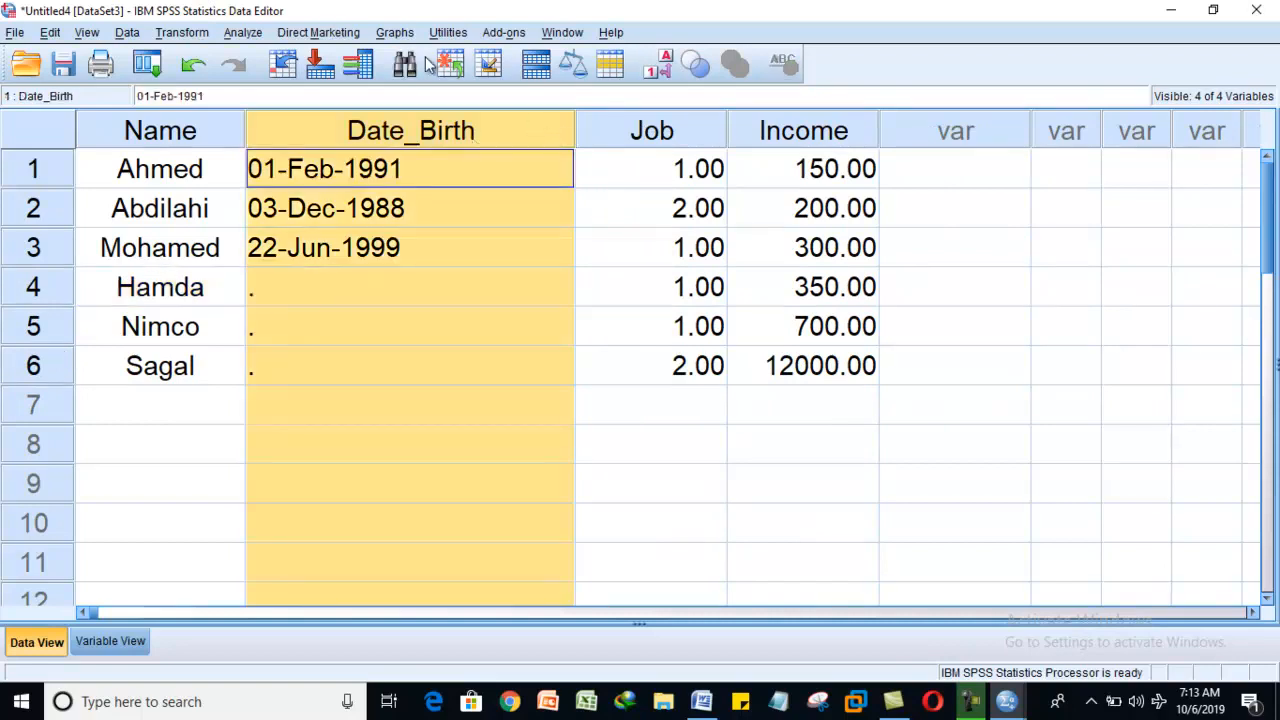
click(486, 65)
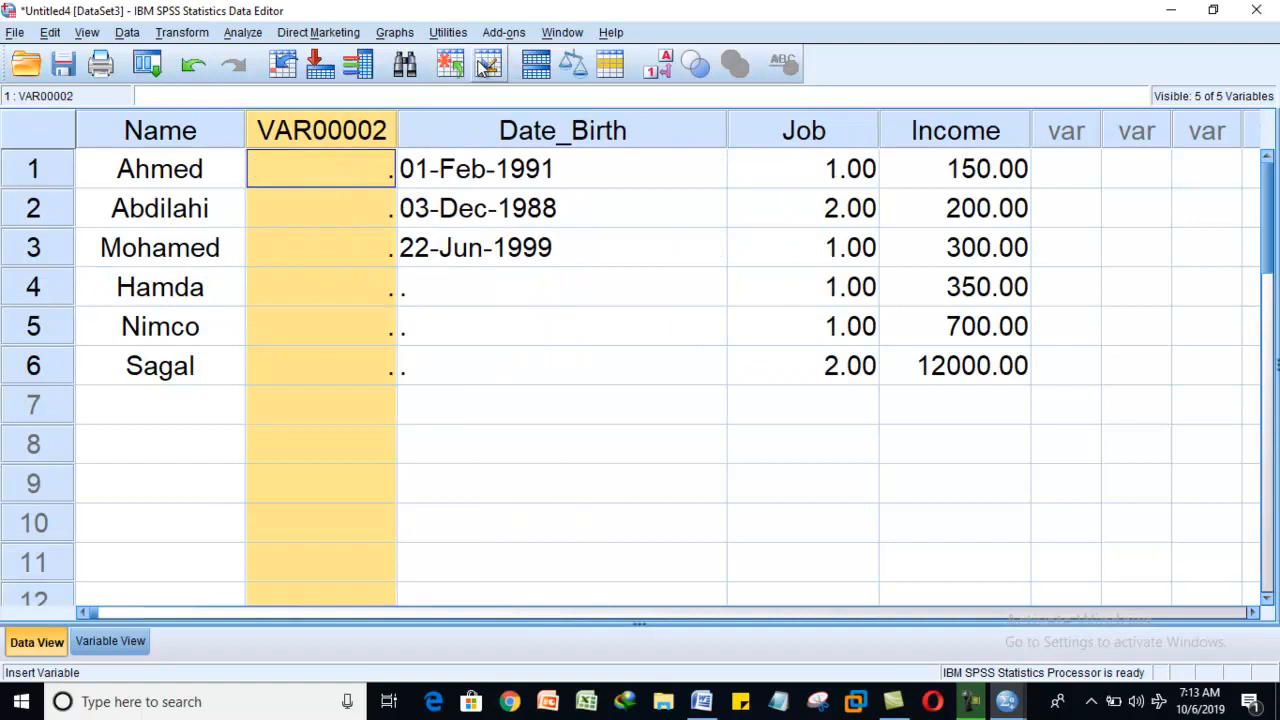
right_click(348, 128)
click(384, 219)
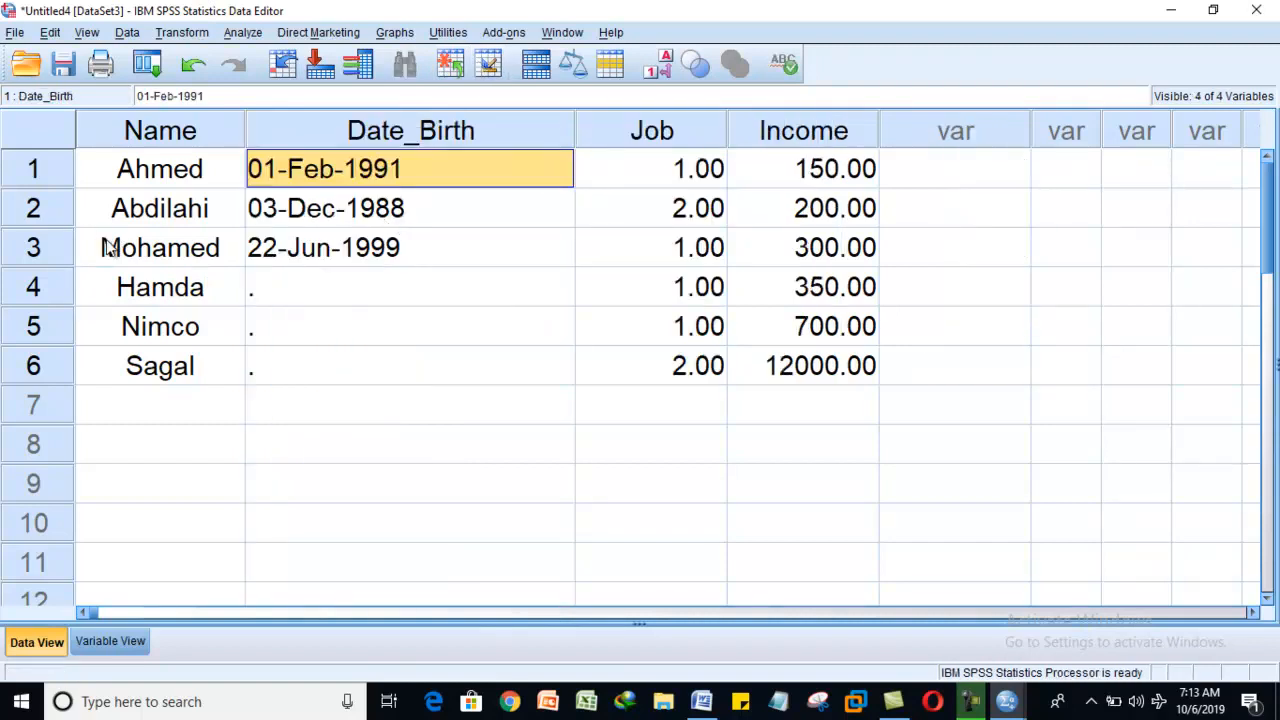
- Insert an empty case above case 1, and clear it again
click(51, 176)
click(450, 63)
click(40, 246)
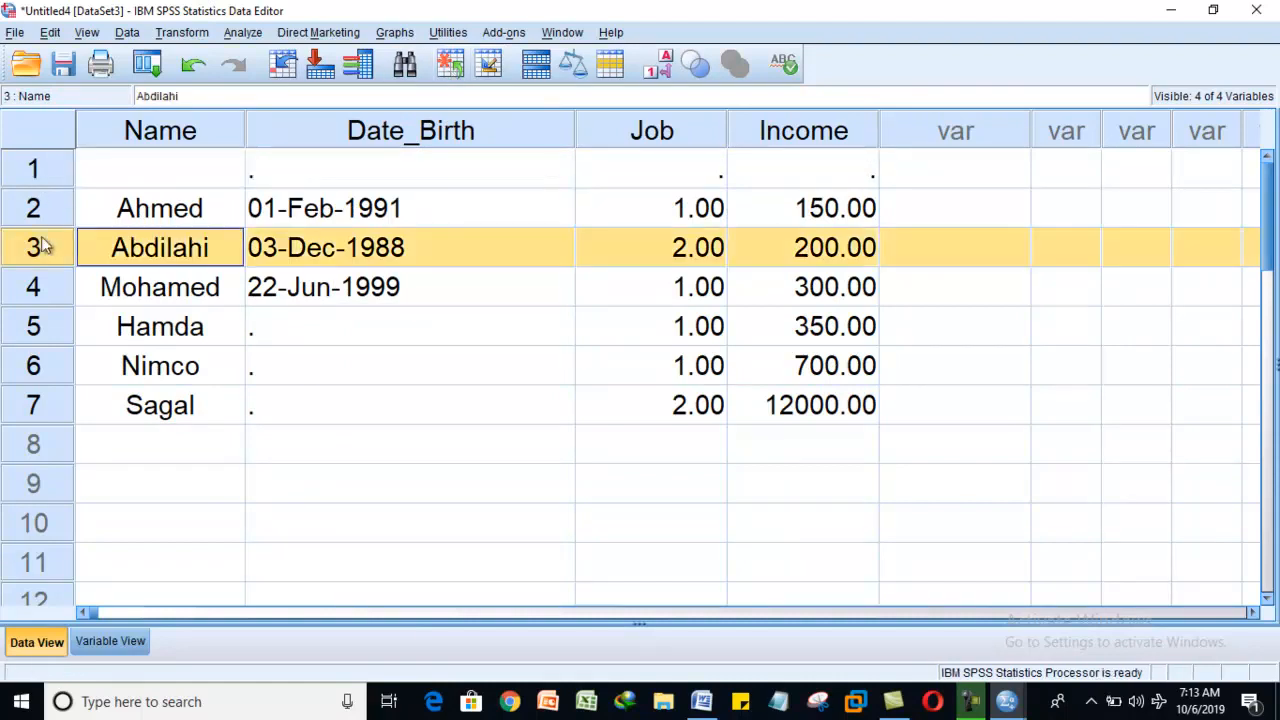
click(37, 167)
right_click(37, 166)
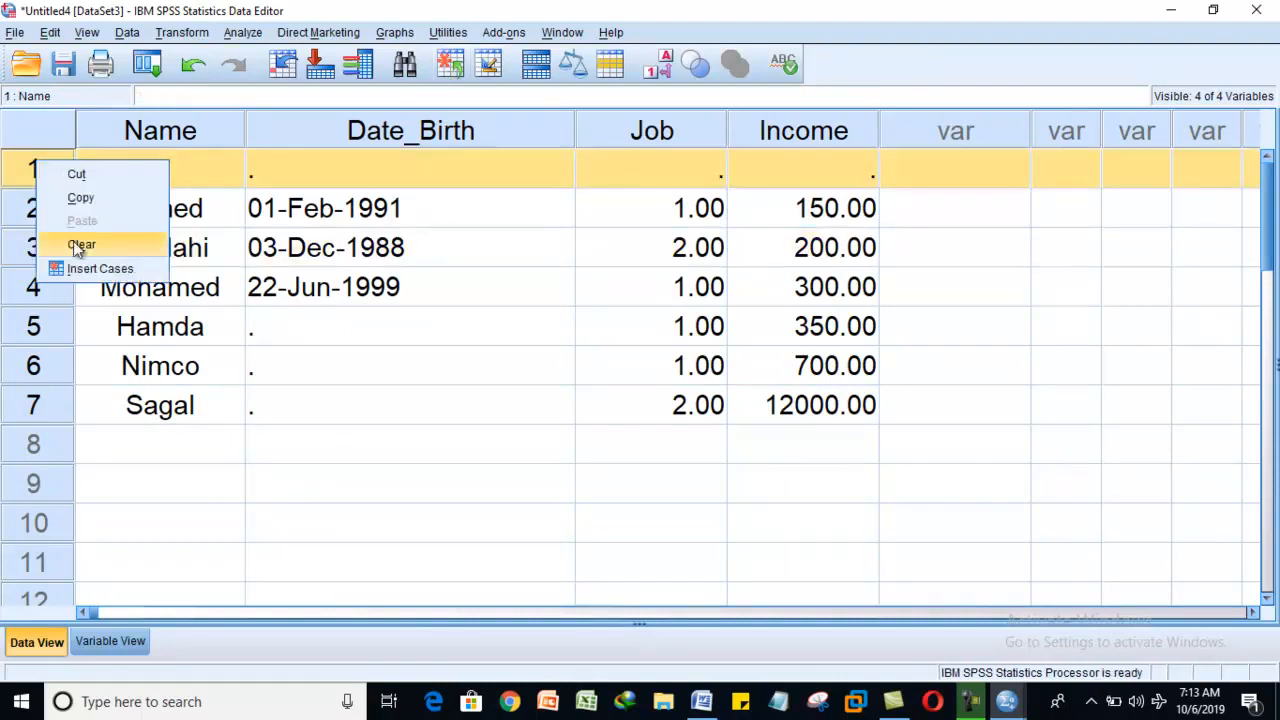
click(79, 246)
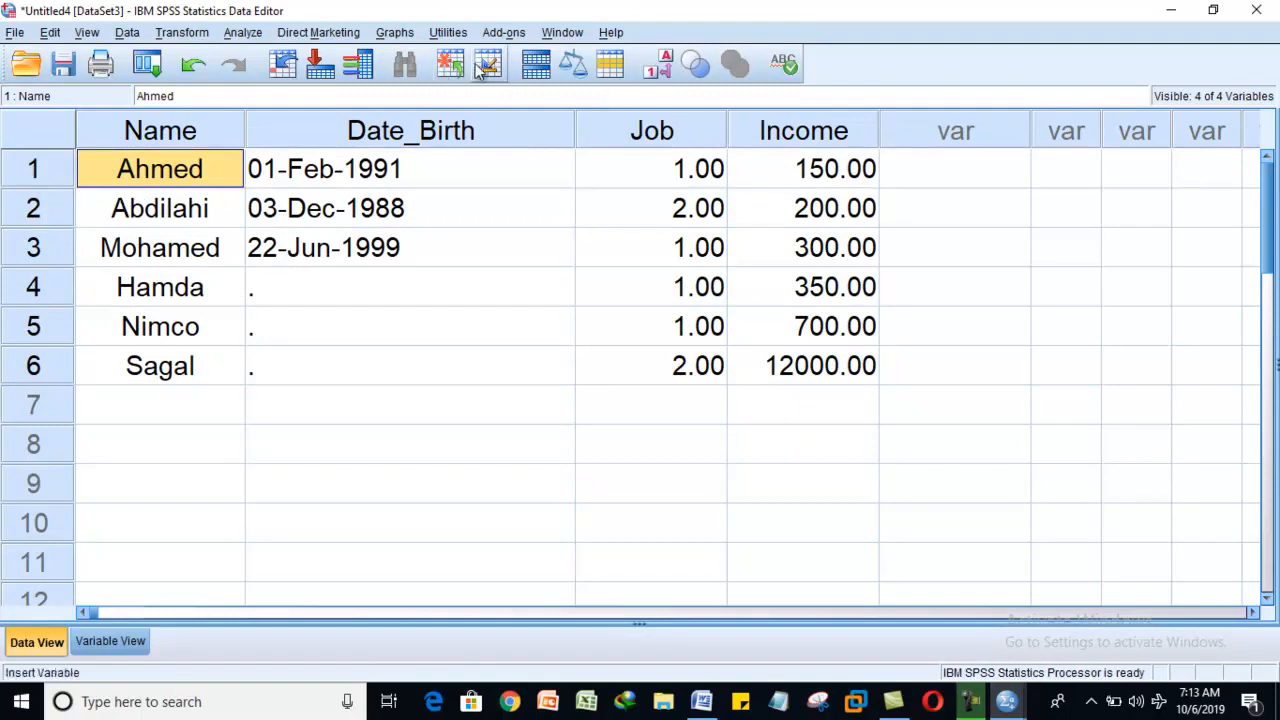
- Examine the Split File options, including Organize output by groups, and close the dialog without applying anything
click(536, 65)
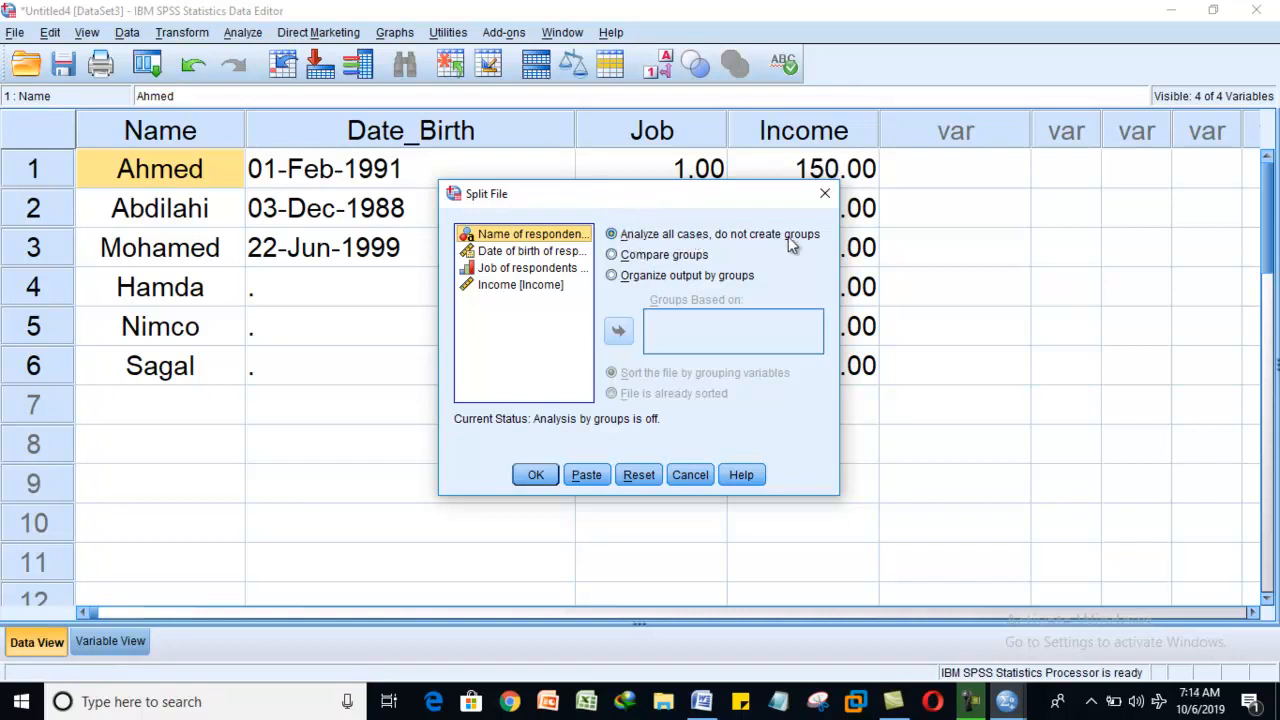
click(635, 276)
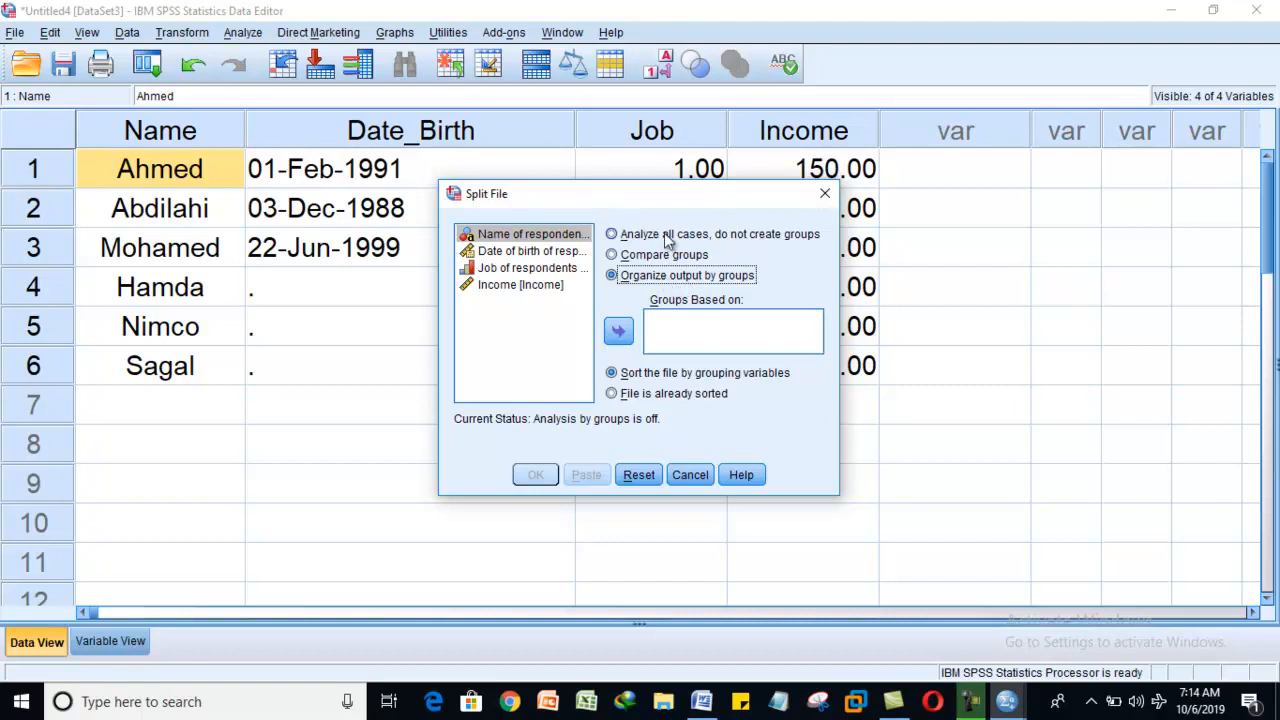
click(825, 193)
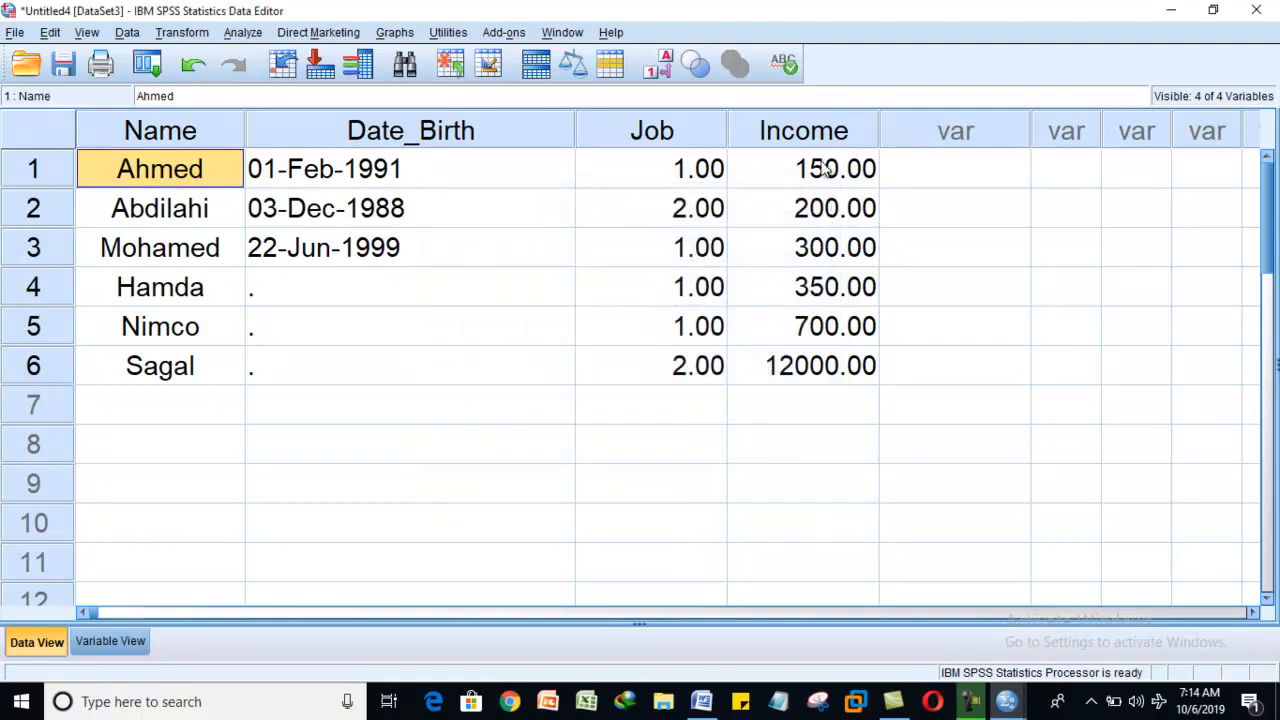
click(808, 133)
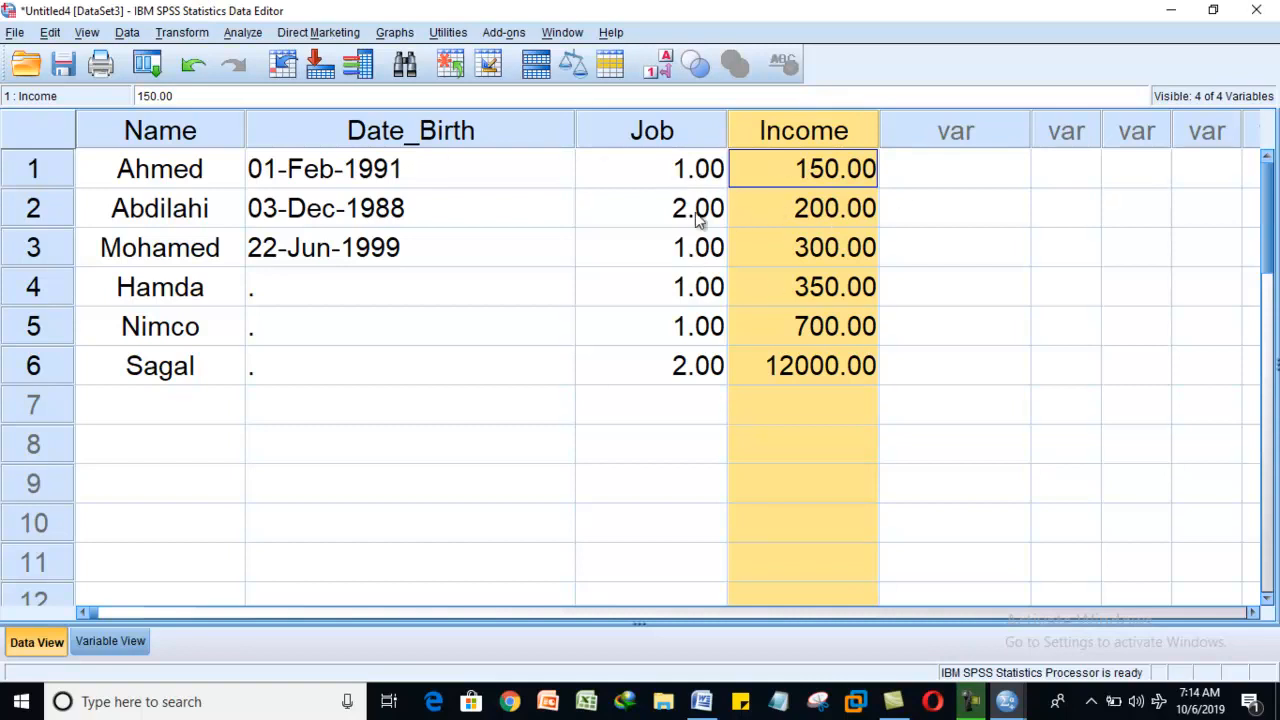
click(536, 64)
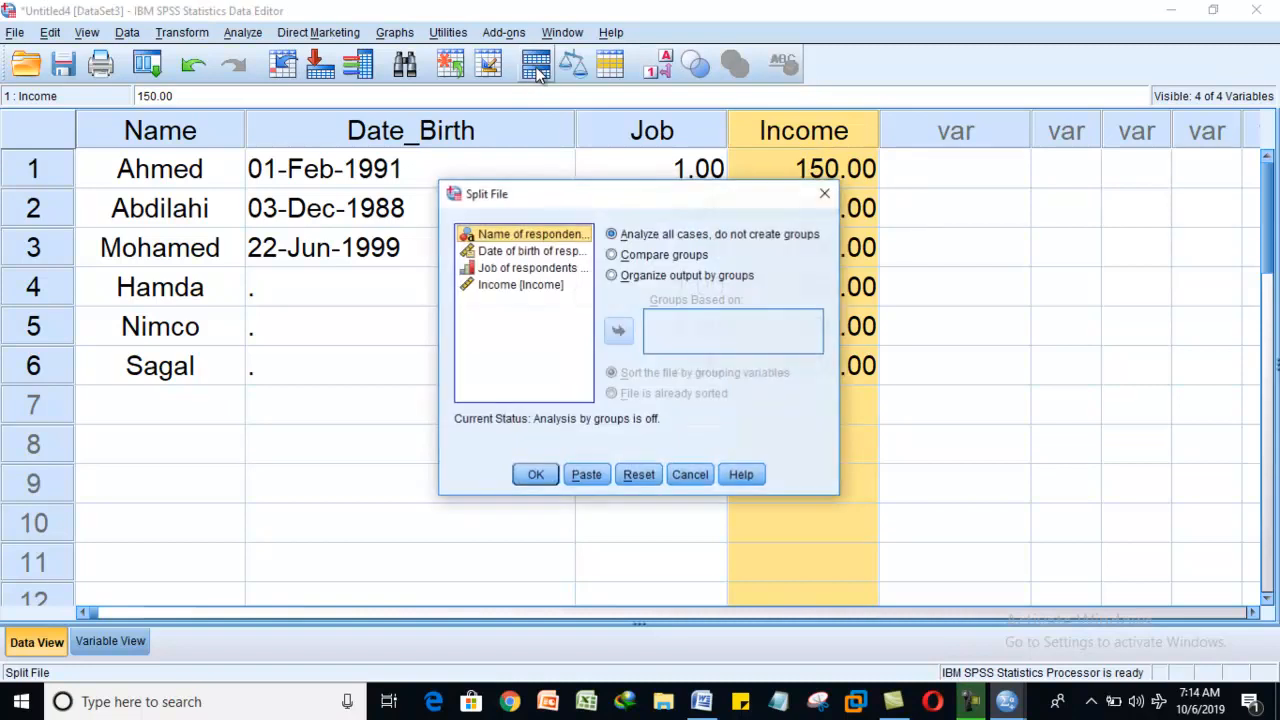
click(825, 193)
click(625, 222)
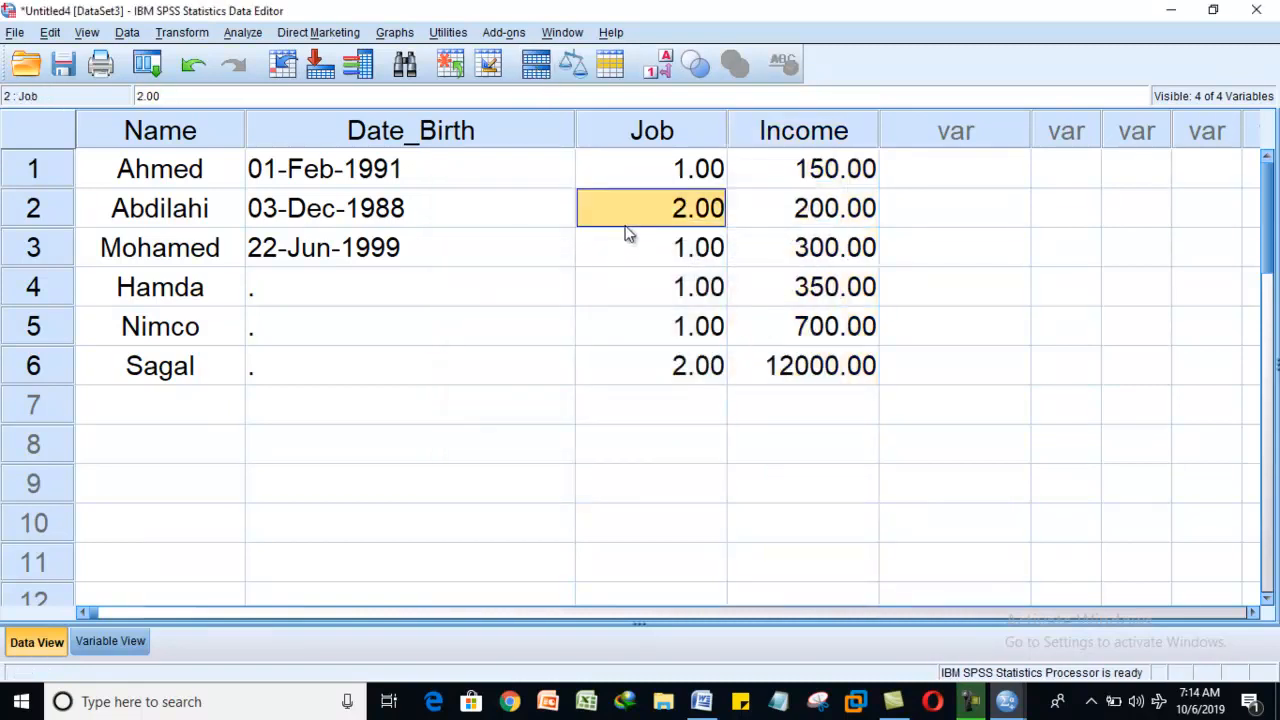
- View the Weight Cases and Select Cases options, closing each dialog without applying anything
click(573, 64)
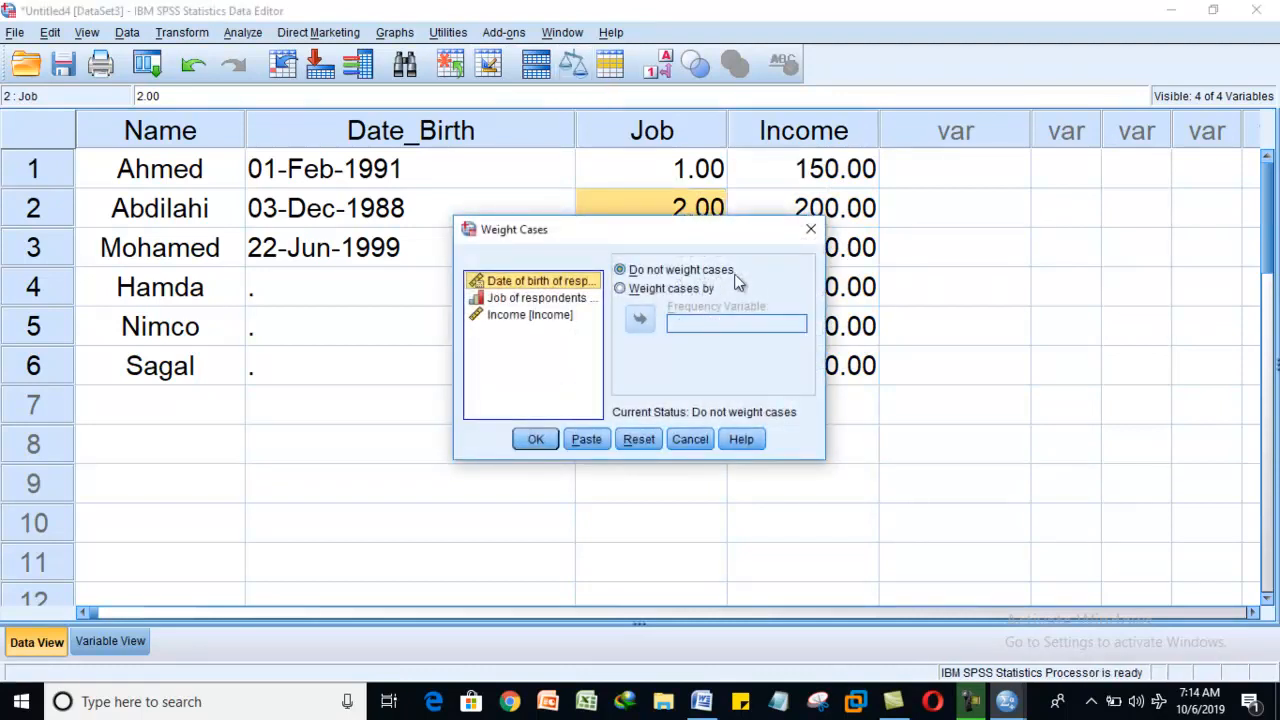
click(812, 229)
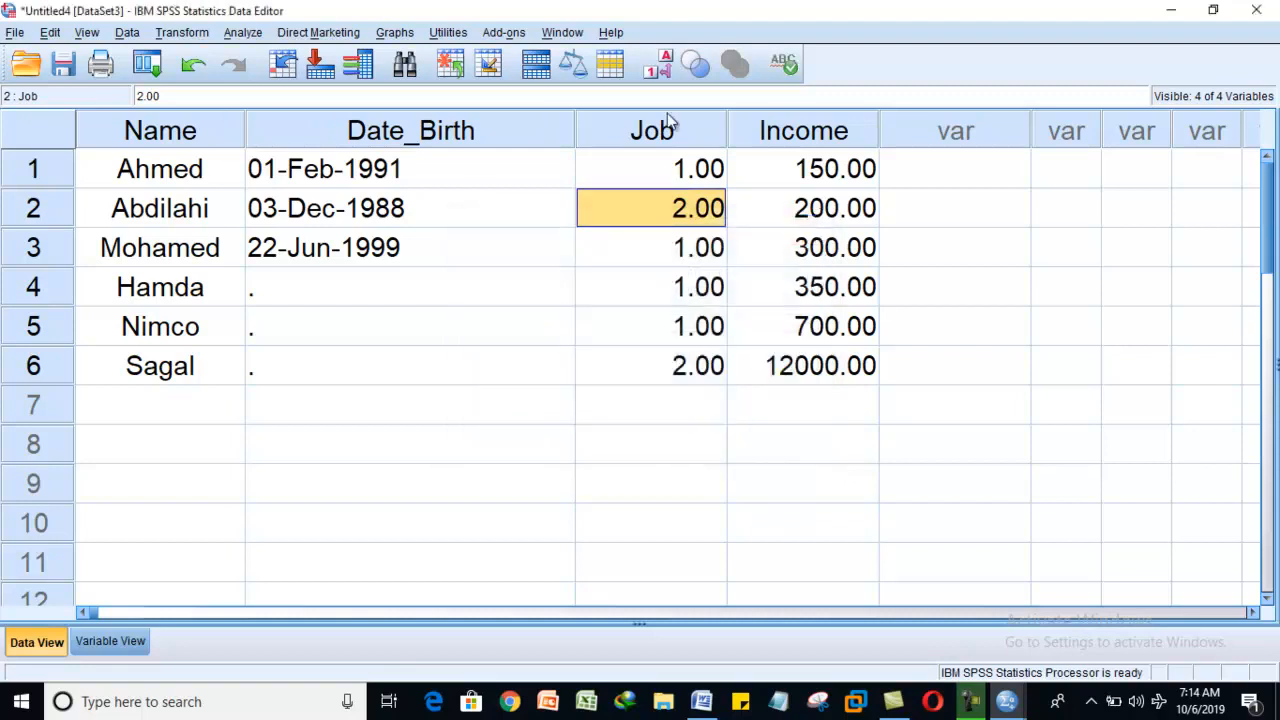
click(598, 68)
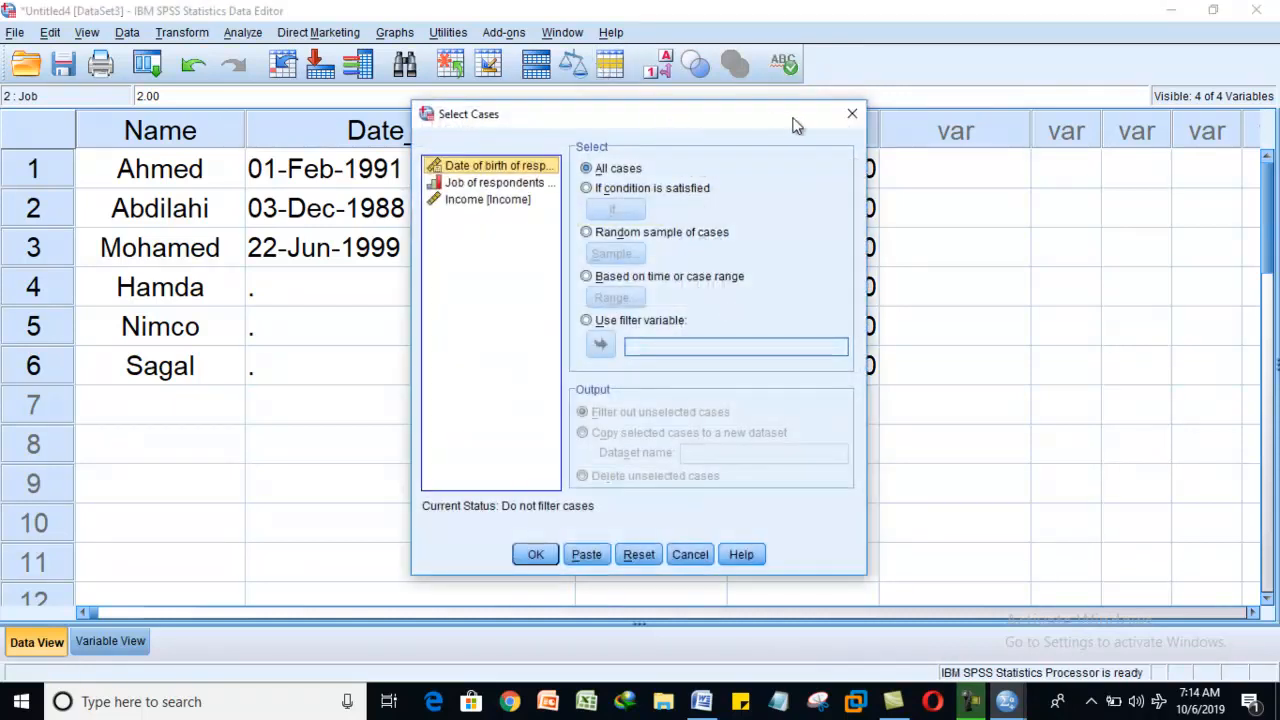
click(849, 117)
- Review the Split File, Weight Cases and Select Cases dialogs in turn, closing each one without applying it
click(546, 78)
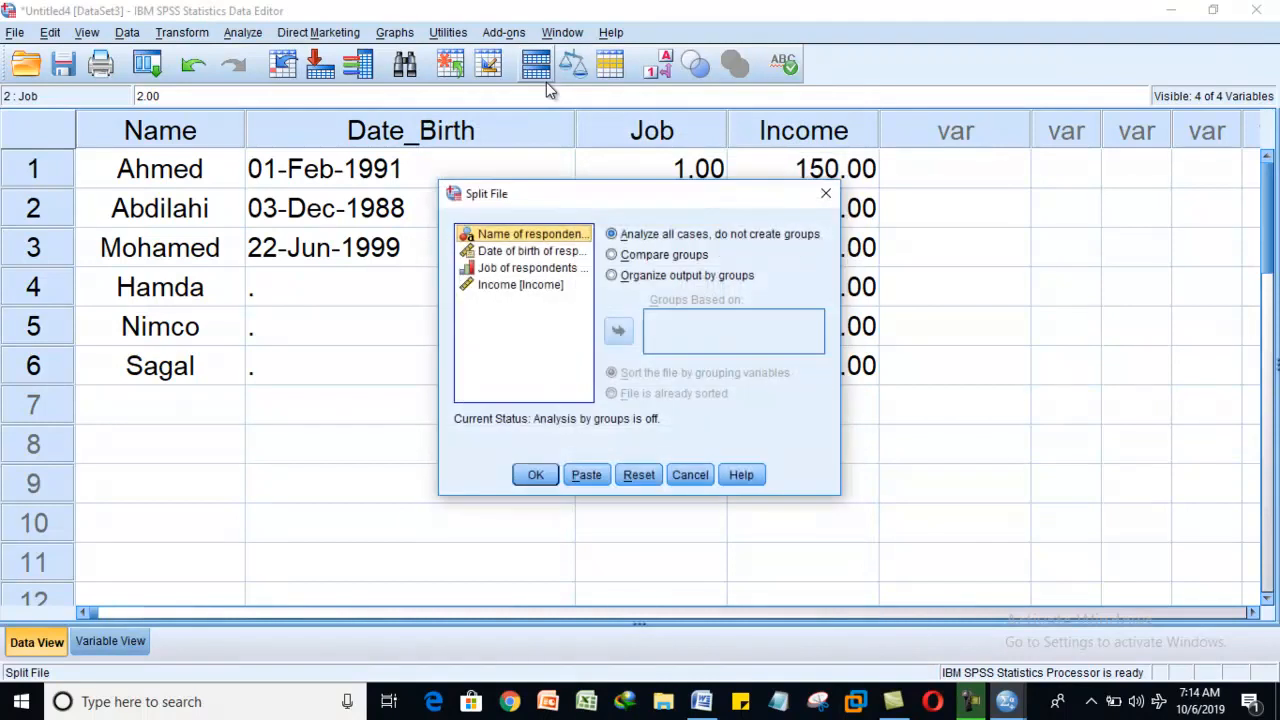
click(836, 199)
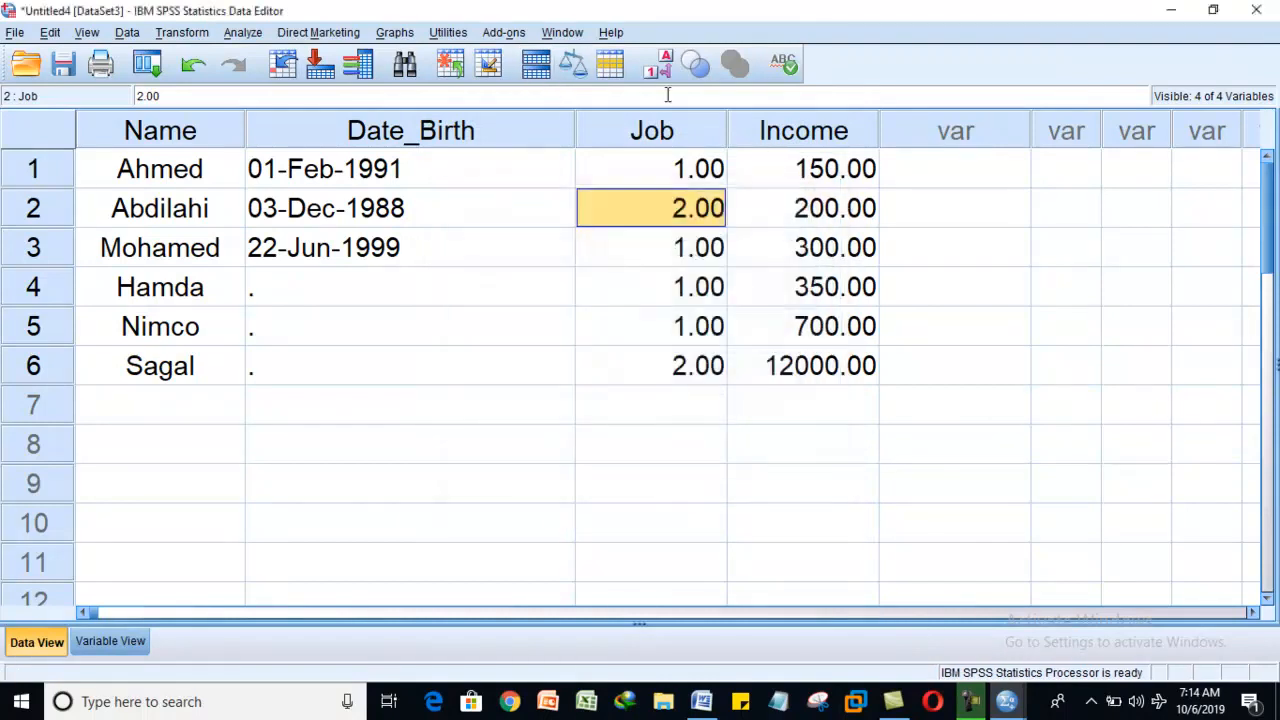
click(572, 65)
click(811, 229)
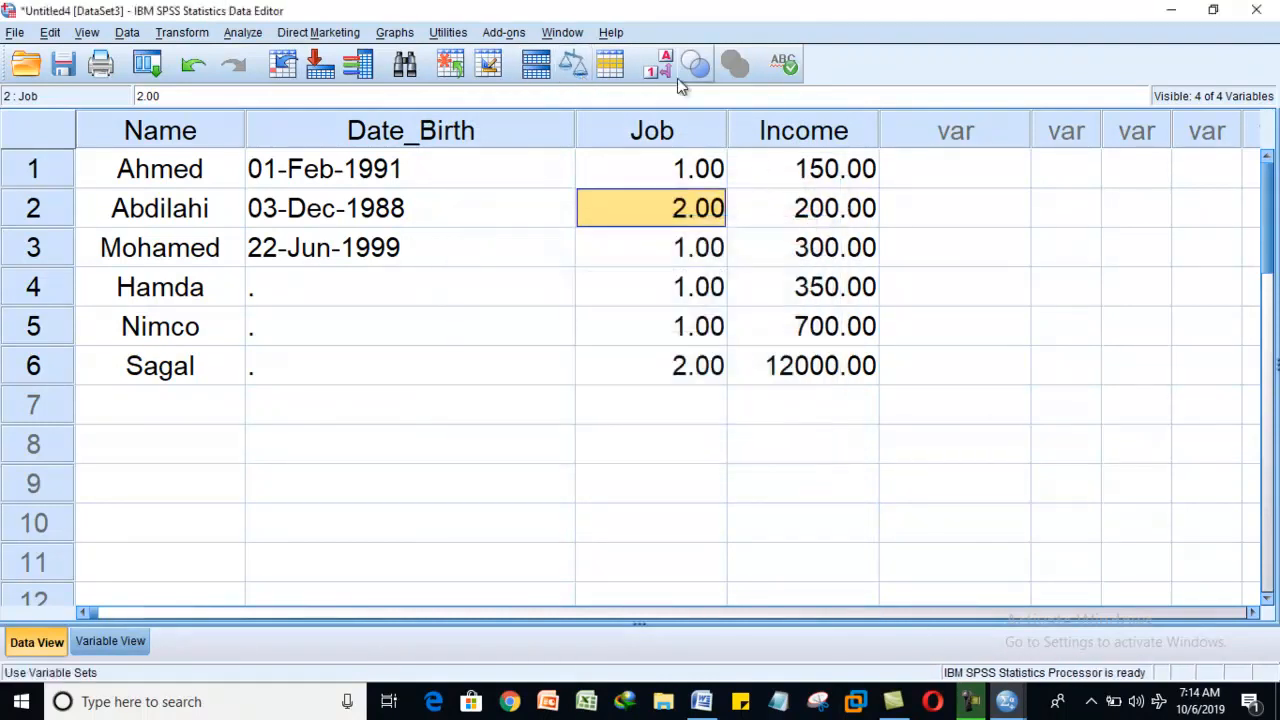
click(614, 68)
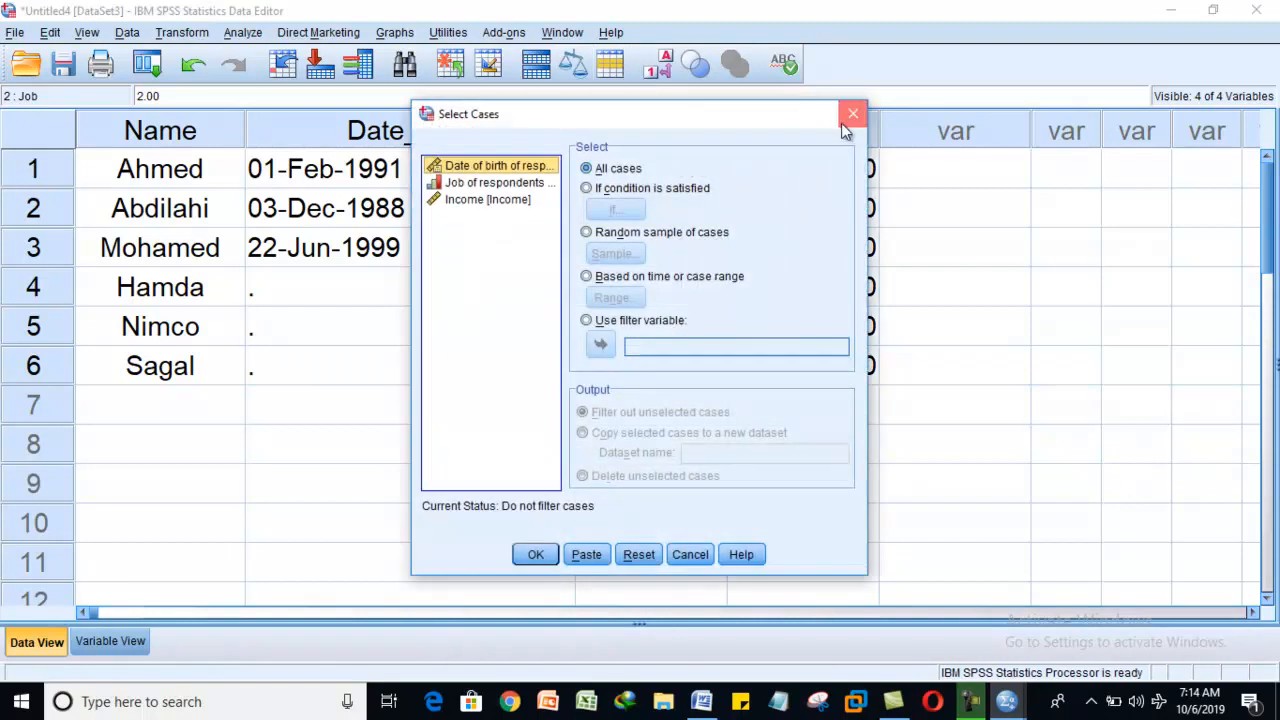
click(845, 119)
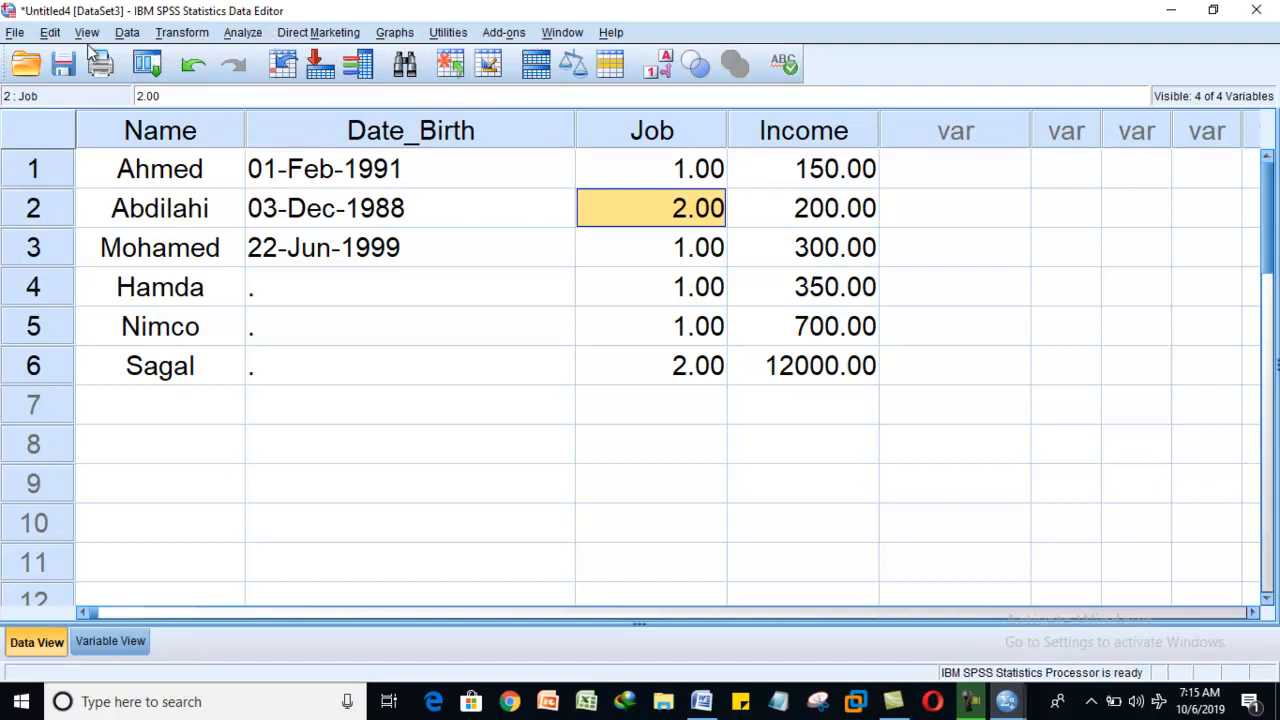
click(87, 34)
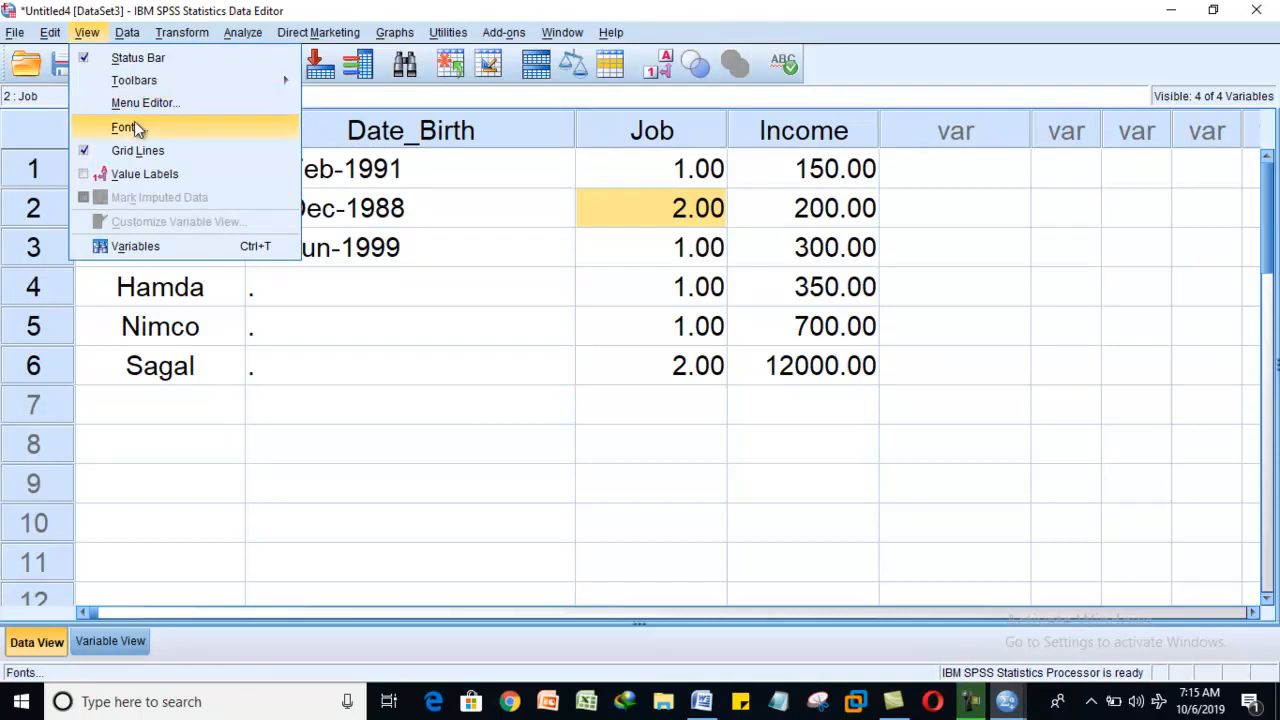
click(369, 240)
click(119, 612)
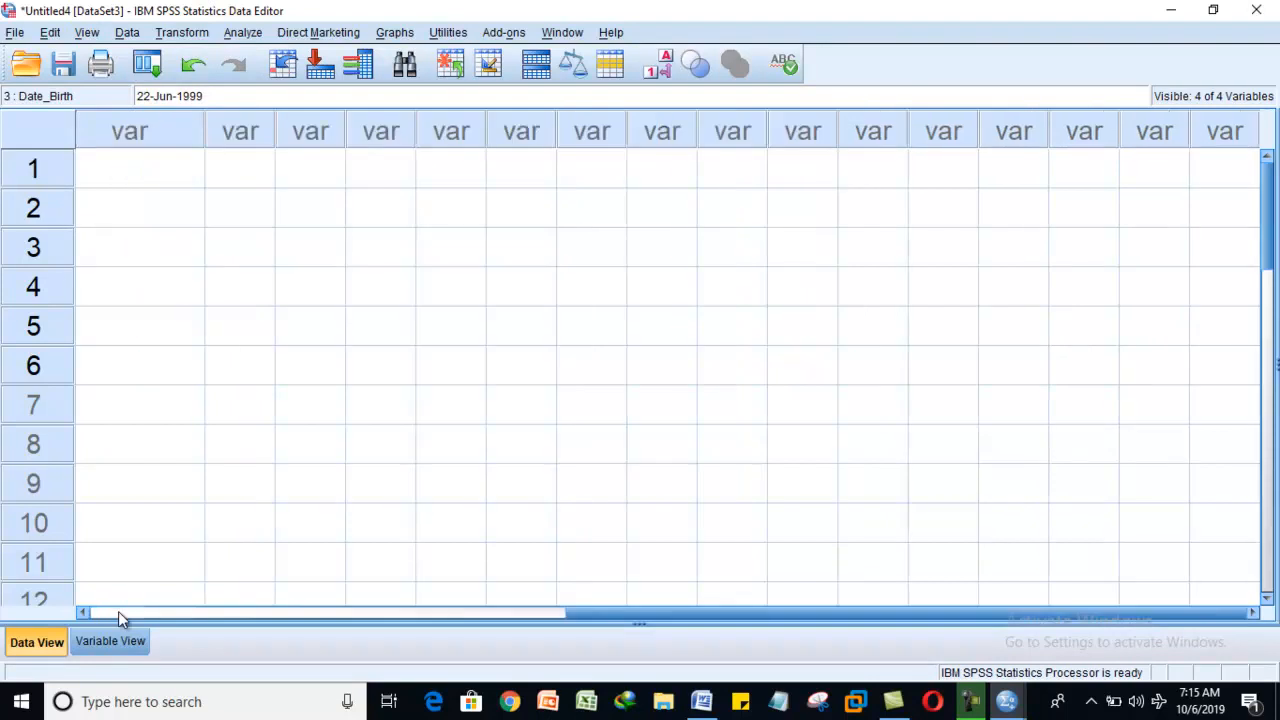
click(119, 612)
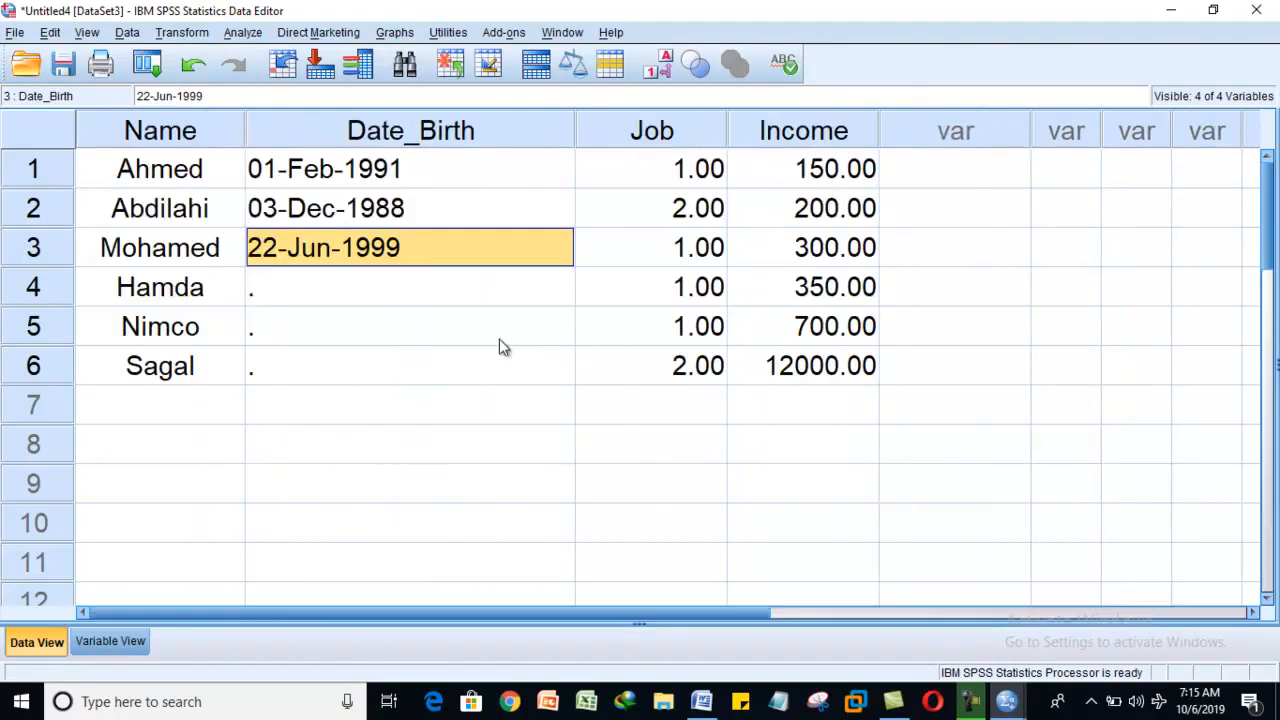
click(1258, 165)
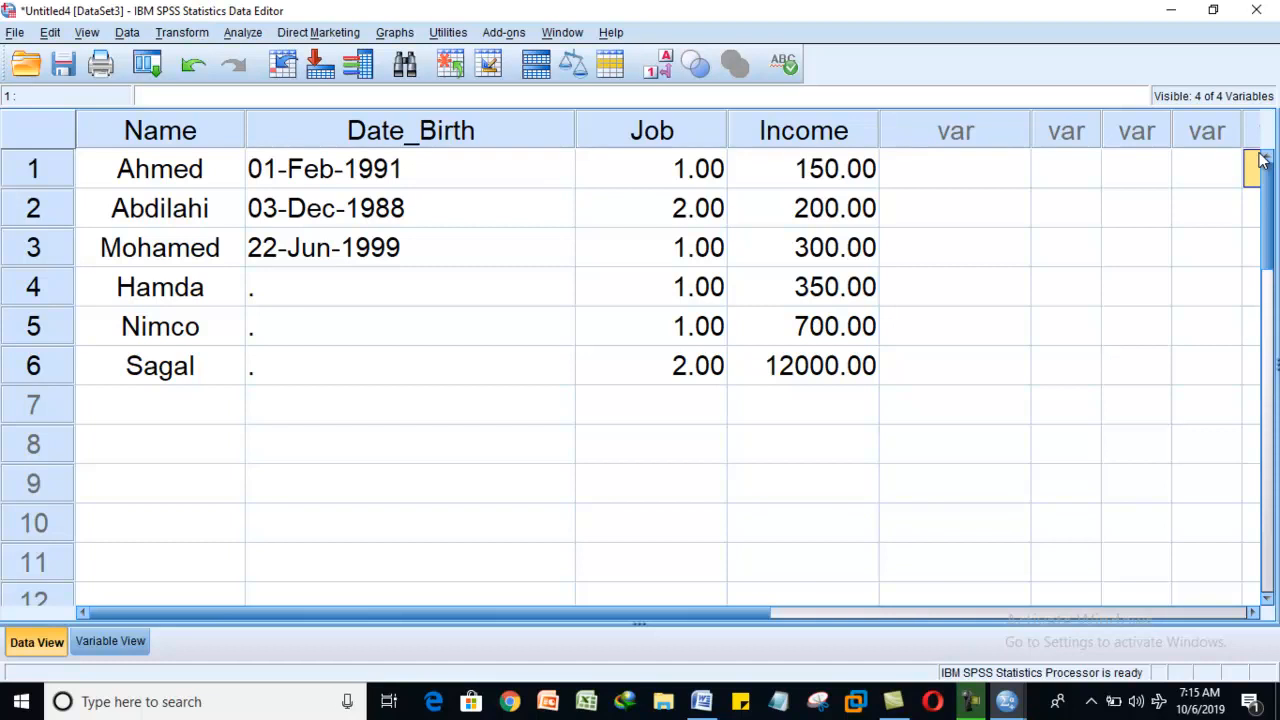